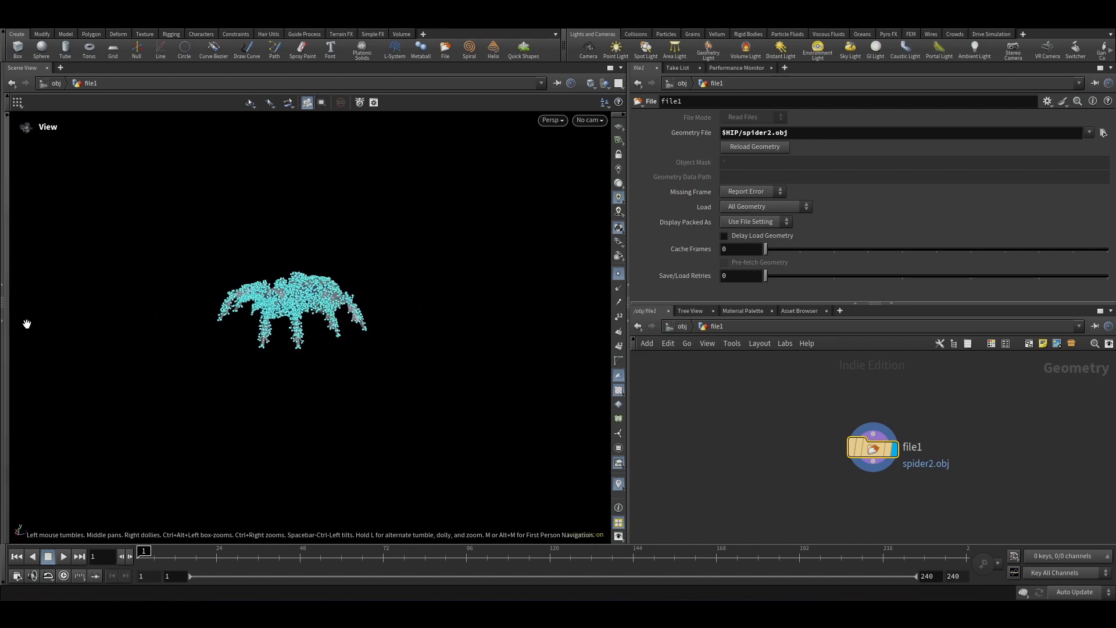
pyautogui.press('Tab')
pyautogui.write('tra')
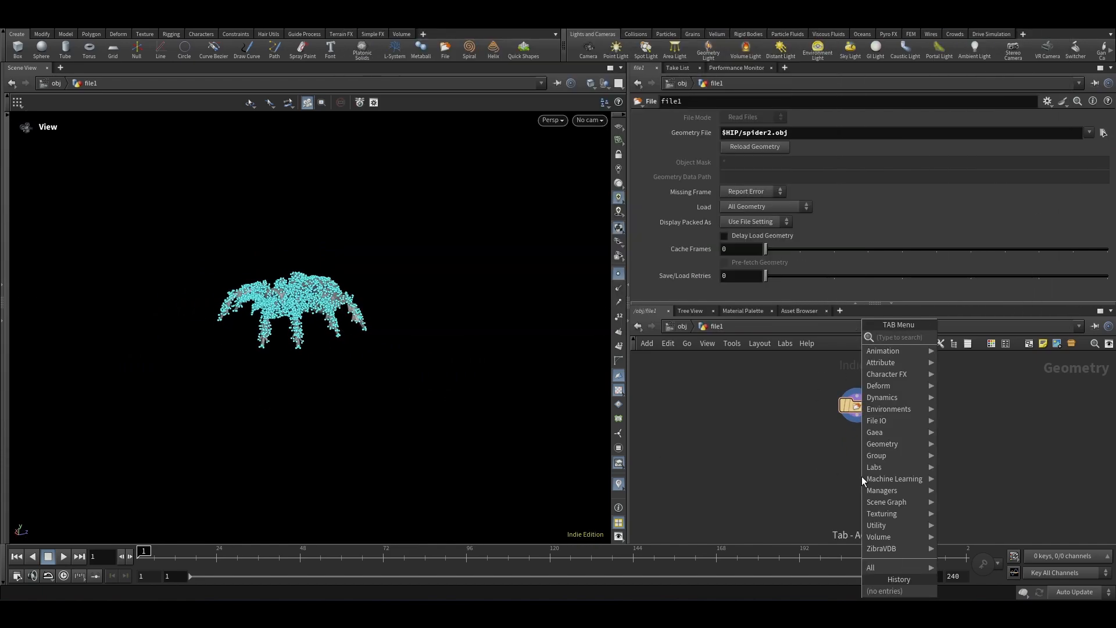
pyautogui.press('Escape')
# Step: Orbit and zoom around the imported spider model to inspect its geometry and points
pyautogui.moveTo(343, 295); pyautogui.dragTo(229, 254, button='right')
pyautogui.moveTo(230, 254); pyautogui.dragTo(258, 335)
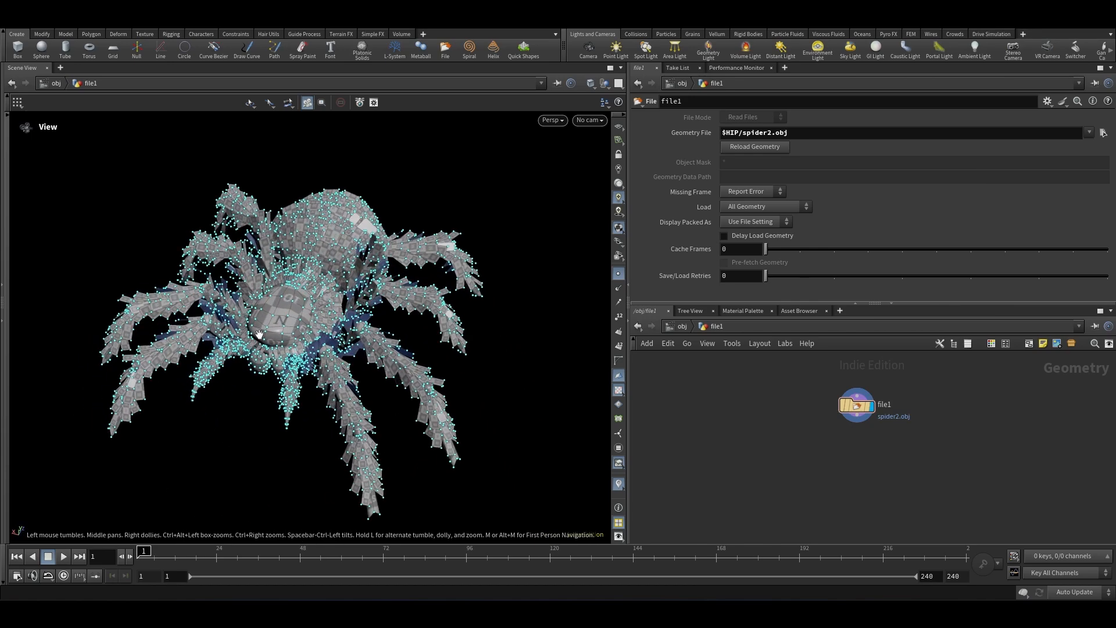
pyautogui.click(7, 243)
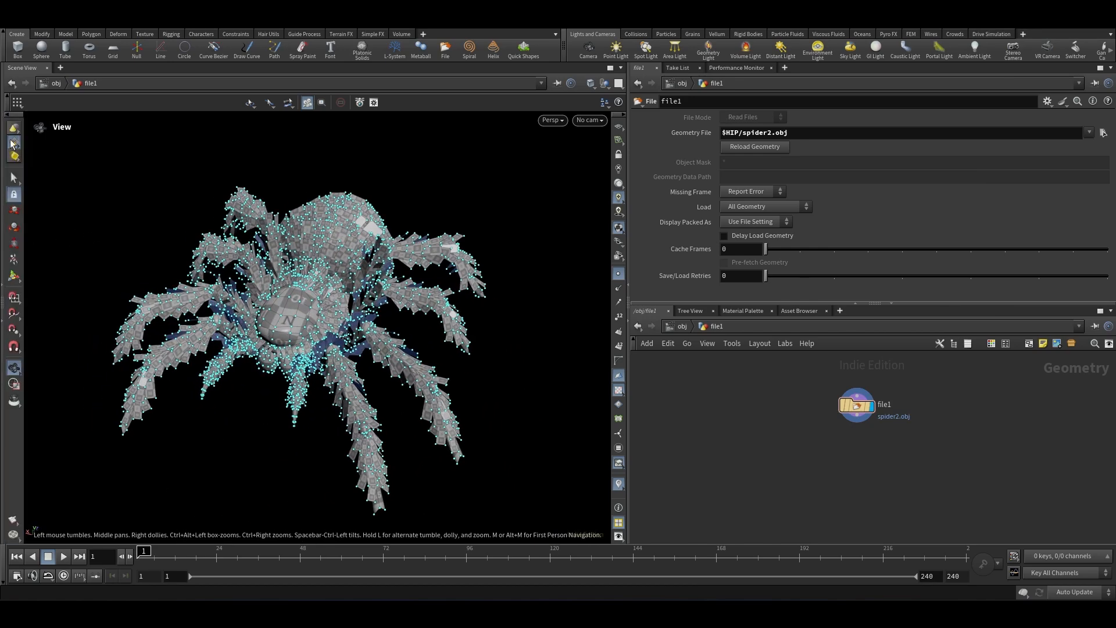
pyautogui.rightClick(13, 144)
pyautogui.click(45, 146)
pyautogui.scroll(3, 276, 333)
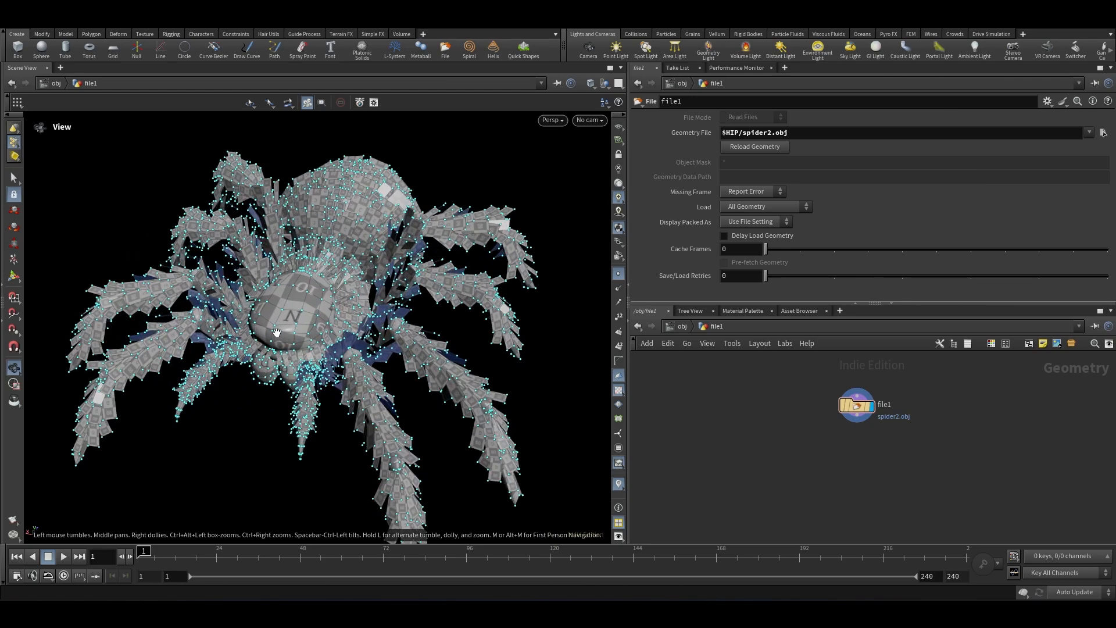
pyautogui.moveTo(277, 332); pyautogui.dragTo(363, 319)
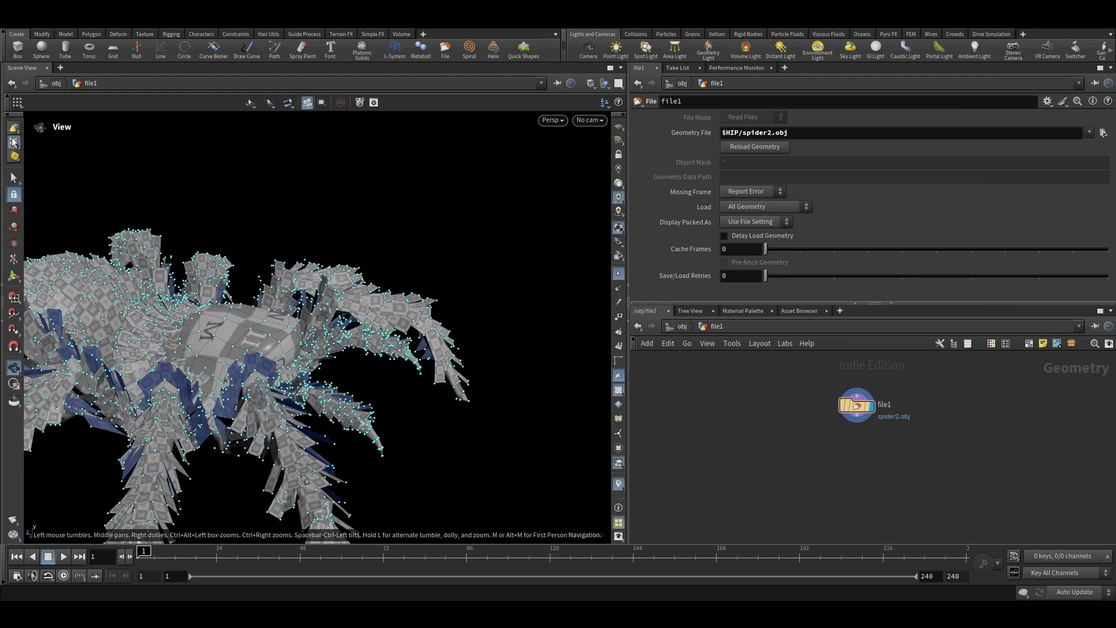
# Step: Select a point on the spider and create a Group Create node from the selection
pyautogui.click(14, 175)
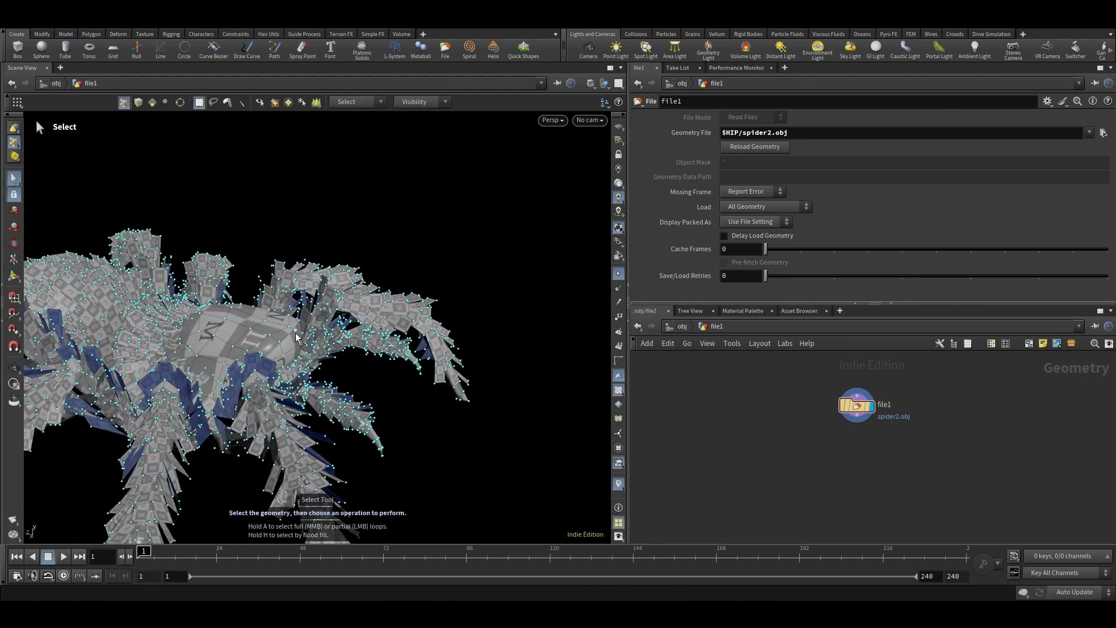
pyautogui.press('Tab')
pyautogui.write('group')
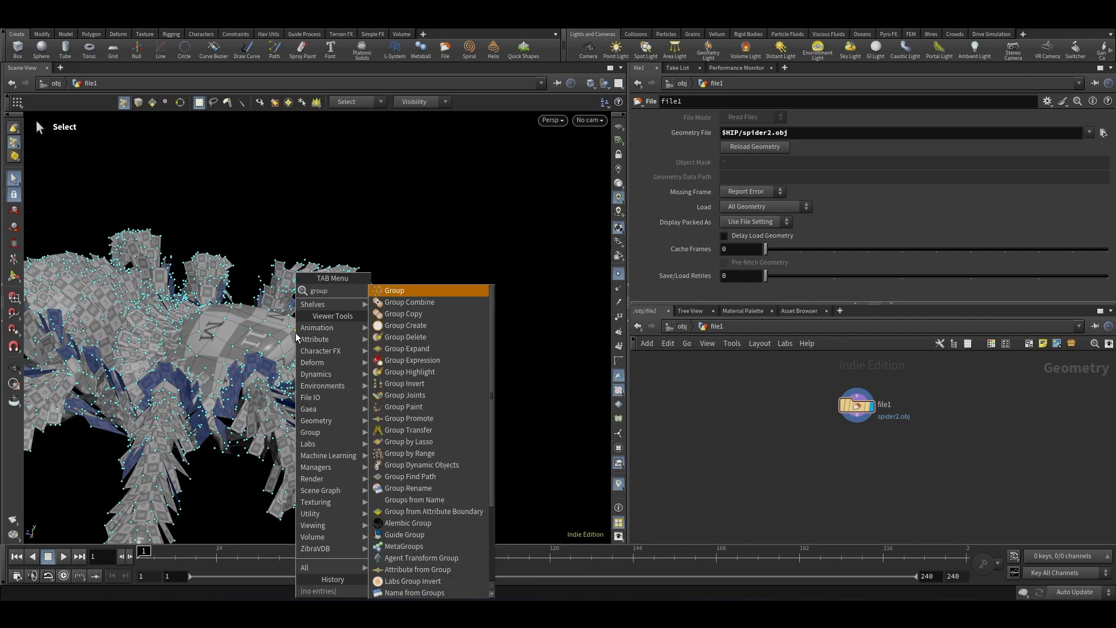
pyautogui.press('Return')
# Step: Set the point group's name to emitpt
pyautogui.scroll(4, 901, 420)
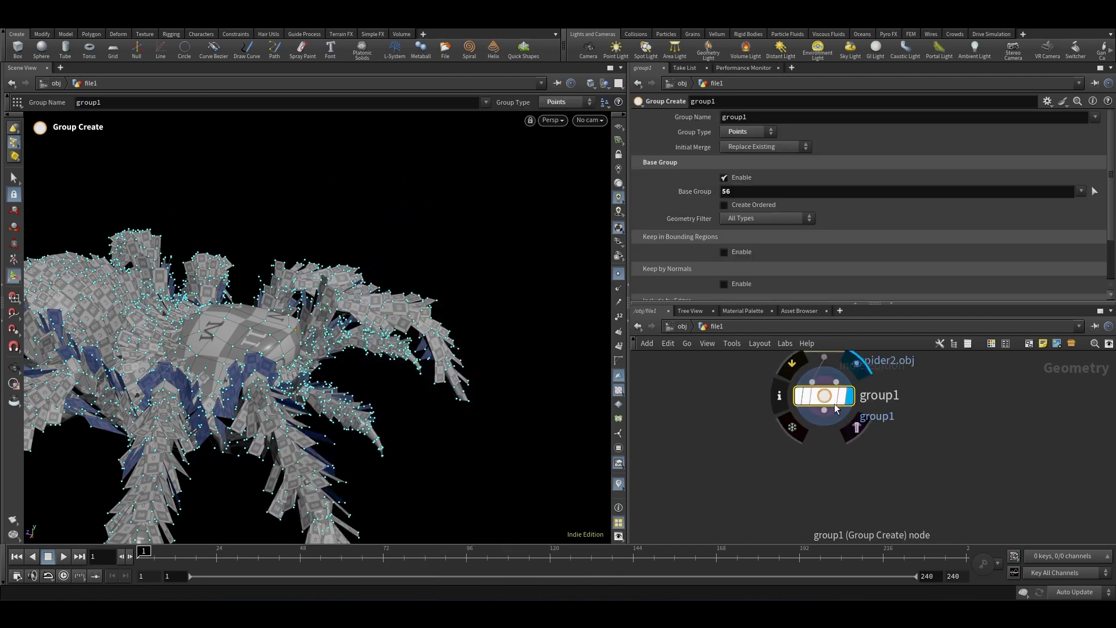
pyautogui.click(855, 427)
pyautogui.moveTo(837, 400); pyautogui.dragTo(847, 439)
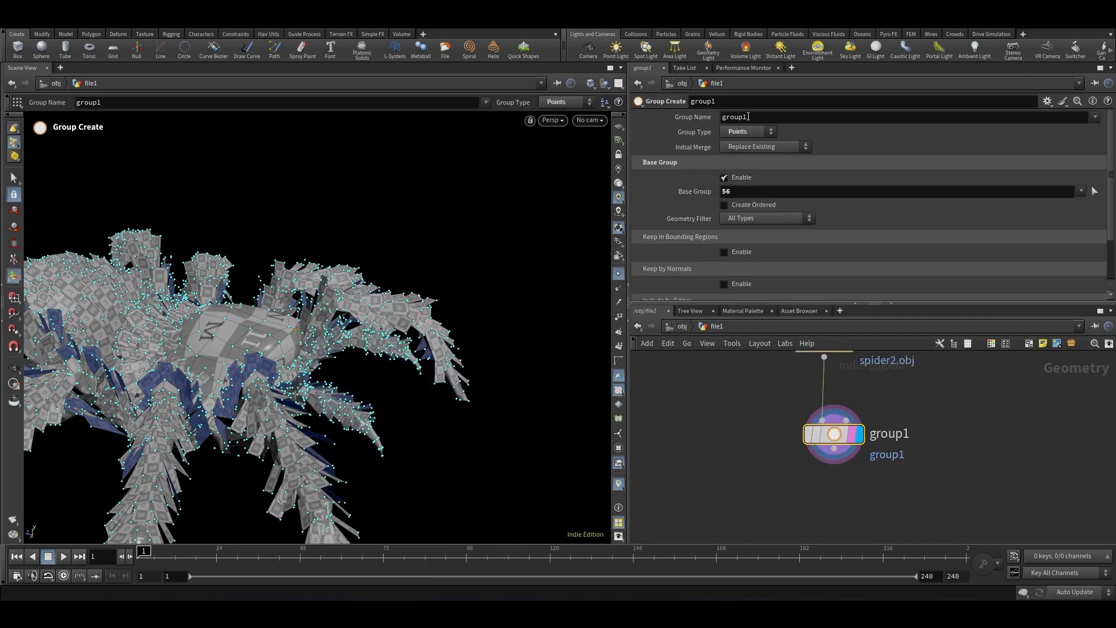
pyautogui.write('emitpt')
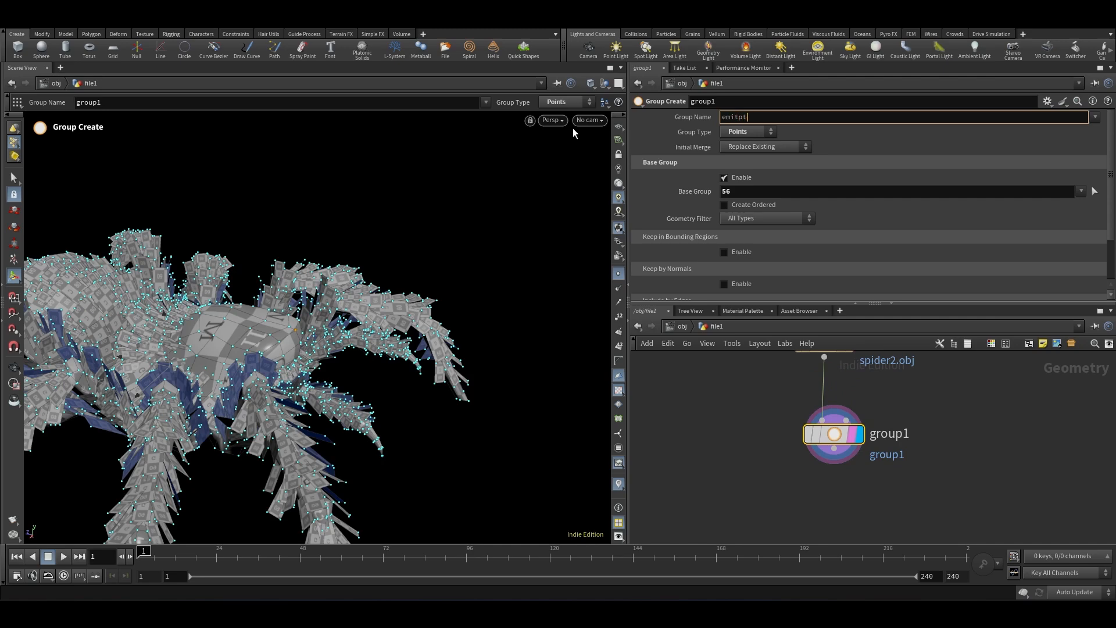
pyautogui.press('Return')
# Step: Add a Transform node below the group and set its uniform scale to 3
pyautogui.press('Tab')
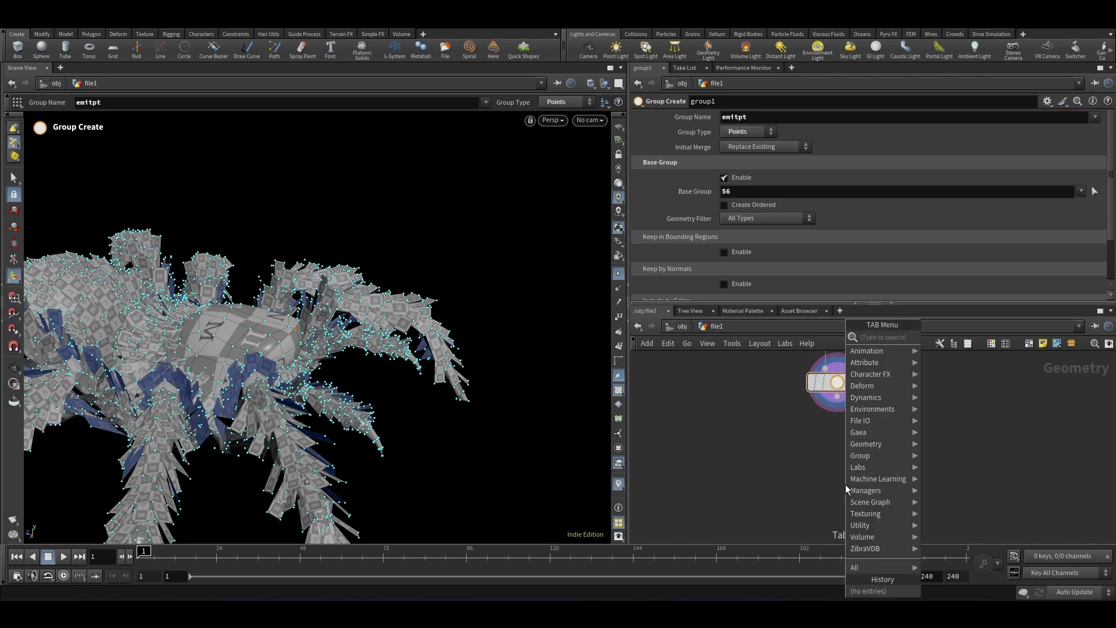
pyautogui.write('transform')
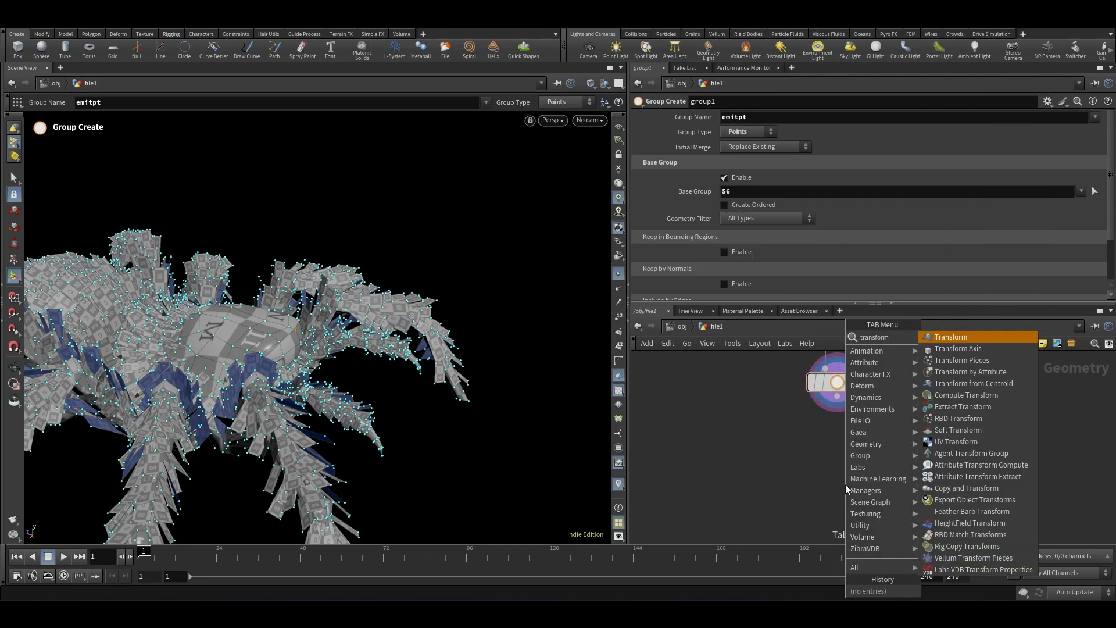
pyautogui.press('Return')
pyautogui.press('Return')
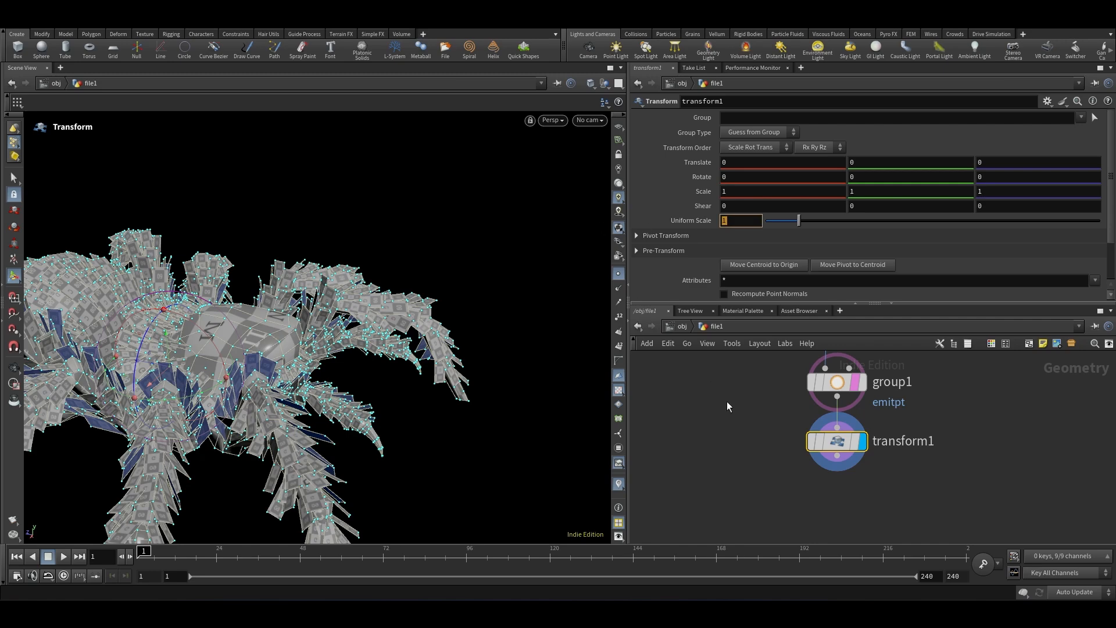
pyautogui.press('Return')
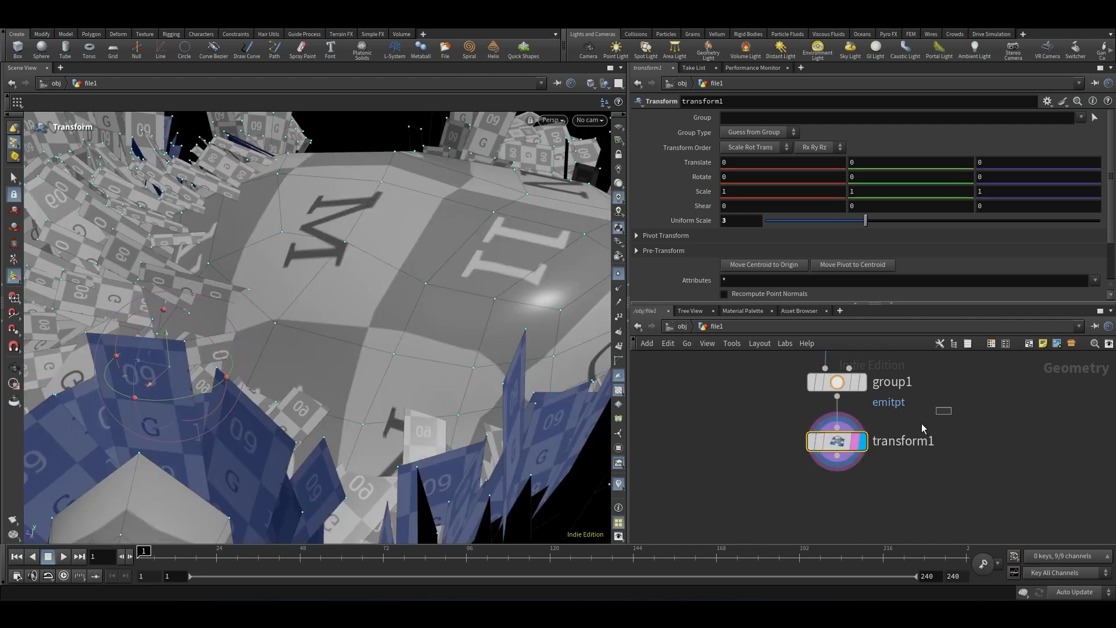
# Step: Rotate the spider -90 degrees about X and 180 degrees about Z in the Transform node
pyautogui.press('Escape')
pyautogui.scroll(-10, 316, 364)
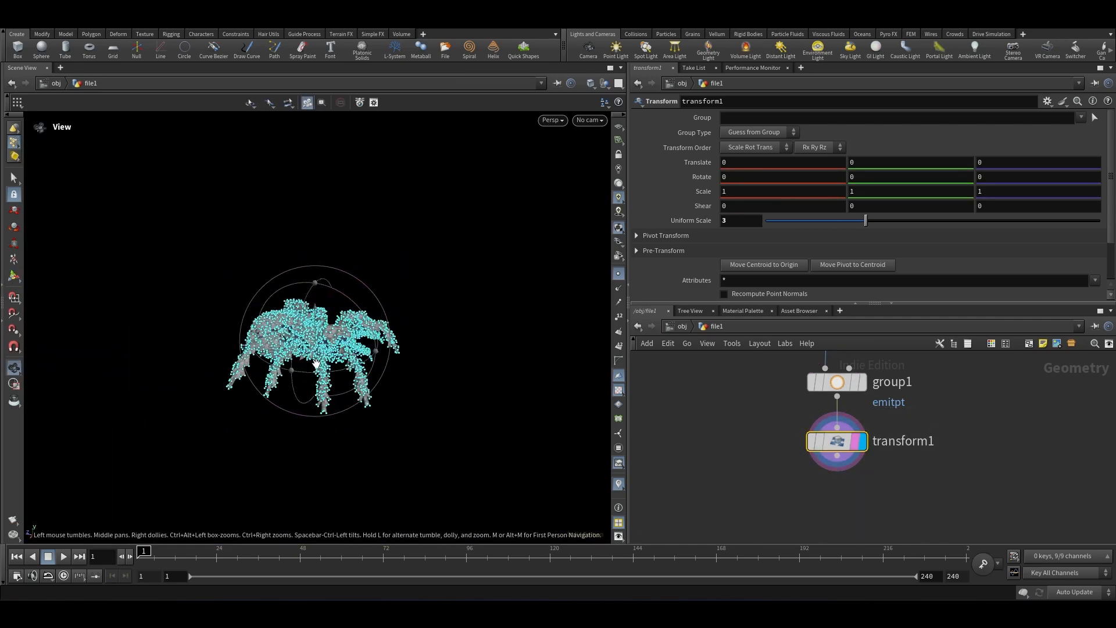
pyautogui.moveTo(329, 336); pyautogui.dragTo(349, 346)
pyautogui.keyDown('alt'); pyautogui.scroll(-4, 343, 343); pyautogui.keyUp('alt')
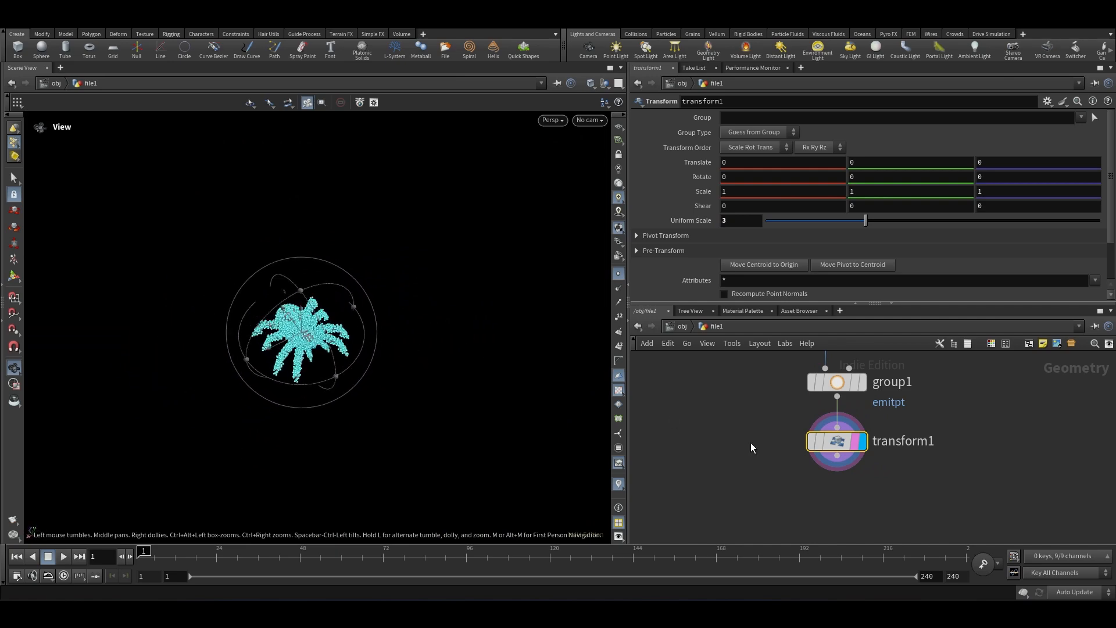
pyautogui.scroll(-4, 927, 452)
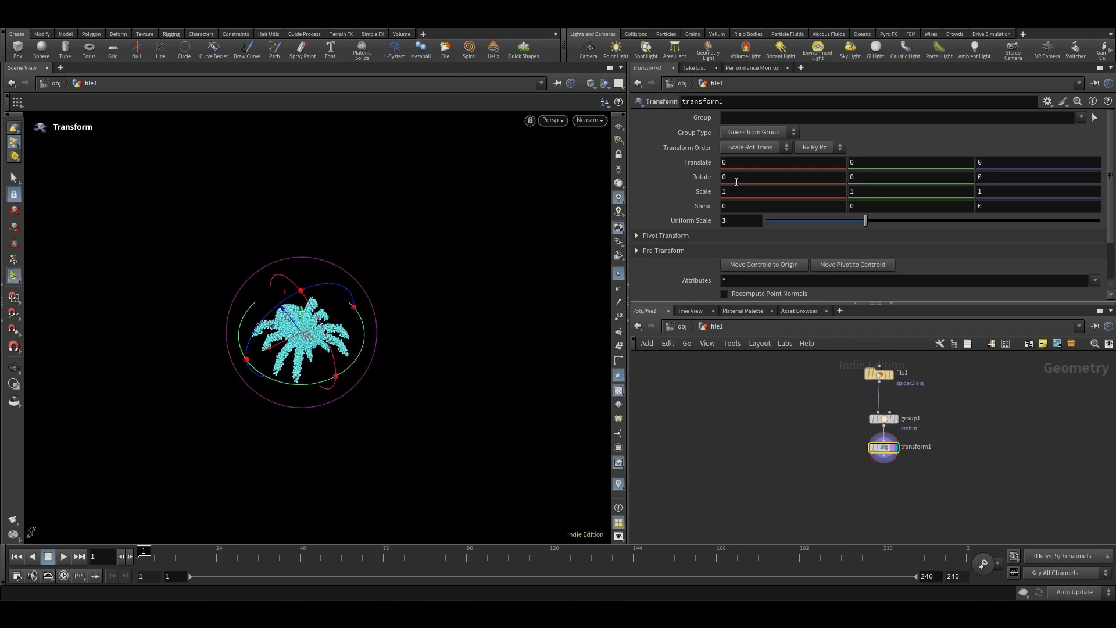
pyautogui.write('-90')
pyautogui.press('Return')
pyautogui.press('Escape')
pyautogui.moveTo(300, 314); pyautogui.dragTo(361, 257)
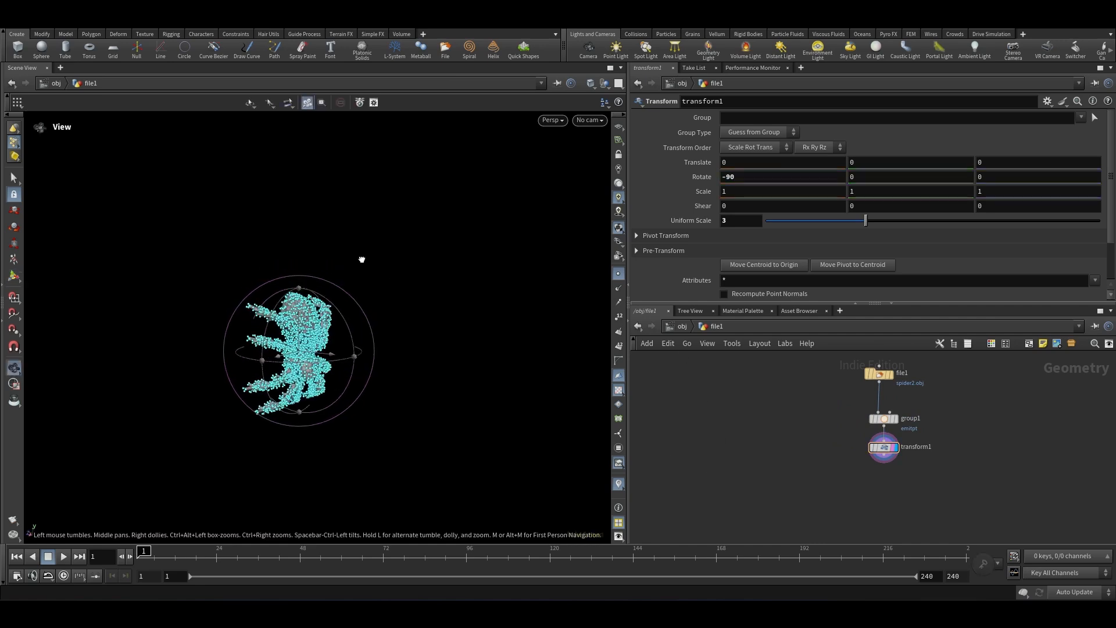
pyautogui.press('Return')
pyautogui.write('180')
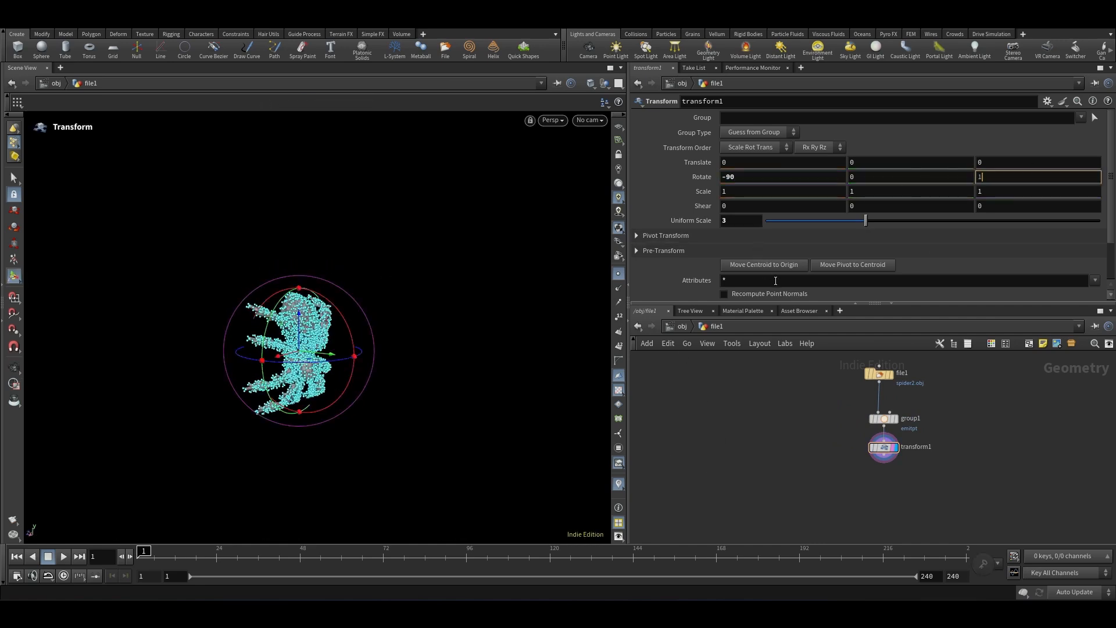
pyautogui.press('Return')
# Step: Return to the object level and place a new Grid object
pyautogui.scroll(-3, 798, 408)
pyautogui.click(680, 327)
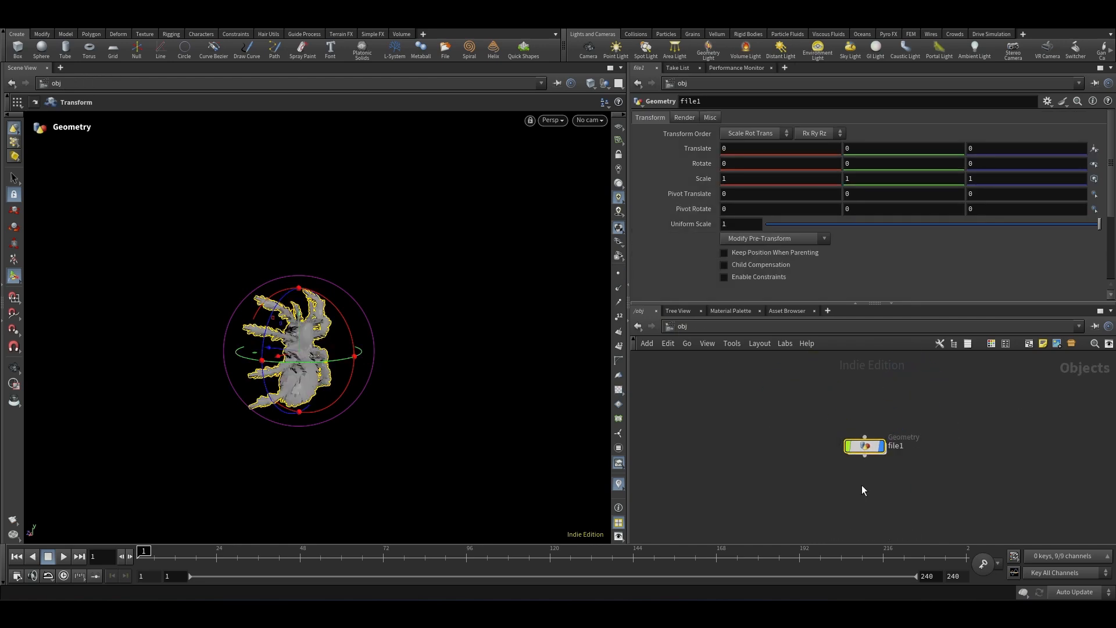
pyautogui.press('Tab')
pyautogui.write('gri')
pyautogui.press('Return')
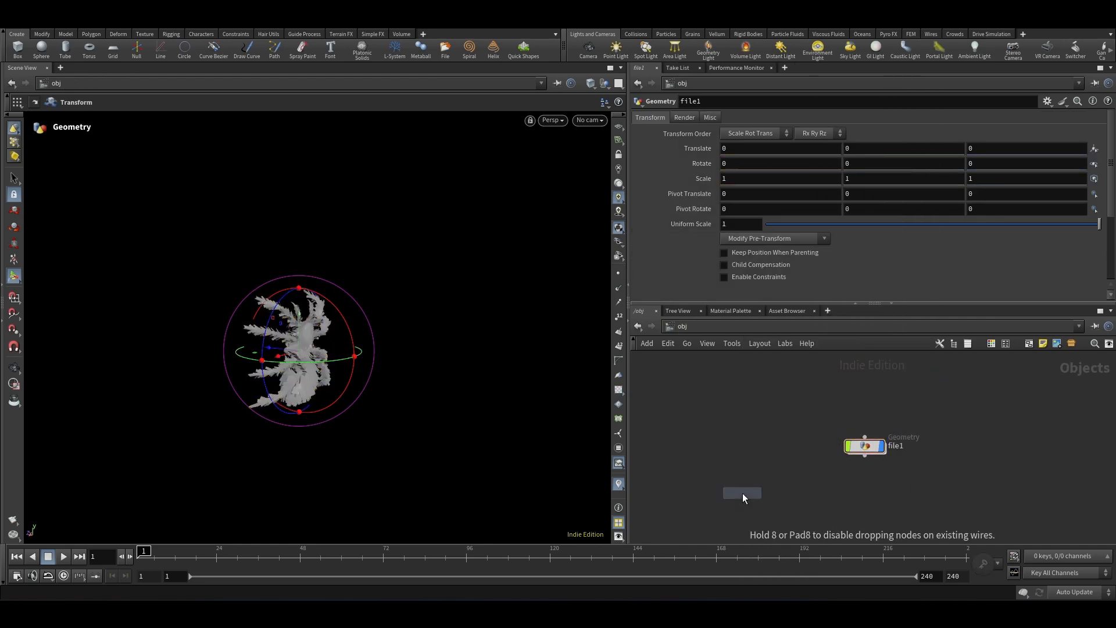
pyautogui.click(738, 458)
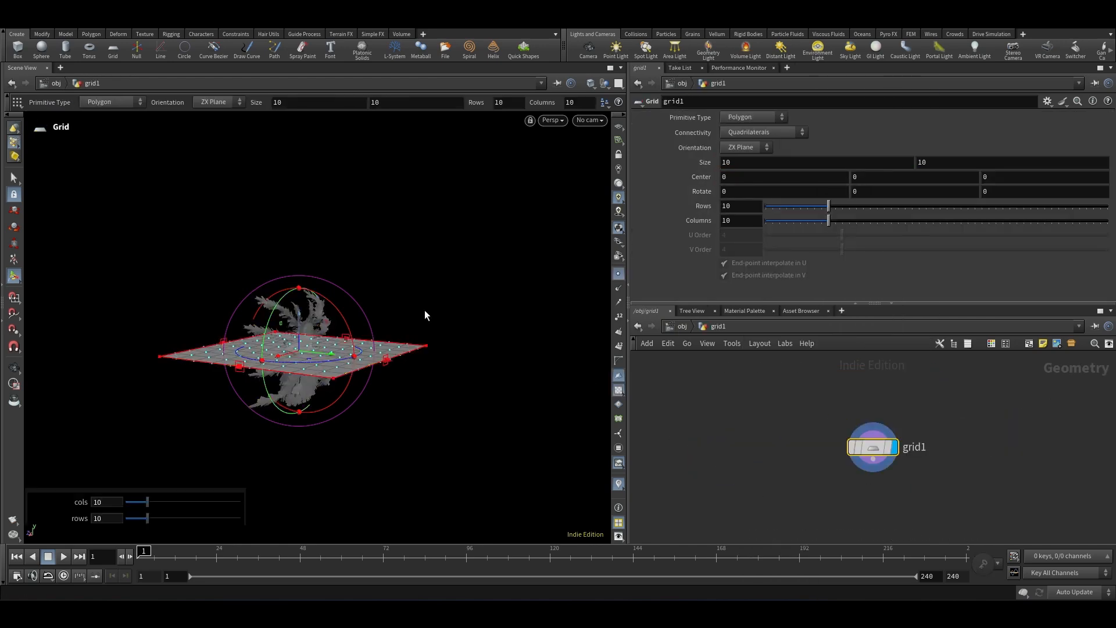
# Step: Stand the grid upright with an X rotation of -90 and enlarge its size to 70 by 70
pyautogui.moveTo(339, 317); pyautogui.dragTo(360, 406)
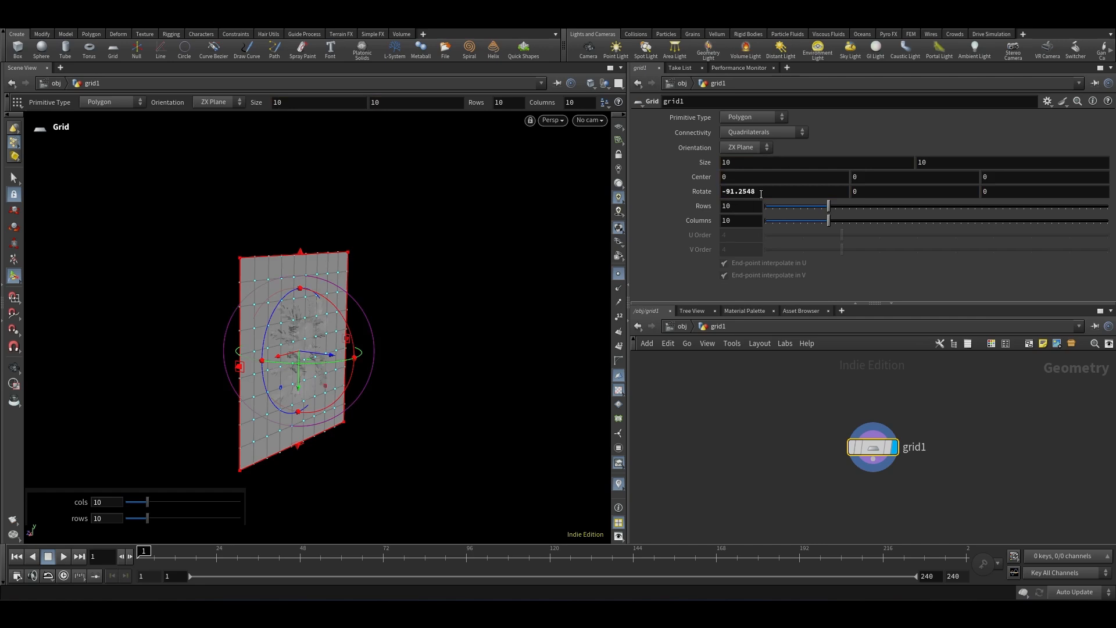
pyautogui.moveTo(735, 202); pyautogui.dragTo(730, 205)
pyautogui.write('0')
pyautogui.press('Return')
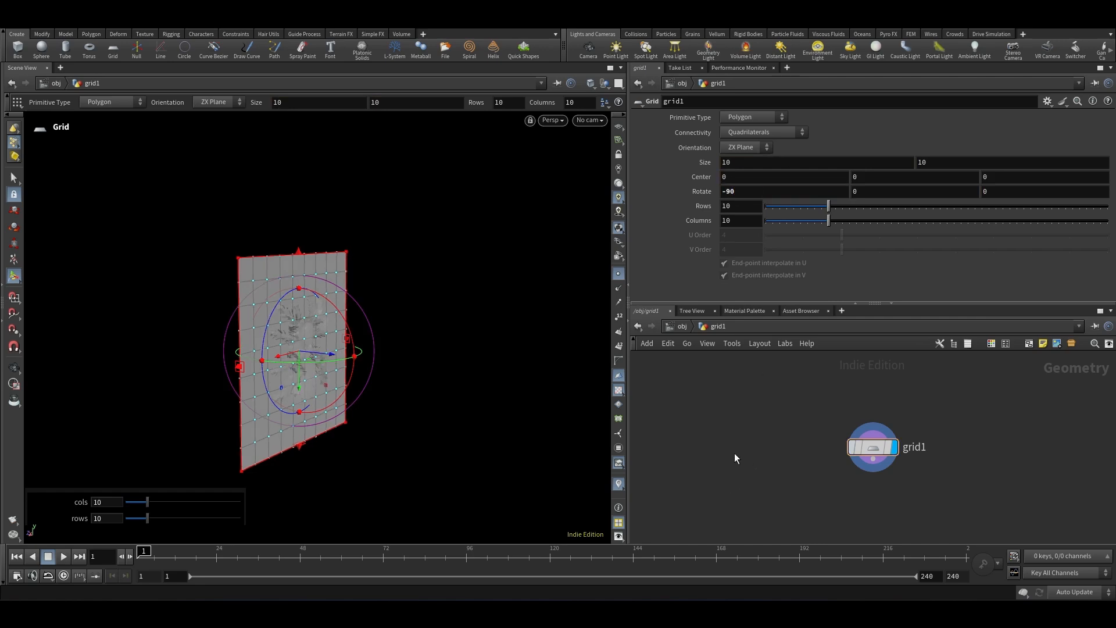
pyautogui.moveTo(692, 162); pyautogui.dragTo(731, 119, button='middle')
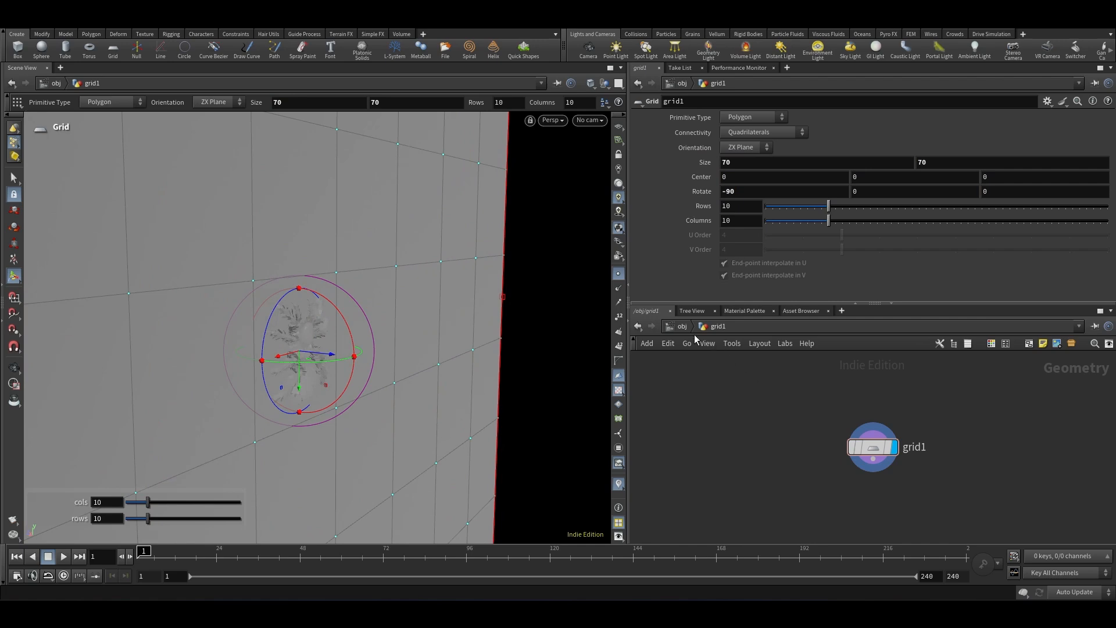
# Step: Rename the spider's file1 object to Spider_System
pyautogui.press('u')
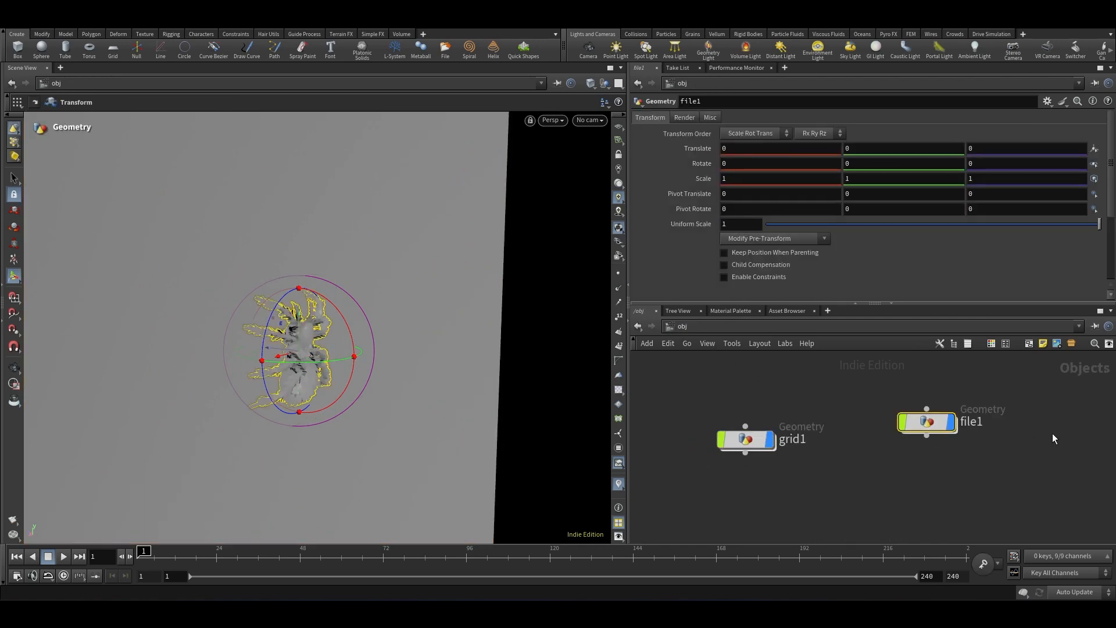
pyautogui.scroll(3, 1046, 428)
pyautogui.doubleClick(926, 436)
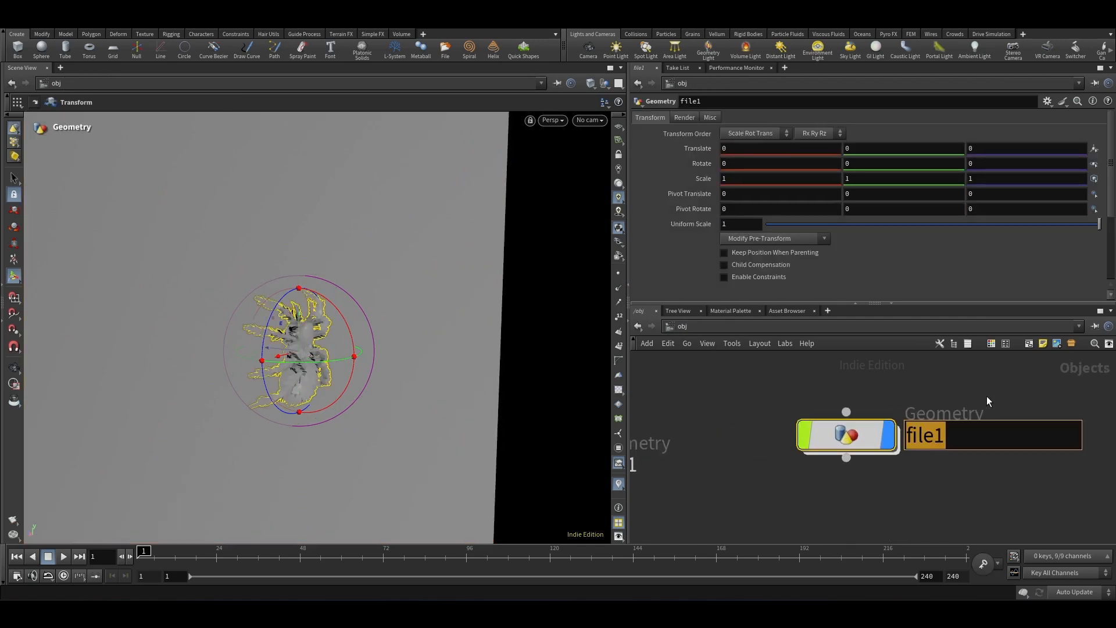
pyautogui.write('Spid')
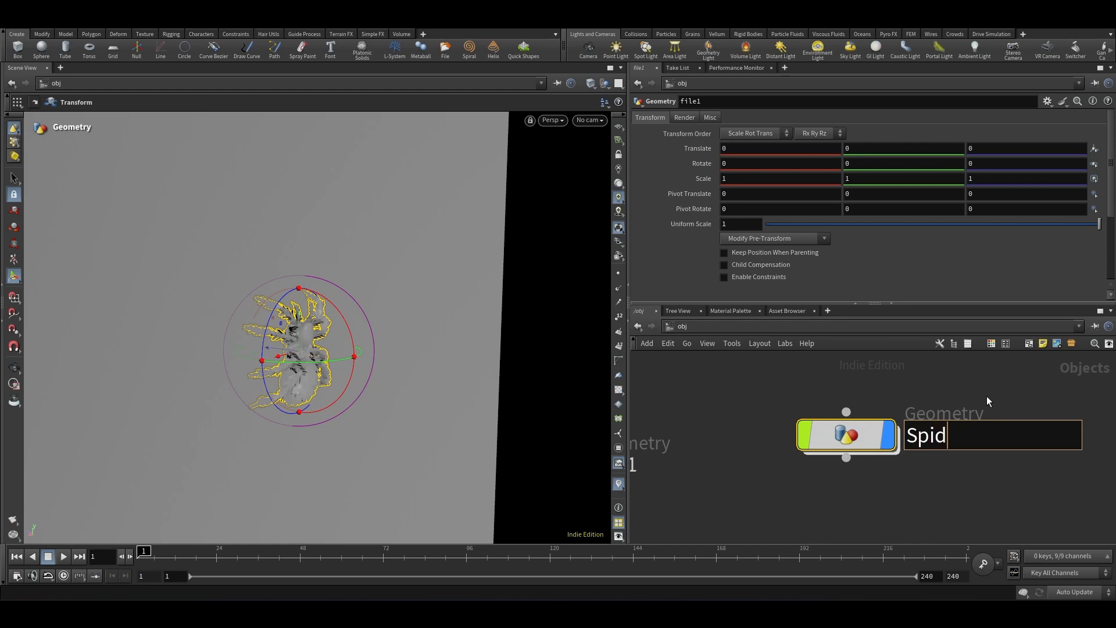
pyautogui.write('er_System')
pyautogui.press('Return')
# Step: Enter Spider_System and shift the spider about -0.52 along Z while orbiting around it
pyautogui.doubleClick(828, 437)
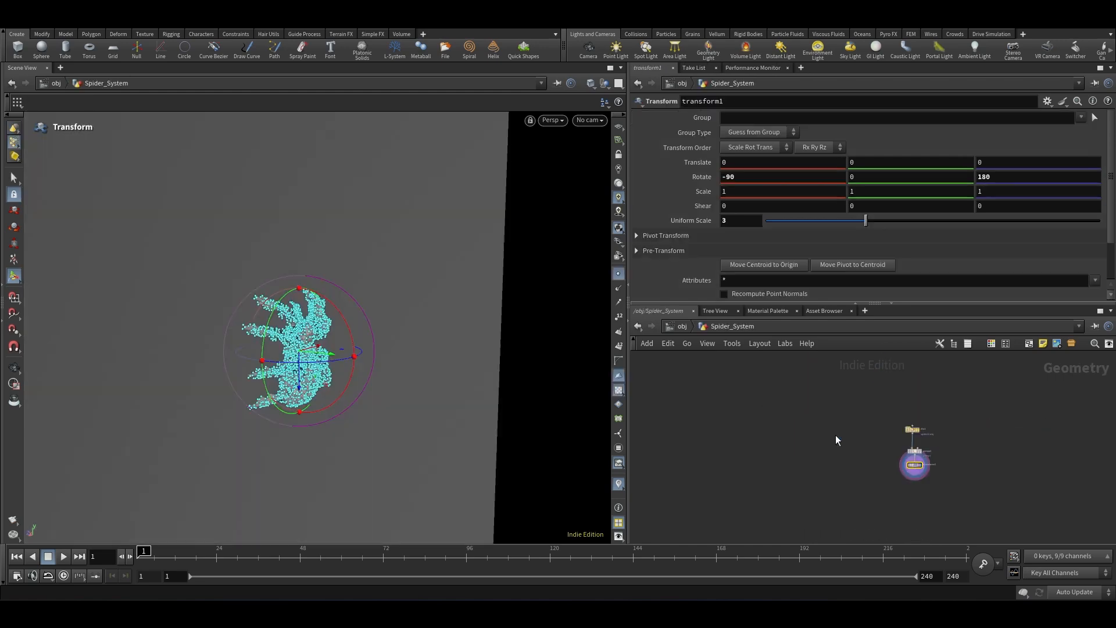
pyautogui.press('h')
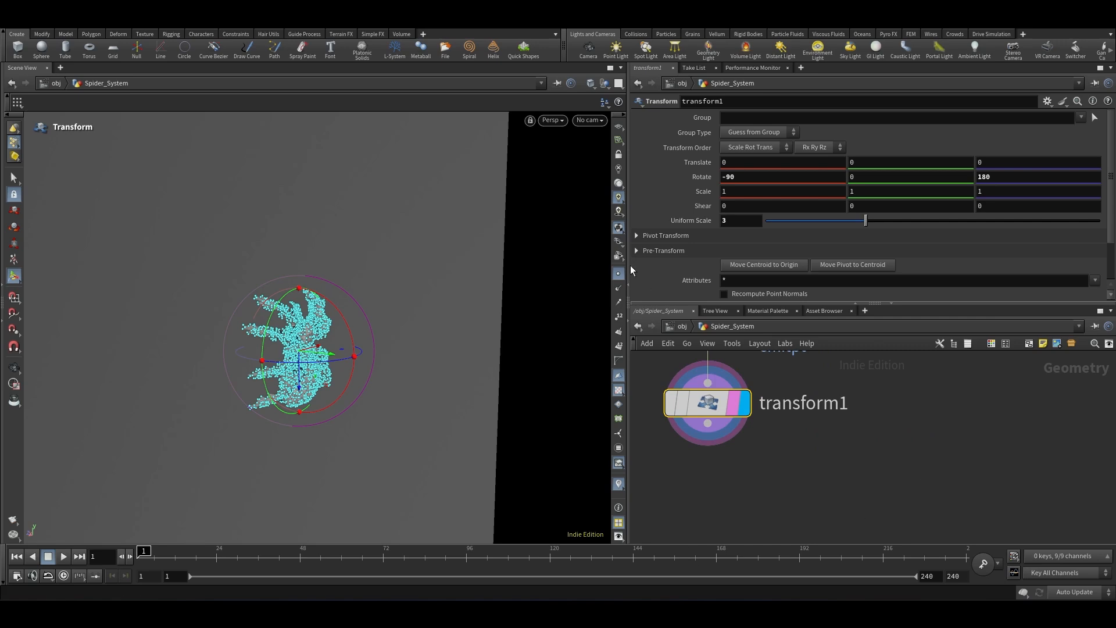
pyautogui.press('Escape')
pyautogui.moveTo(296, 286)
pyautogui.mouseDown()
pyautogui.moveTo(369, 277)
pyautogui.moveTo(312, 295)
pyautogui.mouseUp()
pyautogui.press('Return')
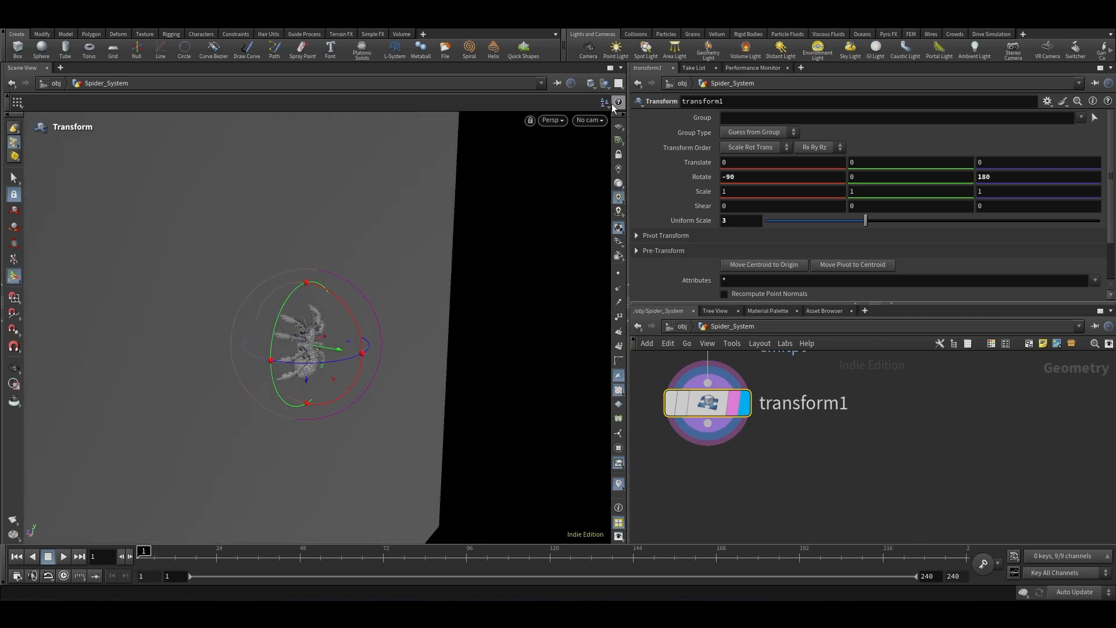
pyautogui.click(606, 89)
pyautogui.click(622, 99)
pyautogui.scroll(8, 317, 349)
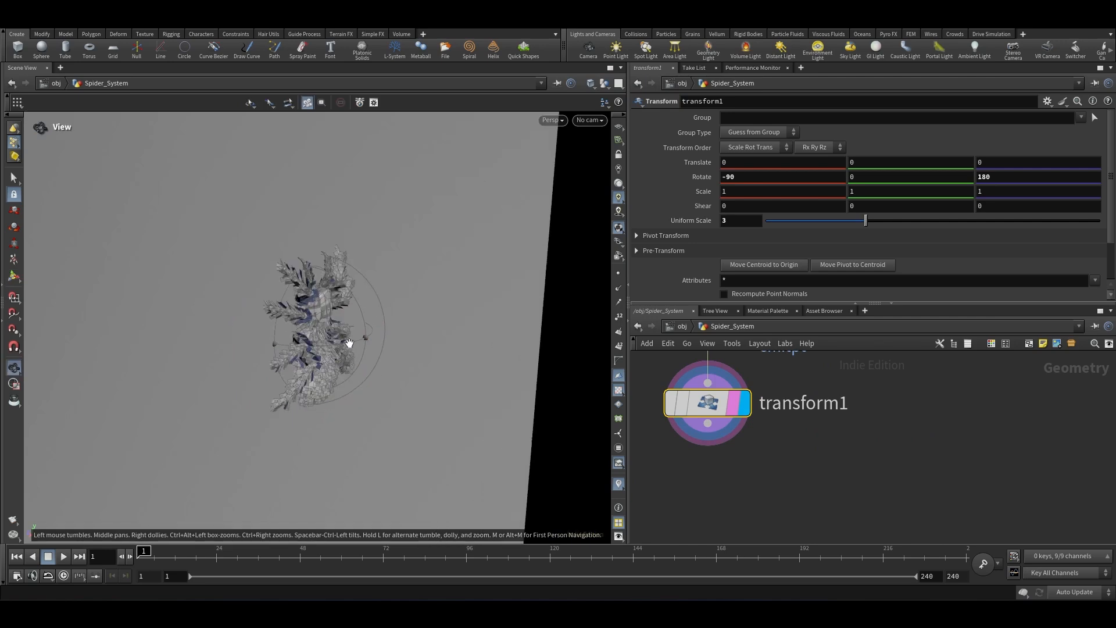
pyautogui.moveTo(323, 337); pyautogui.dragTo(345, 338)
pyautogui.scroll(-4, 309, 267)
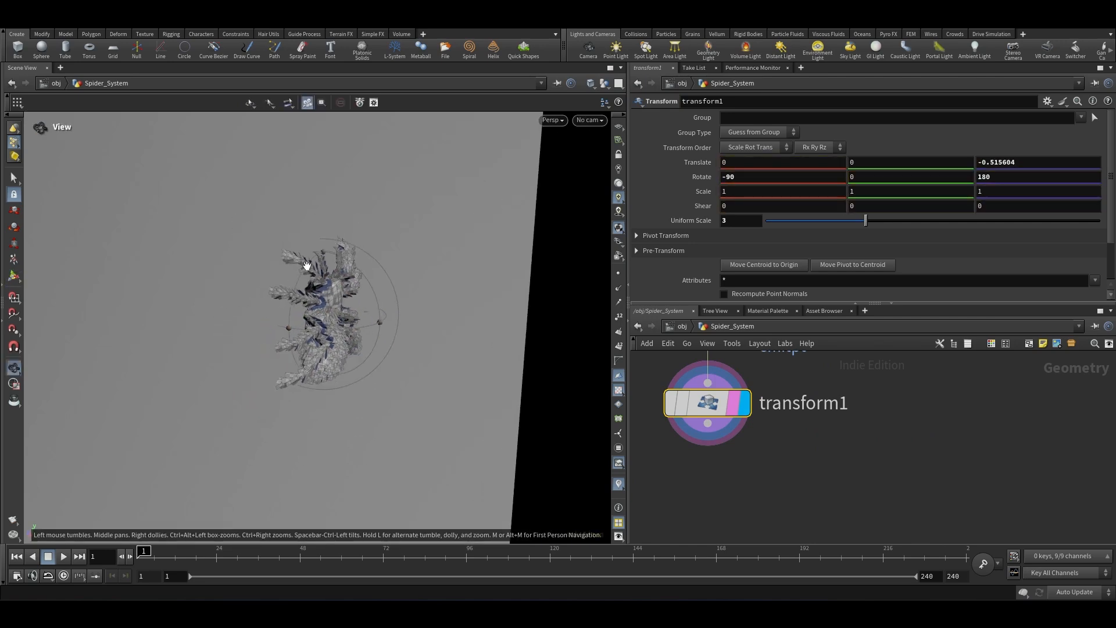
pyautogui.keyDown('alt'); pyautogui.moveTo(304, 264); pyautogui.dragTo(331, 261); pyautogui.keyUp('alt')
# Step: Switch to the Select tool and turn off point display in the viewport
pyautogui.press('s')
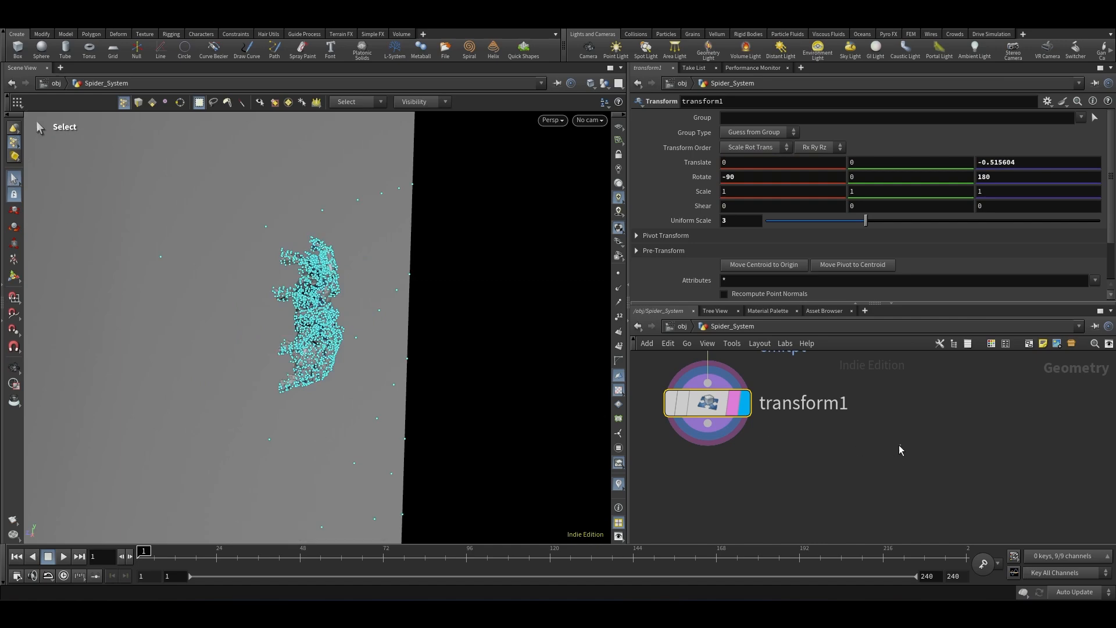
pyautogui.rightClick(17, 140)
pyautogui.click(44, 174)
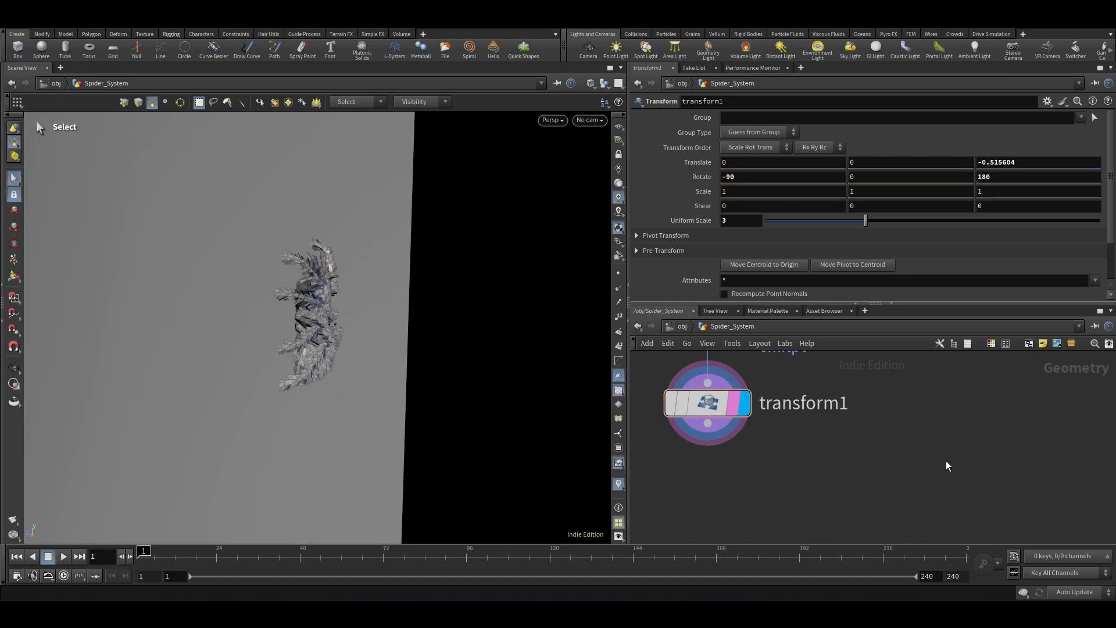
# Step: Add a Blast node after transform1 that keeps only the emitpt group by deleting non-selected geometry
pyautogui.scroll(-4, 878, 442)
pyautogui.press('Tab')
pyautogui.write('blast')
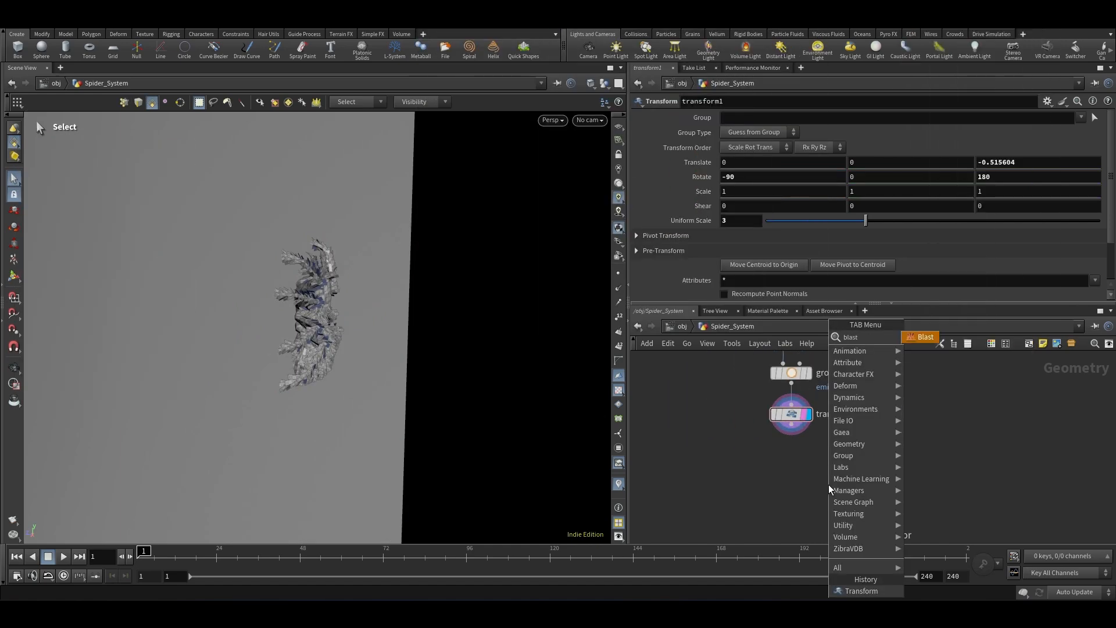
pyautogui.press('Return')
pyautogui.scroll(3, 803, 458)
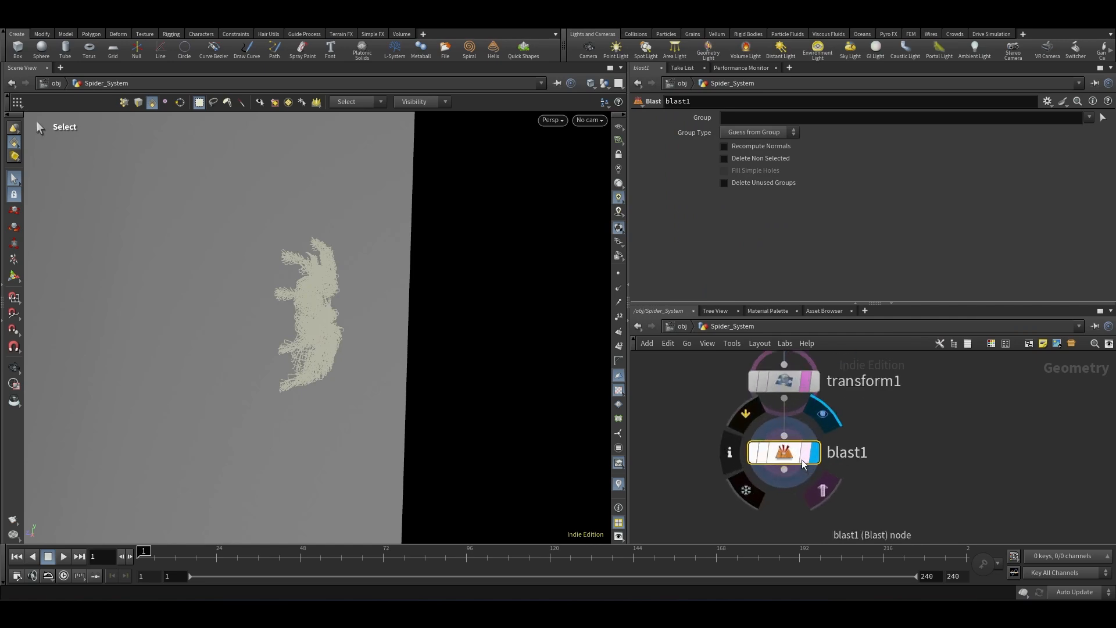
pyautogui.click(812, 454)
pyautogui.click(1089, 116)
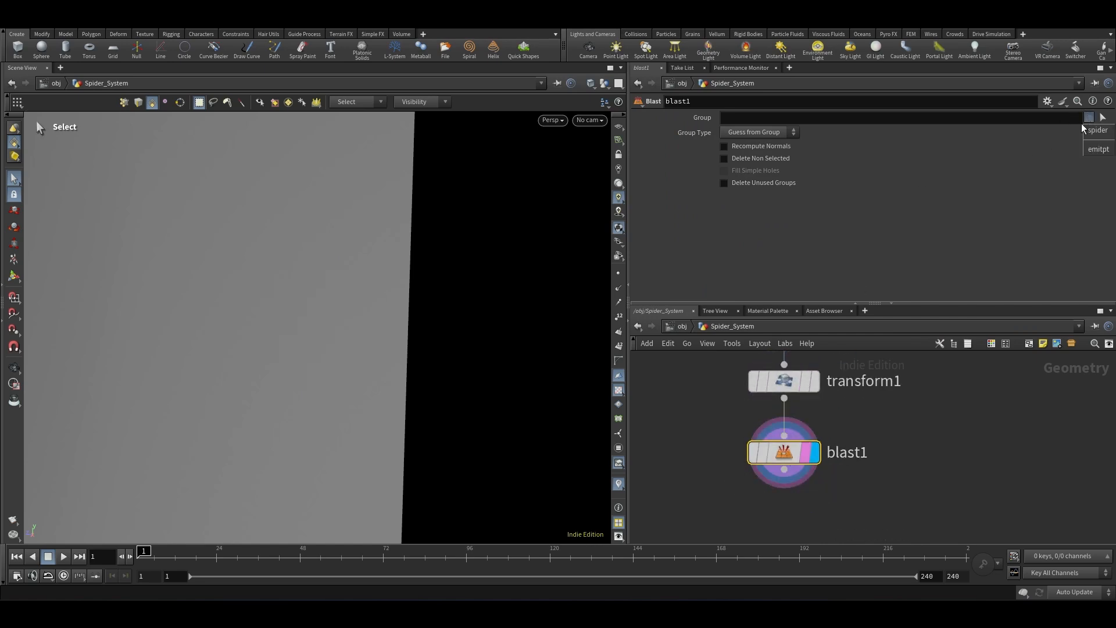
pyautogui.click(1099, 150)
pyautogui.click(756, 159)
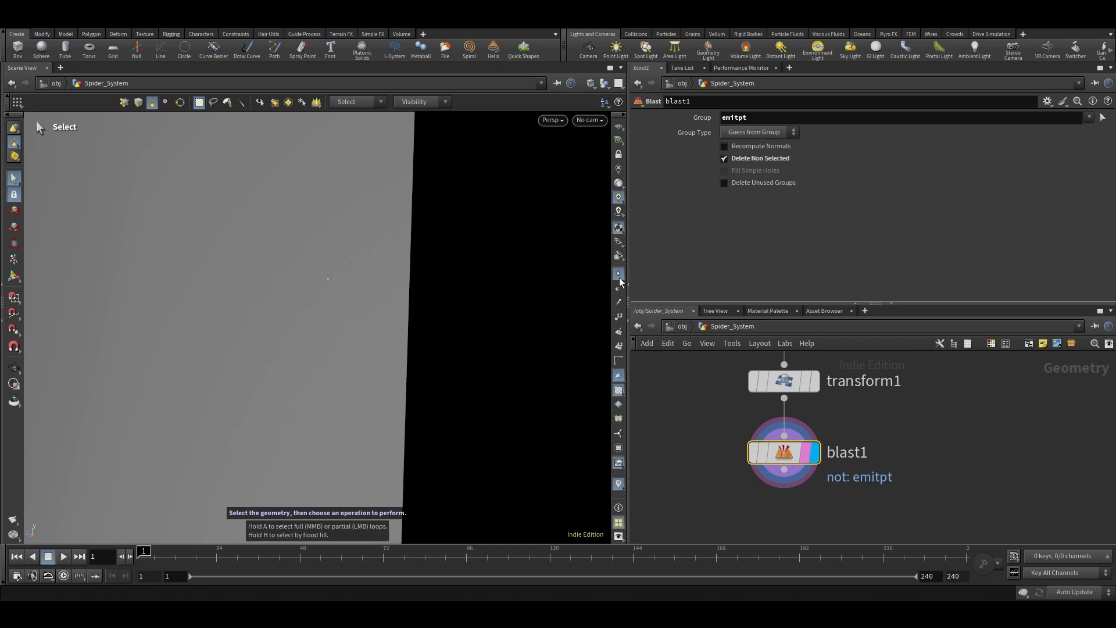
# Step: Orbit and zoom the viewport to inspect the isolated emission points against the grid
pyautogui.scroll(-5, 840, 451)
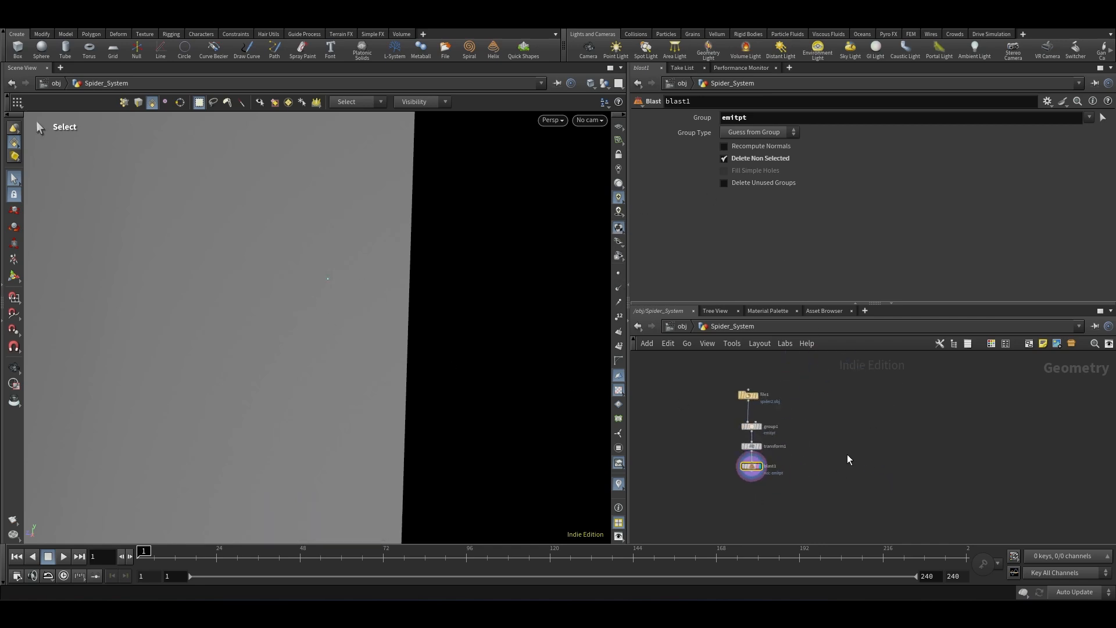
pyautogui.press('Escape')
pyautogui.moveTo(360, 378); pyautogui.dragTo(276, 282)
pyautogui.keyDown('alt'); pyautogui.moveTo(376, 272); pyautogui.dragTo(303, 379); pyautogui.keyUp('alt')
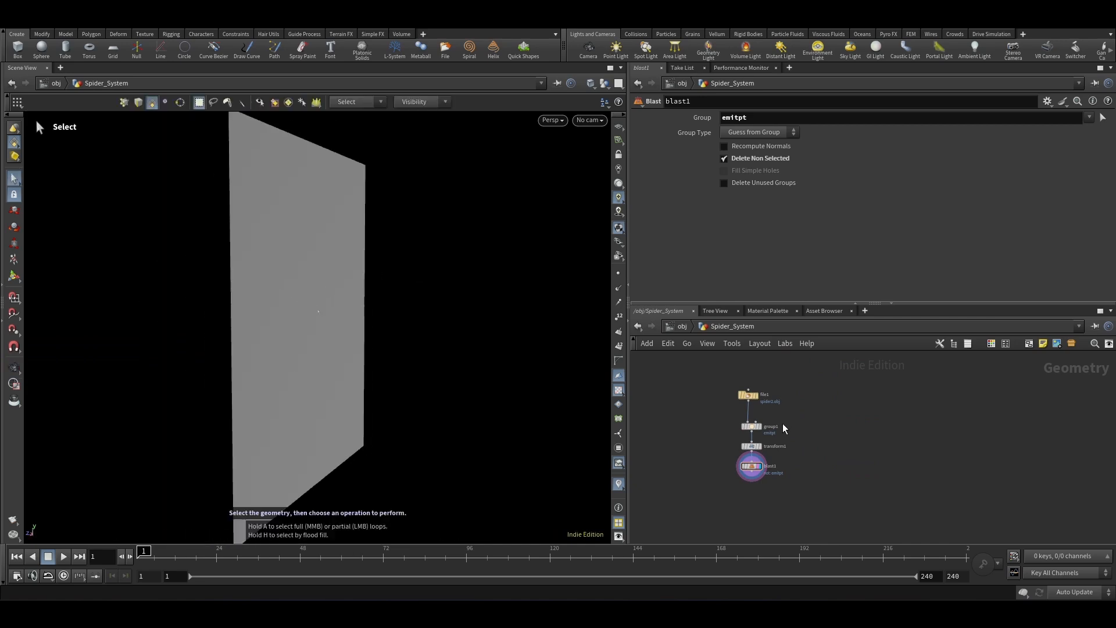
pyautogui.scroll(4, 775, 431)
pyautogui.click(756, 482)
pyautogui.scroll(2, 323, 327)
pyautogui.keyDown('alt'); pyautogui.moveTo(324, 327); pyautogui.dragTo(433, 232); pyautogui.keyUp('alt')
pyautogui.press('s')
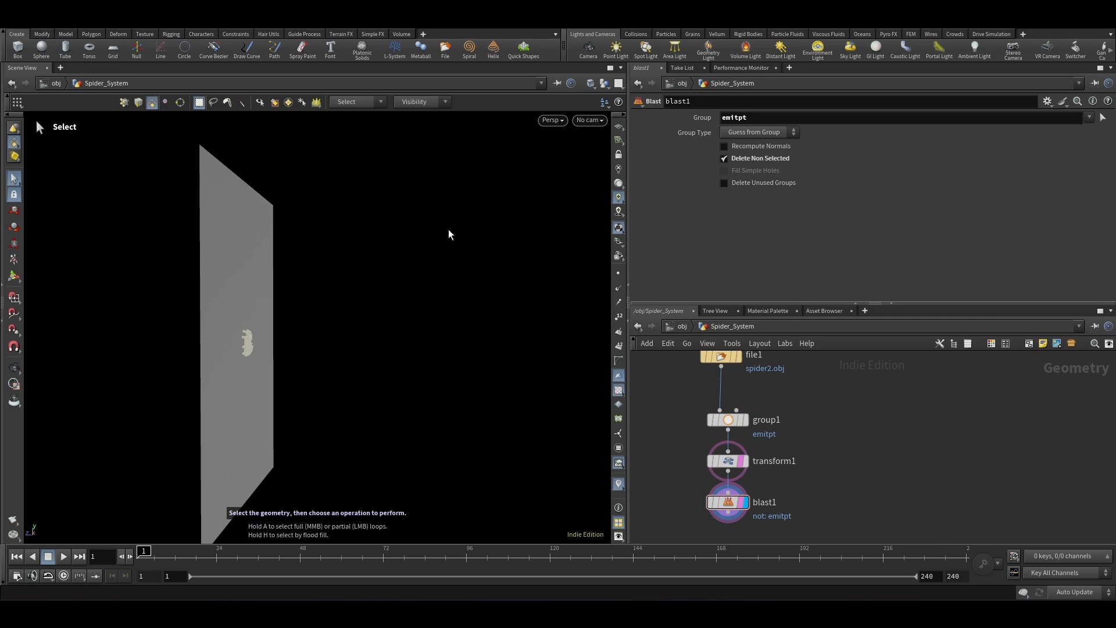
pyautogui.scroll(-2, 900, 446)
# Step: Add a Box node to the Spider_System network
pyautogui.press('Tab')
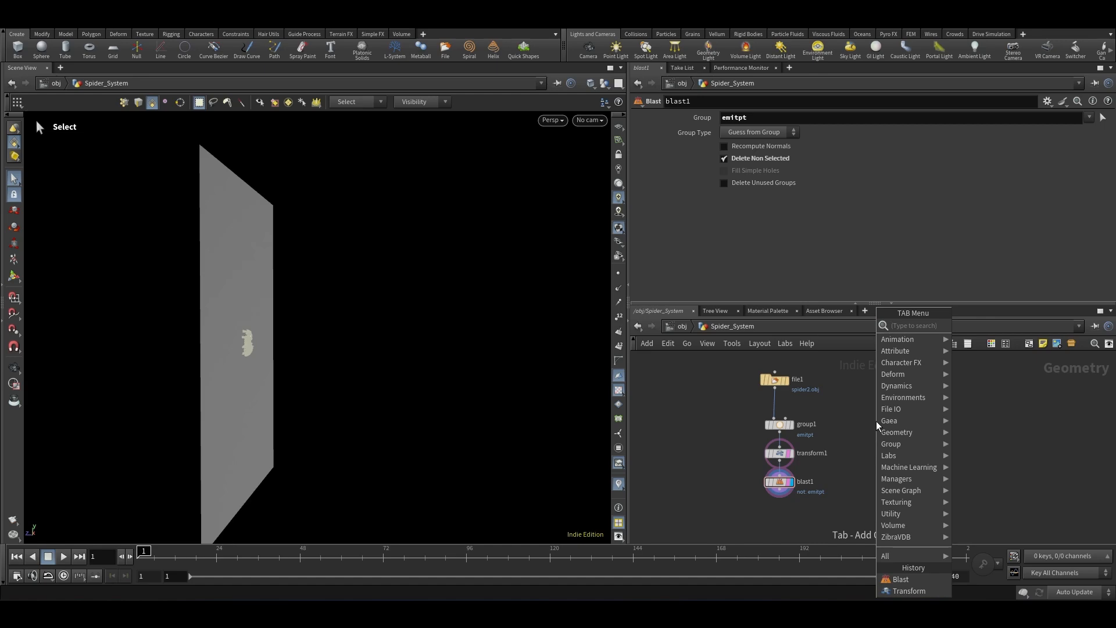
pyautogui.write('box')
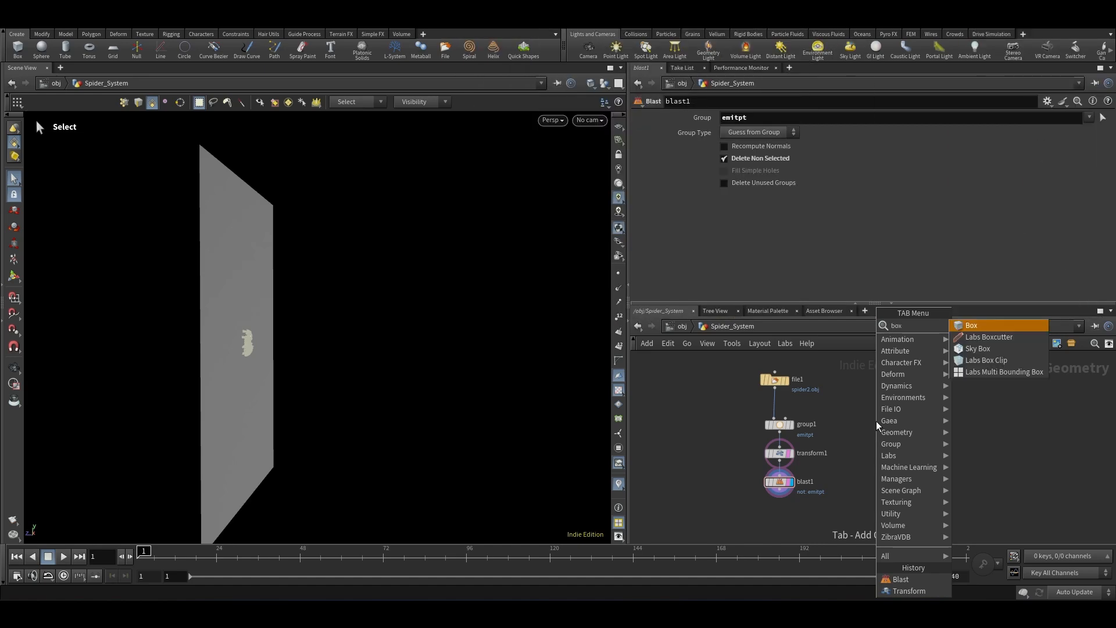
pyautogui.press('Return')
pyautogui.click(911, 384)
pyautogui.keyDown('alt'); pyautogui.moveTo(383, 290); pyautogui.dragTo(254, 324, button='right'); pyautogui.keyUp('alt')
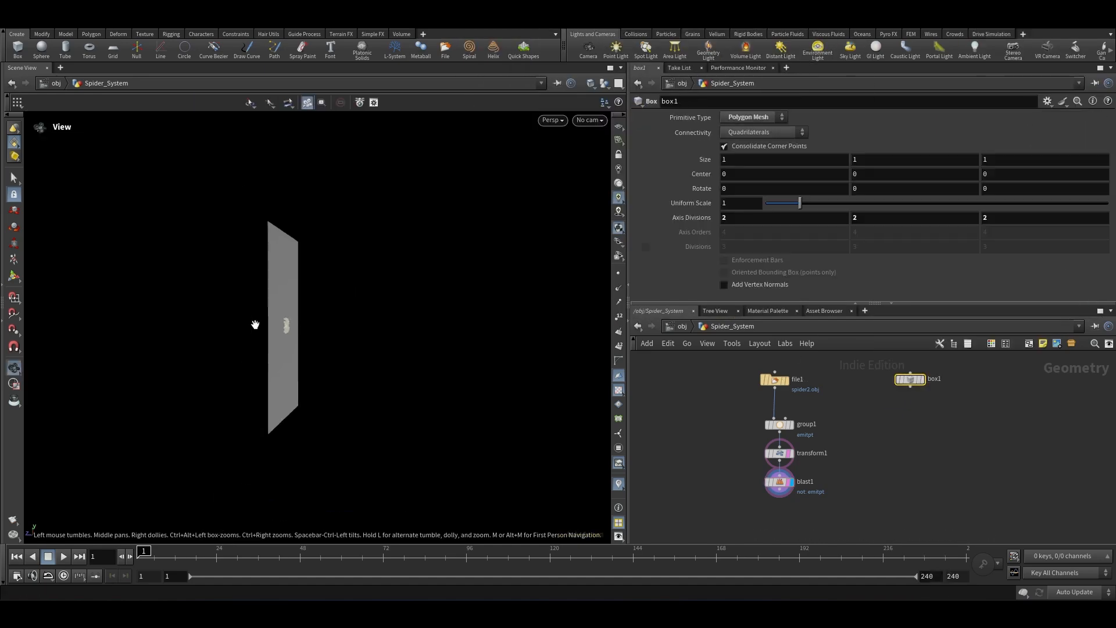
# Step: Move the box with its handle to a center of about 2, 24, -51
pyautogui.click(14, 276)
pyautogui.moveTo(269, 329); pyautogui.dragTo(395, 336)
pyautogui.moveTo(422, 299); pyautogui.dragTo(428, 230)
pyautogui.hotkey('ctrl', 'z')
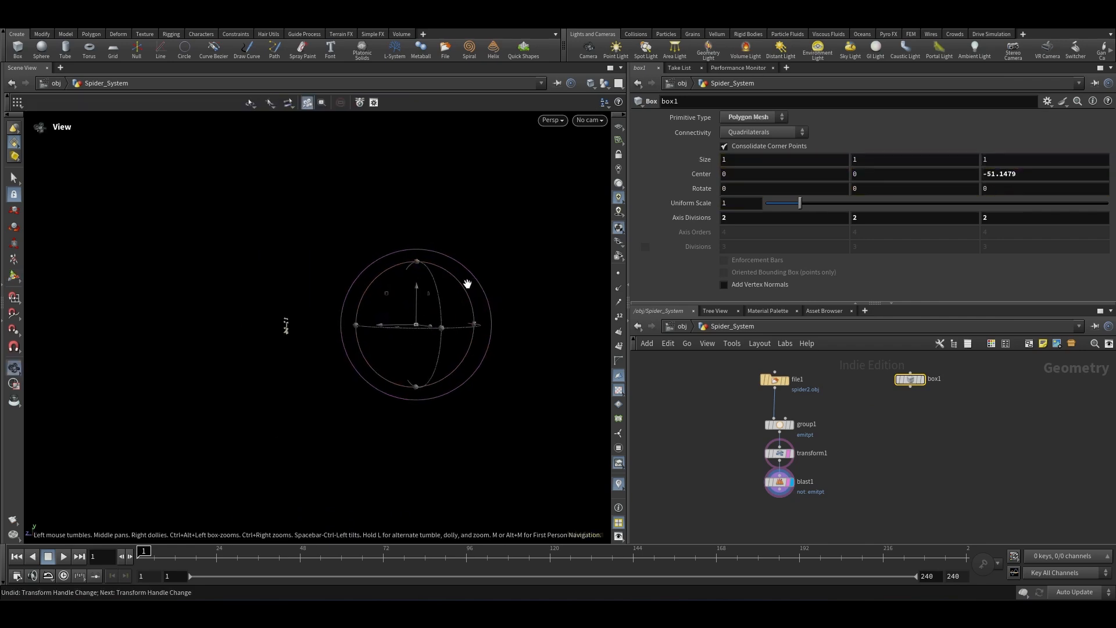
pyautogui.moveTo(422, 292); pyautogui.dragTo(414, 208)
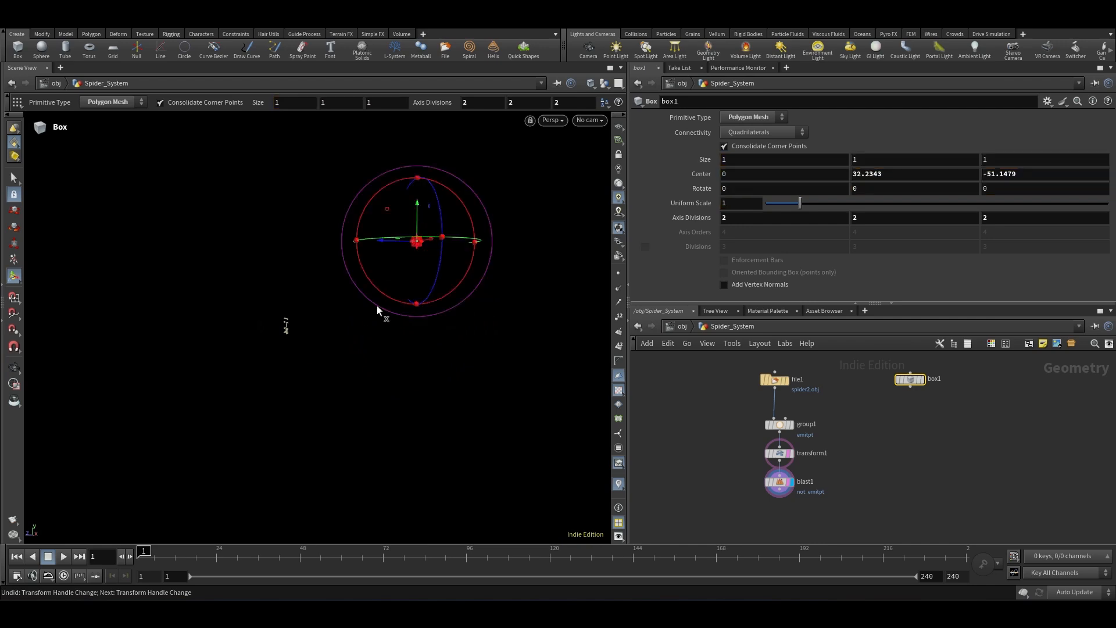
pyautogui.keyDown('alt'); pyautogui.moveTo(373, 313); pyautogui.dragTo(327, 342); pyautogui.keyUp('alt')
pyautogui.keyDown('alt'); pyautogui.moveTo(326, 342); pyautogui.dragTo(357, 326, button='right'); pyautogui.keyUp('alt')
pyautogui.moveTo(357, 327)
pyautogui.keyDown('alt'); pyautogui.mouseDown()
pyautogui.moveTo(381, 320)
pyautogui.moveTo(369, 322)
pyautogui.mouseUp(); pyautogui.keyUp('alt')
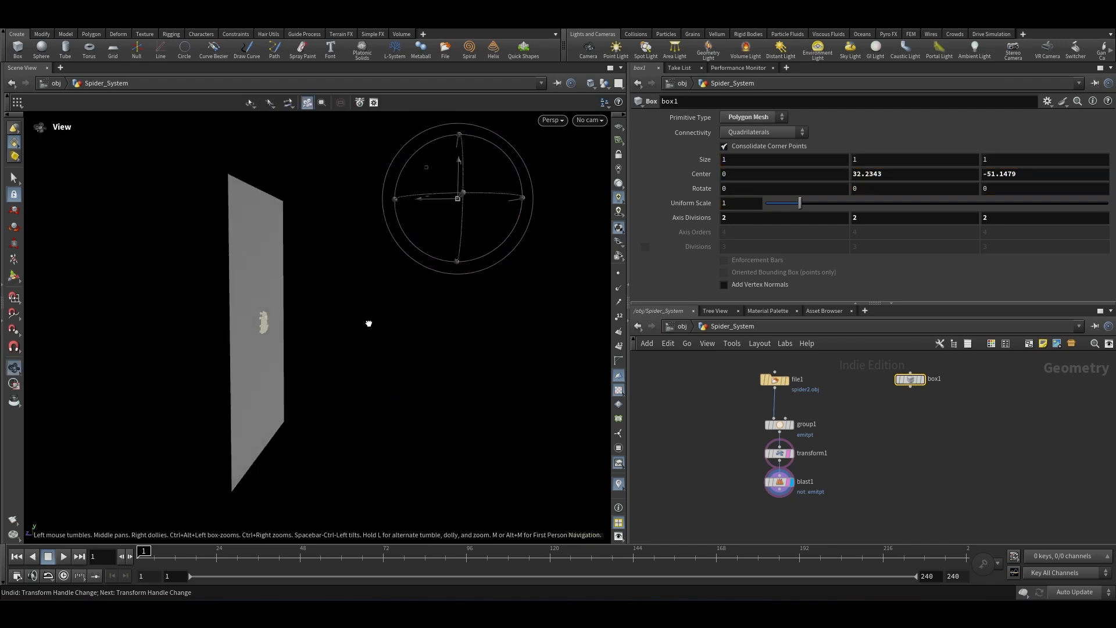
pyautogui.moveTo(459, 168); pyautogui.dragTo(411, 336)
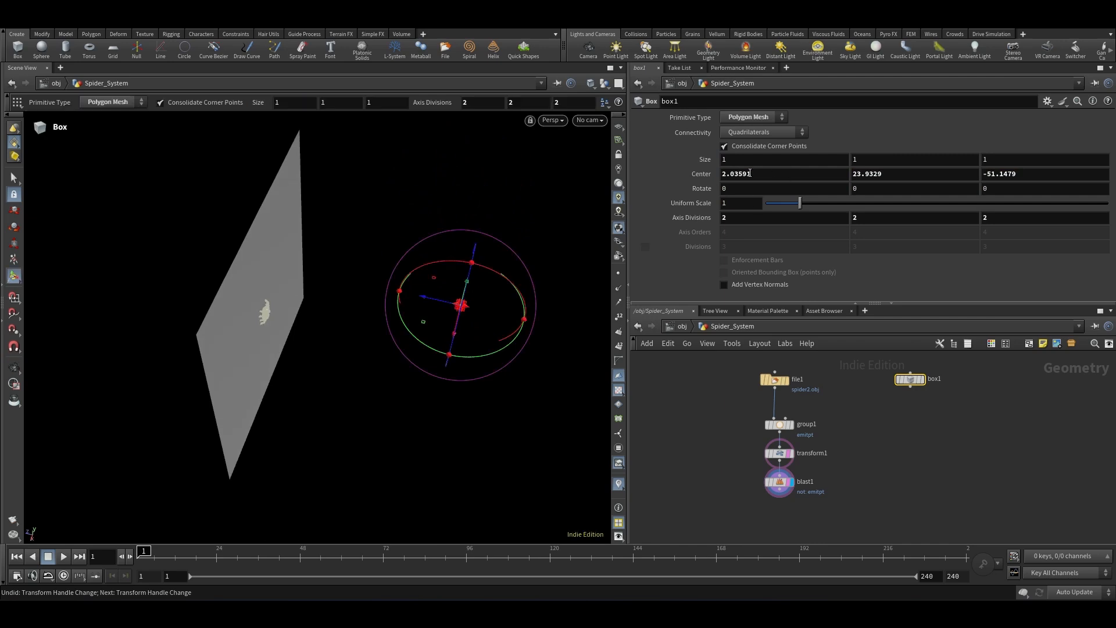
# Step: Set the box size to 29 by 3 by 3 and display the box node
pyautogui.moveTo(744, 161); pyautogui.dragTo(883, 142, button='middle')
pyautogui.moveTo(682, 161); pyautogui.dragTo(805, 167, button='middle')
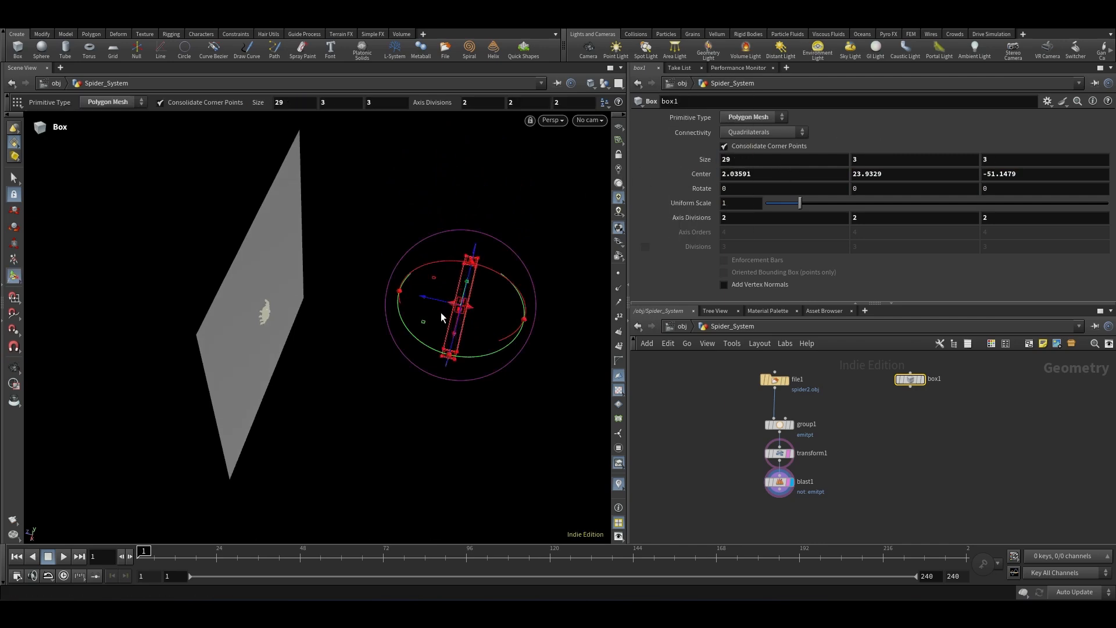
pyautogui.keyDown('alt'); pyautogui.moveTo(443, 315); pyautogui.dragTo(483, 248); pyautogui.keyUp('alt')
pyautogui.scroll(4, 910, 374)
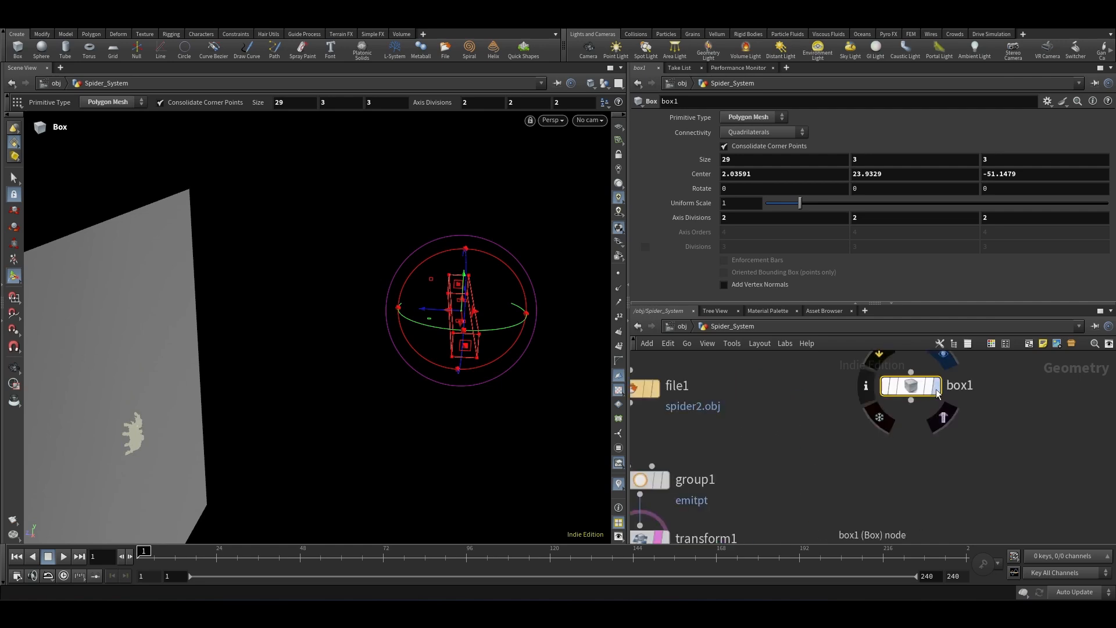
pyautogui.click(937, 386)
pyautogui.keyDown('alt'); pyautogui.scroll(4, 486, 320); pyautogui.keyUp('alt')
pyautogui.keyDown('alt'); pyautogui.moveTo(486, 320); pyautogui.dragTo(491, 297); pyautogui.keyUp('alt')
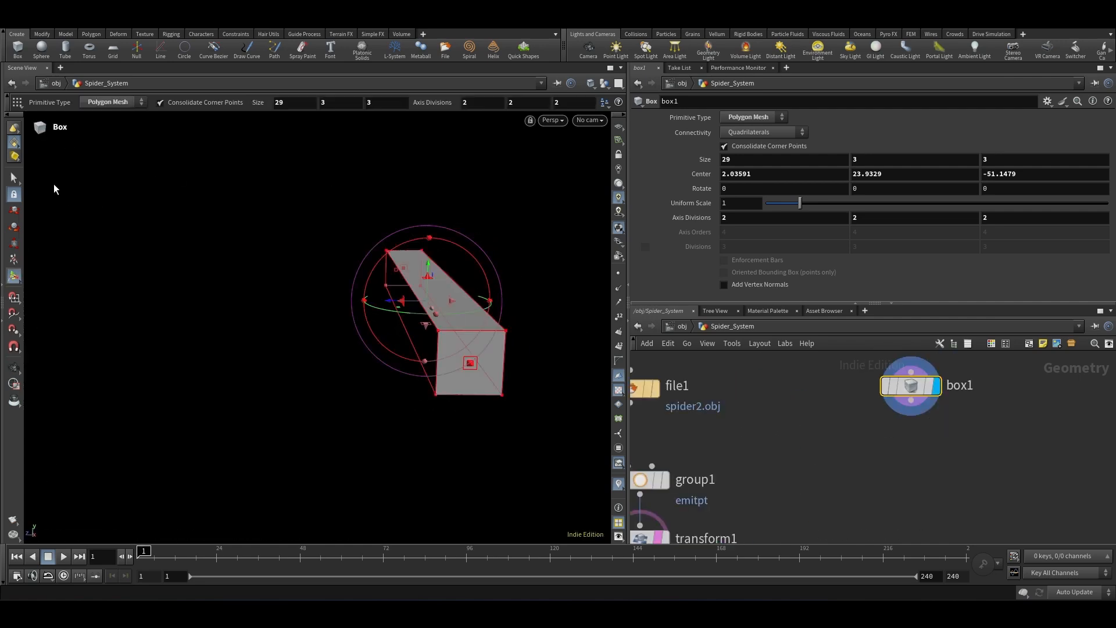
# Step: Select two side faces of the box and blast them
pyautogui.click(14, 178)
pyautogui.click(413, 317)
pyautogui.keyDown('alt'); pyautogui.moveTo(444, 375); pyautogui.dragTo(450, 303); pyautogui.keyUp('alt')
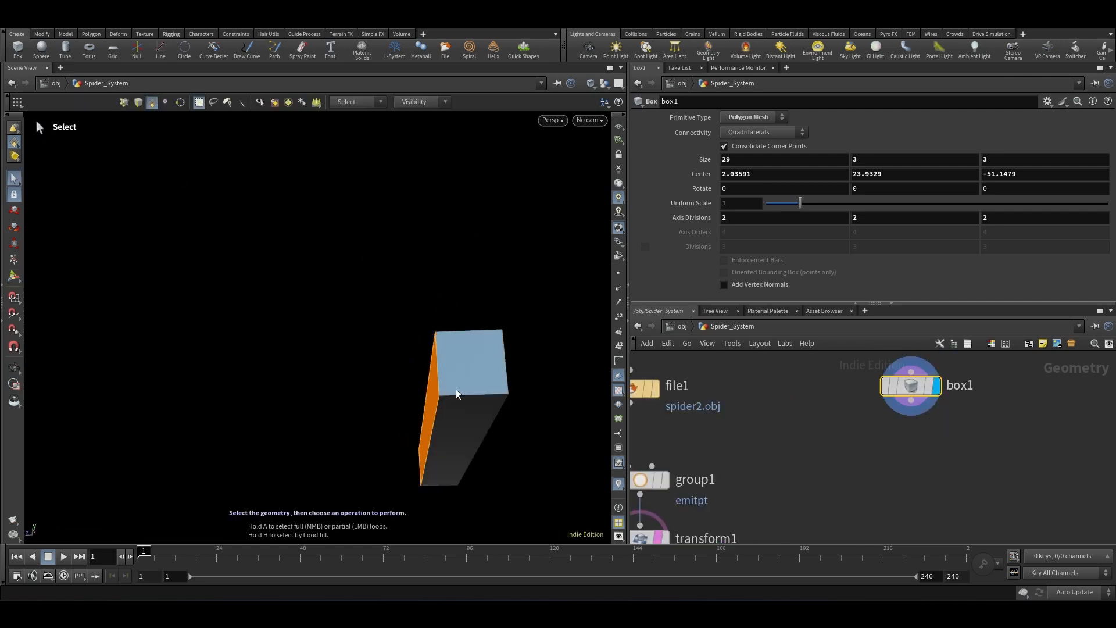
pyautogui.keyDown('shift'); pyautogui.click(462, 435); pyautogui.keyUp('shift')
pyautogui.keyDown('alt'); pyautogui.moveTo(469, 361); pyautogui.dragTo(422, 416); pyautogui.keyUp('alt')
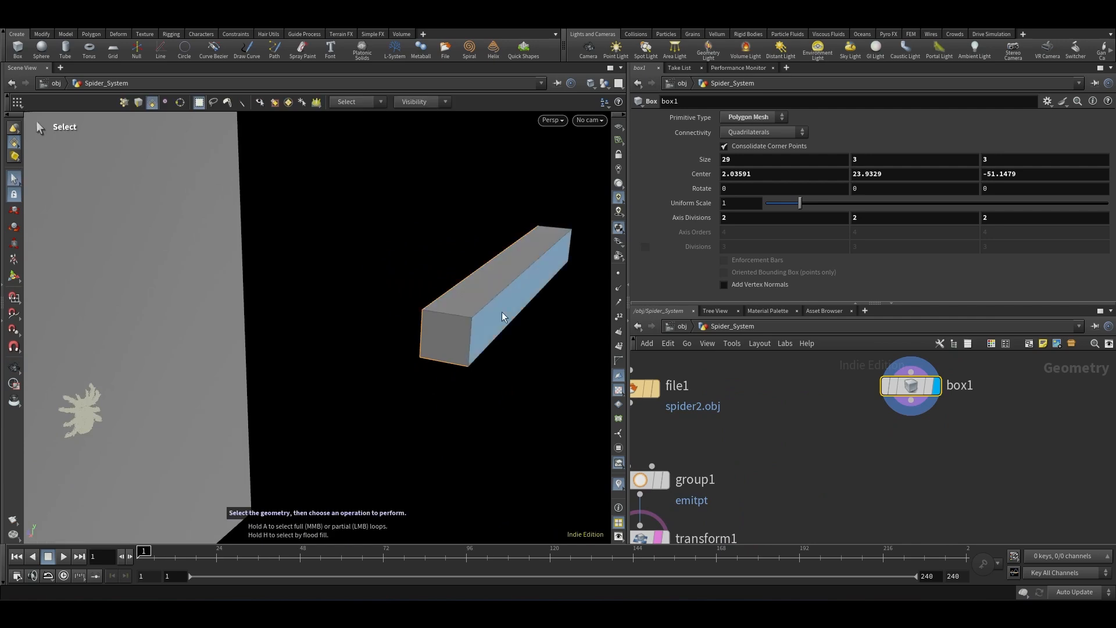
pyautogui.keyDown('alt'); pyautogui.moveTo(463, 312); pyautogui.dragTo(522, 291); pyautogui.keyUp('alt')
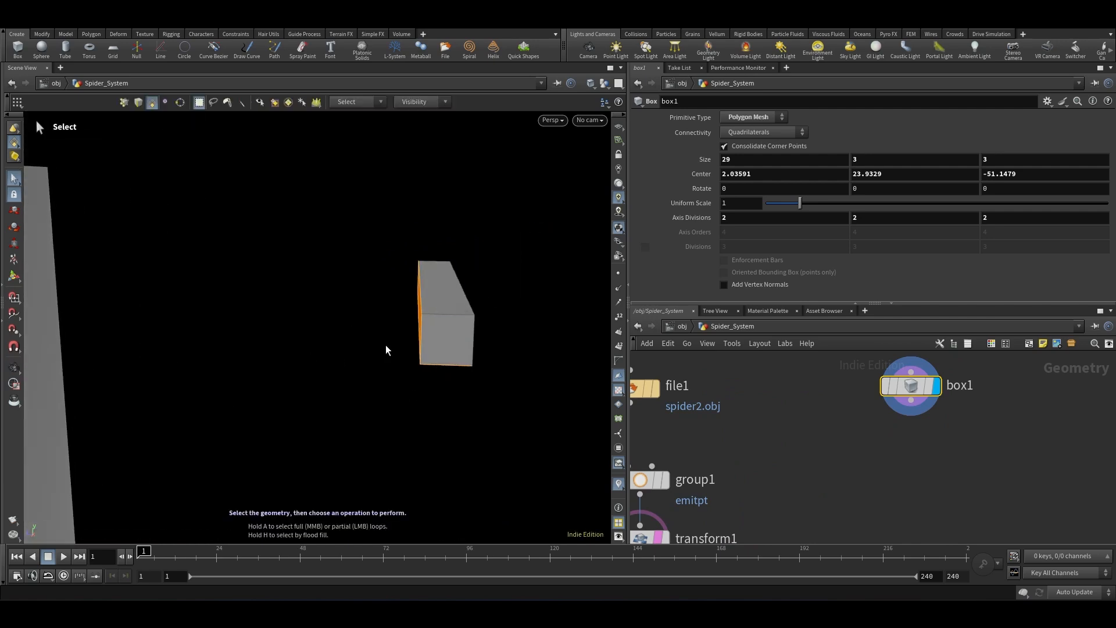
pyautogui.keyDown('alt'); pyautogui.moveTo(439, 324); pyautogui.dragTo(361, 357); pyautogui.keyUp('alt')
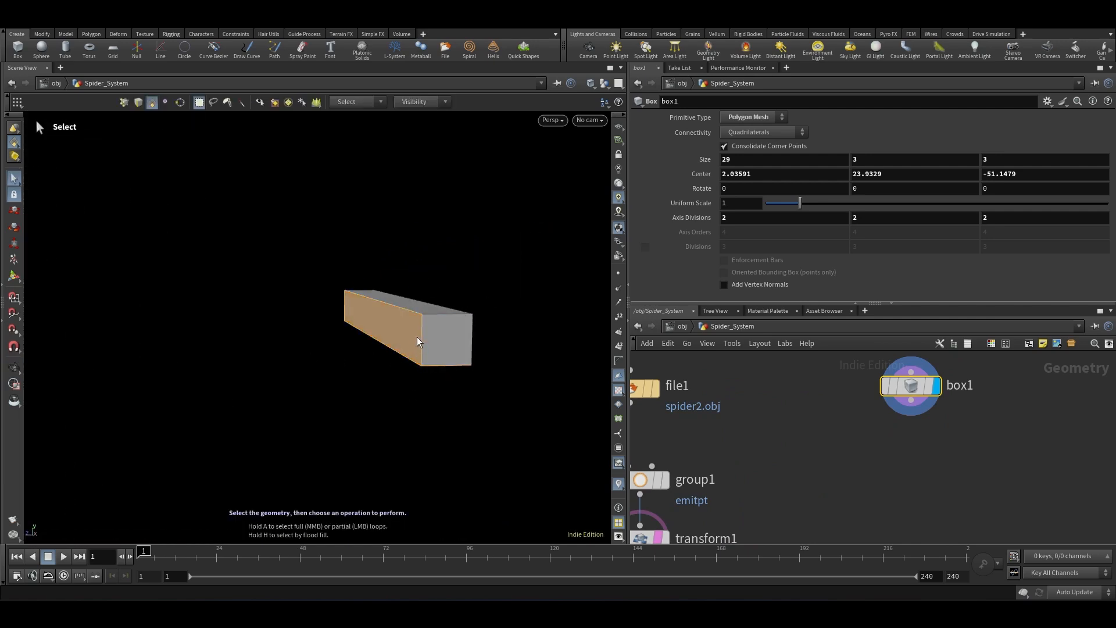
pyautogui.press('Delete')
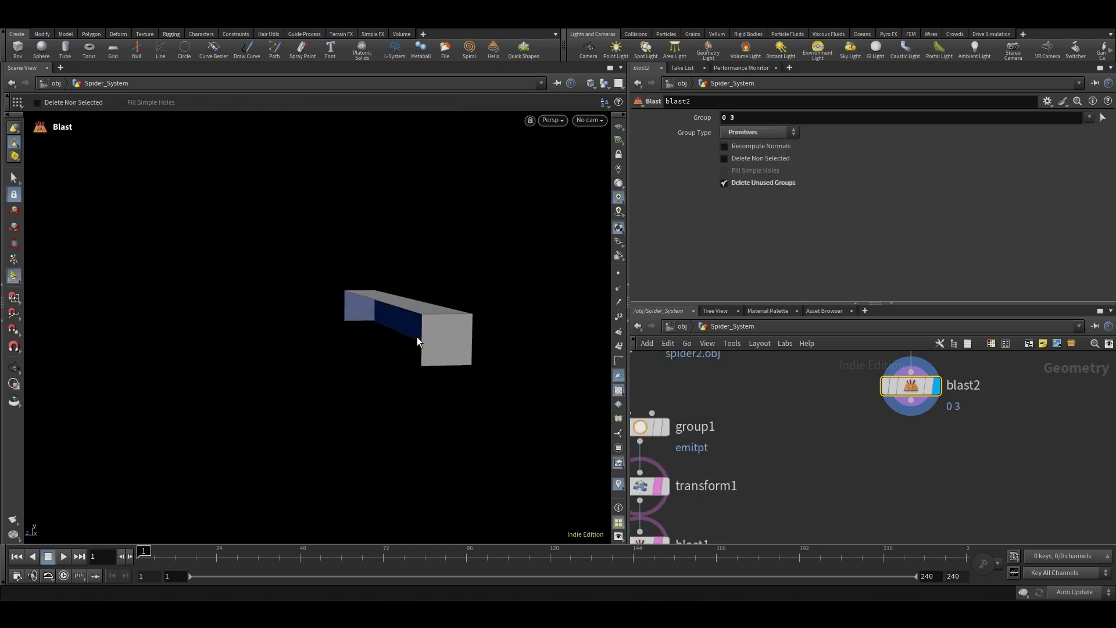
# Step: Enable Delete Non Selected on blast2 so only faces 0 and 3 remain
pyautogui.scroll(2, 911, 388)
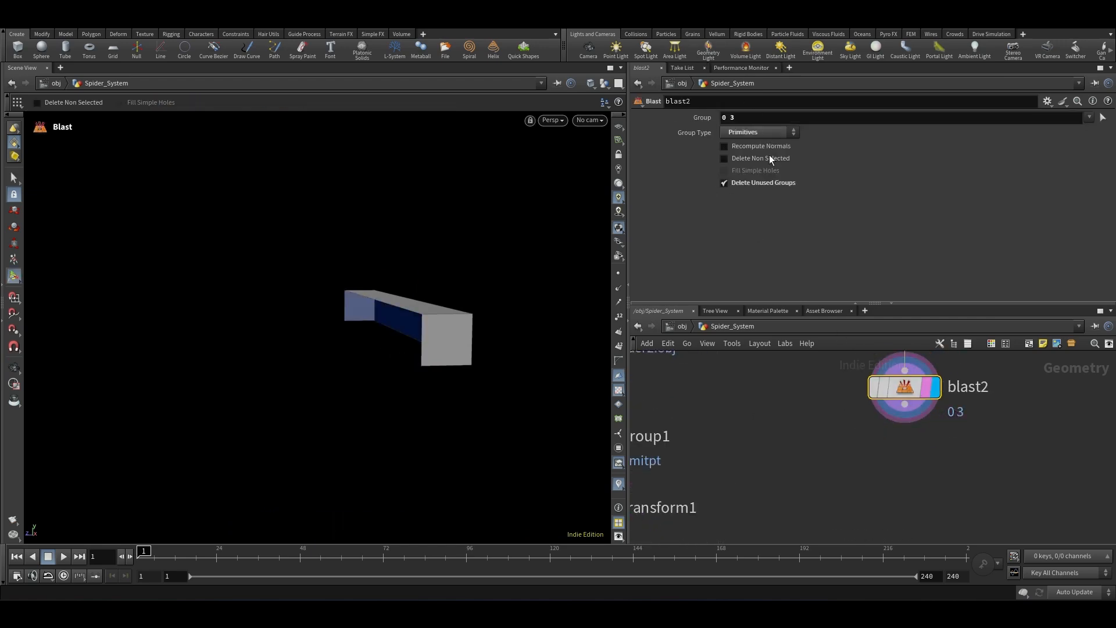
pyautogui.click(724, 158)
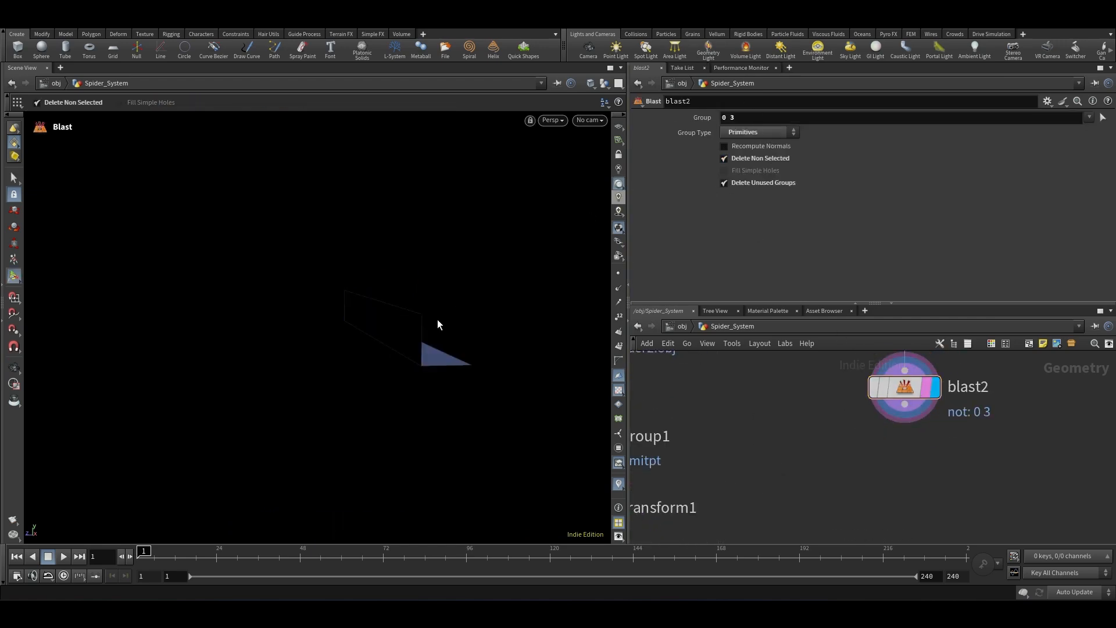
pyautogui.press('Escape')
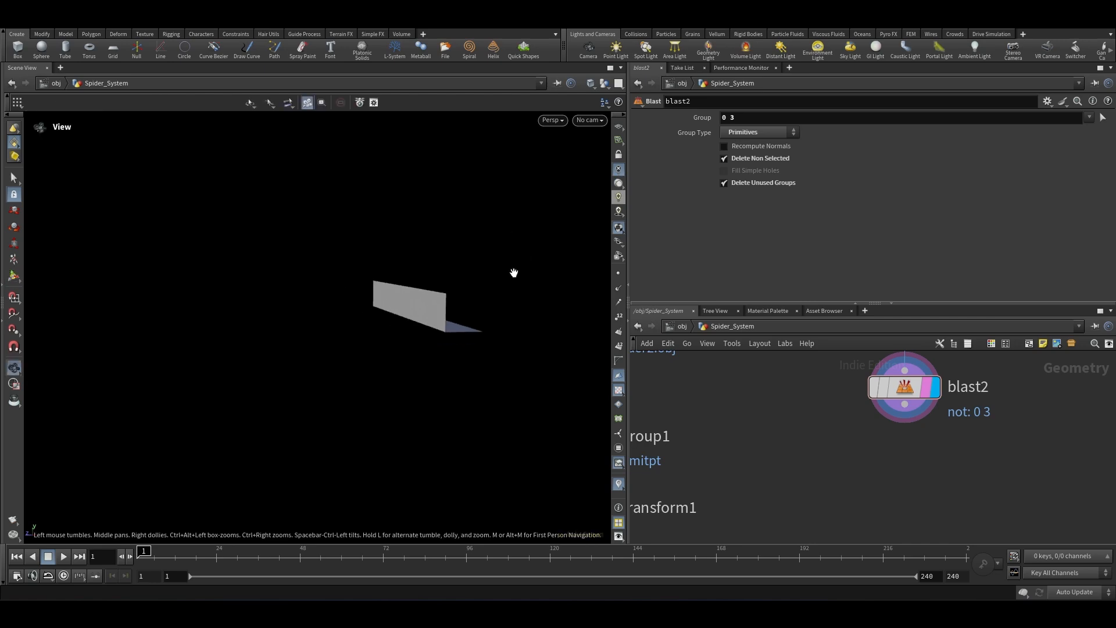
# Step: Reposition the blast2 node in the network beside the spider chain
pyautogui.moveTo(513, 272); pyautogui.dragTo(332, 391)
pyautogui.press('Return')
pyautogui.scroll(-5, 894, 456)
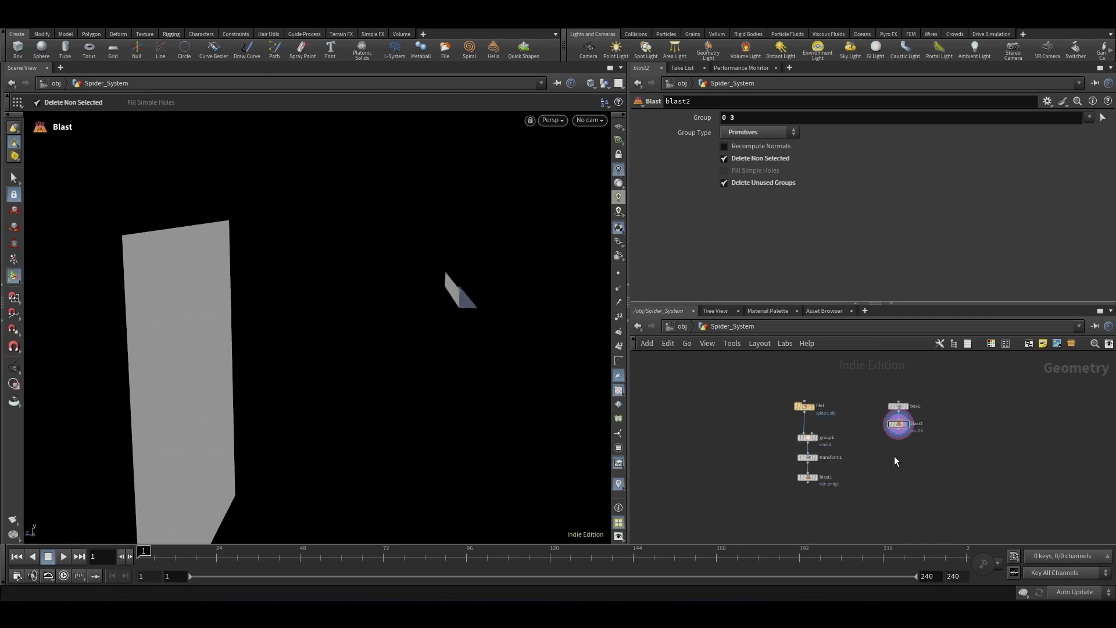
pyautogui.scroll(2, 905, 478)
pyautogui.moveTo(914, 384); pyautogui.dragTo(927, 438)
pyautogui.scroll(3, 744, 489)
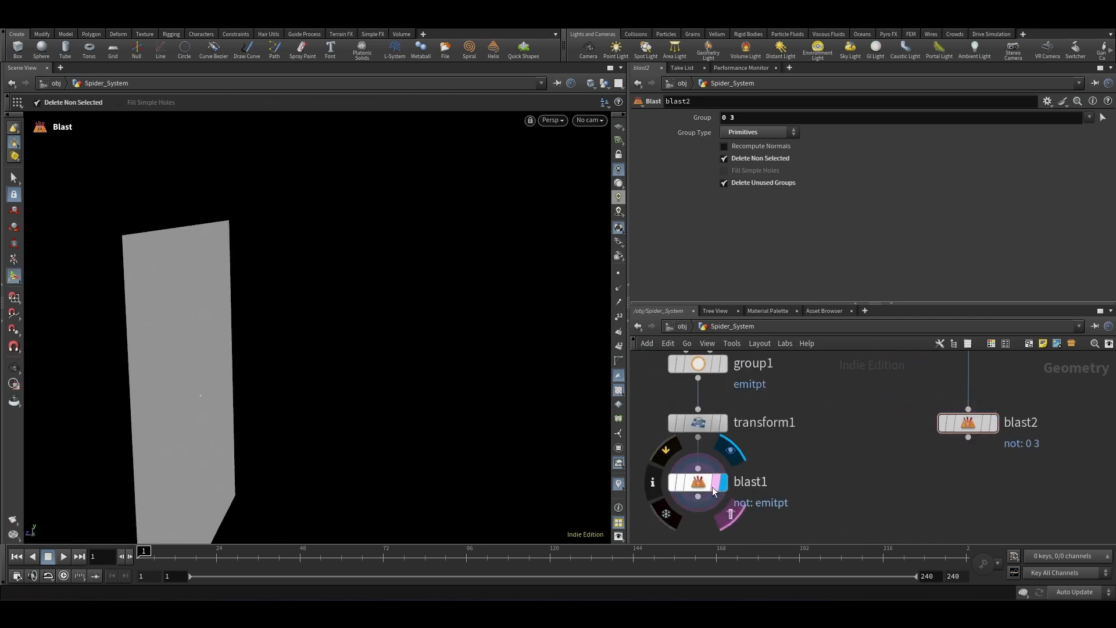
pyautogui.click(993, 423)
pyautogui.scroll(-3, 818, 519)
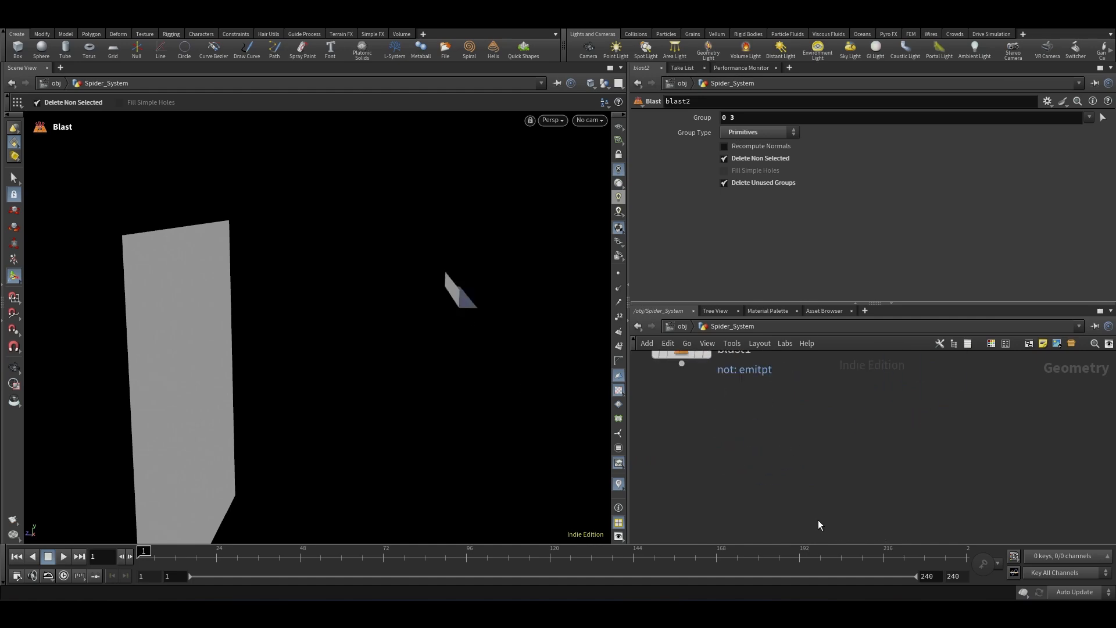
# Step: Add a Subnetwork node below the blast nodes
pyautogui.press('Tab')
pyautogui.write('sweep')
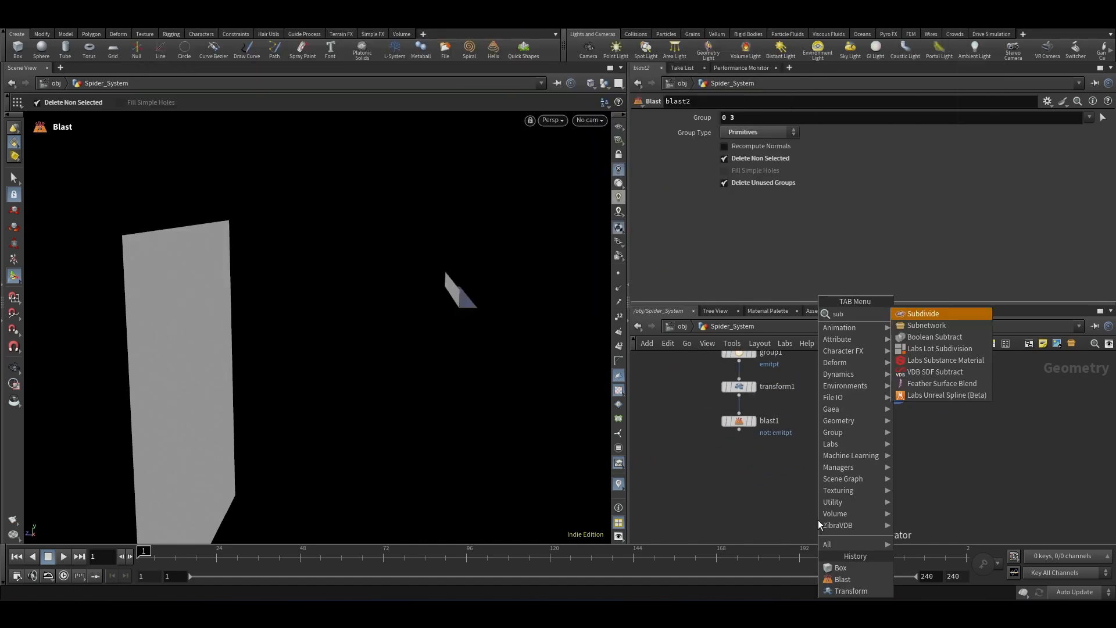
pyautogui.press('Return')
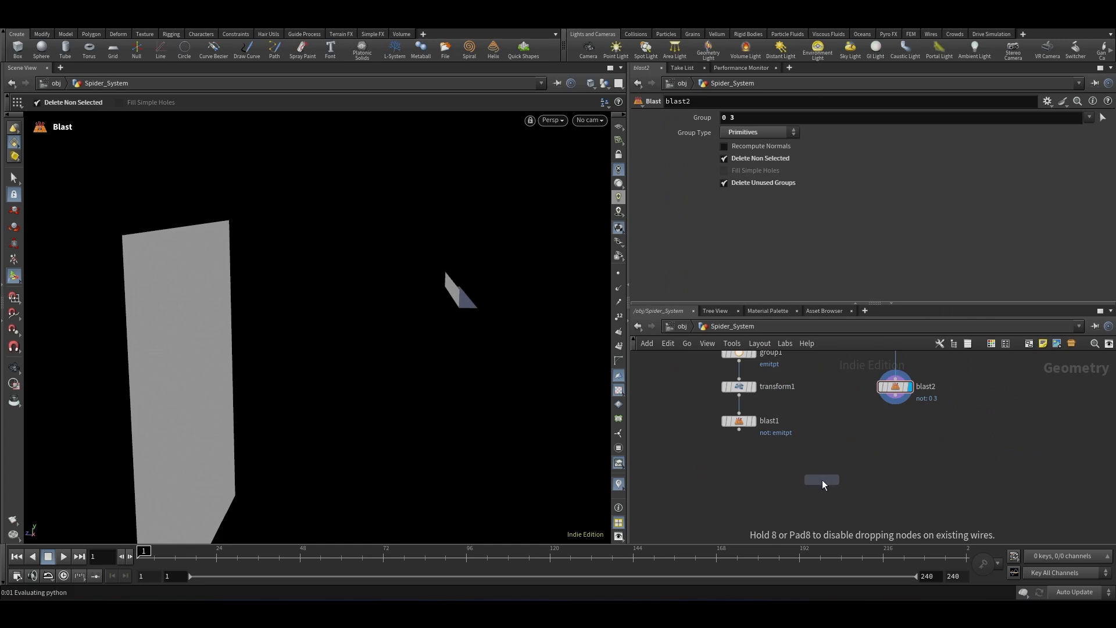
pyautogui.click(821, 480)
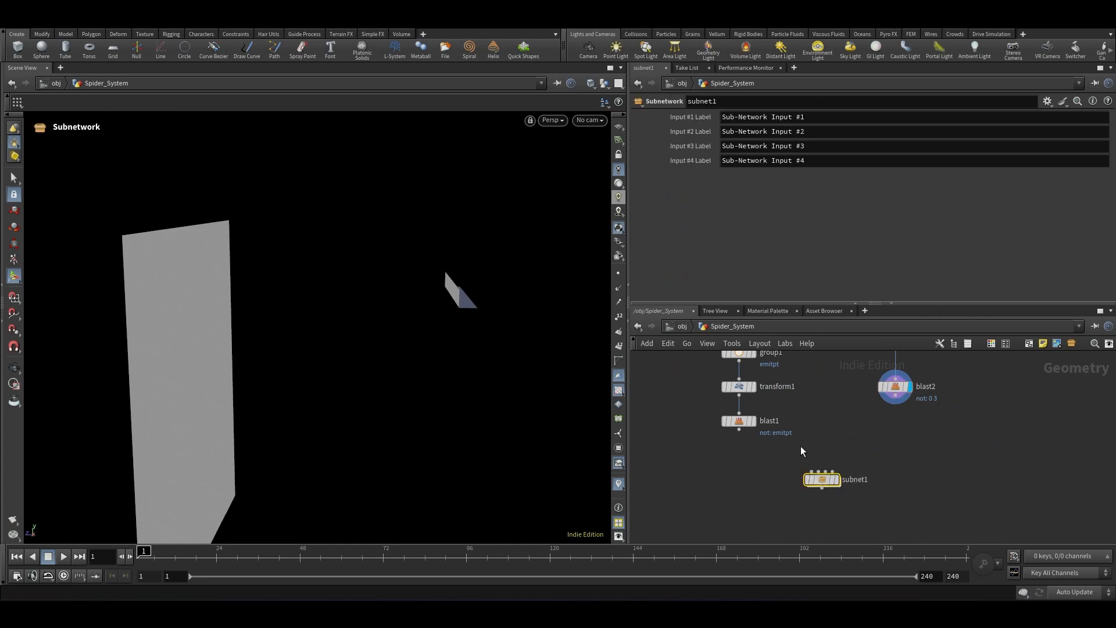
# Step: Wire blast1 and blast2 into subnet1's first two inputs and check the inputs inside it
pyautogui.scroll(1, 800, 446)
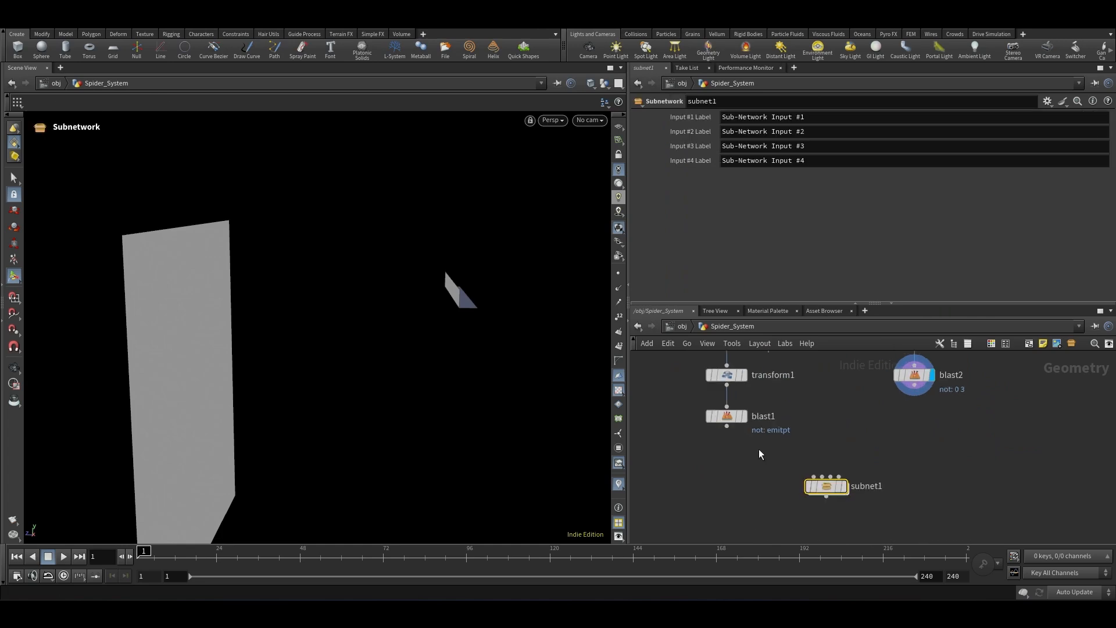
pyautogui.moveTo(727, 427); pyautogui.dragTo(812, 466)
pyautogui.moveTo(914, 396); pyautogui.dragTo(825, 477)
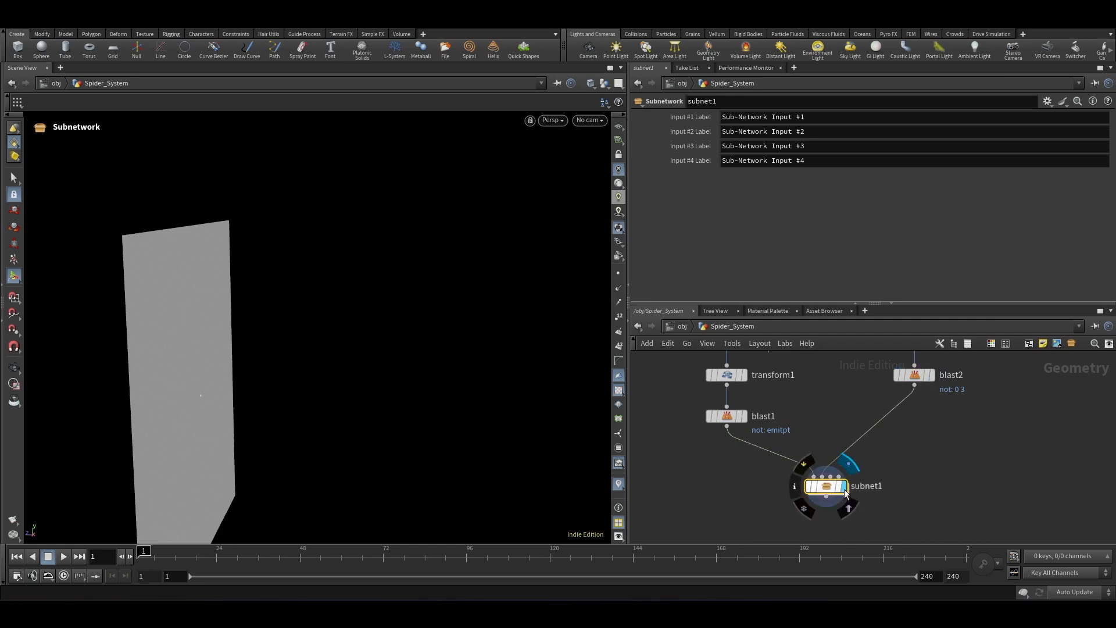
pyautogui.doubleClick(831, 492)
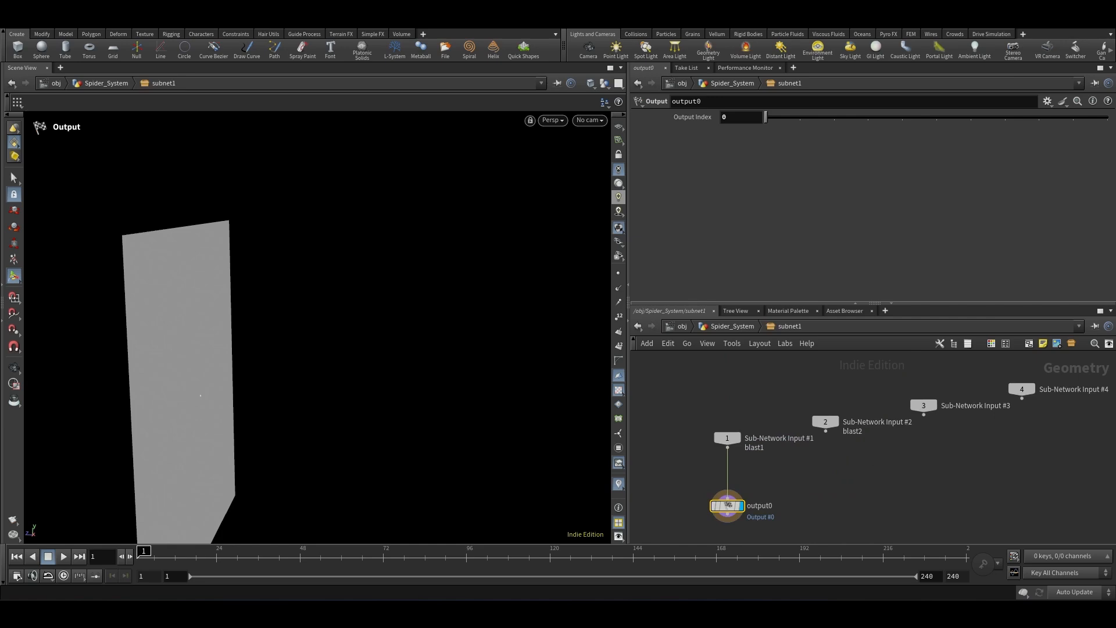
pyautogui.click(737, 330)
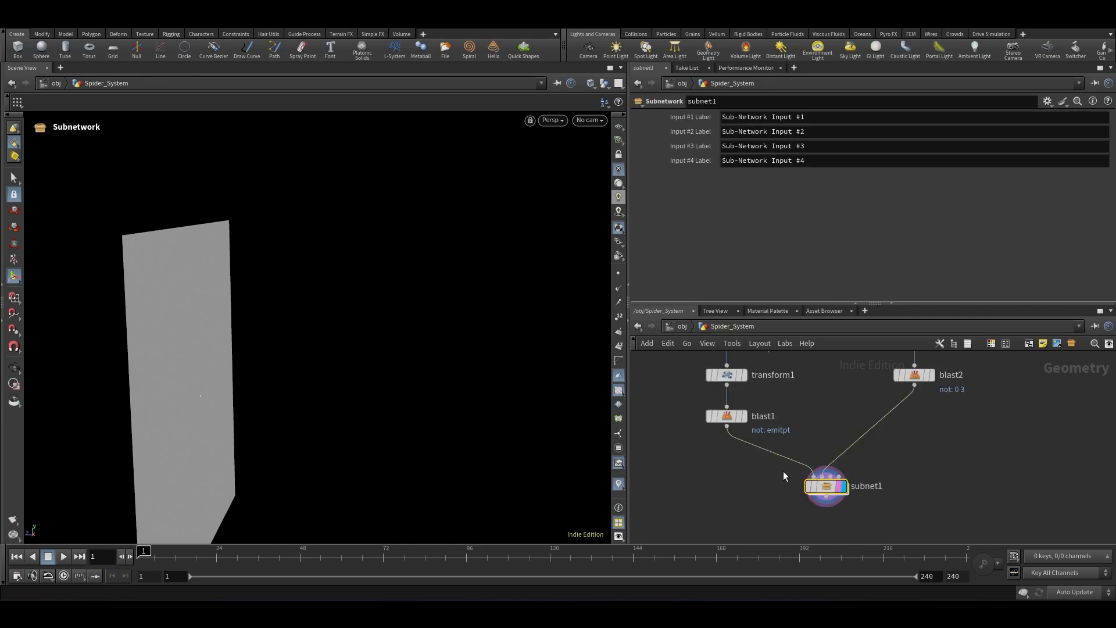
# Step: Rename the subnetwork node to web_system
pyautogui.scroll(3, 878, 494)
pyautogui.doubleClick(872, 490)
pyautogui.write('W')
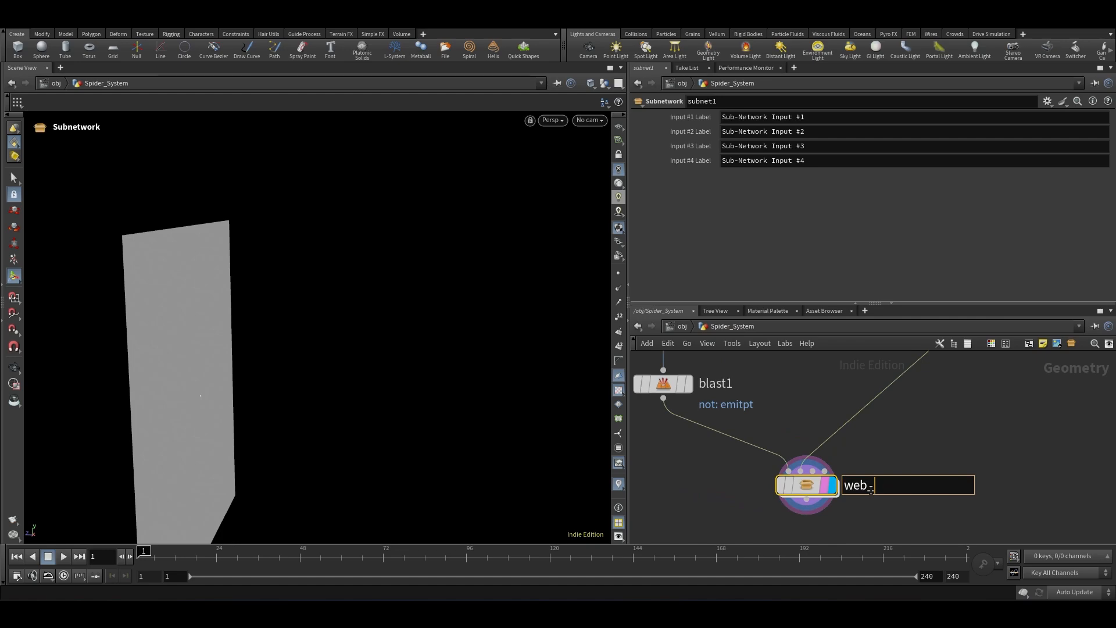
pyautogui.press('Return')
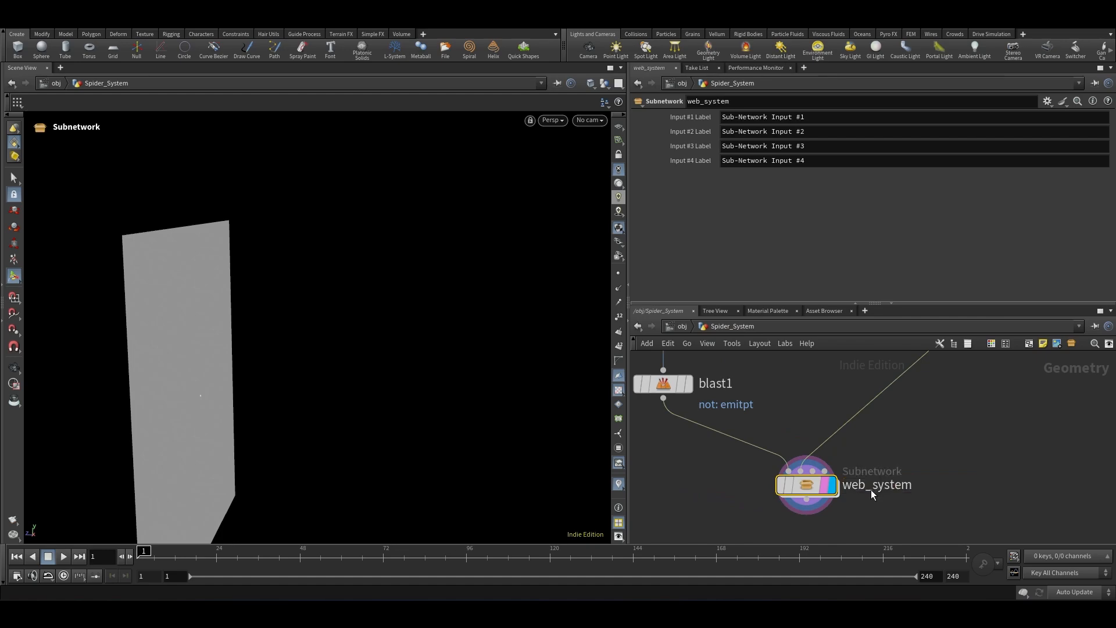
# Step: Open web_system's parameter interface editor and add a Float parameter to its existing parameters
pyautogui.scroll(-2, 904, 459)
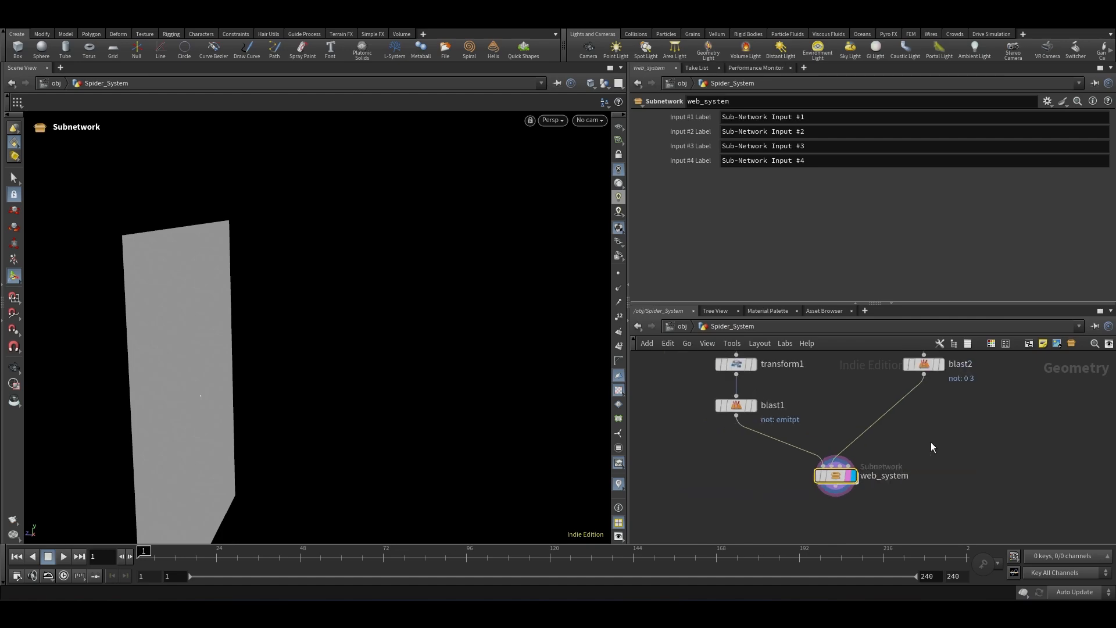
pyautogui.click(1048, 102)
pyautogui.click(988, 115)
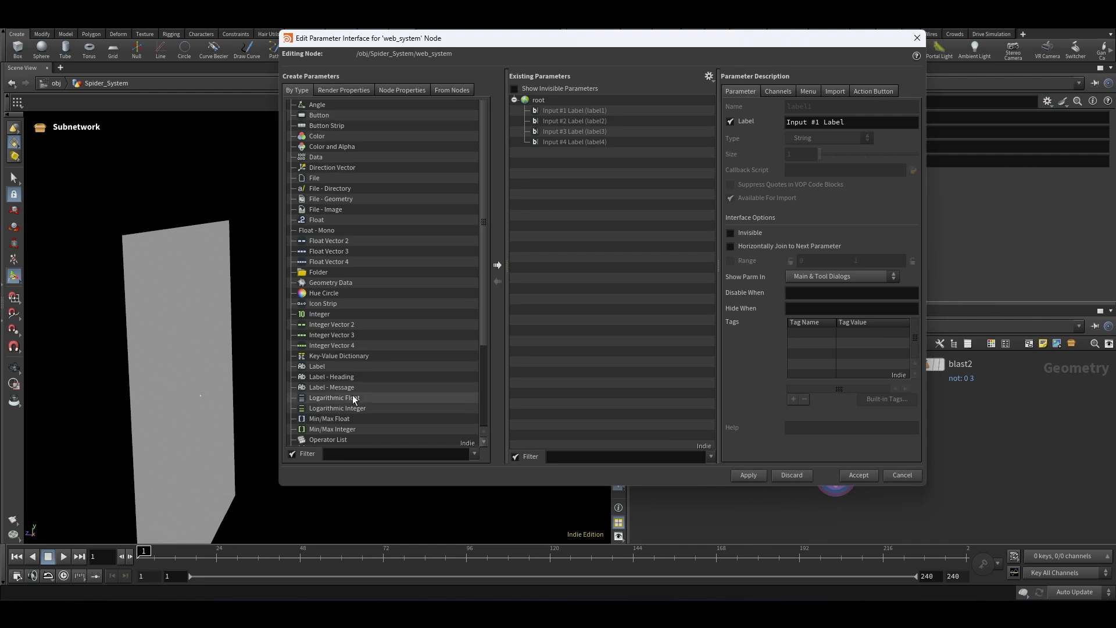
pyautogui.click(344, 452)
pyautogui.write('floa')
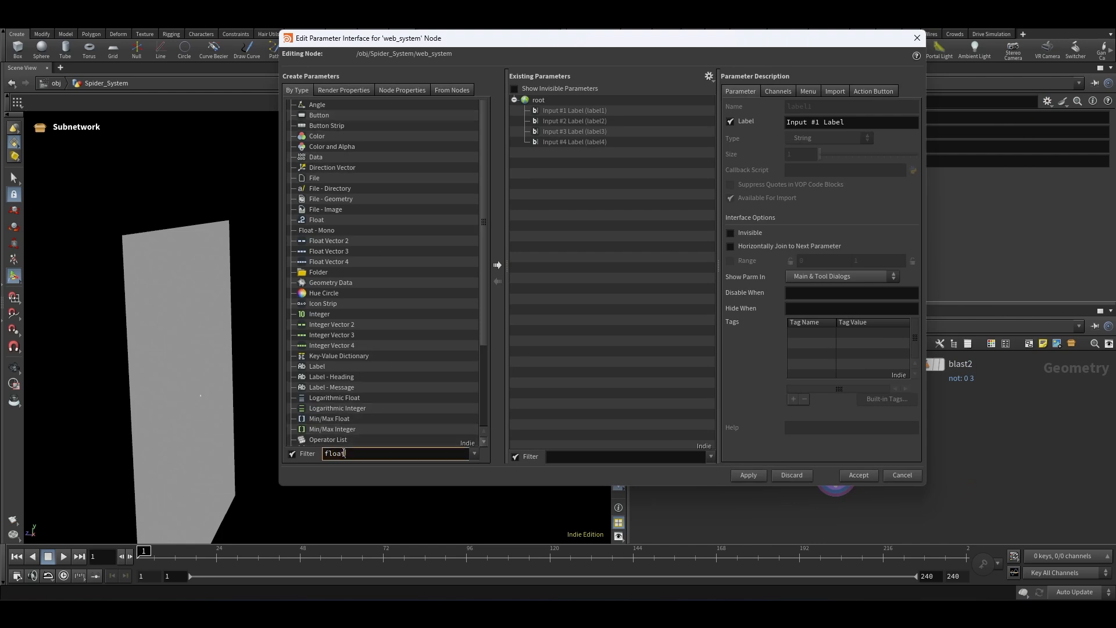
pyautogui.press('Return')
pyautogui.moveTo(316, 105); pyautogui.dragTo(593, 111)
# Step: Name the new float parameter Start_Frame with label Start Frame, then apply and accept the interface
pyautogui.doubleClick(866, 103)
pyautogui.write('S')
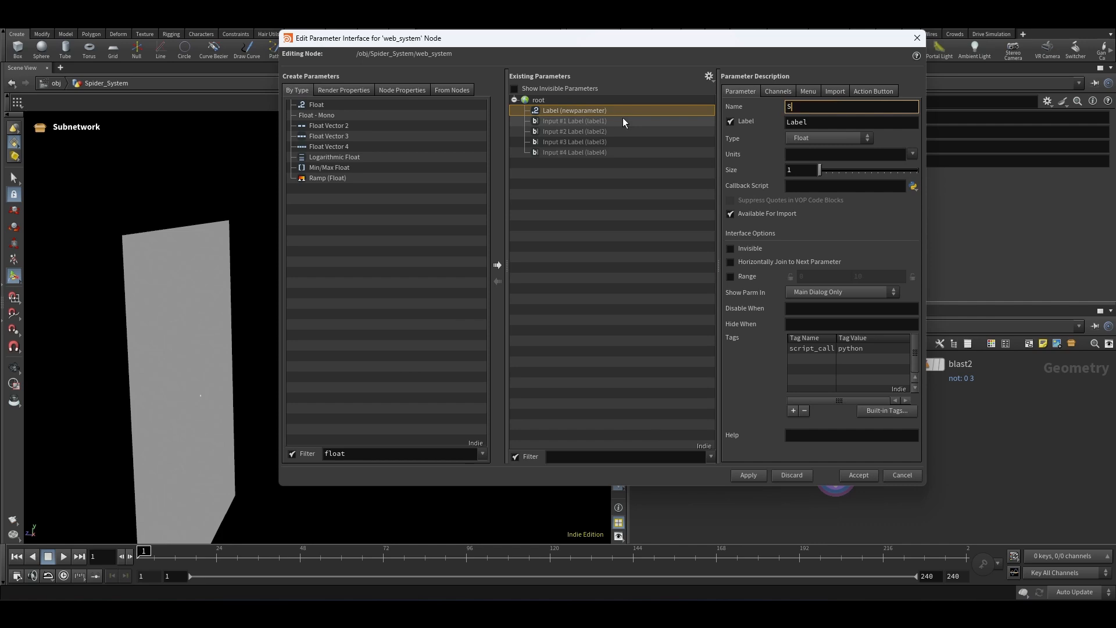
pyautogui.write('_Frame')
pyautogui.press('Tab')
pyautogui.write('St')
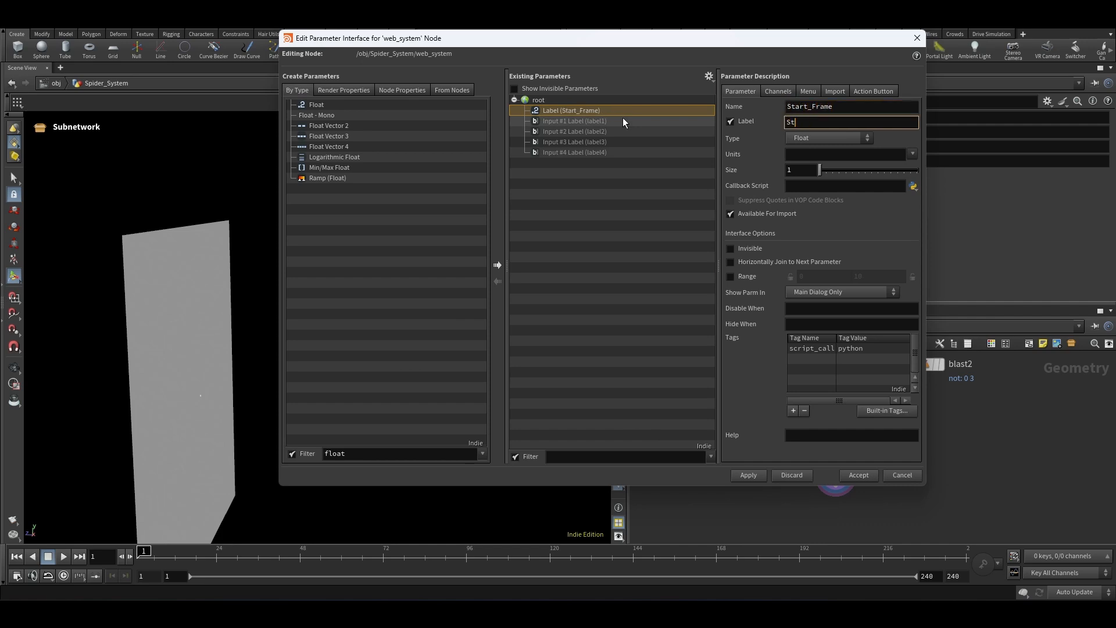
pyautogui.write('art Frame')
pyautogui.click(748, 475)
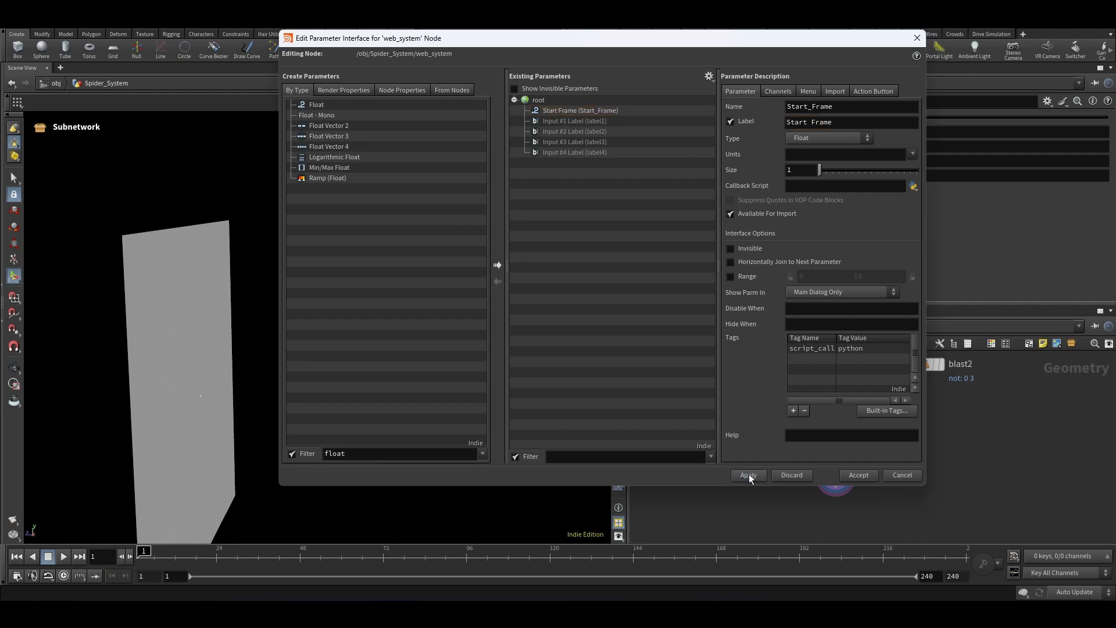
pyautogui.click(857, 475)
# Step: Dive inside web_system and move the output node further down below the sub-network inputs
pyautogui.scroll(3, 864, 482)
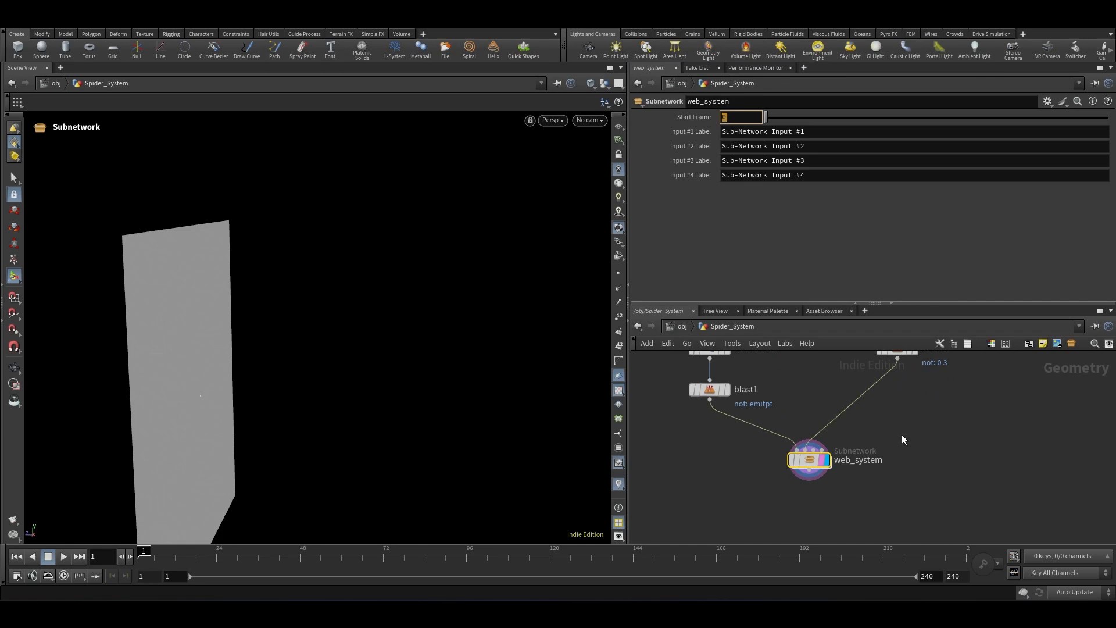
pyautogui.doubleClick(814, 462)
pyautogui.scroll(-4, 828, 456)
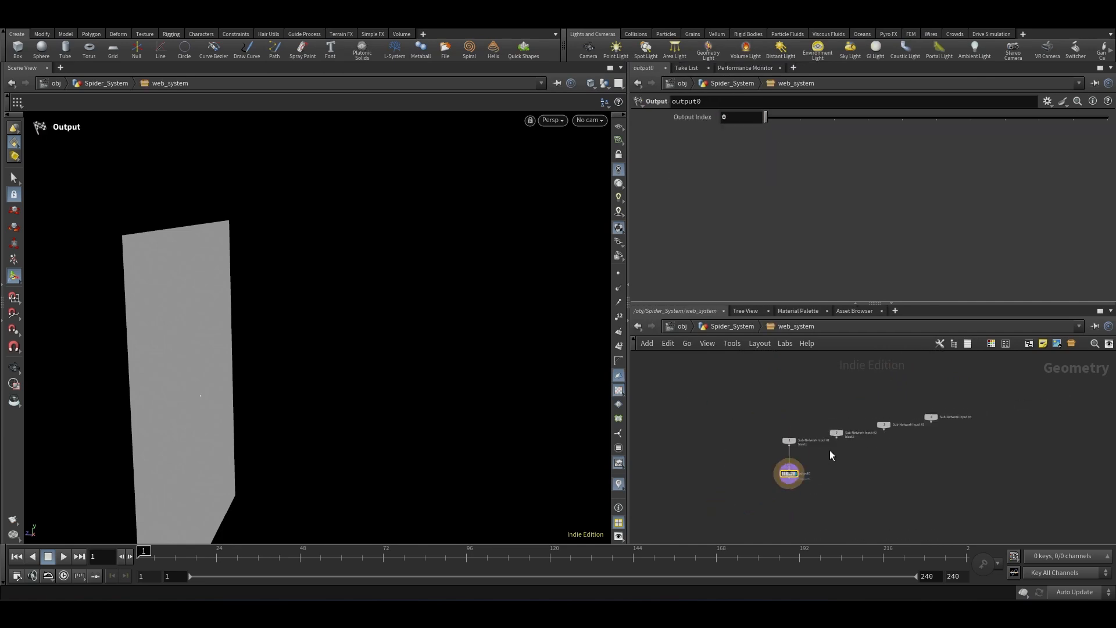
pyautogui.scroll(3, 815, 498)
pyautogui.moveTo(780, 447); pyautogui.dragTo(781, 529)
pyautogui.click(816, 511)
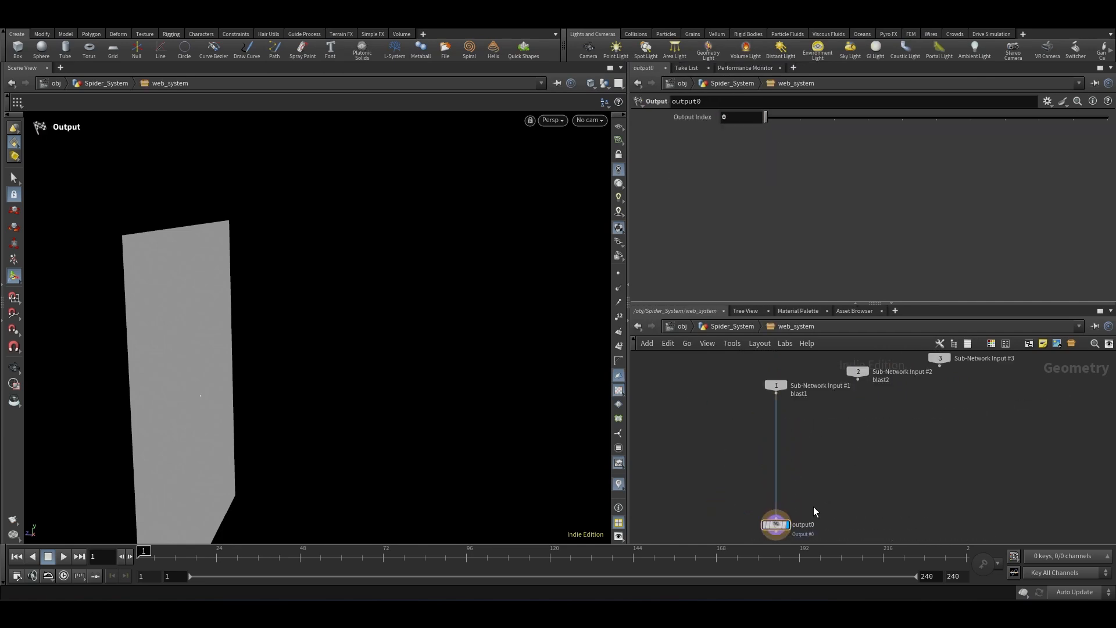
pyautogui.scroll(-2, 814, 456)
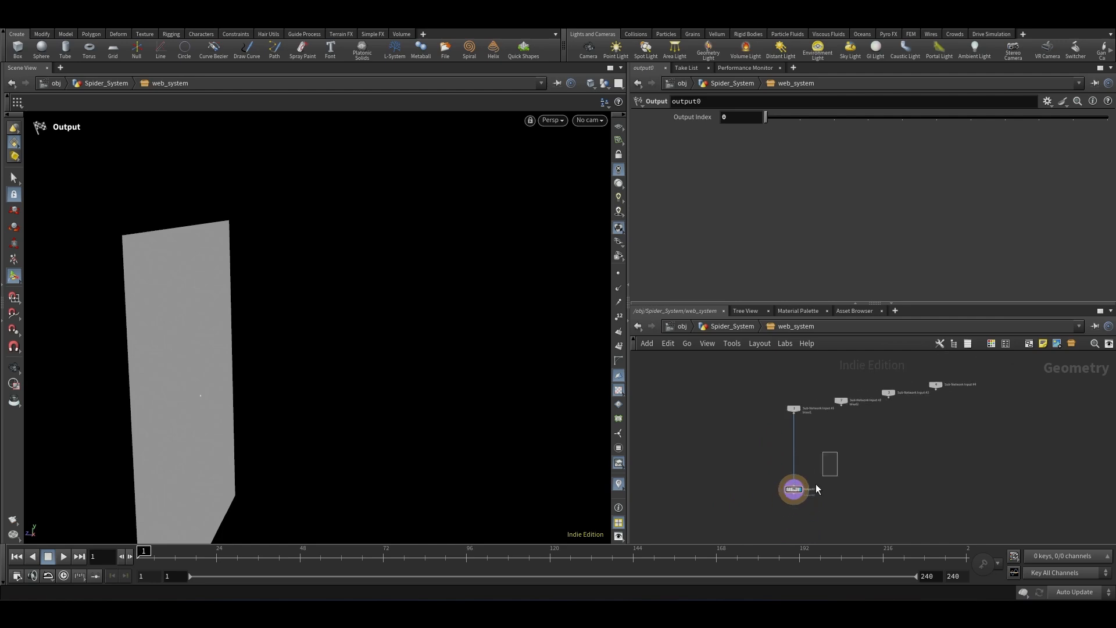
pyautogui.click(793, 488)
# Step: Set the viewport to ghost other objects while working inside the subnetwork
pyautogui.click(604, 83)
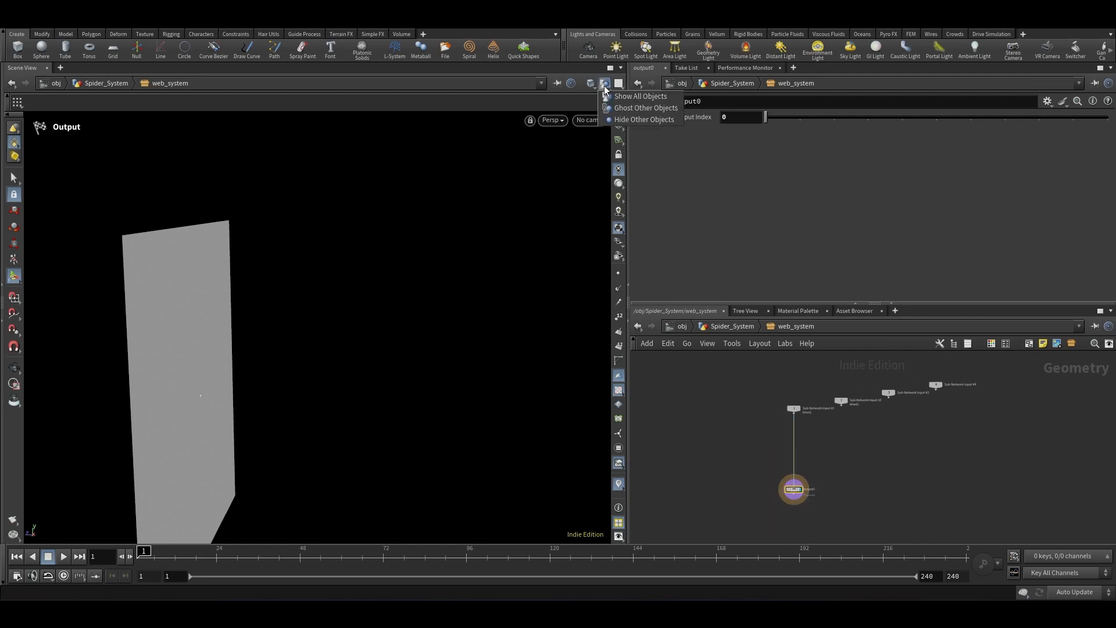
pyautogui.click(641, 109)
pyautogui.scroll(6, 168, 420)
pyautogui.keyDown('alt'); pyautogui.moveTo(162, 403); pyautogui.dragTo(197, 314); pyautogui.keyUp('alt')
pyautogui.scroll(4, 198, 320)
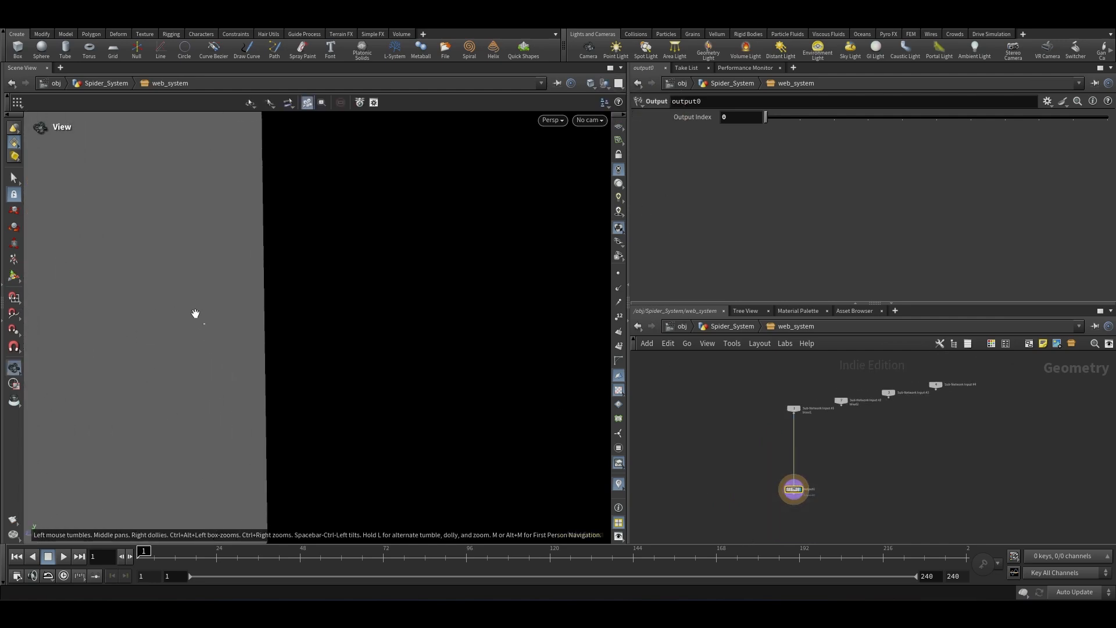
# Step: Delete the output node inside web_system
pyautogui.moveTo(834, 442); pyautogui.dragTo(708, 458)
pyautogui.press('Delete')
pyautogui.scroll(2, 822, 487)
pyautogui.moveTo(786, 498); pyautogui.dragTo(710, 492)
pyautogui.scroll(-5, 794, 386)
pyautogui.scroll(3, 807, 357)
pyautogui.scroll(5, 773, 401)
pyautogui.scroll(-3, 825, 469)
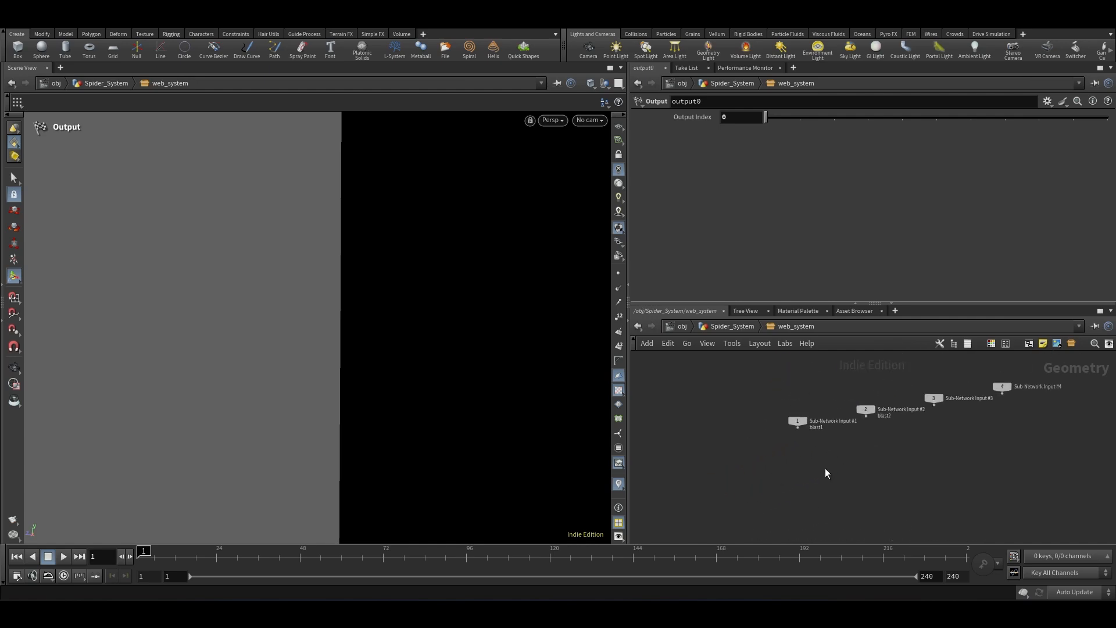
pyautogui.scroll(3, 832, 471)
# Step: Add a Scatter node and wire Sub-Network Input #2 into it
pyautogui.press('Tab')
pyautogui.write('scat')
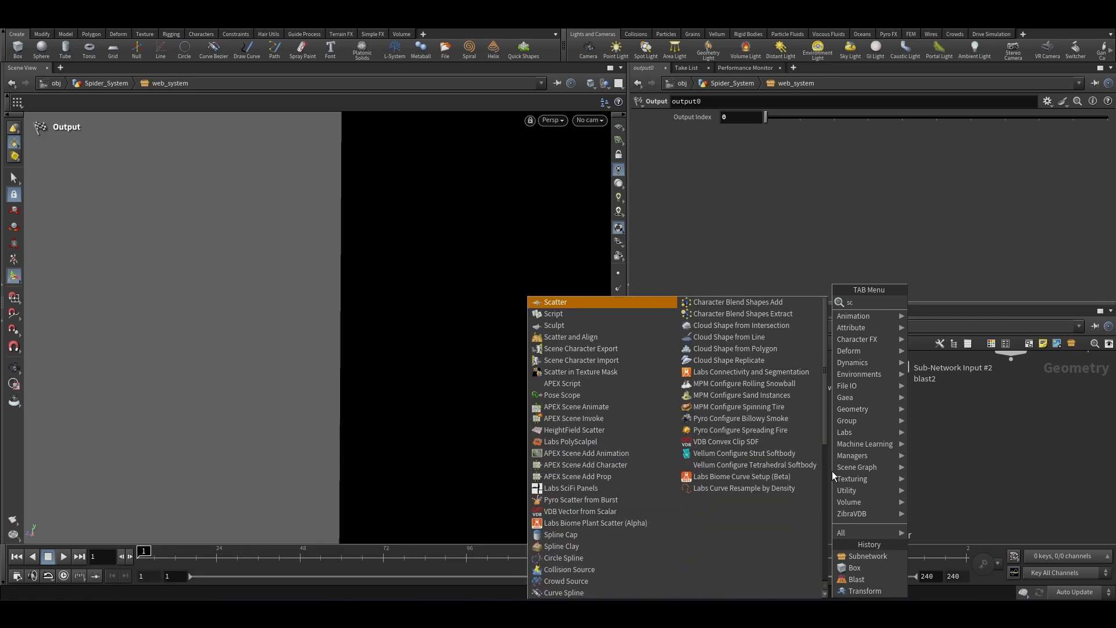
pyautogui.press('Return')
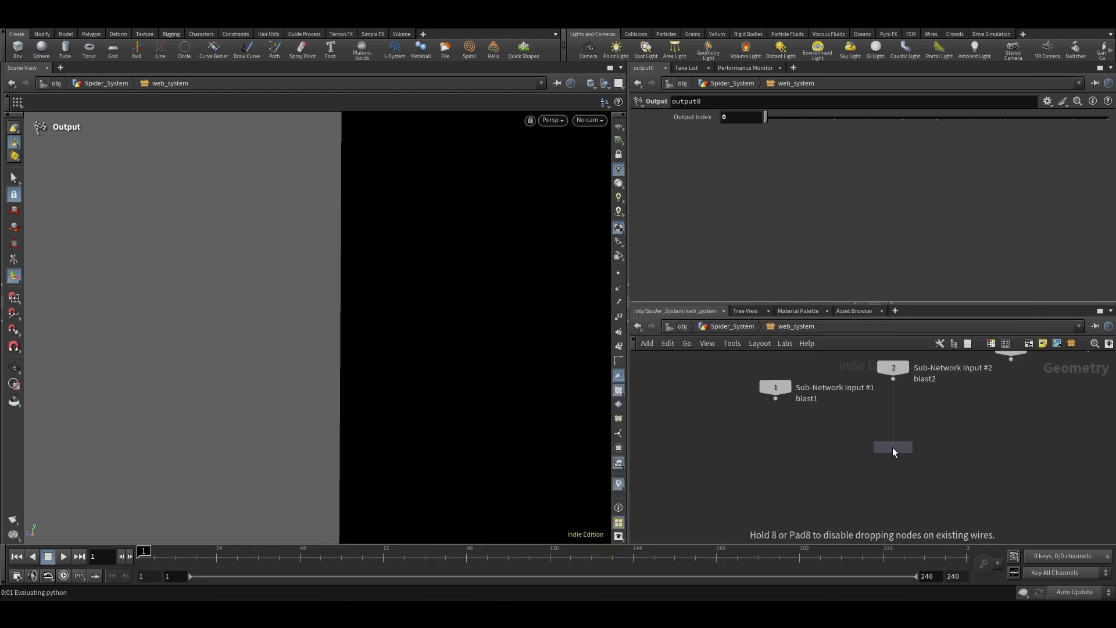
pyautogui.click(892, 448)
pyautogui.moveTo(893, 379); pyautogui.dragTo(893, 435)
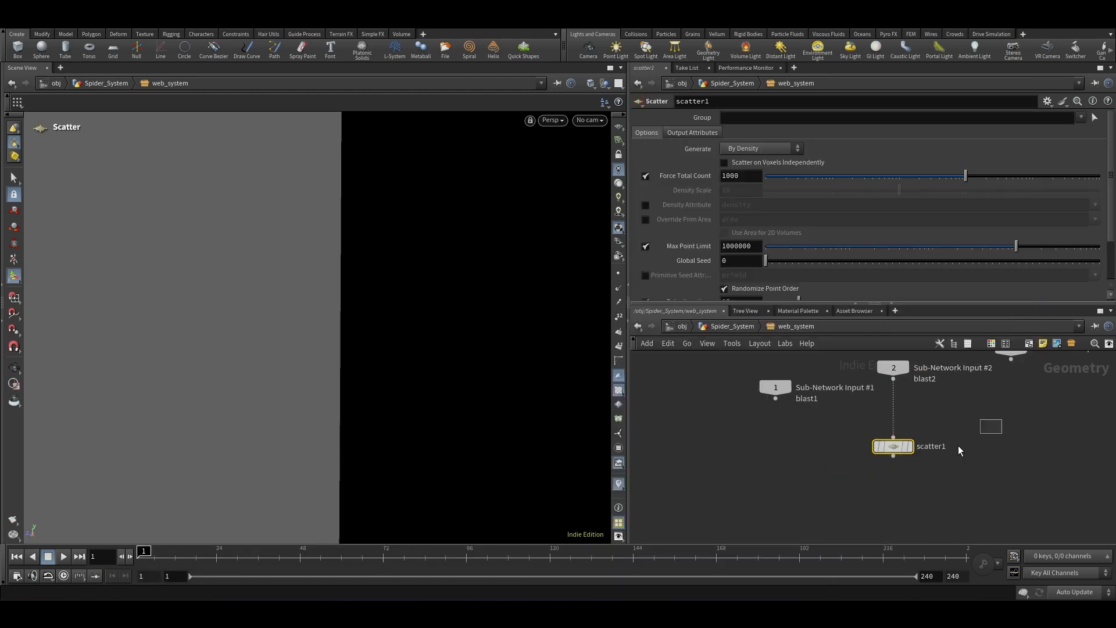
# Step: Set scatter1's Force Total Count to 1
pyautogui.doubleClick(743, 175)
pyautogui.write('1')
pyautogui.click(779, 454)
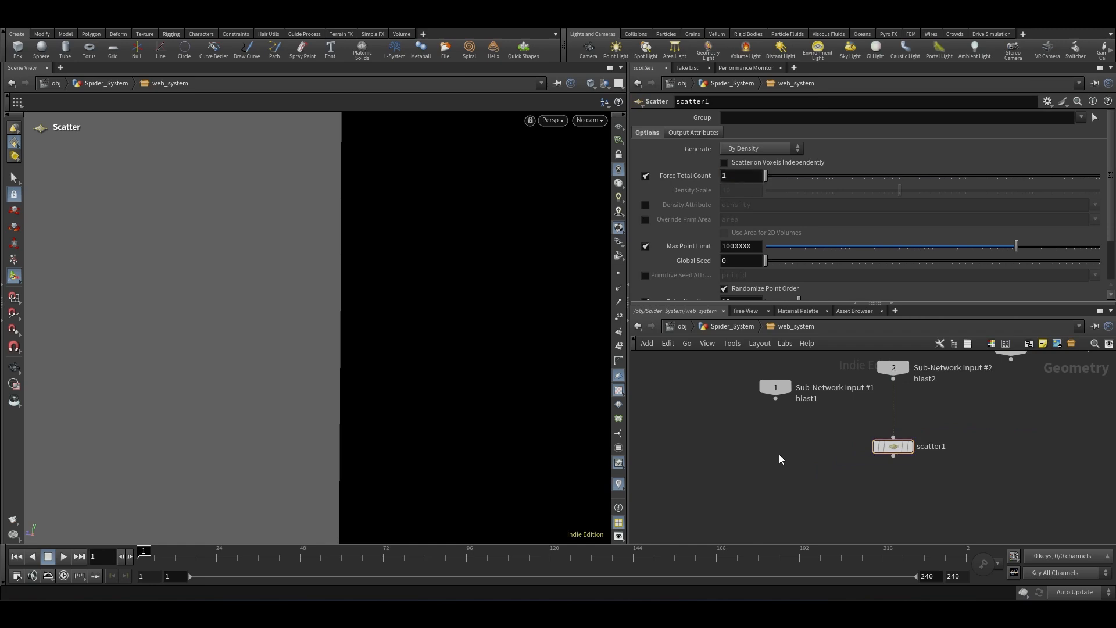
pyautogui.scroll(-5, 391, 388)
pyautogui.moveTo(273, 350); pyautogui.dragTo(192, 342)
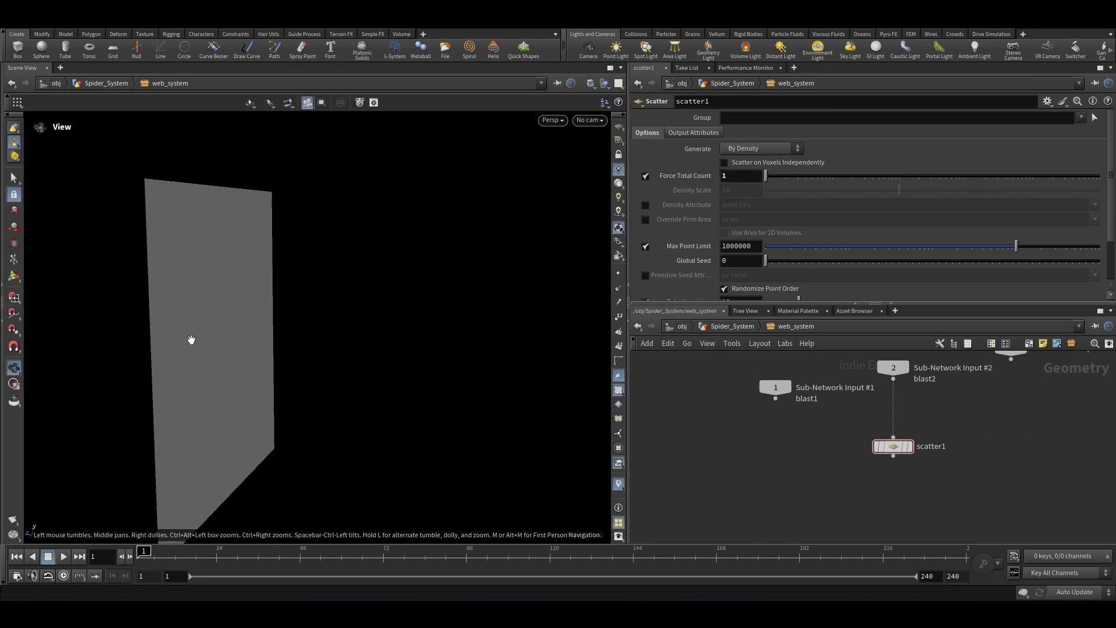
pyautogui.press('Return')
pyautogui.scroll(2, 910, 443)
pyautogui.click(923, 427)
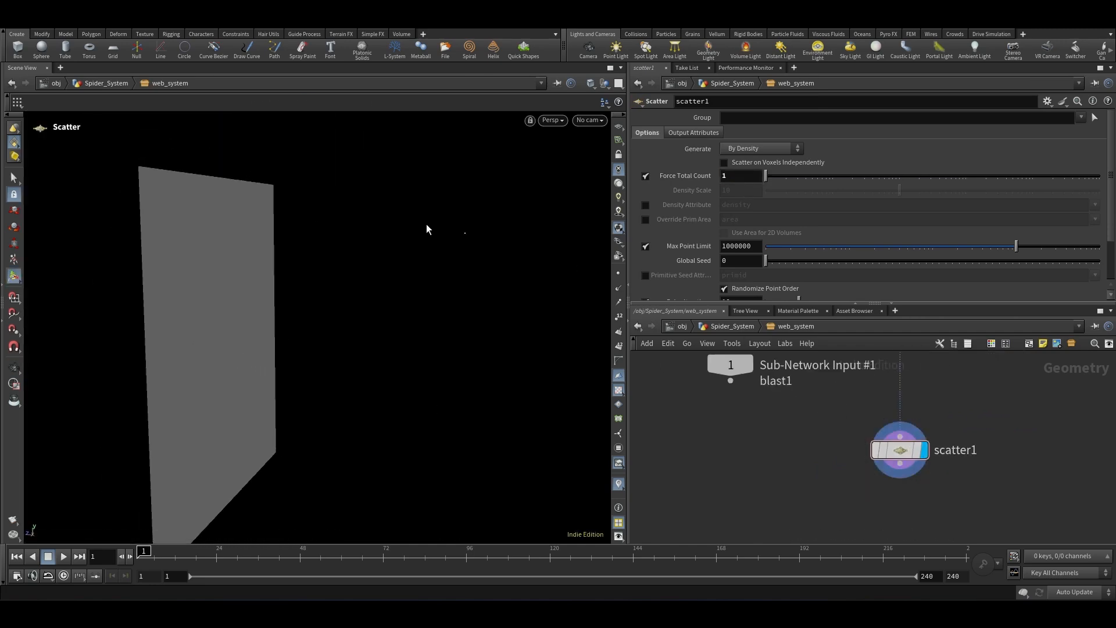
pyautogui.scroll(-1, 925, 390)
pyautogui.scroll(-2, 926, 395)
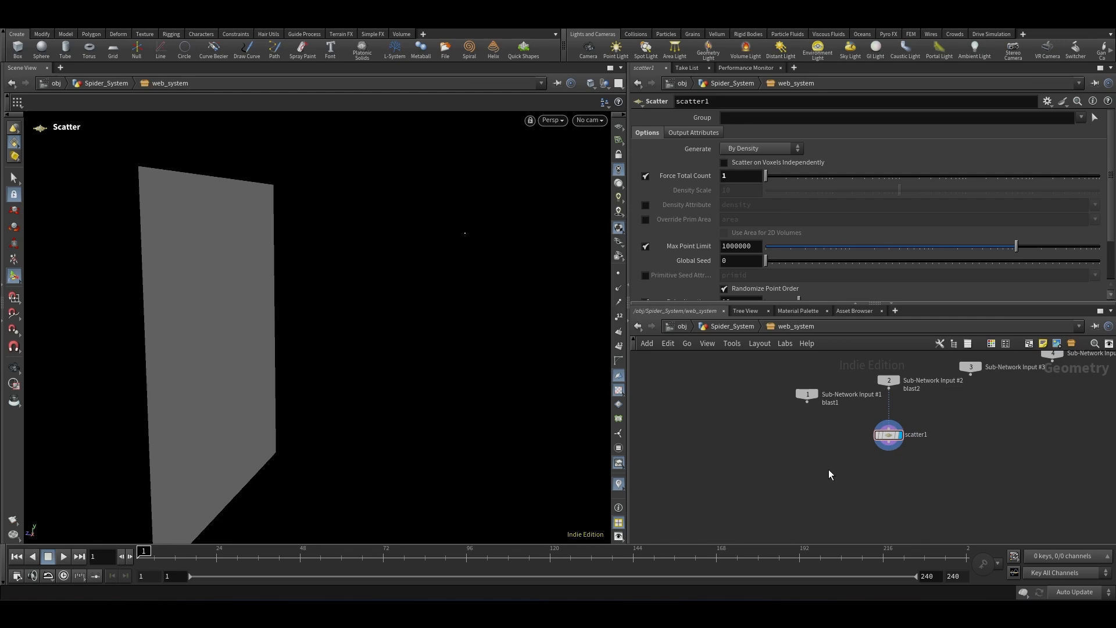
# Step: Add a Merge node combining Sub-Network Input #1 and scatter1
pyautogui.press('Tab')
pyautogui.write('merg')
pyautogui.press('Return')
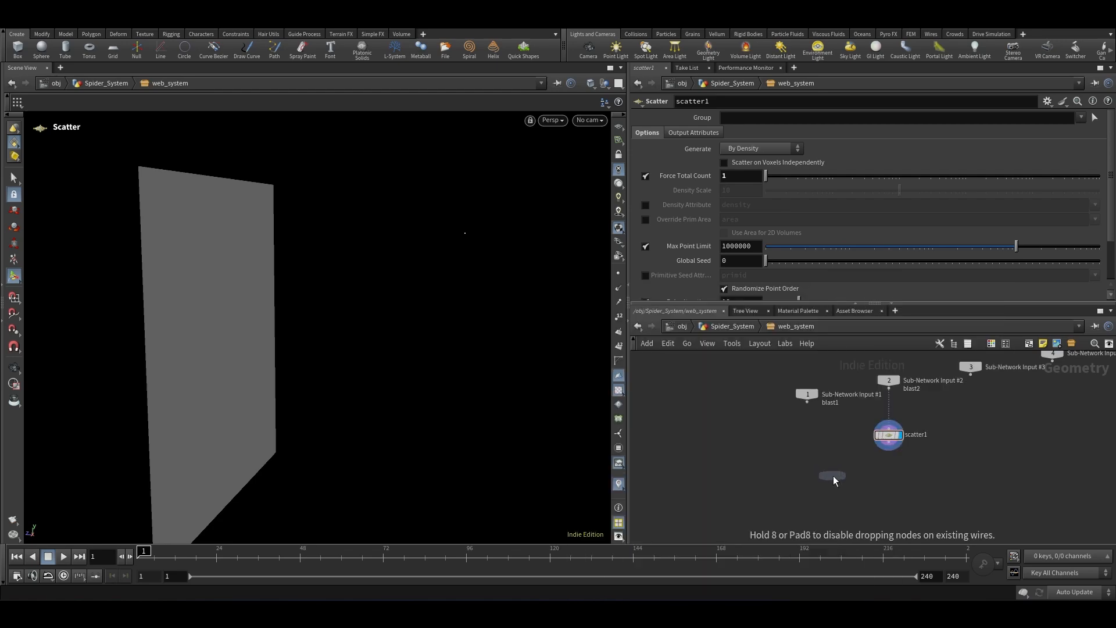
pyautogui.click(833, 476)
pyautogui.scroll(3, 818, 420)
pyautogui.moveTo(800, 387); pyautogui.dragTo(822, 477)
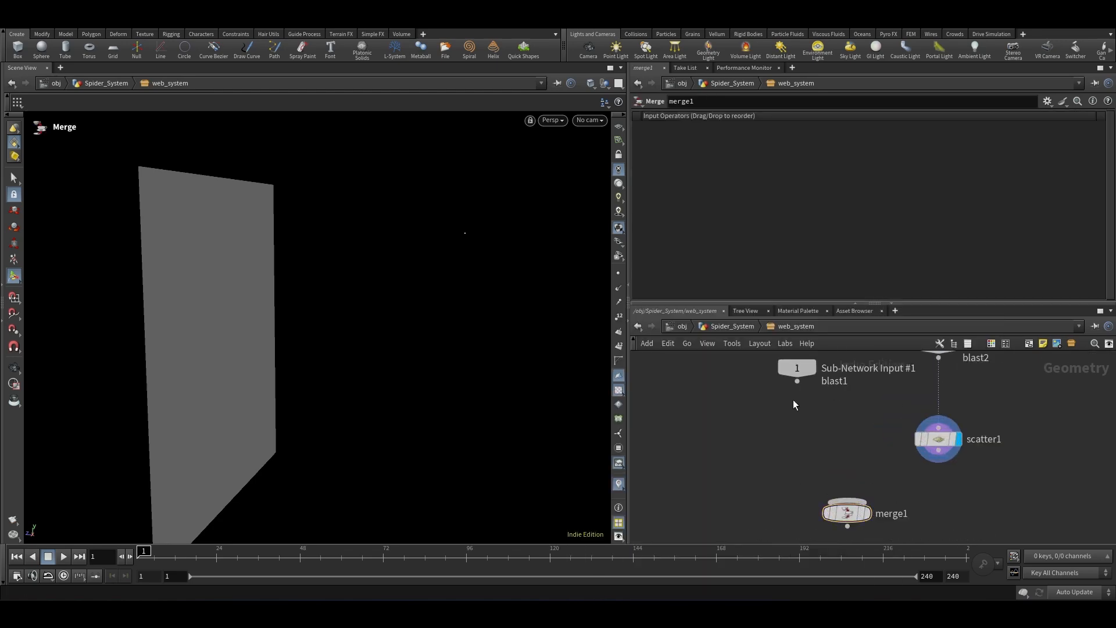
pyautogui.moveTo(796, 384); pyautogui.dragTo(847, 501)
pyautogui.moveTo(938, 451); pyautogui.dragTo(847, 501)
pyautogui.scroll(-2, 848, 494)
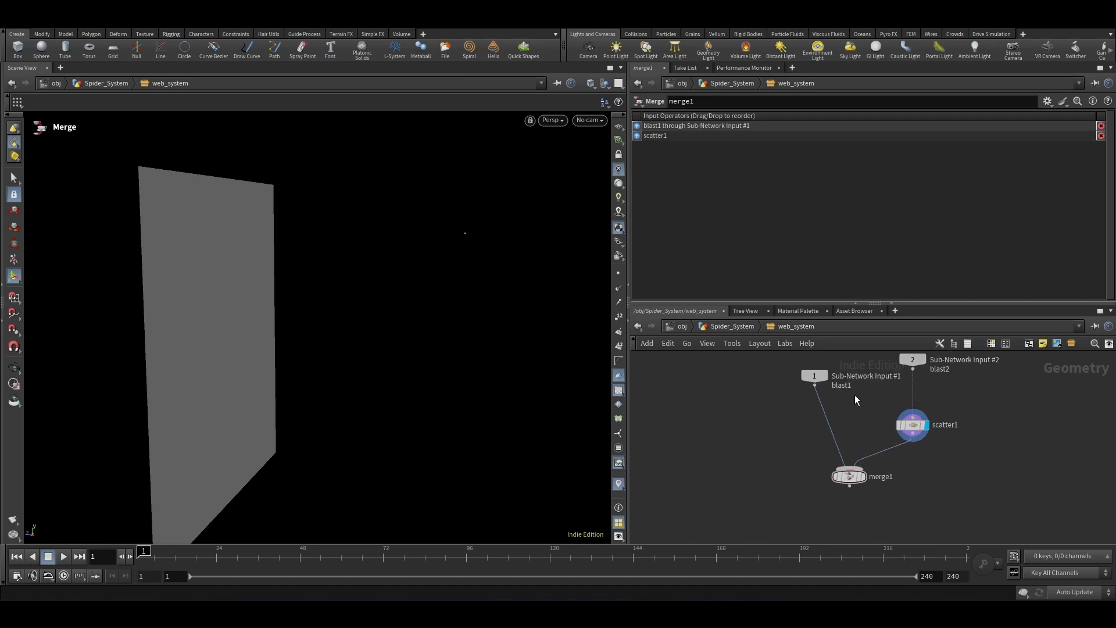
pyautogui.scroll(4, 881, 487)
pyautogui.scroll(-4, 859, 494)
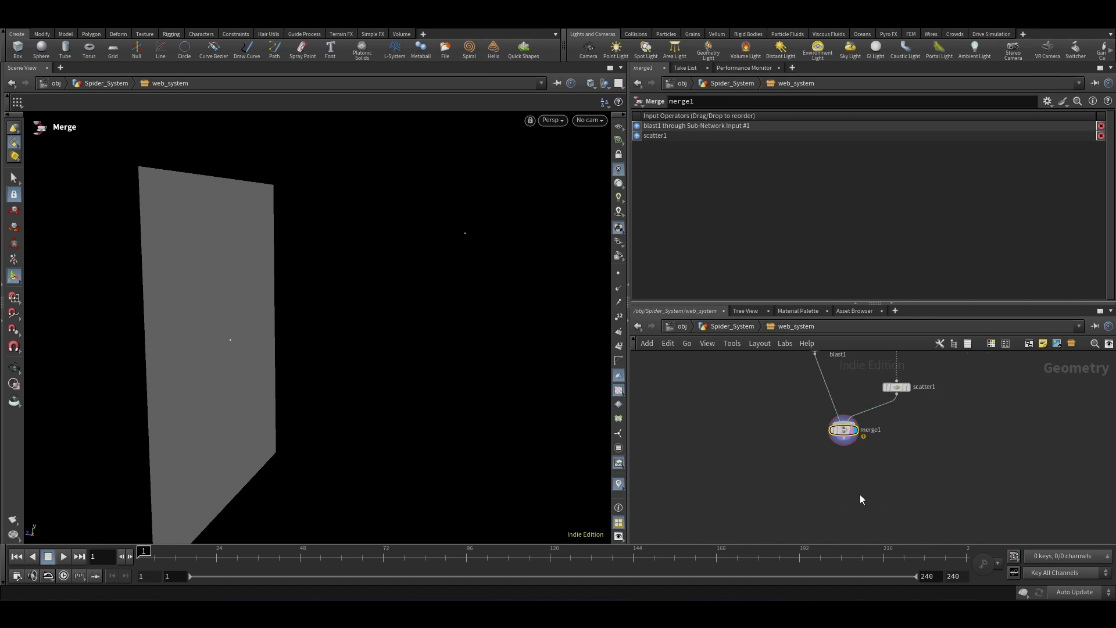
# Step: Append an Attribute Wrangle node below merge1
pyautogui.press('Tab')
pyautogui.write('attw')
pyautogui.press('Return')
pyautogui.press('Return')
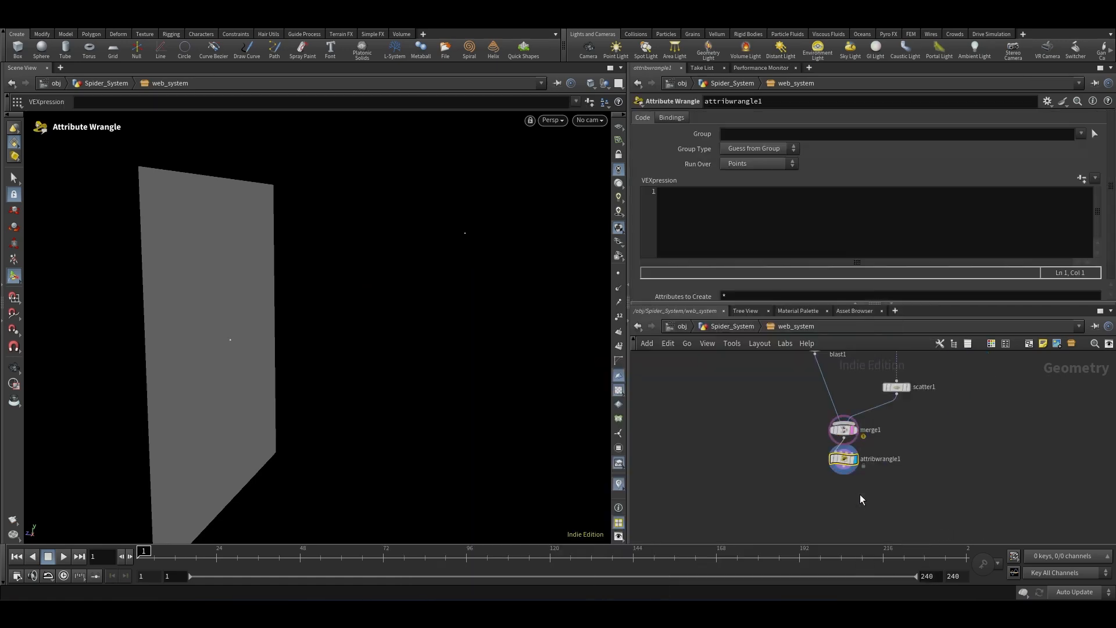
# Step: Enter the VEX code addprim(0, "polyline", 0,1); in the wrangle to connect points 0 and 1
pyautogui.click(714, 244)
pyautogui.write('a')
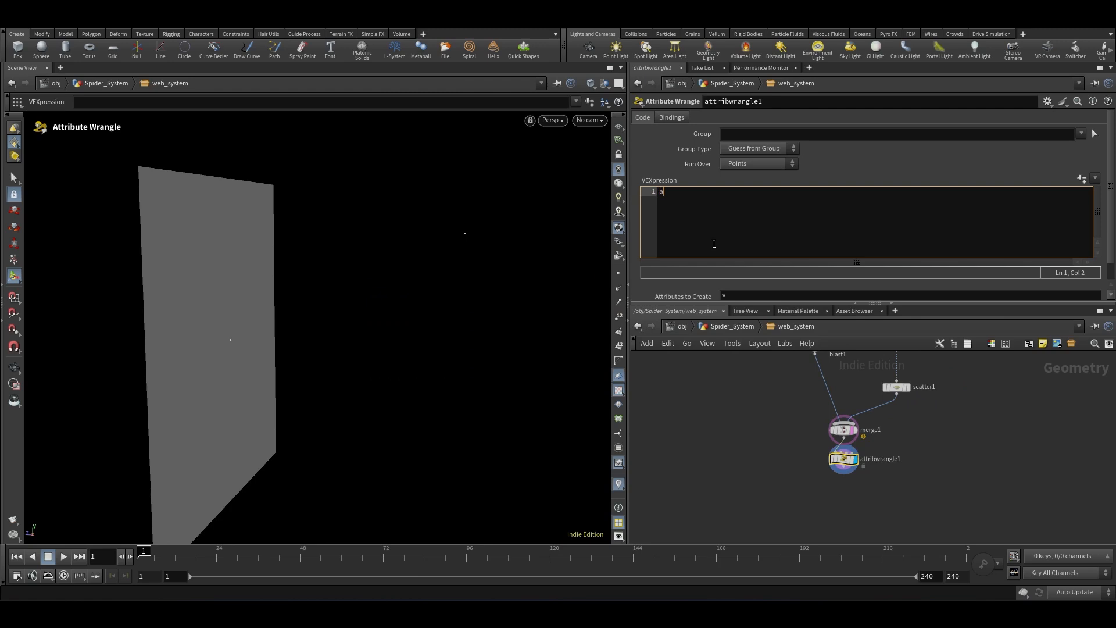
pyautogui.write('ddprim(0, "polyline", 0,1);')
pyautogui.click(731, 449)
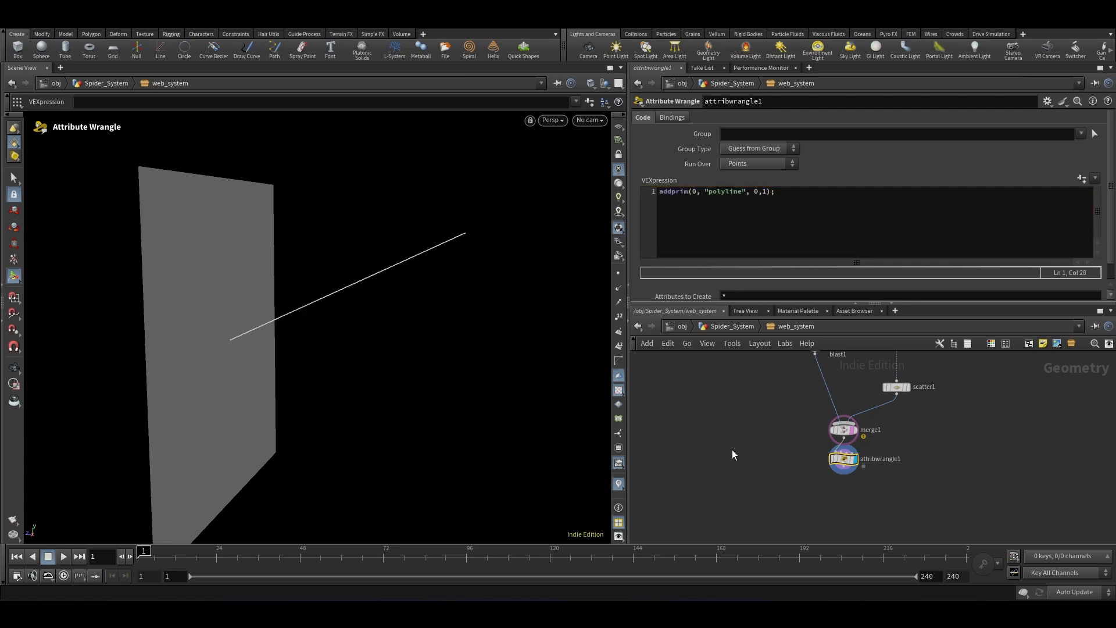
# Step: Rename the attribute wrangle to create_line
pyautogui.scroll(3, 835, 435)
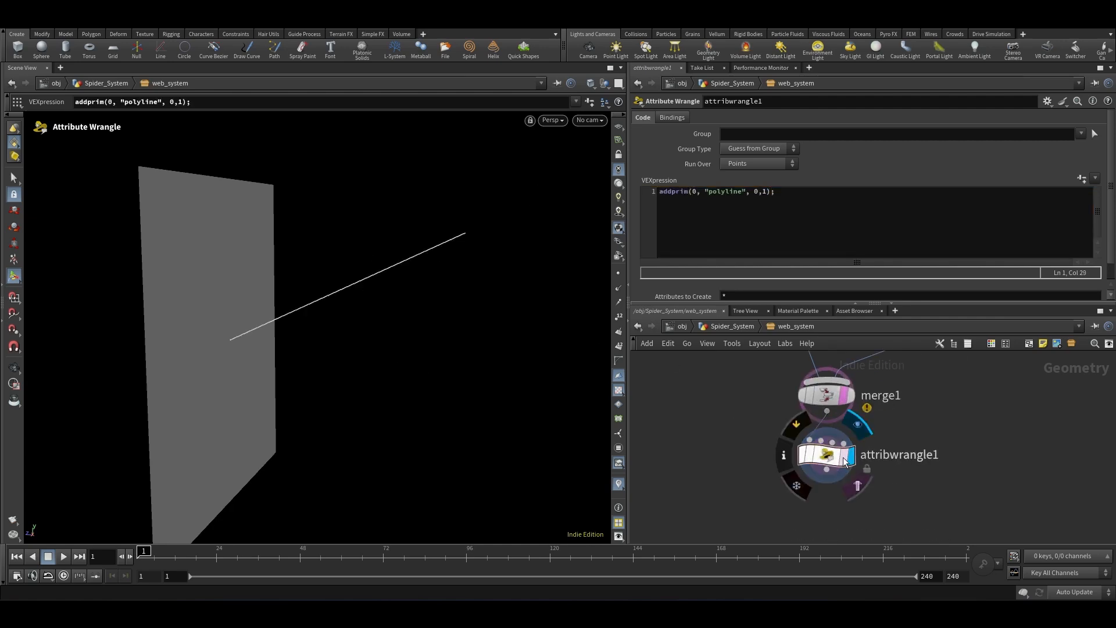
pyautogui.scroll(-2, 836, 434)
pyautogui.doubleClick(891, 452)
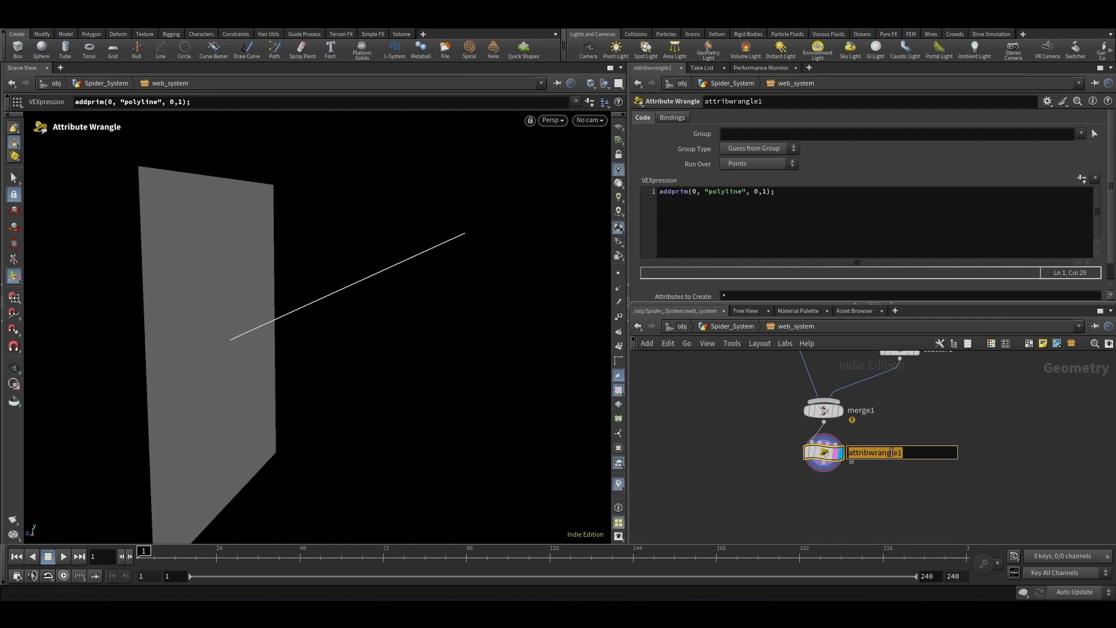
pyautogui.write('create_line')
pyautogui.press('Return')
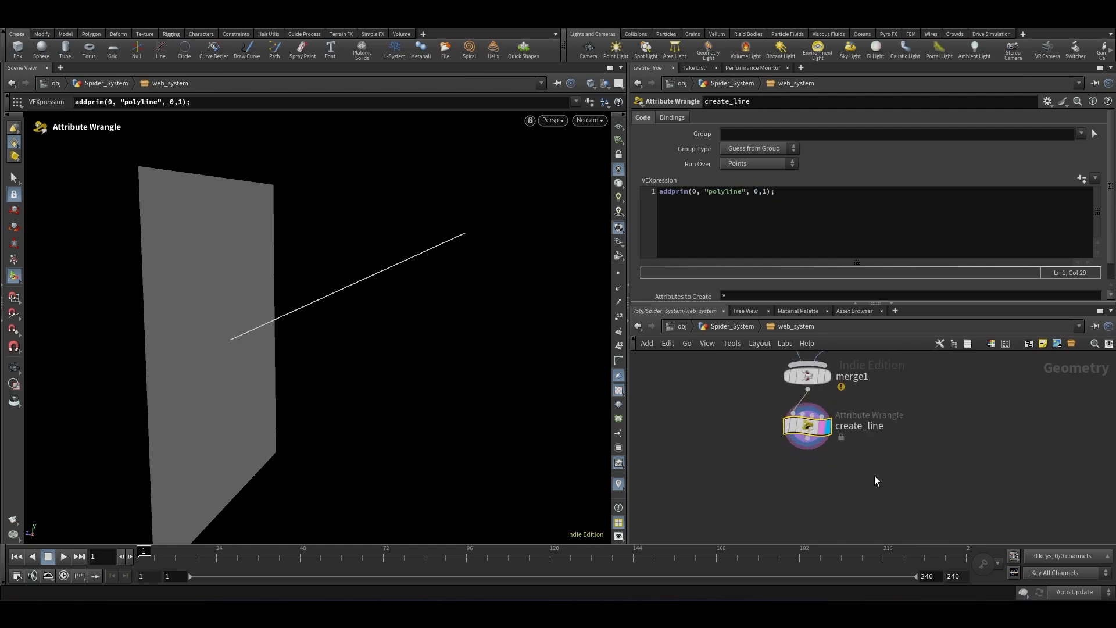
# Step: Add another Attribute Wrangle node below create_line
pyautogui.press('Tab')
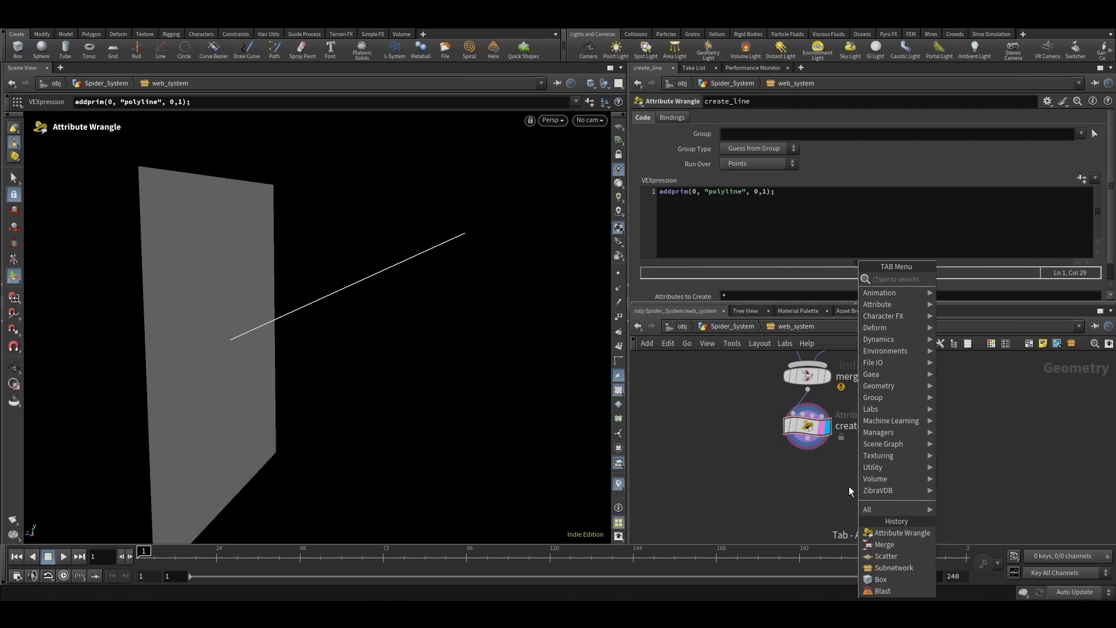
pyautogui.click(802, 501)
pyautogui.scroll(-3, 770, 435)
pyautogui.scroll(4, 769, 434)
pyautogui.press('Tab')
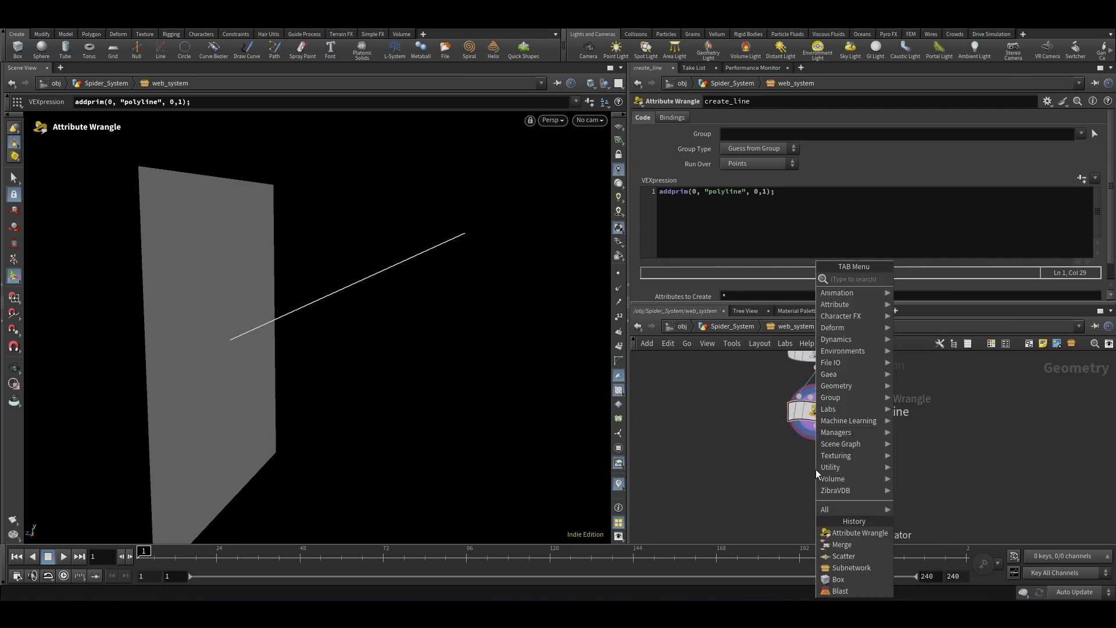
pyautogui.write('at wra')
pyautogui.press('Return')
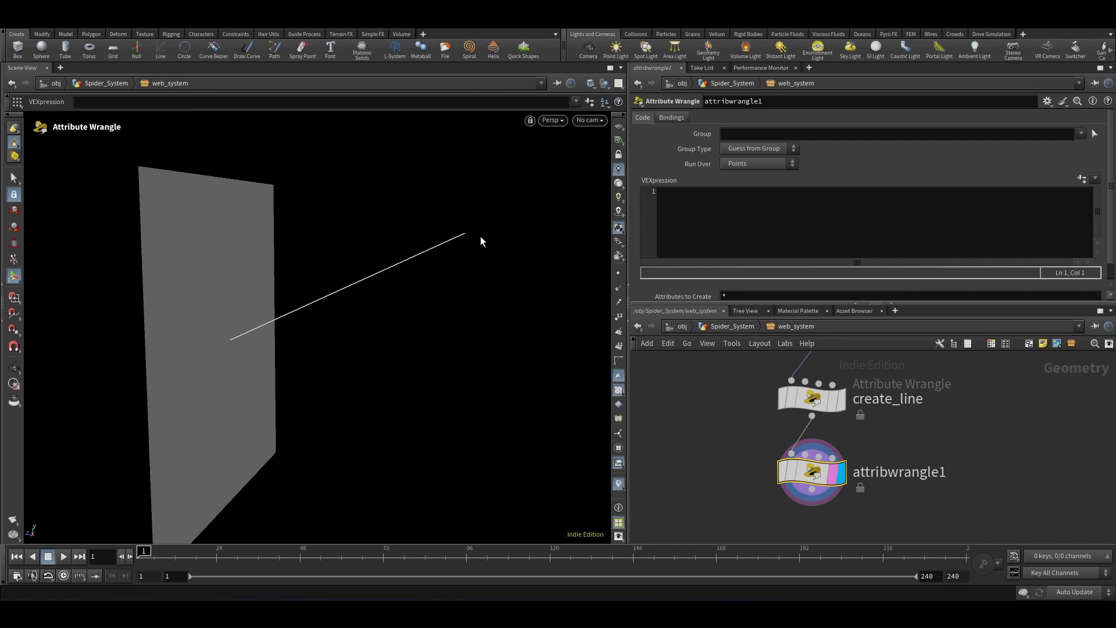
# Step: In the new wrangle's VEX code, write f@distance=distance(p1, p2); to store the distance between two points
pyautogui.click(763, 237)
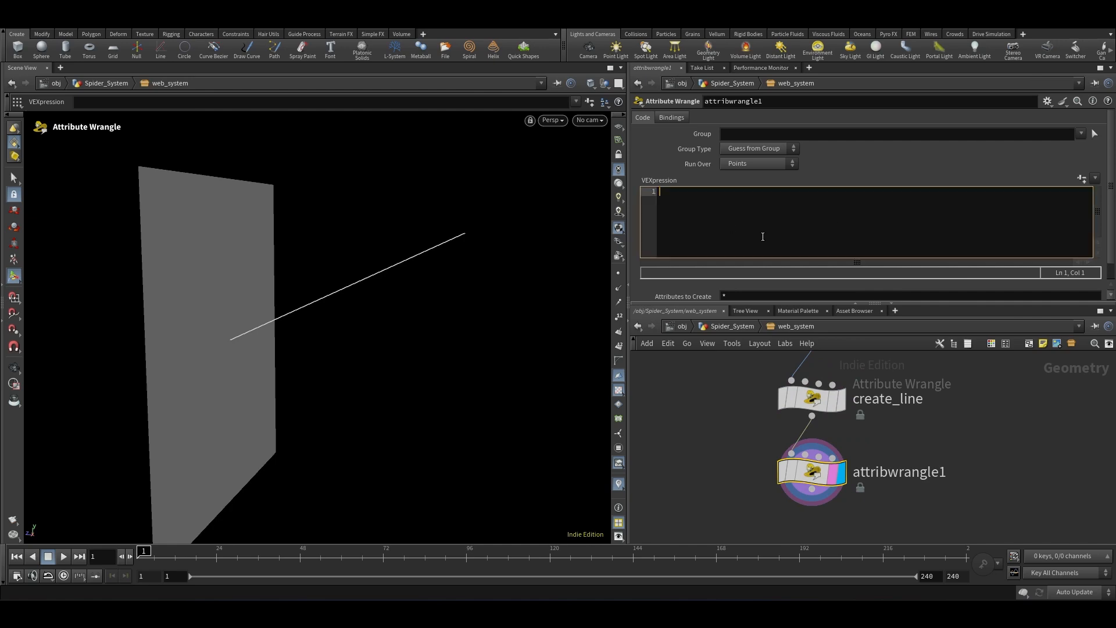
pyautogui.write('f@distance=distance(')
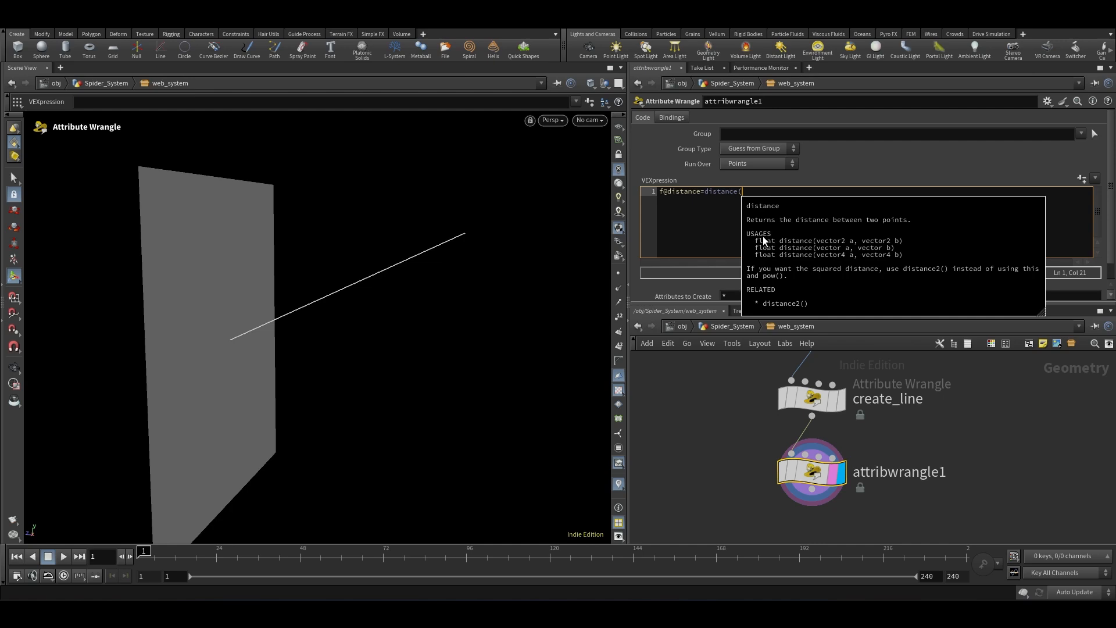
pyautogui.write('p1, p2)')
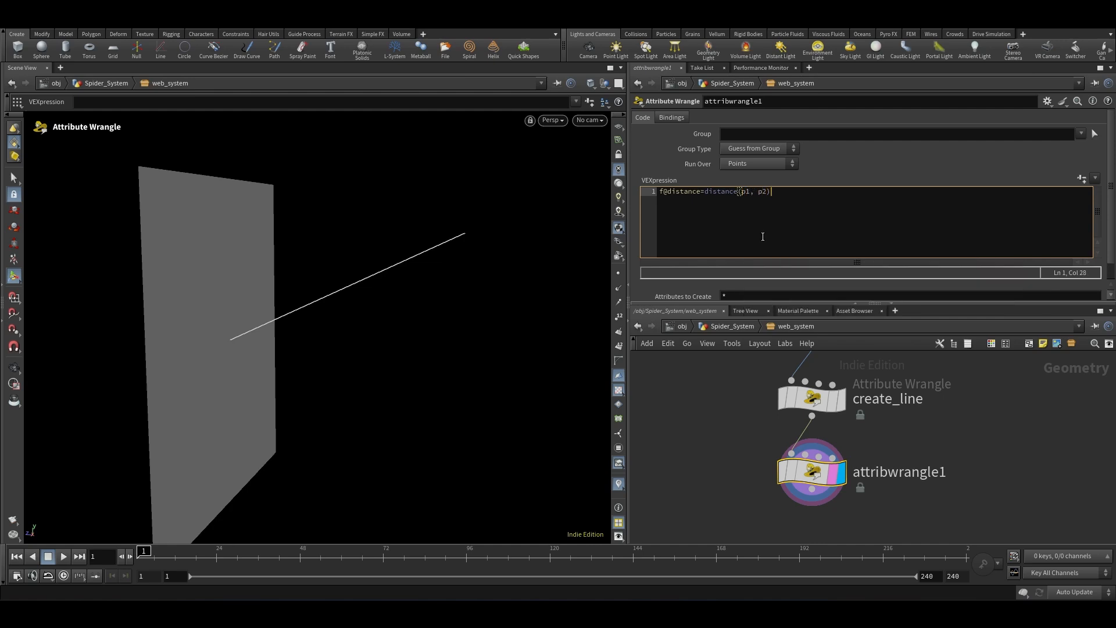
pyautogui.write(';')
# Step: Insert a line above declaring vector p1 = point(0, "P", 0); to read the first point's position
pyautogui.click(661, 191)
pyautogui.press('Return')
pyautogui.press('Up')
pyautogui.write('vector p1')
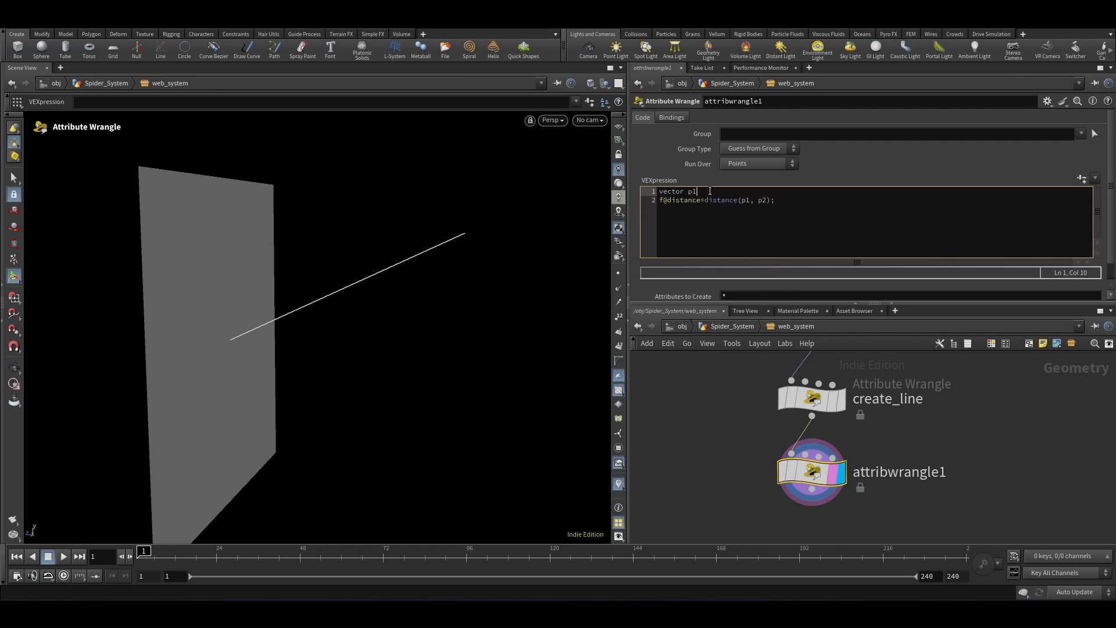
pyautogui.write(' = point')
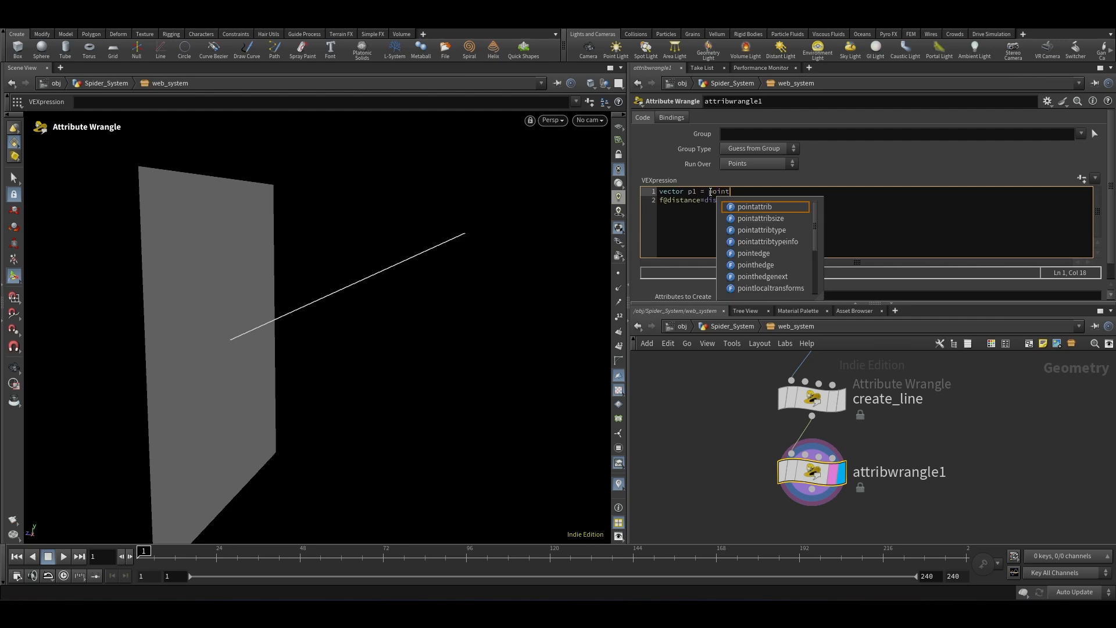
pyautogui.write('(0, "P"')
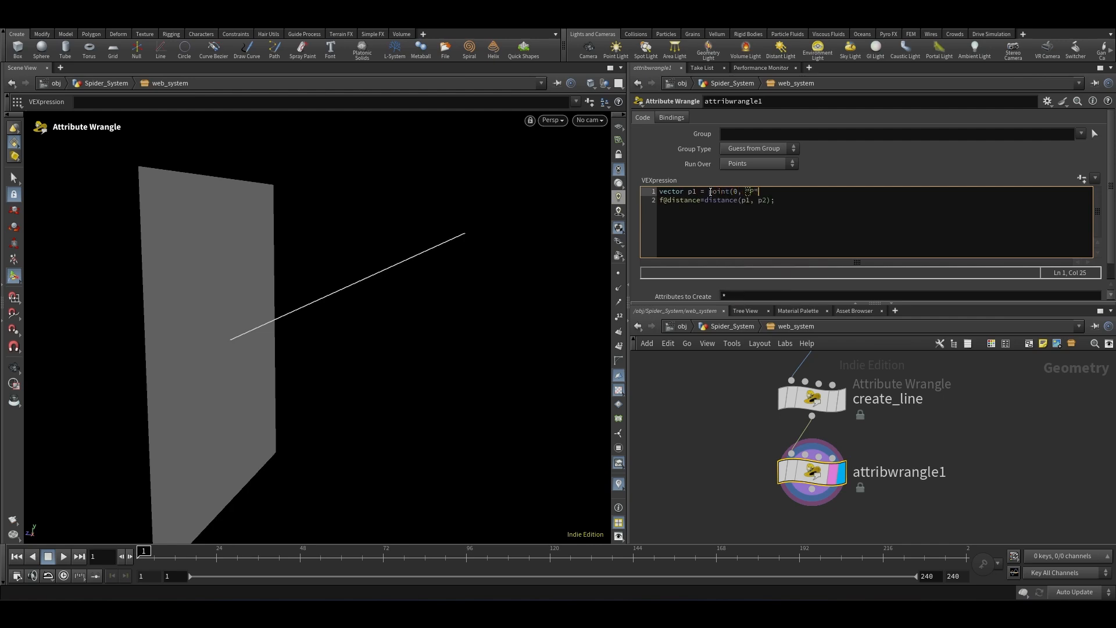
pyautogui.write(', 0);')
pyautogui.press('Return')
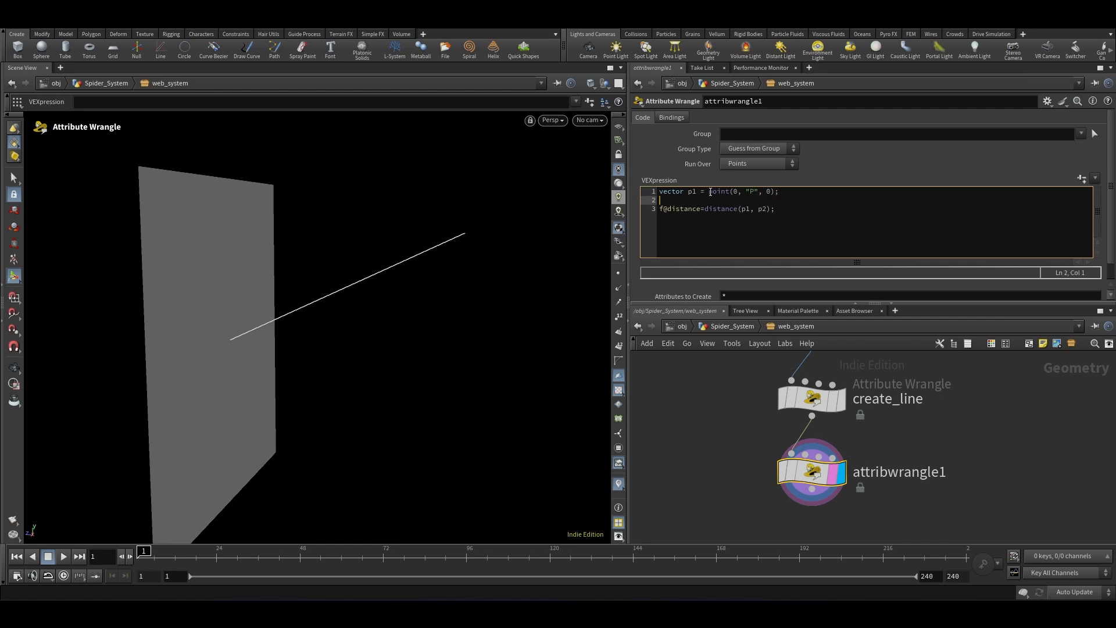
# Step: Add a second declaration vector p2 = point(0, "P",1); reading the position of point 1
pyautogui.write('vector p1 = point(')
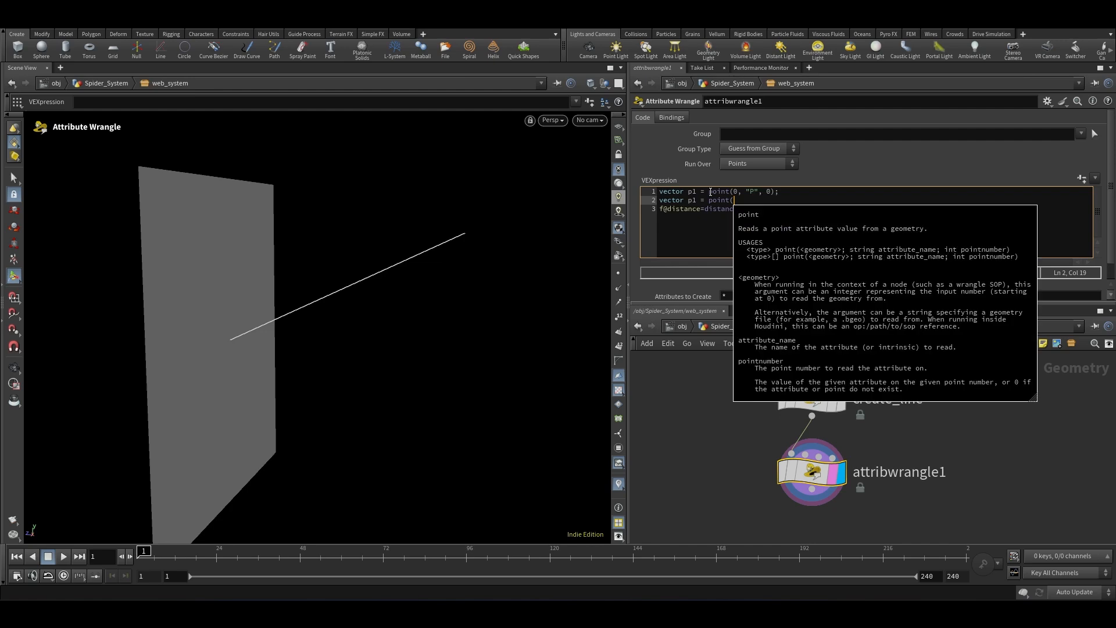
pyautogui.write('0, "P",1')
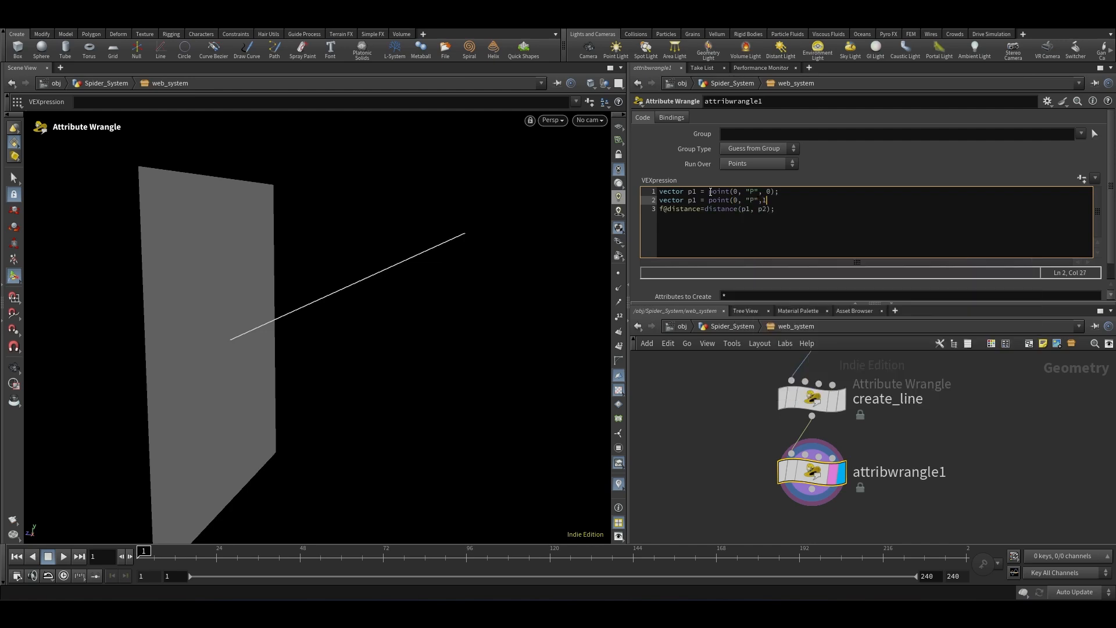
pyautogui.write(');')
pyautogui.press('Return')
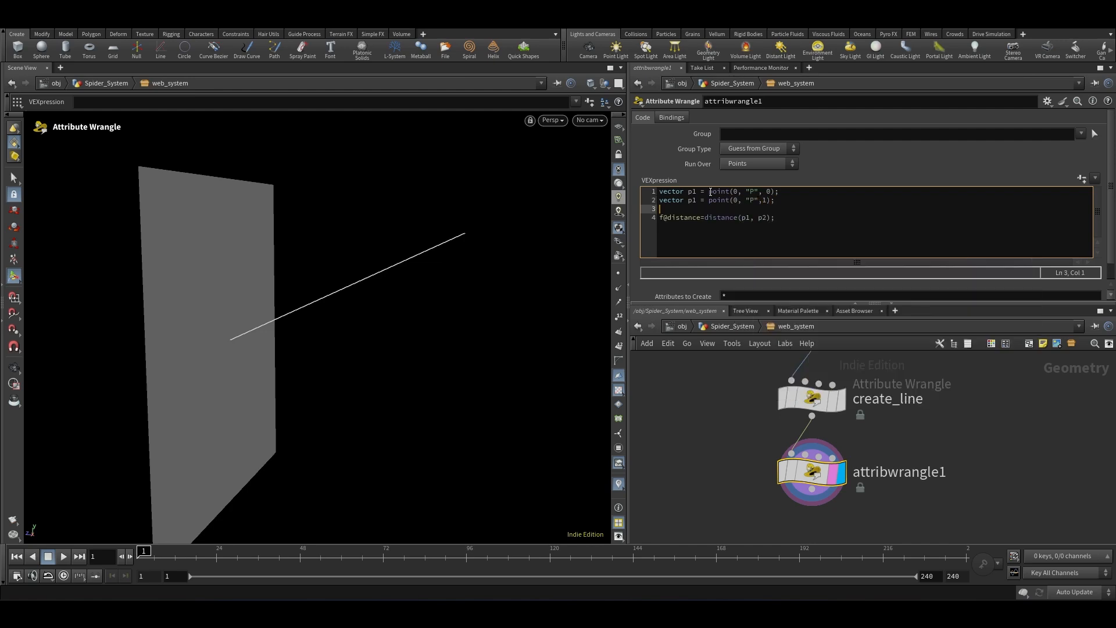
pyautogui.click(679, 463)
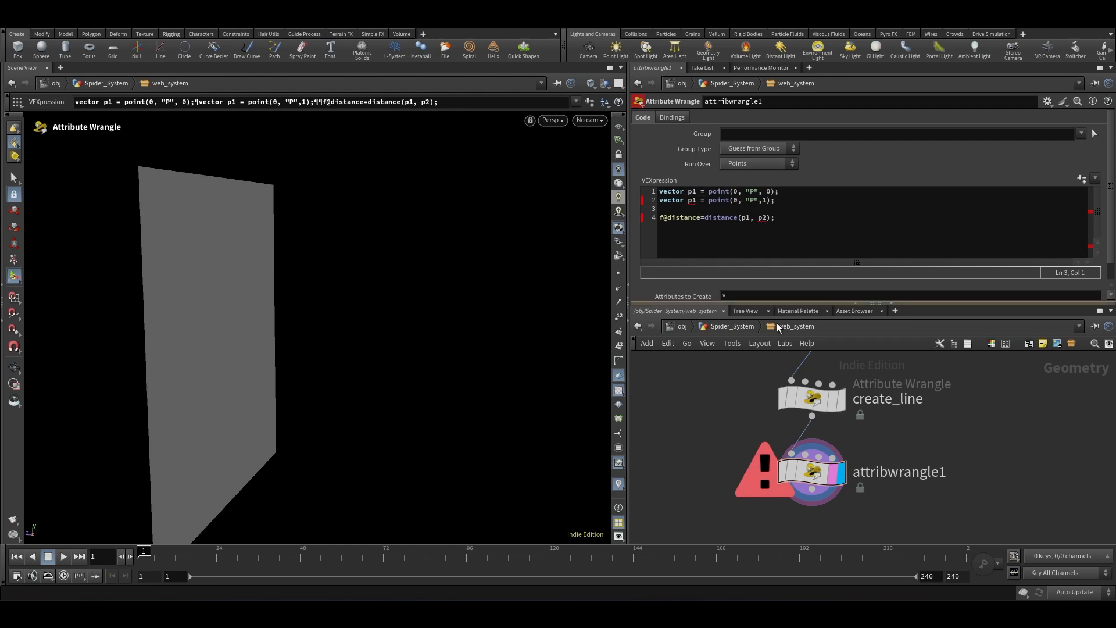
pyautogui.moveTo(957, 445); pyautogui.dragTo(708, 519)
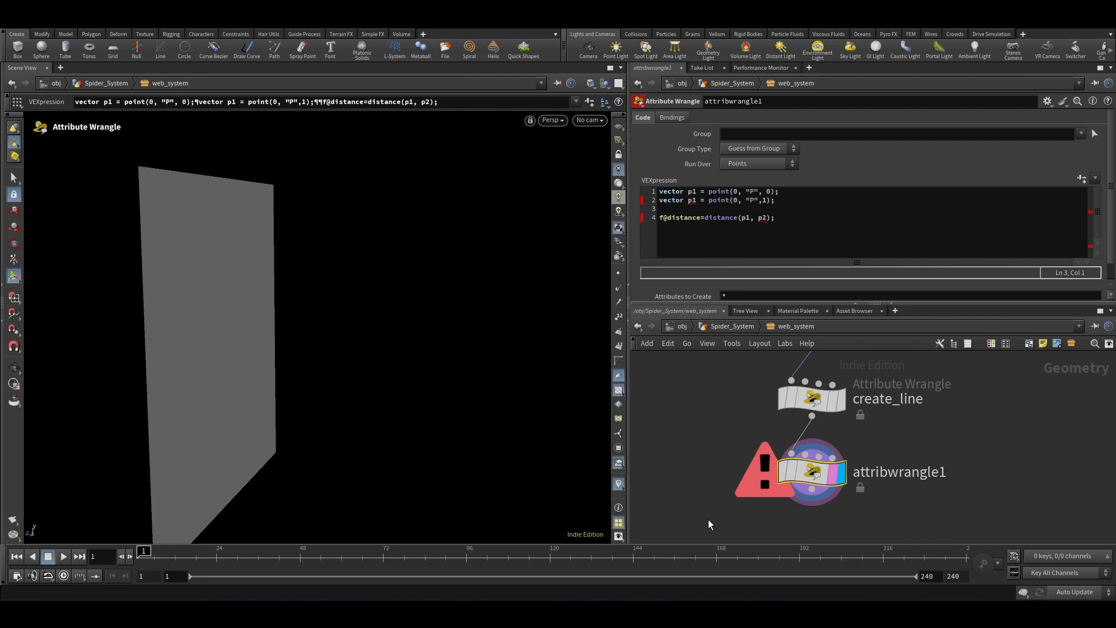
pyautogui.click(693, 200)
pyautogui.write('2')
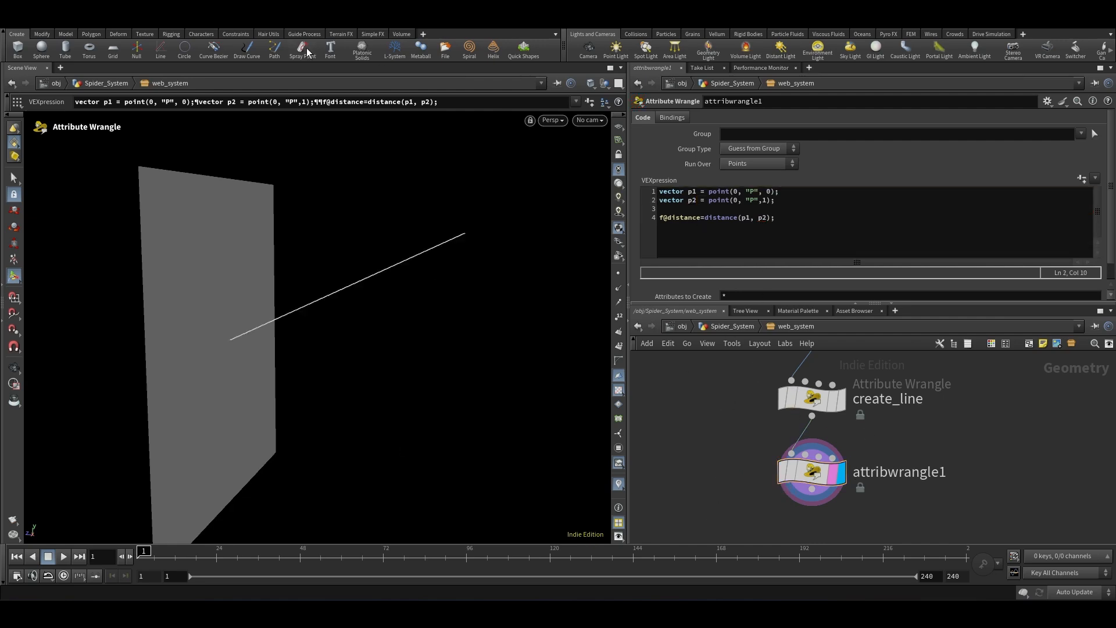
# Step: Switch to a desktop layout with a Geometry Spreadsheet and return into the web_system subnetwork
pyautogui.click(247, 24)
pyautogui.click(214, 186)
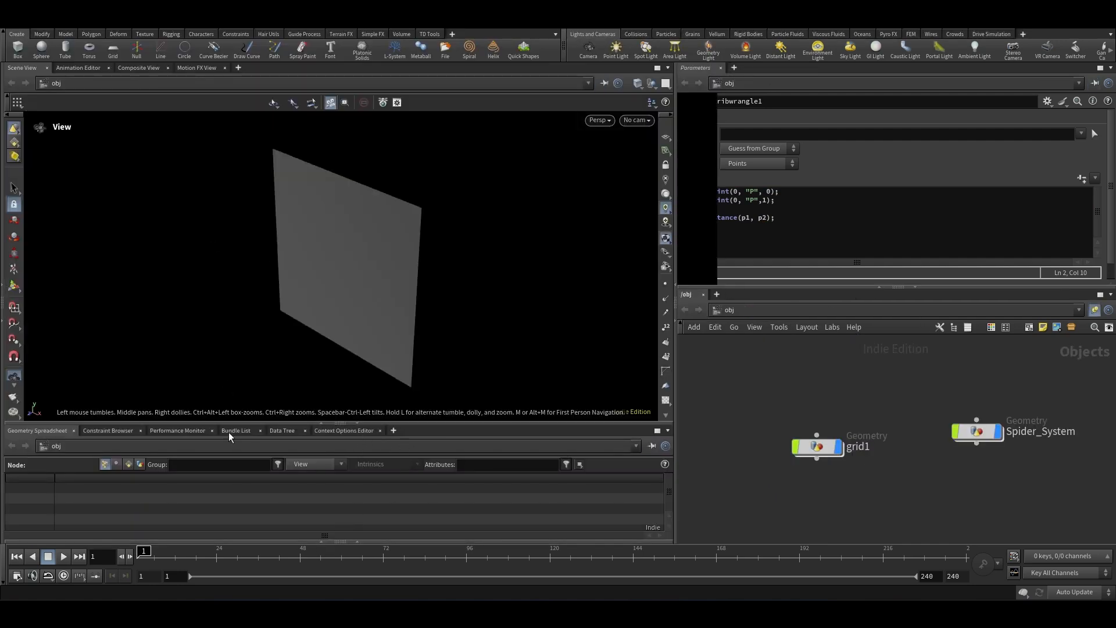
pyautogui.doubleClick(977, 432)
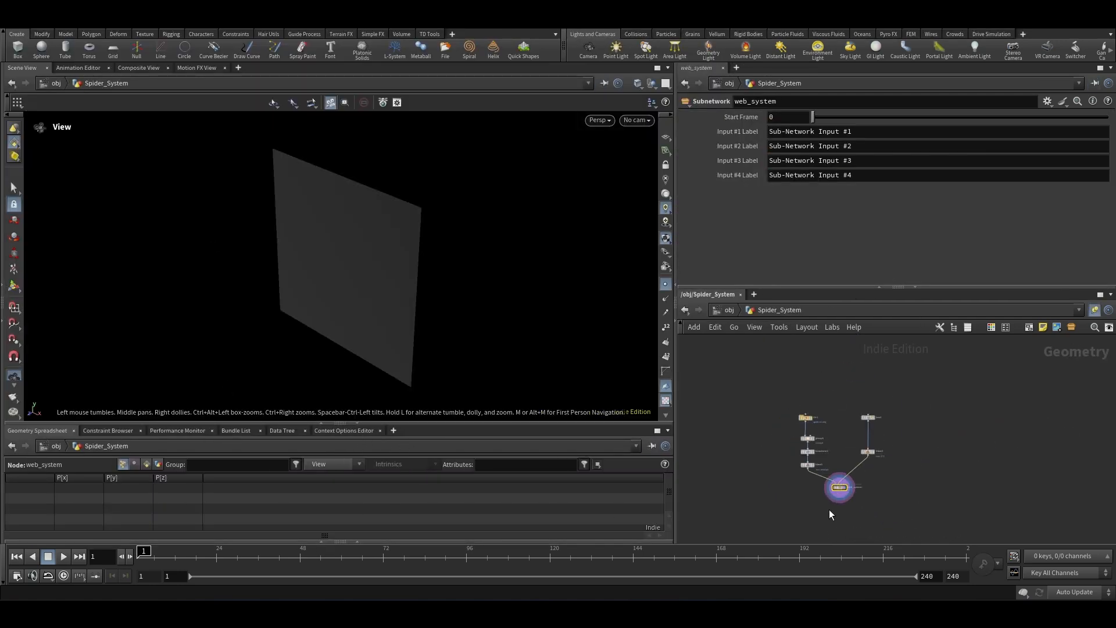
pyautogui.scroll(5, 829, 509)
pyautogui.doubleClick(863, 442)
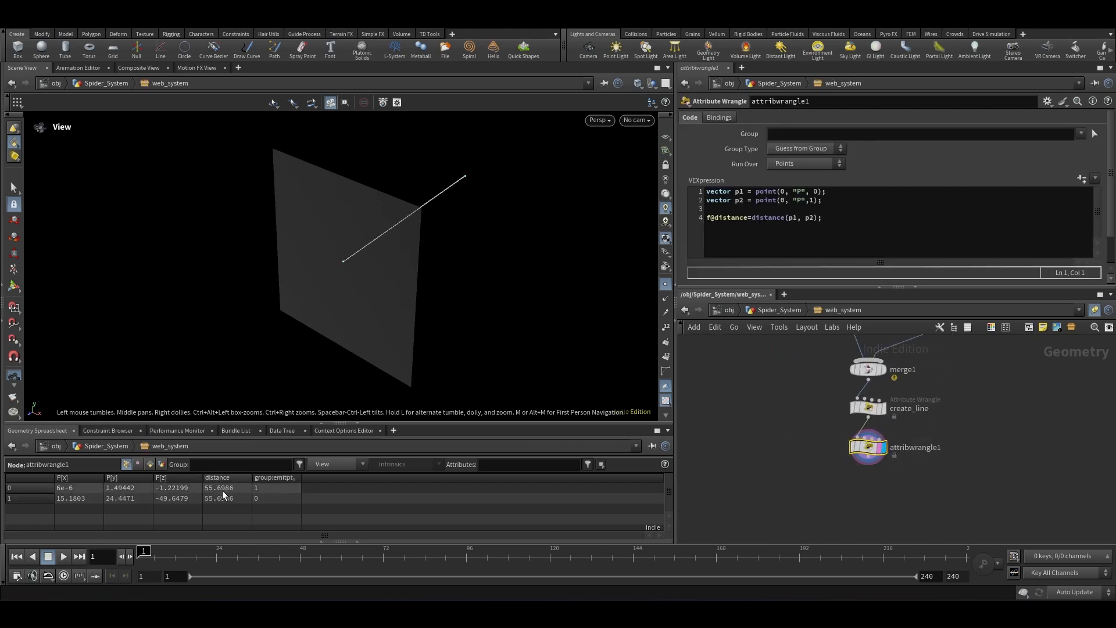
pyautogui.moveTo(370, 282); pyautogui.dragTo(235, 300, button='middle')
pyautogui.press('h')
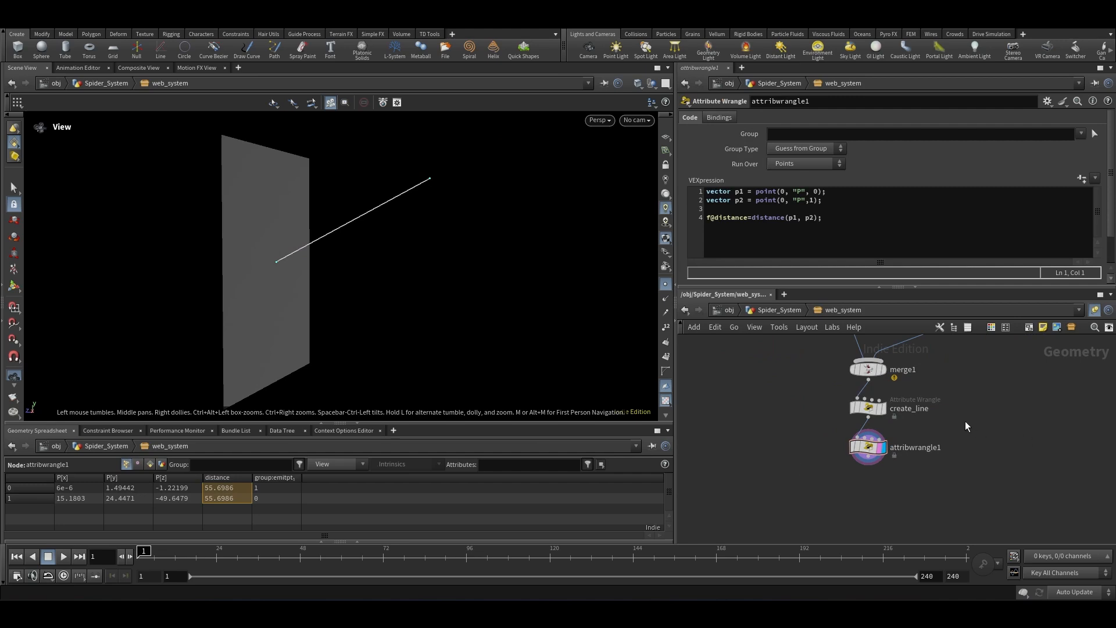
pyautogui.moveTo(767, 401); pyautogui.dragTo(940, 488)
pyautogui.click(853, 194)
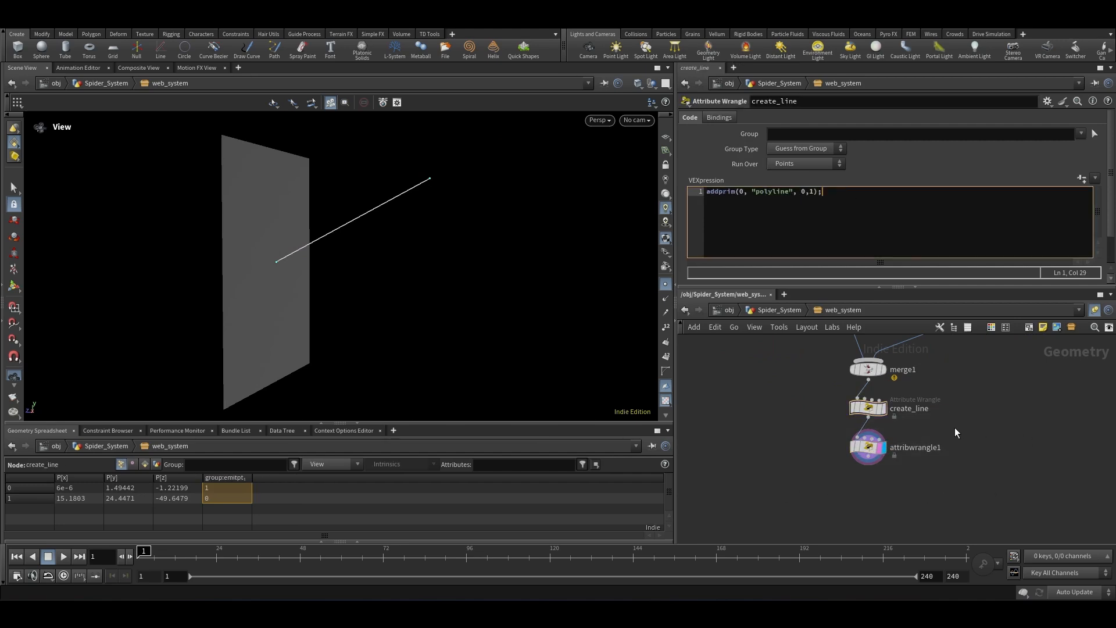
pyautogui.click(868, 447)
pyautogui.click(841, 217)
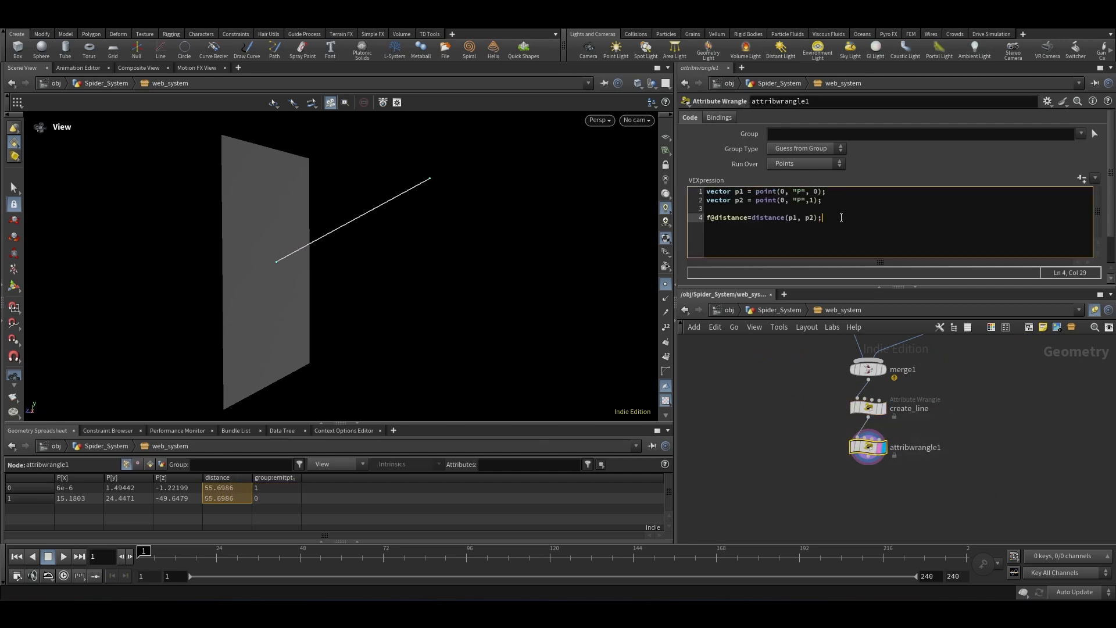
pyautogui.press('Return')
pyautogui.press('Return')
pyautogui.write('f@animate =')
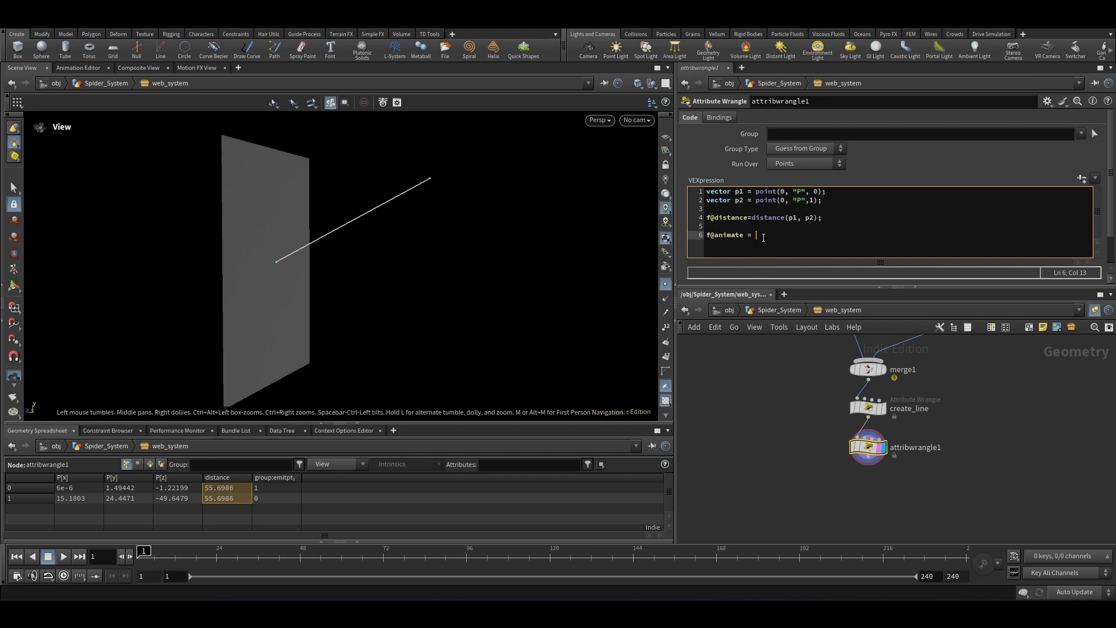
pyautogui.write('fit(')
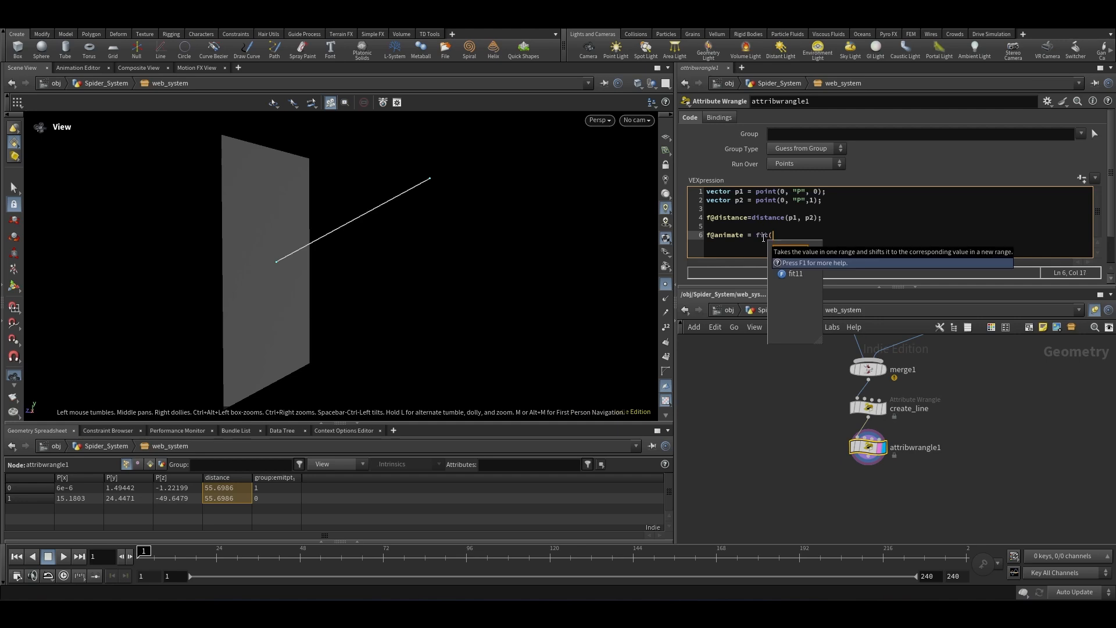
pyautogui.press('F1')
pyautogui.write('@dista')
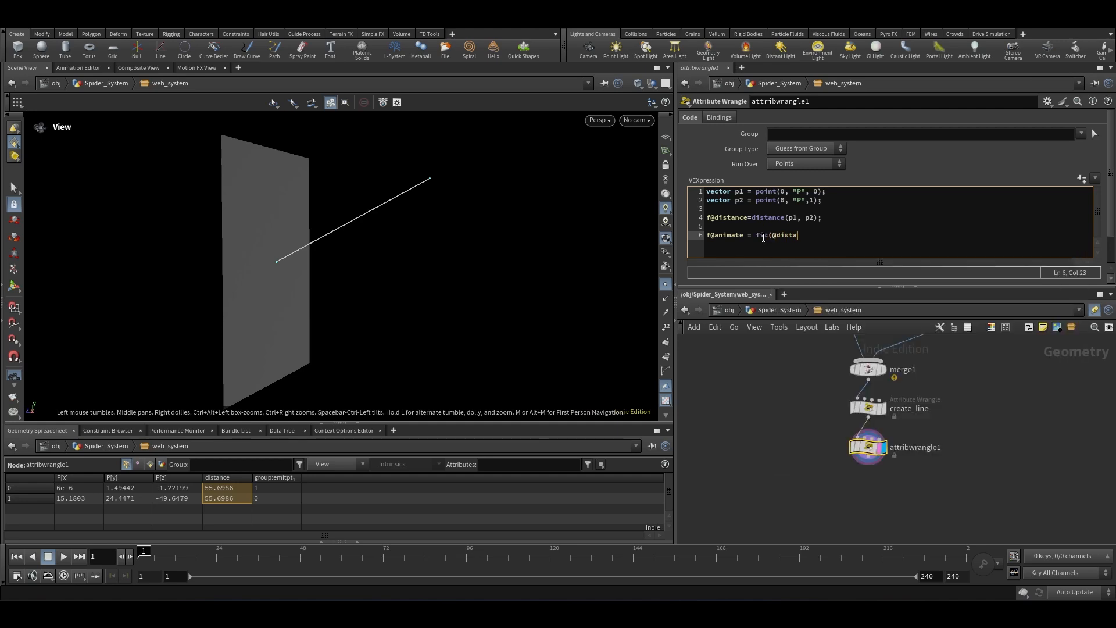
pyautogui.write('nce, 0, 1000, 1,90);')
pyautogui.press('Return')
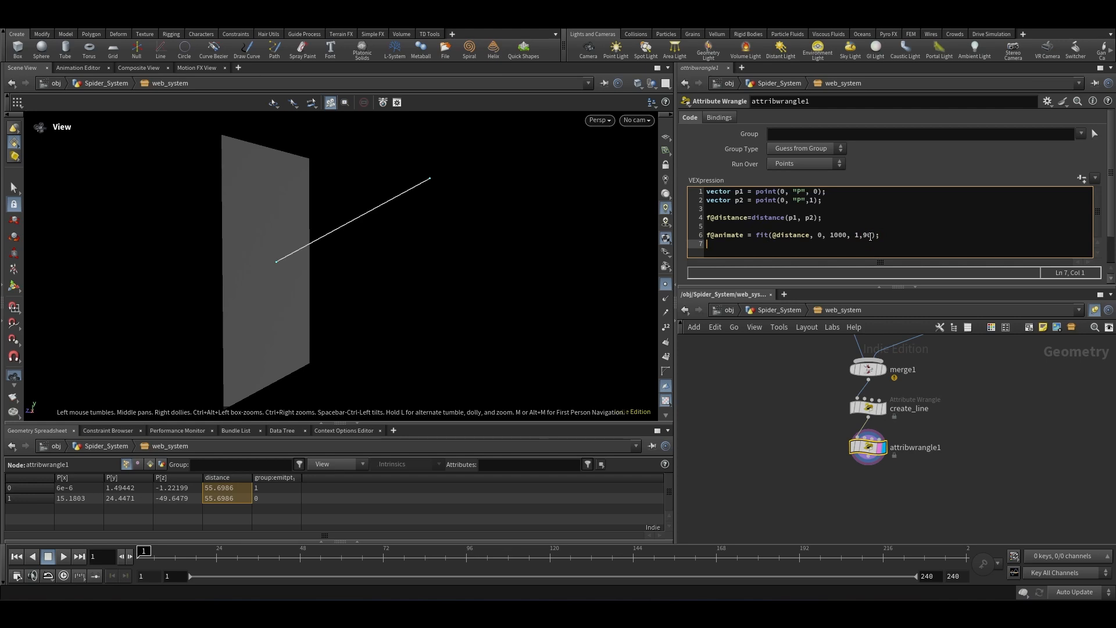
# Step: Wrap the fit expression in ceil() so the animate value is rounded up
pyautogui.moveTo(871, 235); pyautogui.dragTo(864, 236)
pyautogui.click(738, 248)
pyautogui.click(857, 235)
pyautogui.moveTo(848, 236); pyautogui.dragTo(829, 237)
pyautogui.click(849, 235)
pyautogui.click(758, 236)
pyautogui.write('ceil(')
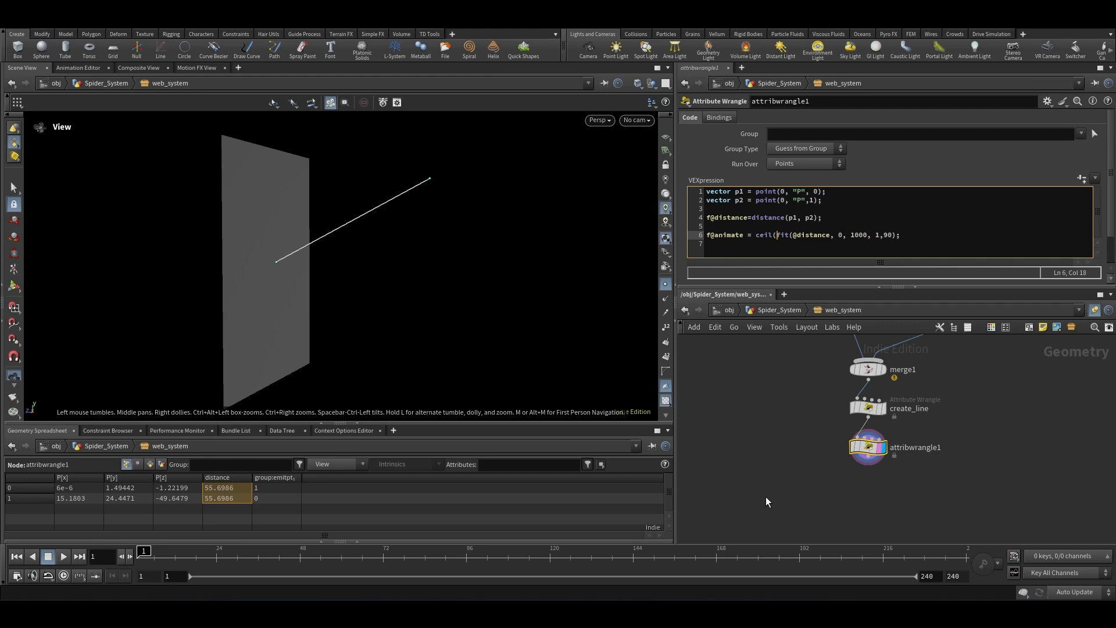
pyautogui.click(895, 236)
pyautogui.write(')')
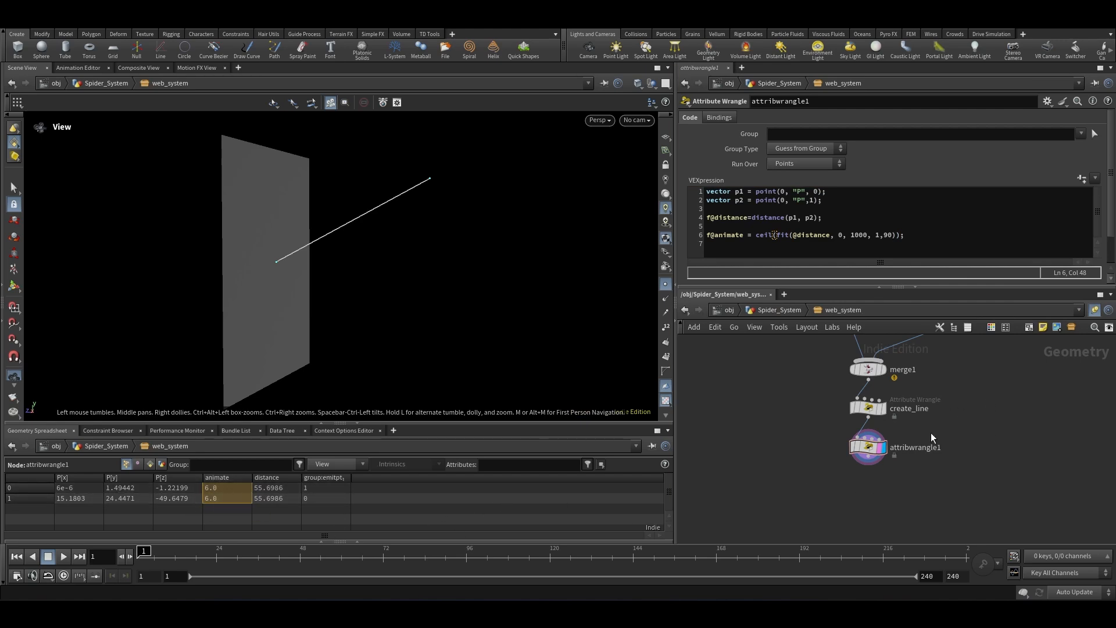
# Step: Add a new line f@startframe=chf("start_frame"); to read a start frame parameter
pyautogui.tripleClick(931, 231)
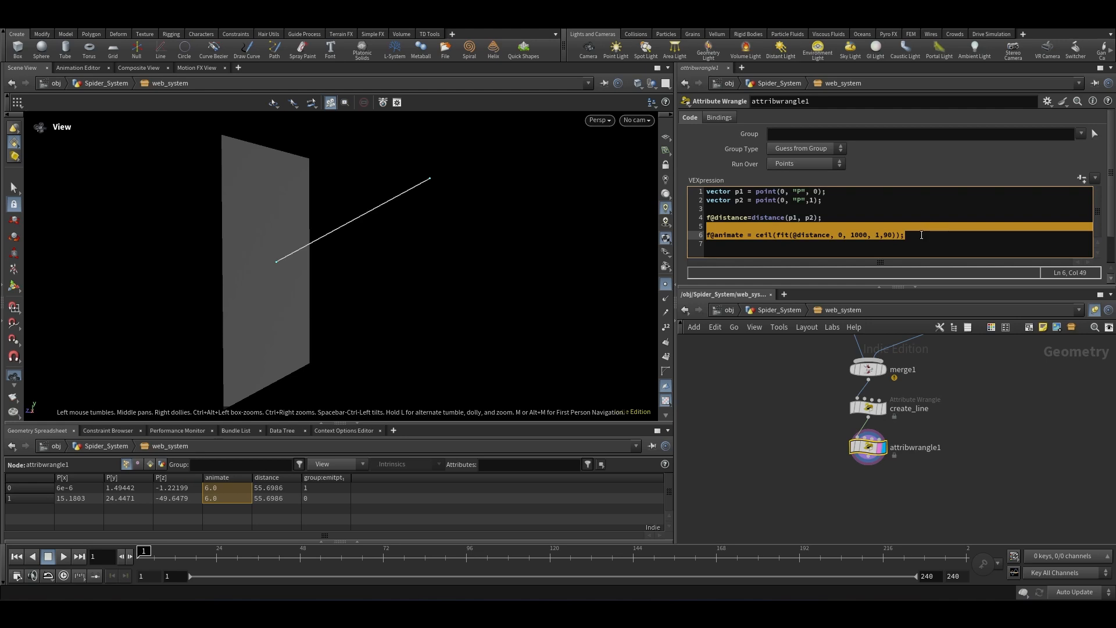
pyautogui.click(915, 238)
pyautogui.press('Return')
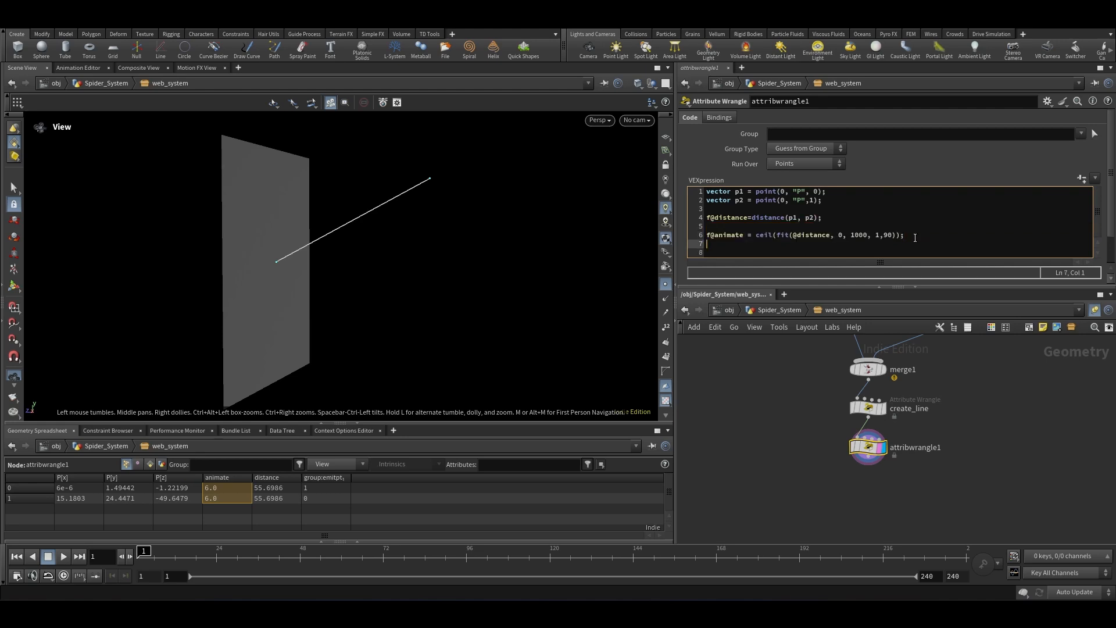
pyautogui.write('f@startframe=chf*(')
pyautogui.press('BackSpace')
pyautogui.write('("start_frame");')
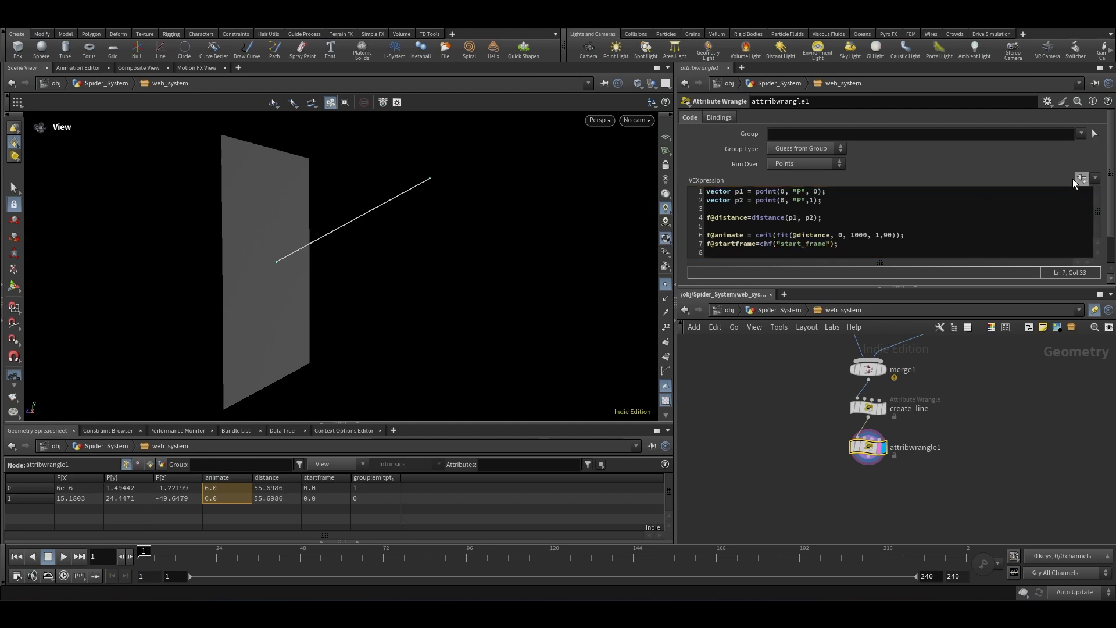
# Step: Copy web_system's Start Frame parameter and paste it as a relative reference into the wrangle's Start Frame parameter
pyautogui.click(780, 309)
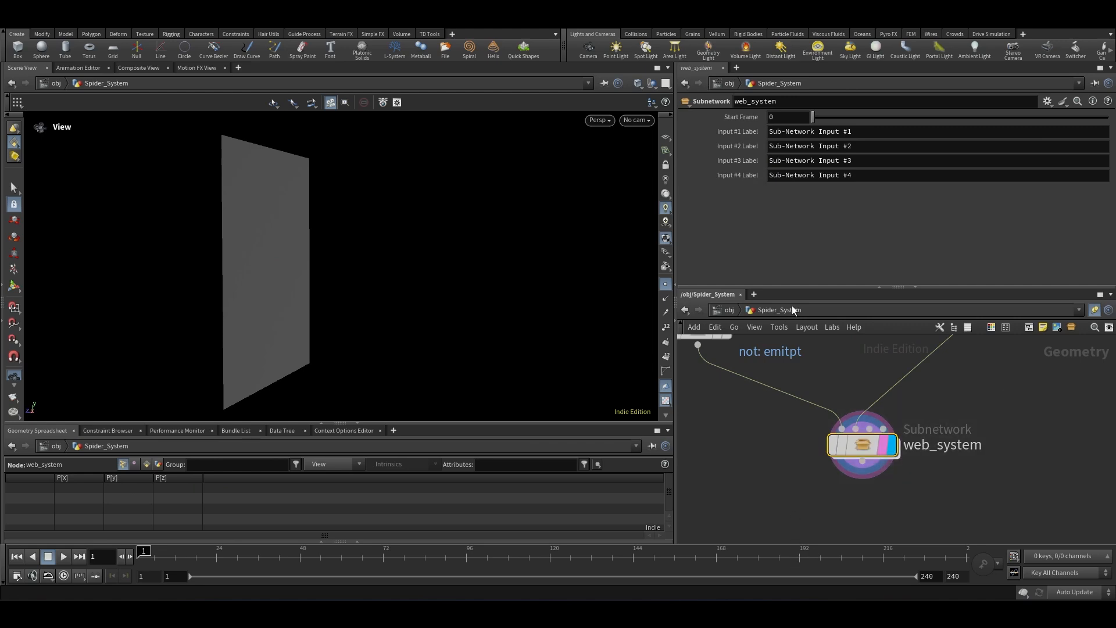
pyautogui.rightClick(734, 117)
pyautogui.click(788, 200)
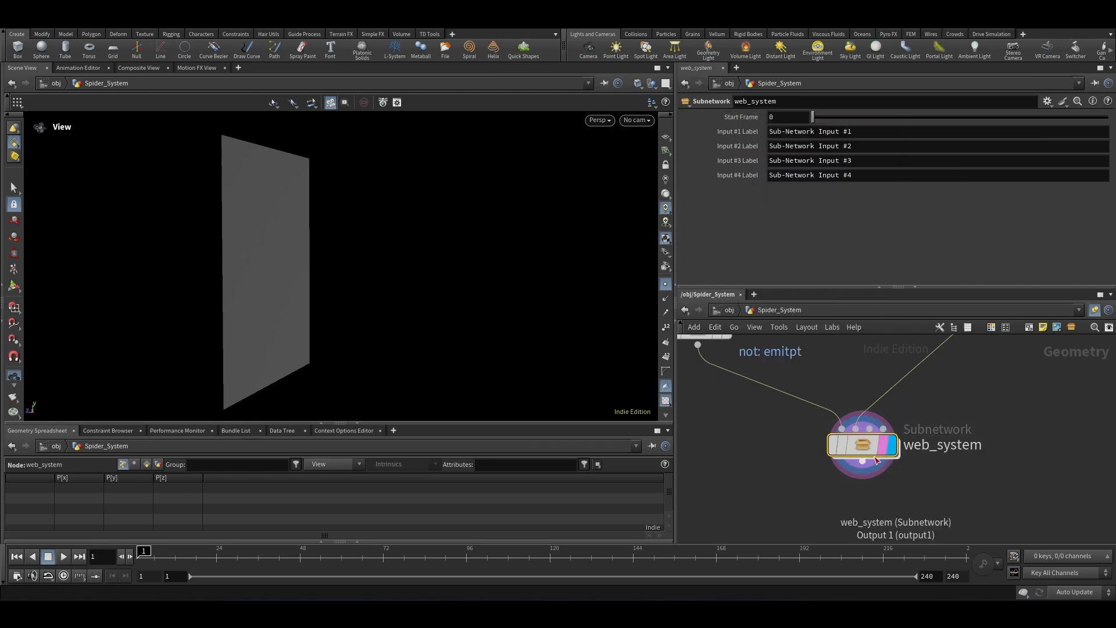
pyautogui.doubleClick(863, 446)
pyautogui.rightClick(733, 177)
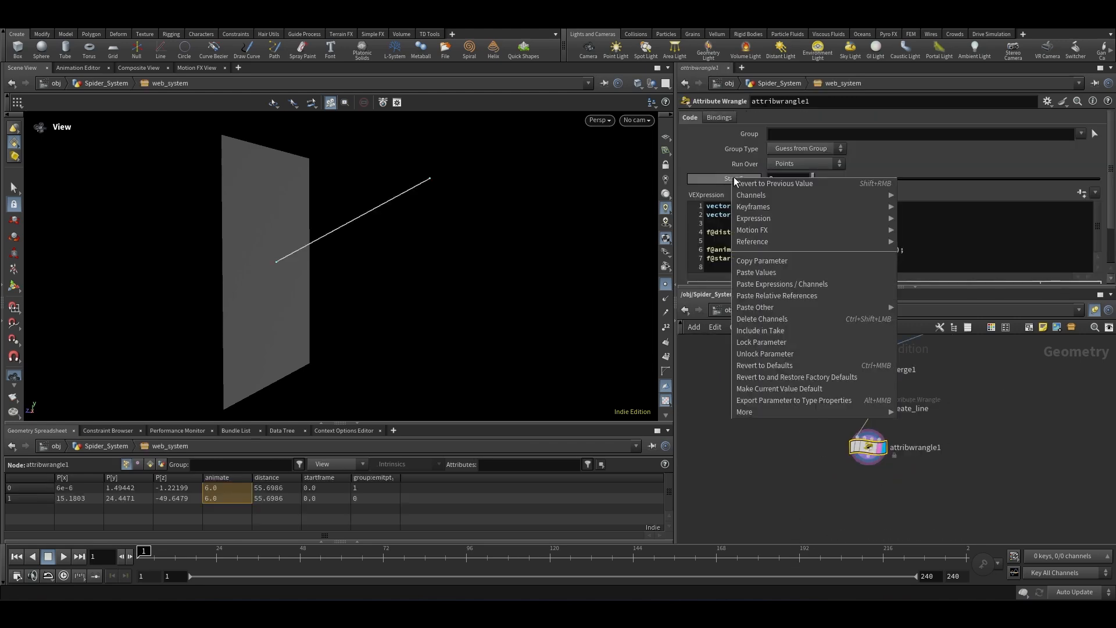
pyautogui.click(790, 296)
pyautogui.click(839, 262)
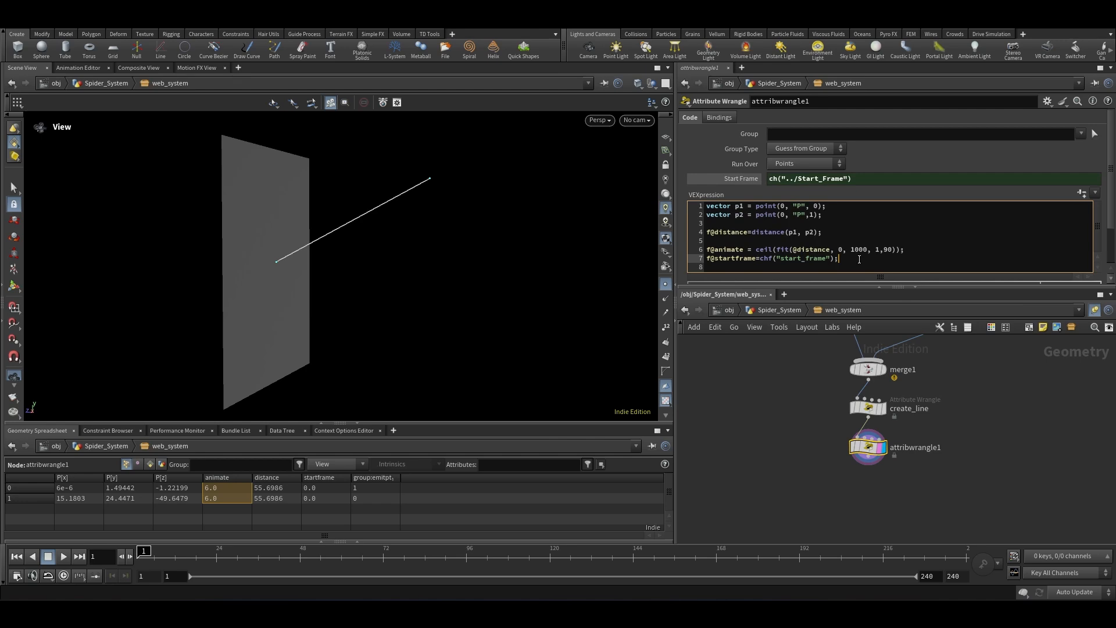
pyautogui.press('Return')
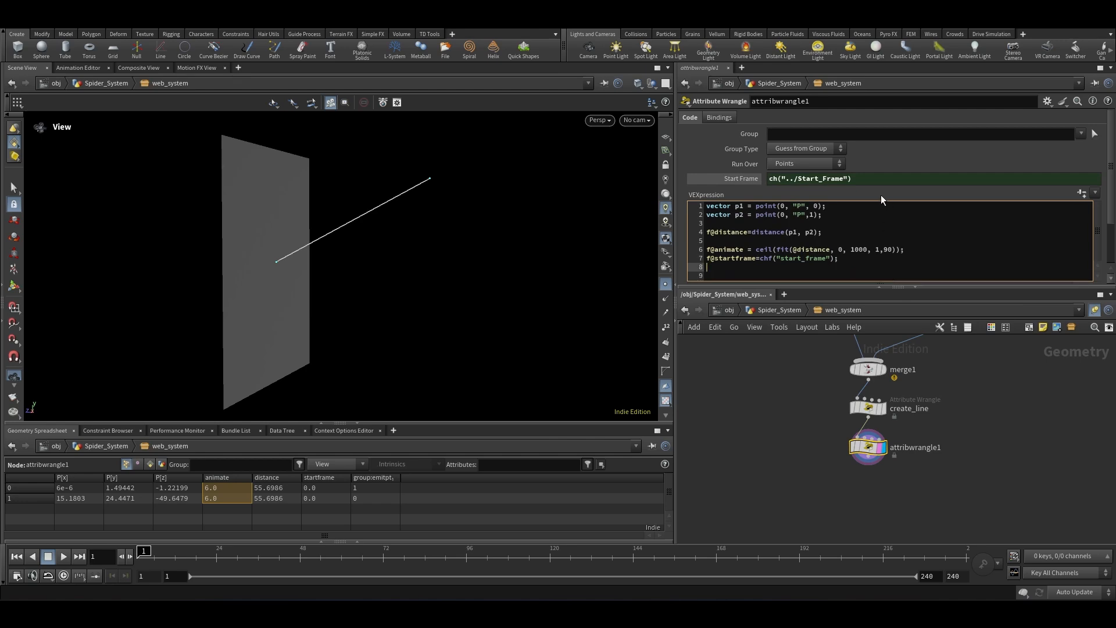
# Step: Add the line f@endframe=f@startframe+f@animate; to compute the end frame
pyautogui.write('f@endframe=f@startframe+f@animate;')
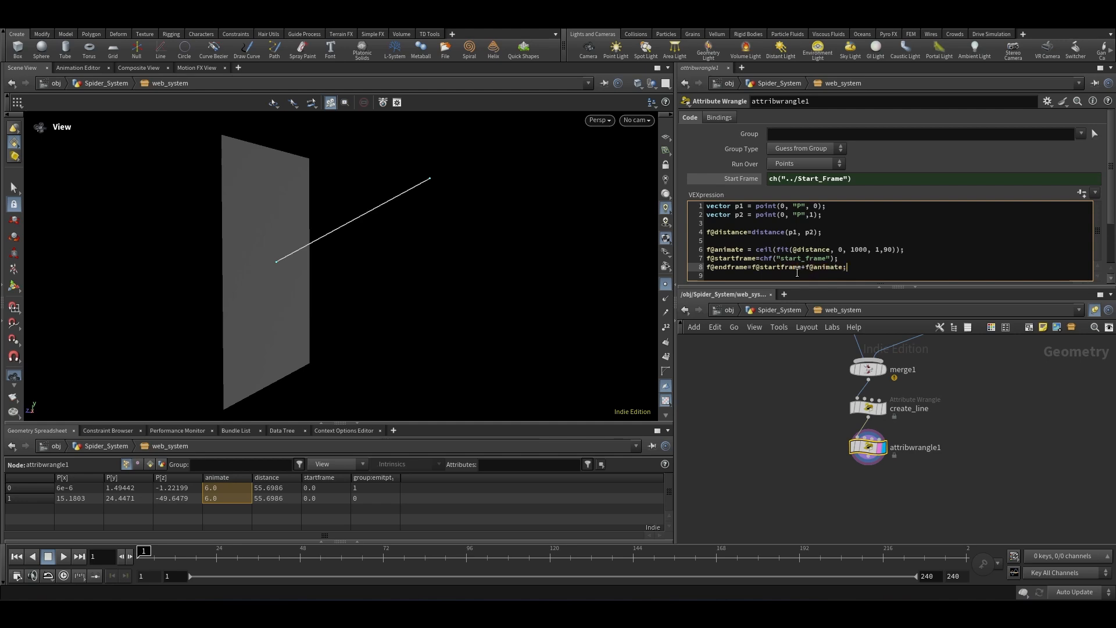
pyautogui.press('Return')
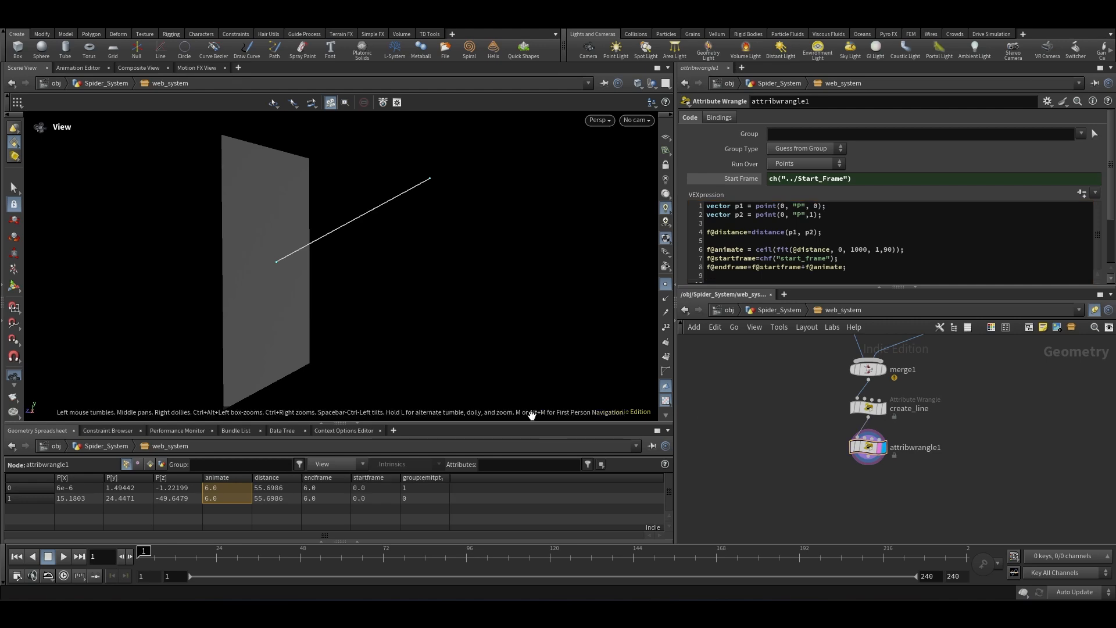
# Step: Set web_system's Start Frame to 30 at the subnetwork level, then return inside web_system
pyautogui.moveTo(380, 487); pyautogui.dragTo(375, 506)
pyautogui.moveTo(228, 487); pyautogui.dragTo(228, 499)
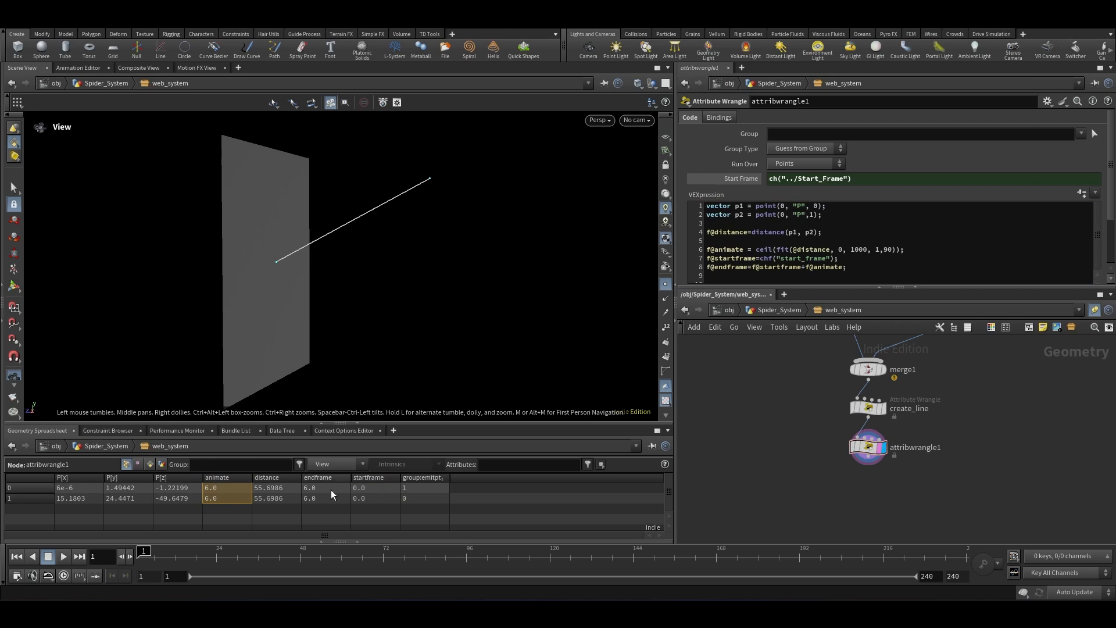
pyautogui.click(763, 312)
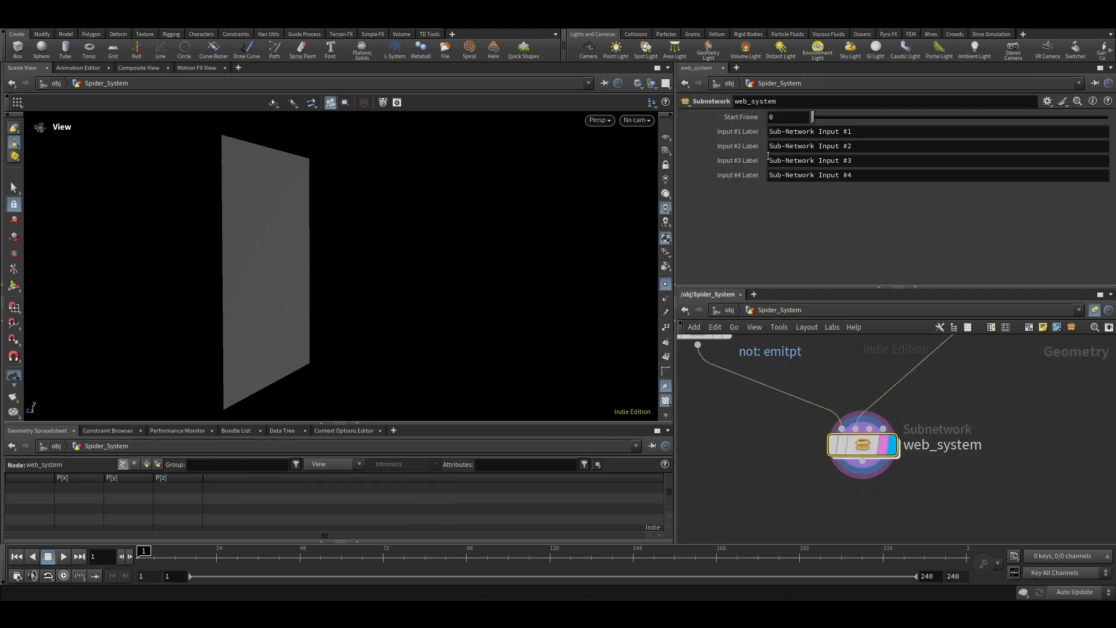
pyautogui.click(778, 117)
pyautogui.write('30')
pyautogui.press('Return')
pyautogui.doubleClick(863, 445)
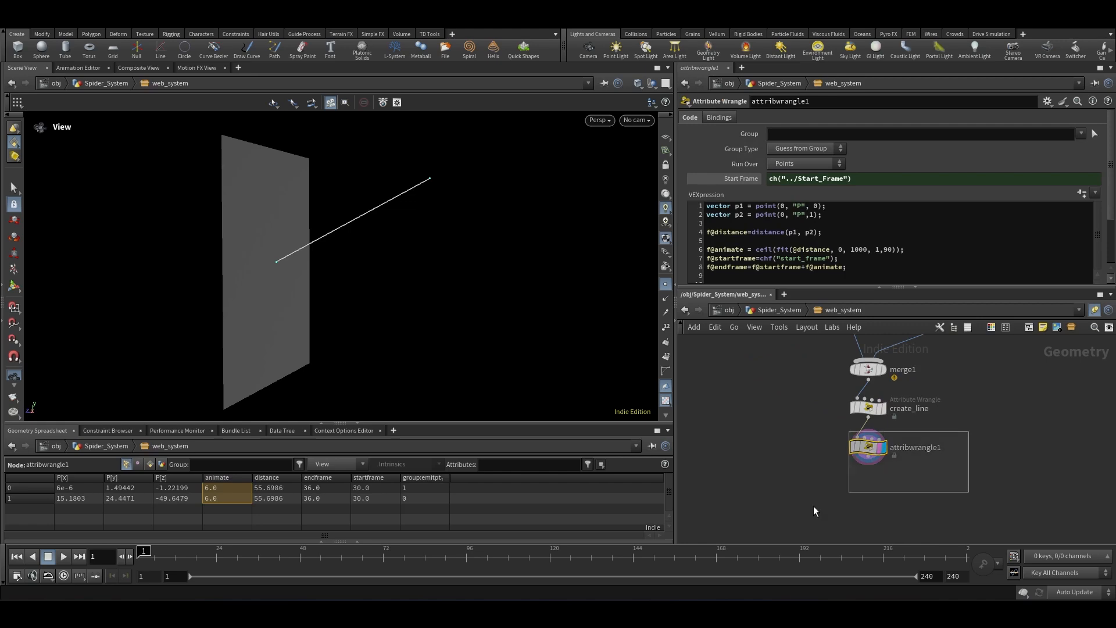
# Step: Inspect the animate, startframe and endframe attributes in the geometry spreadsheet
pyautogui.click(375, 487)
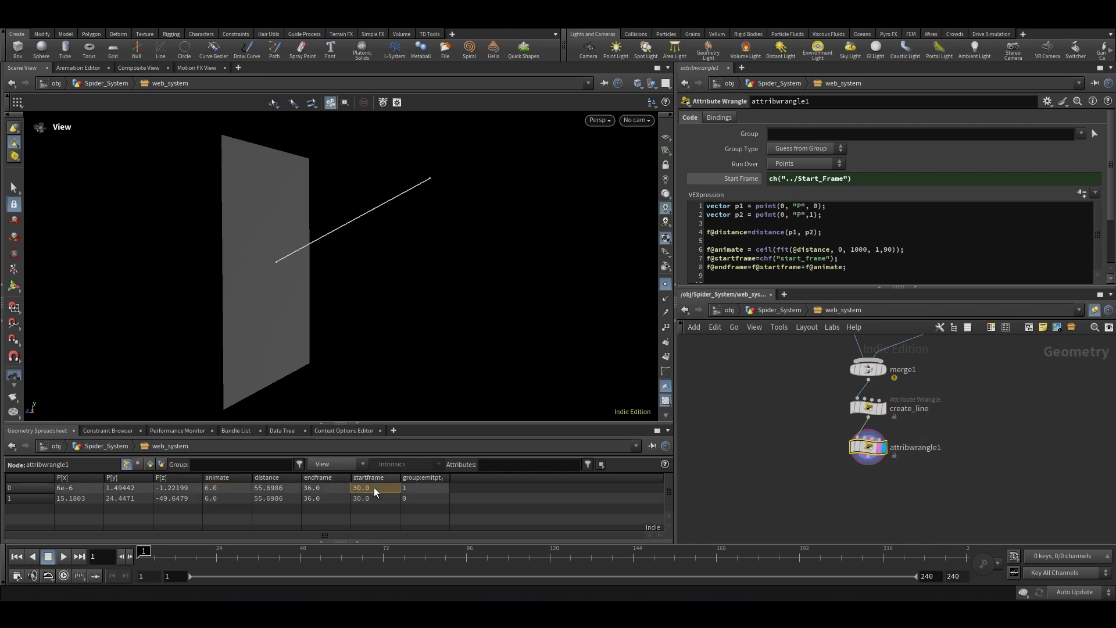
pyautogui.click(241, 488)
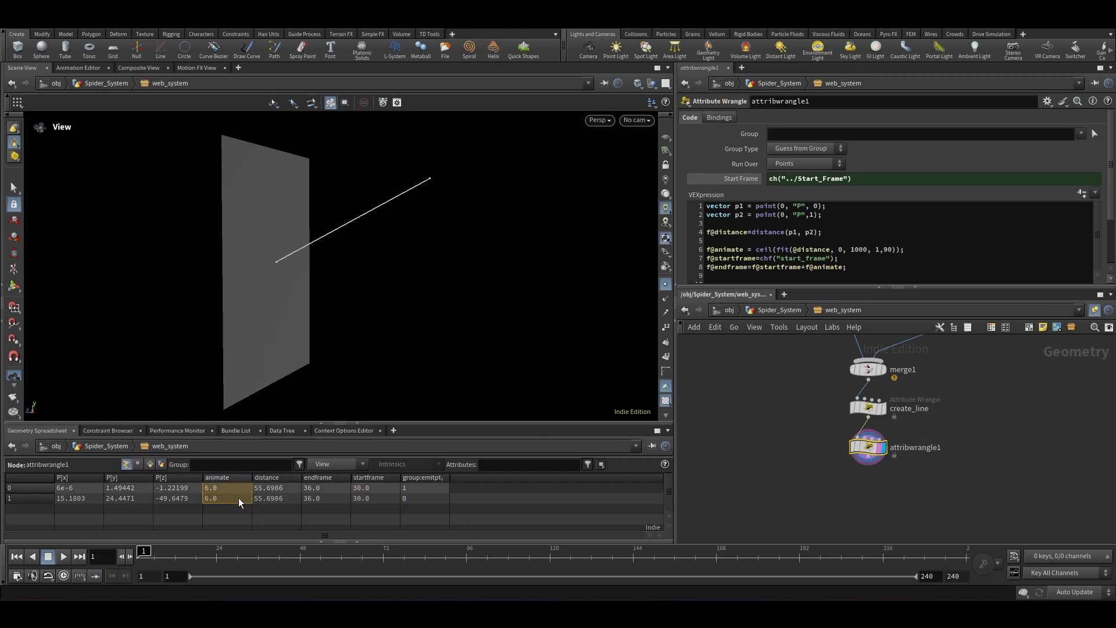
pyautogui.click(384, 493)
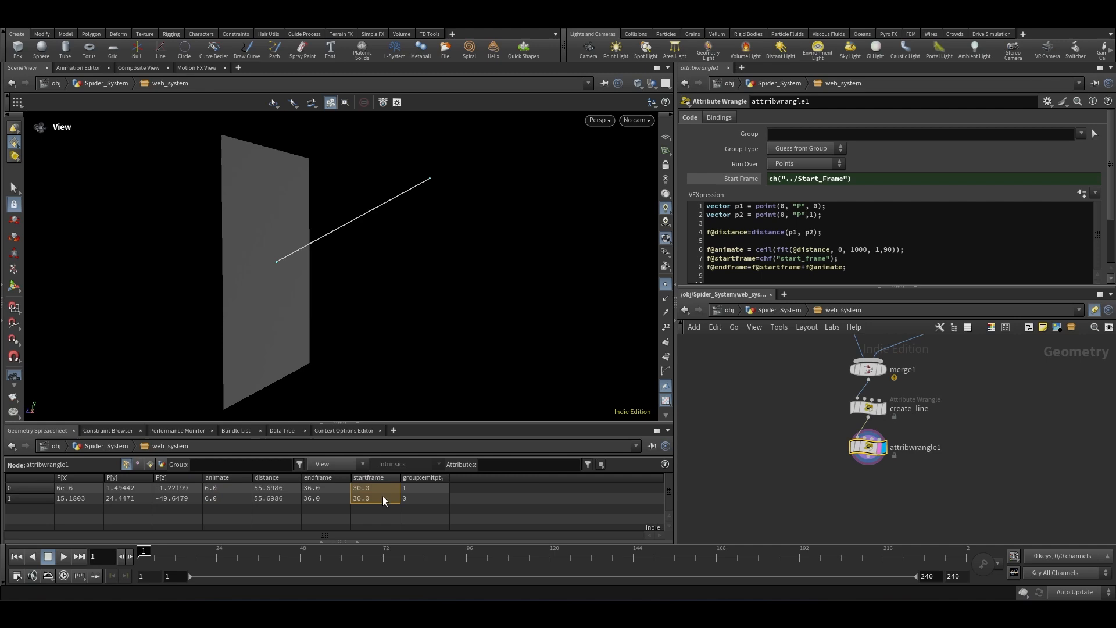
pyautogui.click(234, 488)
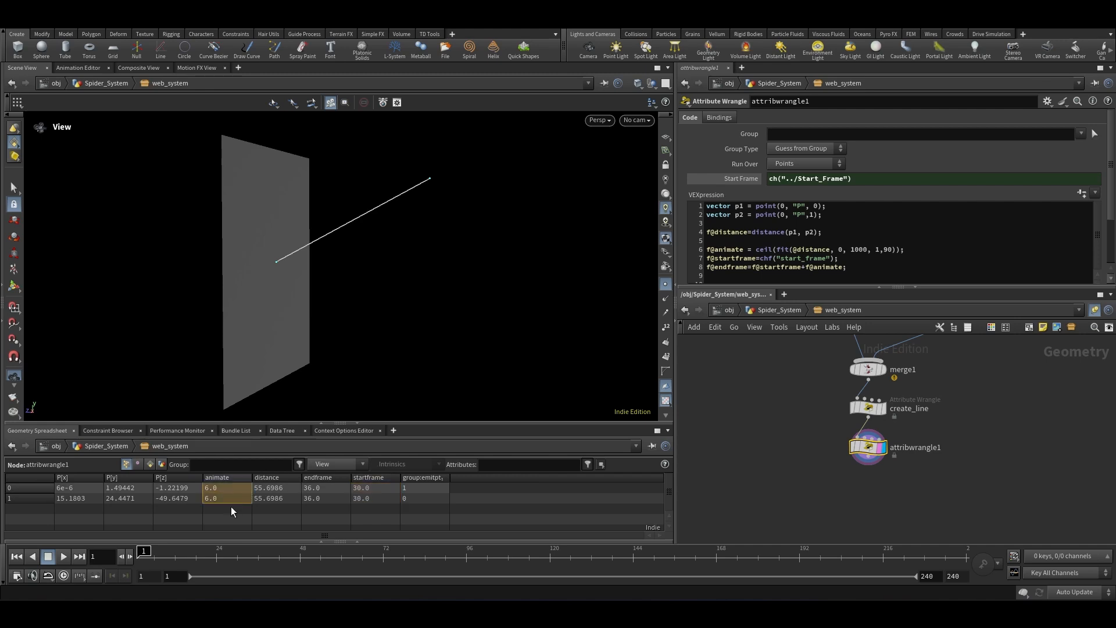
pyautogui.click(324, 494)
pyautogui.scroll(2, 954, 420)
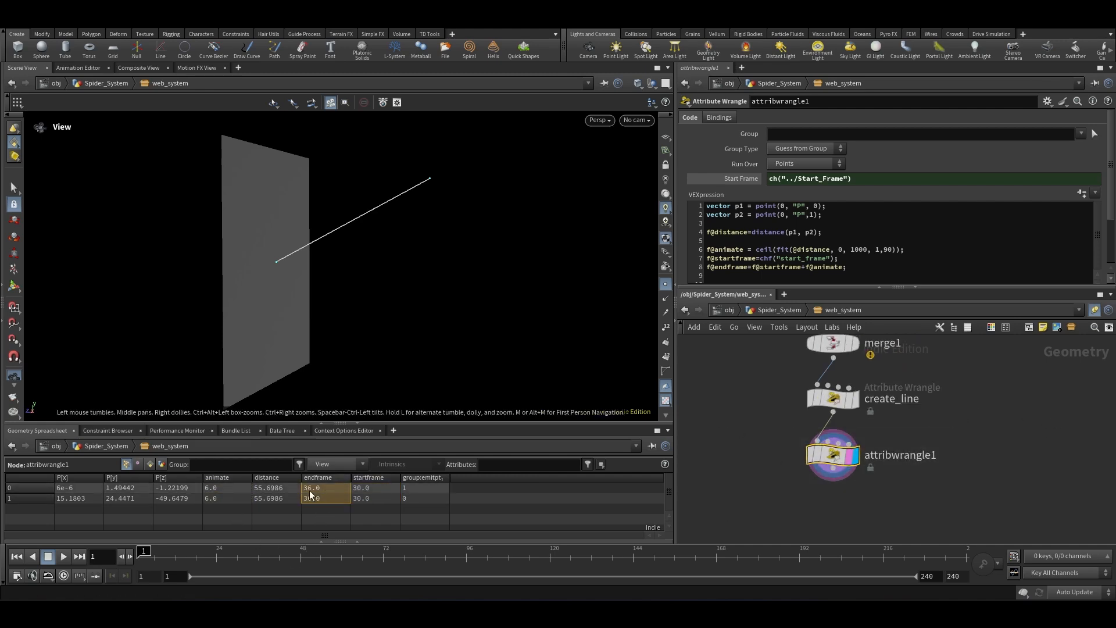
pyautogui.click(866, 271)
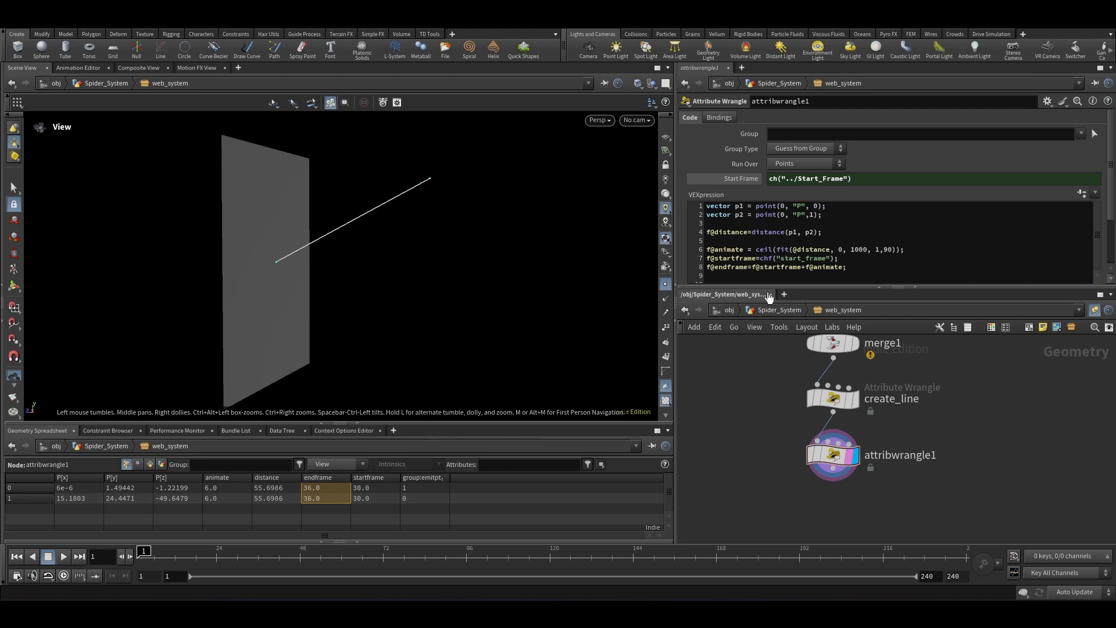
pyautogui.click(727, 275)
pyautogui.write('f@')
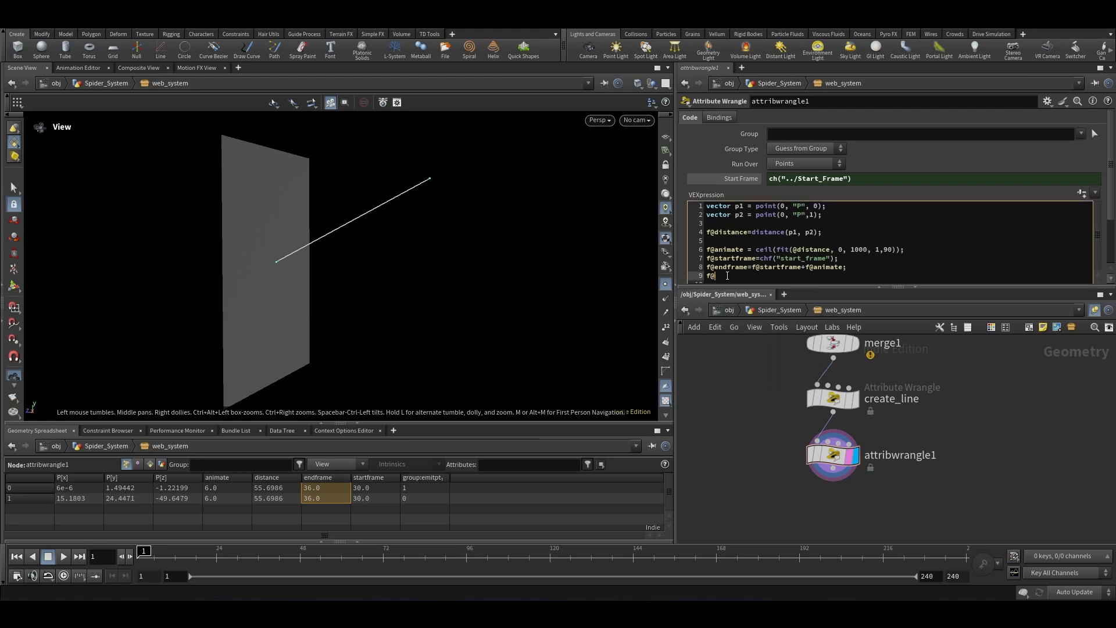
pyautogui.write('animtime = fit')
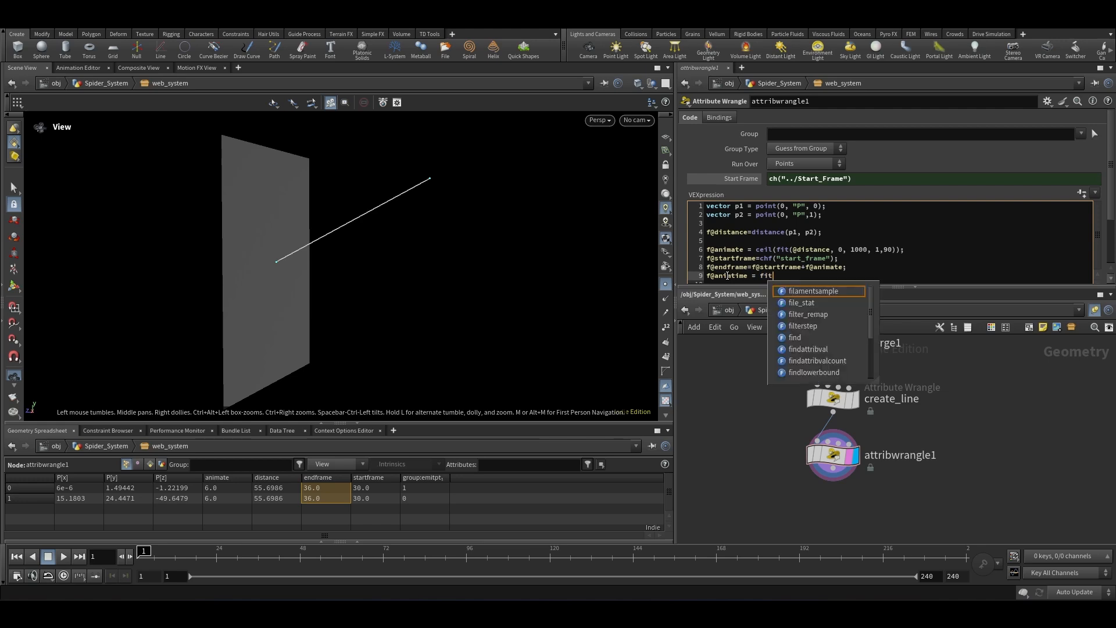
pyautogui.write('(@Frame, ')
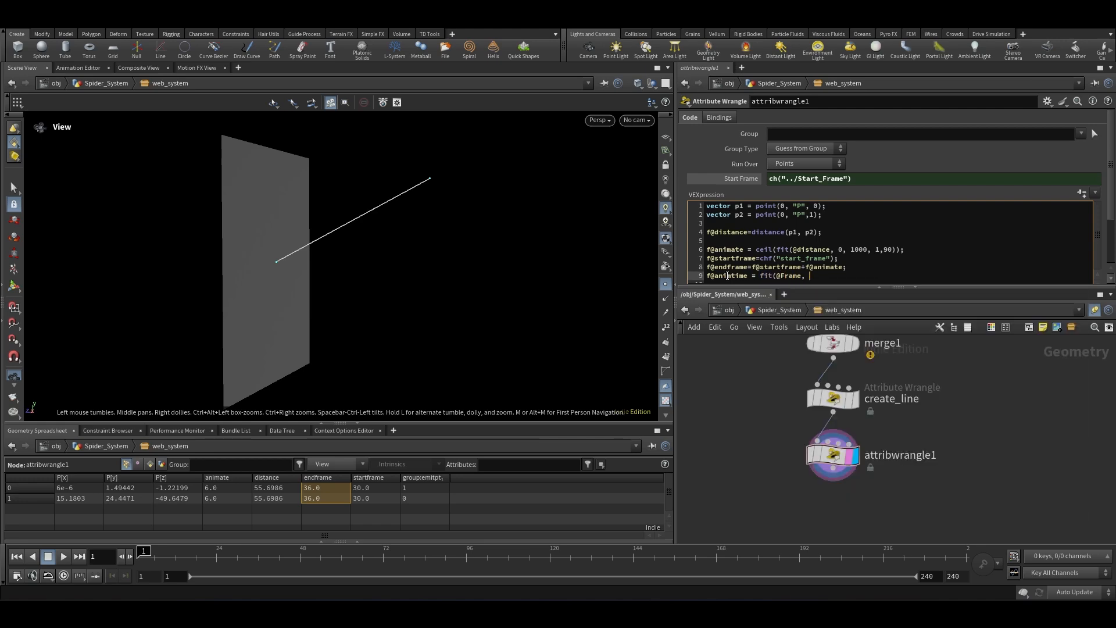
pyautogui.write('f@starttime, f@endtime, 0,1);')
pyautogui.click(990, 420)
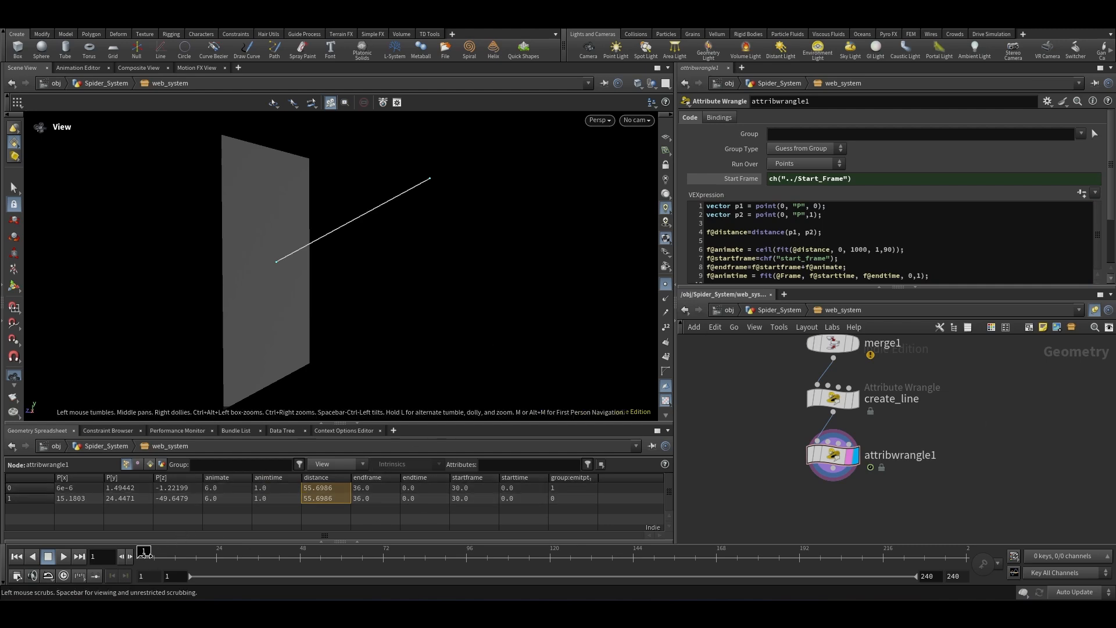
# Step: Change starttime and endtime in the animtime line to startframe and endframe
pyautogui.moveTo(145, 557); pyautogui.dragTo(307, 576)
pyautogui.scroll(-1, 915, 269)
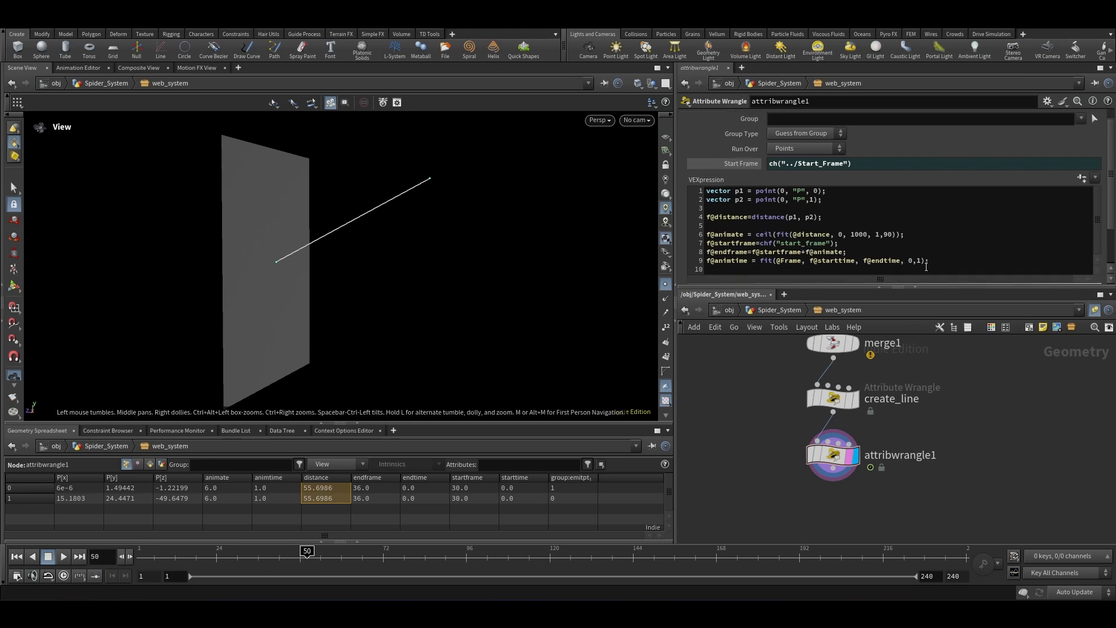
pyautogui.moveTo(856, 261); pyautogui.dragTo(841, 263)
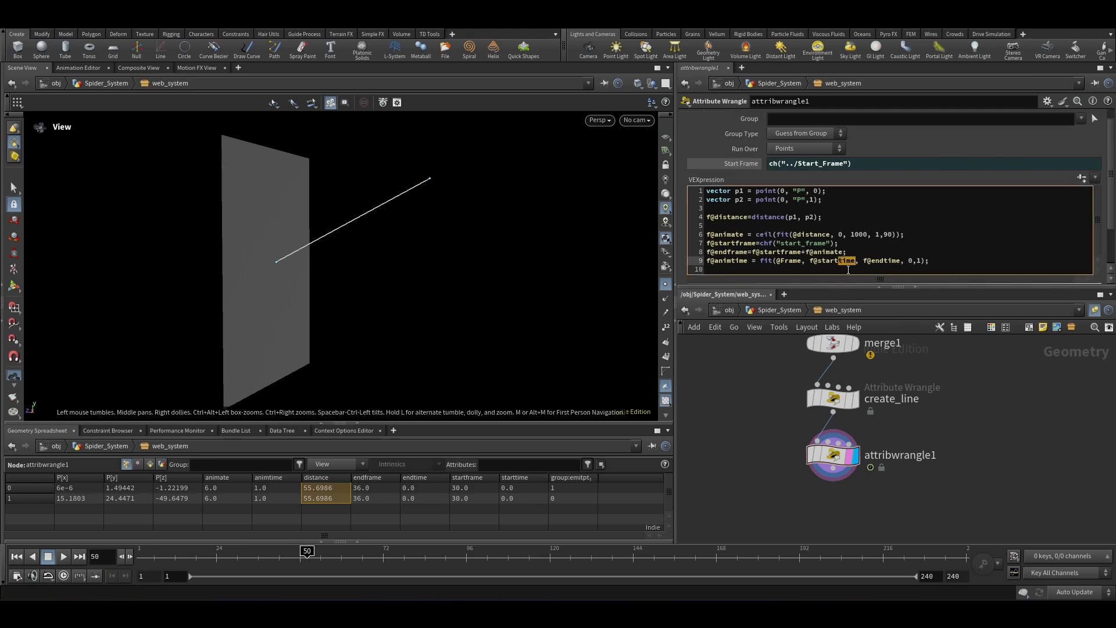
pyautogui.write('frame')
pyautogui.moveTo(905, 261); pyautogui.dragTo(887, 261)
pyautogui.write('frame')
pyautogui.click(721, 466)
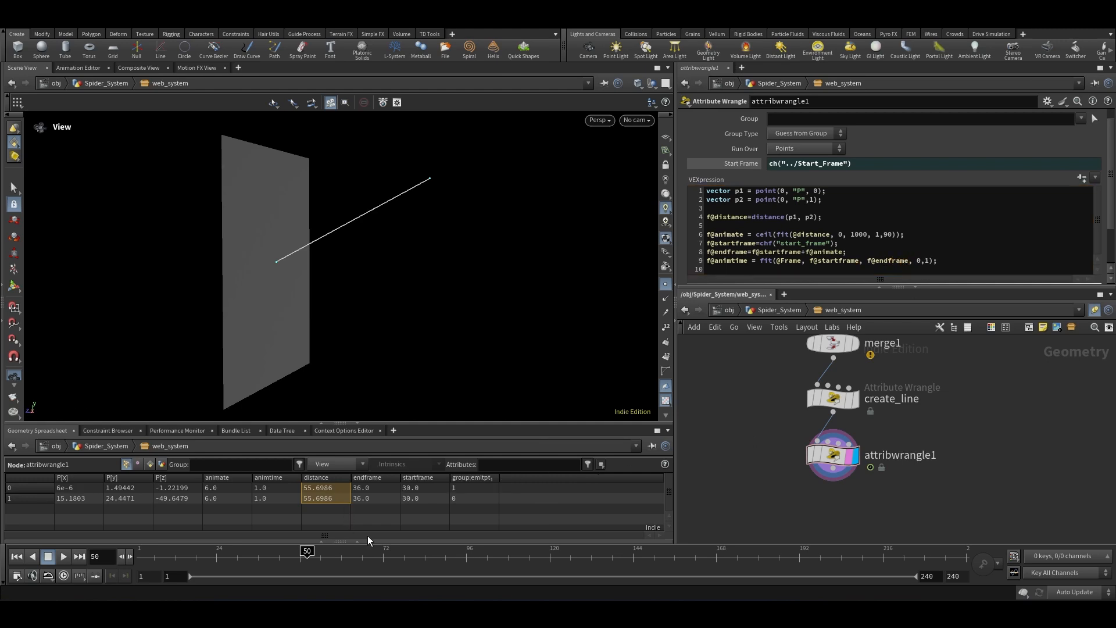
# Step: Scrub the timeline around frames 30 to 36 to examine the animtime attribute
pyautogui.click(279, 490)
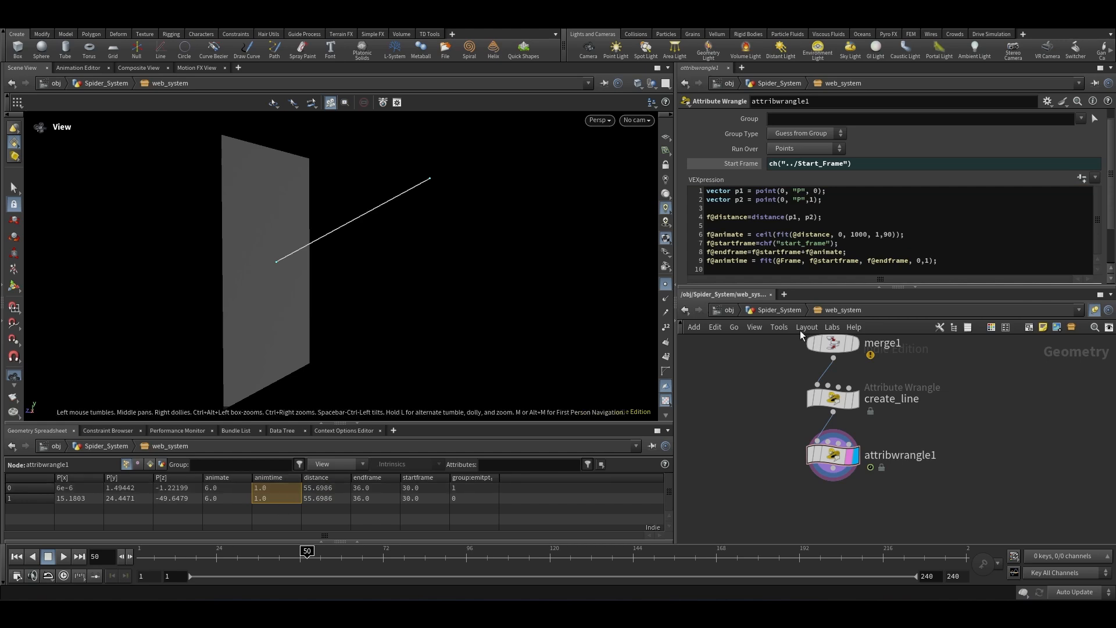
pyautogui.moveTo(307, 556); pyautogui.dragTo(234, 556)
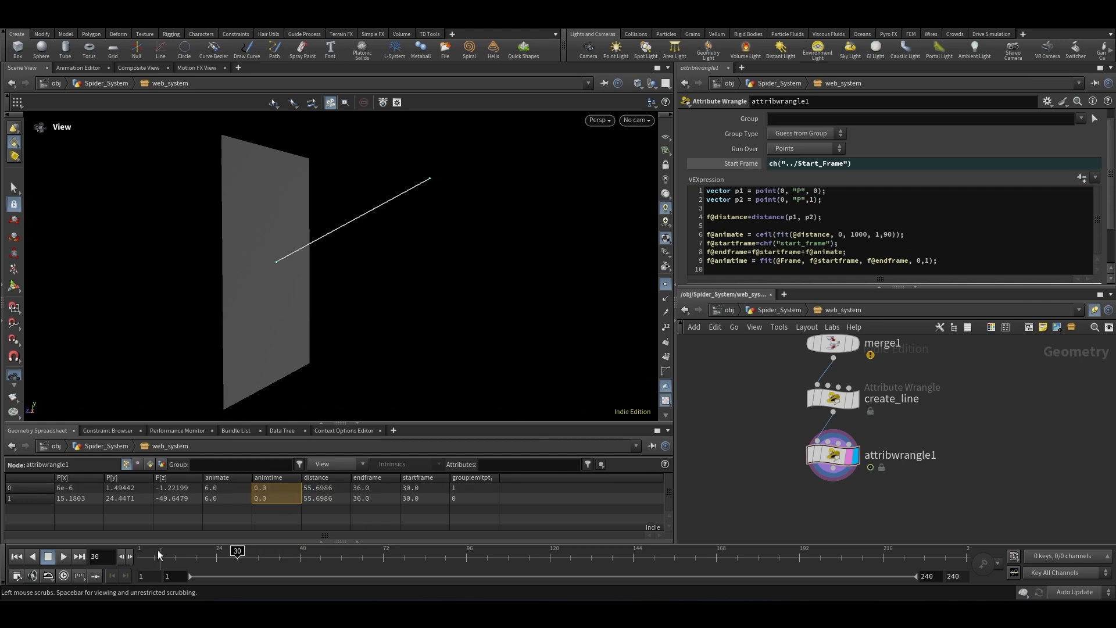
pyautogui.click(131, 557)
pyautogui.click(132, 557)
pyautogui.click(131, 556)
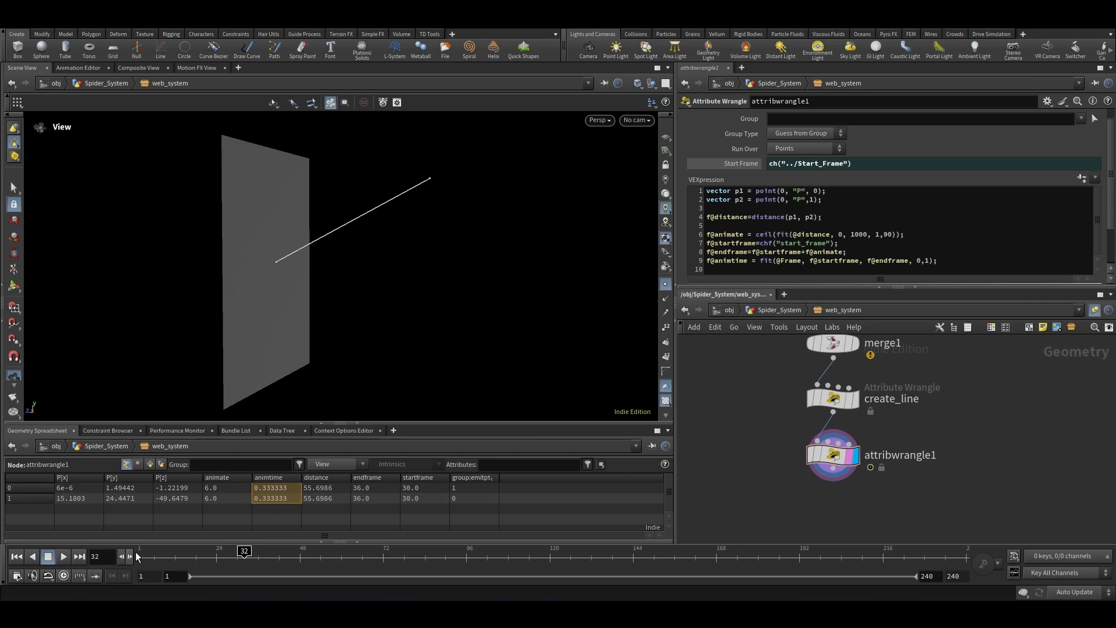
pyautogui.click(131, 555)
pyautogui.click(131, 556)
pyautogui.click(131, 555)
pyautogui.click(131, 555)
pyautogui.click(131, 556)
pyautogui.click(120, 557)
pyautogui.moveTo(233, 499); pyautogui.dragTo(228, 487)
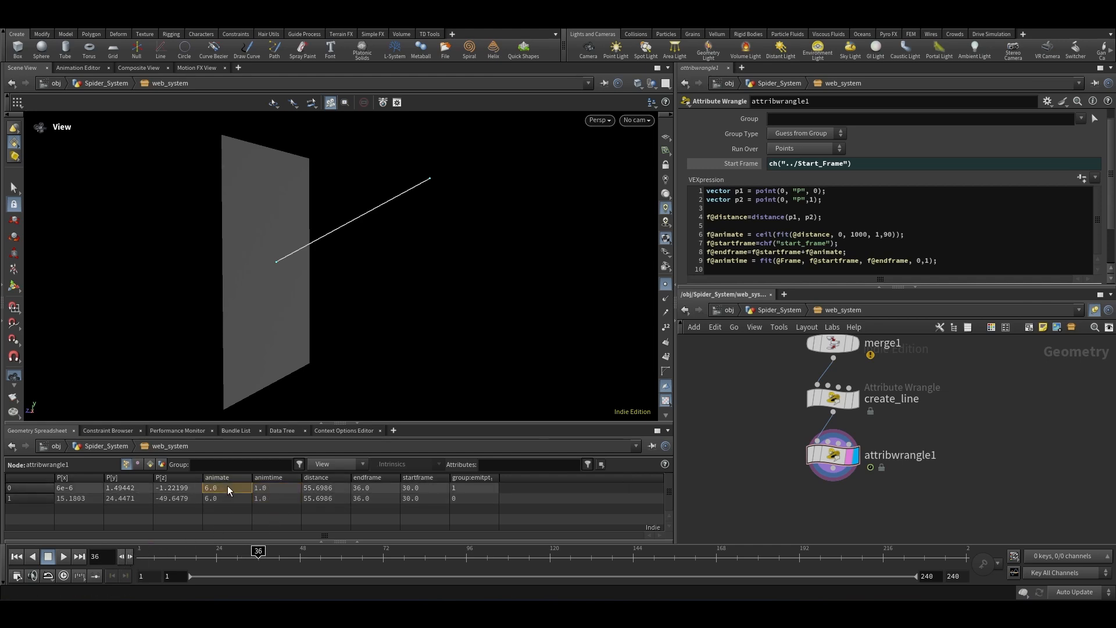
pyautogui.doubleClick(914, 458)
pyautogui.press('Escape')
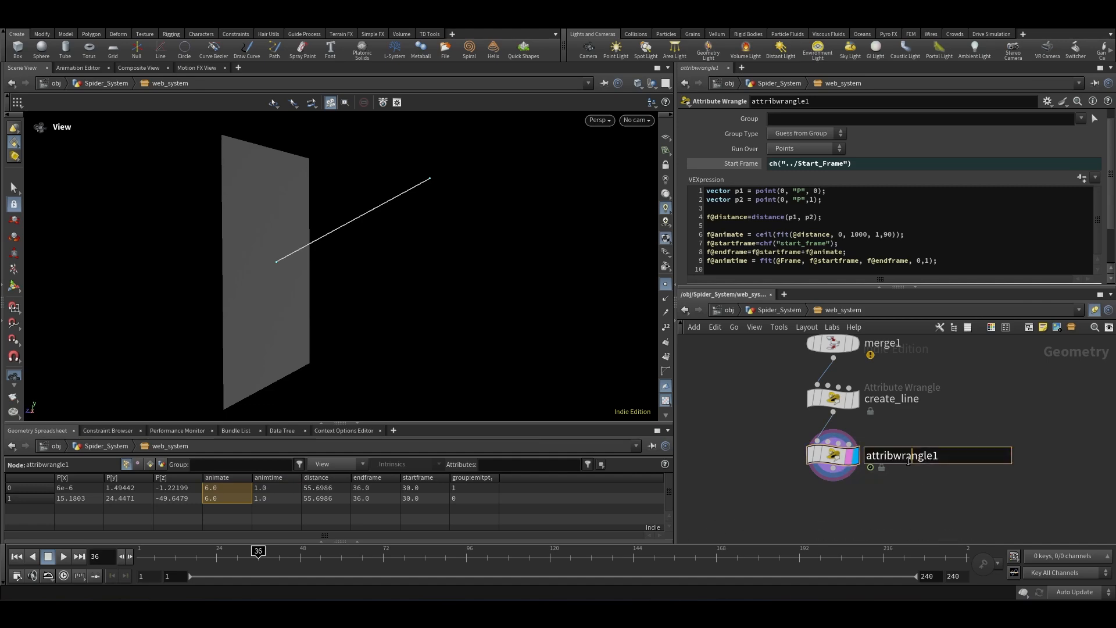
pyautogui.moveTo(932, 441); pyautogui.dragTo(936, 416, button='middle')
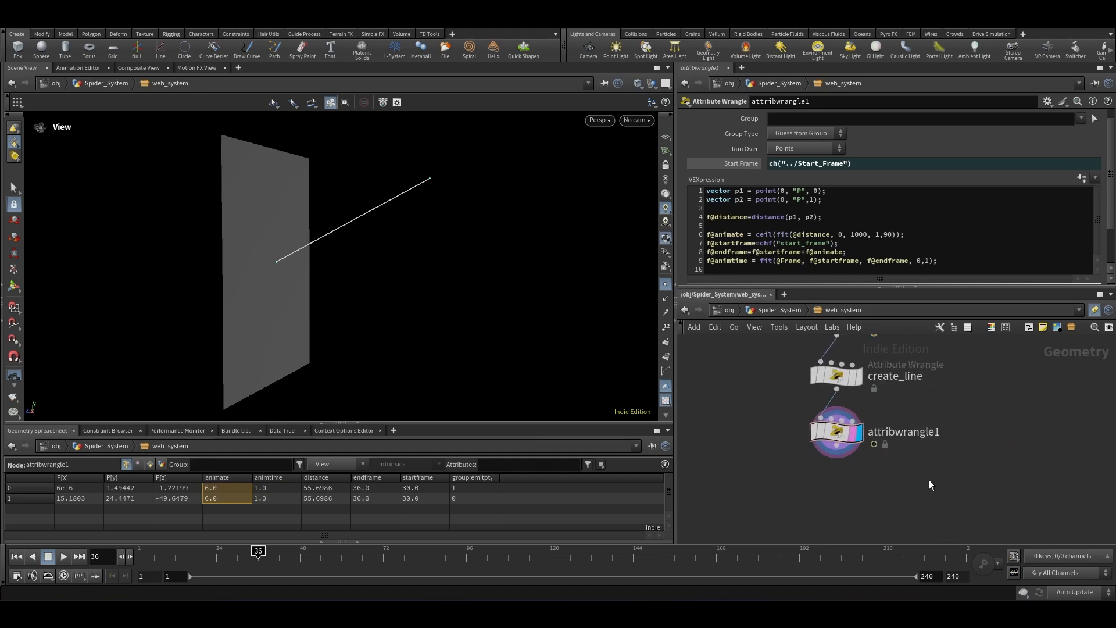
pyautogui.press('Tab')
pyautogui.write('at w')
pyautogui.press('Escape')
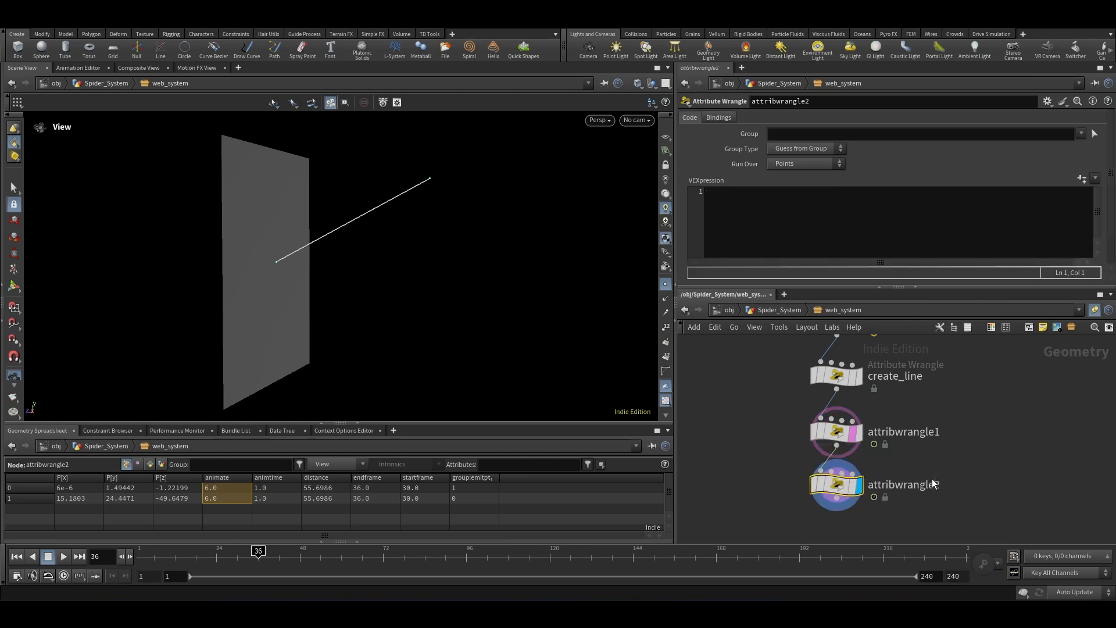
pyautogui.click(788, 523)
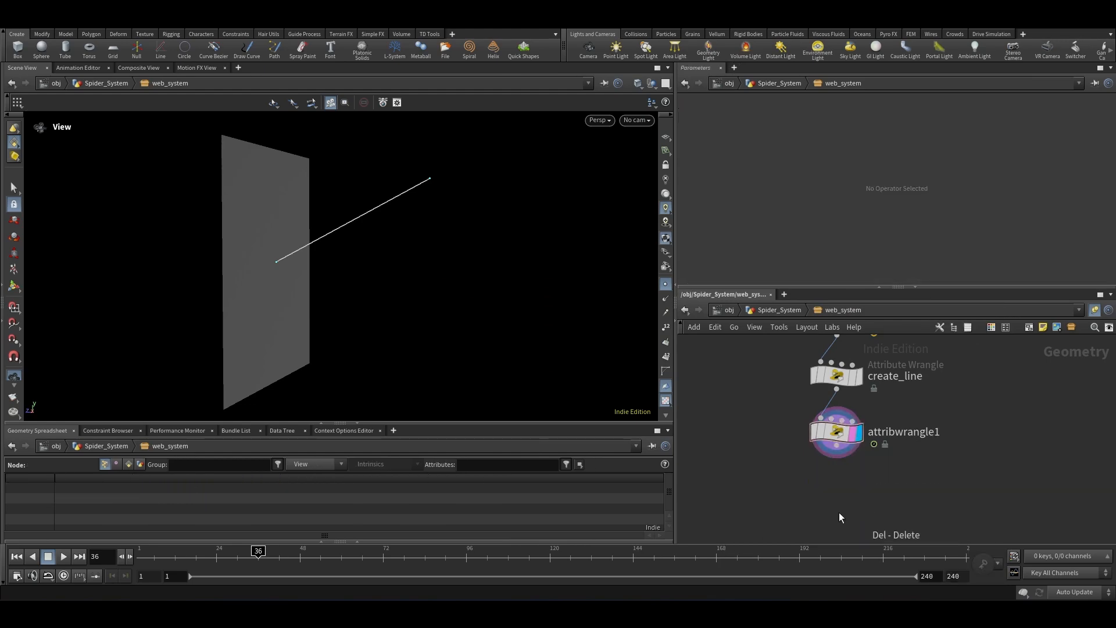
# Step: Add an Attribute Promote node below attribwrangle1 with New Class set to Detail
pyautogui.press('Tab')
pyautogui.write('at pro')
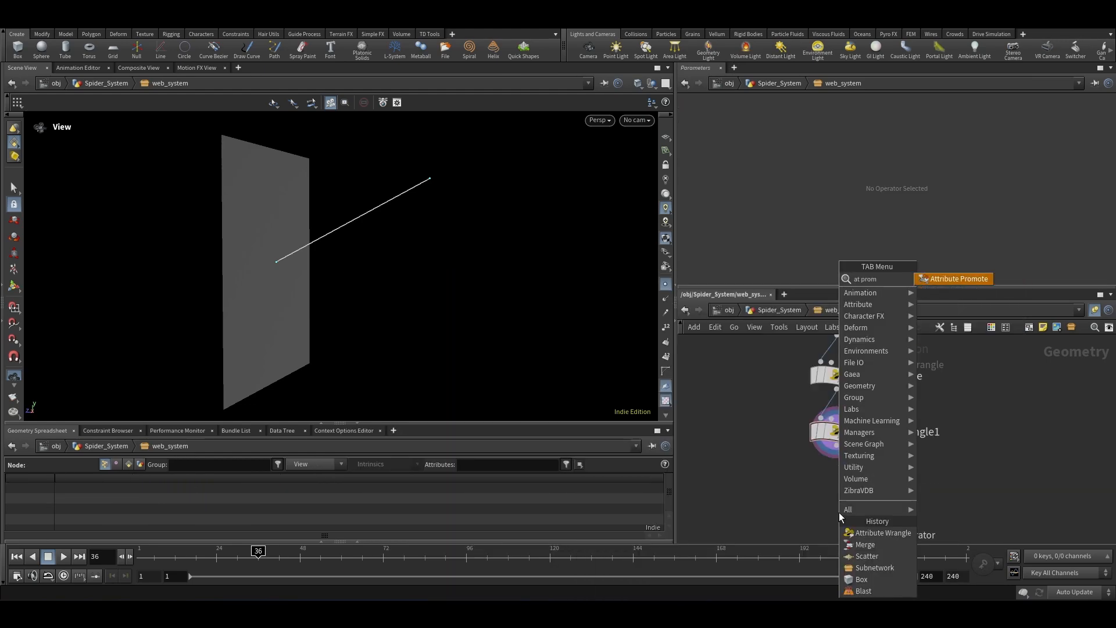
pyautogui.press('Return')
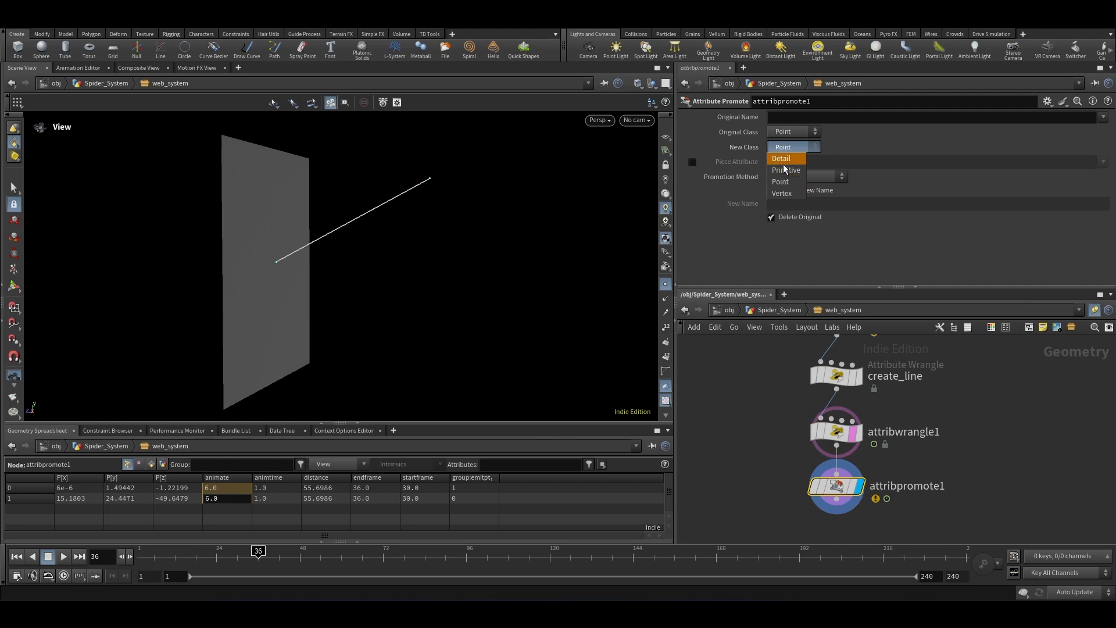
pyautogui.click(783, 162)
# Step: Set the promote's Original Name to animate animtime endframe startframe
pyautogui.click(1103, 116)
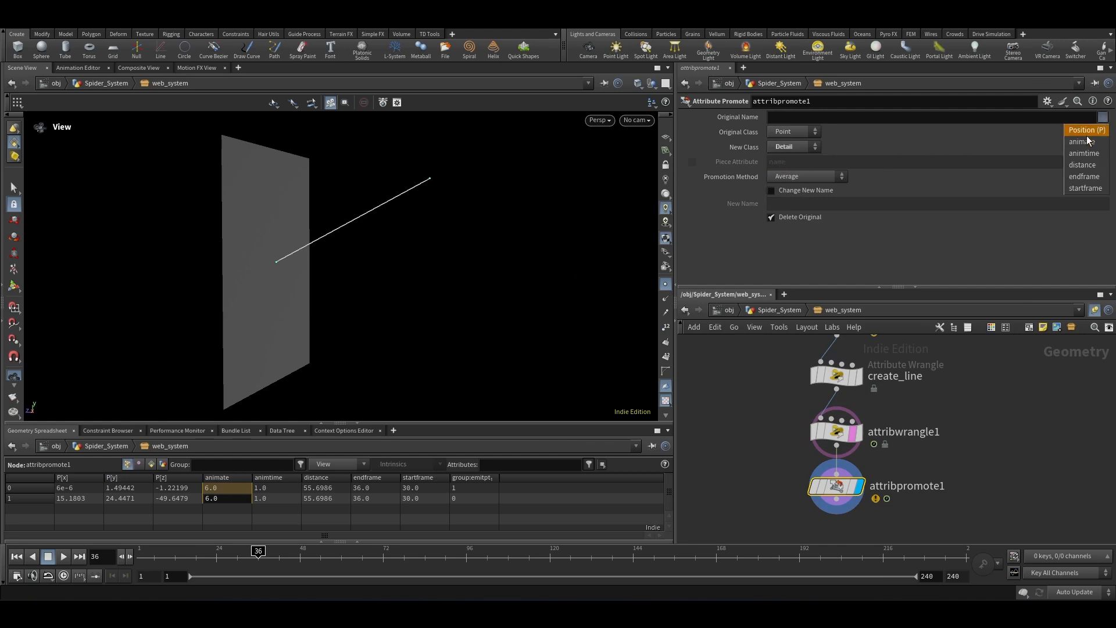
pyautogui.click(1087, 141)
pyautogui.click(1103, 118)
pyautogui.click(1082, 153)
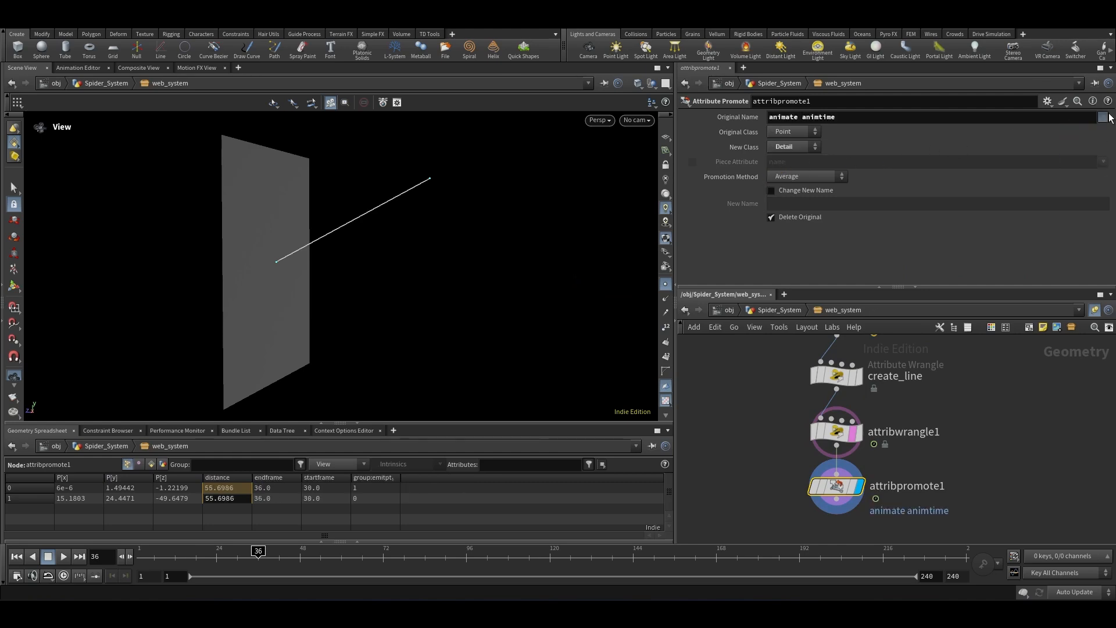
pyautogui.click(1102, 118)
pyautogui.click(1084, 176)
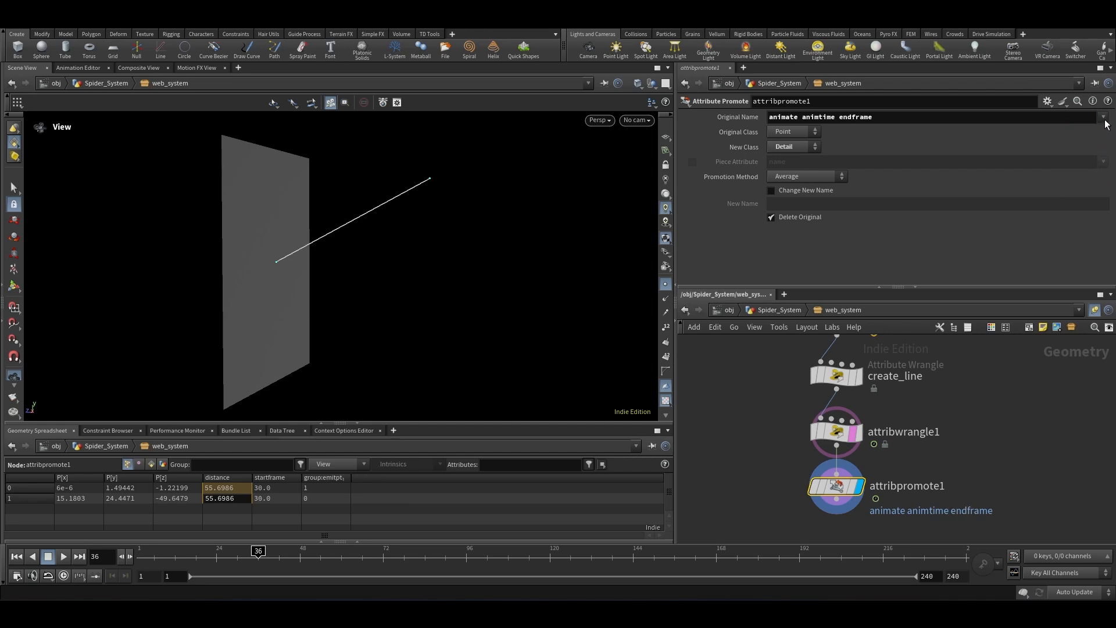
pyautogui.click(1102, 118)
pyautogui.click(1086, 187)
# Step: Connect a new Null node to the output of attribpromote1
pyautogui.scroll(3, 872, 436)
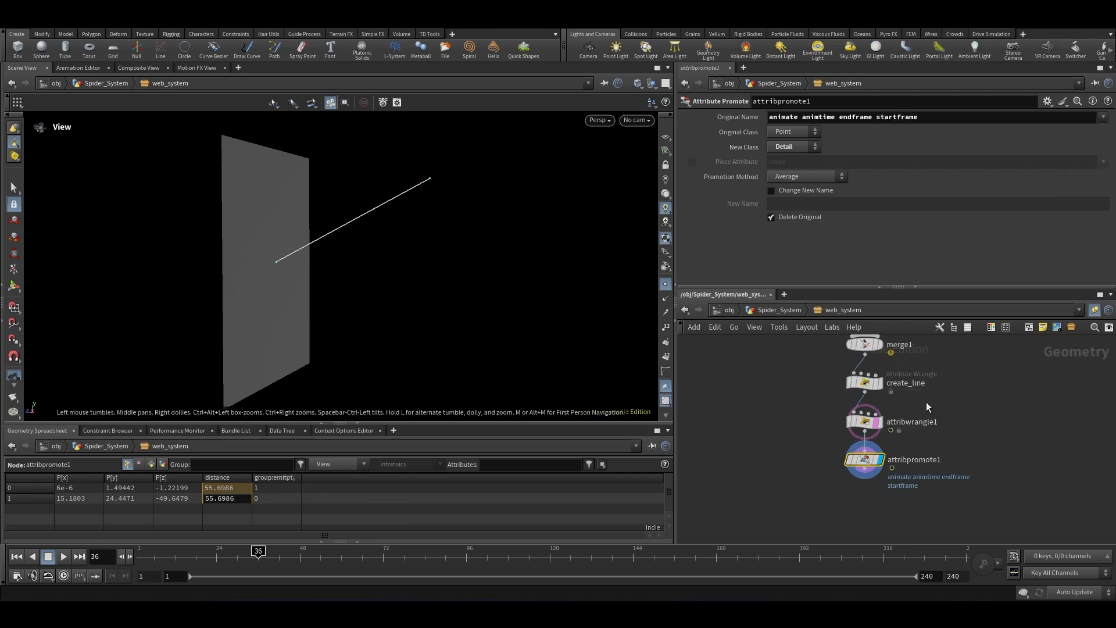
pyautogui.click(860, 454)
pyautogui.scroll(-4, 876, 486)
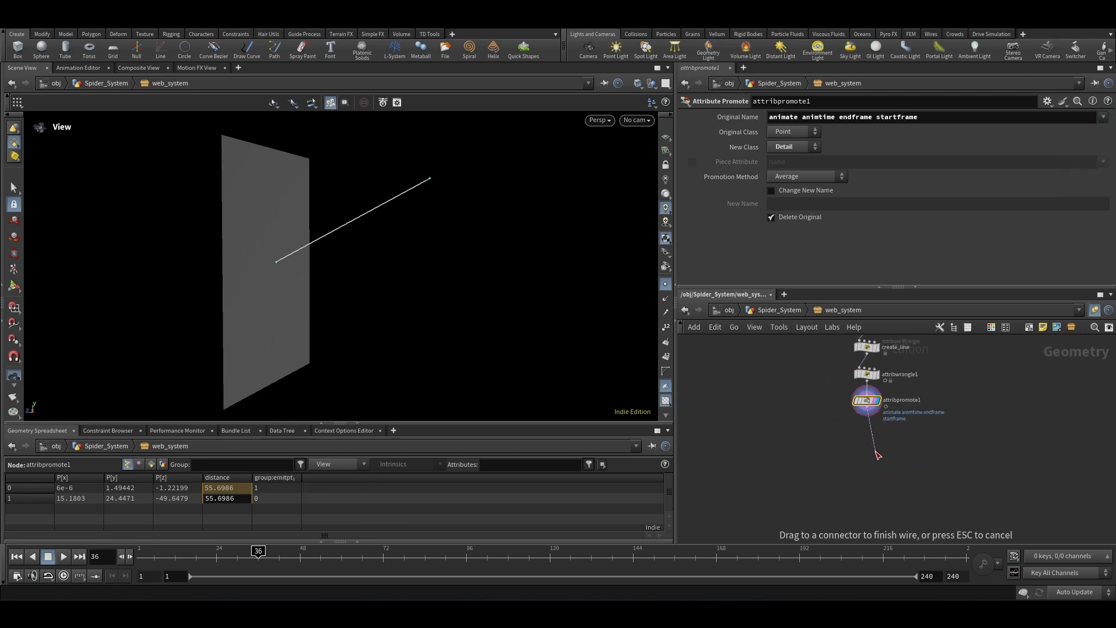
pyautogui.press('Tab')
pyautogui.write('null')
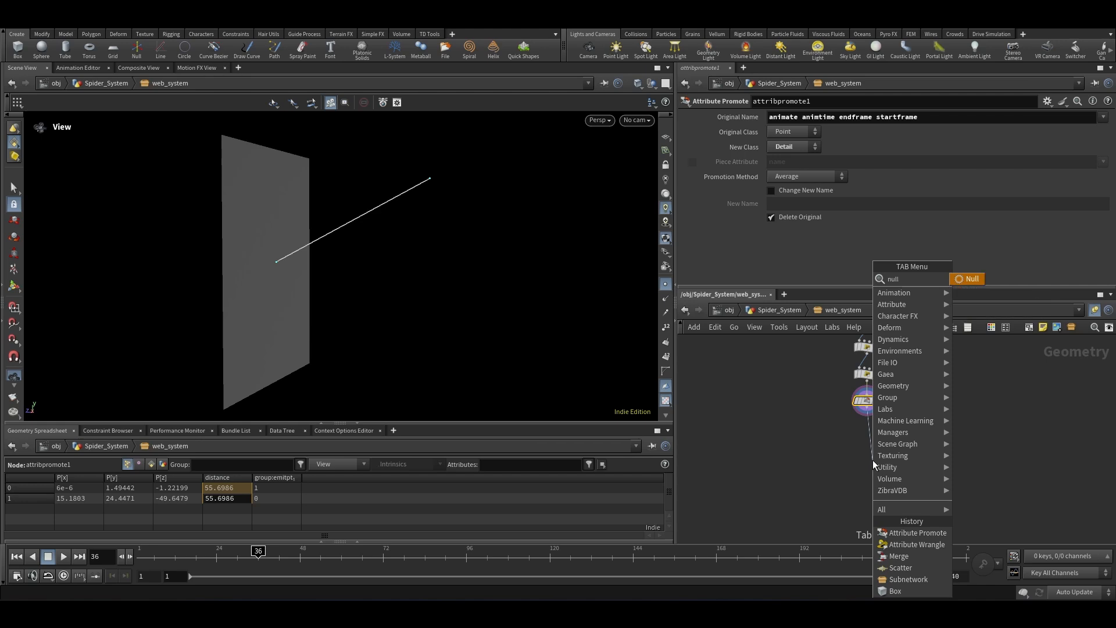
pyautogui.press('Return')
pyautogui.click(874, 460)
pyautogui.scroll(2, 888, 456)
# Step: Rename the Null node to out_attrib
pyautogui.doubleClick(890, 459)
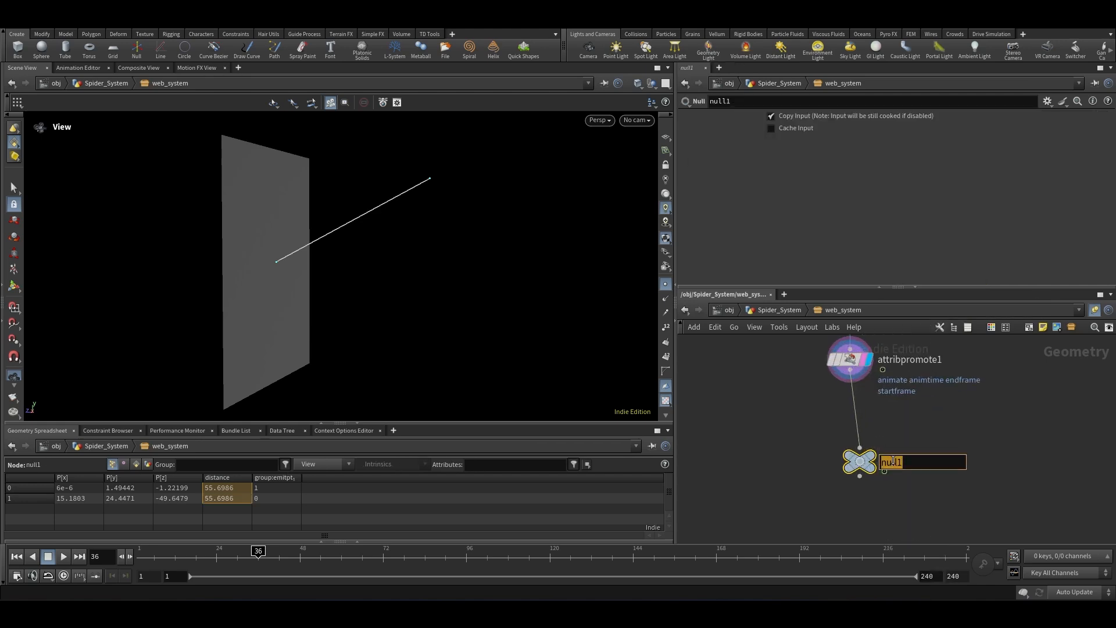
pyautogui.write('out_attrib')
pyautogui.press('Return')
# Step: Rename the Null node to attrib
pyautogui.scroll(2, 893, 459)
pyautogui.doubleClick(902, 463)
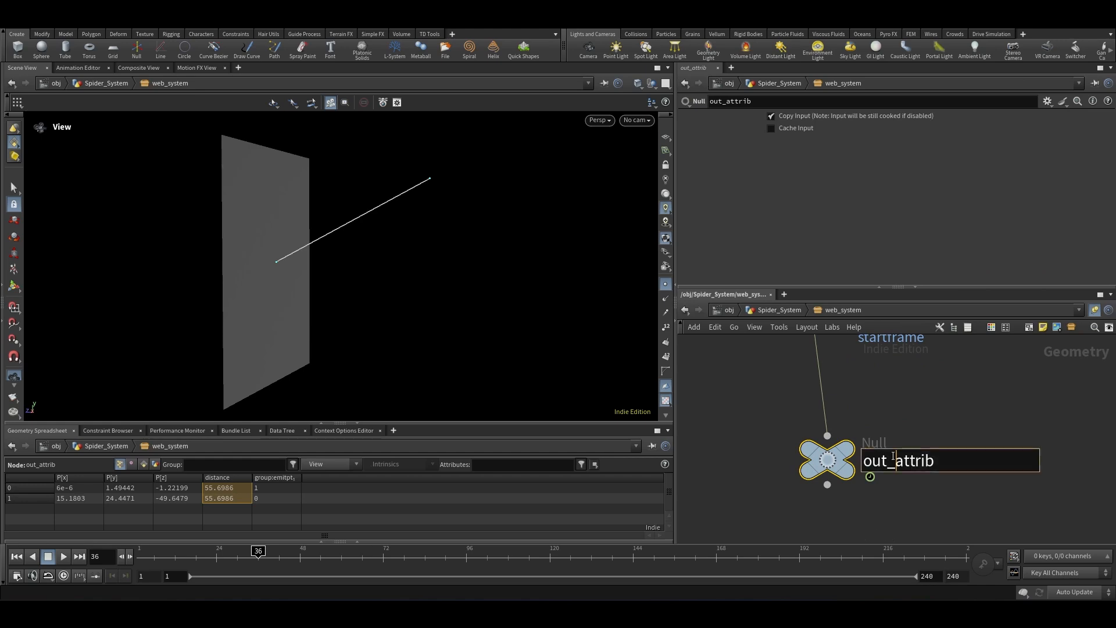
pyautogui.click(895, 461)
pyautogui.press('BackSpace')
pyautogui.press('BackSpace')
pyautogui.press('BackSpace')
pyautogui.press('BackSpace')
pyautogui.press('Return')
pyautogui.scroll(-4, 970, 459)
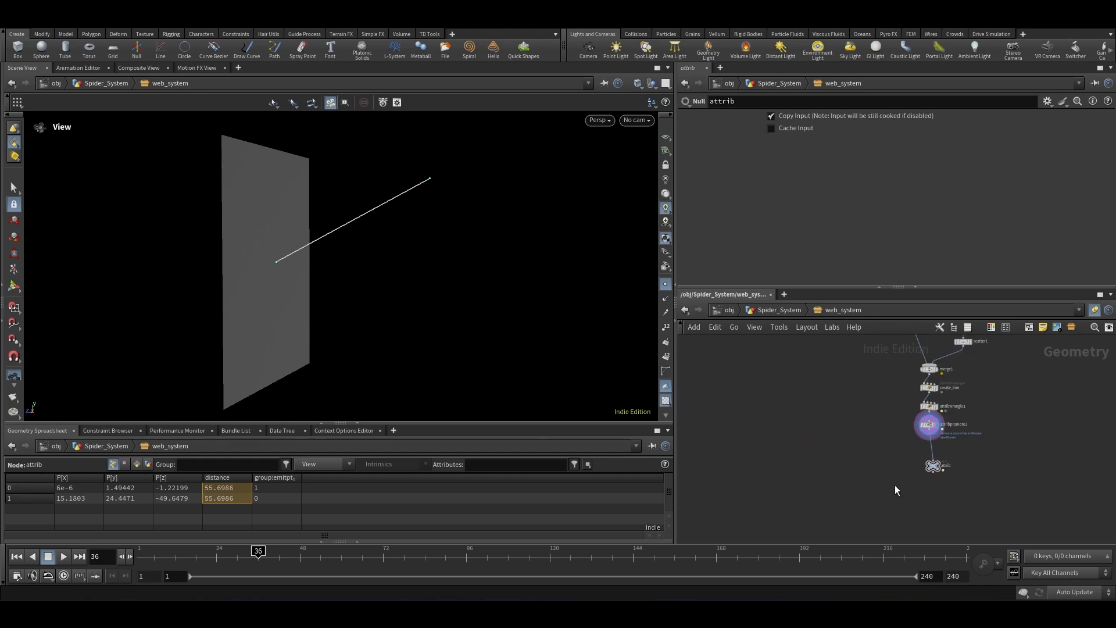
# Step: Rearrange the network, moving the attribwrangle, attribpromote and attrib nodes off to the right of create_line
pyautogui.moveTo(974, 507); pyautogui.dragTo(910, 386)
pyautogui.scroll(-4, 757, 400)
pyautogui.scroll(5, 788, 406)
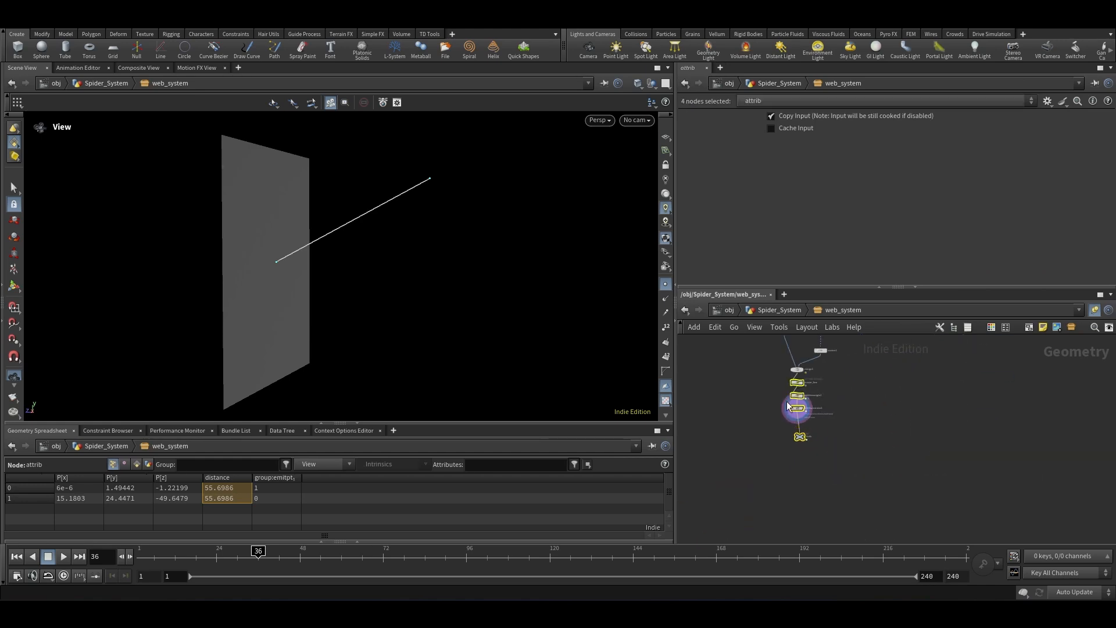
pyautogui.click(767, 380)
pyautogui.moveTo(844, 403); pyautogui.dragTo(859, 431)
pyautogui.moveTo(889, 378); pyautogui.dragTo(813, 474)
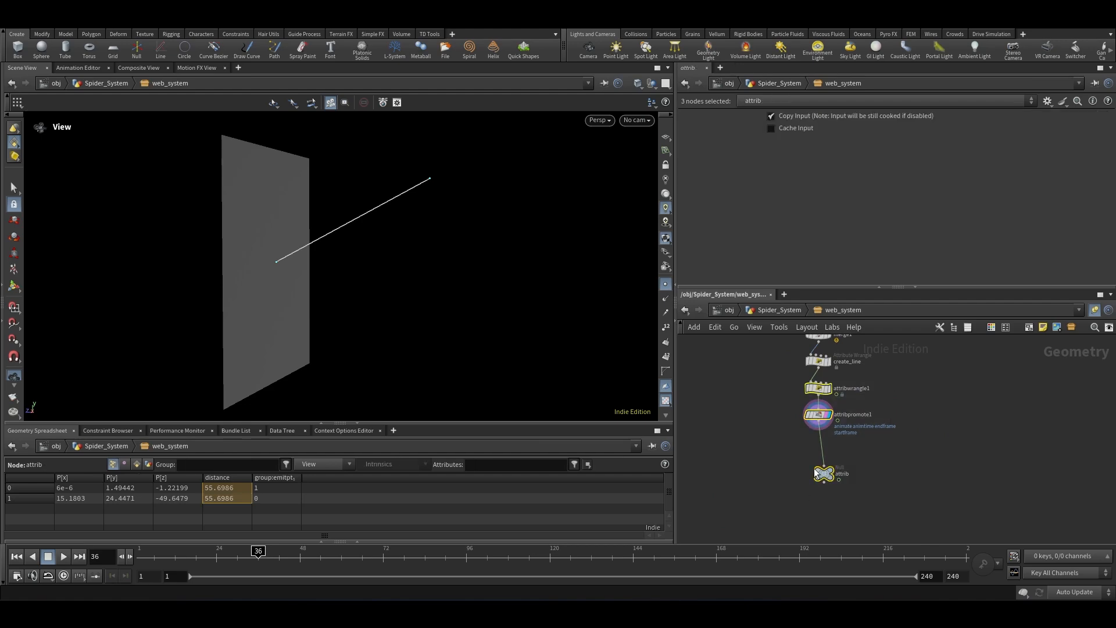
pyautogui.moveTo(819, 391); pyautogui.dragTo(943, 394)
pyautogui.click(808, 448)
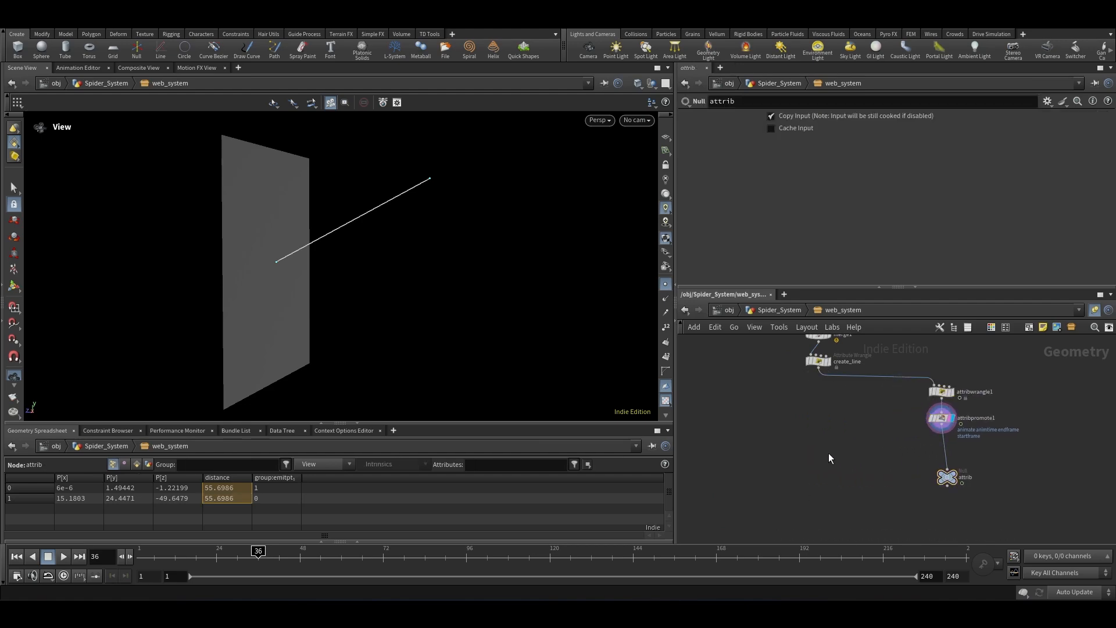
# Step: Add a Carve node fed by create_line and make it the displayed node
pyautogui.press('Tab')
pyautogui.write('carve')
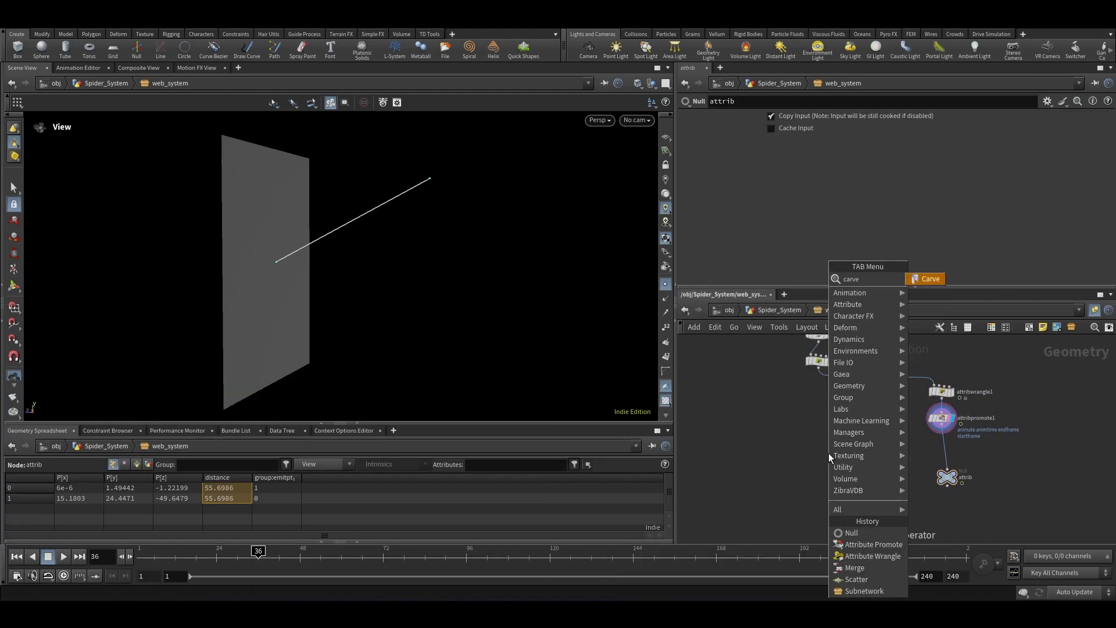
pyautogui.press('Return')
pyautogui.click(818, 431)
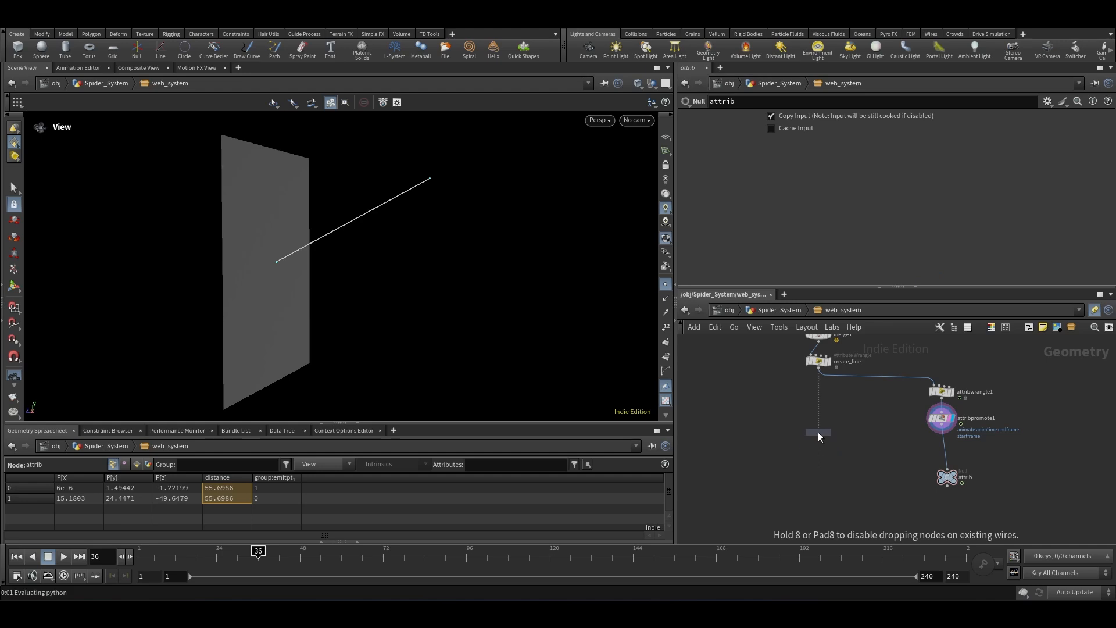
pyautogui.scroll(3, 807, 400)
pyautogui.moveTo(828, 344); pyautogui.dragTo(827, 442)
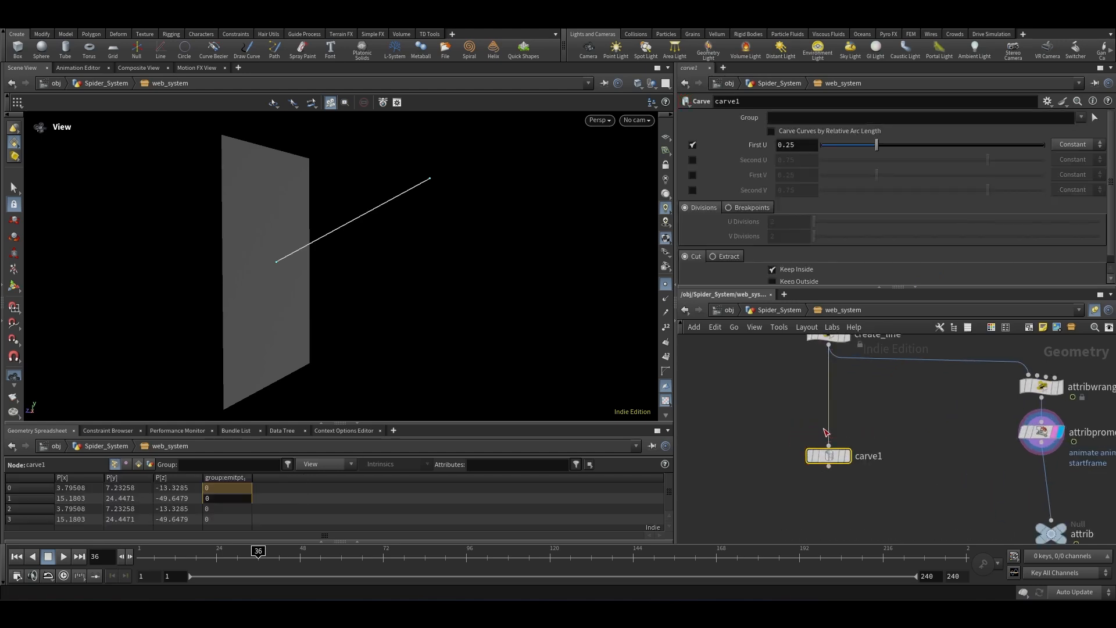
pyautogui.click(847, 456)
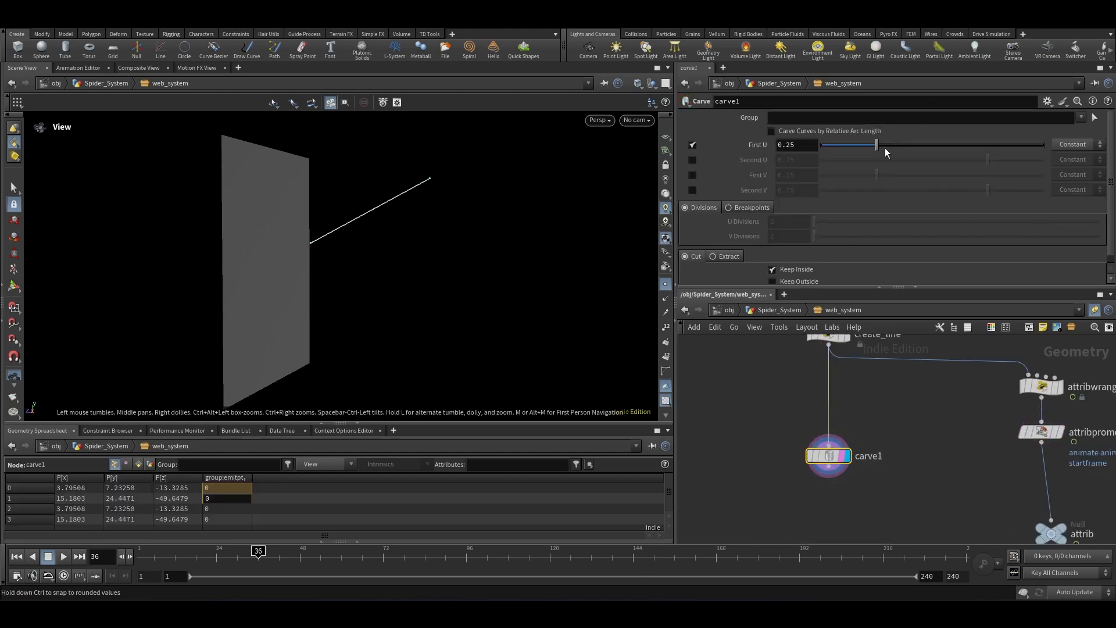
# Step: Set the carve's First U to 0 and enable its Second U
pyautogui.moveTo(877, 145); pyautogui.dragTo(797, 150)
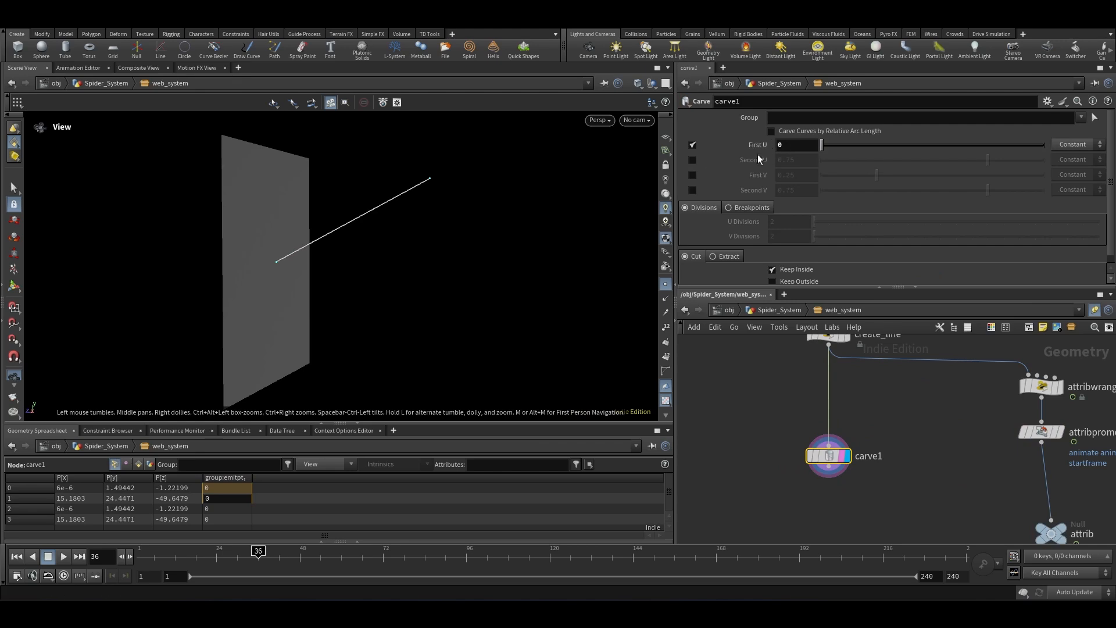
pyautogui.click(691, 161)
pyautogui.moveTo(985, 166); pyautogui.dragTo(1087, 167)
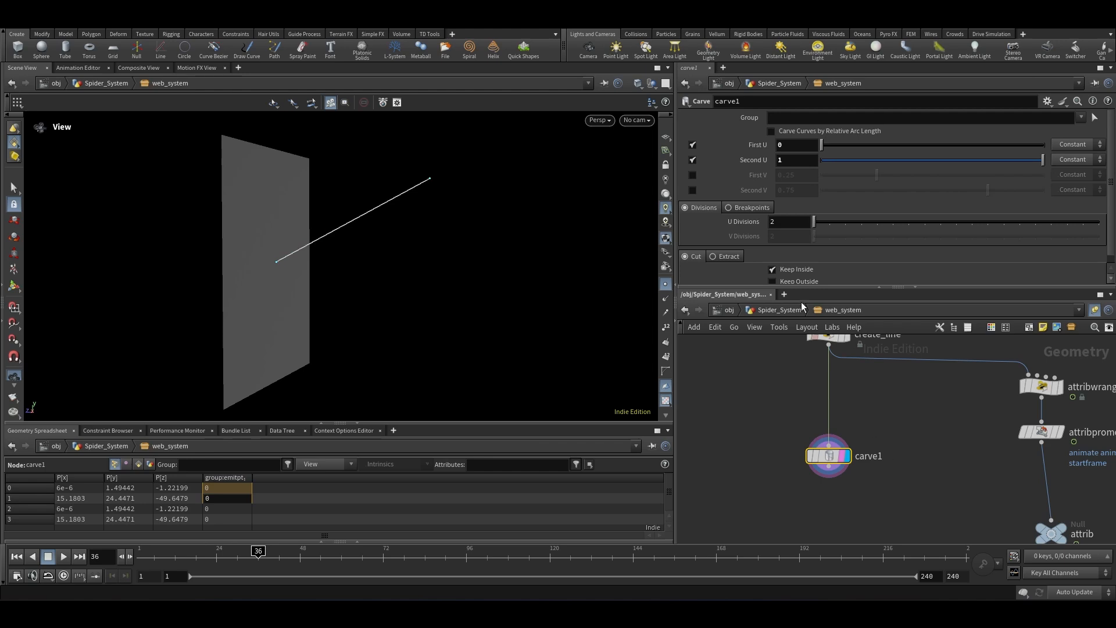
# Step: Set the carve's Second U to the expression detail("../attrib", "animtime",0) and scrub the timeline to check it
pyautogui.write('detail(')
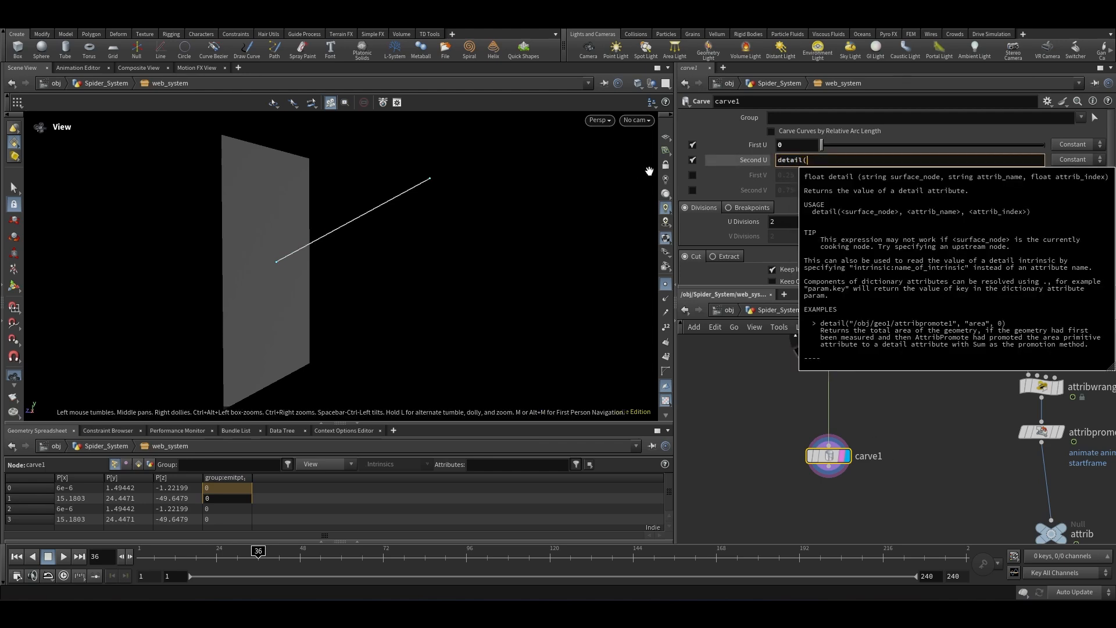
pyautogui.write('"../a')
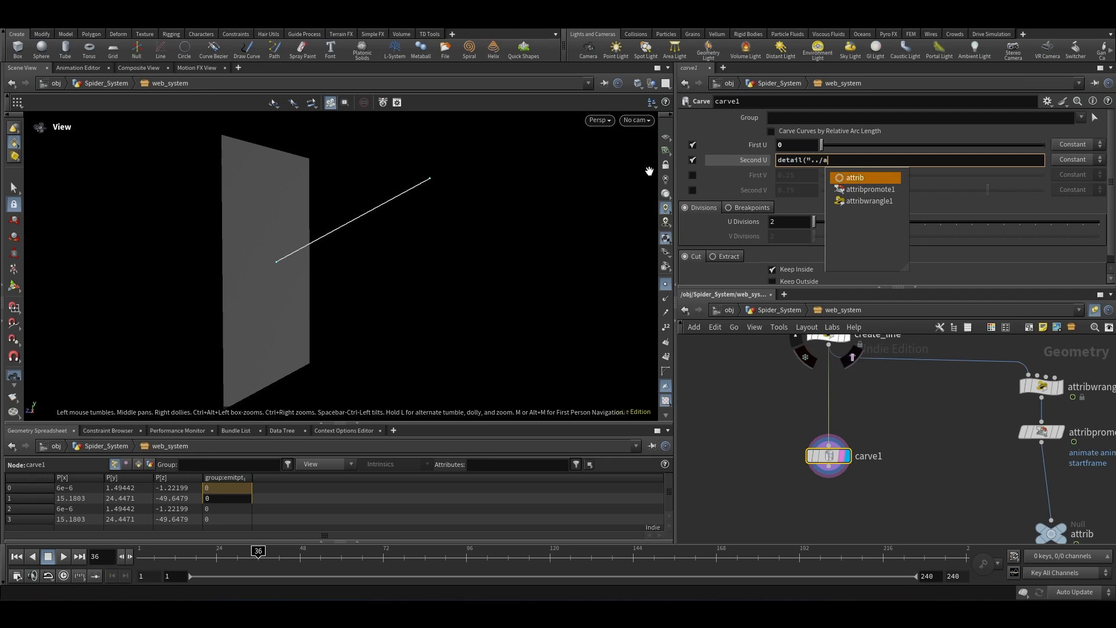
pyautogui.write('ttrib", ')
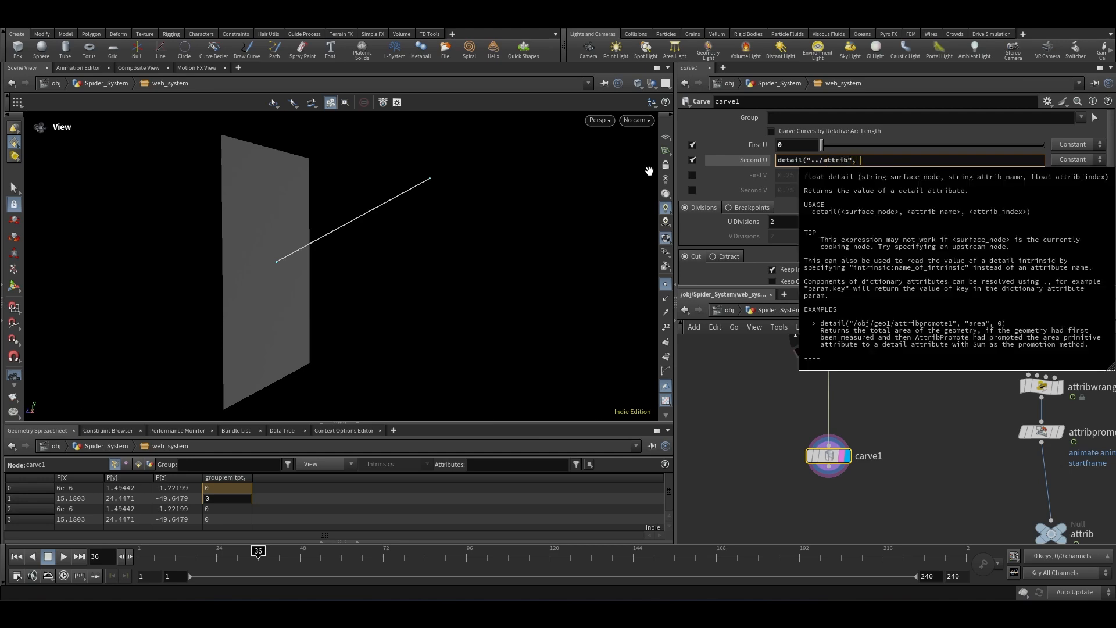
pyautogui.write('"animti')
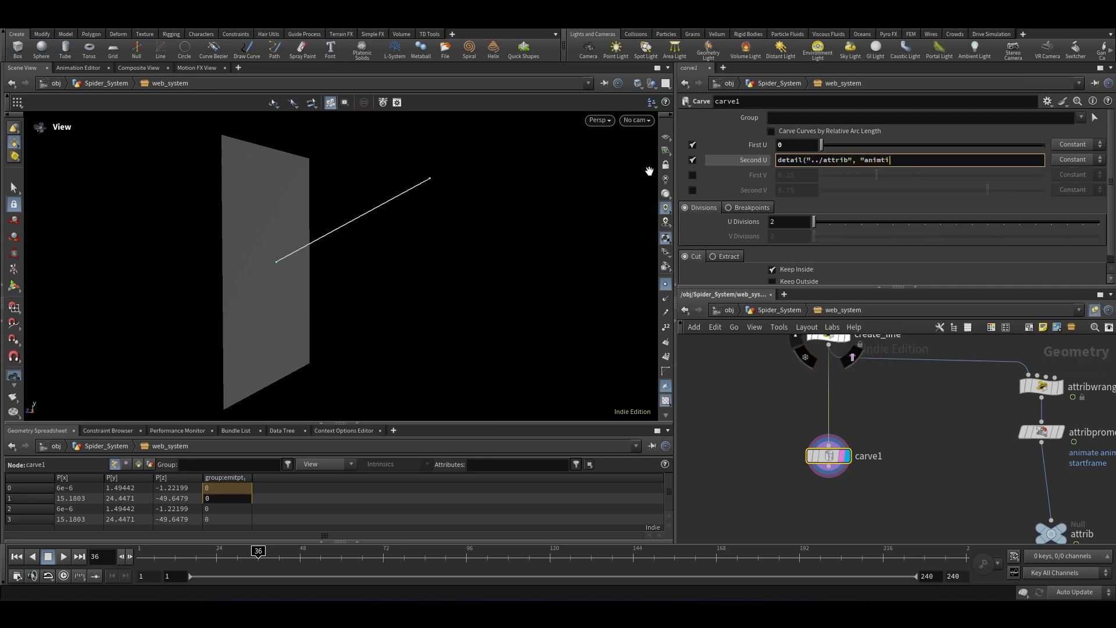
pyautogui.write('me",')
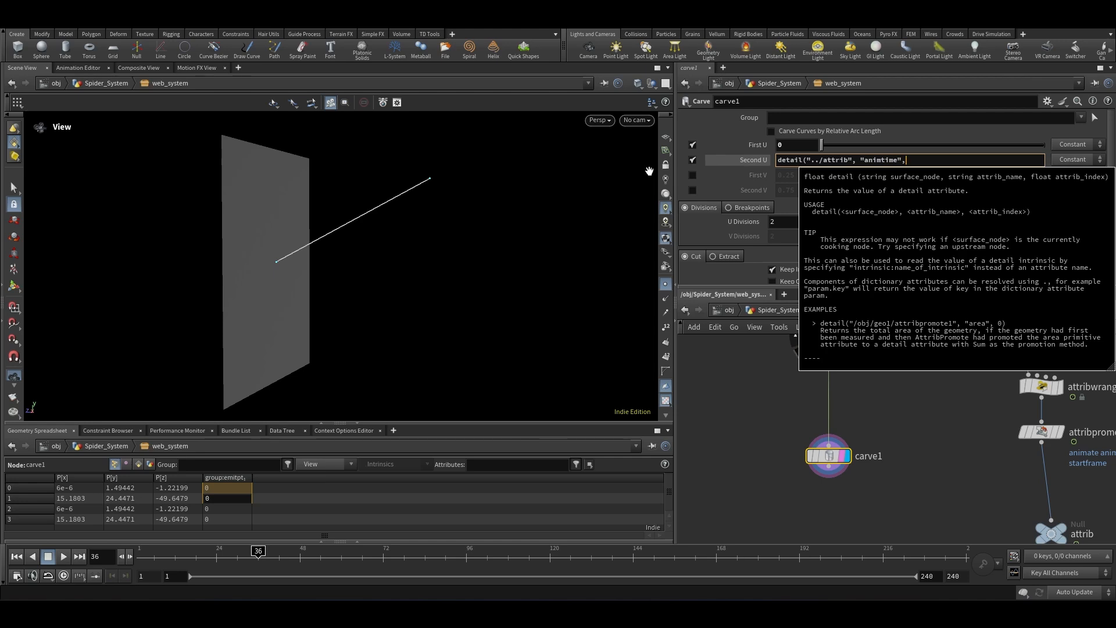
pyautogui.write('0)')
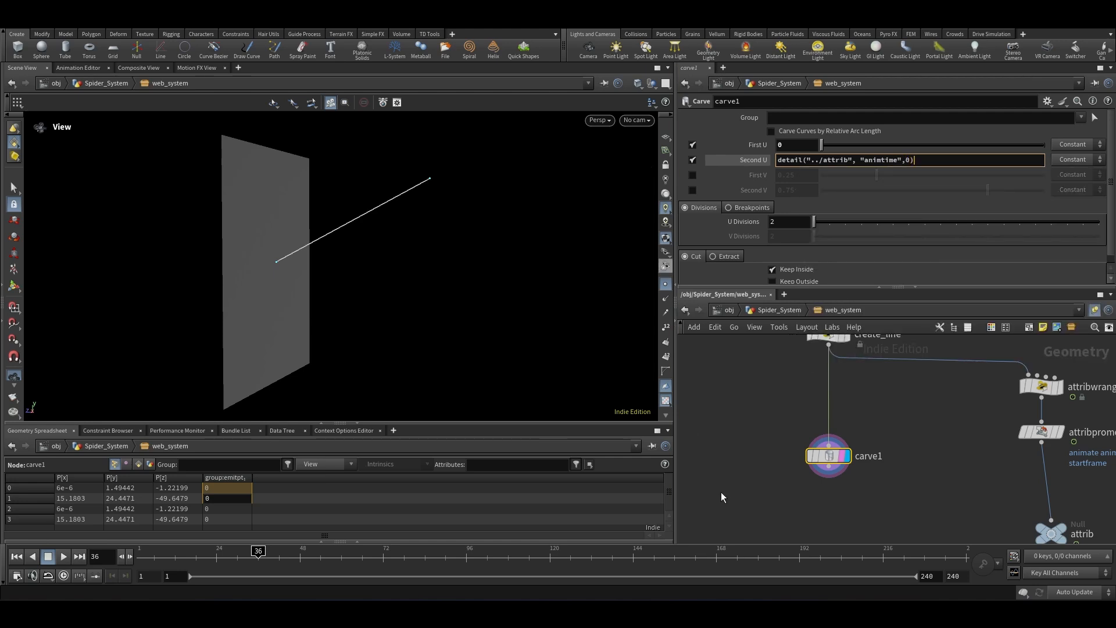
pyautogui.press('Return')
pyautogui.moveTo(258, 550)
pyautogui.mouseDown()
pyautogui.moveTo(229, 550)
pyautogui.moveTo(260, 550)
pyautogui.mouseUp()
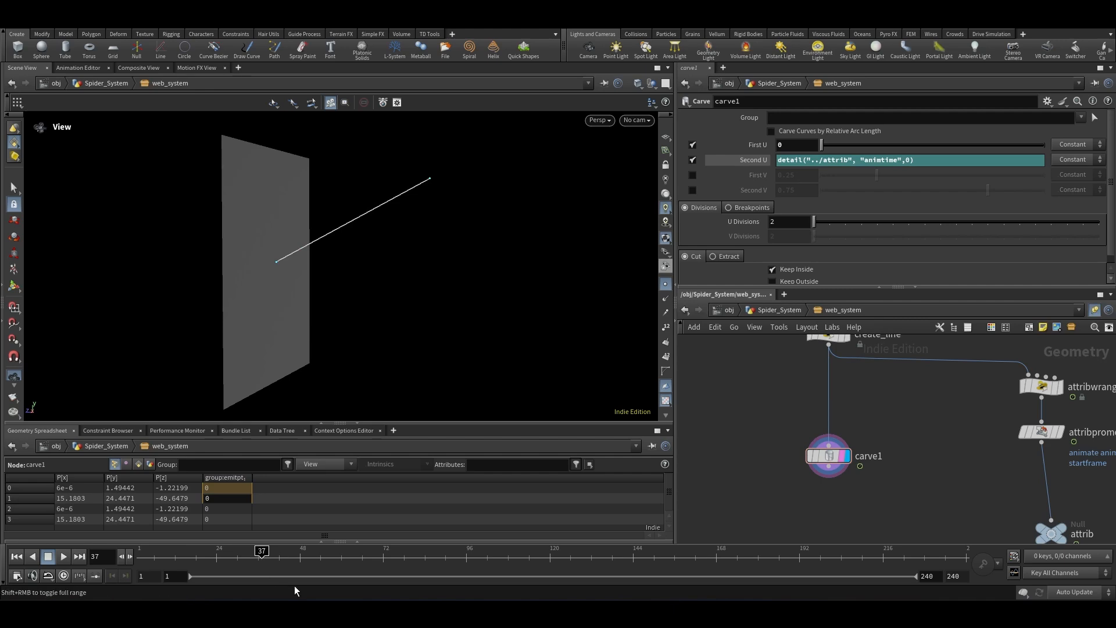
pyautogui.click(121, 556)
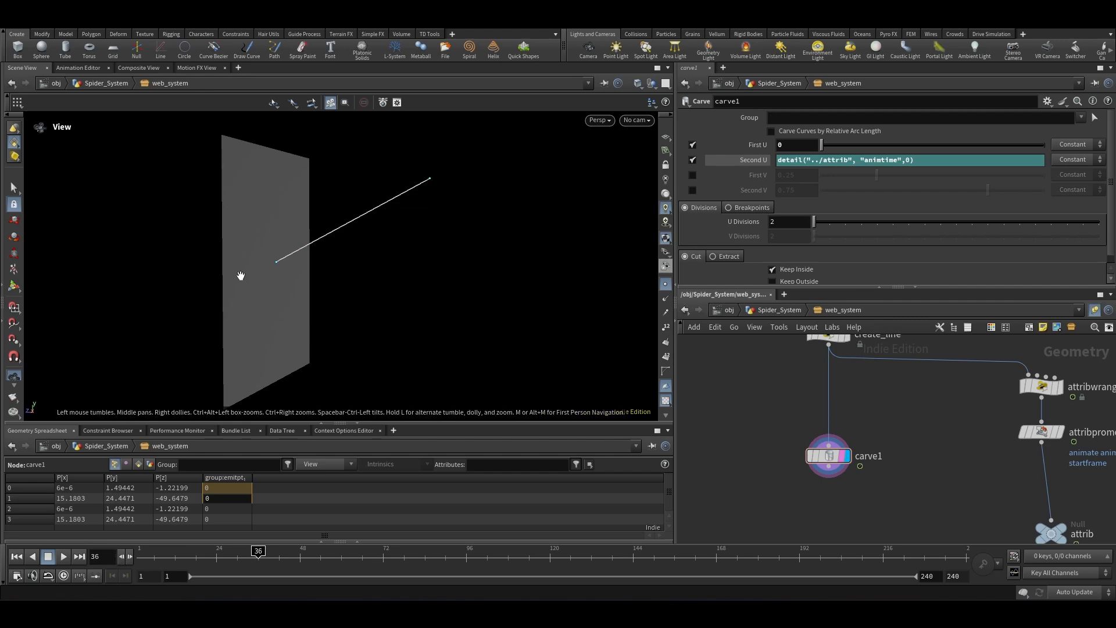
# Step: Append a Resample node after carve1 and set its maximum segment Length to 1
pyautogui.click(830, 455)
pyautogui.scroll(-2, 858, 419)
pyautogui.press('Tab')
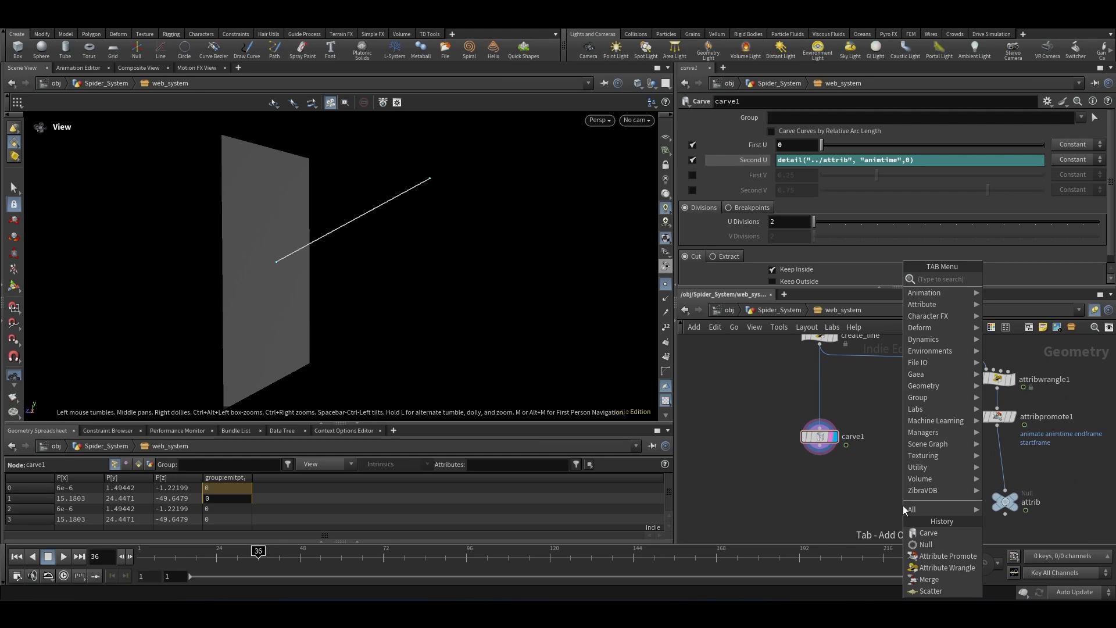
pyautogui.write('resample')
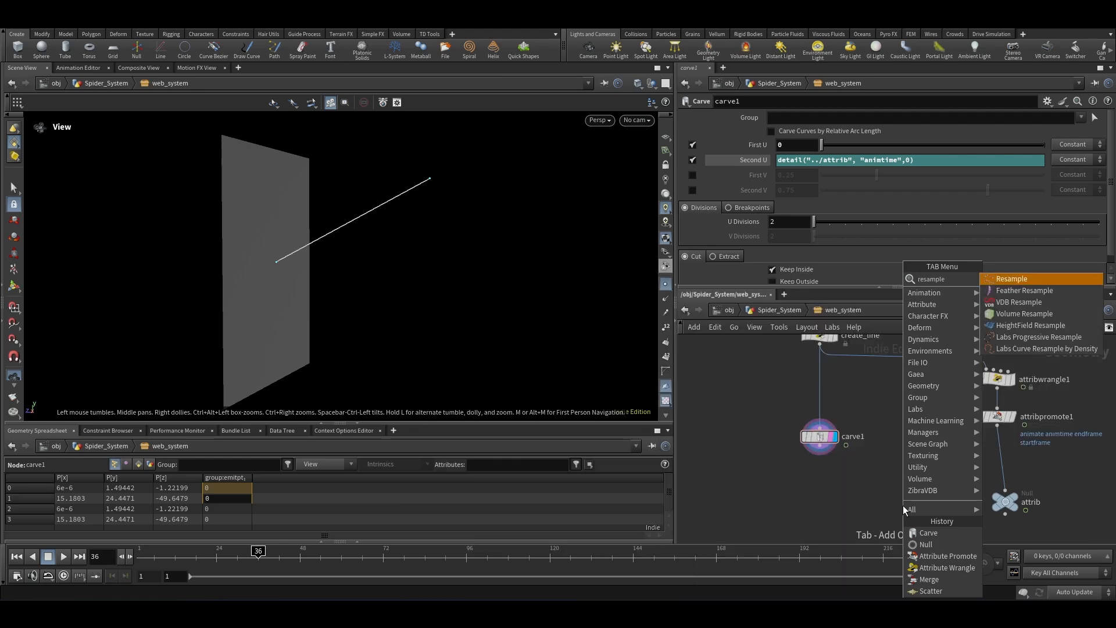
pyautogui.press('Return')
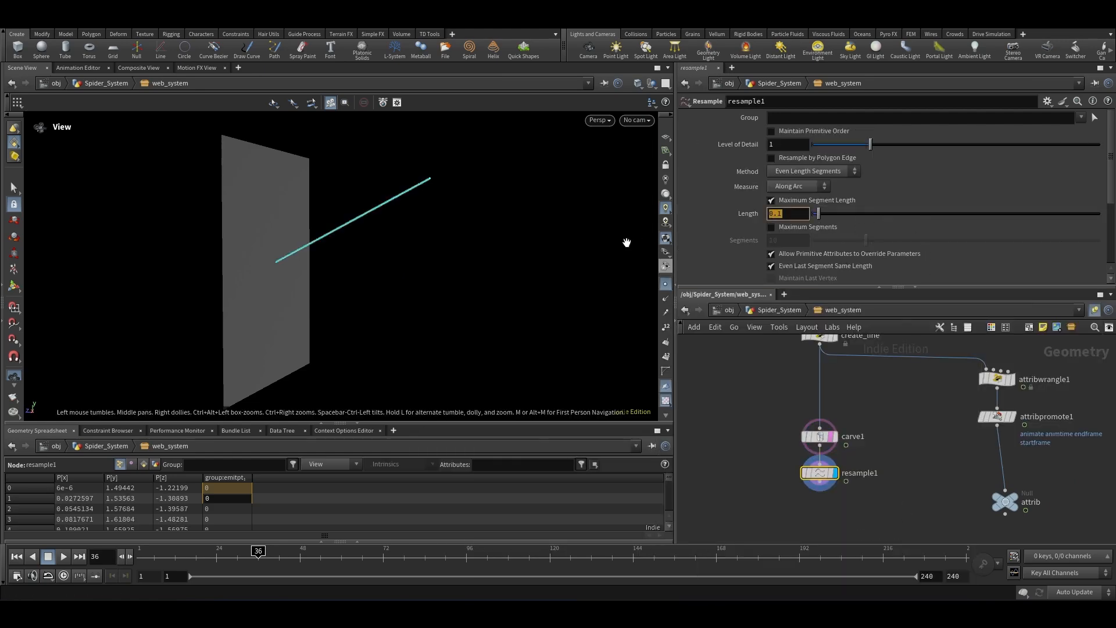
pyautogui.write('1')
pyautogui.press('Return')
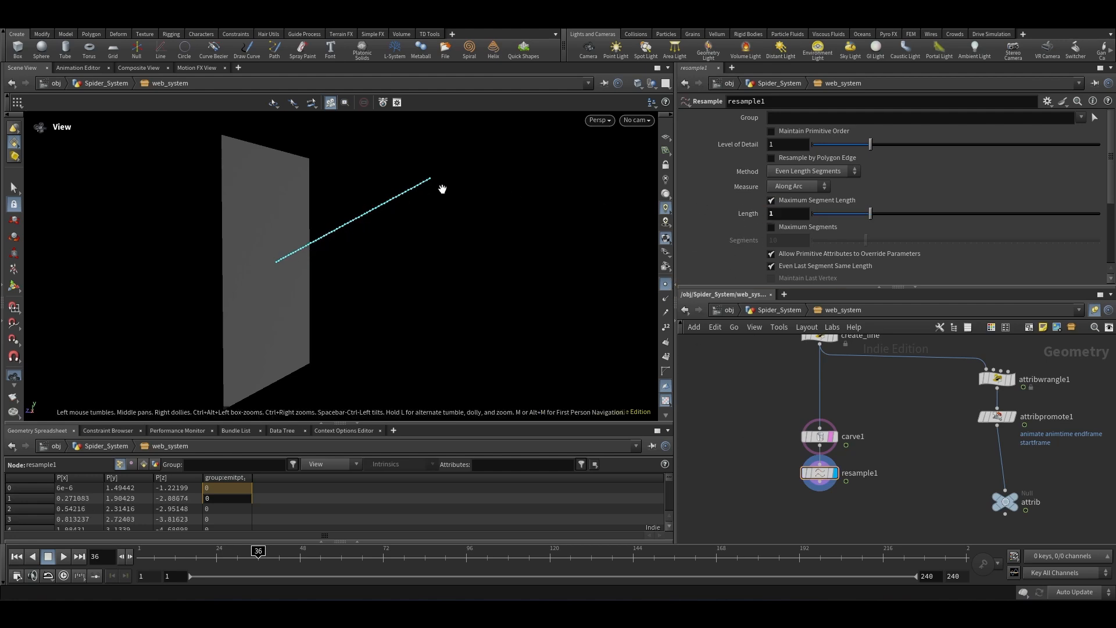
pyautogui.scroll(2, 884, 469)
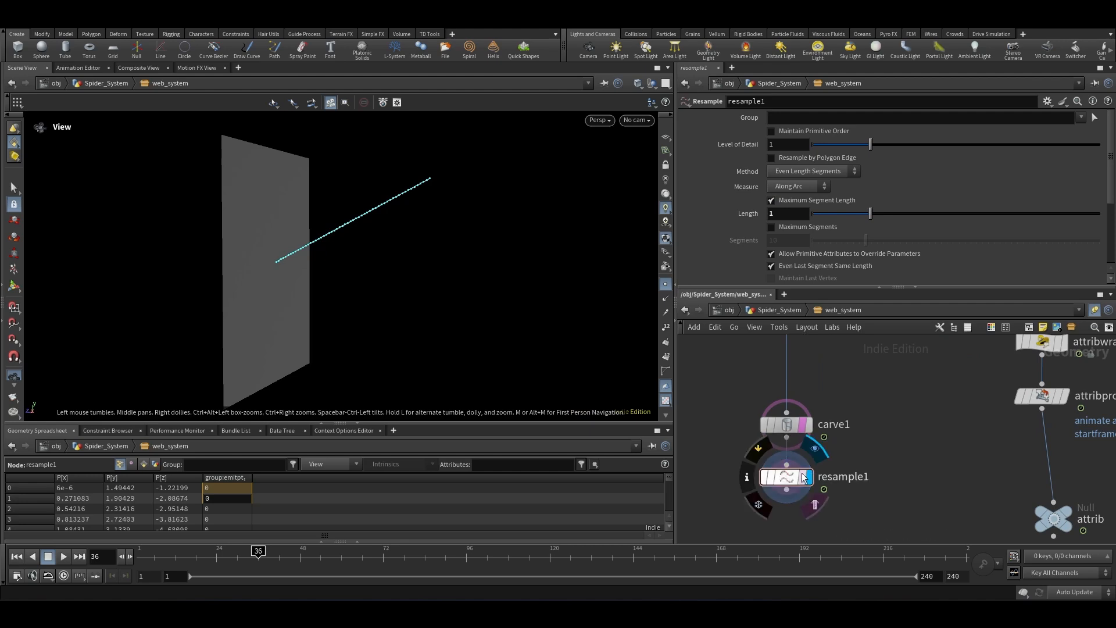
pyautogui.scroll(-3, 889, 446)
pyautogui.click(902, 446)
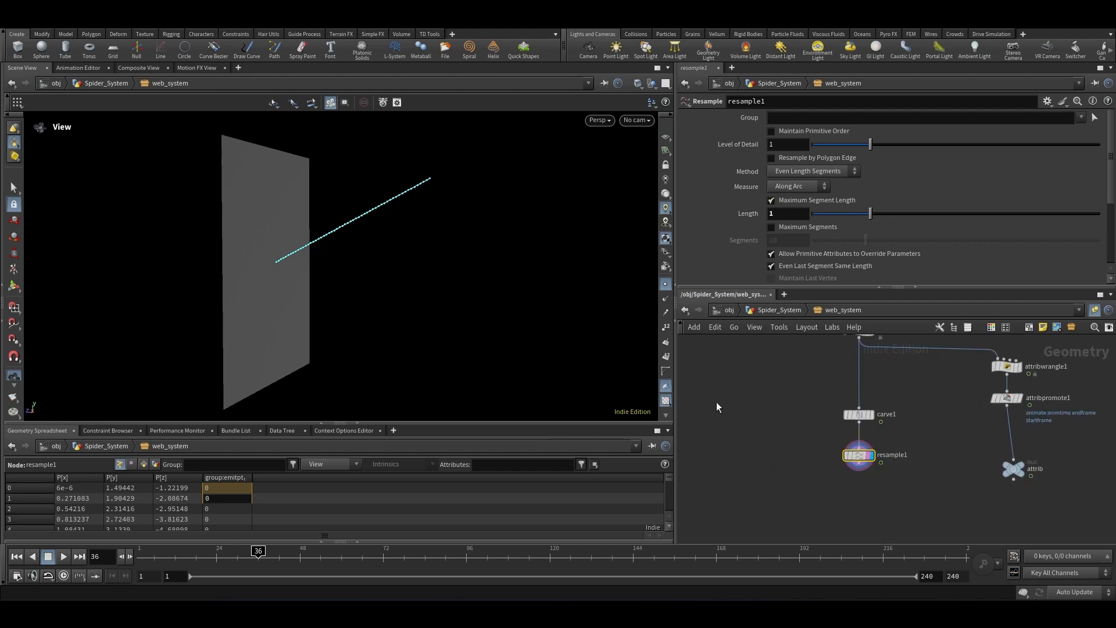
pyautogui.moveTo(289, 294); pyautogui.dragTo(286, 357)
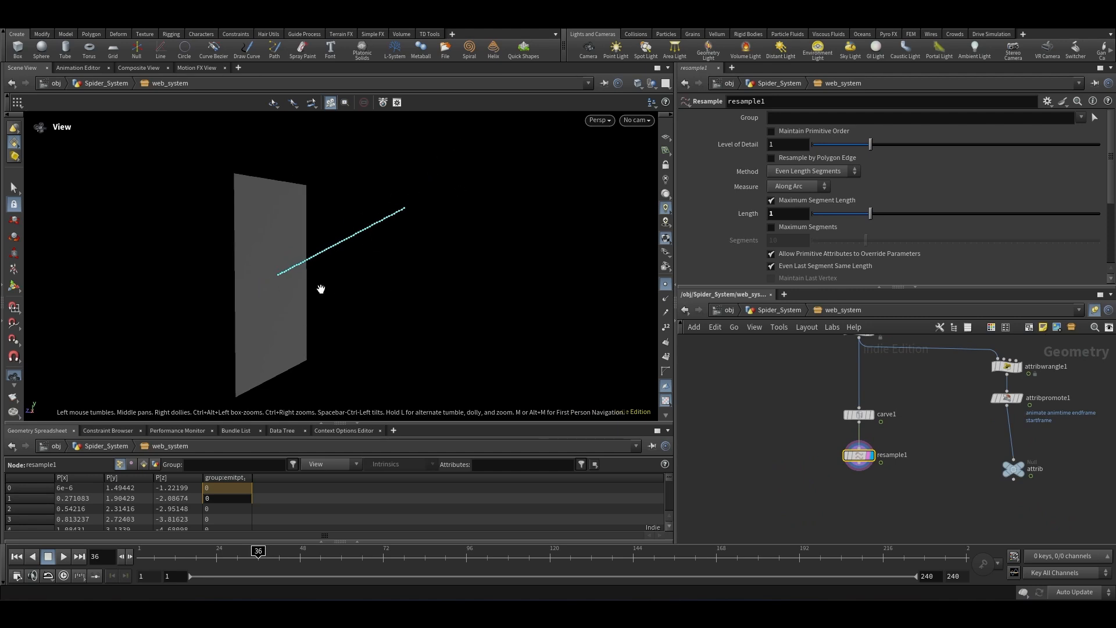
# Step: Add a Switch node below carve1 and wire carve1 into it as its first input
pyautogui.moveTo(934, 431); pyautogui.dragTo(771, 483)
pyautogui.scroll(3, 864, 460)
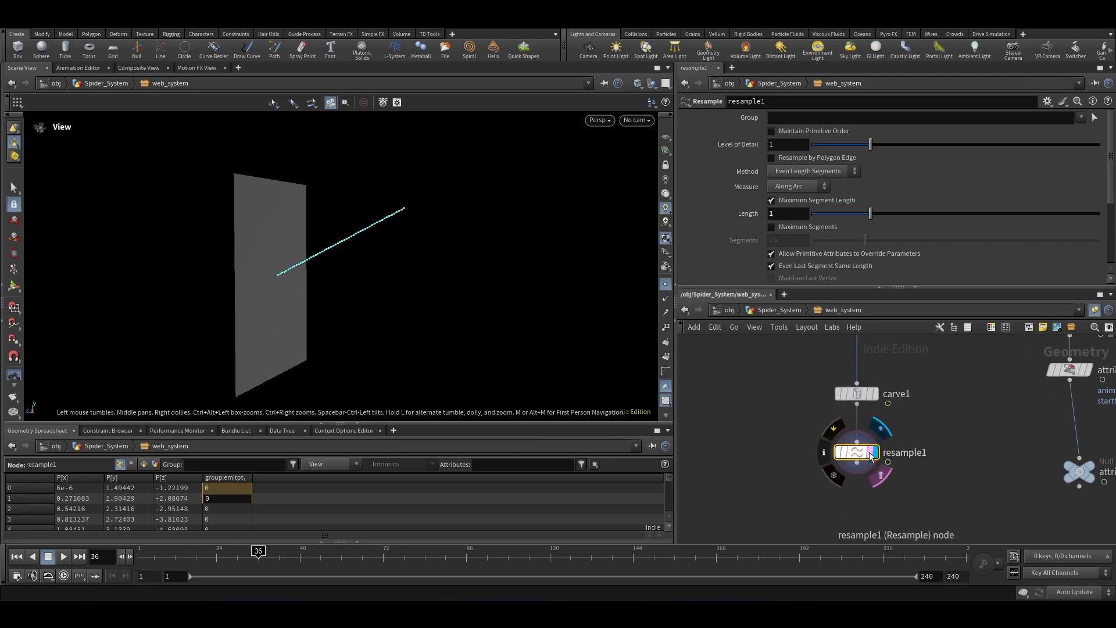
pyautogui.moveTo(939, 421)
pyautogui.mouseDown()
pyautogui.moveTo(734, 378)
pyautogui.moveTo(790, 500)
pyautogui.moveTo(929, 429)
pyautogui.mouseUp()
pyautogui.moveTo(796, 407); pyautogui.dragTo(975, 502)
pyautogui.moveTo(863, 453)
pyautogui.press('Tab')
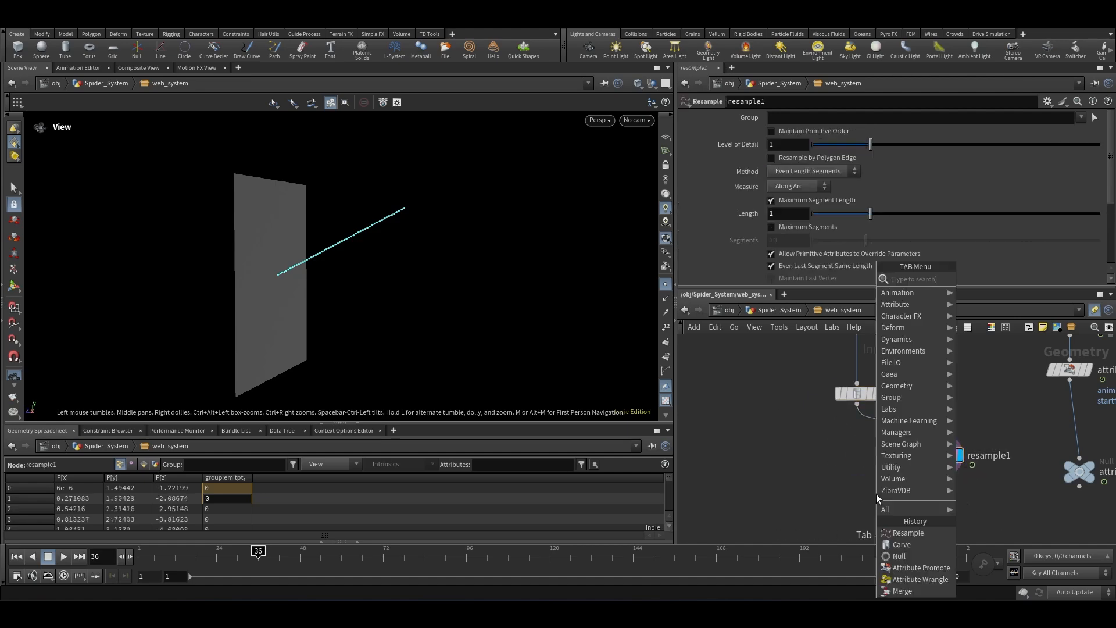
pyautogui.write('switc')
pyautogui.press('Return')
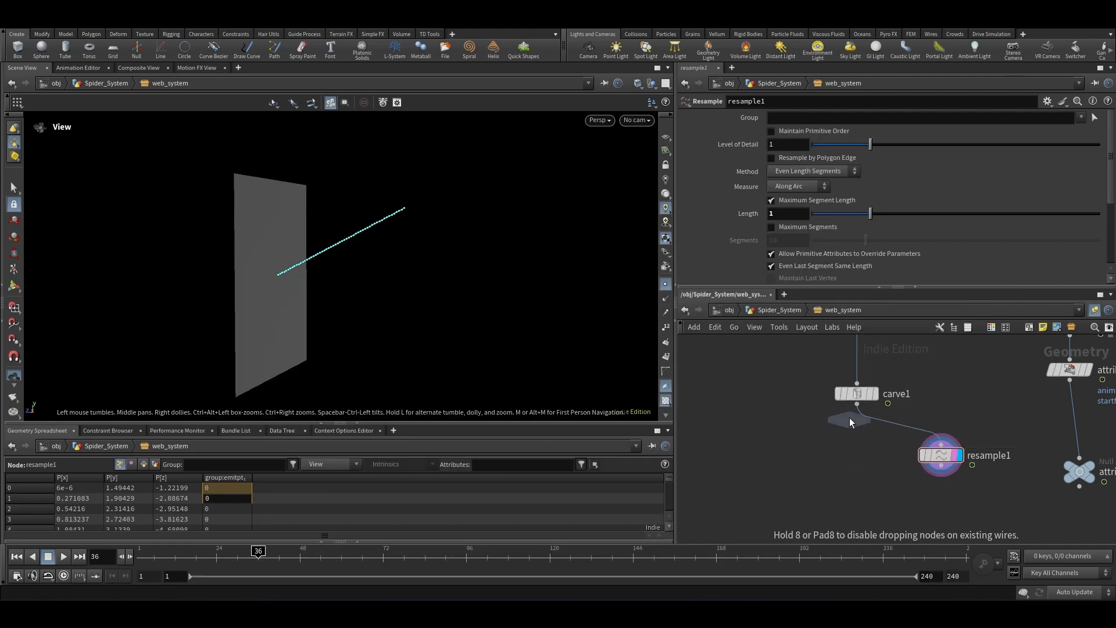
pyautogui.click(850, 501)
pyautogui.moveTo(855, 412); pyautogui.dragTo(851, 474)
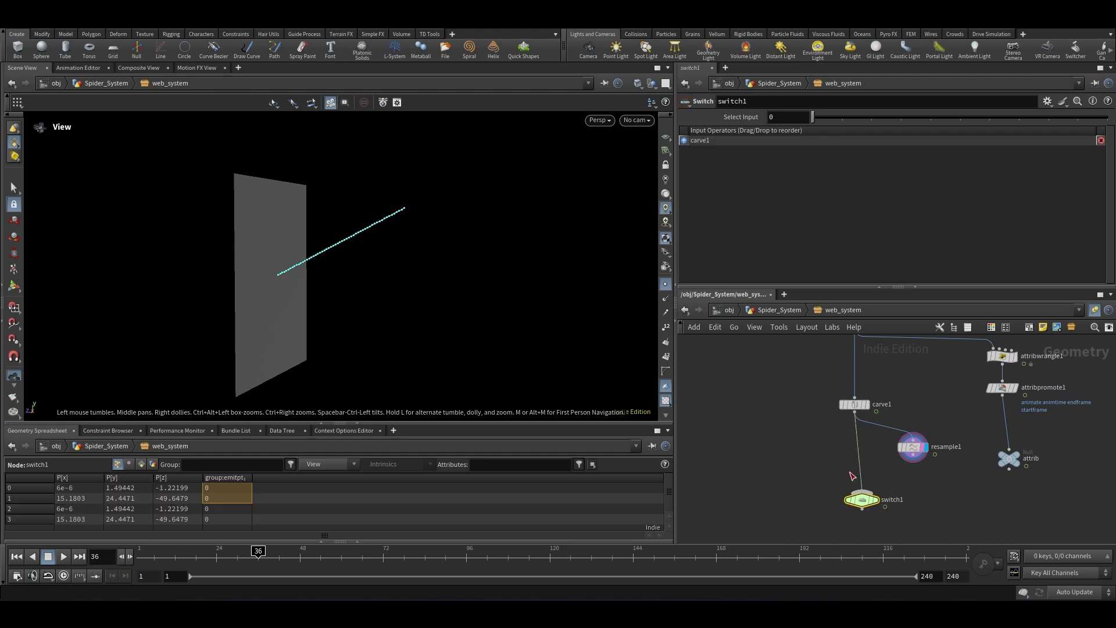
# Step: Connect resample1 as the switch's second input and make switch1 the displayed node
pyautogui.scroll(2, 911, 454)
pyautogui.moveTo(913, 453); pyautogui.dragTo(858, 504)
pyautogui.moveTo(864, 506); pyautogui.dragTo(865, 484, button='middle')
pyautogui.scroll(1, 866, 485)
pyautogui.click(865, 498)
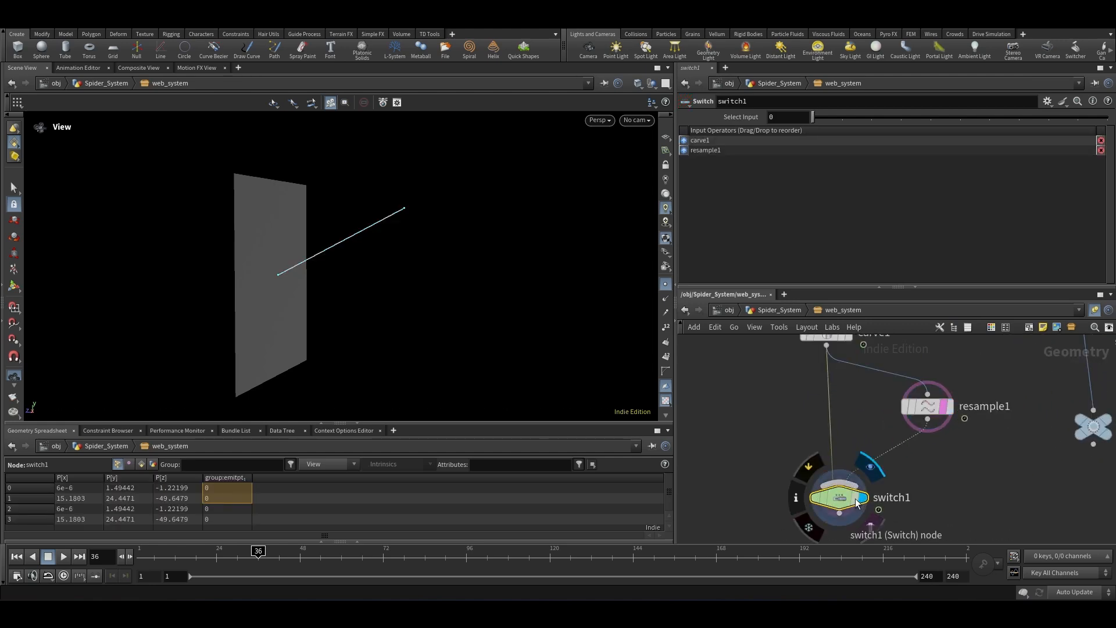
pyautogui.scroll(-3, 881, 445)
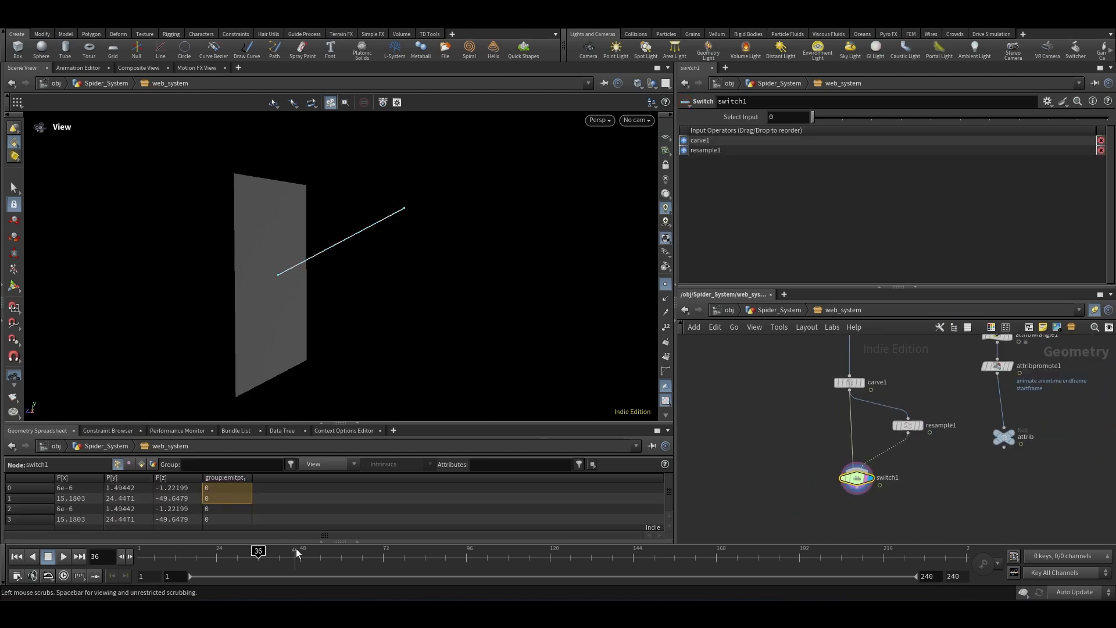
# Step: Set switch1's Select Input to the expression $F>=detail("../attrib", "endframe",0)
pyautogui.moveTo(256, 553)
pyautogui.mouseDown()
pyautogui.moveTo(224, 553)
pyautogui.moveTo(245, 553)
pyautogui.mouseUp()
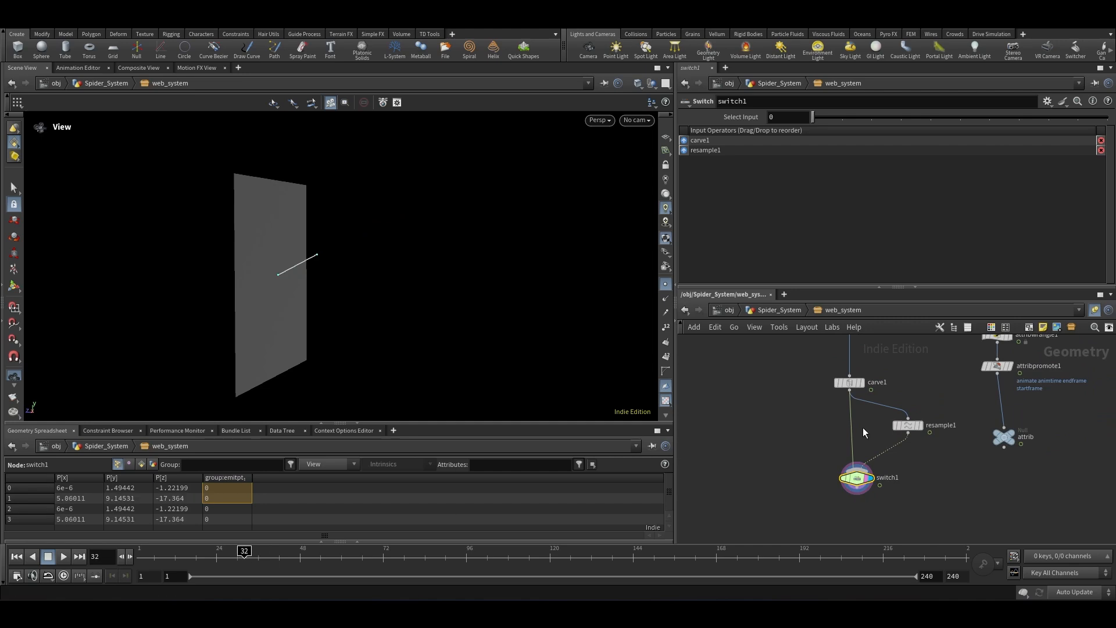
pyautogui.click(907, 425)
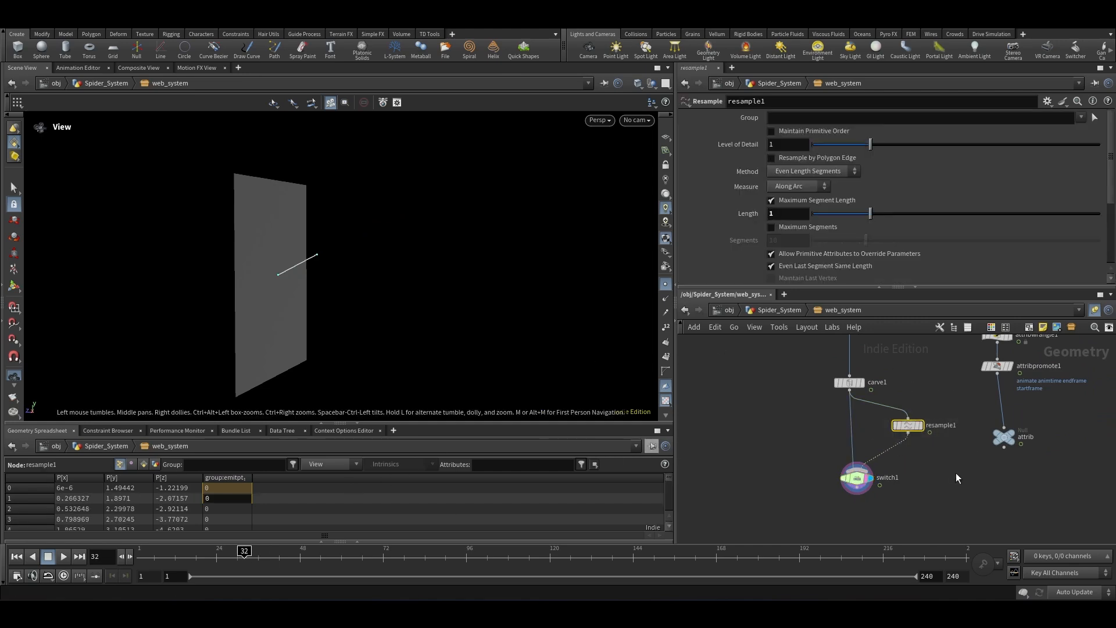
pyautogui.click(857, 478)
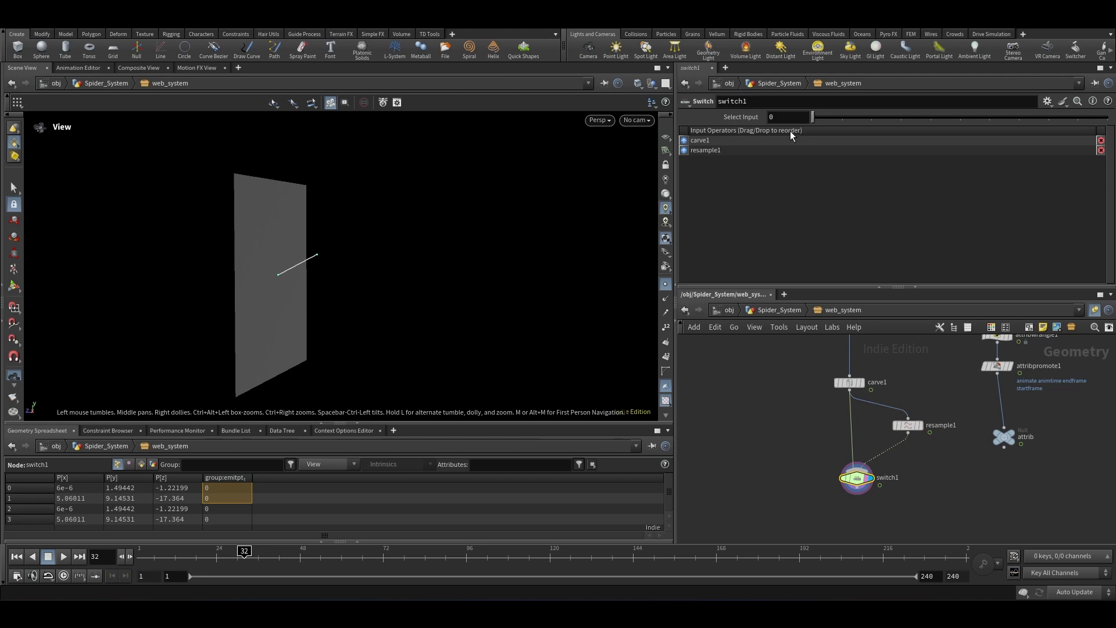
pyautogui.write('deta')
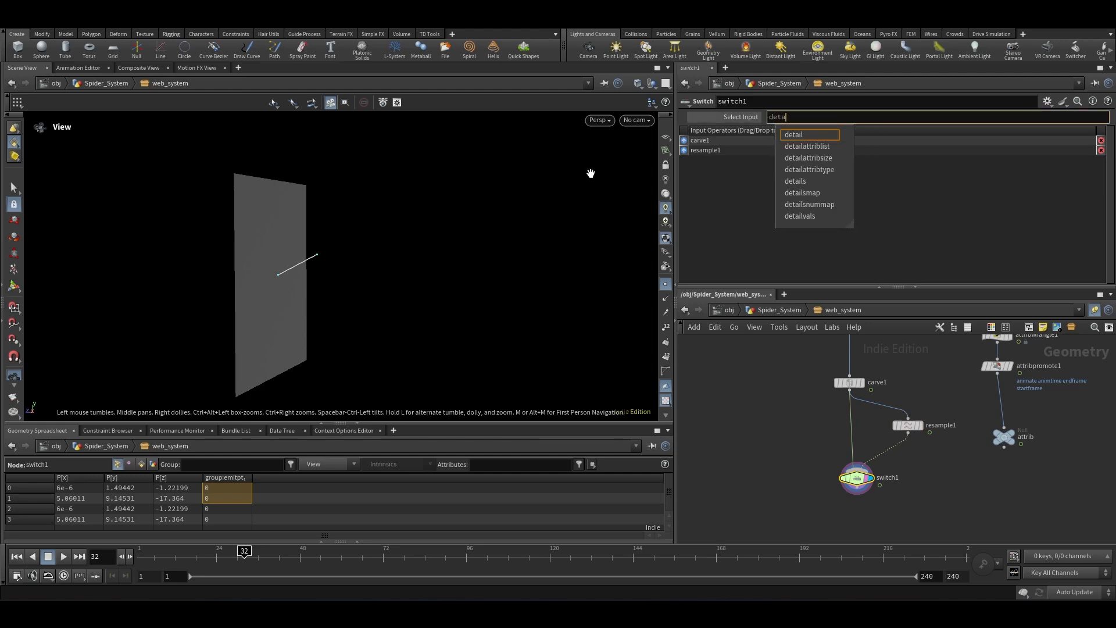
pyautogui.write('il("../')
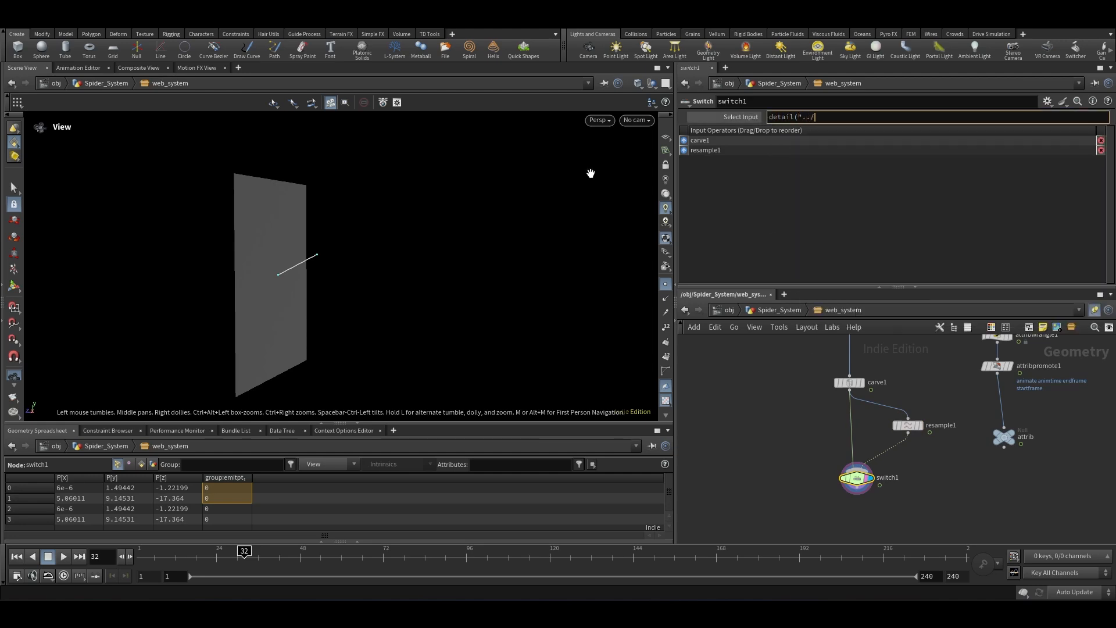
pyautogui.write('att')
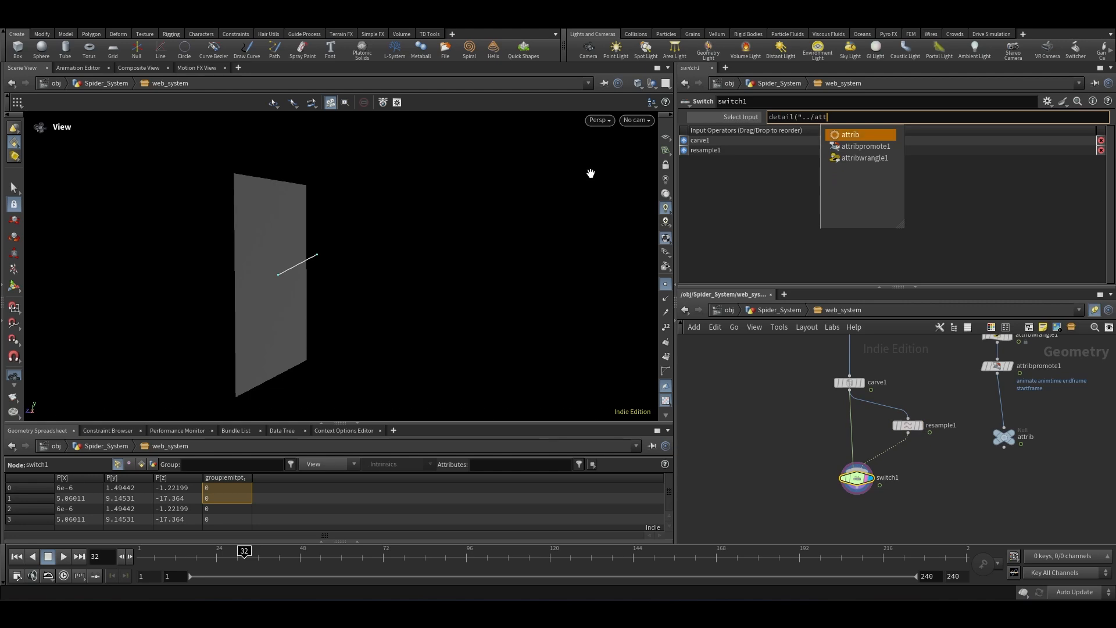
pyautogui.write('rib"')
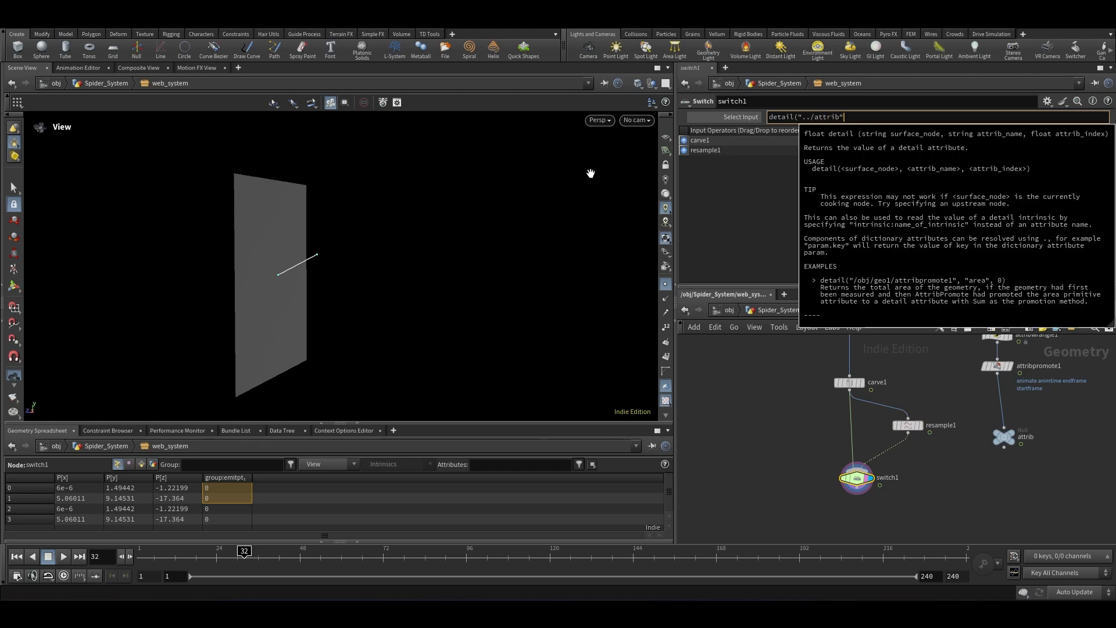
pyautogui.write(', "en')
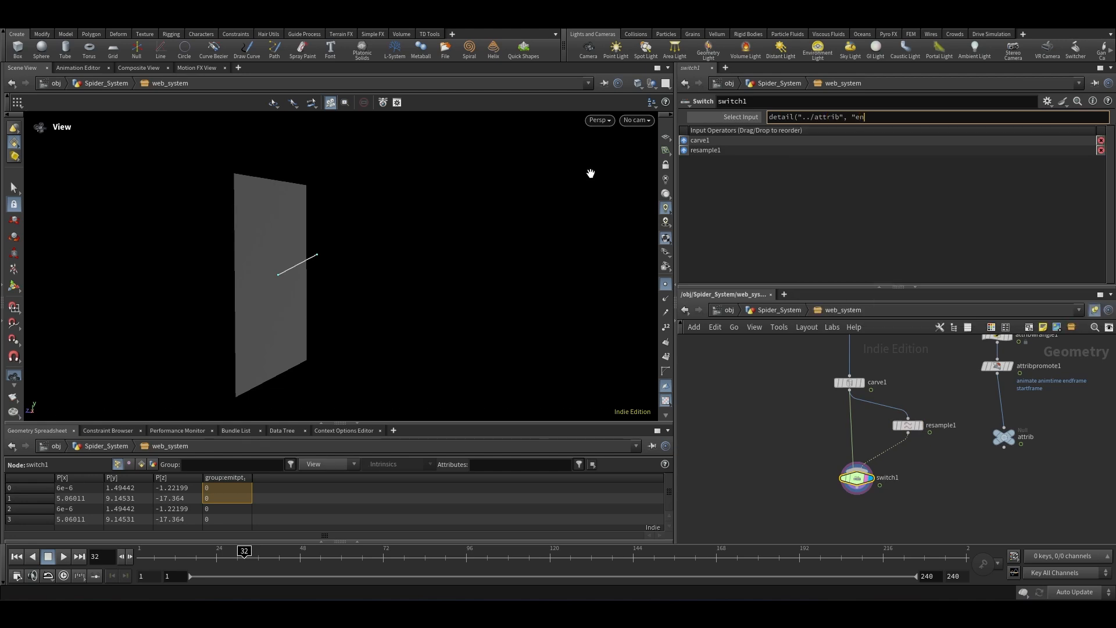
pyautogui.write('dframe",0)')
pyautogui.click(768, 118)
pyautogui.write('$F>=')
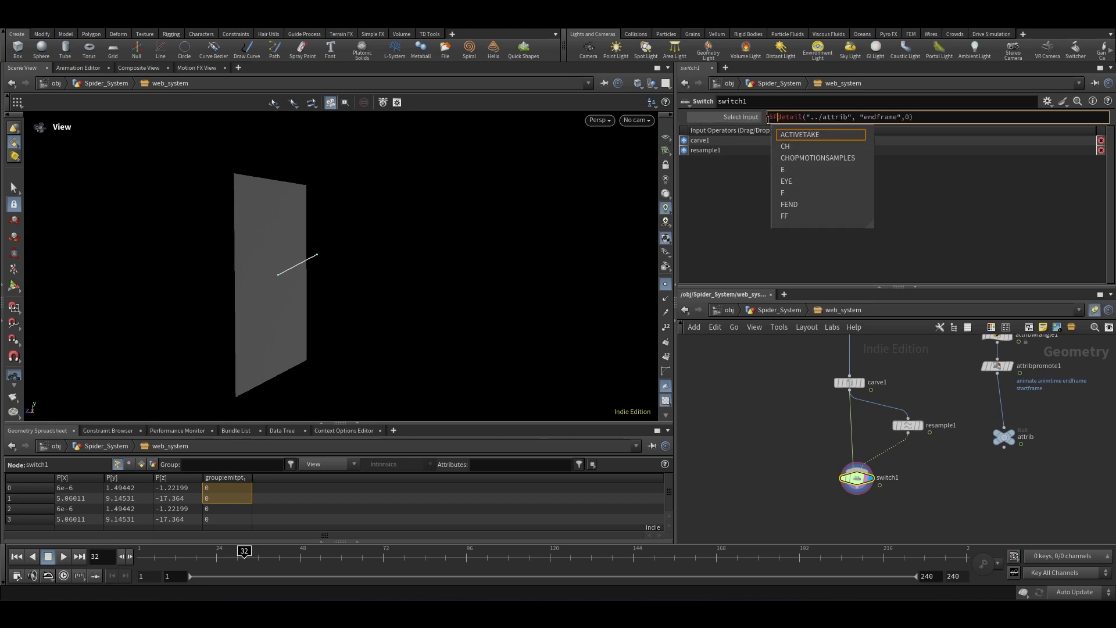
pyautogui.press('Return')
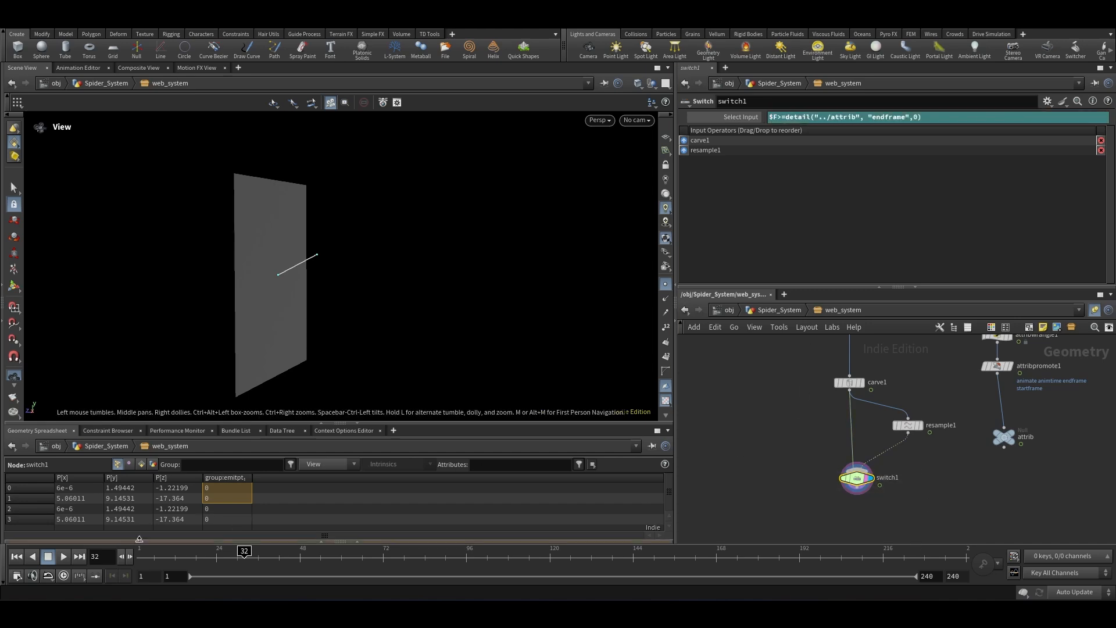
# Step: Step the timeline forward frame by frame to check when the switch changes inputs
pyautogui.click(129, 557)
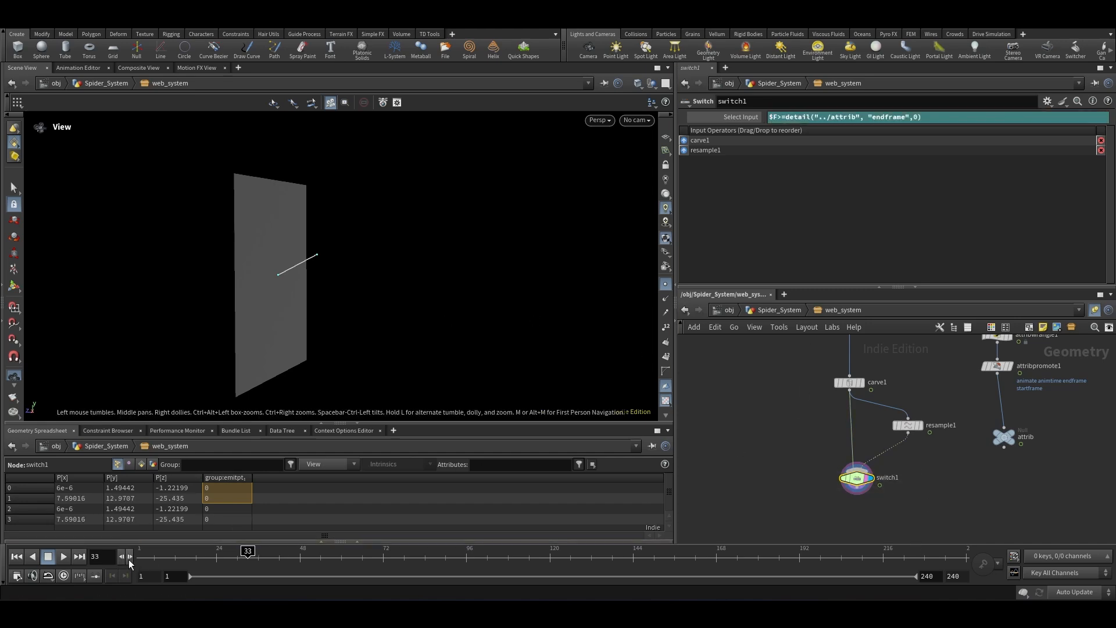
pyautogui.click(130, 557)
pyautogui.click(130, 557)
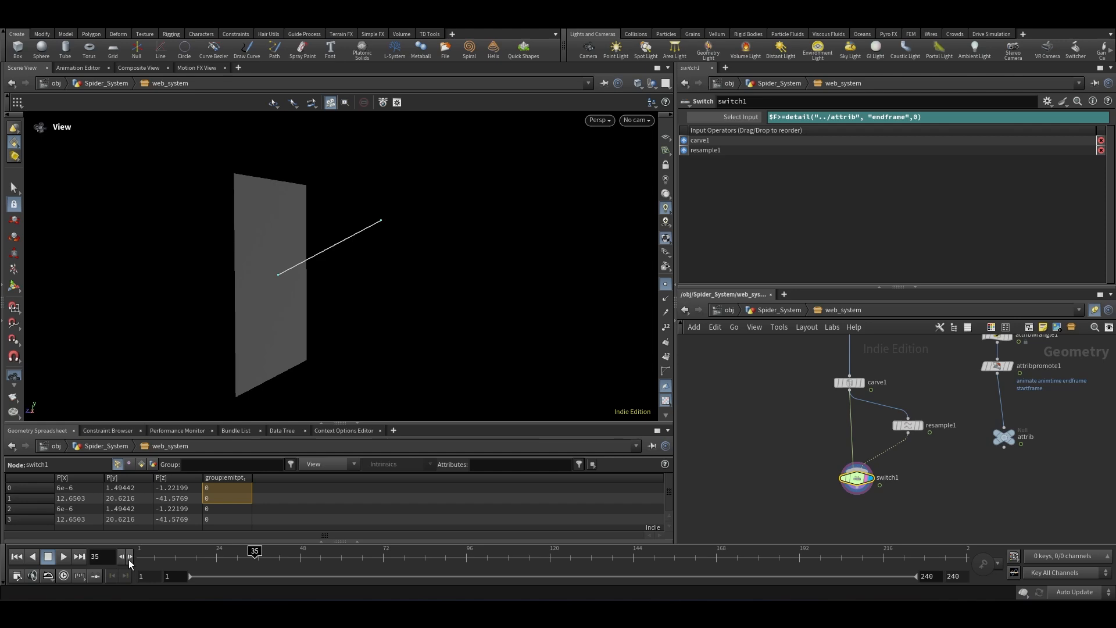
pyautogui.click(129, 557)
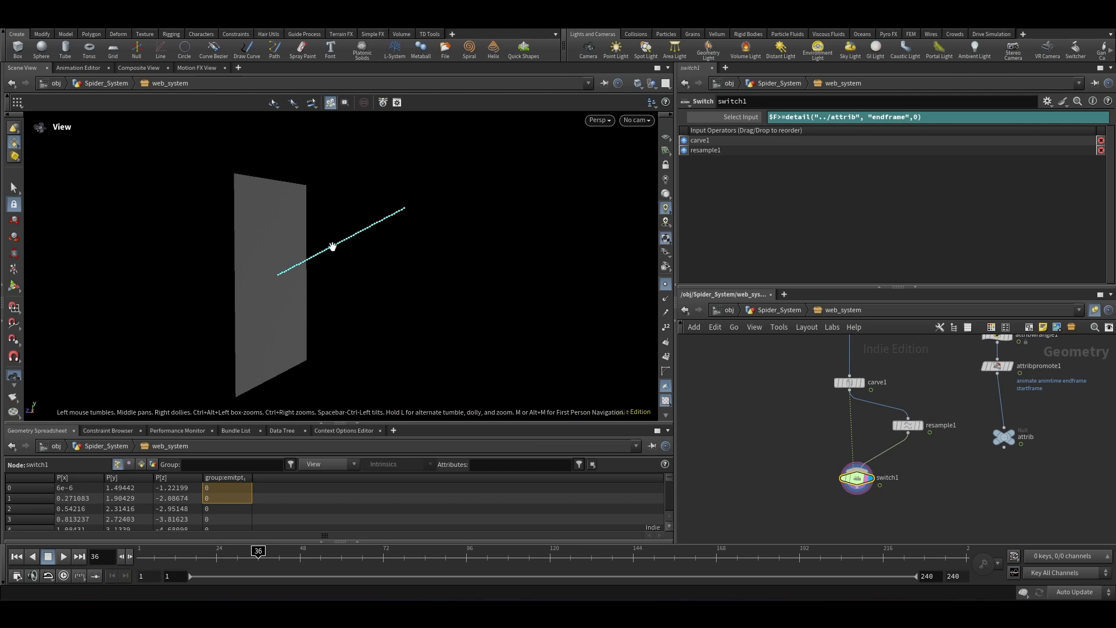
# Step: Append an Attribute Wrangle after switch1 and rename it first_and_last_grp
pyautogui.moveTo(855, 531); pyautogui.dragTo(826, 483, button='middle')
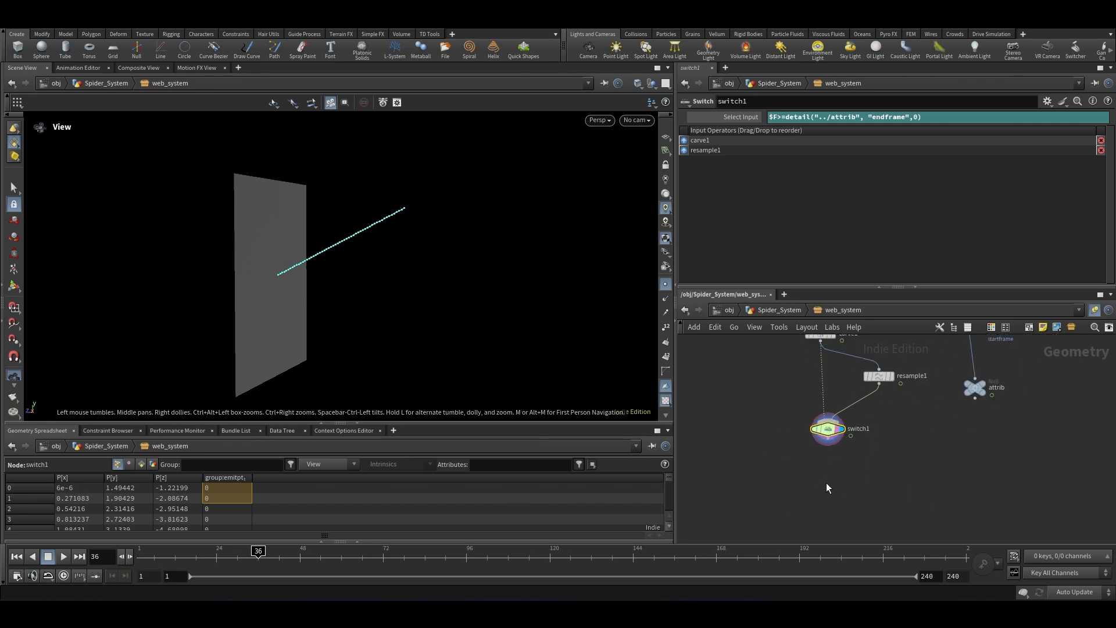
pyautogui.click(832, 485)
pyautogui.press('Tab')
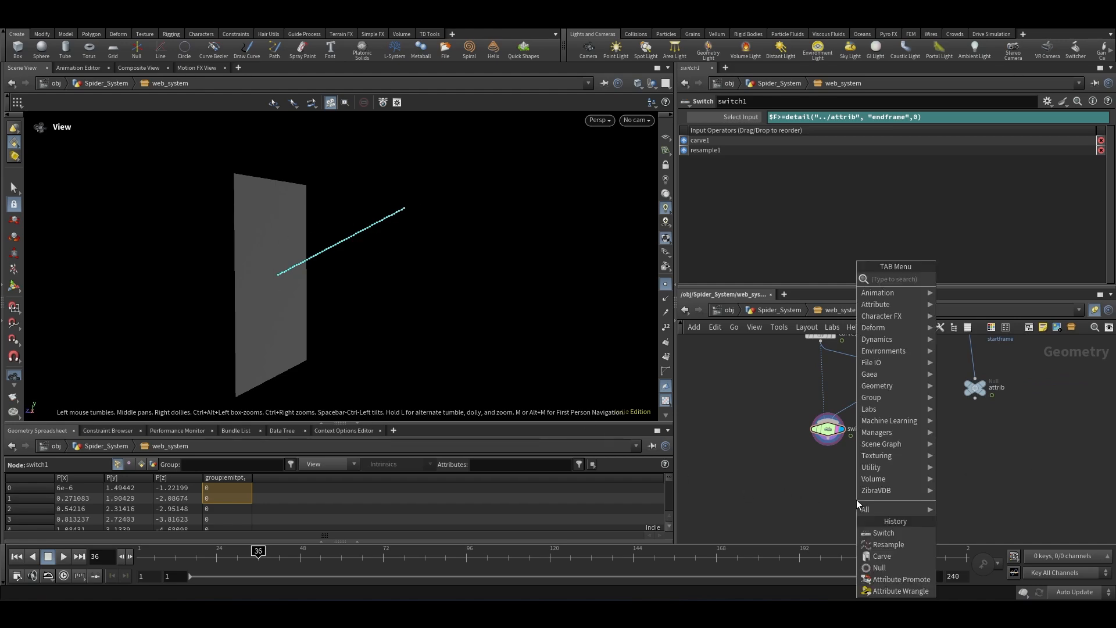
pyautogui.write('at wra')
pyautogui.hotkey('shift', 'Return')
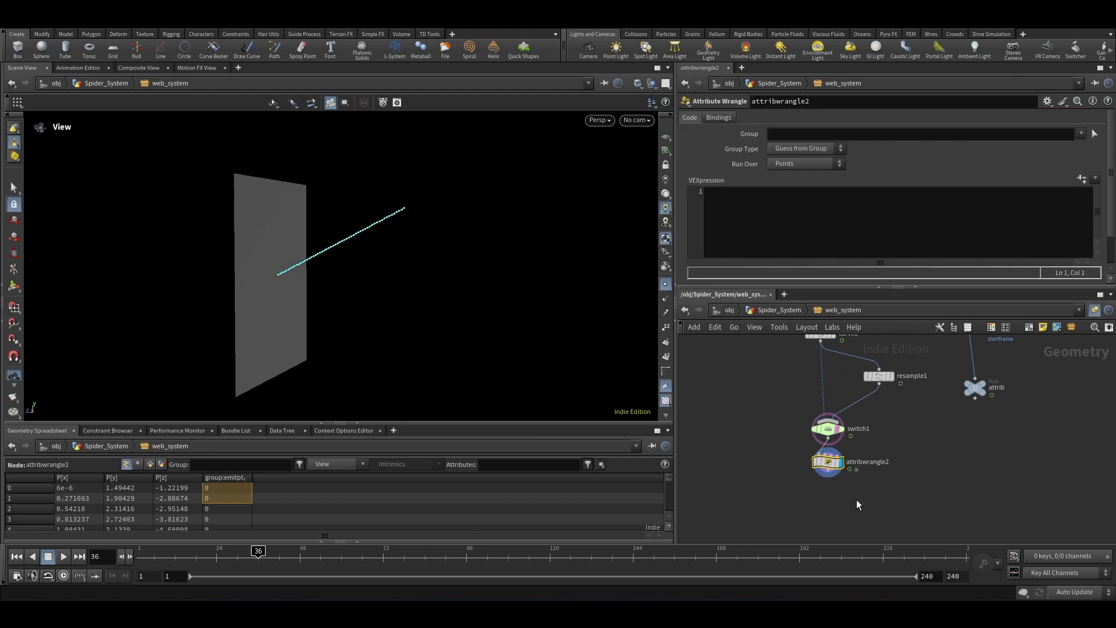
pyautogui.scroll(5, 833, 463)
pyautogui.click(826, 463)
pyautogui.doubleClick(933, 463)
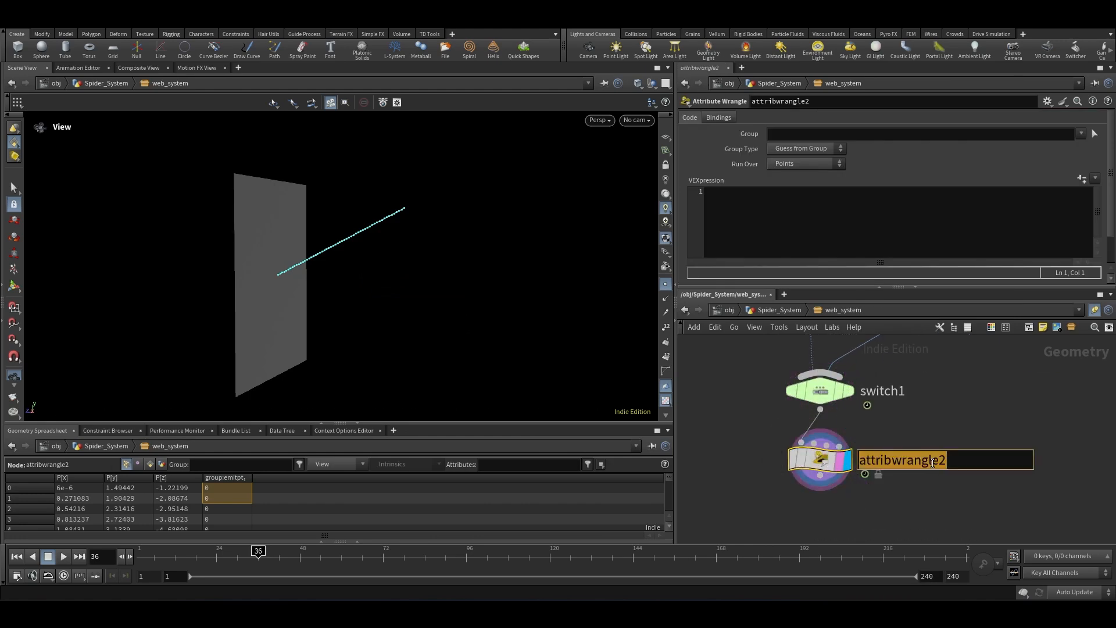
pyautogui.write('first_and')
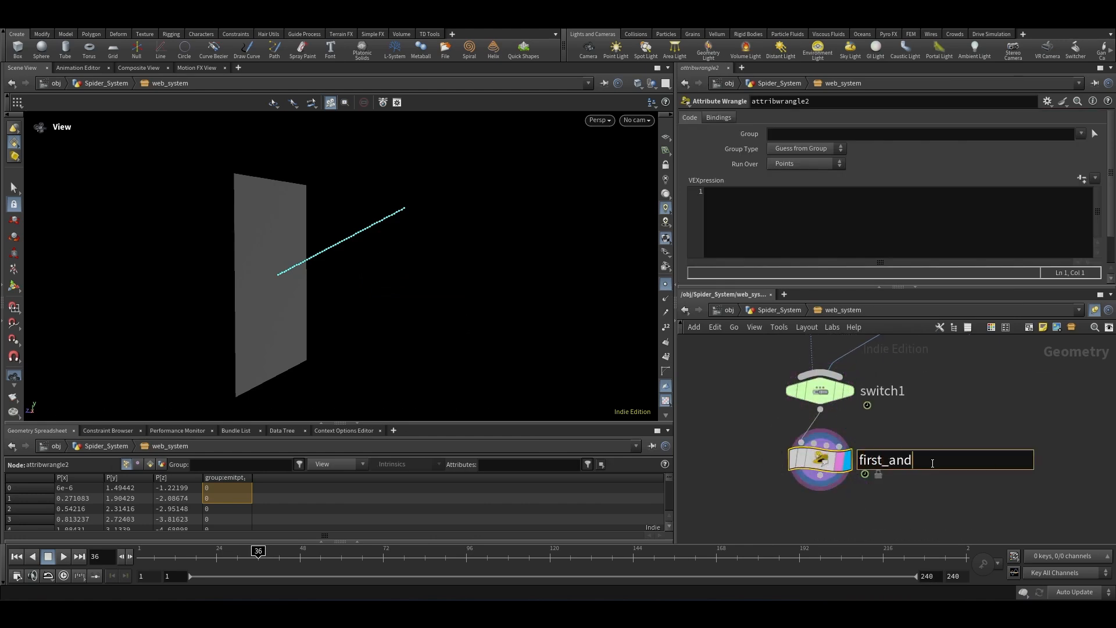
pyautogui.write('_last_grp')
pyautogui.press('Return')
# Step: Turn on point number display in the viewport and zoom in to inspect the resampled line's points
pyautogui.click(751, 239)
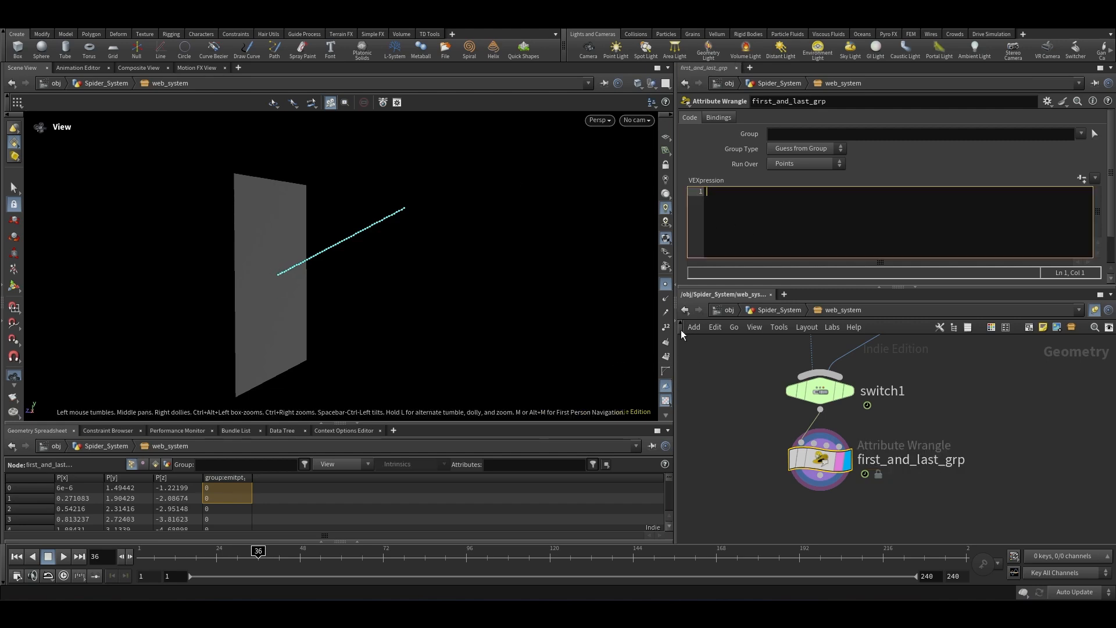
pyautogui.click(666, 327)
pyautogui.scroll(2, 270, 278)
pyautogui.scroll(4, 270, 278)
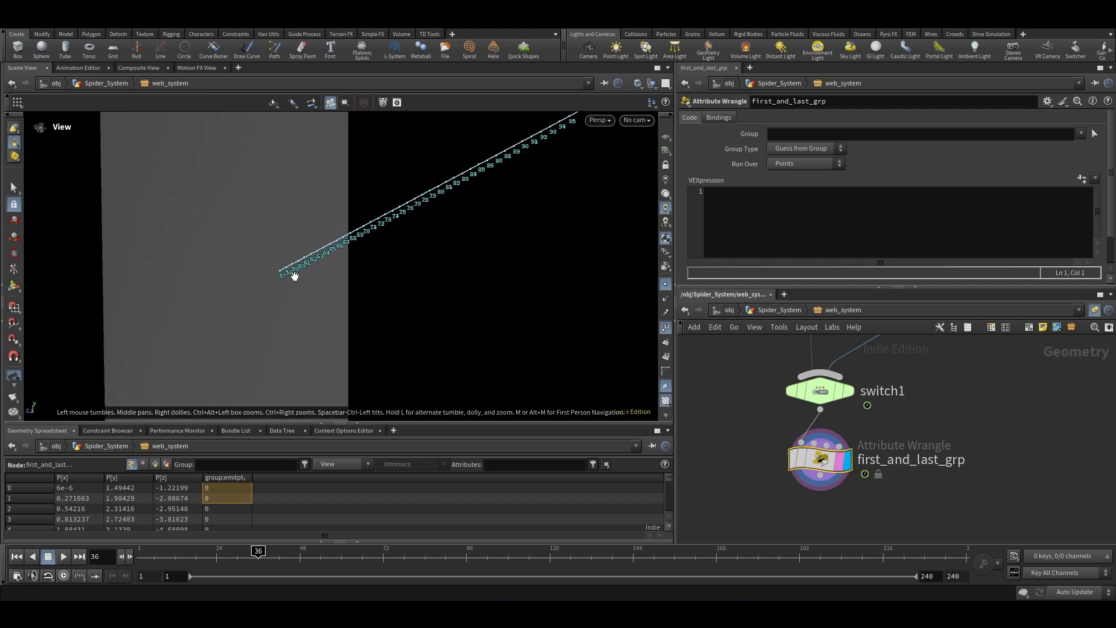
pyautogui.scroll(-1, 233, 325)
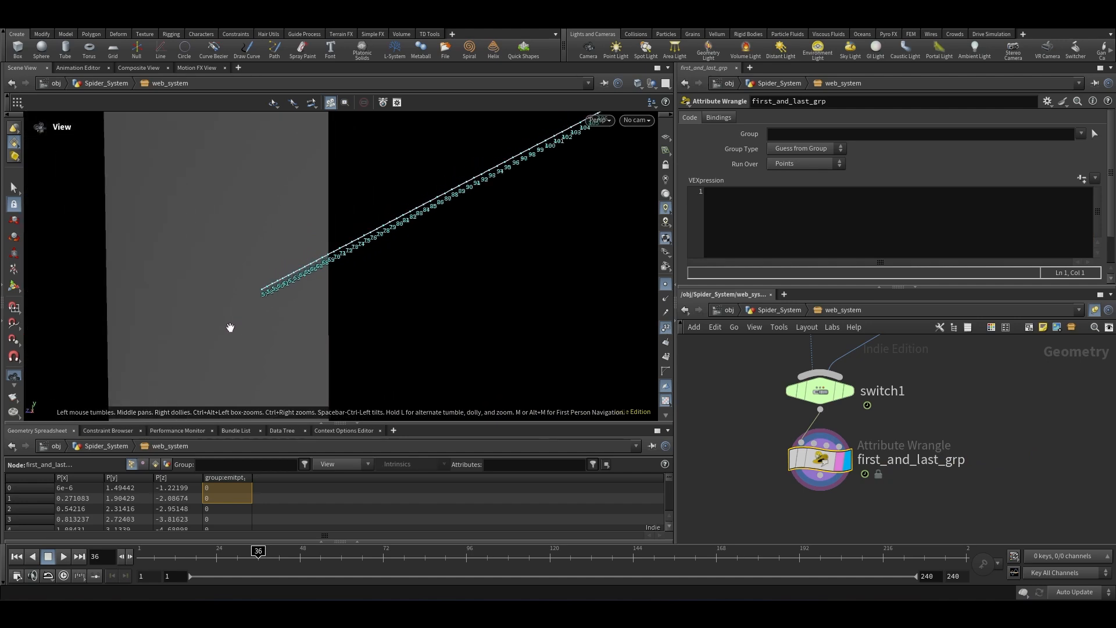
pyautogui.scroll(-3, 367, 244)
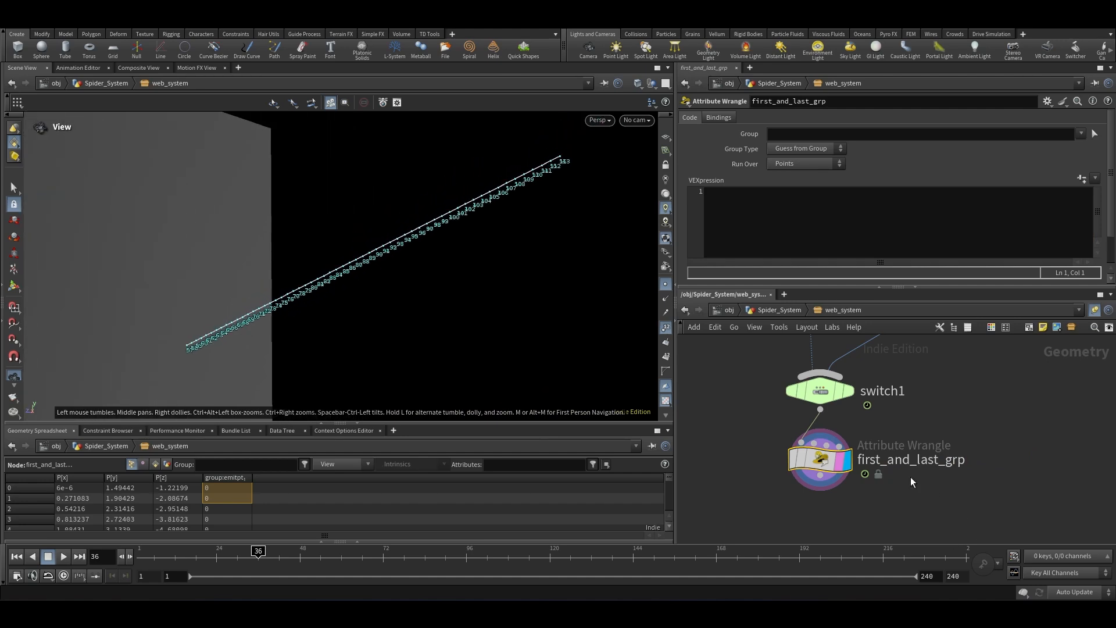
pyautogui.scroll(-5, 867, 483)
# Step: Set the create_line wrangle's Run Over to Detail (only once)
pyautogui.scroll(3, 867, 483)
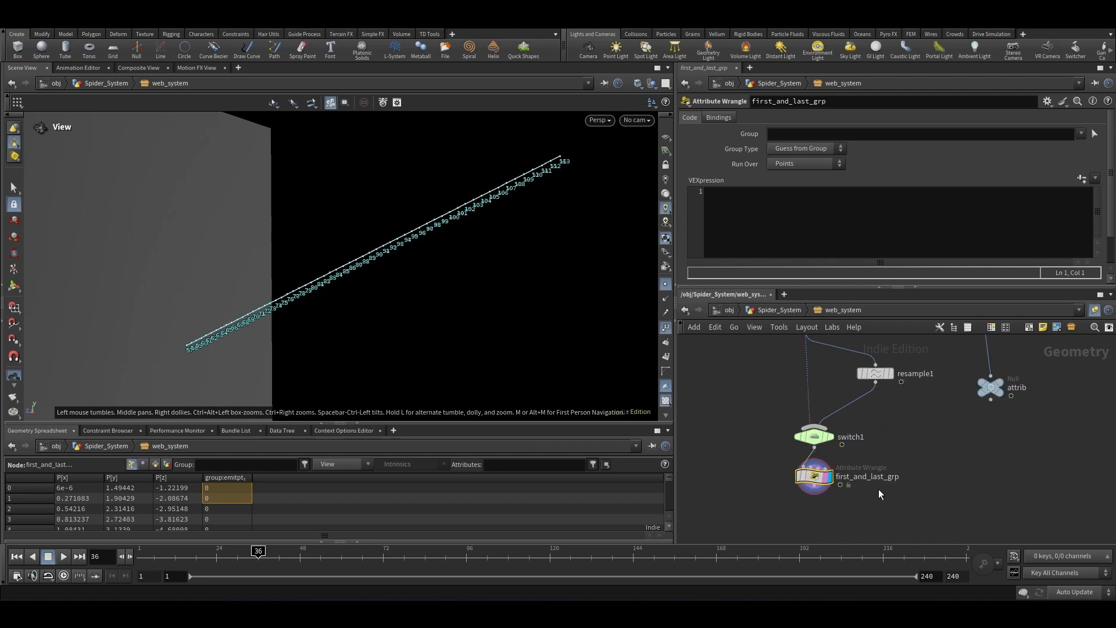
pyautogui.scroll(-3, 884, 422)
pyautogui.scroll(5, 926, 418)
pyautogui.click(797, 440)
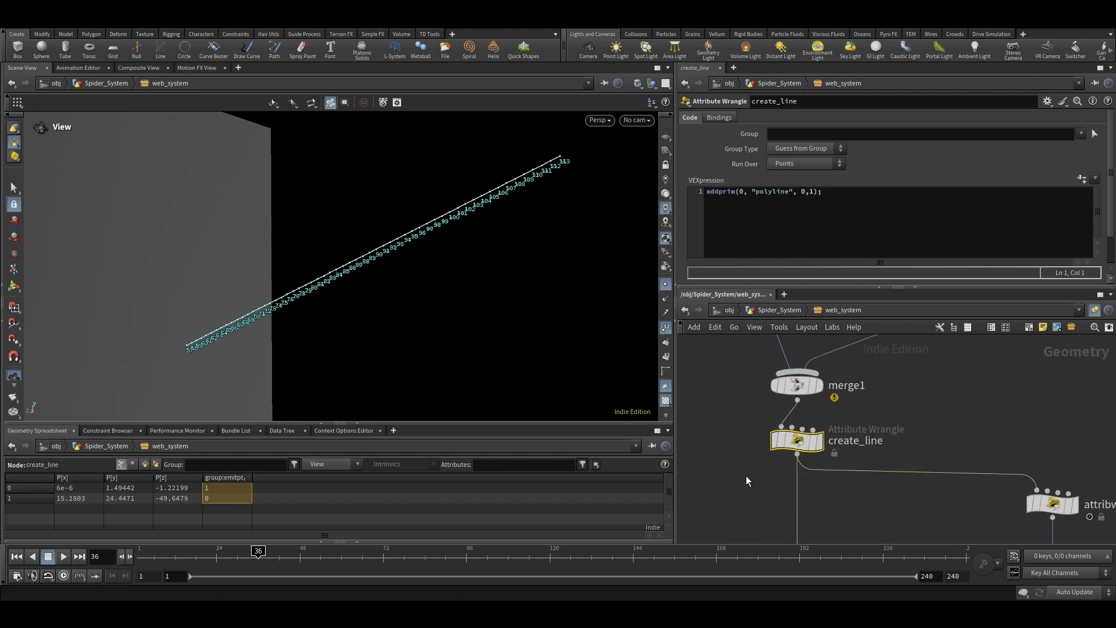
pyautogui.click(787, 166)
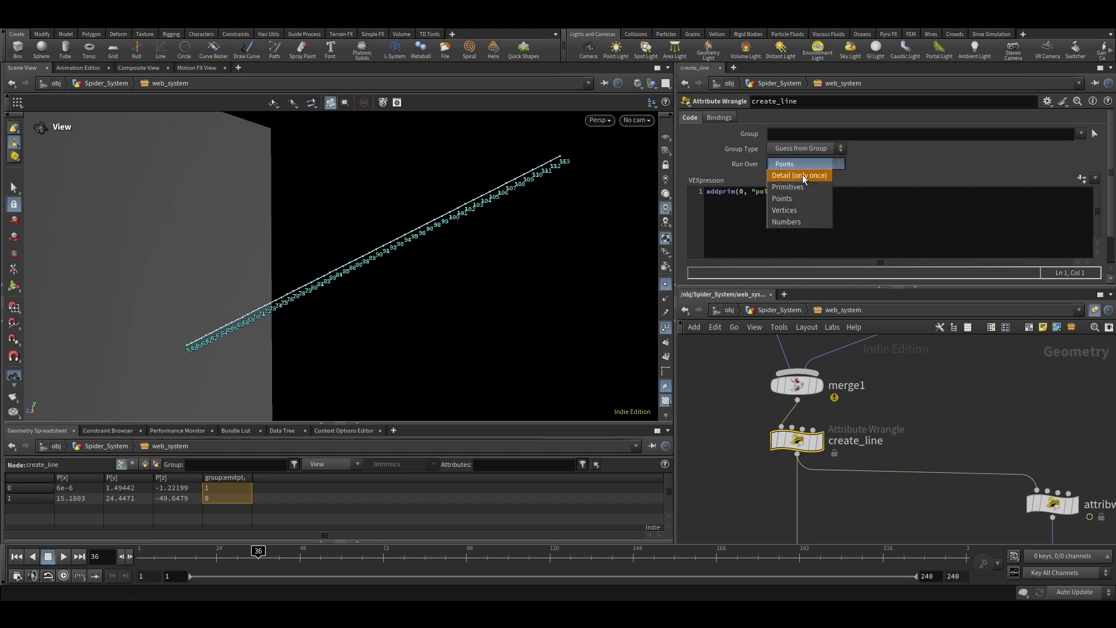
pyautogui.click(805, 176)
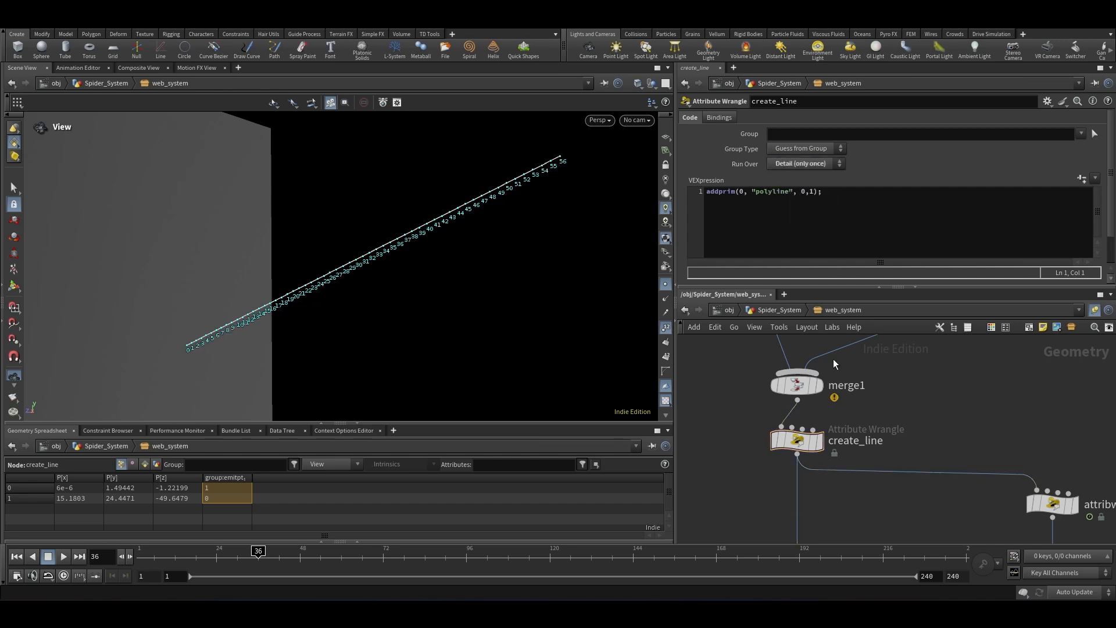
pyautogui.scroll(-5, 838, 348)
pyautogui.scroll(3, 815, 497)
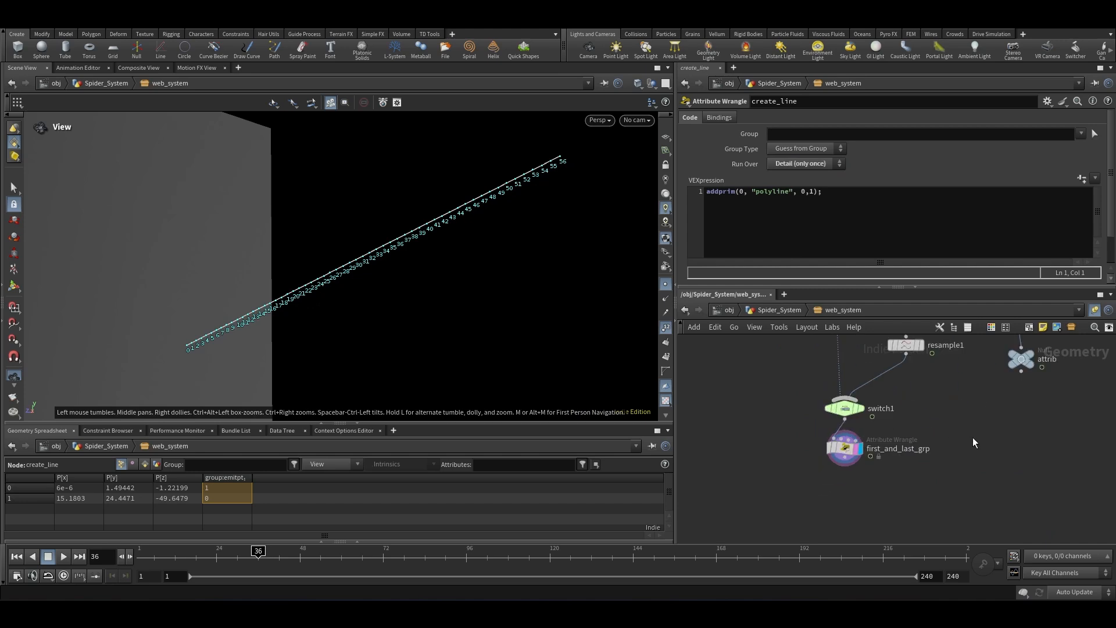
# Step: In first_and_last_grp, write VEX that puts point 0 into a group named zero
pyautogui.click(844, 449)
pyautogui.click(749, 235)
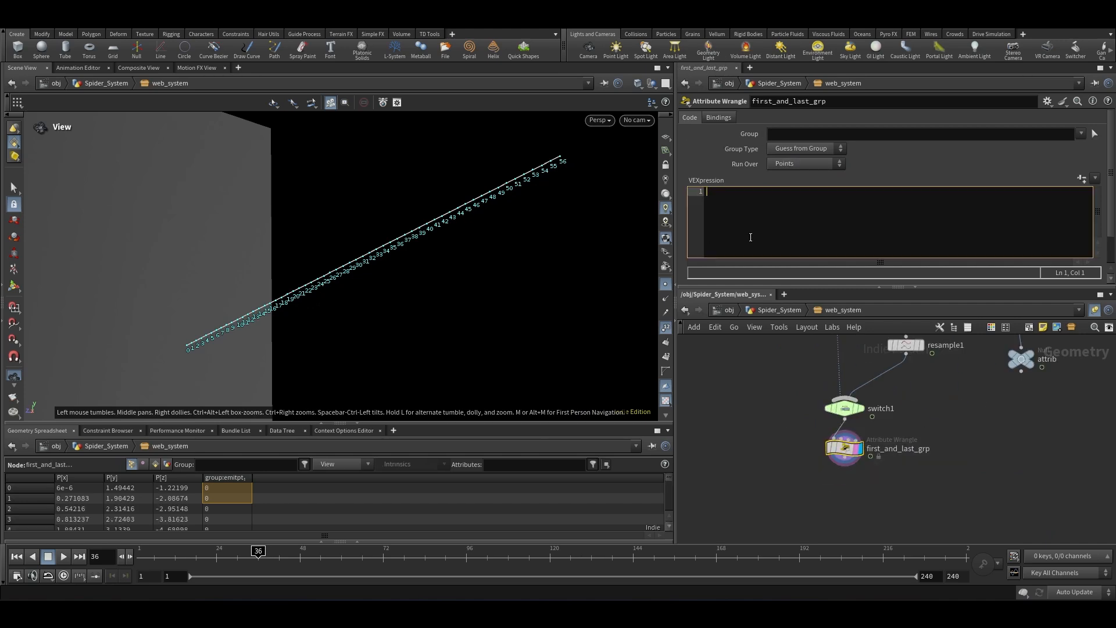
pyautogui.write('if(i@ptnum==0){')
pyautogui.press('Return')
pyautogui.press('Return')
pyautogui.write('}')
pyautogui.press('Up')
pyautogui.write('i@group_zero=1;')
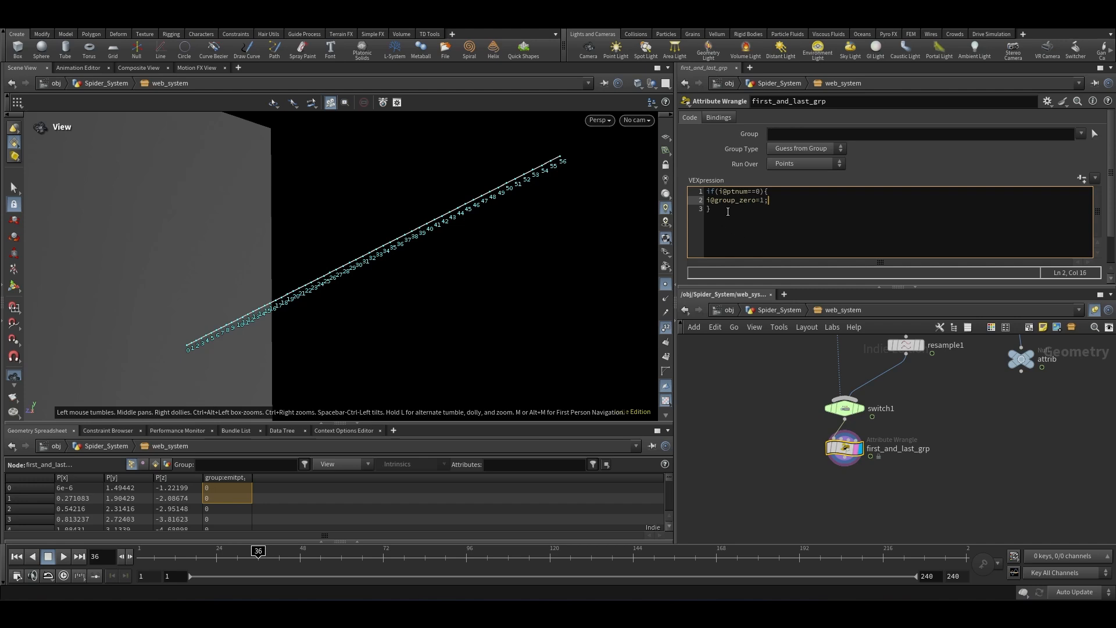
# Step: Add VEX putting the last point (ptnum == npoints(0)-1) into a group named attach
pyautogui.press('Down')
pyautogui.press('Return')
pyautogui.write('if(i@ptnum==npoints(0)-1')
pyautogui.moveTo(798, 214); pyautogui.dragTo(758, 222)
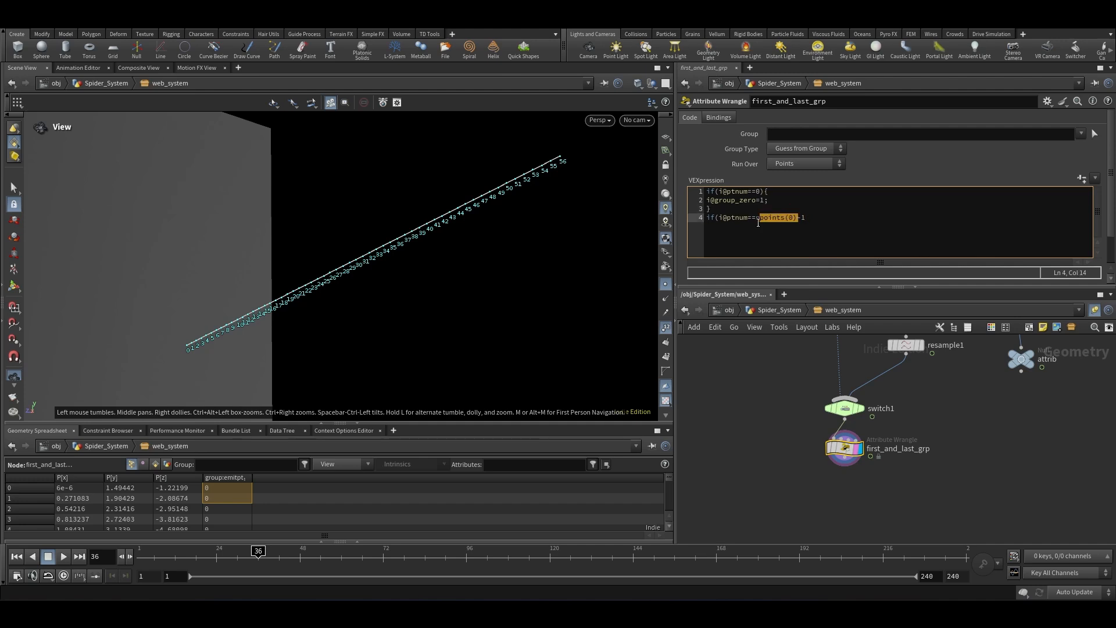
pyautogui.click(815, 218)
pyautogui.write('){')
pyautogui.press('Return')
pyautogui.press('Return')
pyautogui.press('Up')
pyautogui.write('i')
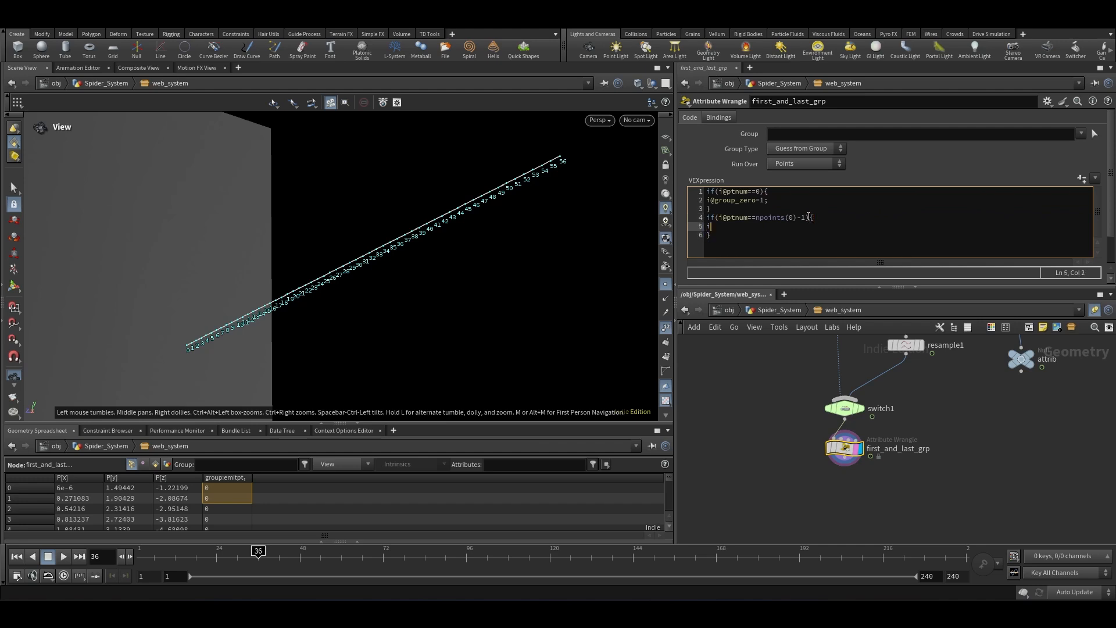
pyautogui.write('@group_attach=1;')
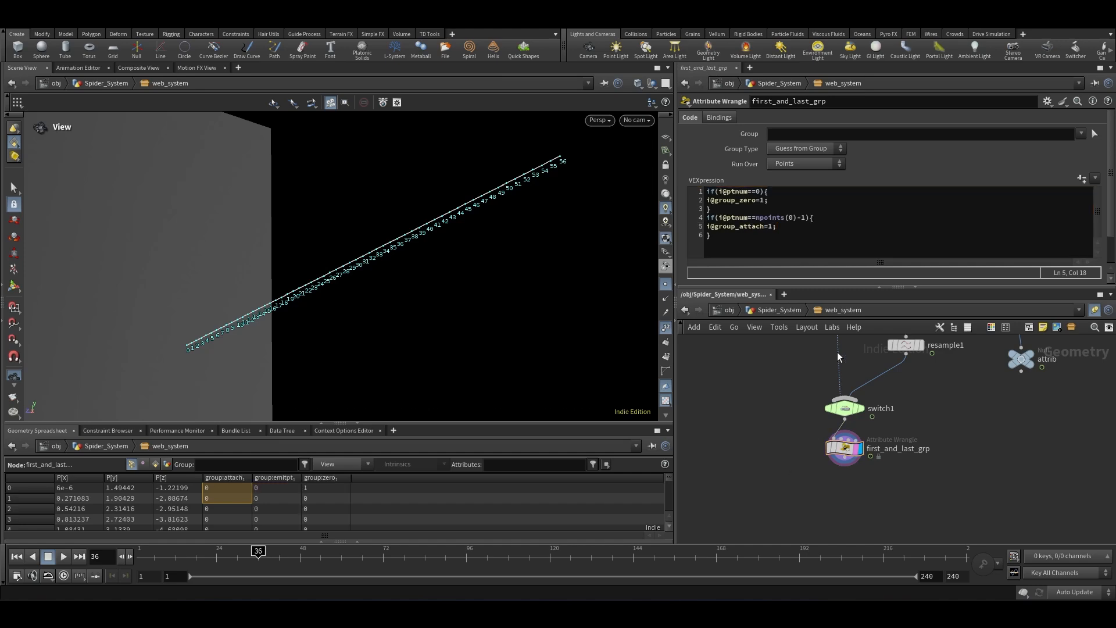
# Step: Append a Vellum Constraints node below first_and_last_grp and set its constraint type to String
pyautogui.scroll(-2, 838, 351)
pyautogui.press('Tab')
pyautogui.write('ellum str')
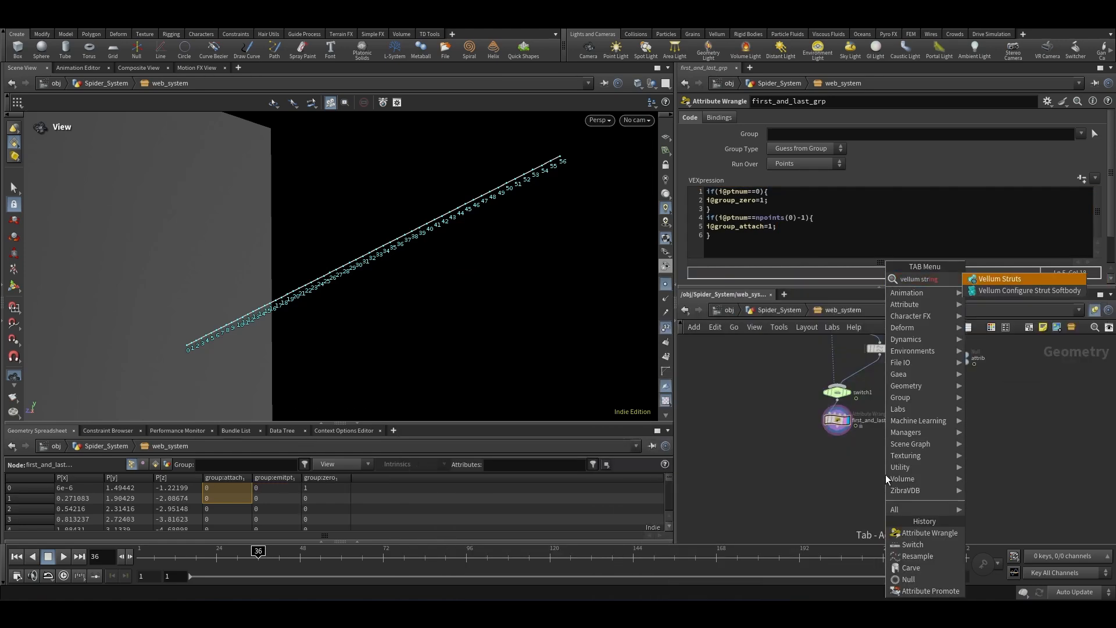
pyautogui.press('BackSpace')
pyautogui.press('BackSpace')
pyautogui.press('BackSpace')
pyautogui.write('cons')
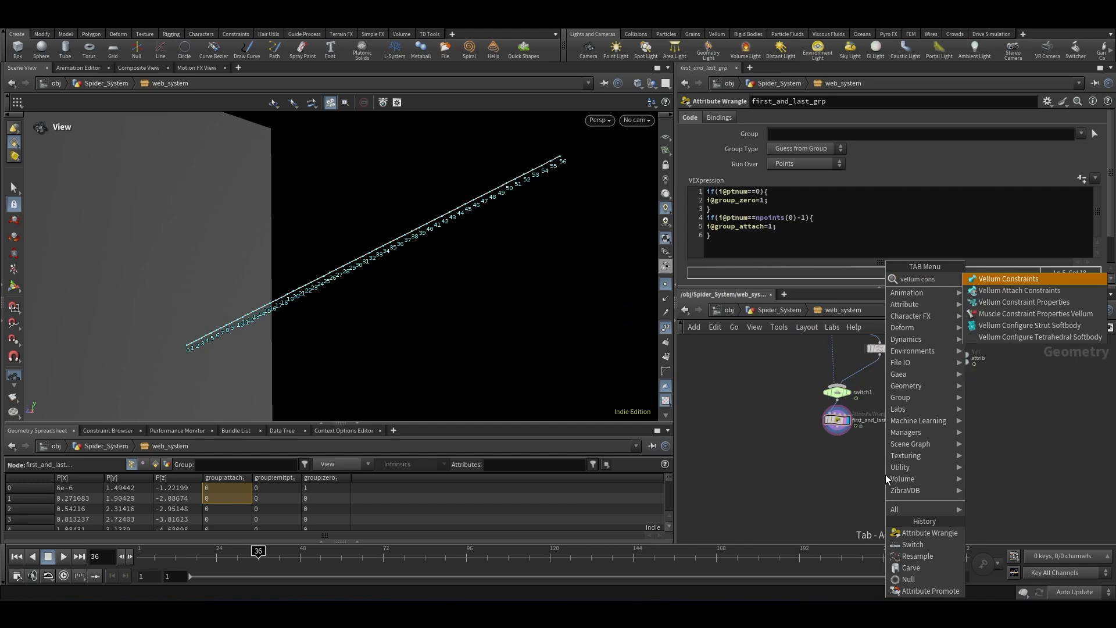
pyautogui.press('Return')
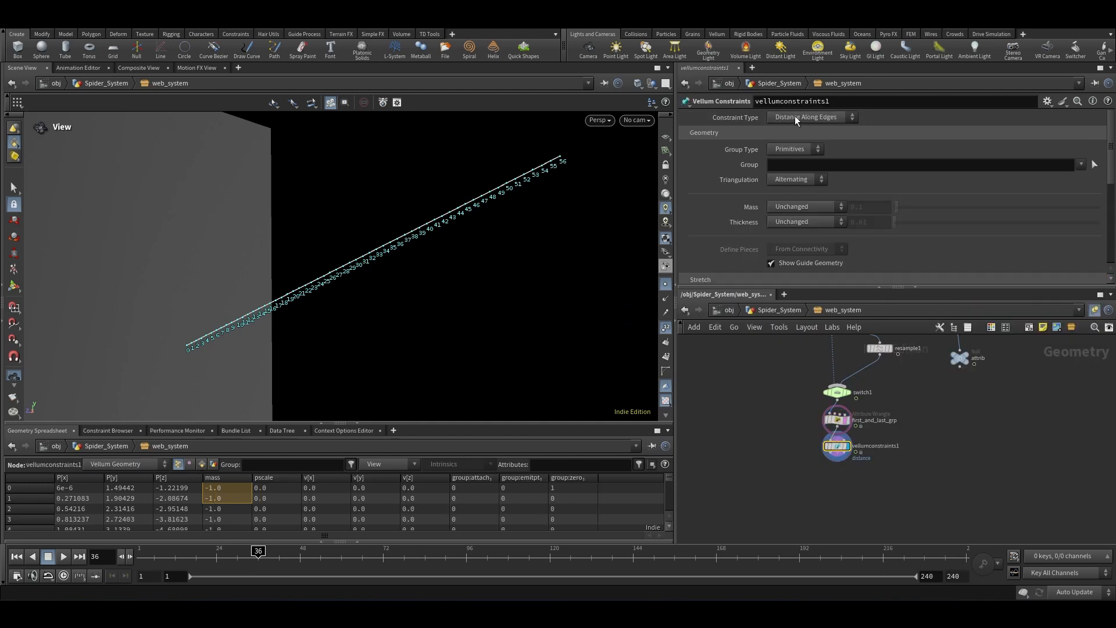
pyautogui.click(794, 117)
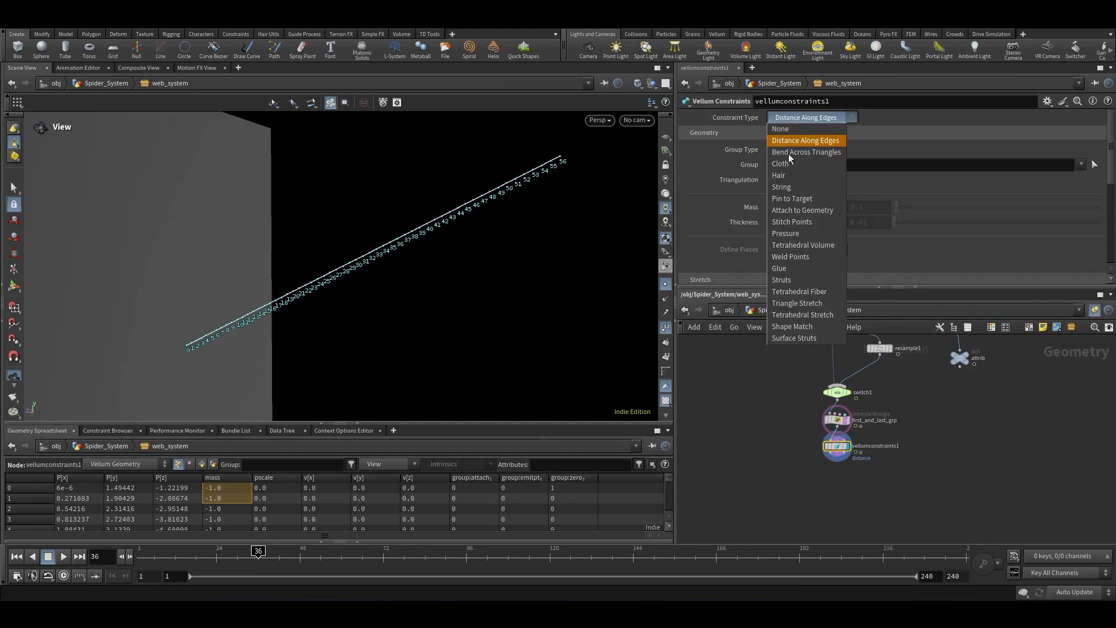
pyautogui.click(785, 186)
# Step: Set the string constraint's stretch damping ratio to 0.6
pyautogui.scroll(-10, 712, 181)
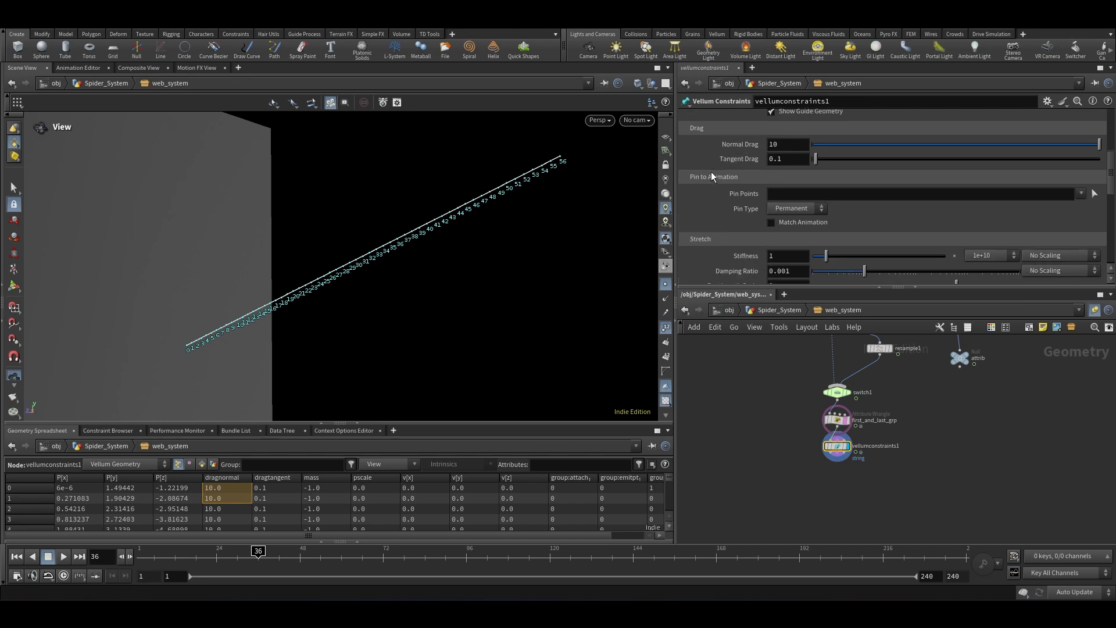
pyautogui.click(797, 181)
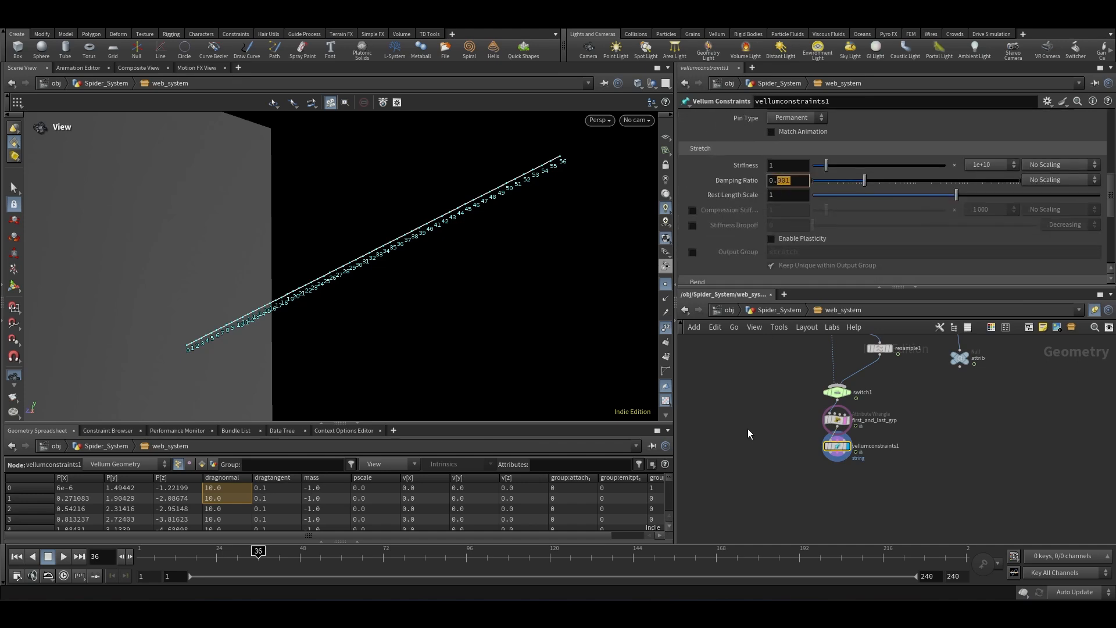
pyautogui.write('6')
pyautogui.press('Return')
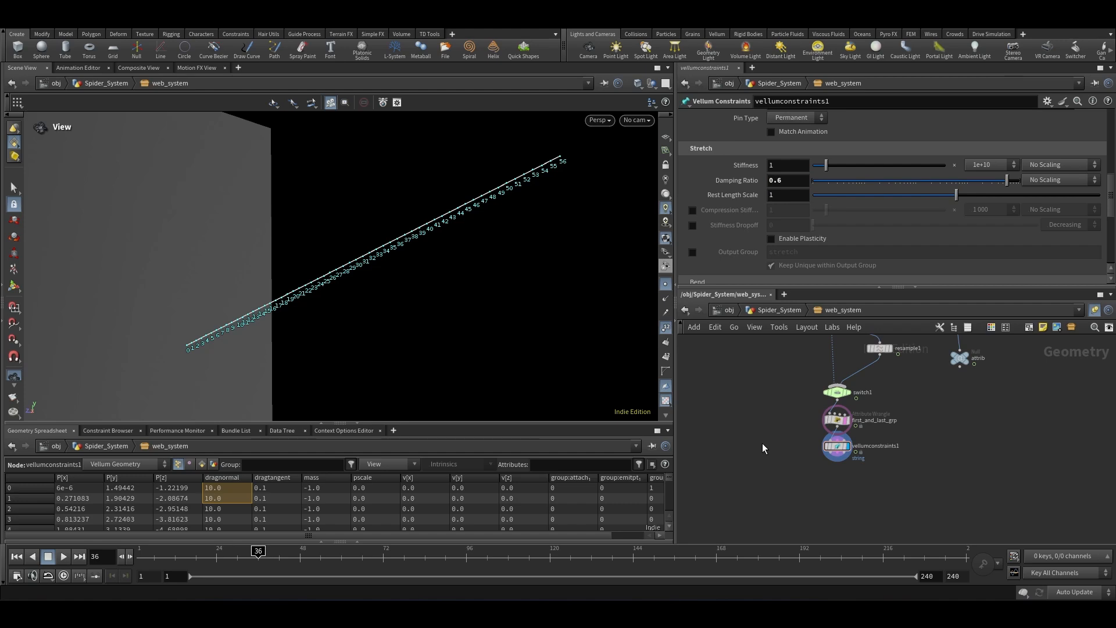
# Step: Append a Vellum Attach to Geometry node below vellumconstraints1
pyautogui.scroll(5, 840, 448)
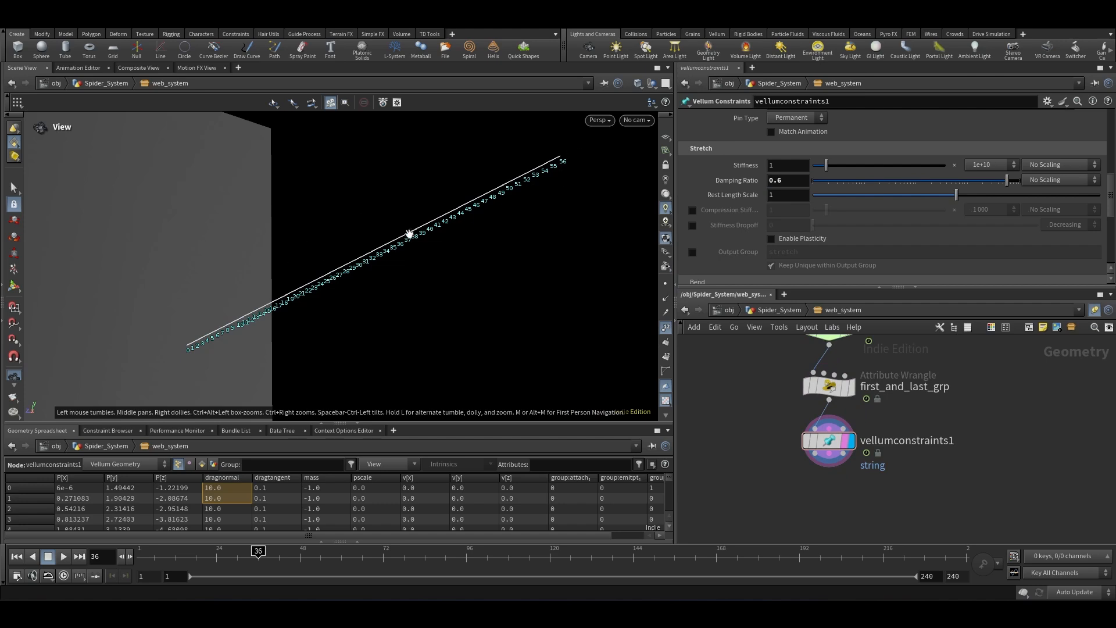
pyautogui.moveTo(409, 233); pyautogui.dragTo(313, 314)
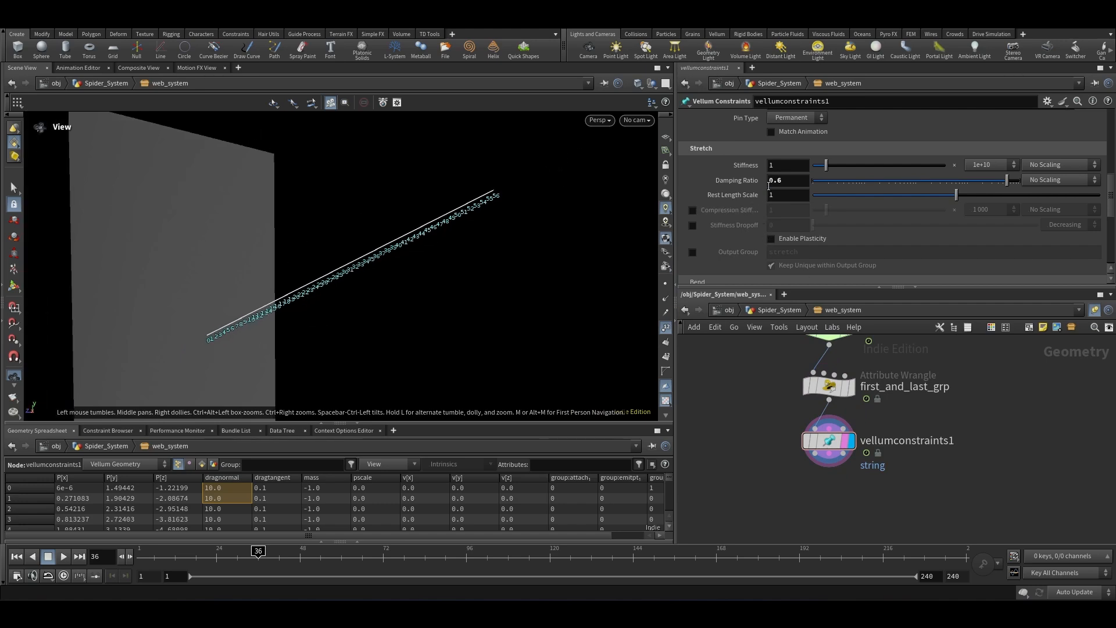
pyautogui.scroll(-5, 727, 222)
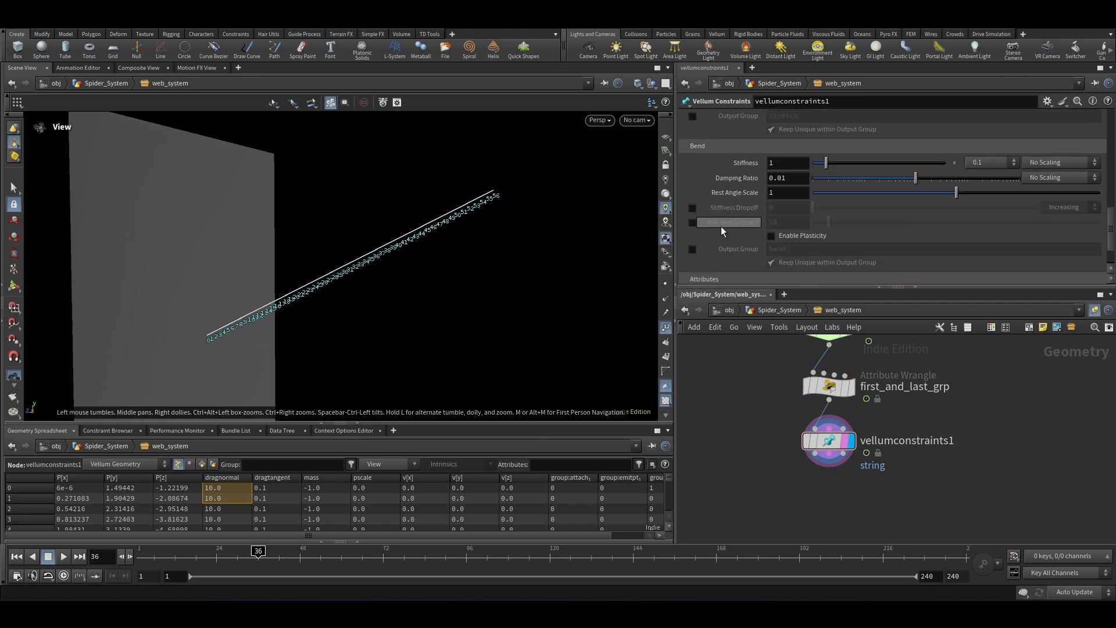
pyautogui.scroll(-1, 718, 228)
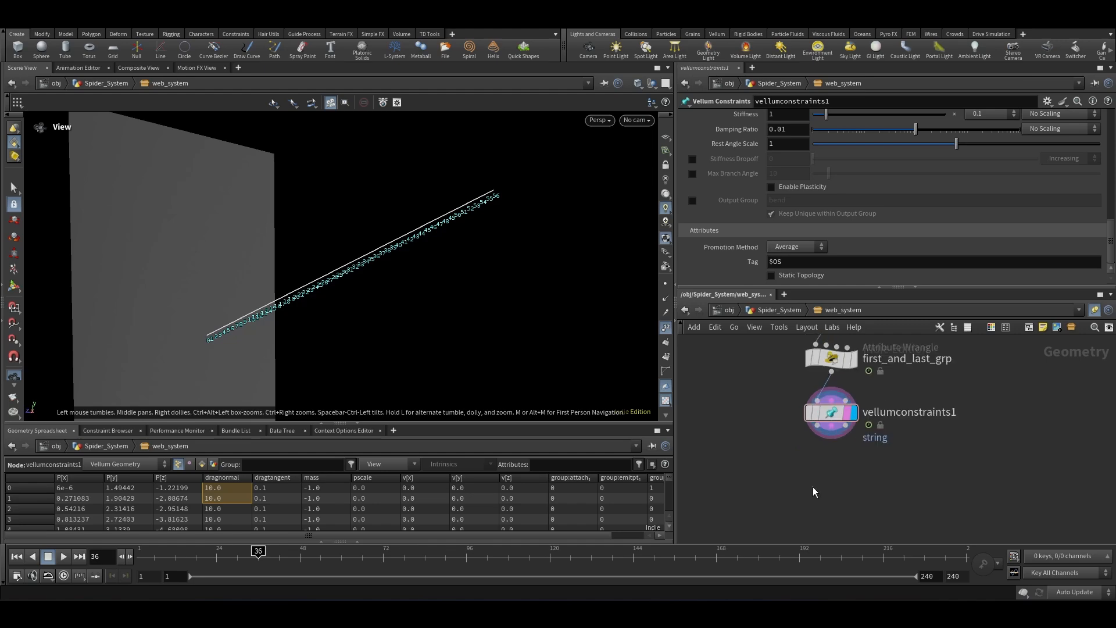
pyautogui.press('Tab')
pyautogui.write('attach')
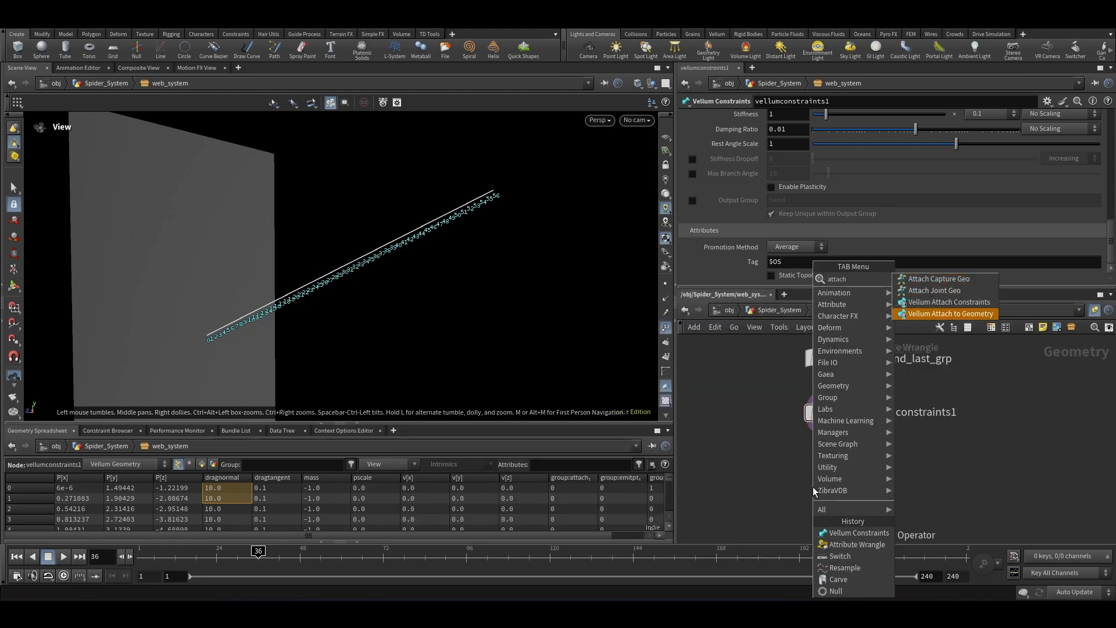
pyautogui.press('Return')
pyautogui.click(813, 486)
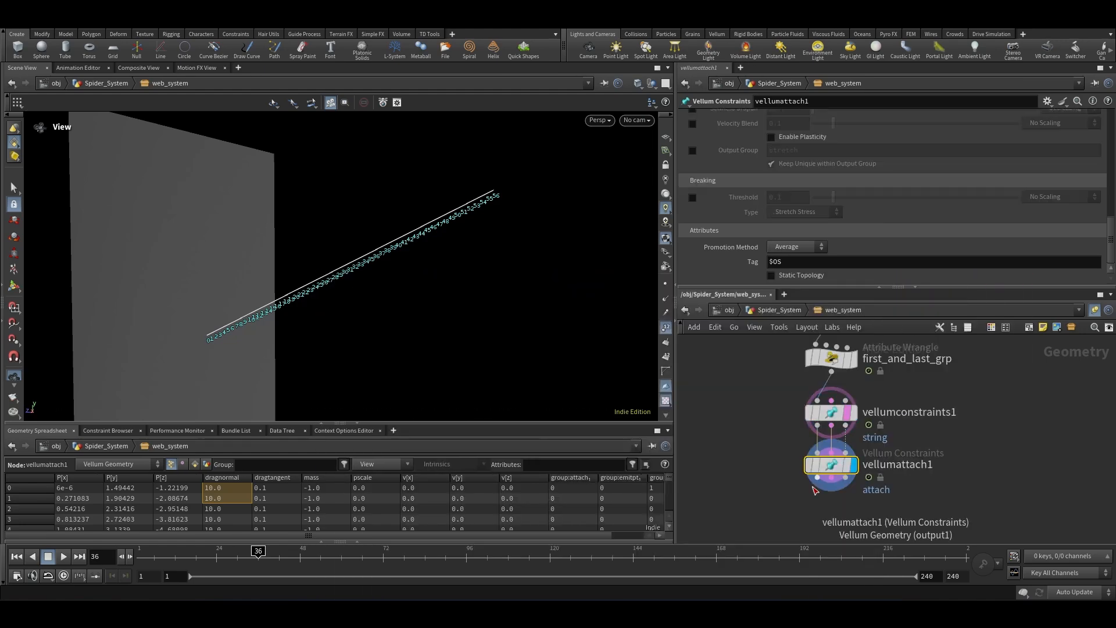
pyautogui.moveTo(969, 446); pyautogui.dragTo(759, 522)
pyautogui.scroll(-5, 813, 437)
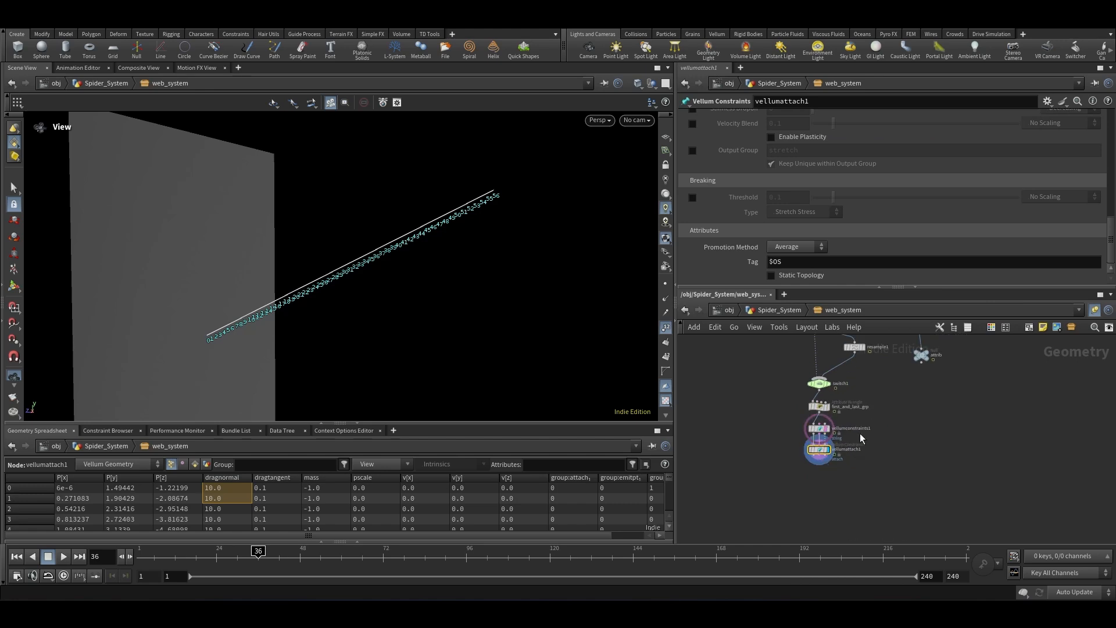
pyautogui.scroll(4, 837, 440)
pyautogui.click(820, 463)
pyautogui.doubleClick(821, 465)
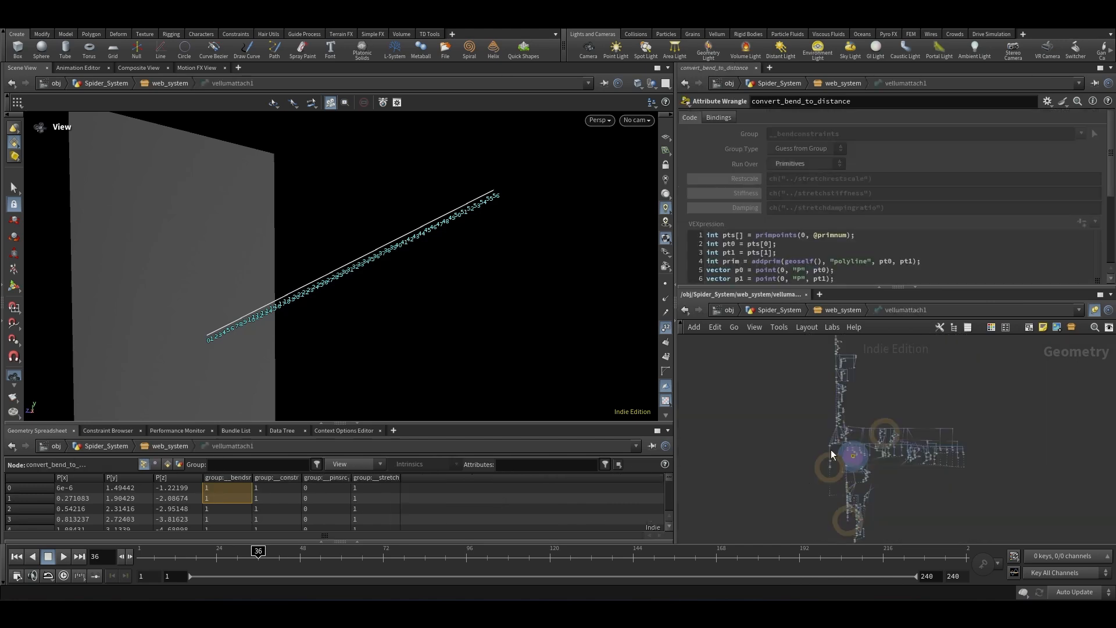
pyautogui.click(685, 310)
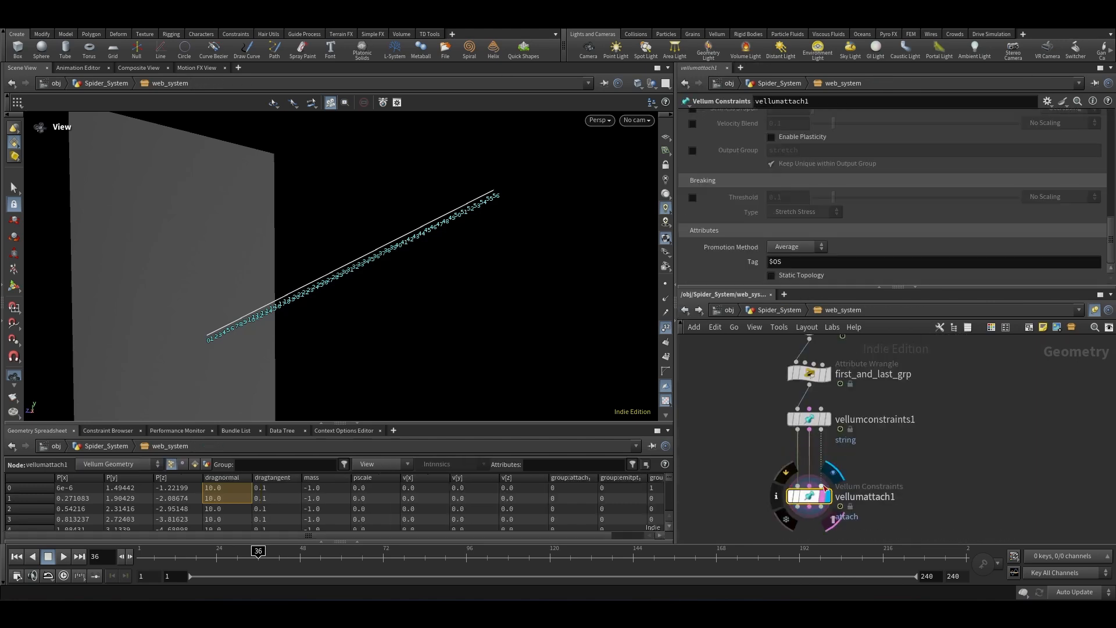
# Step: Add an Object Merge node beside vellumattach1
pyautogui.press('Tab')
pyautogui.write('ob')
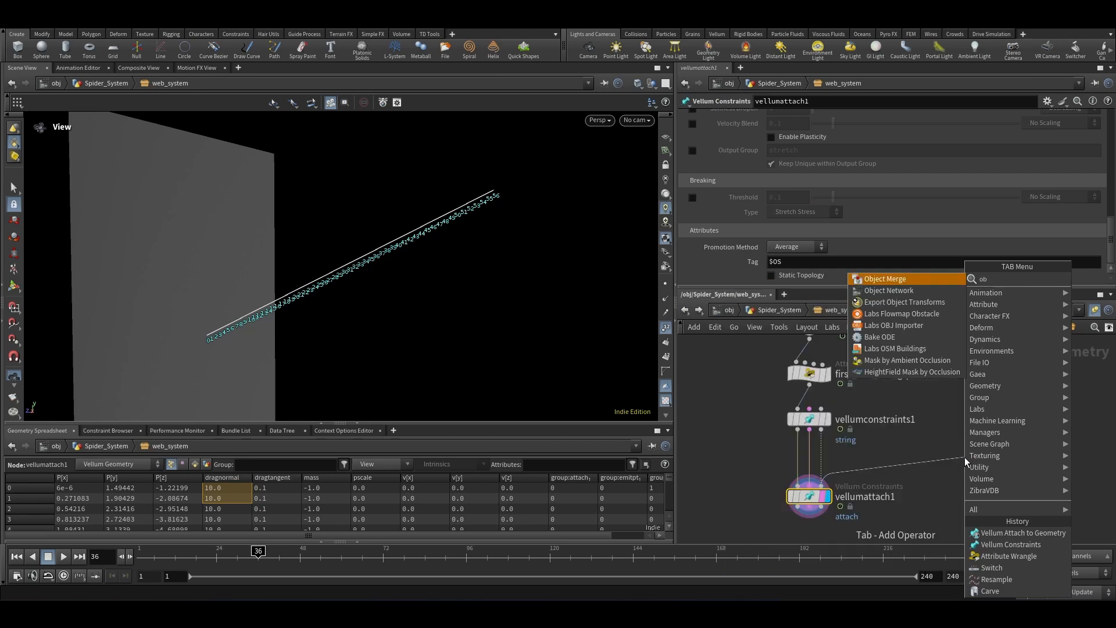
pyautogui.press('Return')
pyautogui.scroll(-6, 838, 452)
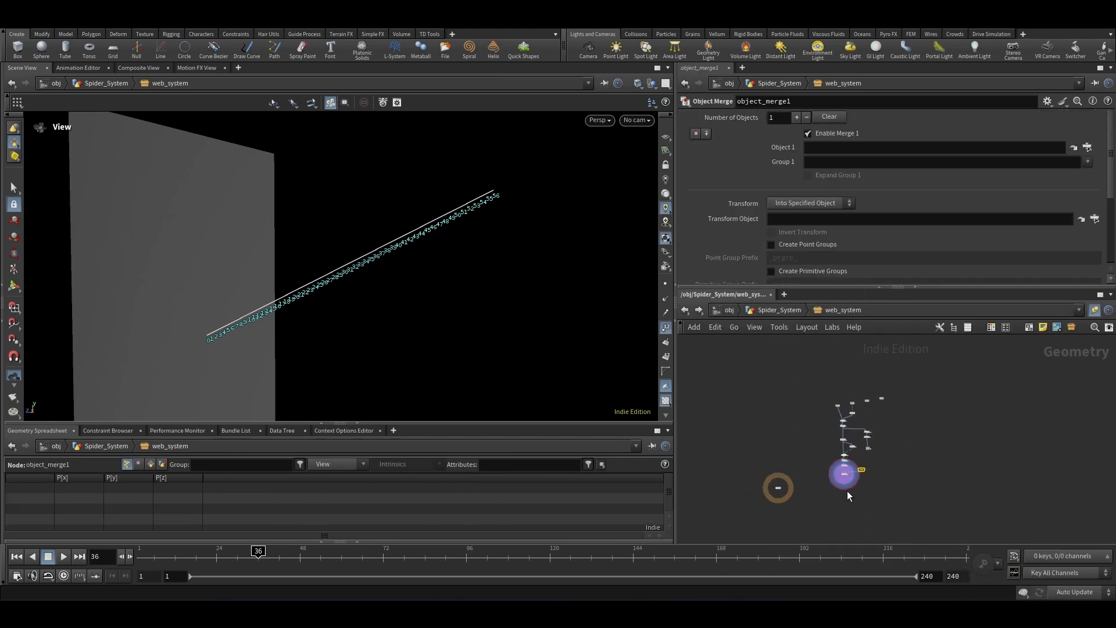
pyautogui.scroll(8, 841, 406)
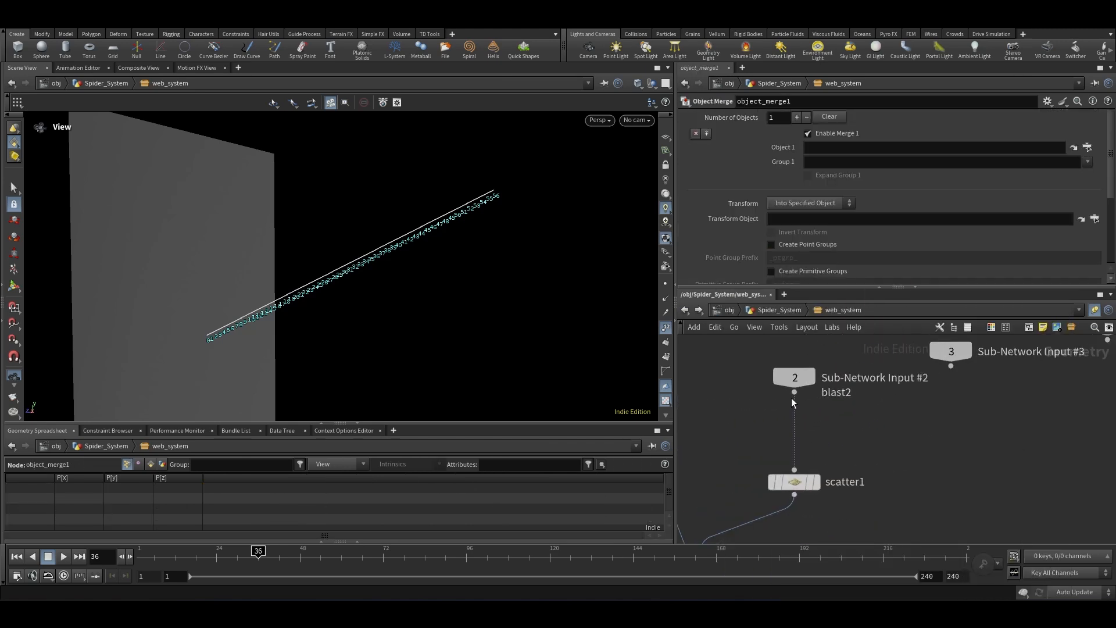
# Step: Branch a Null from Sub-Network Input #2 and name it to_attach
pyautogui.moveTo(794, 395); pyautogui.dragTo(960, 434)
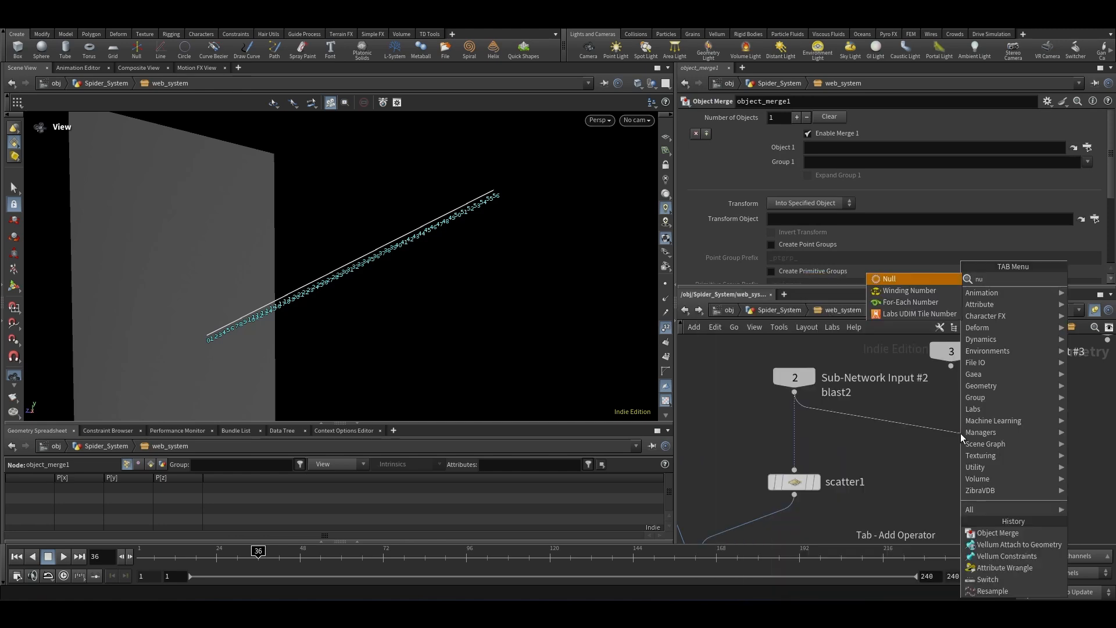
pyautogui.press('Escape')
pyautogui.click(1004, 431)
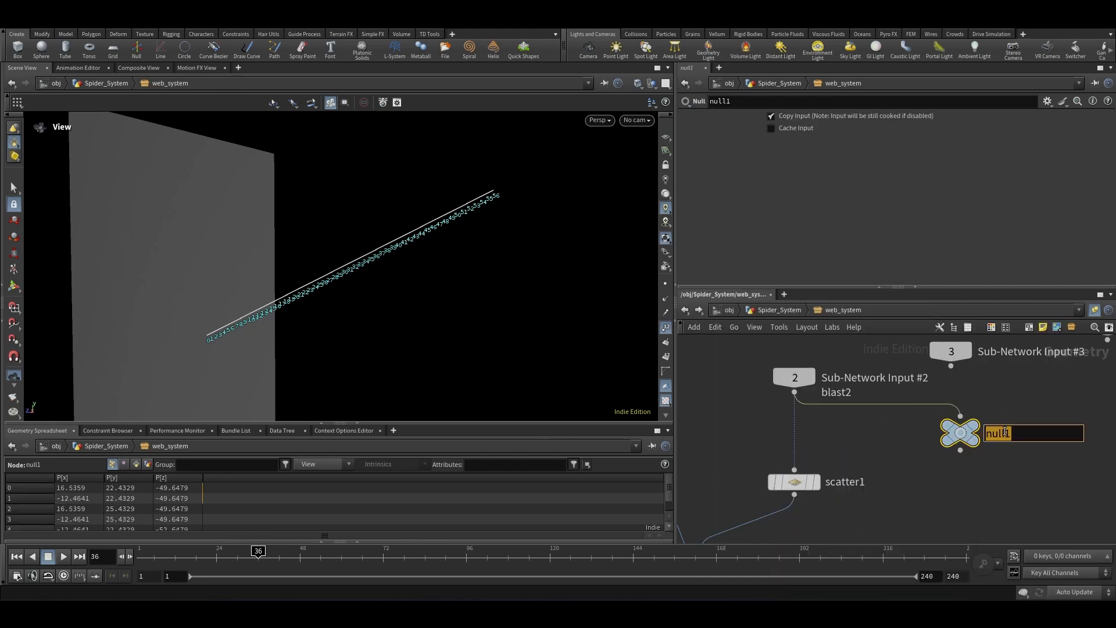
pyautogui.write('to_attach')
pyautogui.press('Return')
# Step: Copy the to_attach null and paste it as object_merge1's Object 1 path
pyautogui.hotkey('ctrl', 'c')
pyautogui.scroll(-8, 882, 390)
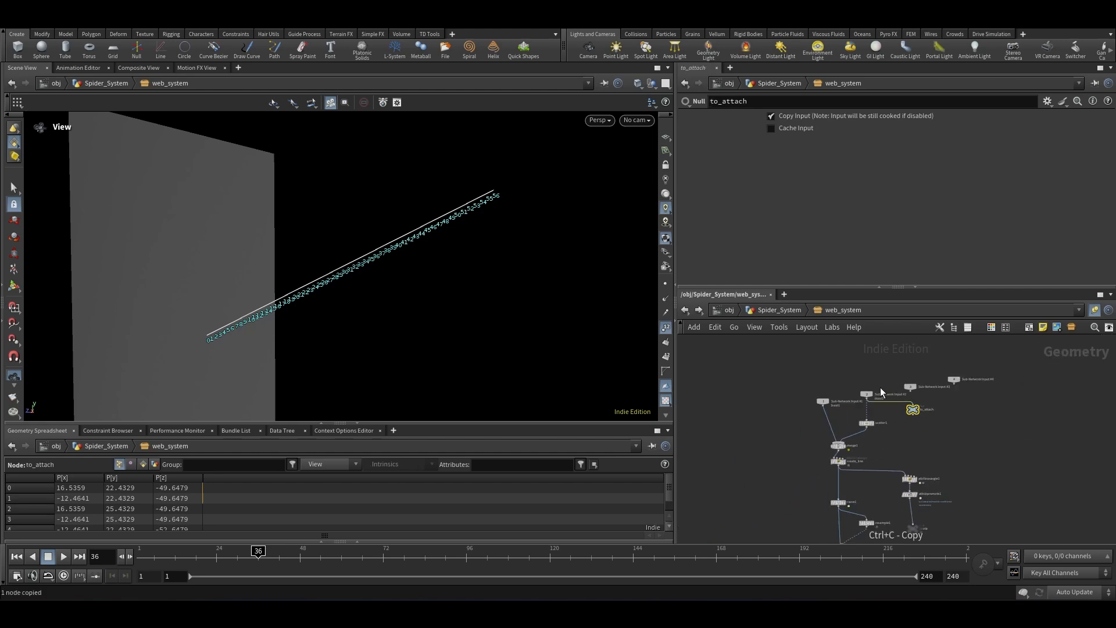
pyautogui.scroll(5, 892, 440)
pyautogui.click(880, 433)
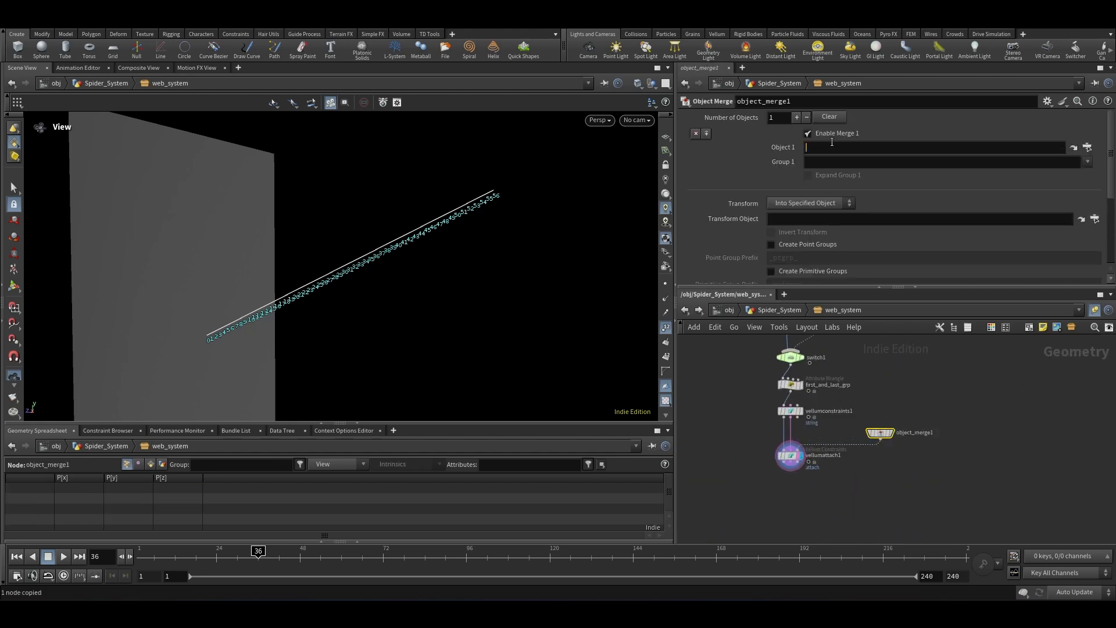
pyautogui.hotkey('ctrl', 'v')
# Step: Set vellumattach1's constraint type to Attach to Geometry and its point group to attach
pyautogui.scroll(3, 753, 457)
pyautogui.click(795, 456)
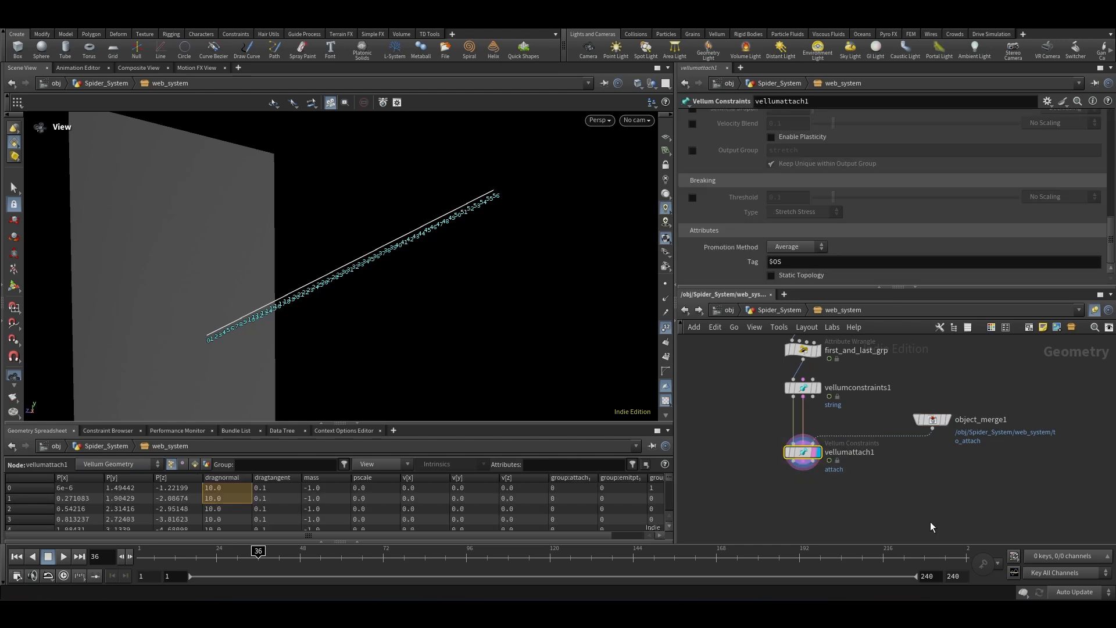
pyautogui.scroll(10, 721, 218)
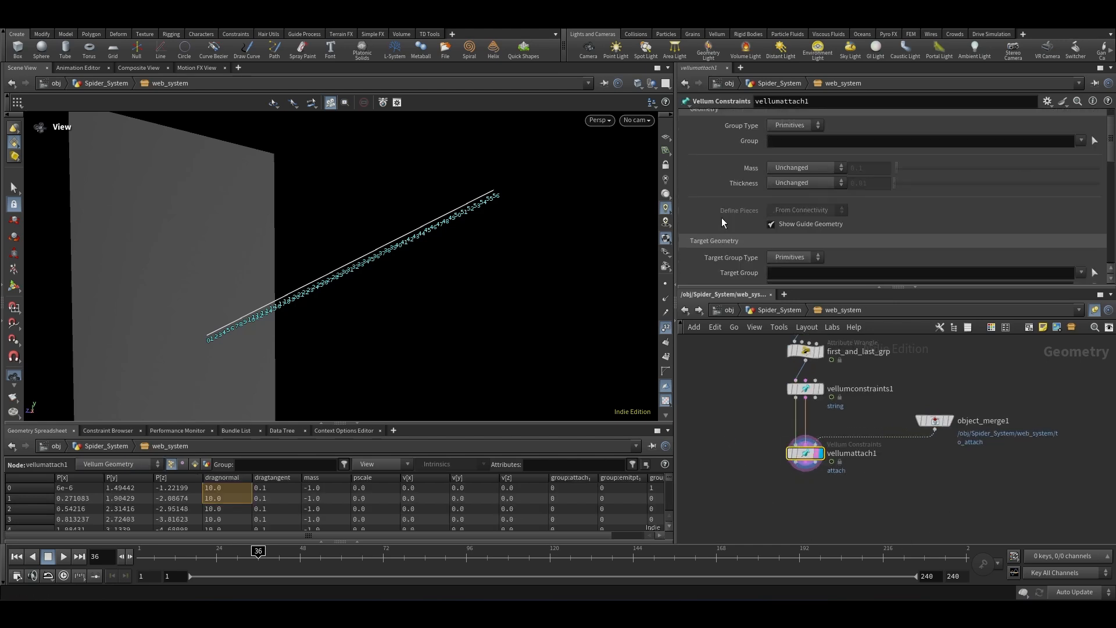
pyautogui.click(799, 150)
pyautogui.click(791, 173)
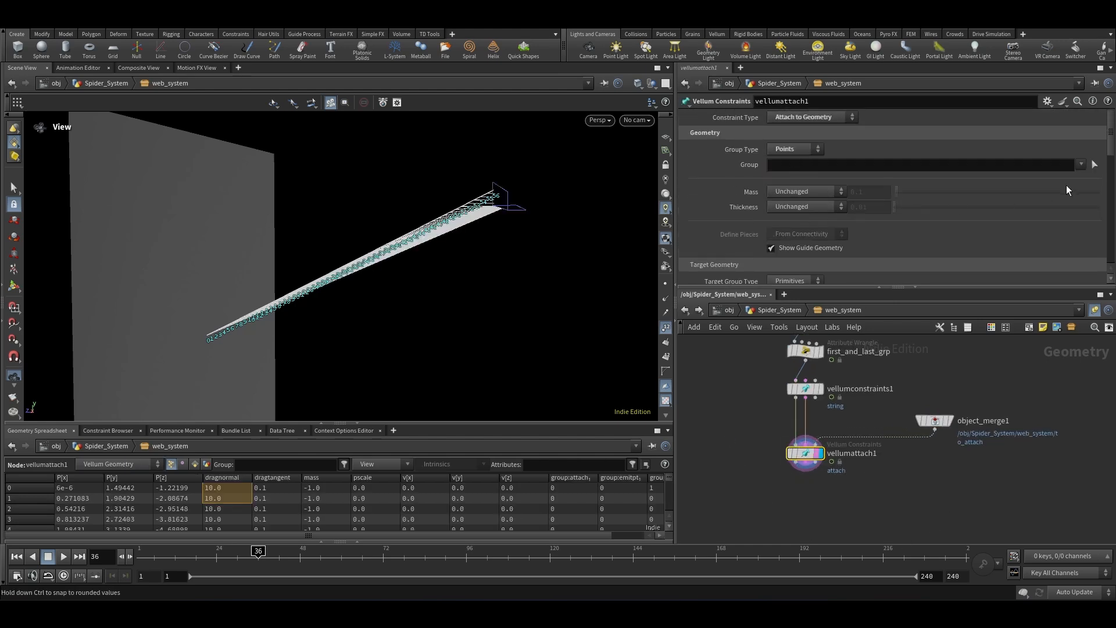
pyautogui.click(1081, 165)
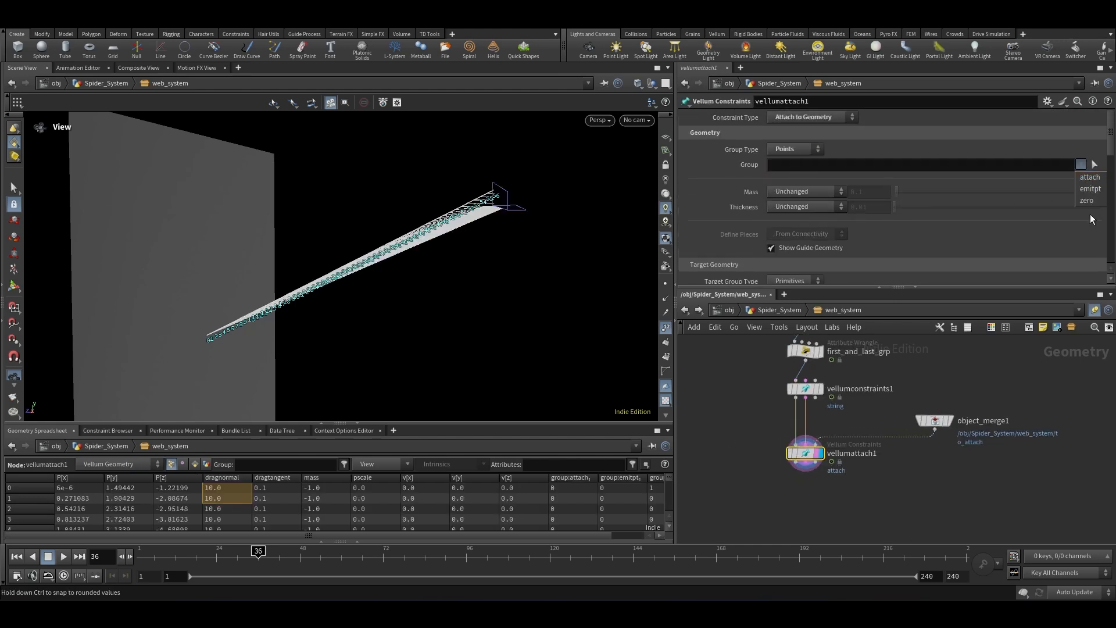
pyautogui.click(1090, 176)
pyautogui.moveTo(549, 182); pyautogui.dragTo(487, 193)
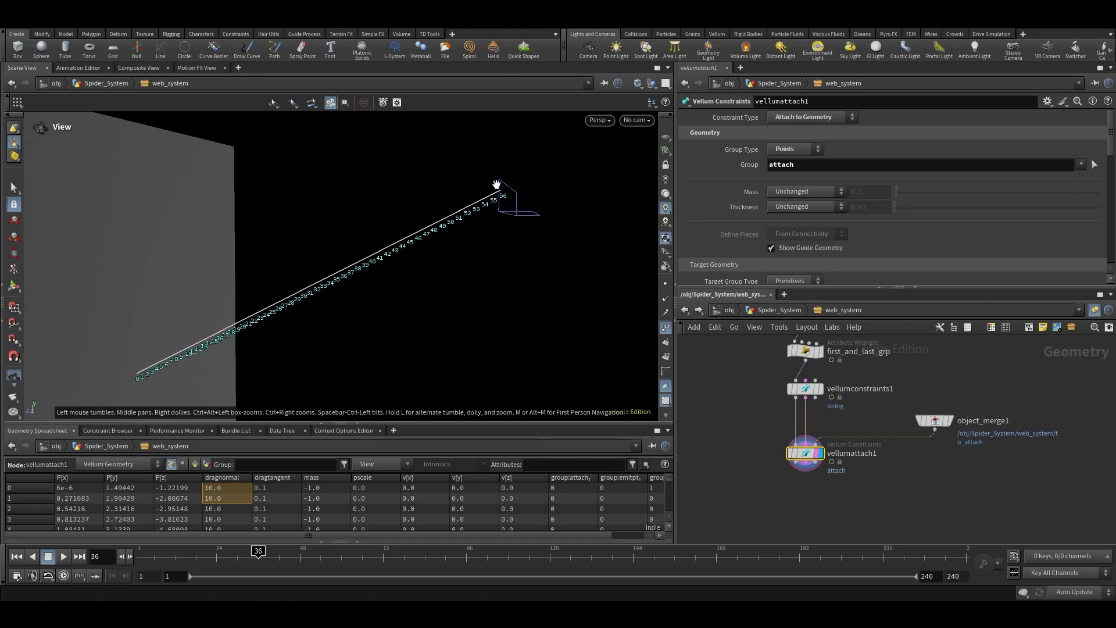
pyautogui.scroll(-4, 722, 188)
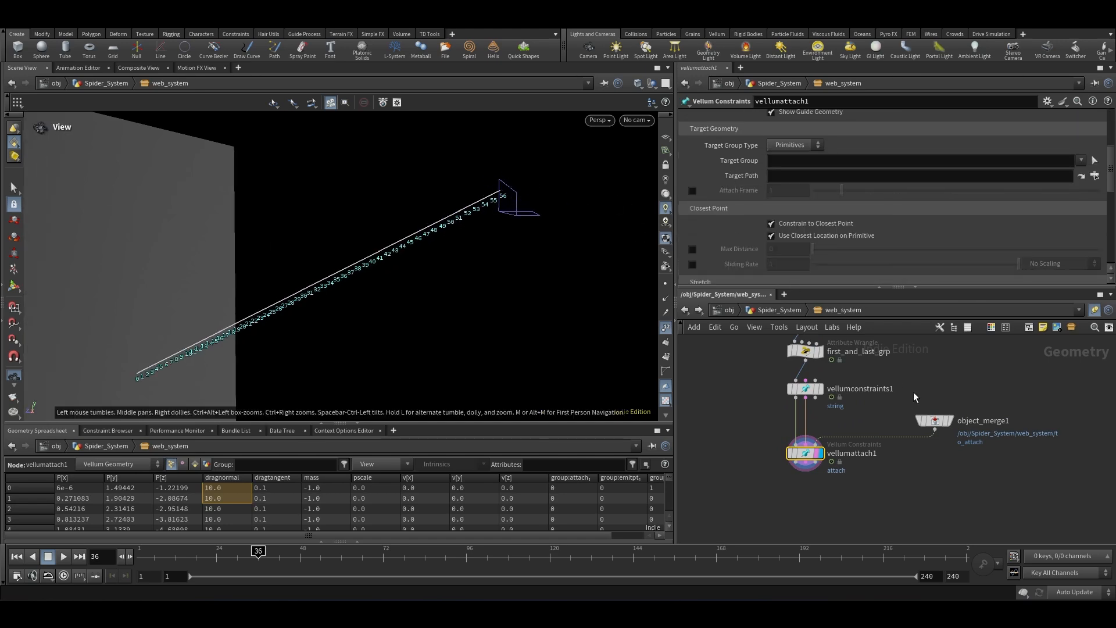
pyautogui.moveTo(1019, 492); pyautogui.dragTo(915, 363)
pyautogui.scroll(-3, 909, 376)
pyautogui.scroll(3, 859, 454)
pyautogui.click(840, 401)
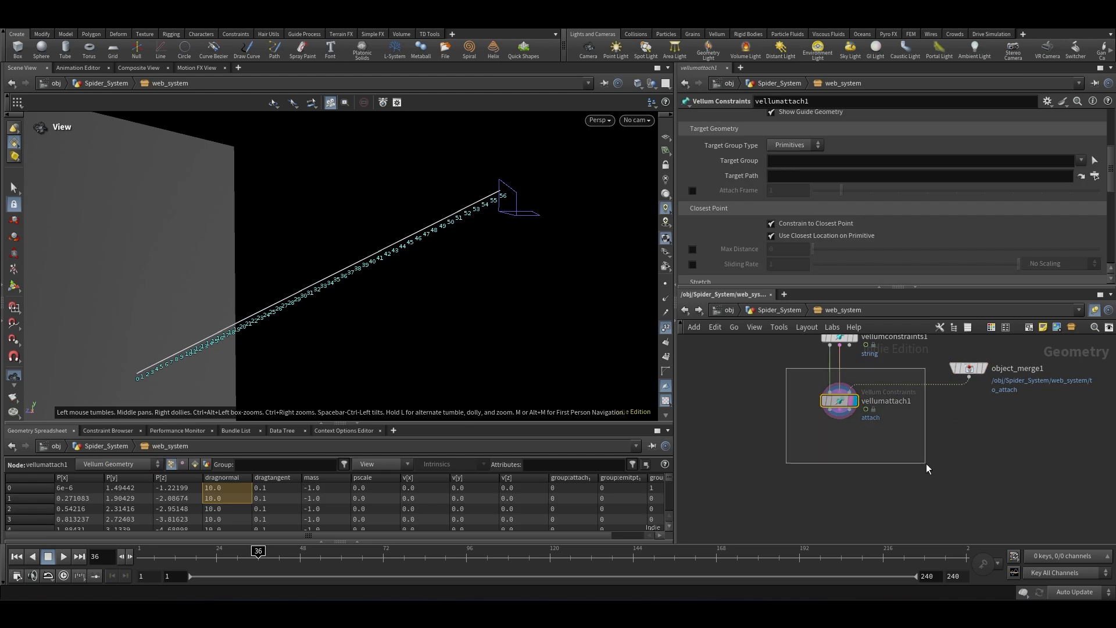
# Step: Add a Vellum Solver node below vellumattach1
pyautogui.scroll(-6, 728, 221)
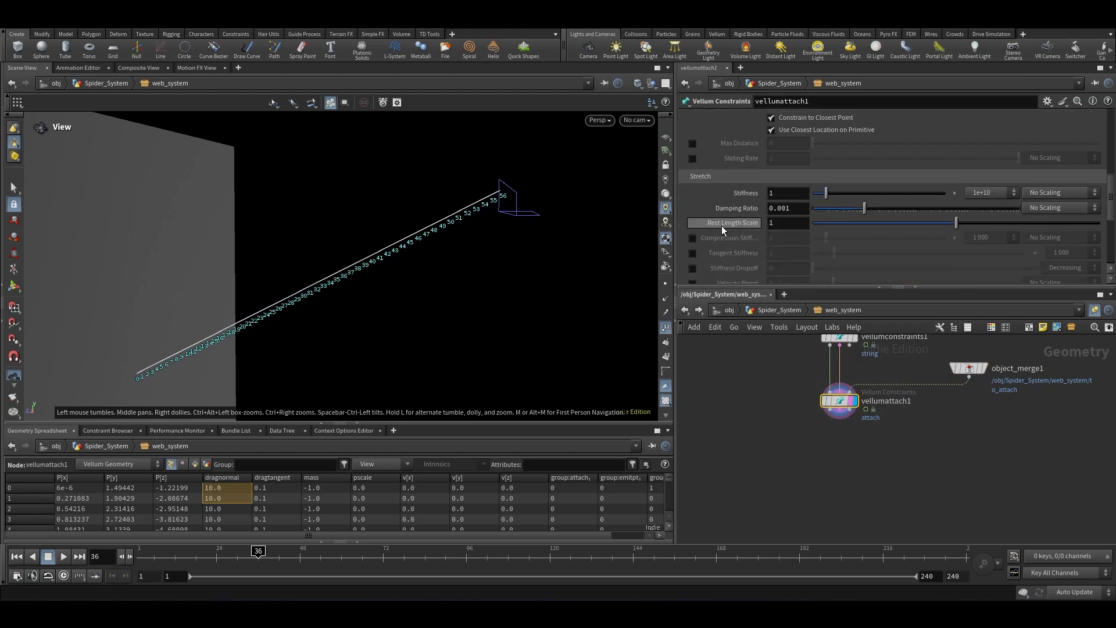
pyautogui.scroll(-1, 721, 226)
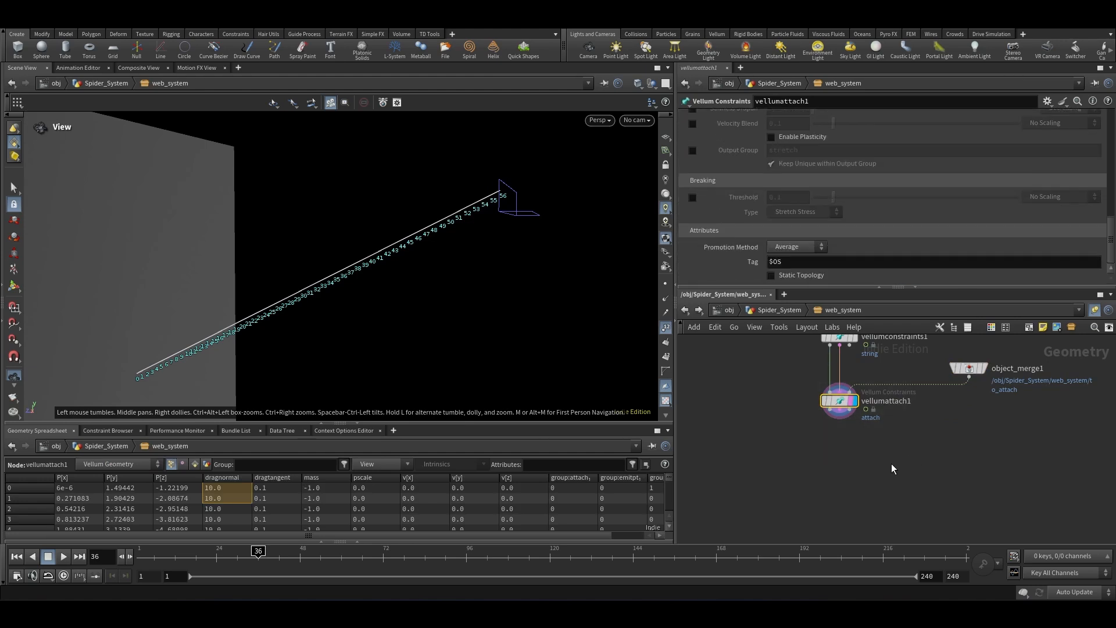
pyautogui.moveTo(784, 365); pyautogui.dragTo(907, 455)
pyautogui.scroll(1, 713, 223)
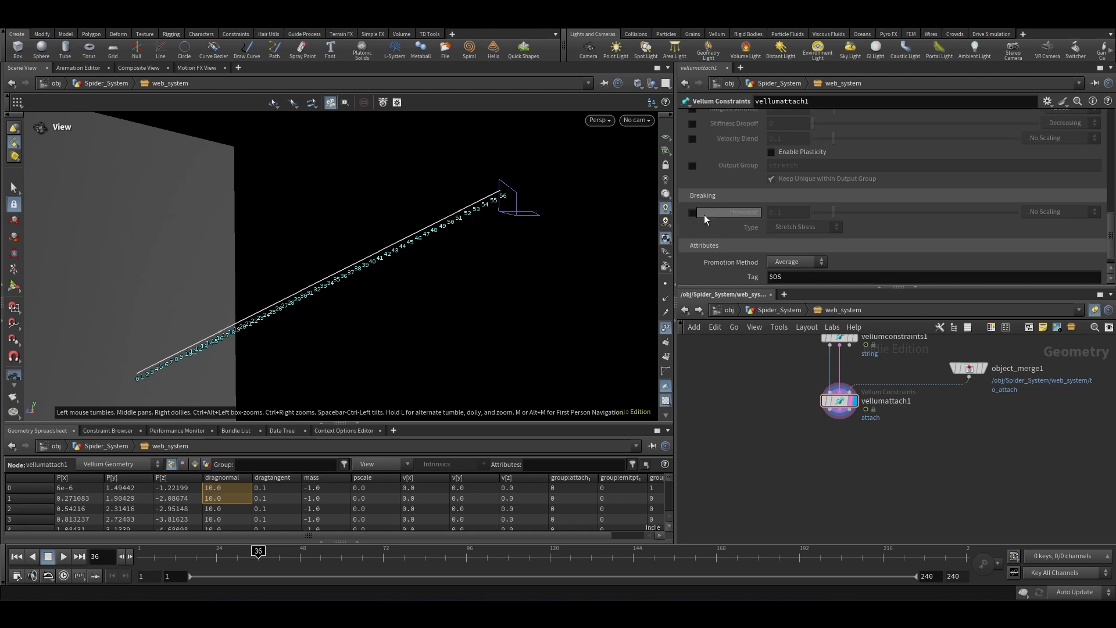
pyautogui.scroll(1, 843, 460)
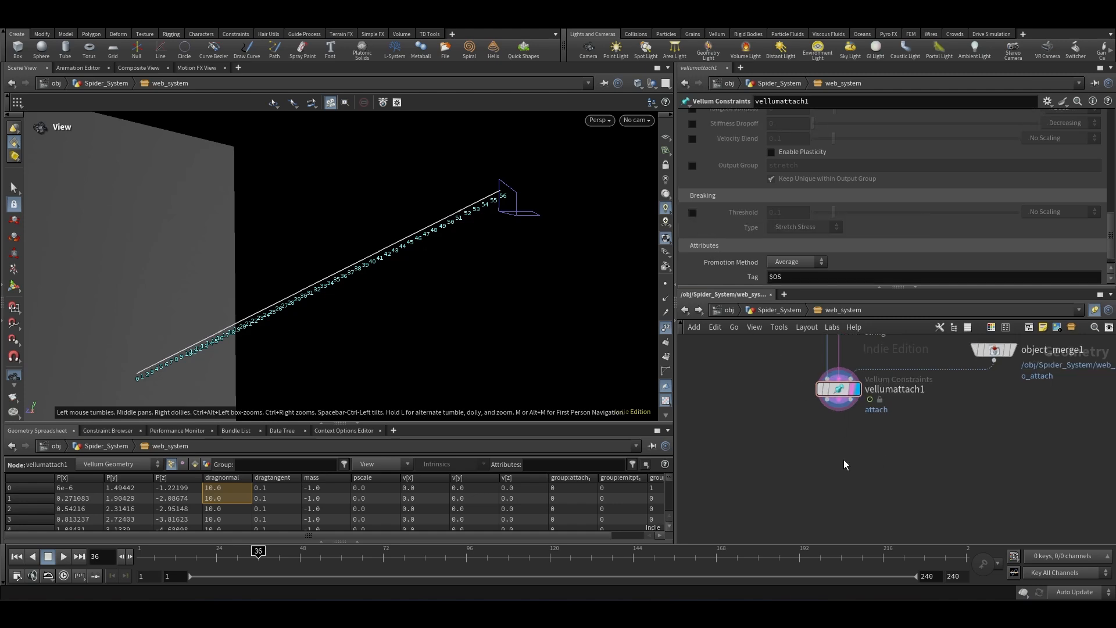
pyautogui.press('Tab')
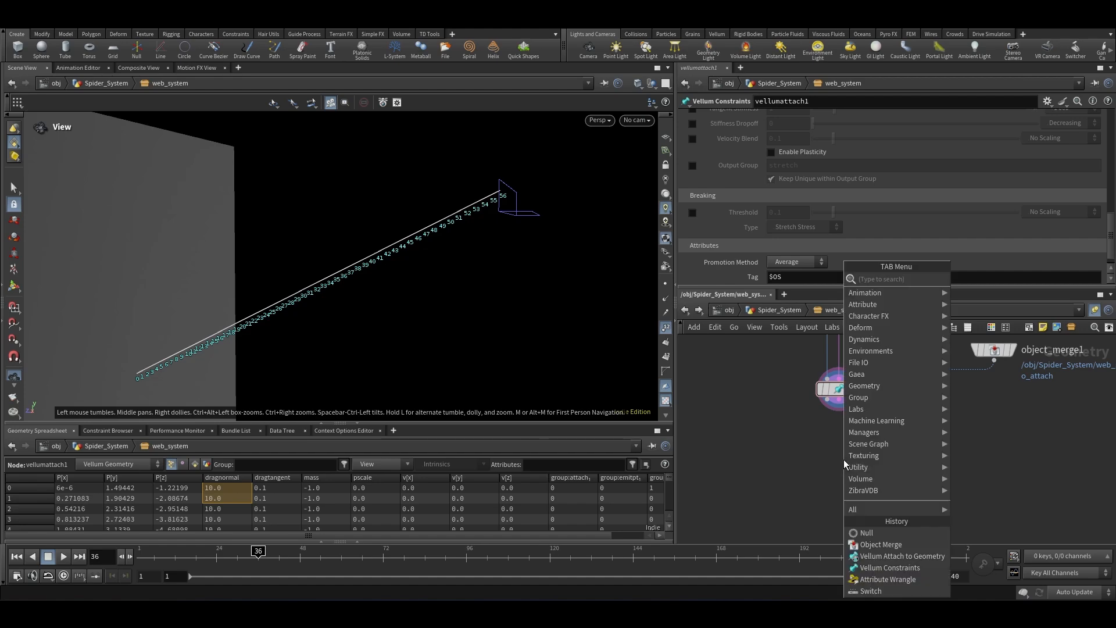
pyautogui.write('vellum solver')
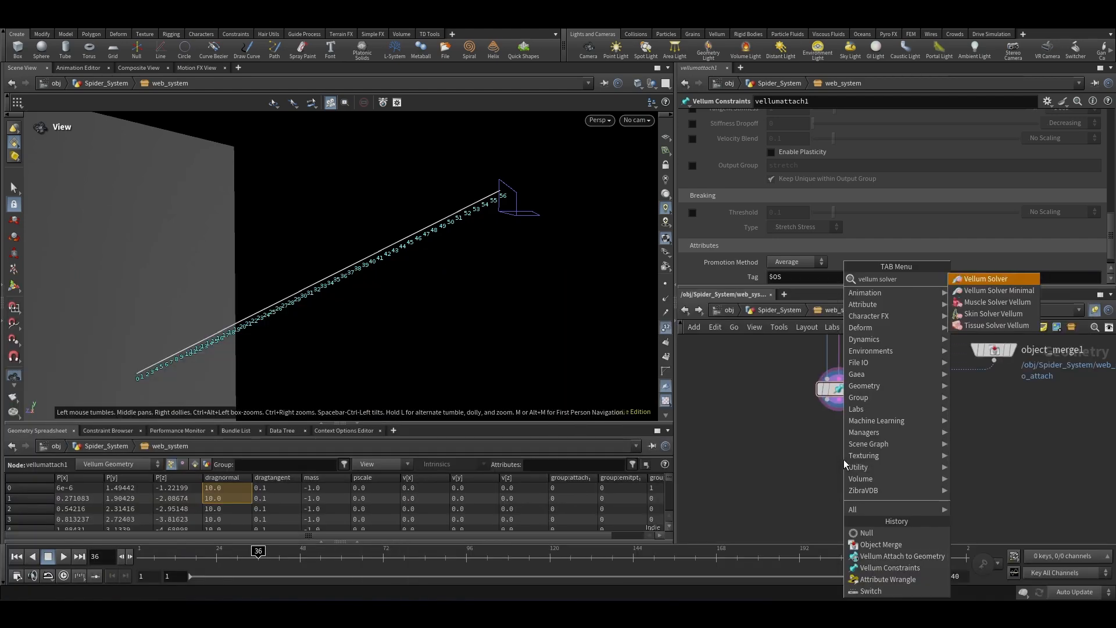
pyautogui.press('Return')
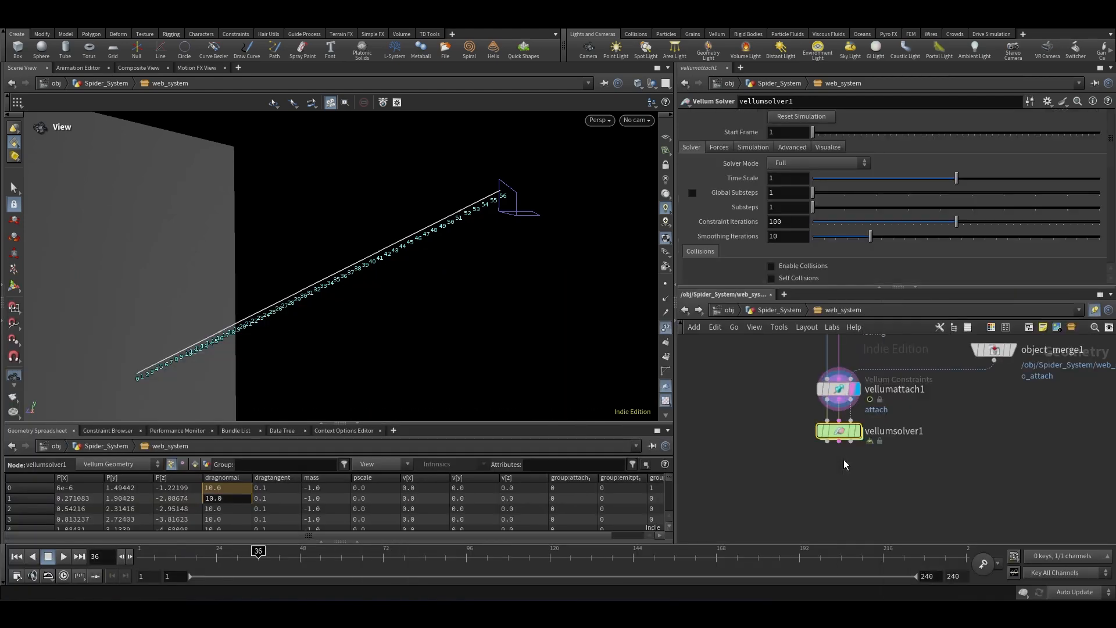
# Step: Set the Vellum Solver's built-in wind drag to 0.0001 under the Forces settings
pyautogui.scroll(2, 848, 455)
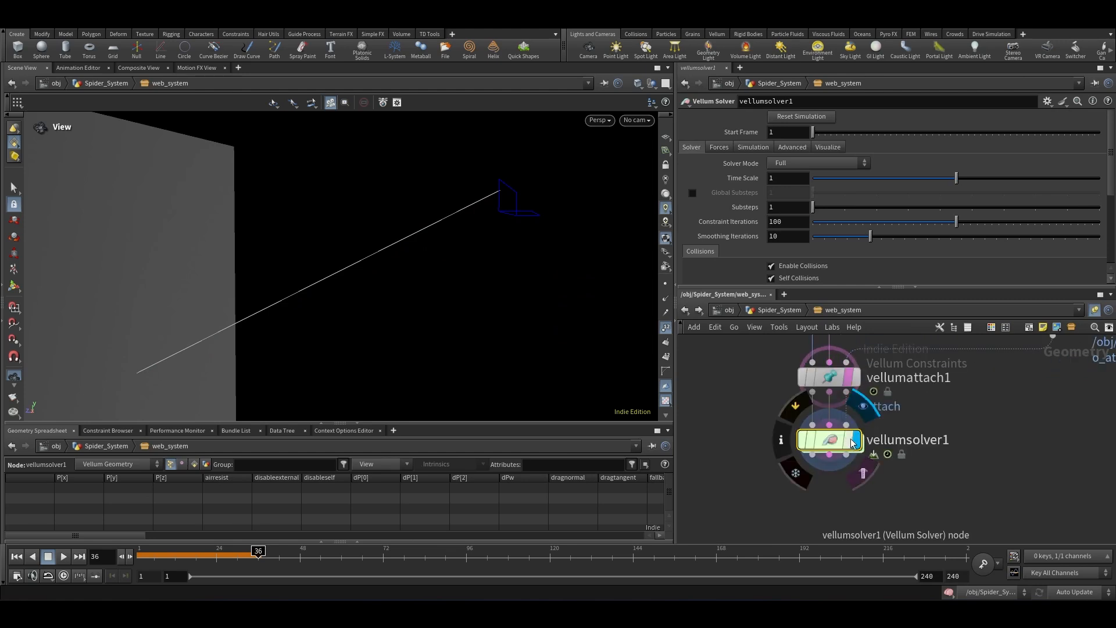
pyautogui.moveTo(967, 400); pyautogui.dragTo(729, 497)
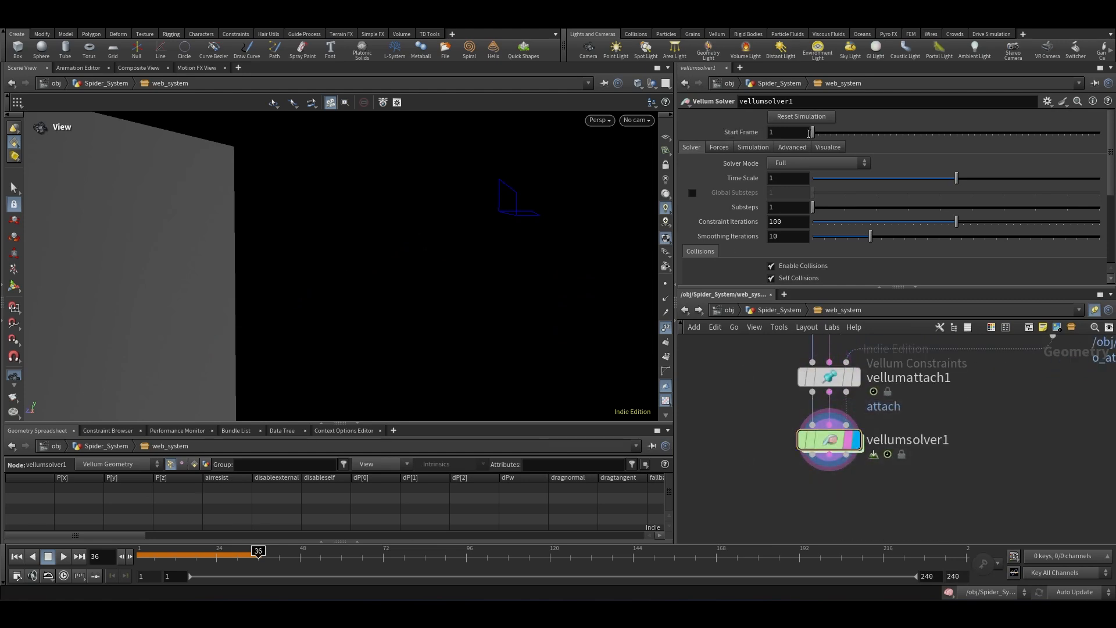
pyautogui.click(719, 147)
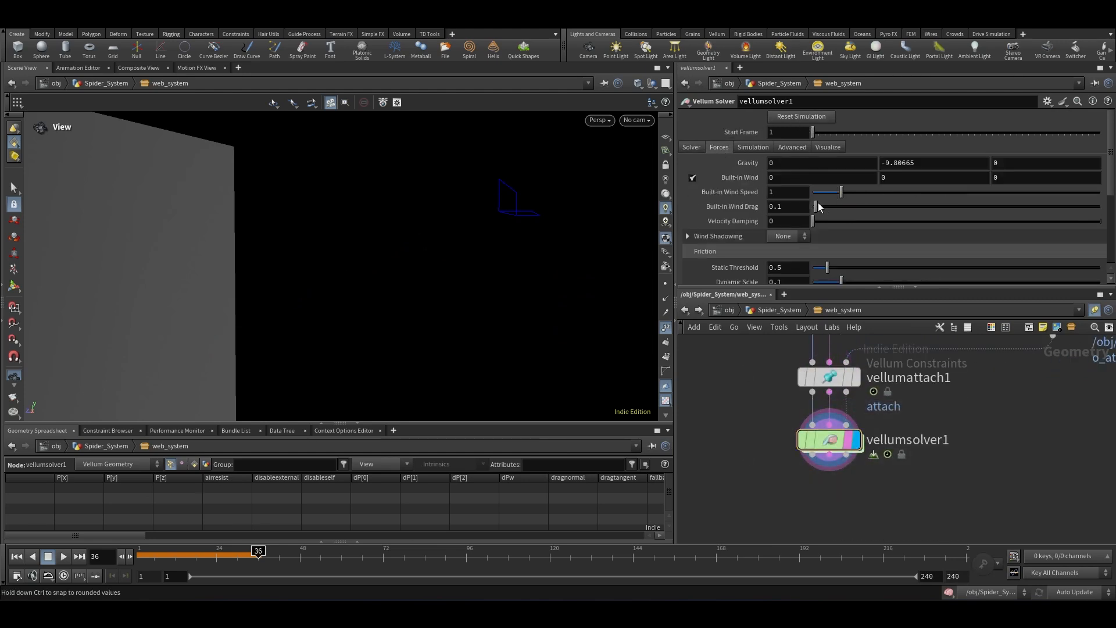
pyautogui.click(777, 204)
pyautogui.write('000')
pyautogui.moveTo(806, 206); pyautogui.dragTo(715, 218)
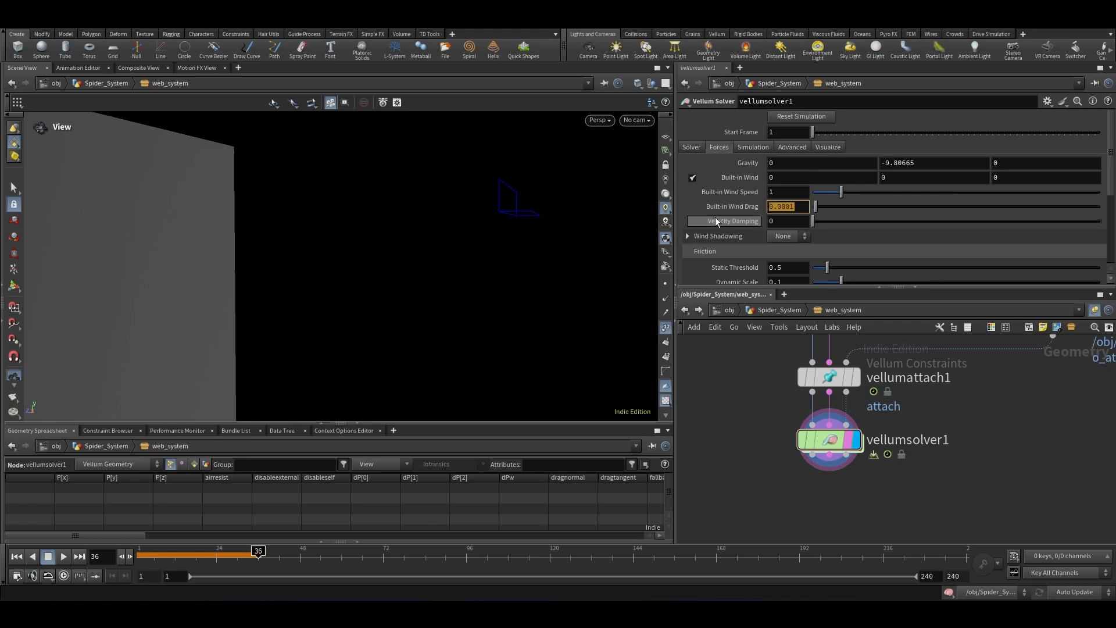
pyautogui.press('Return')
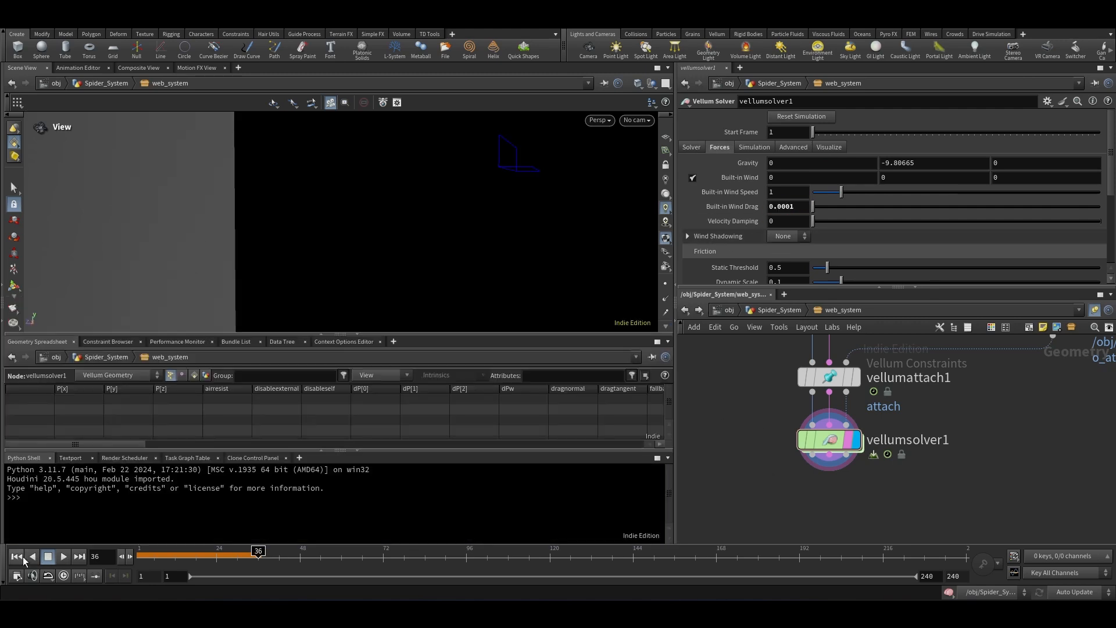
# Step: Set the solver's Start Frame to the expression detail("../attrib", 'endframe',0)
pyautogui.click(17, 559)
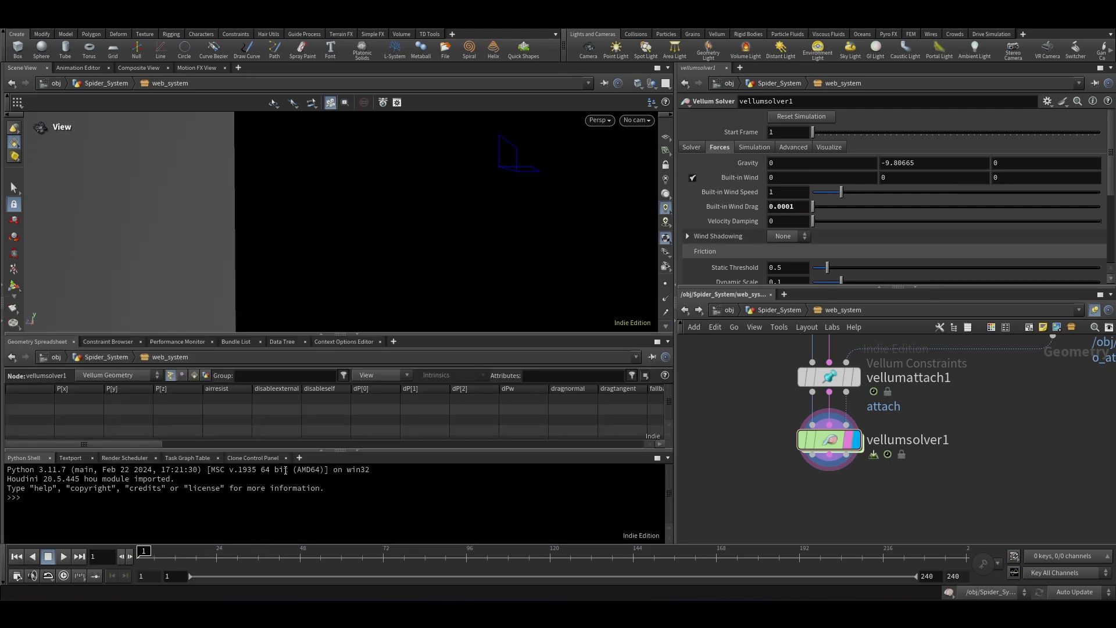
pyautogui.click(356, 453)
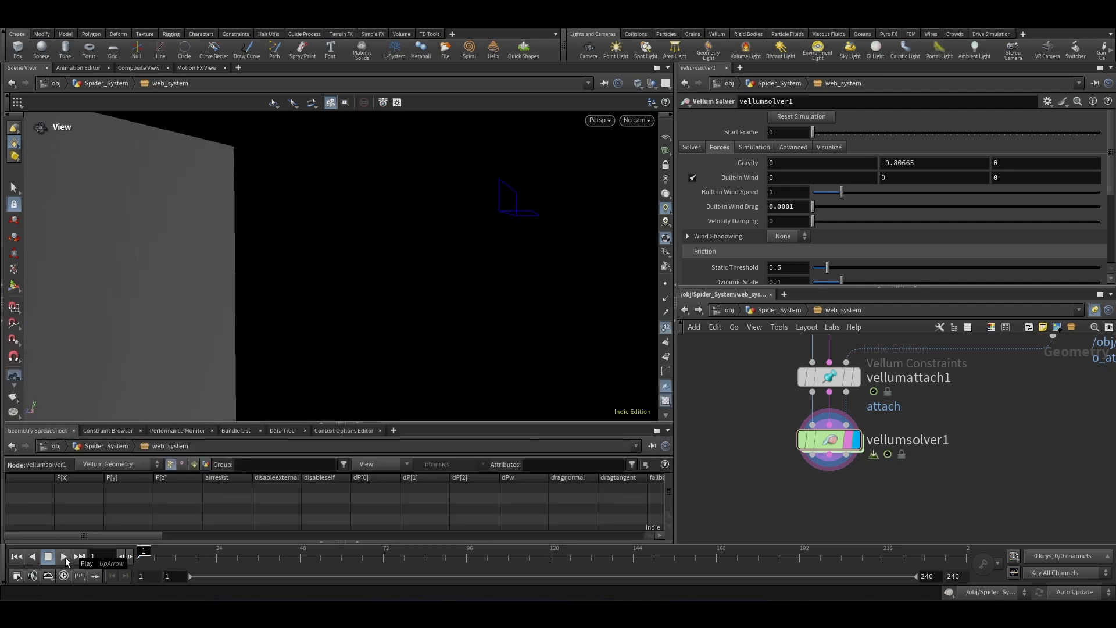
pyautogui.moveTo(312, 229); pyautogui.dragTo(286, 307)
pyautogui.moveTo(234, 340); pyautogui.dragTo(231, 309, button='middle')
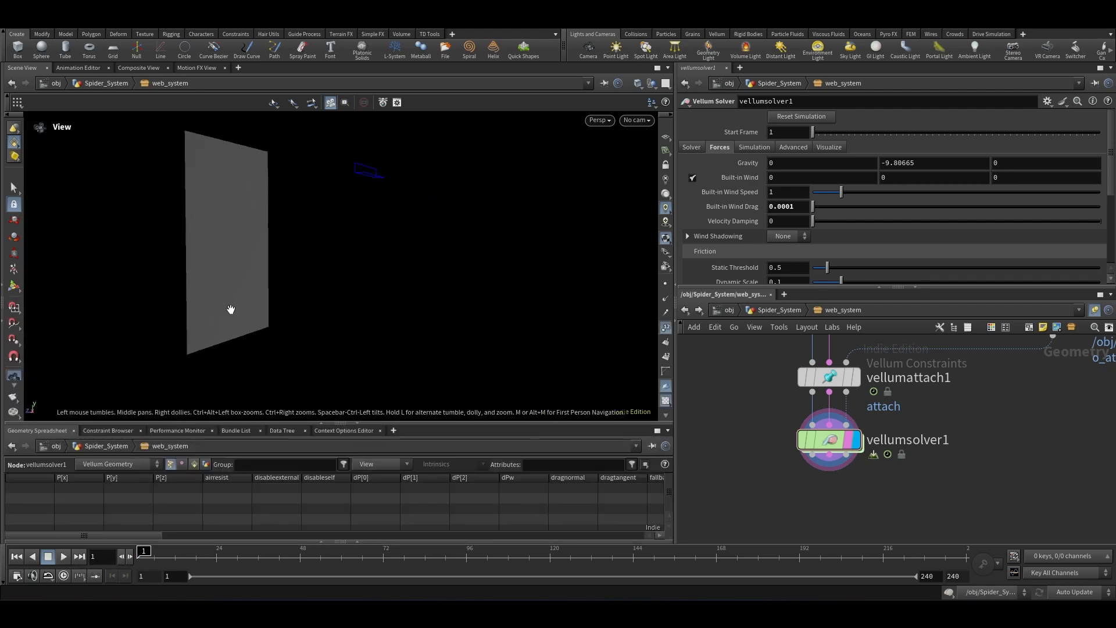
pyautogui.scroll(-3, 848, 464)
pyautogui.scroll(2, 765, 463)
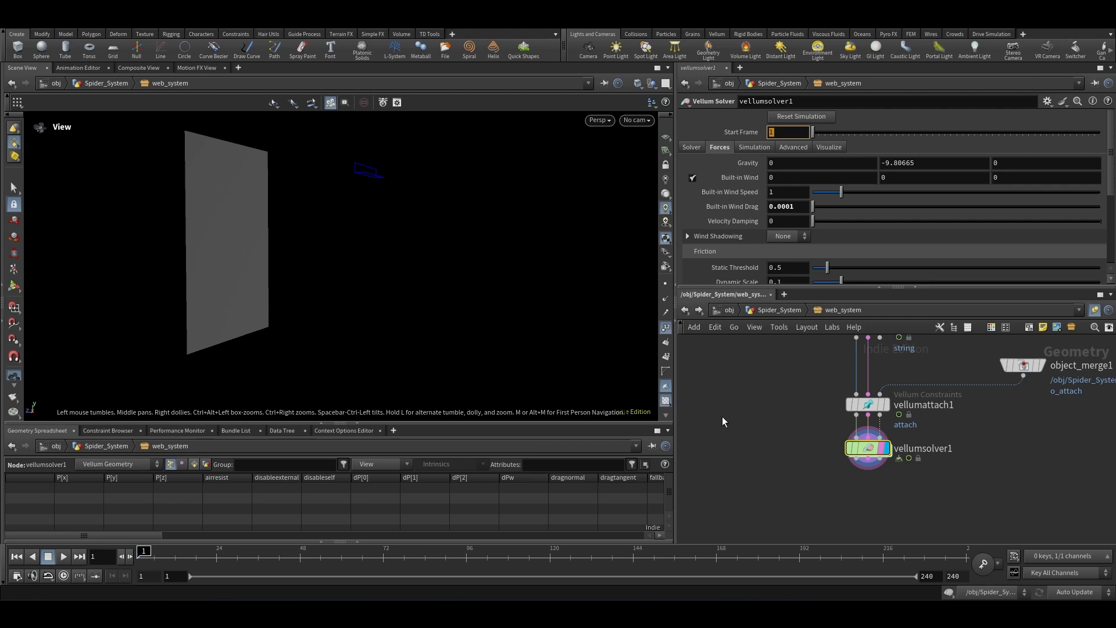
pyautogui.write('detail(')
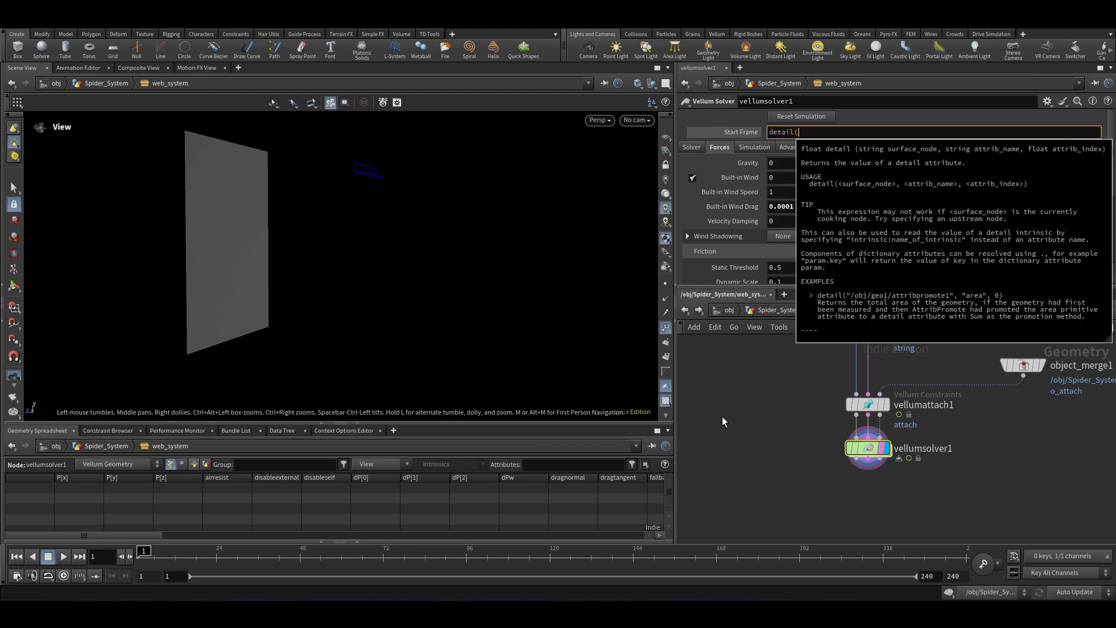
pyautogui.write('"../')
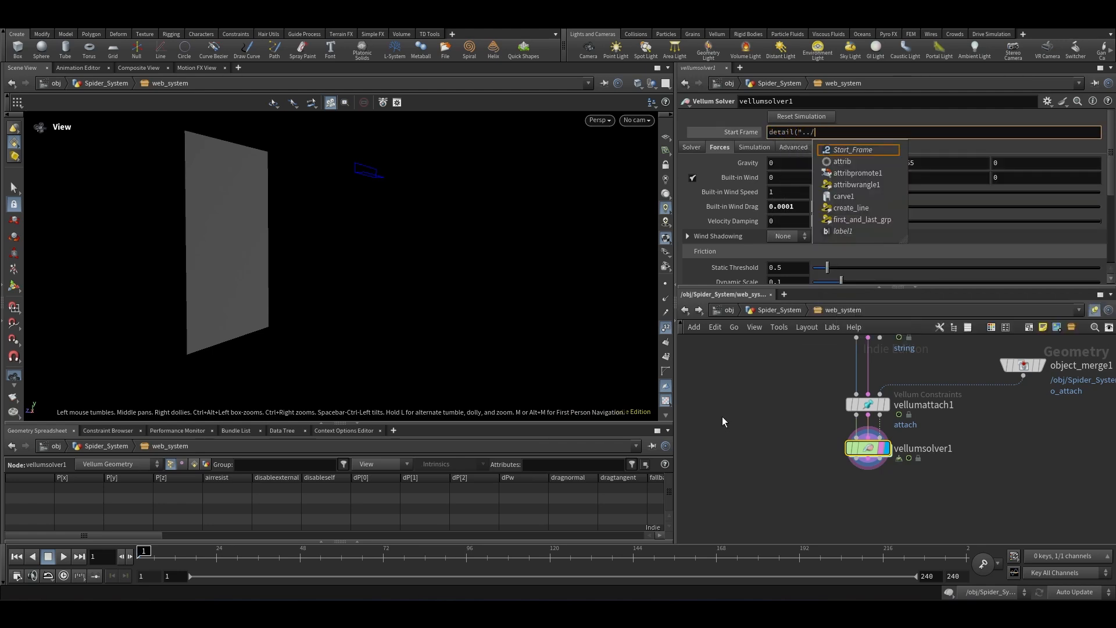
pyautogui.write('attrib"')
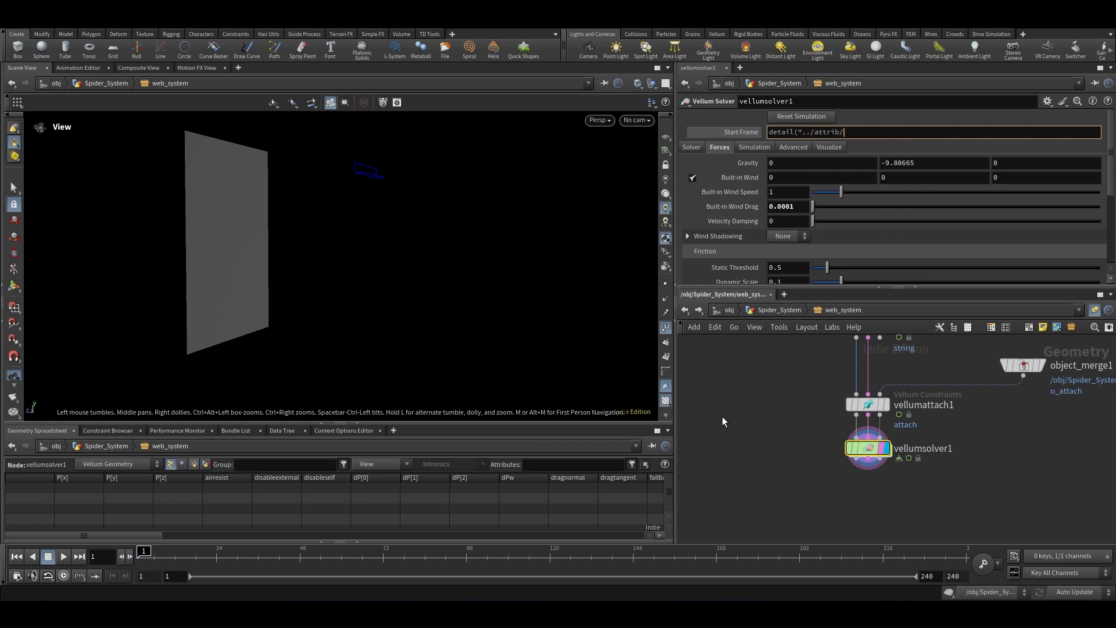
pyautogui.write(", 'endframe',0")
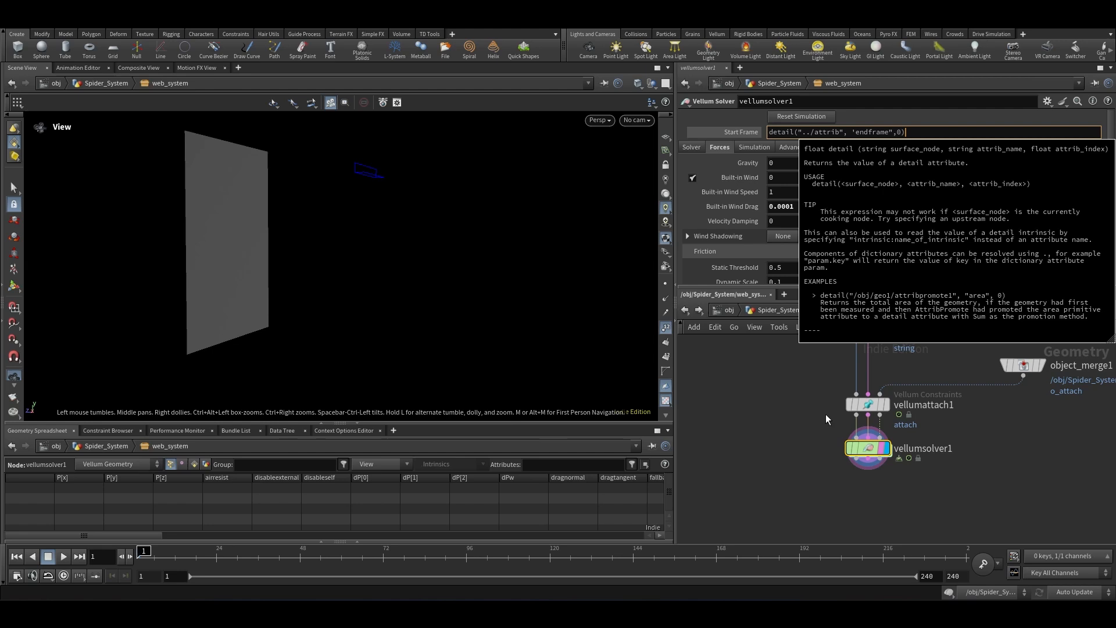
pyautogui.press('Return')
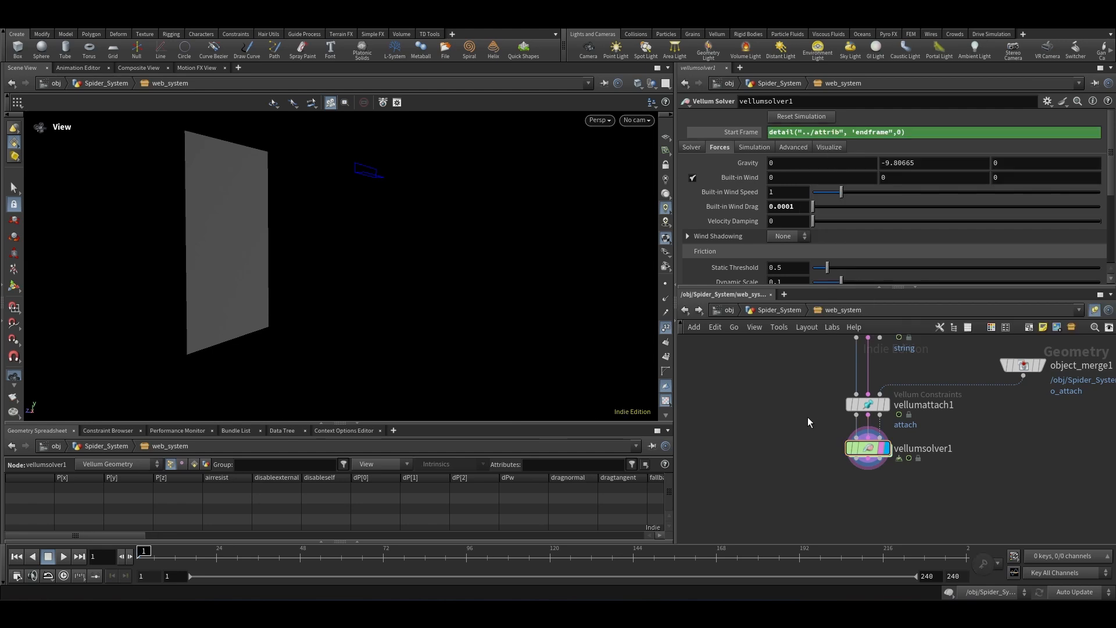
# Step: Play the simulation and inspect the Start Frame's evaluated value and the attrib node's detail attributes
pyautogui.click(66, 554)
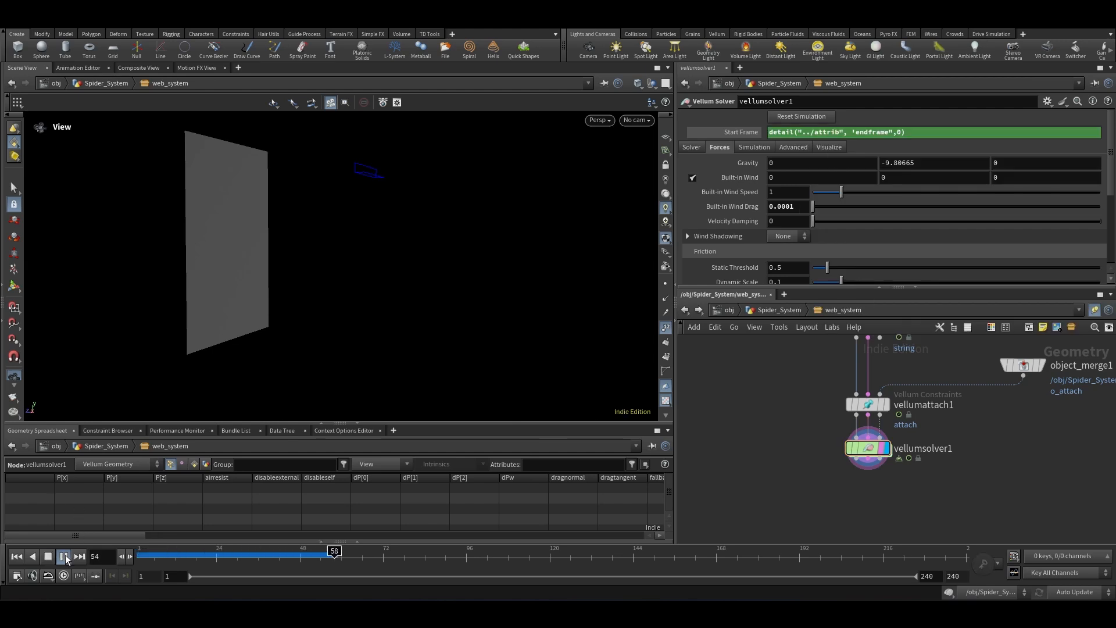
pyautogui.click(65, 554)
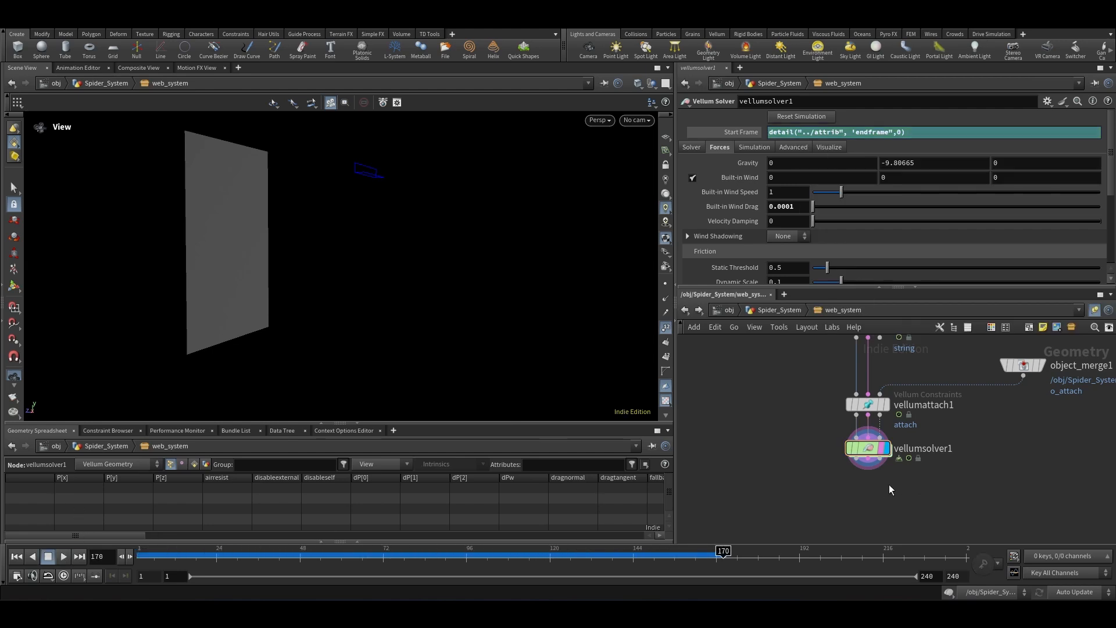
pyautogui.scroll(-4, 827, 494)
pyautogui.scroll(3, 870, 388)
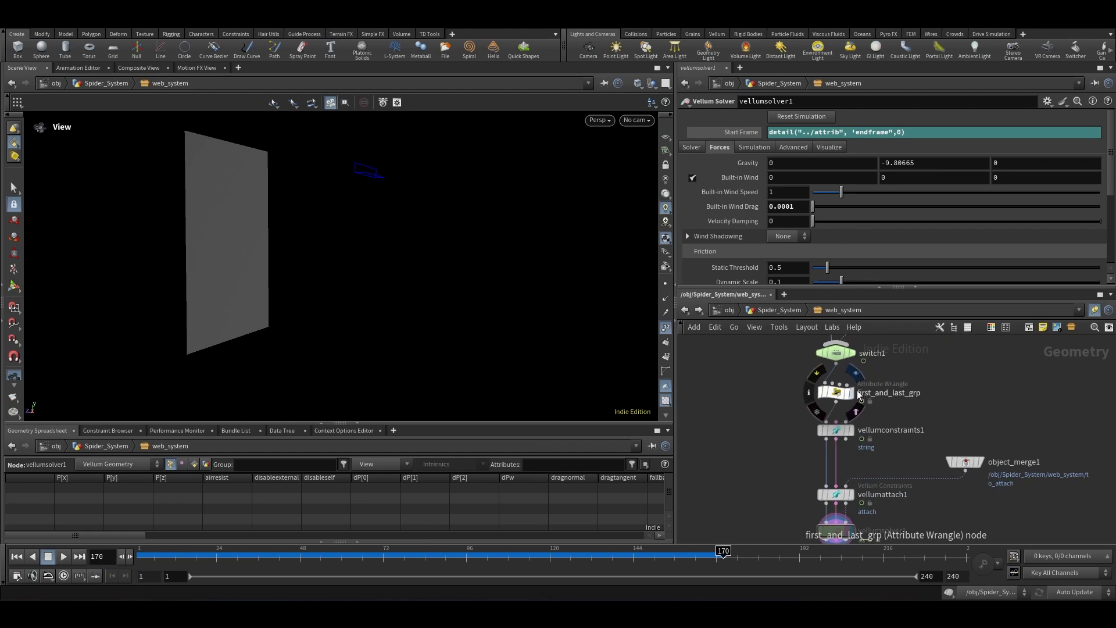
pyautogui.click(946, 368)
pyautogui.click(744, 133)
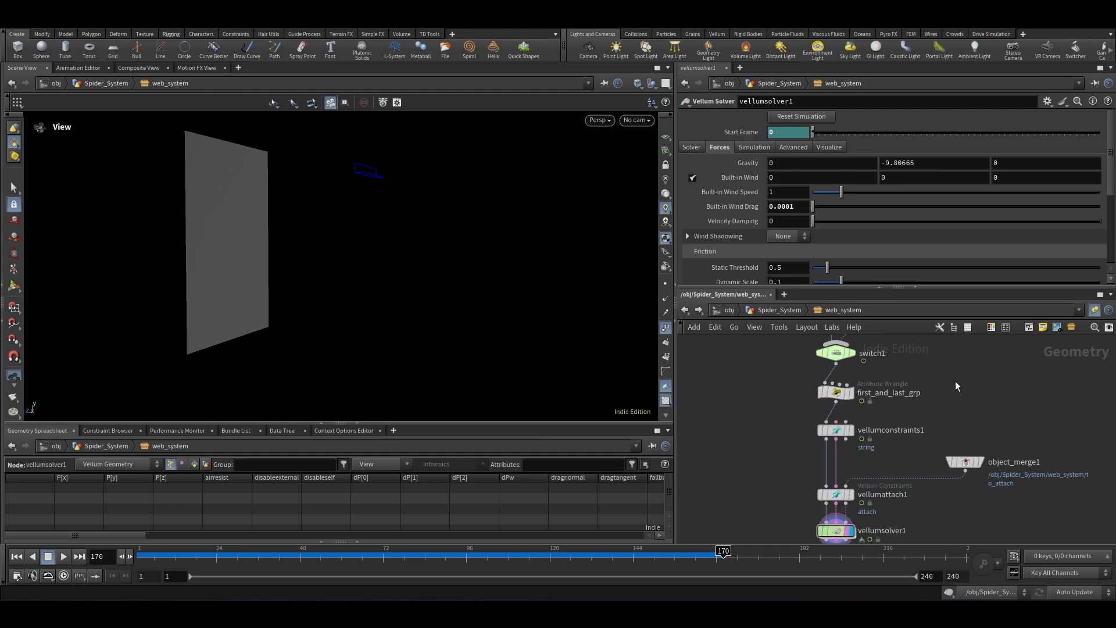
pyautogui.click(749, 133)
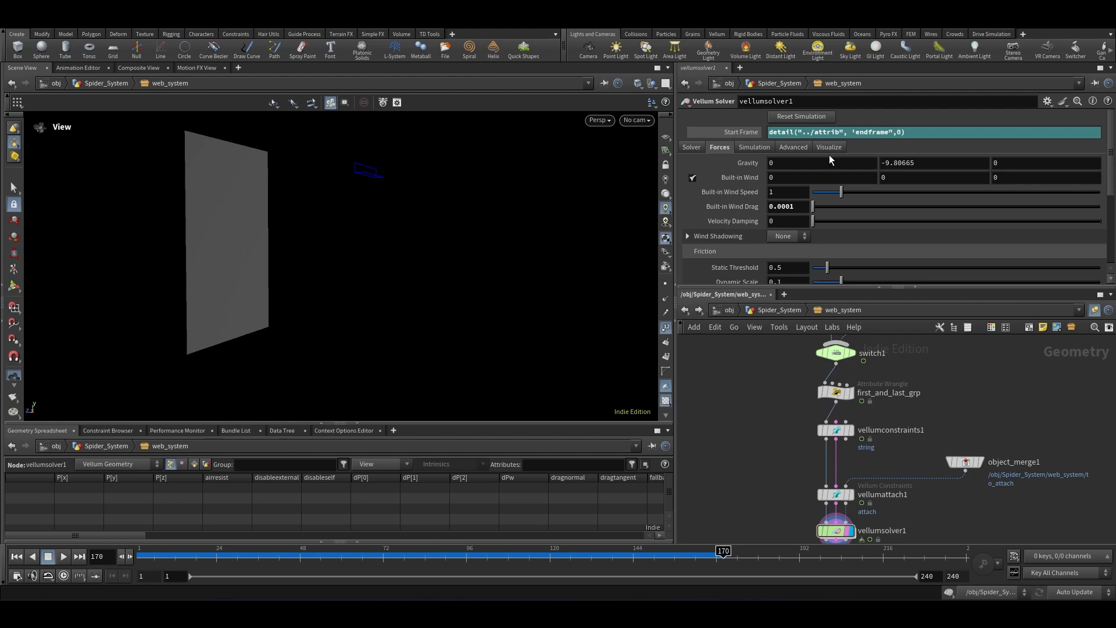
pyautogui.click(738, 135)
pyautogui.scroll(-7, 852, 491)
pyautogui.scroll(6, 927, 428)
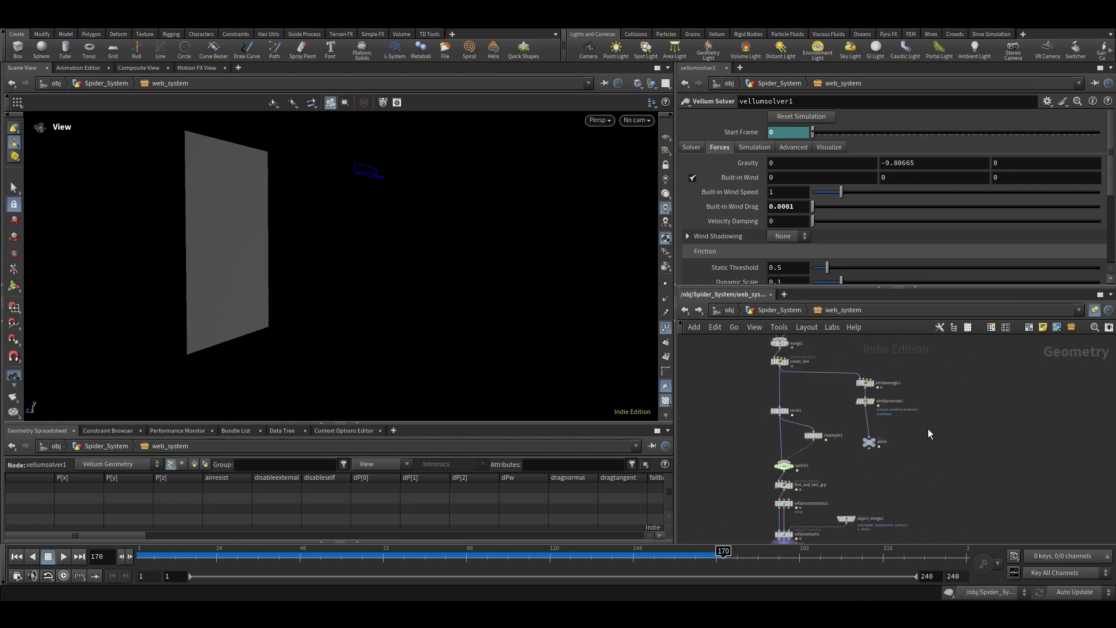
pyautogui.moveTo(917, 415); pyautogui.dragTo(816, 478)
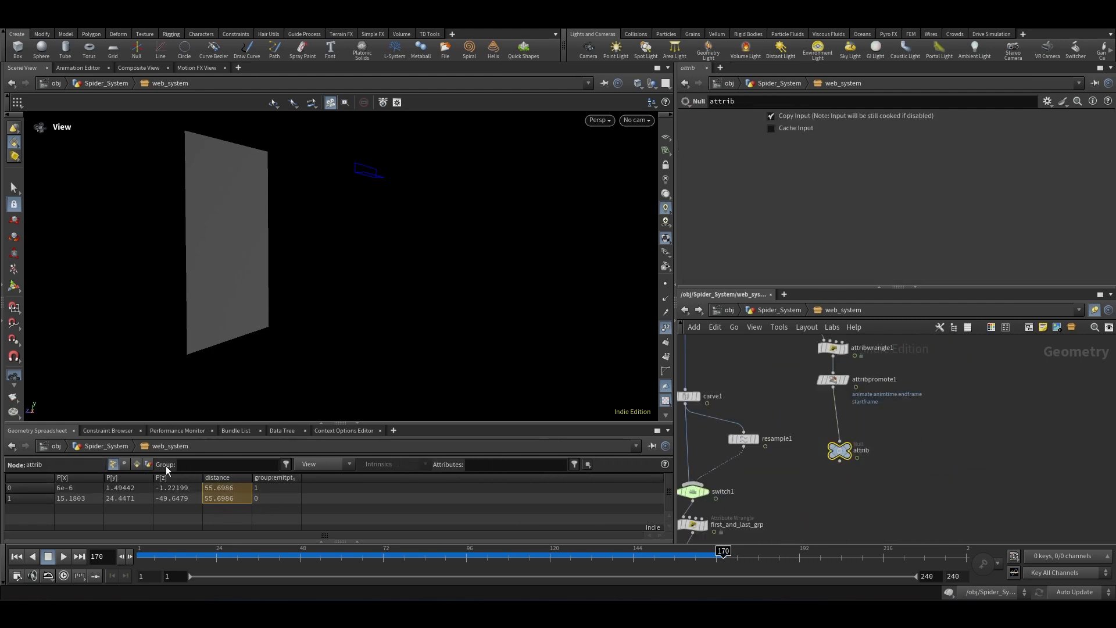
pyautogui.click(150, 463)
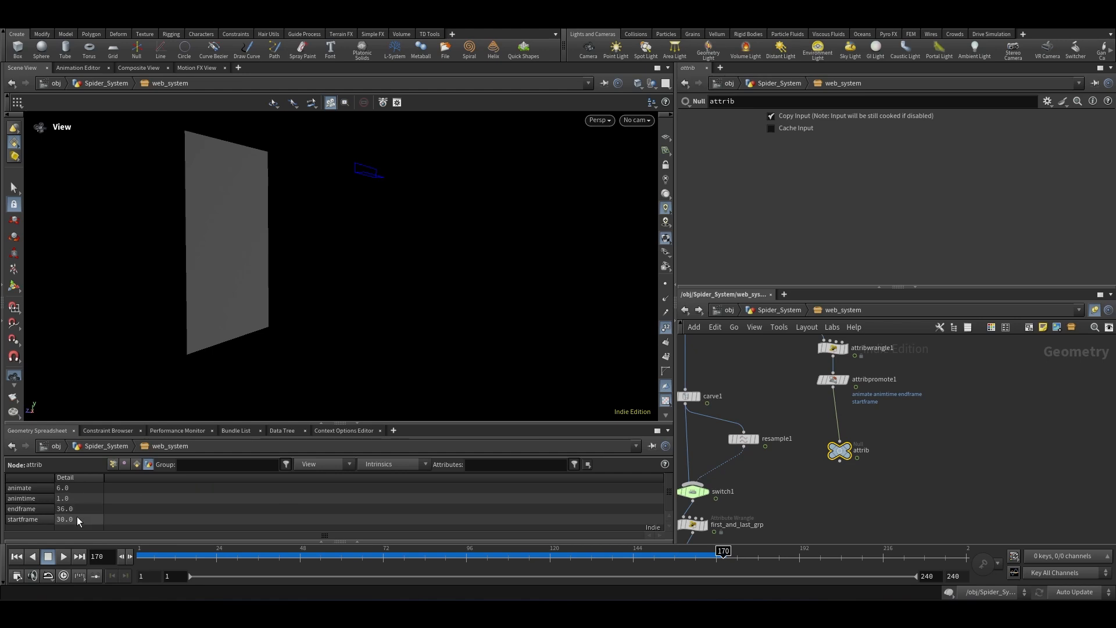
pyautogui.scroll(-7, 892, 389)
pyautogui.scroll(7, 851, 463)
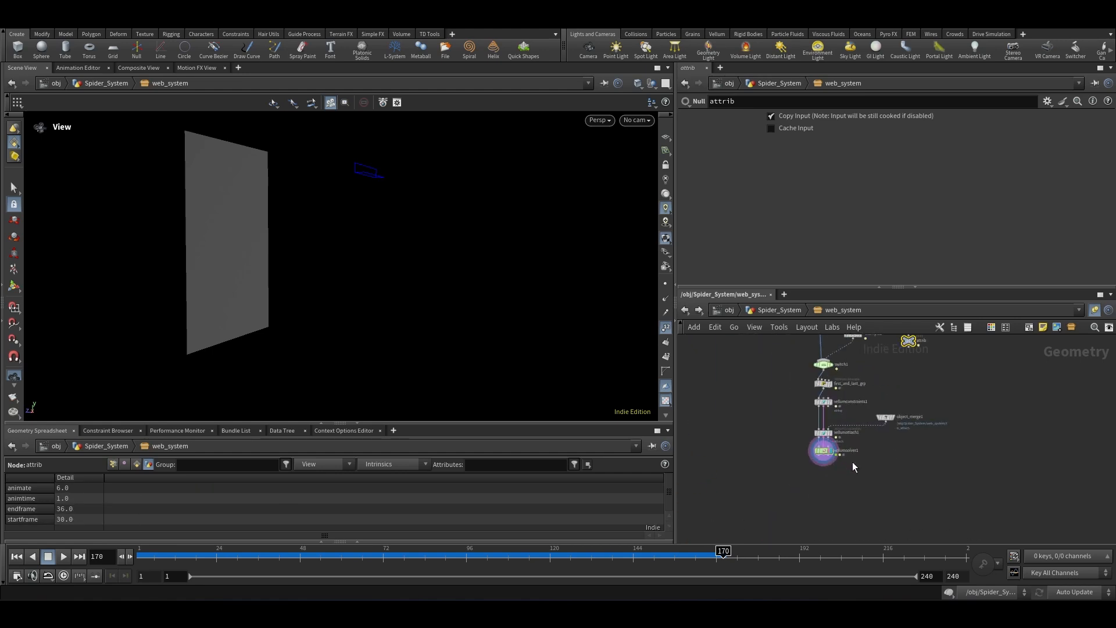
pyautogui.moveTo(865, 486); pyautogui.dragTo(757, 429)
pyautogui.click(736, 131)
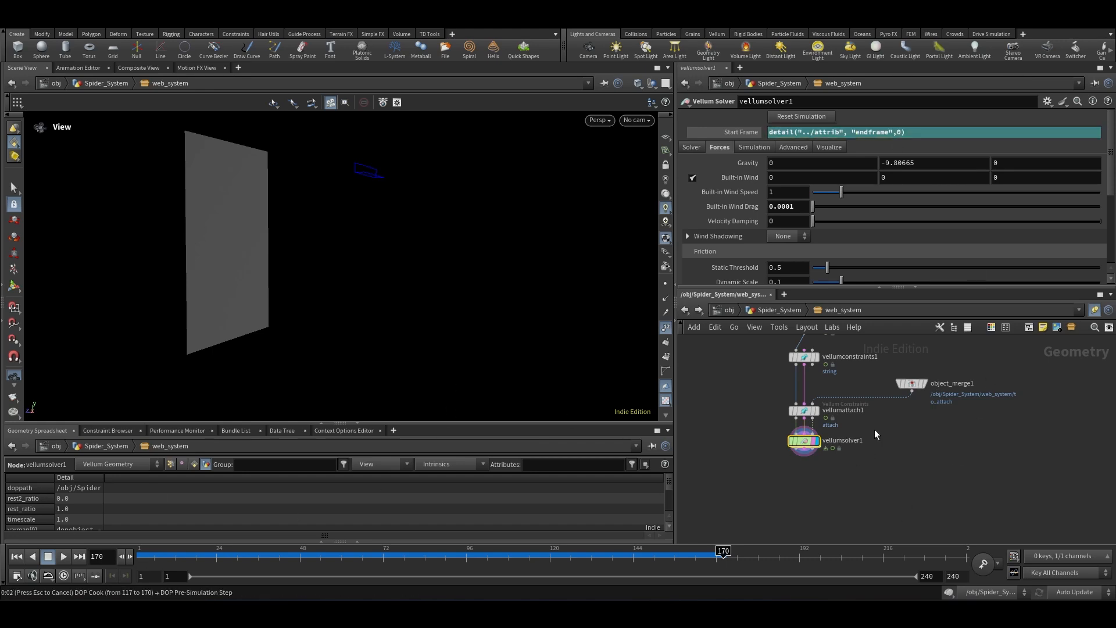
# Step: Rewind and play the simulation from the first frame
pyautogui.click(16, 557)
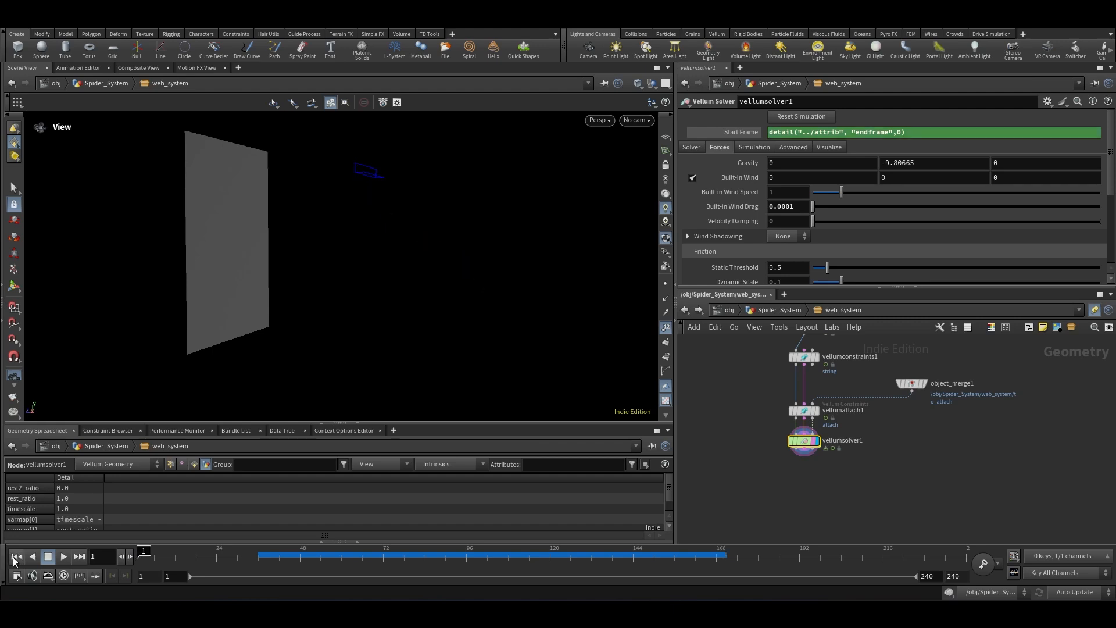
pyautogui.click(64, 556)
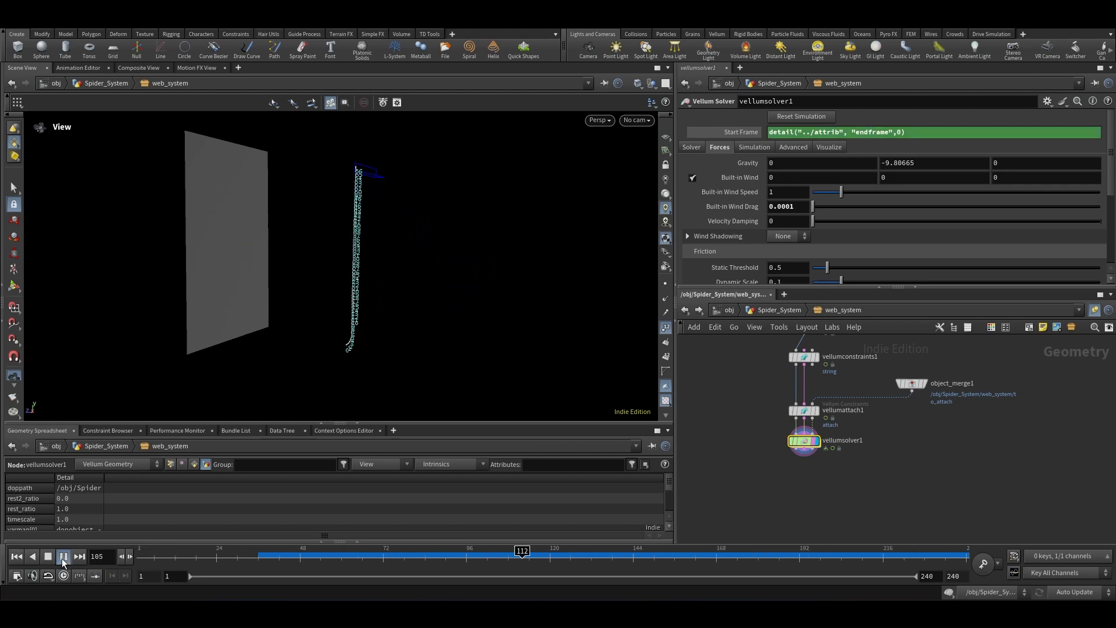
pyautogui.click(62, 558)
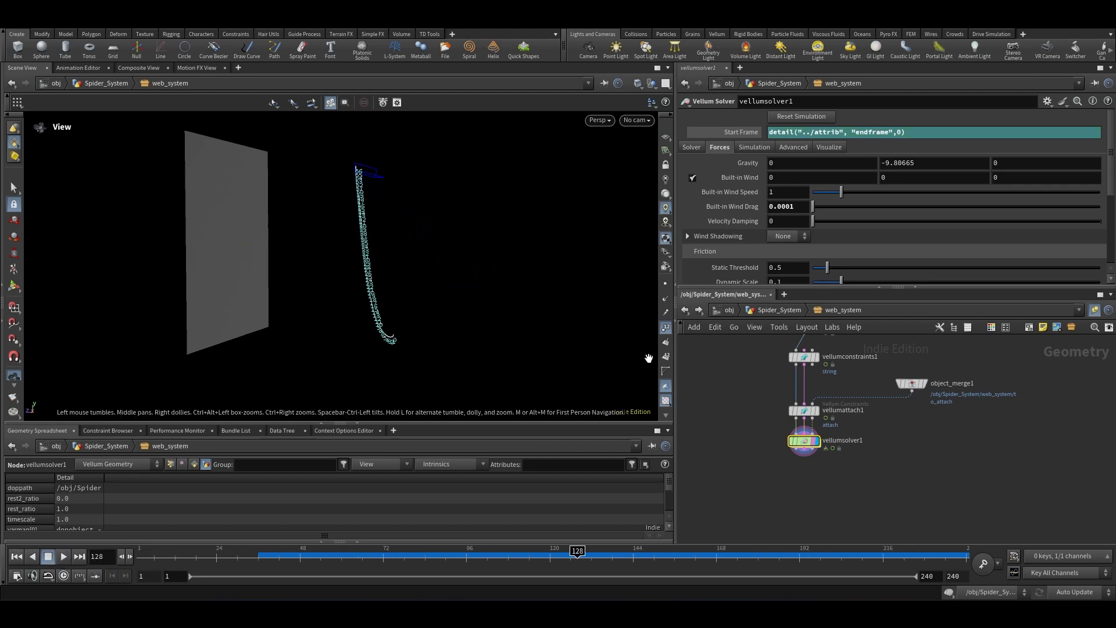
# Step: Set the global animation end frame to 540
pyautogui.click(950, 576)
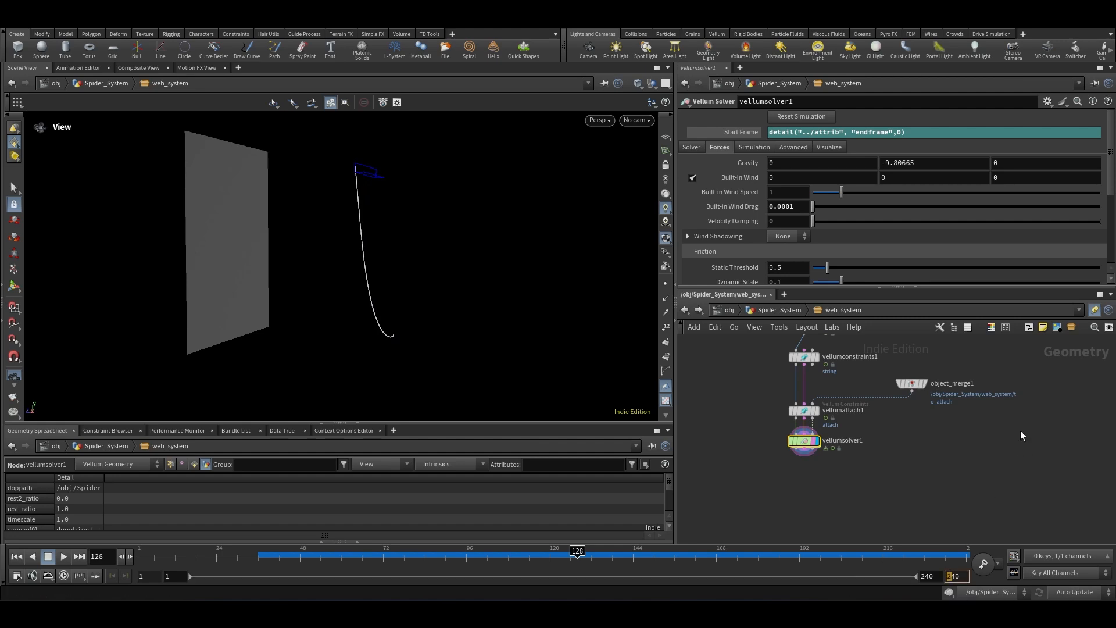
pyautogui.write('5')
pyautogui.press('Return')
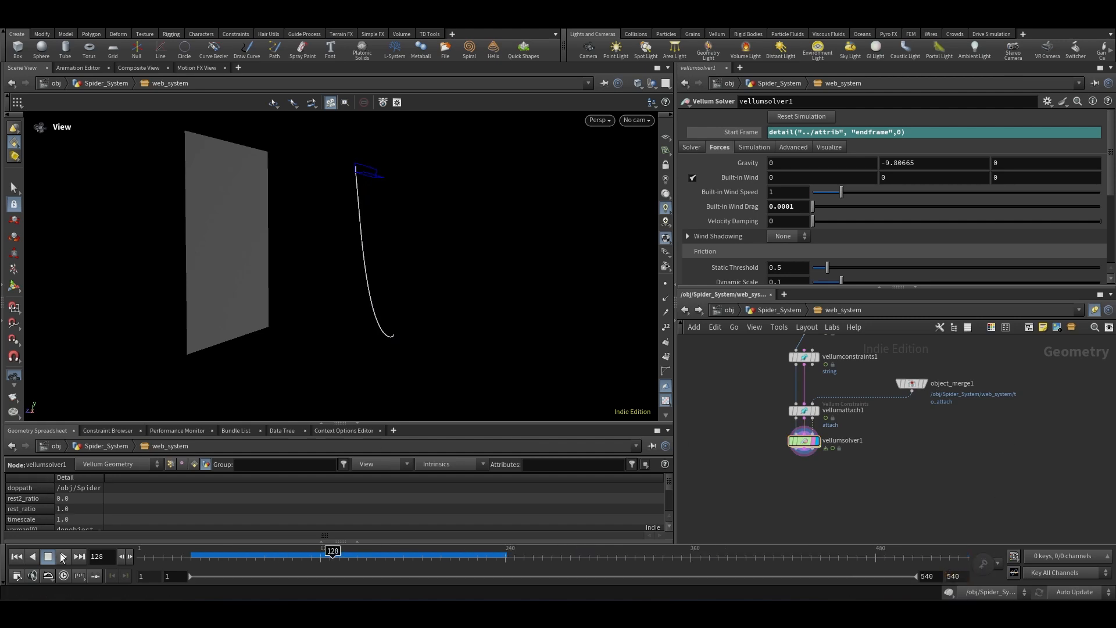
# Step: Replay the simulation from the first frame
pyautogui.click(63, 556)
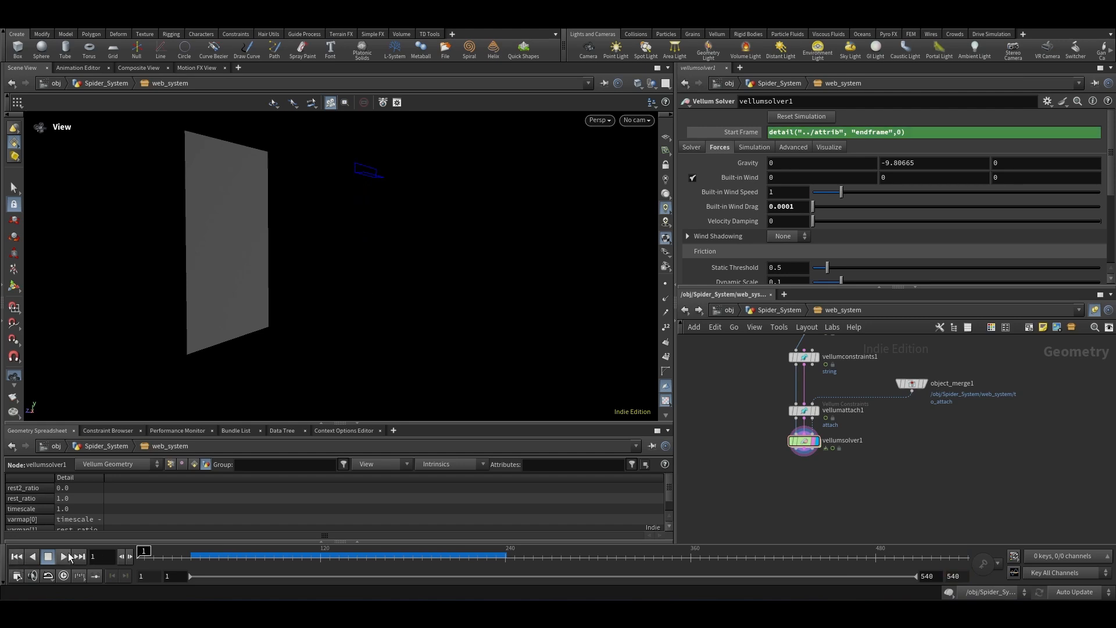
pyautogui.click(64, 556)
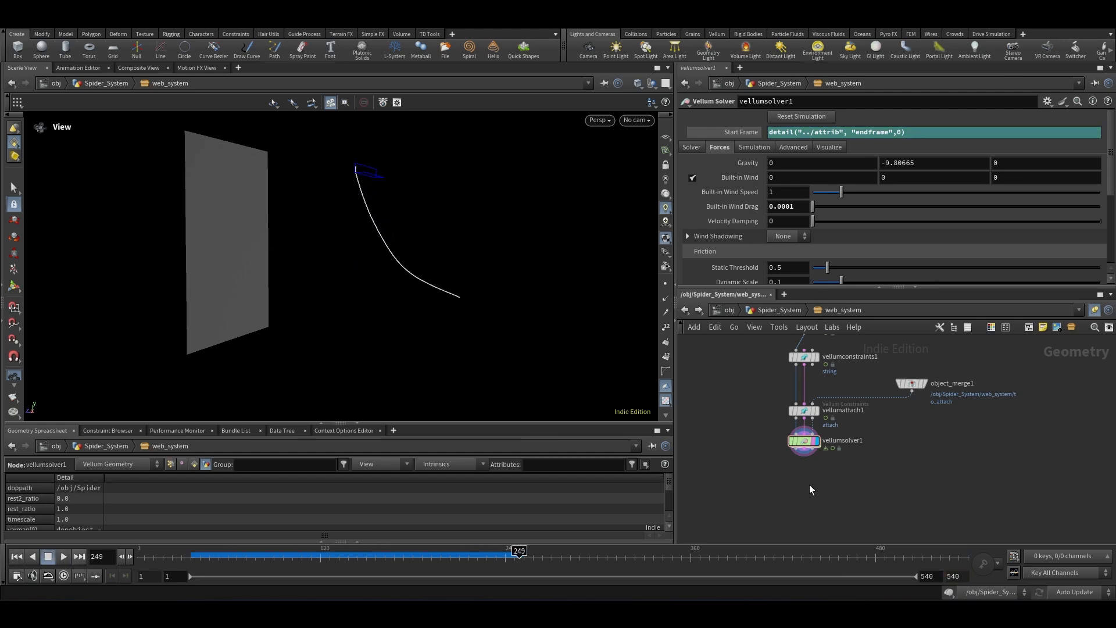
# Step: Add a second Switch node wired to carve1 and the Vellum solver output
pyautogui.scroll(-6, 866, 487)
pyautogui.scroll(4, 869, 398)
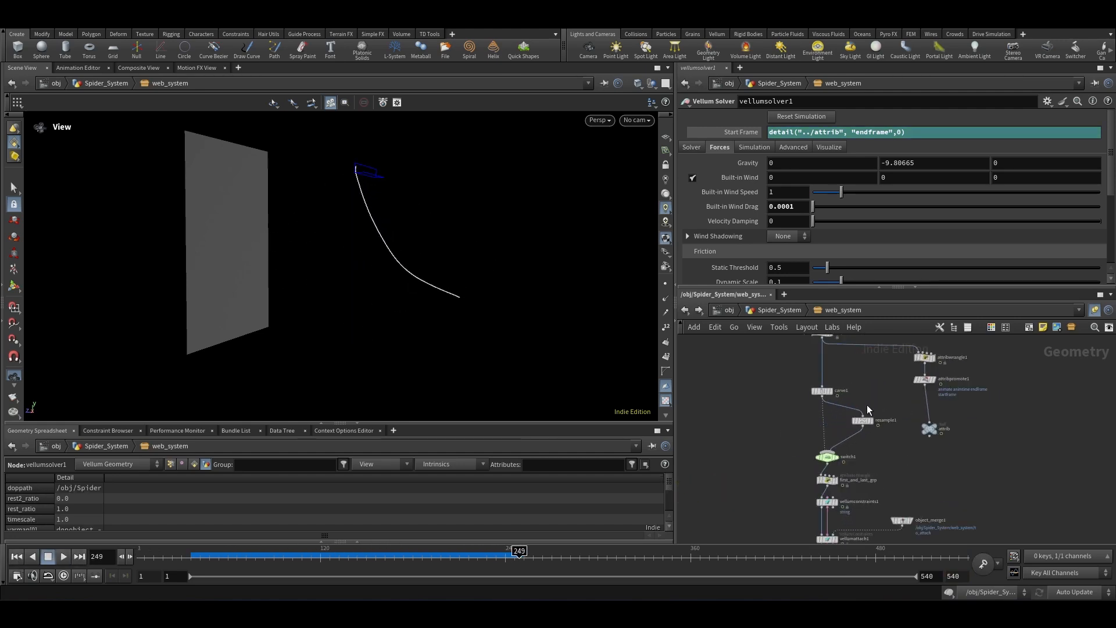
pyautogui.scroll(4, 840, 458)
pyautogui.click(835, 460)
pyautogui.scroll(-3, 784, 499)
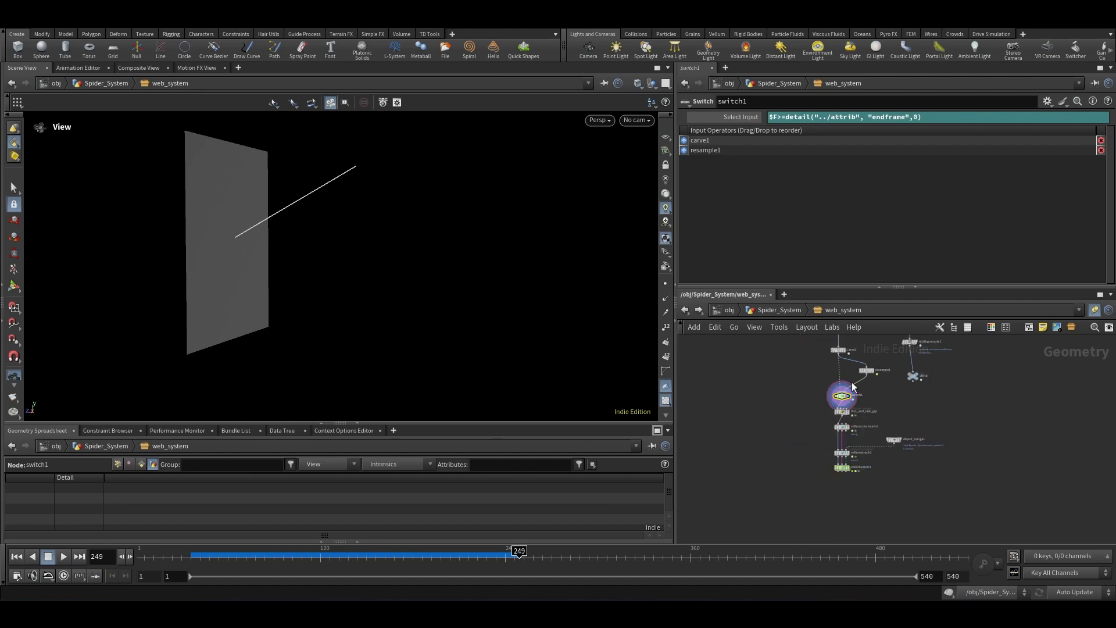
pyautogui.press('Tab')
pyautogui.write('swit')
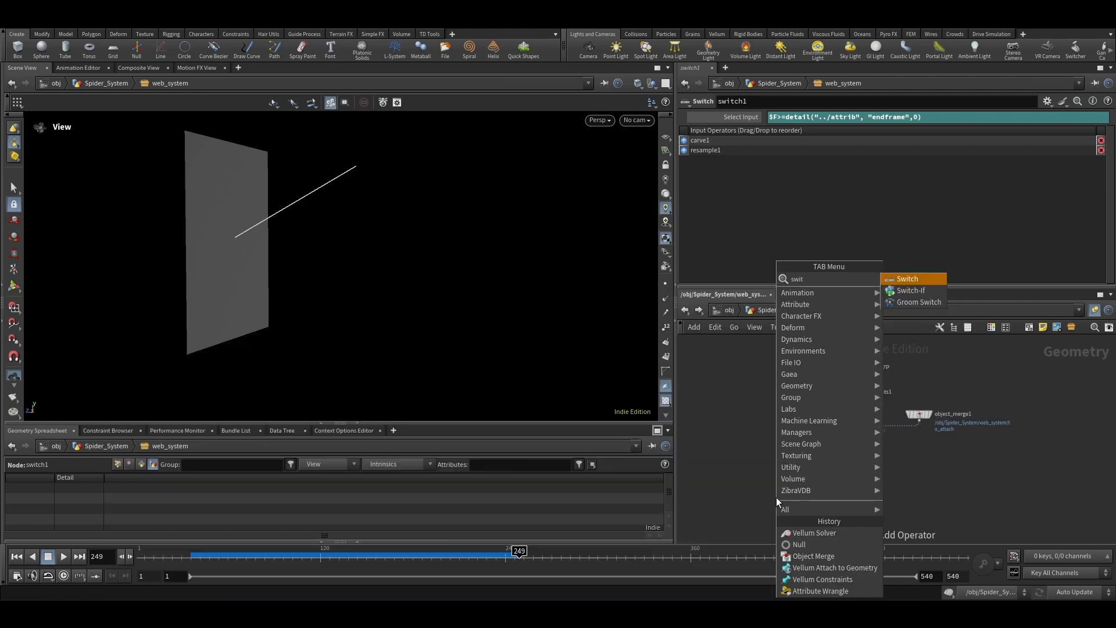
pyautogui.press('Return')
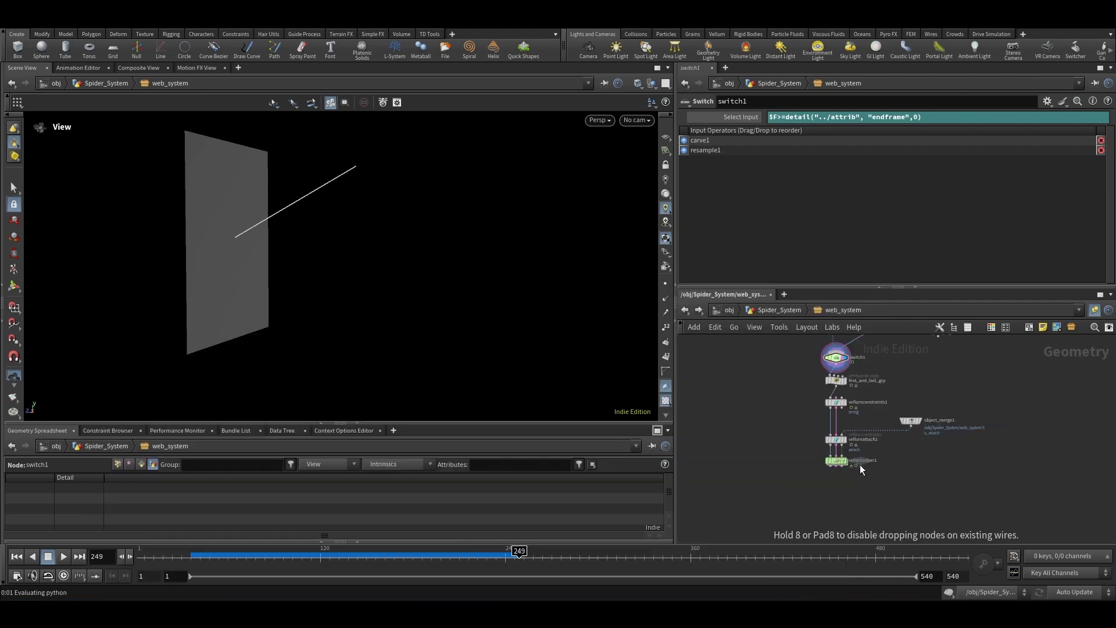
pyautogui.scroll(4, 859, 384)
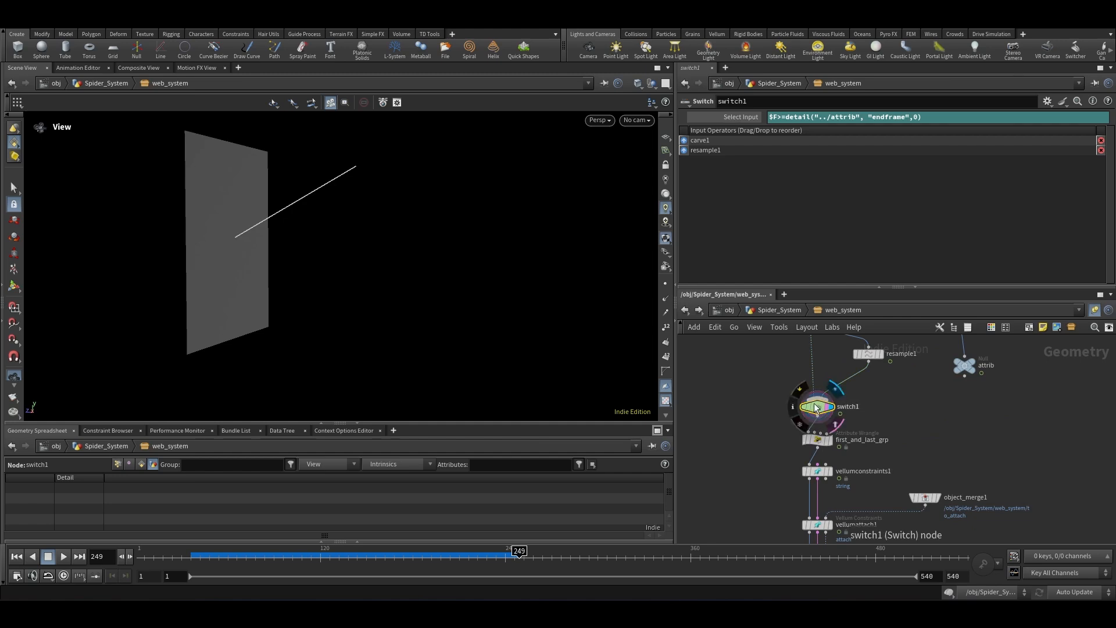
pyautogui.scroll(-3, 828, 365)
pyautogui.scroll(-3, 828, 365)
pyautogui.keyDown('alt'); pyautogui.moveTo(829, 365); pyautogui.dragTo(820, 431); pyautogui.keyUp('alt')
pyautogui.scroll(3, 818, 437)
pyautogui.scroll(2, 821, 436)
pyautogui.click(830, 418)
pyautogui.scroll(-3, 813, 408)
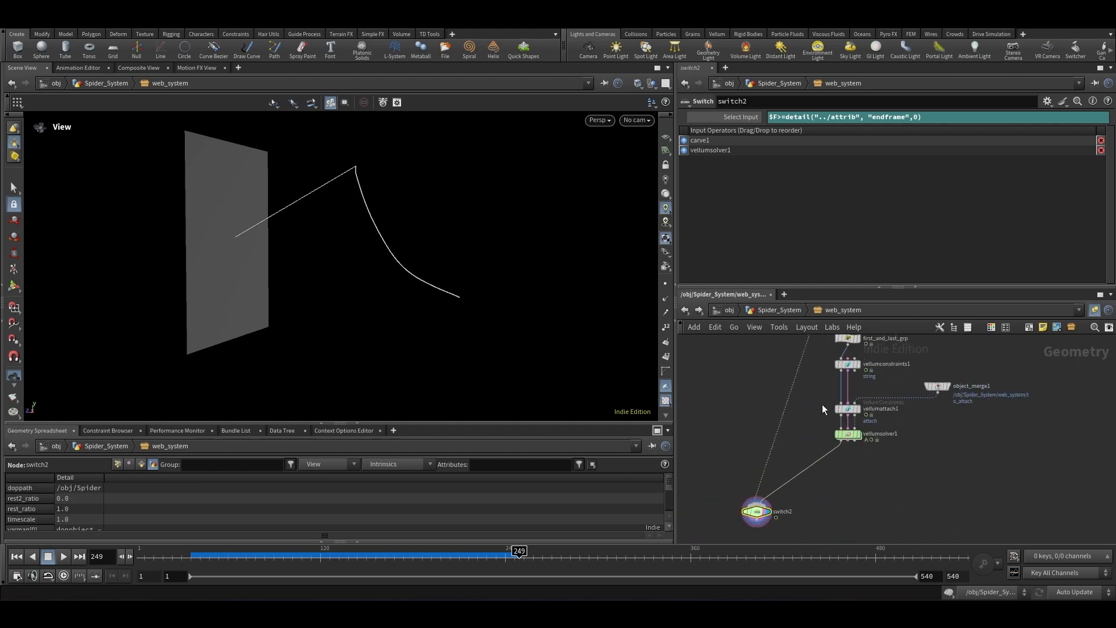
# Step: Reconnect the new switch's first input to switch1's output through a network dot
pyautogui.scroll(6, 813, 401)
pyautogui.moveTo(817, 399); pyautogui.dragTo(793, 392)
pyautogui.scroll(-6, 829, 360)
pyautogui.scroll(1, 821, 409)
pyautogui.scroll(5, 814, 419)
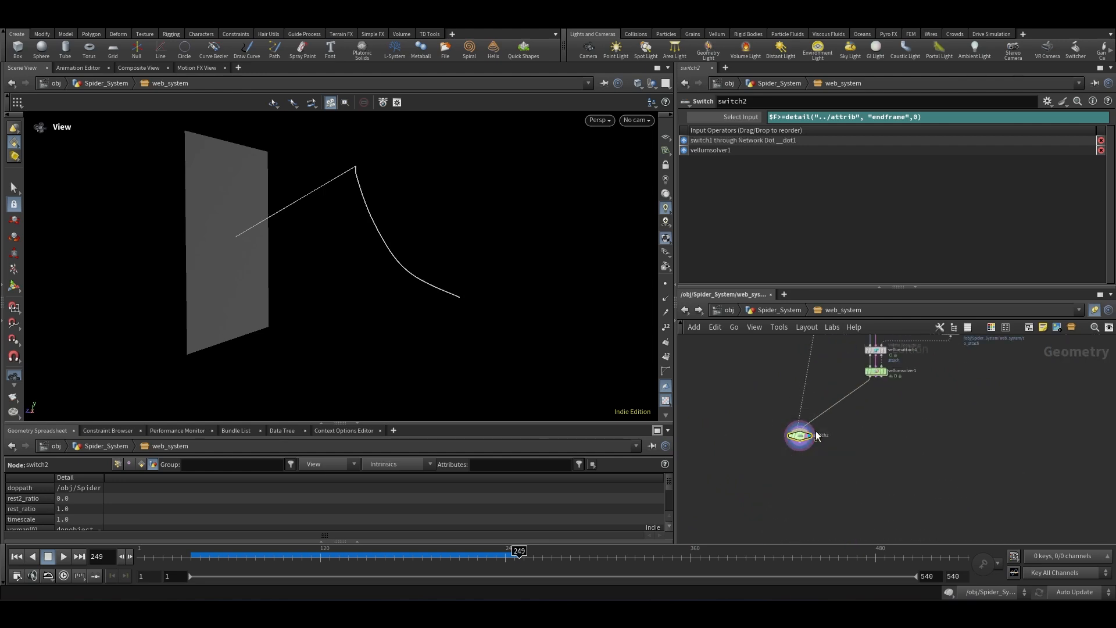
# Step: Display switch2 and play the simulation from the start
pyautogui.click(802, 440)
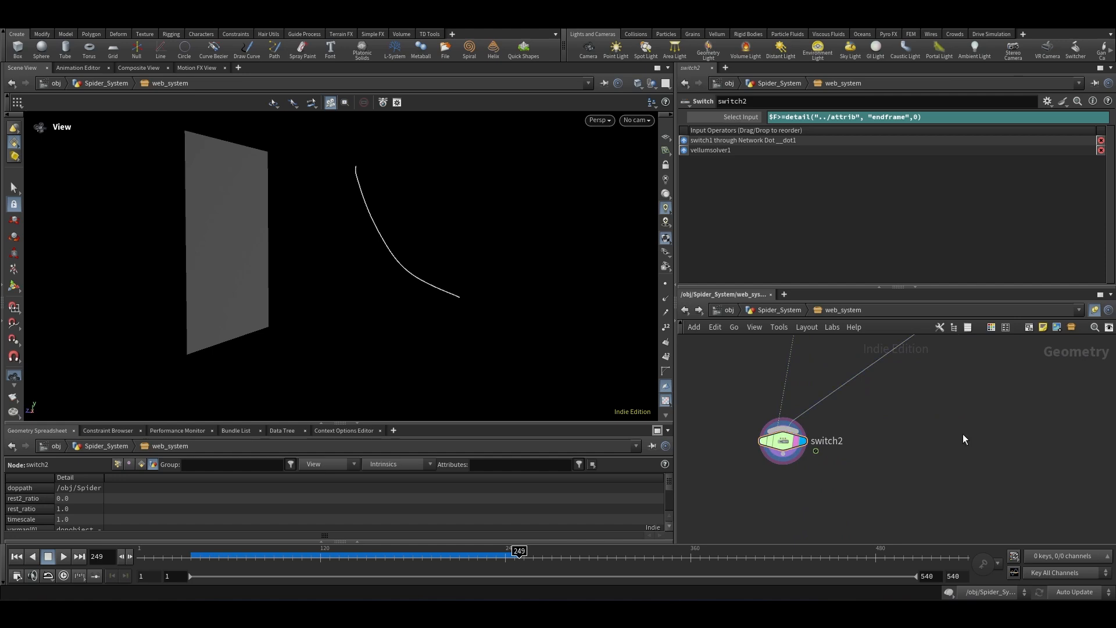
pyautogui.click(16, 556)
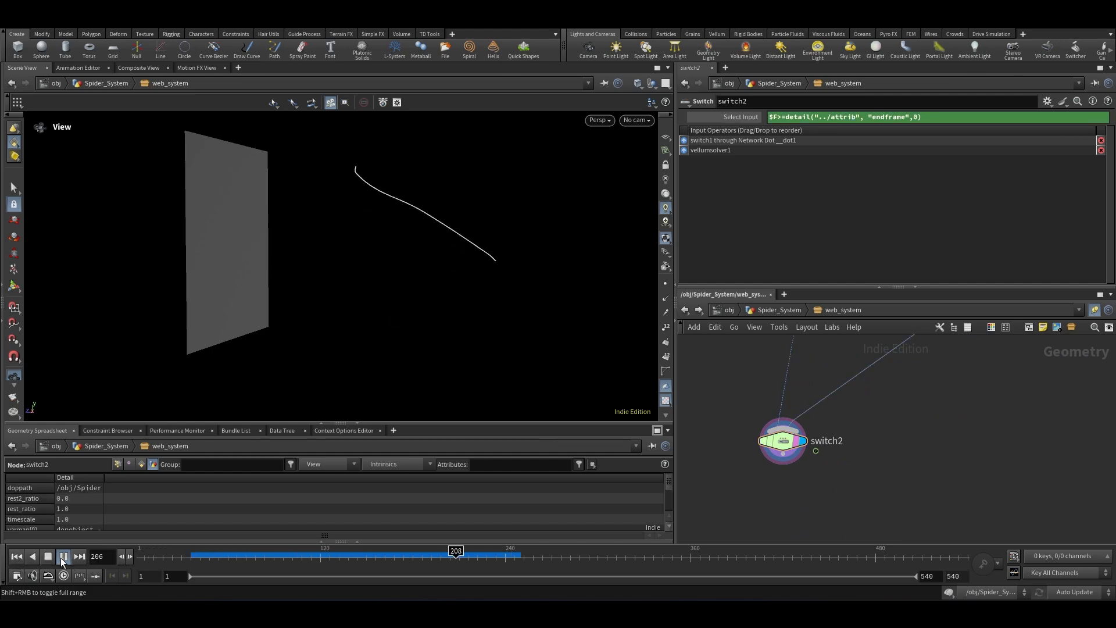
pyautogui.click(63, 557)
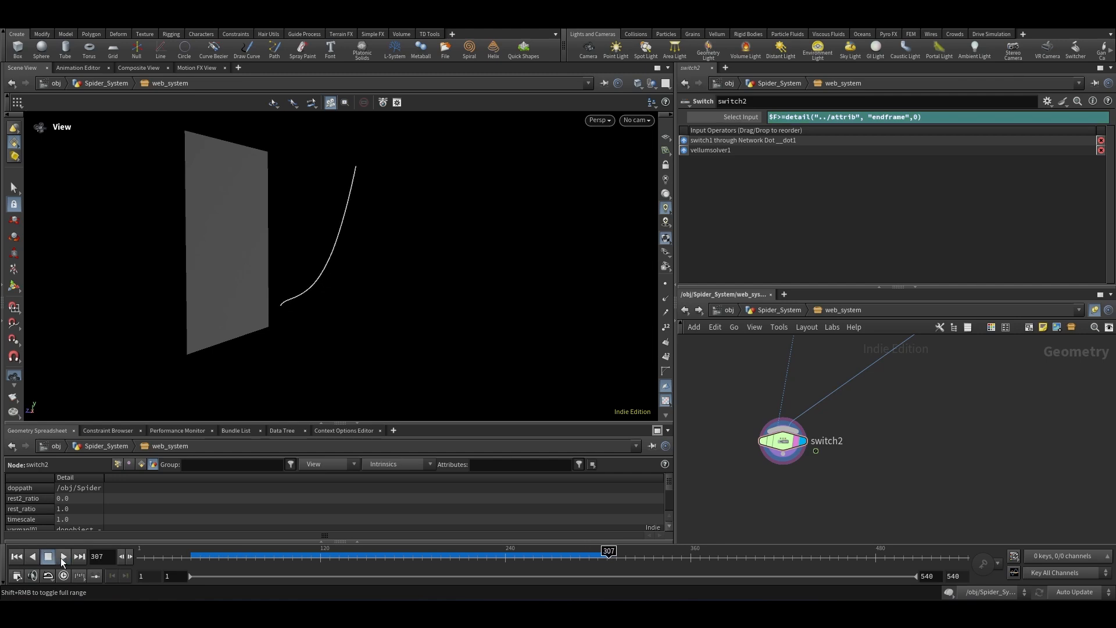
# Step: Scrub and step frame by frame through the early frames, then resume playback
pyautogui.moveTo(211, 566); pyautogui.dragTo(189, 576)
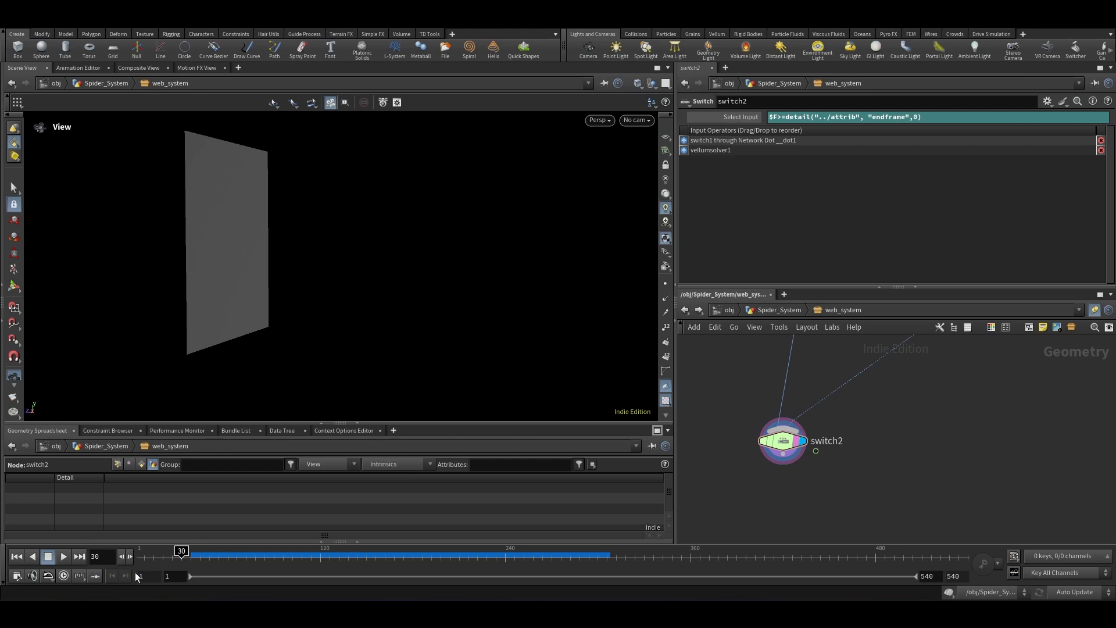
pyautogui.click(130, 556)
pyautogui.click(130, 556)
pyautogui.click(131, 557)
pyautogui.click(131, 556)
pyautogui.click(130, 557)
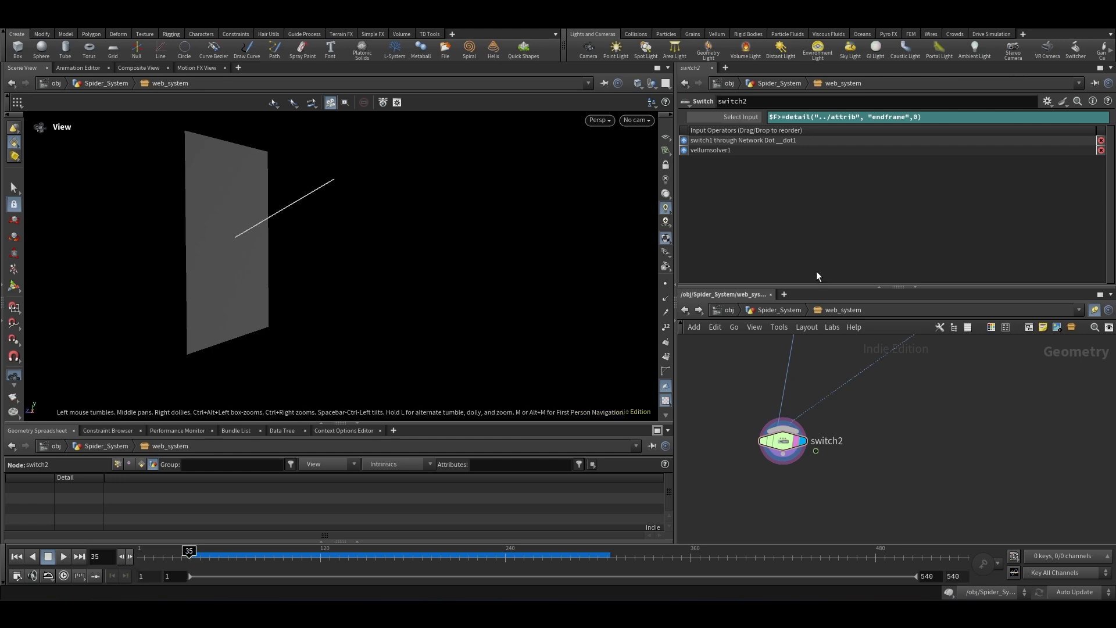
pyautogui.click(131, 557)
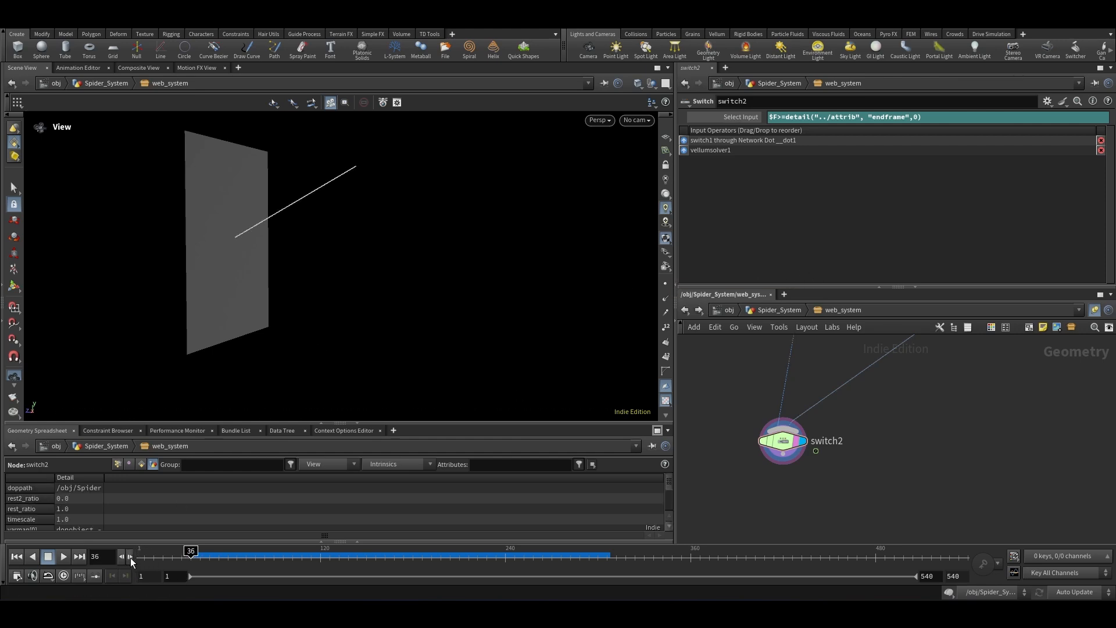
pyautogui.click(130, 557)
pyautogui.click(131, 557)
pyautogui.click(130, 556)
pyautogui.click(130, 557)
pyautogui.click(131, 556)
pyautogui.click(130, 556)
pyautogui.click(130, 556)
pyautogui.click(131, 556)
pyautogui.click(130, 556)
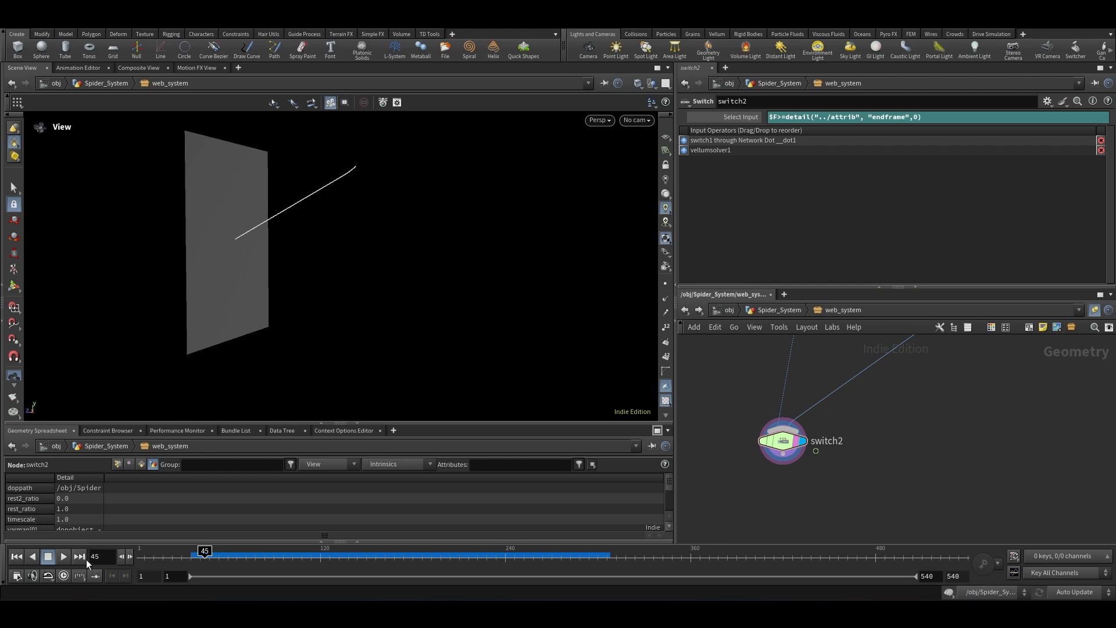
pyautogui.click(61, 557)
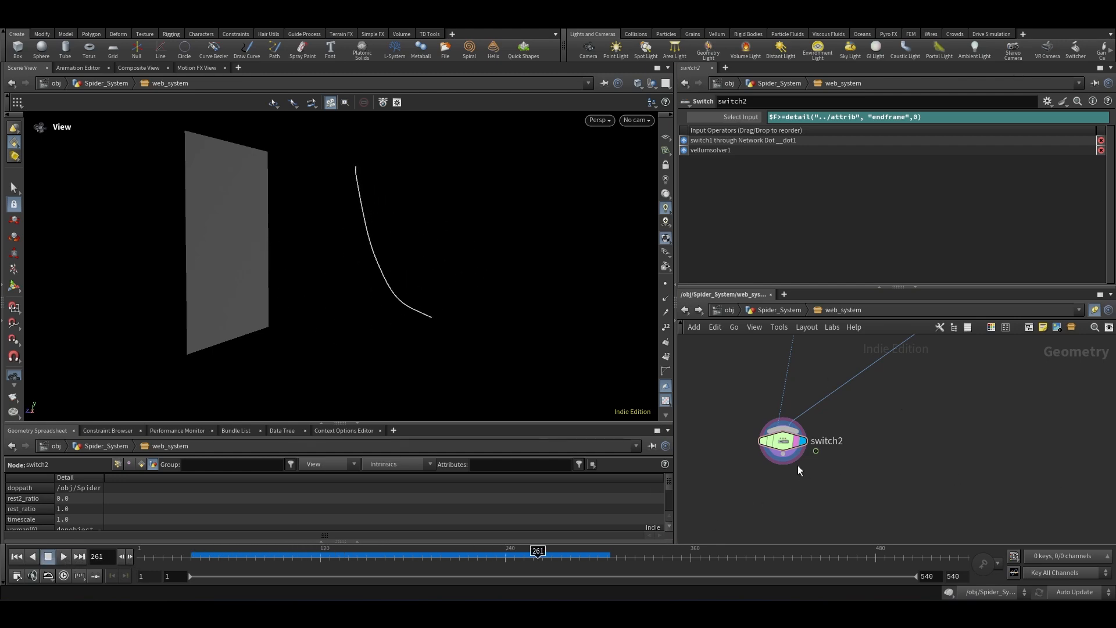
# Step: Examine the subnetwork's input nodes at the top of the network
pyautogui.scroll(-9, 792, 491)
pyautogui.scroll(8, 799, 401)
pyautogui.moveTo(827, 365); pyautogui.dragTo(756, 430)
pyautogui.scroll(-3, 822, 354)
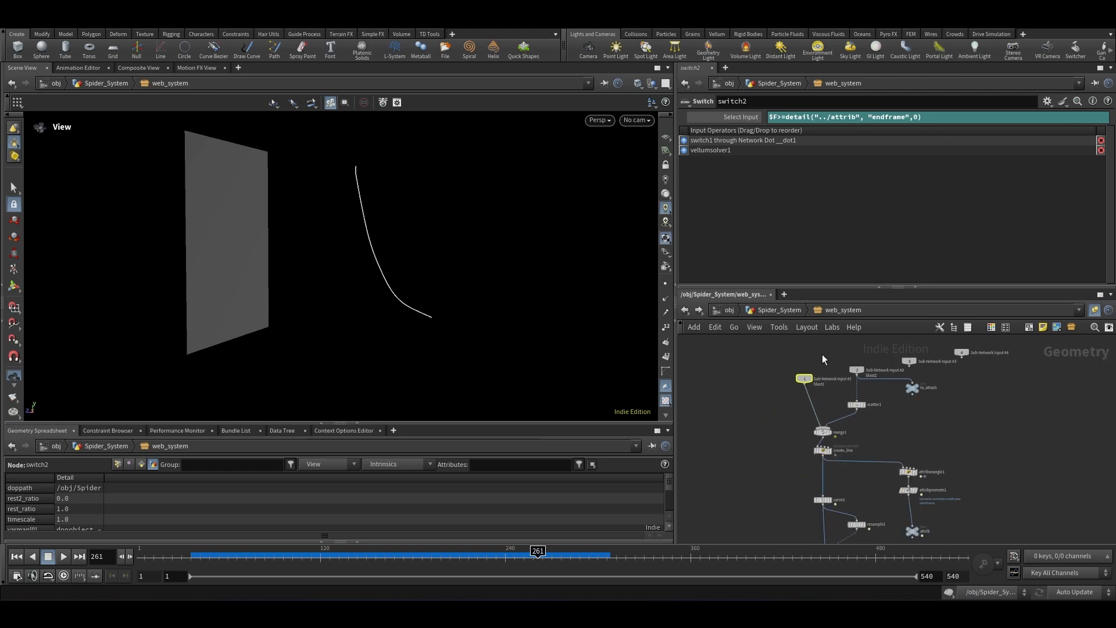
pyautogui.scroll(1, 828, 403)
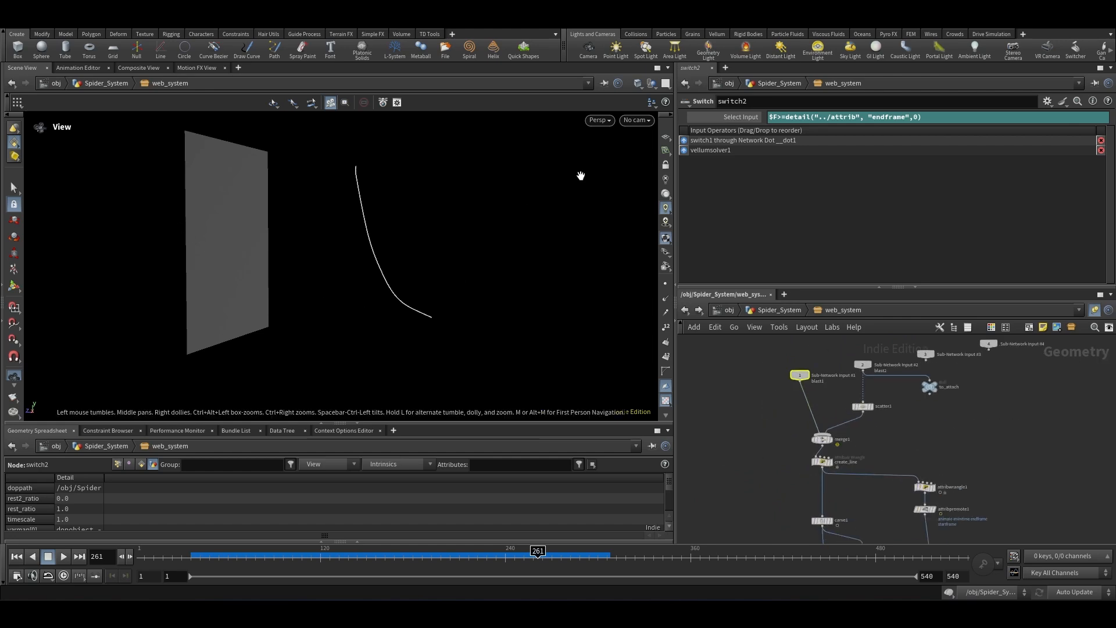
pyautogui.scroll(3, 884, 357)
pyautogui.click(844, 377)
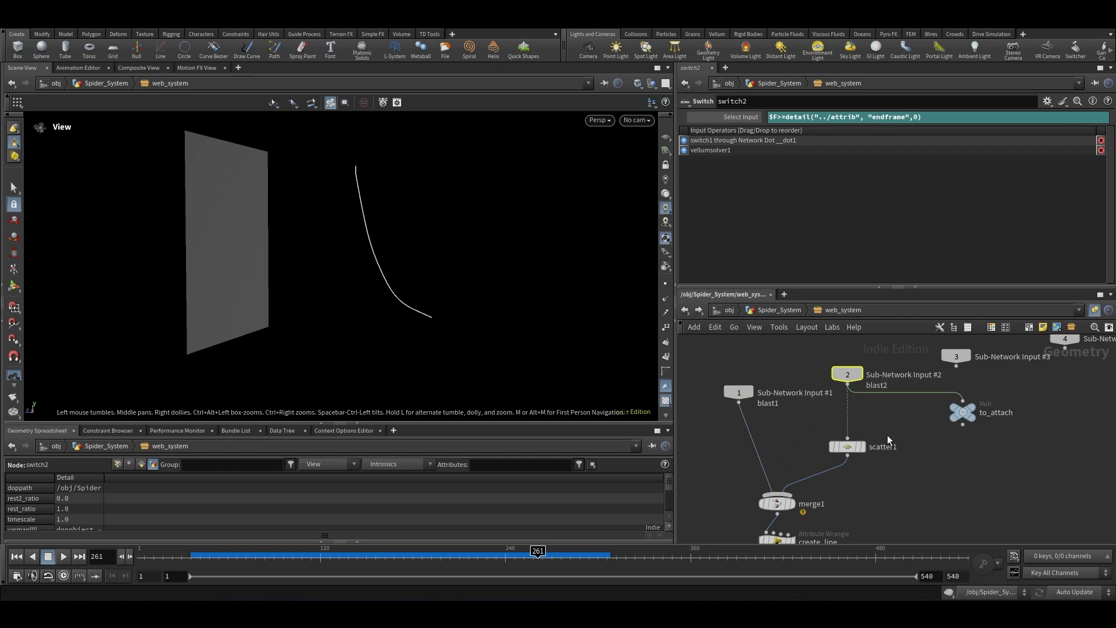
pyautogui.scroll(-8, 861, 406)
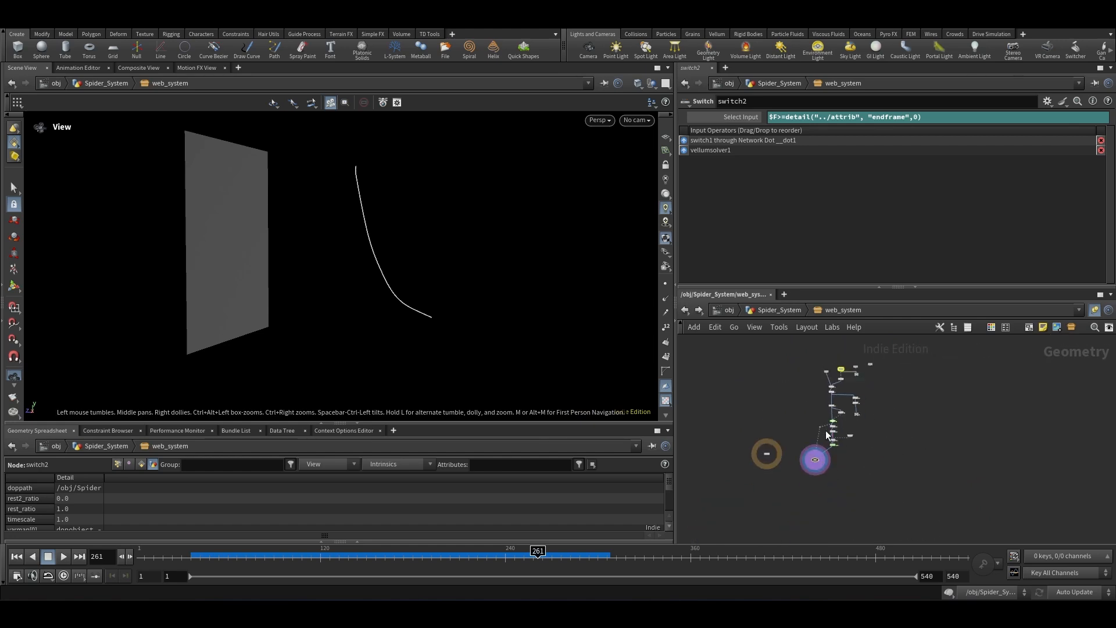
# Step: Add an Output node below switch2, connect switch2 into it, and select it
pyautogui.scroll(7, 820, 465)
pyautogui.moveTo(842, 506); pyautogui.dragTo(878, 464, button='middle')
pyautogui.click(901, 387)
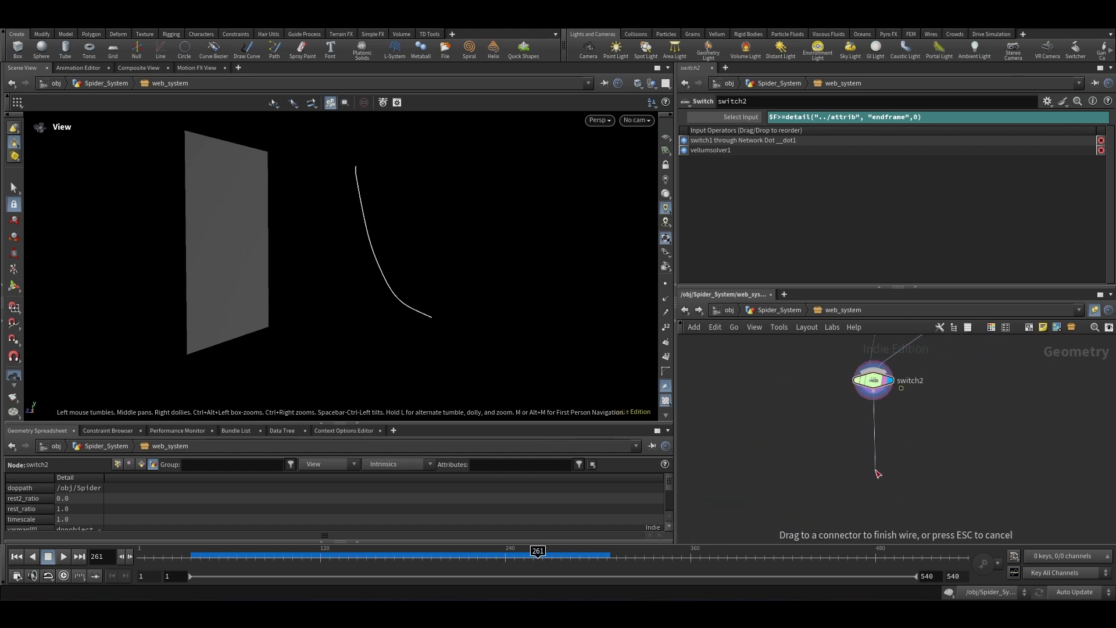
pyautogui.press('Tab')
pyautogui.click(860, 465)
pyautogui.scroll(-5, 913, 458)
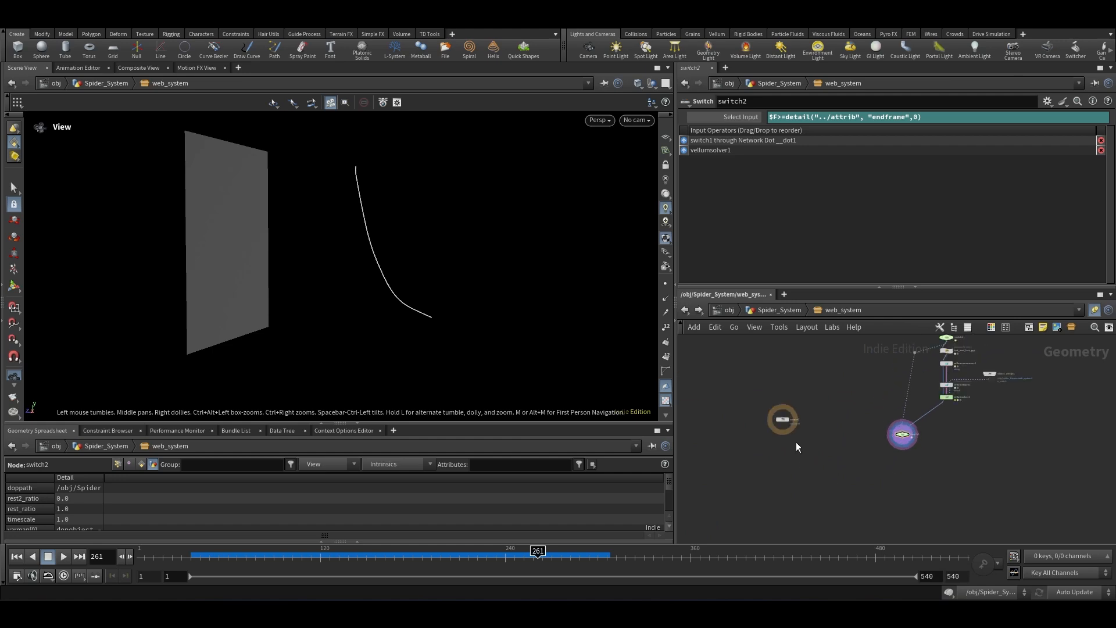
pyautogui.scroll(5, 797, 439)
pyautogui.scroll(-2, 725, 363)
pyautogui.moveTo(752, 385)
pyautogui.mouseDown()
pyautogui.moveTo(725, 362)
pyautogui.moveTo(856, 419)
pyautogui.moveTo(848, 441)
pyautogui.mouseUp()
pyautogui.scroll(-4, 724, 362)
pyautogui.scroll(4, 857, 420)
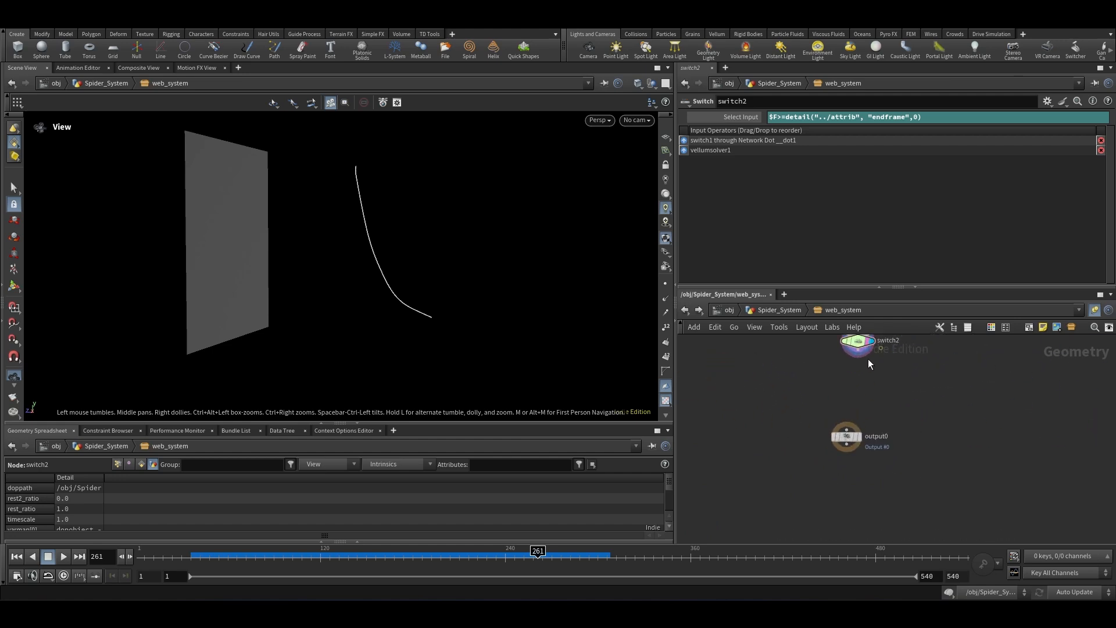
pyautogui.moveTo(856, 351); pyautogui.dragTo(848, 429)
pyautogui.scroll(3, 856, 433)
pyautogui.click(858, 437)
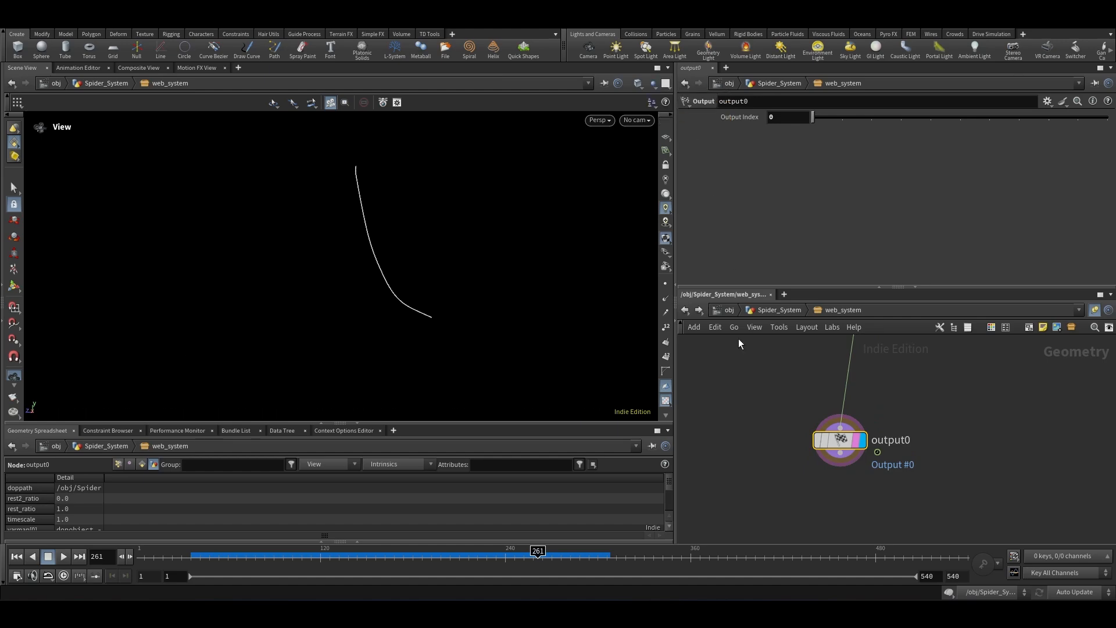
# Step: Insert a Blast node between switch2 and the output node
pyautogui.scroll(-2, 831, 479)
pyautogui.scroll(-2, 870, 460)
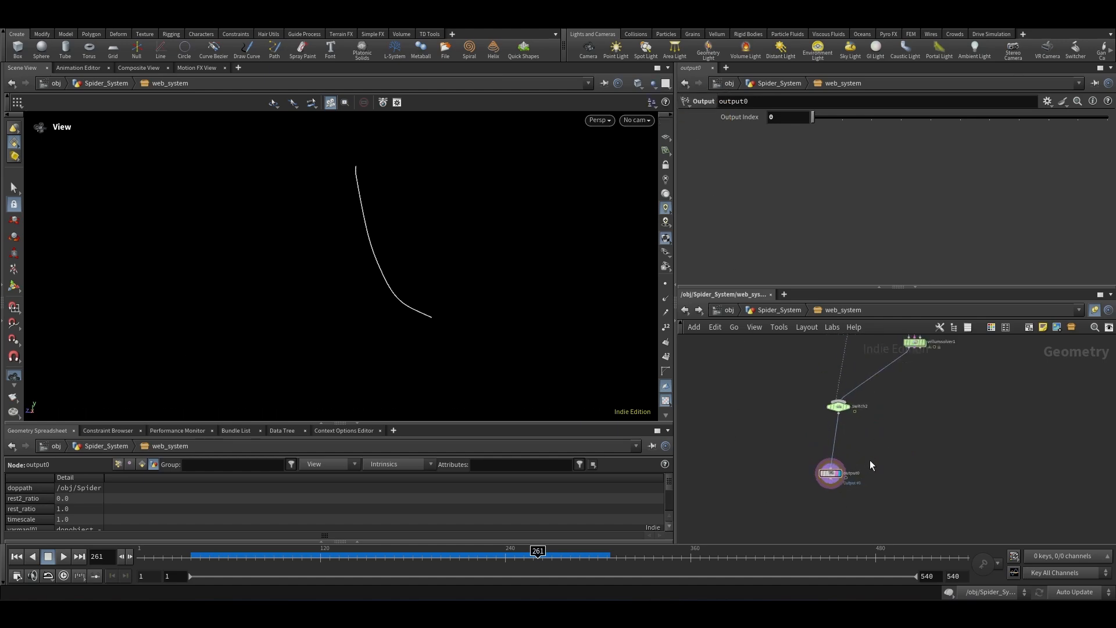
pyautogui.press('Tab')
pyautogui.write('blast')
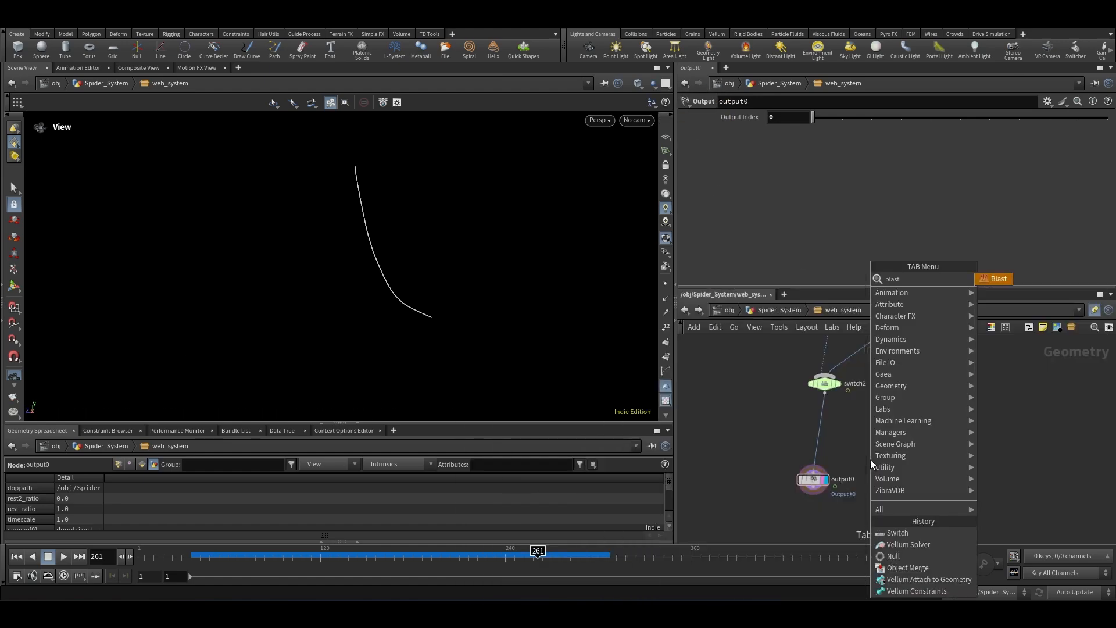
pyautogui.press('Return')
pyautogui.press('Return')
pyautogui.scroll(3, 830, 452)
pyautogui.moveTo(829, 464); pyautogui.dragTo(818, 422)
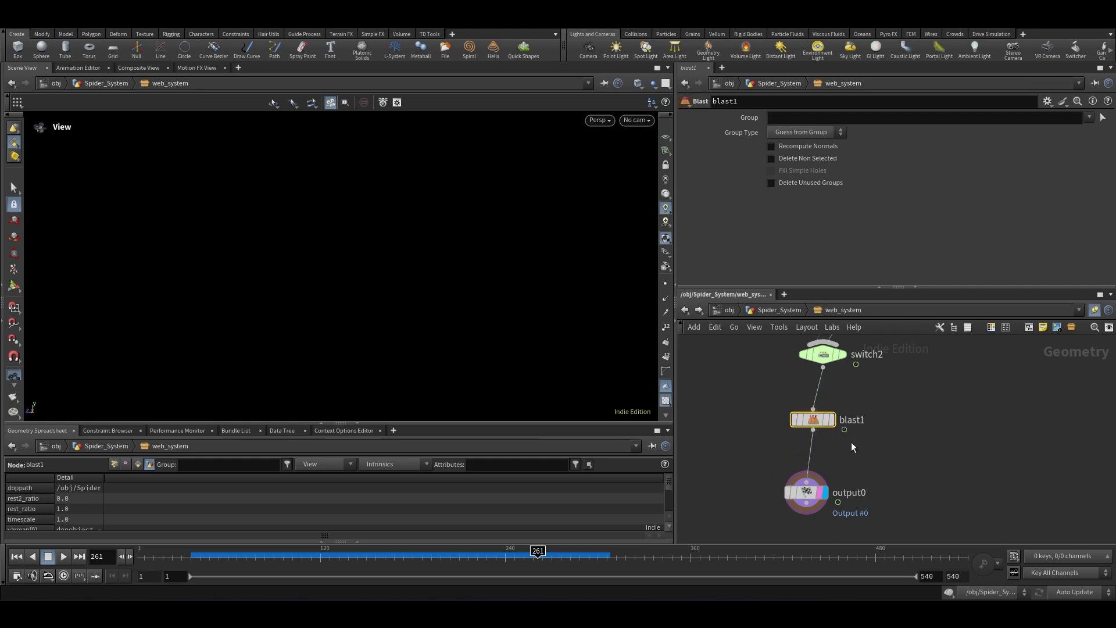
# Step: Set the Blast node's Group to zero and enable Delete Non Selected
pyautogui.moveTo(888, 405); pyautogui.dragTo(718, 445)
pyautogui.click(789, 119)
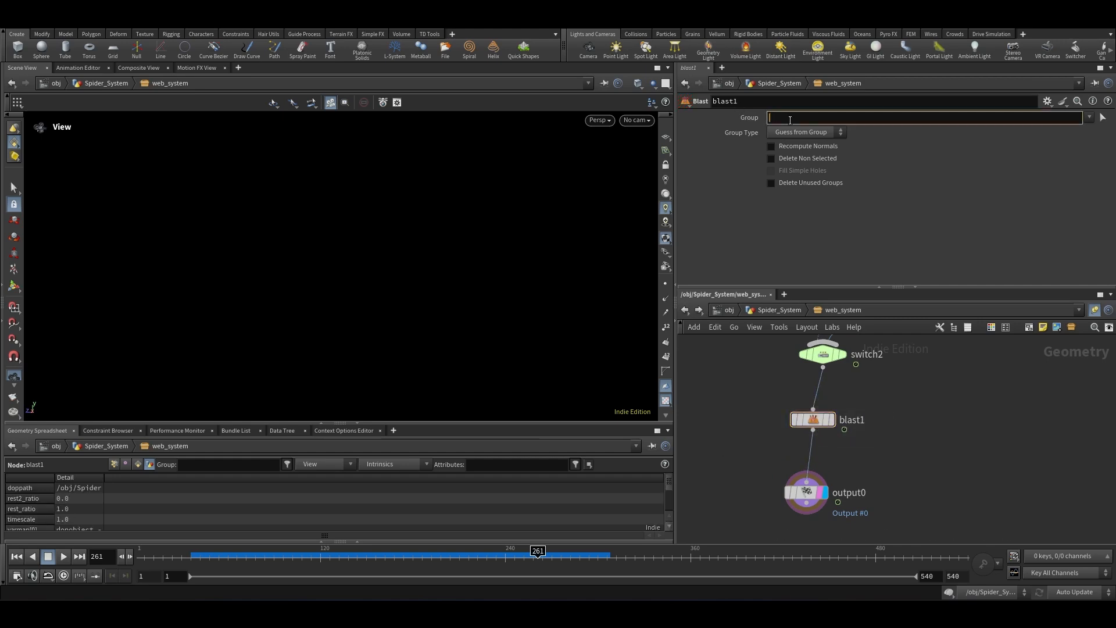
pyautogui.press('Return')
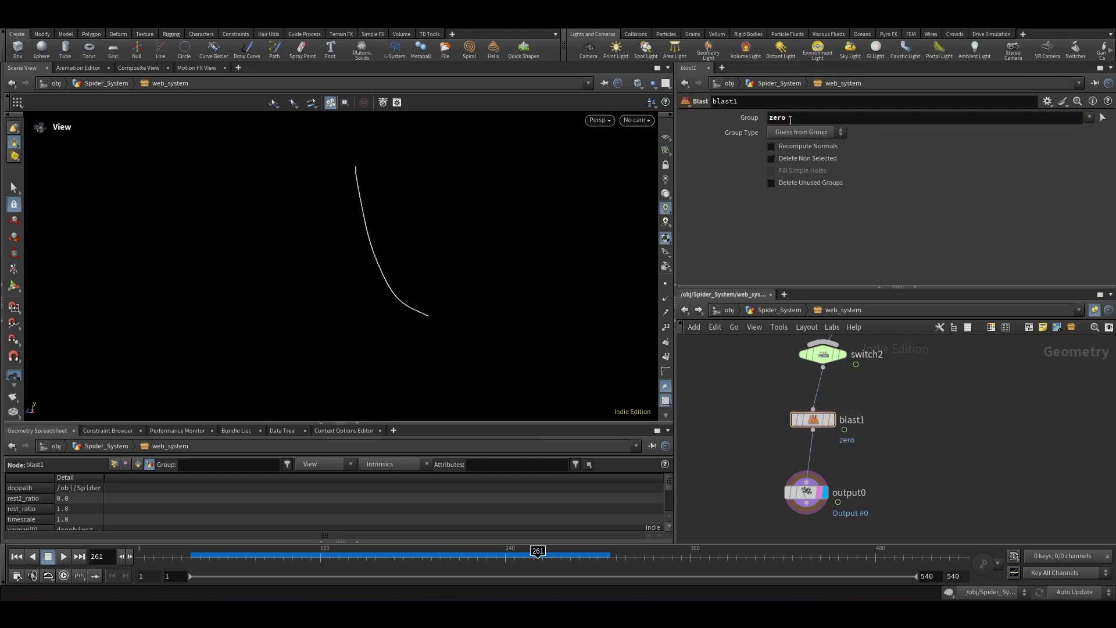
pyautogui.scroll(-3, 945, 443)
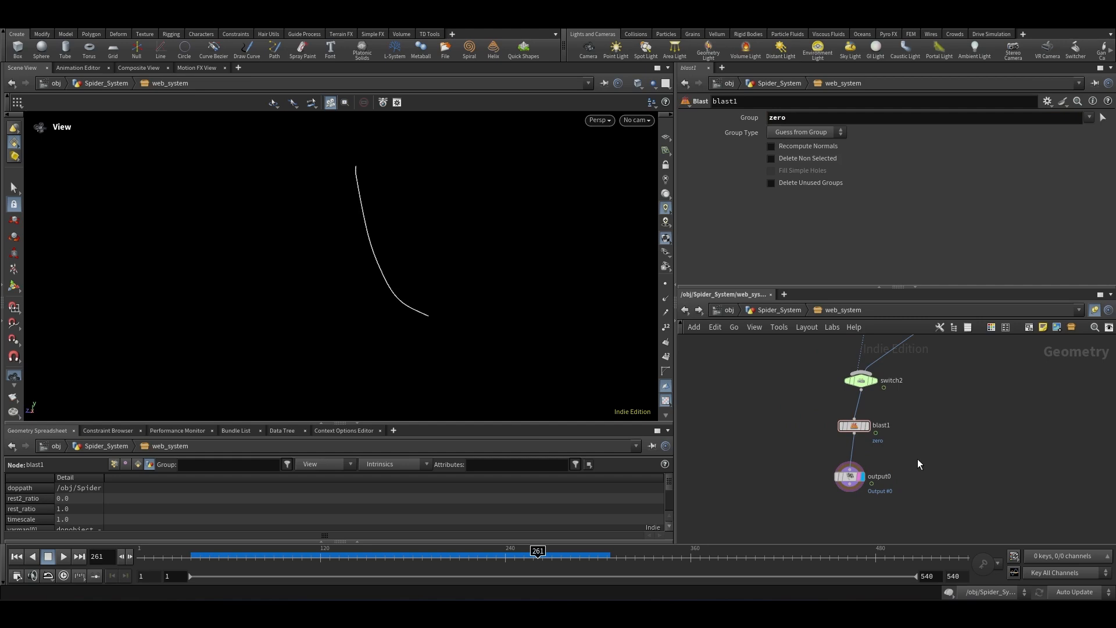
pyautogui.click(792, 160)
# Step: Display the output node and go back up to the Spider_System network
pyautogui.scroll(-2, 883, 440)
pyautogui.moveTo(837, 445); pyautogui.dragTo(752, 436, button='middle')
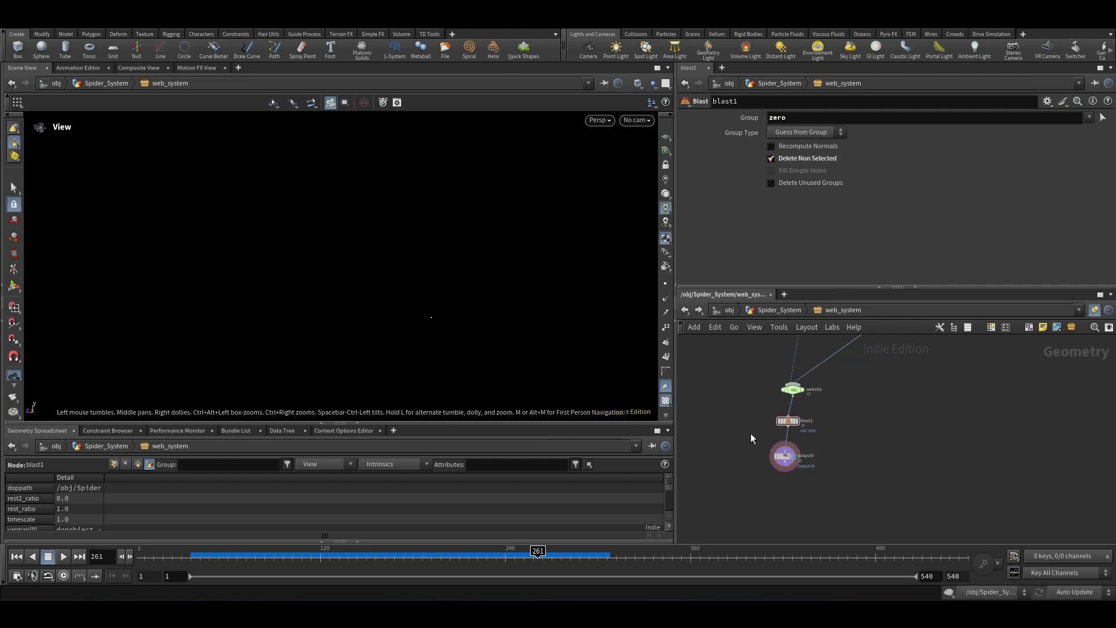
pyautogui.scroll(3, 814, 453)
pyautogui.click(768, 454)
pyautogui.scroll(-2, 785, 458)
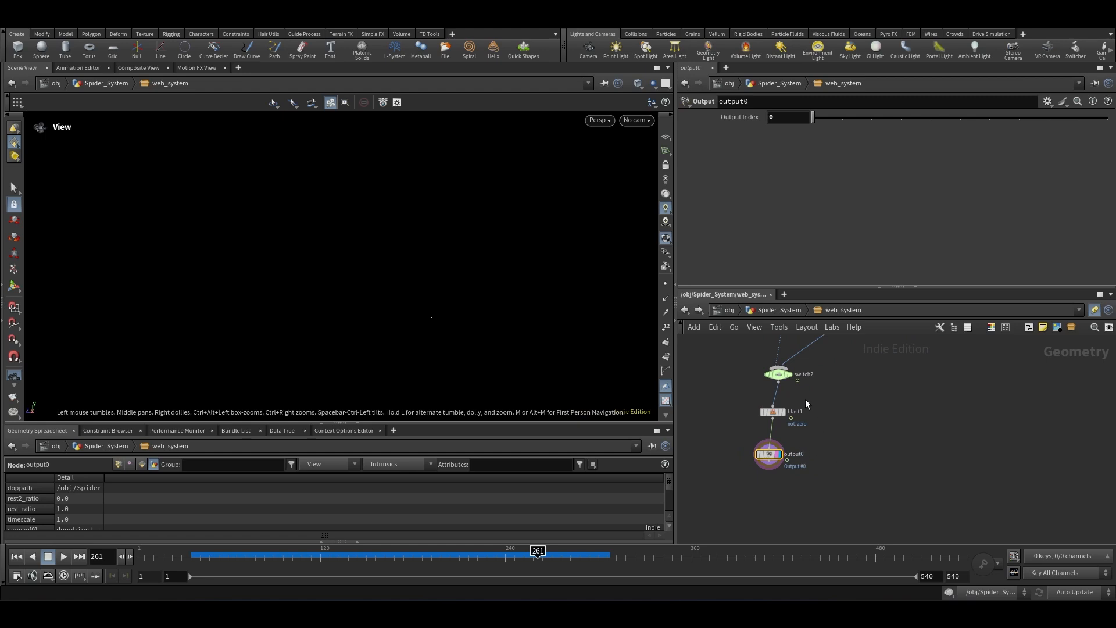
pyautogui.scroll(1, 781, 456)
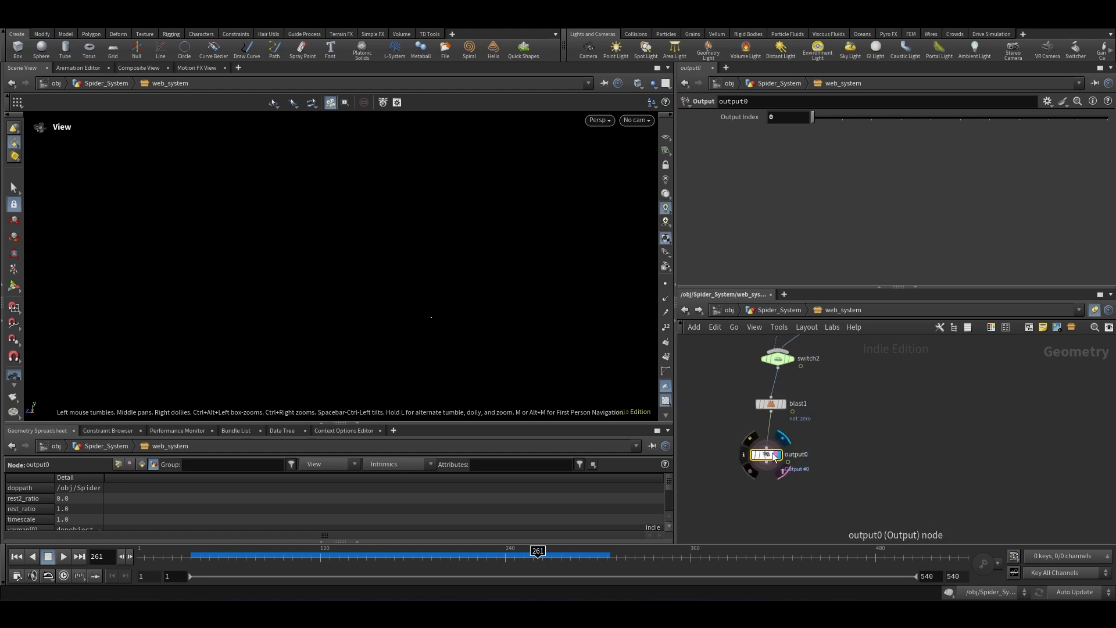
pyautogui.scroll(-2, 801, 451)
pyautogui.click(777, 310)
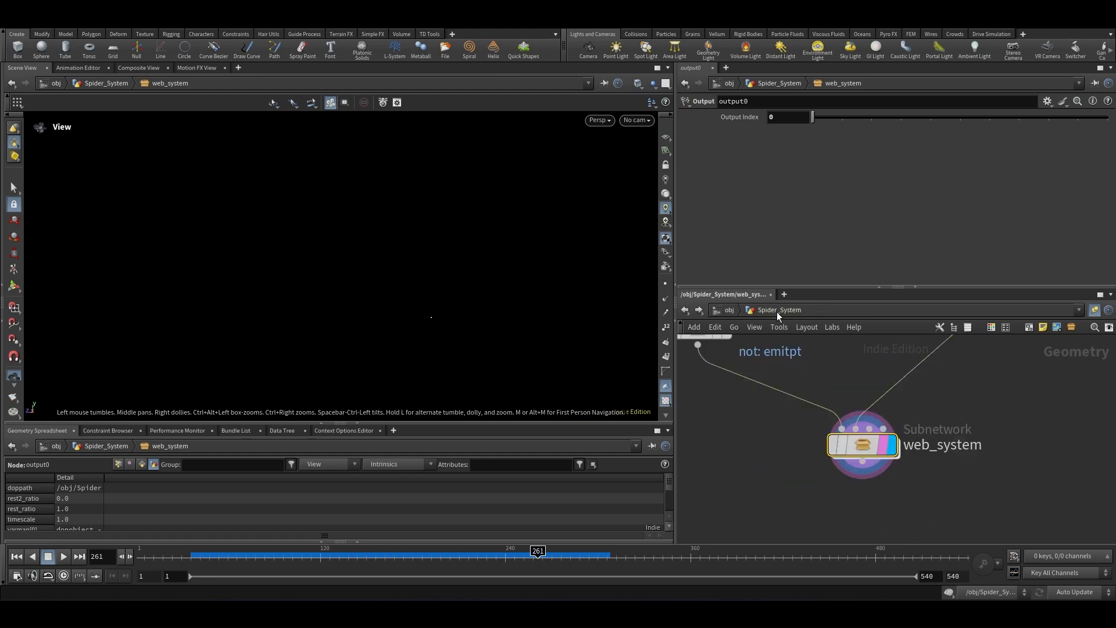
# Step: Inside the web_system subnetwork, add a second Output node beside output0
pyautogui.scroll(-3, 817, 443)
pyautogui.scroll(3, 858, 429)
pyautogui.moveTo(887, 412); pyautogui.dragTo(823, 377)
pyautogui.scroll(-3, 826, 482)
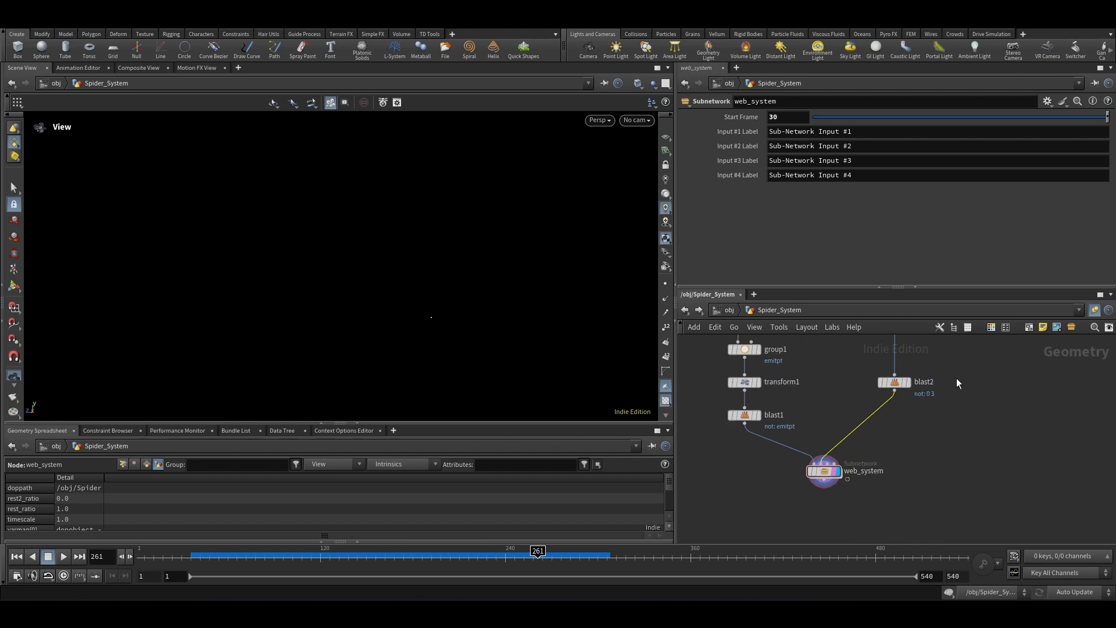
pyautogui.click(895, 382)
pyautogui.scroll(2, 828, 469)
pyautogui.doubleClick(828, 469)
pyautogui.scroll(2, 839, 456)
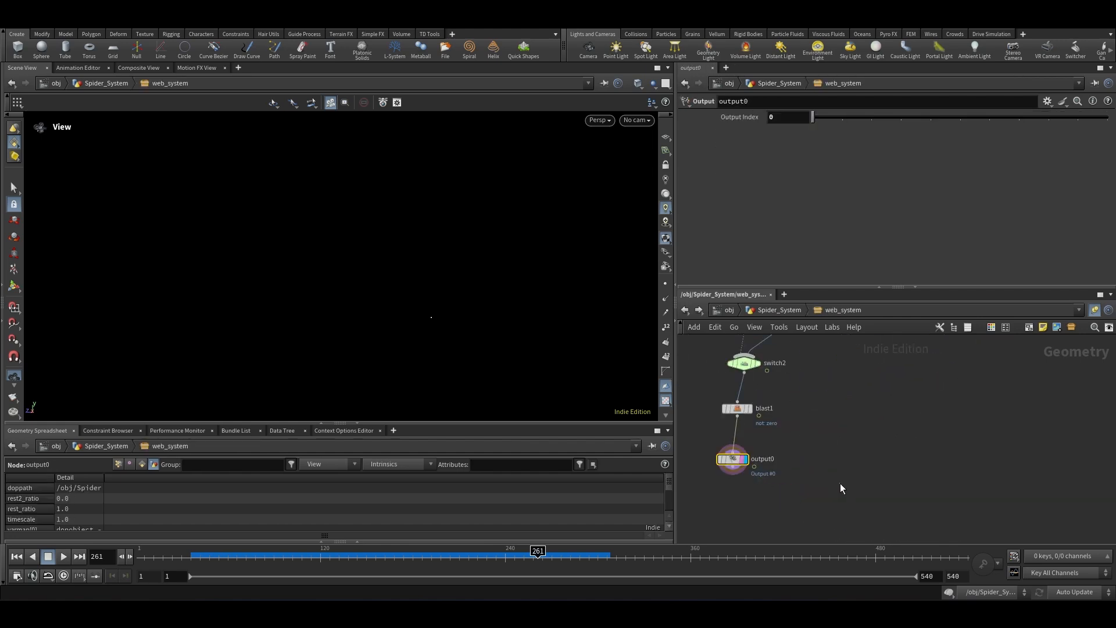
pyautogui.press('Tab')
pyautogui.write('out')
pyautogui.press('Return')
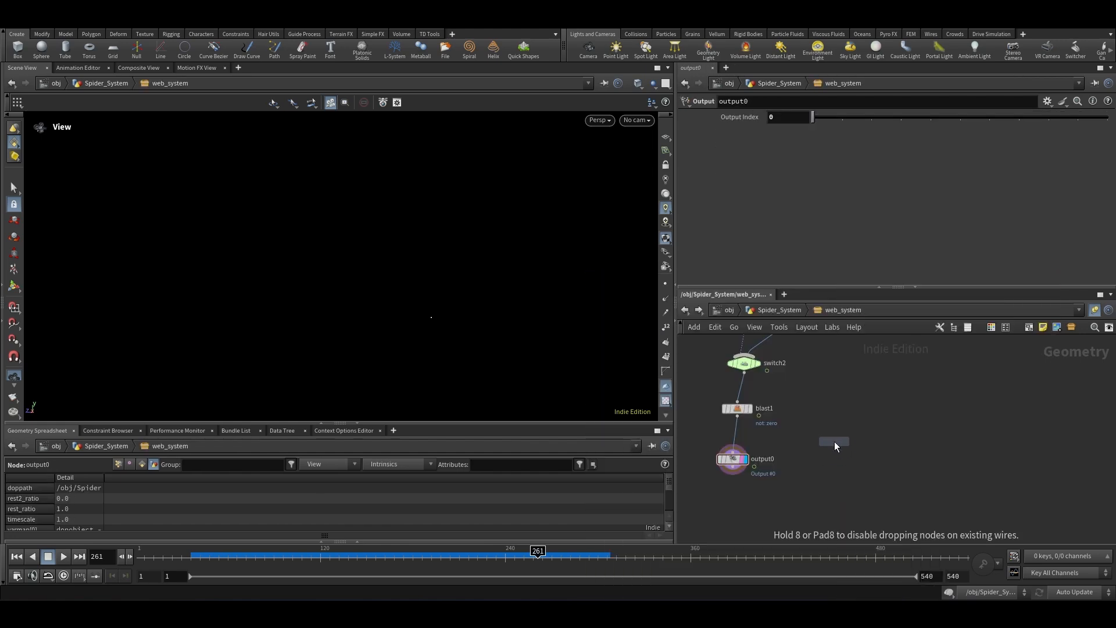
pyautogui.click(835, 441)
pyautogui.press('u')
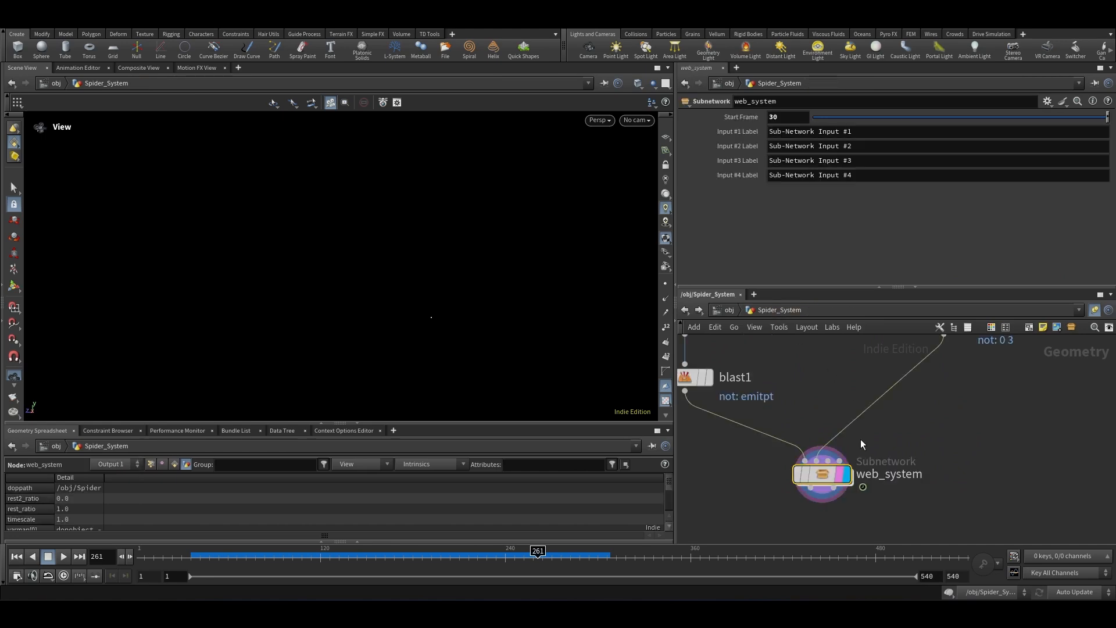
# Step: Add a third Output node inside web_system, wire switch2 into it, and select it
pyautogui.doubleClick(832, 475)
pyautogui.moveTo(958, 445); pyautogui.dragTo(933, 451, button='middle')
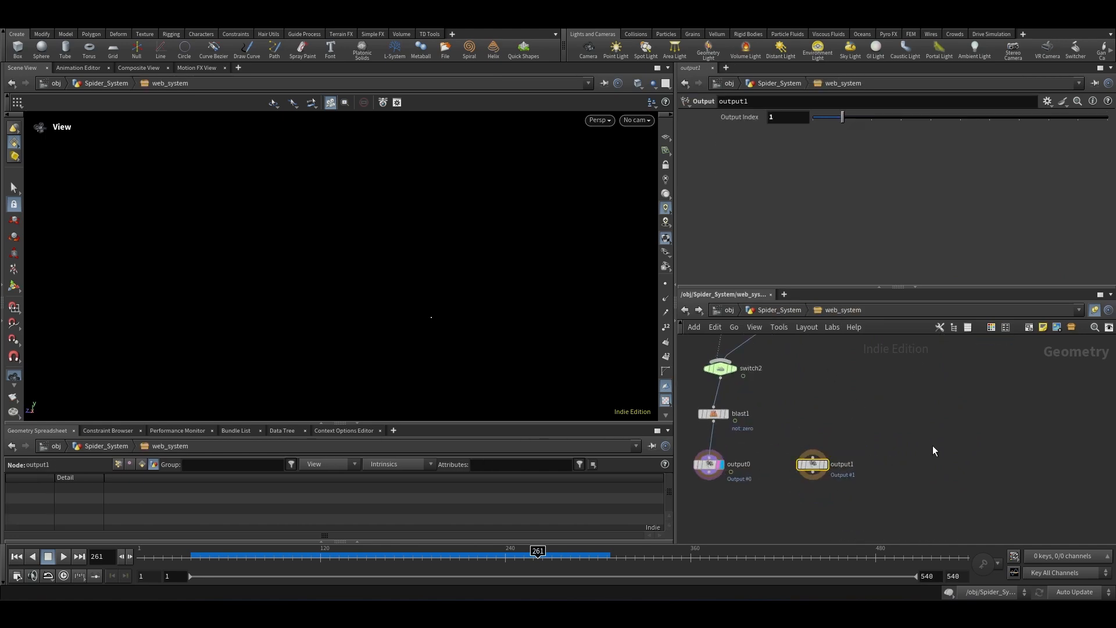
pyautogui.click(934, 451)
pyautogui.press('Tab')
pyautogui.write('out')
pyautogui.press('Return')
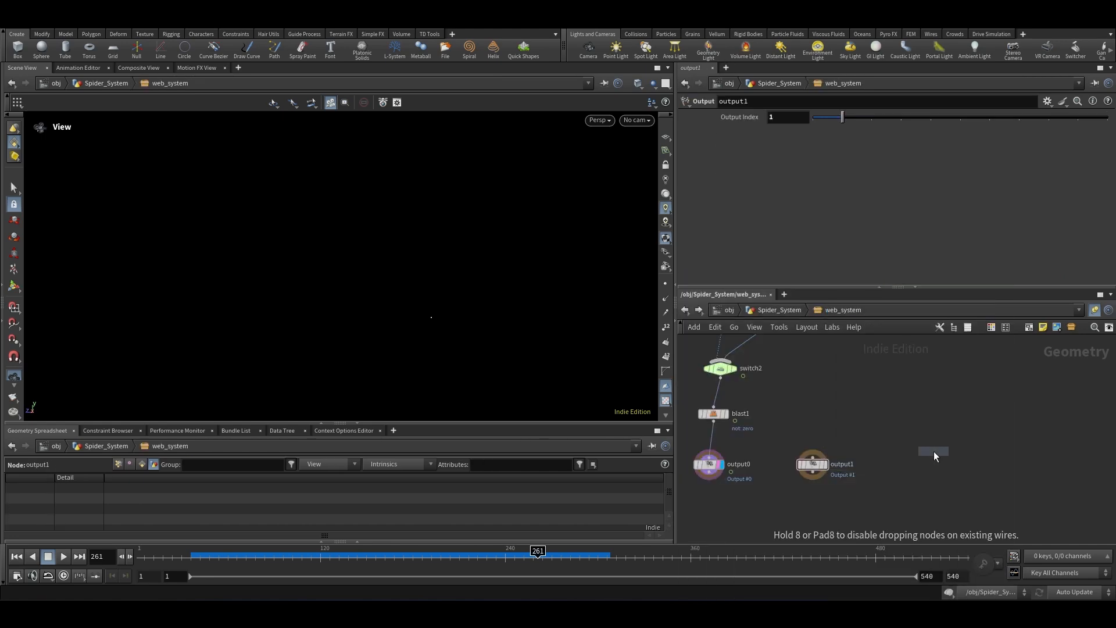
pyautogui.click(918, 472)
pyautogui.moveTo(720, 378); pyautogui.dragTo(924, 444)
pyautogui.scroll(2, 935, 465)
pyautogui.click(911, 486)
pyautogui.press('Escape')
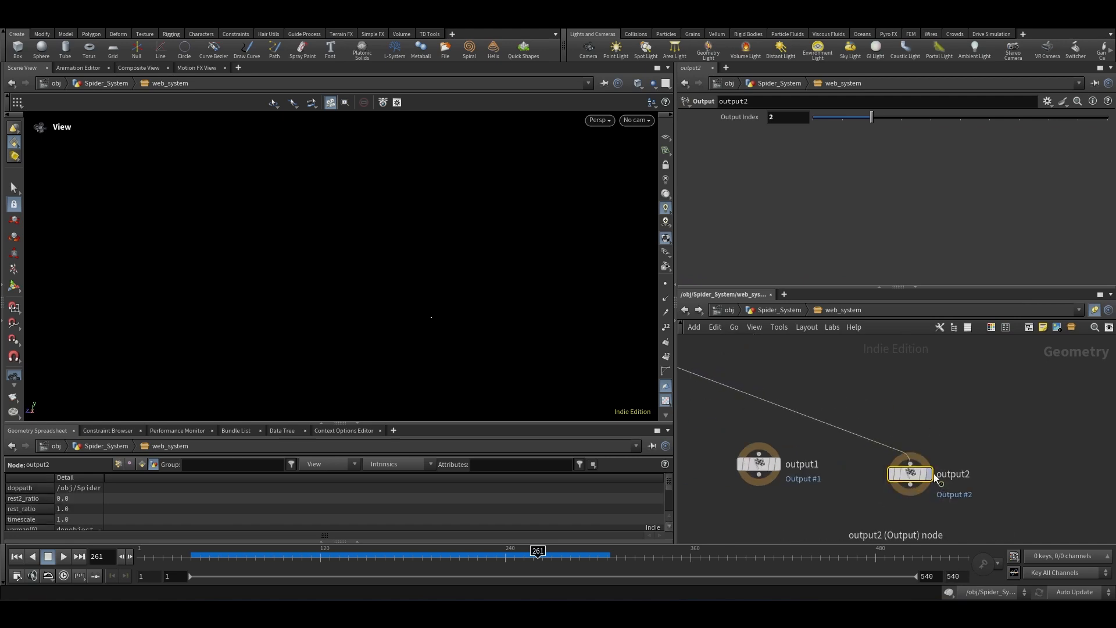
pyautogui.click(931, 473)
pyautogui.scroll(-3, 943, 431)
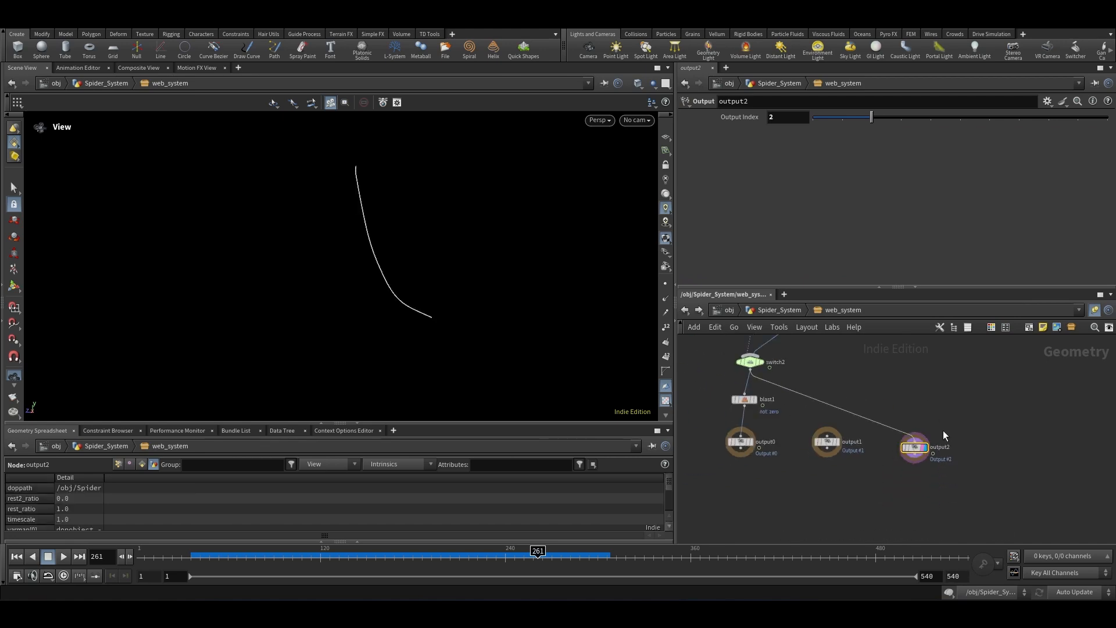
# Step: Back in Spider_System, paste a copy of the web_system subnetwork below the original
pyautogui.click(779, 310)
pyautogui.scroll(4, 801, 467)
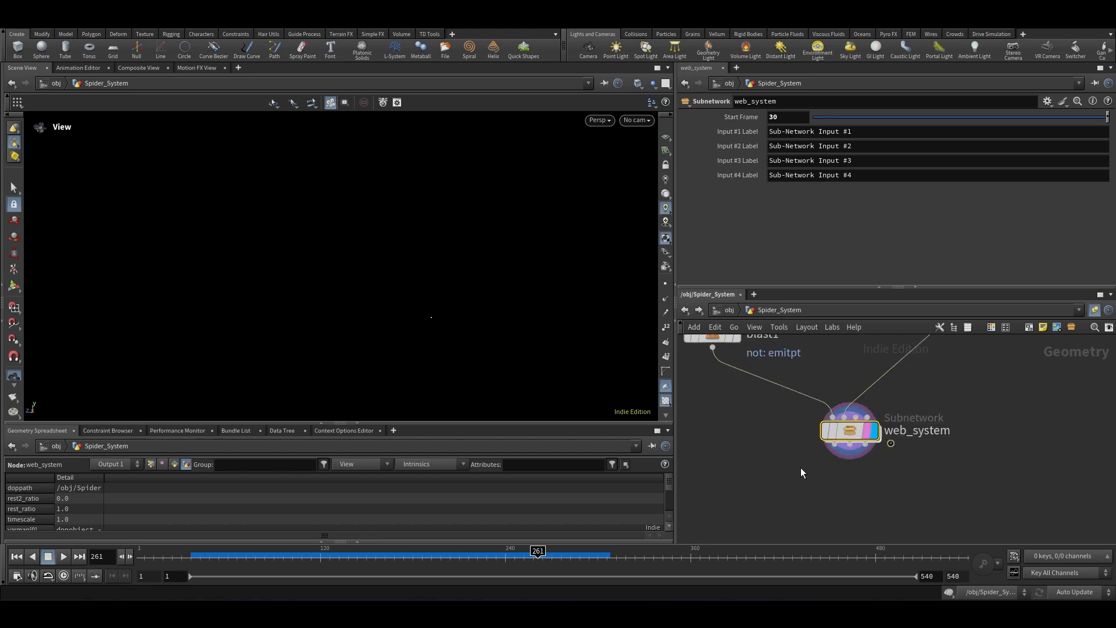
pyautogui.moveTo(851, 438)
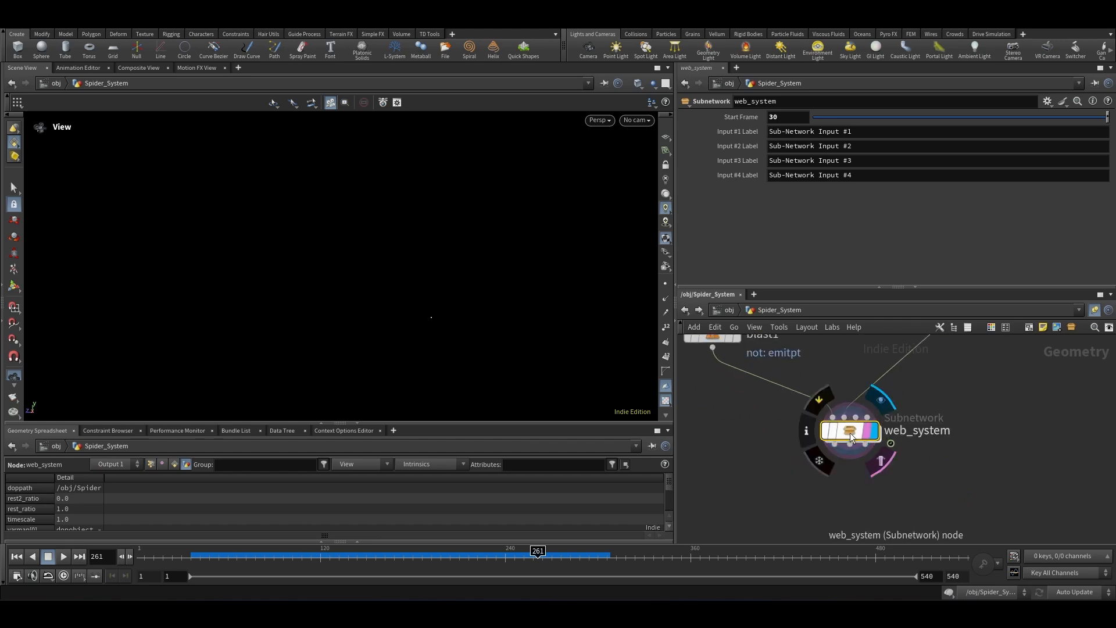
pyautogui.moveTo(216, 559); pyautogui.dragTo(273, 567)
pyautogui.scroll(-4, 872, 400)
pyautogui.scroll(4, 872, 420)
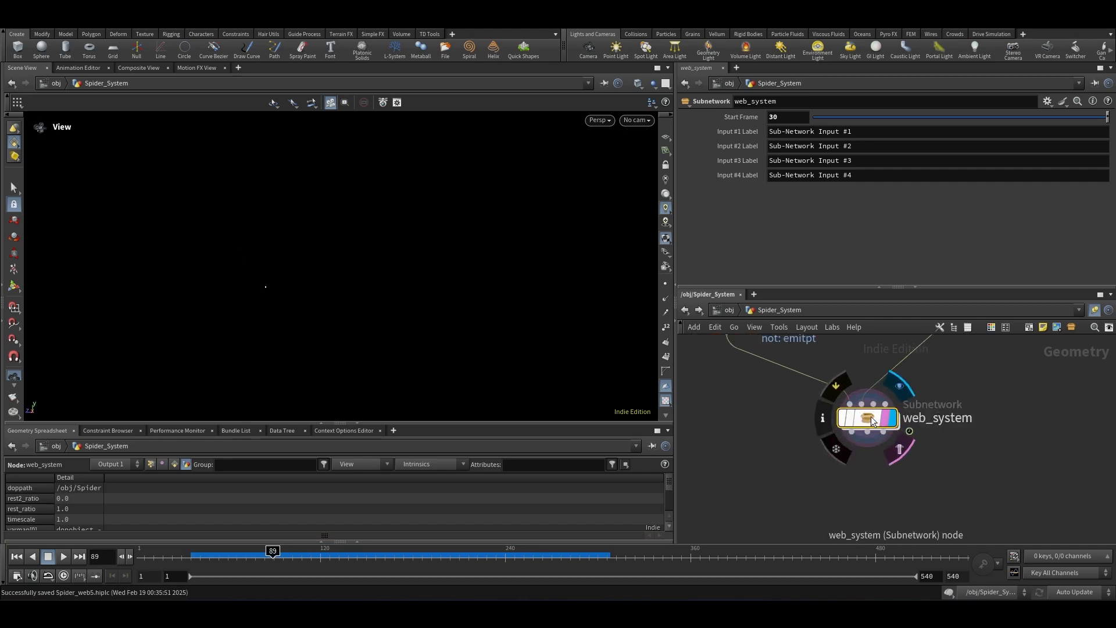
pyautogui.press('Return')
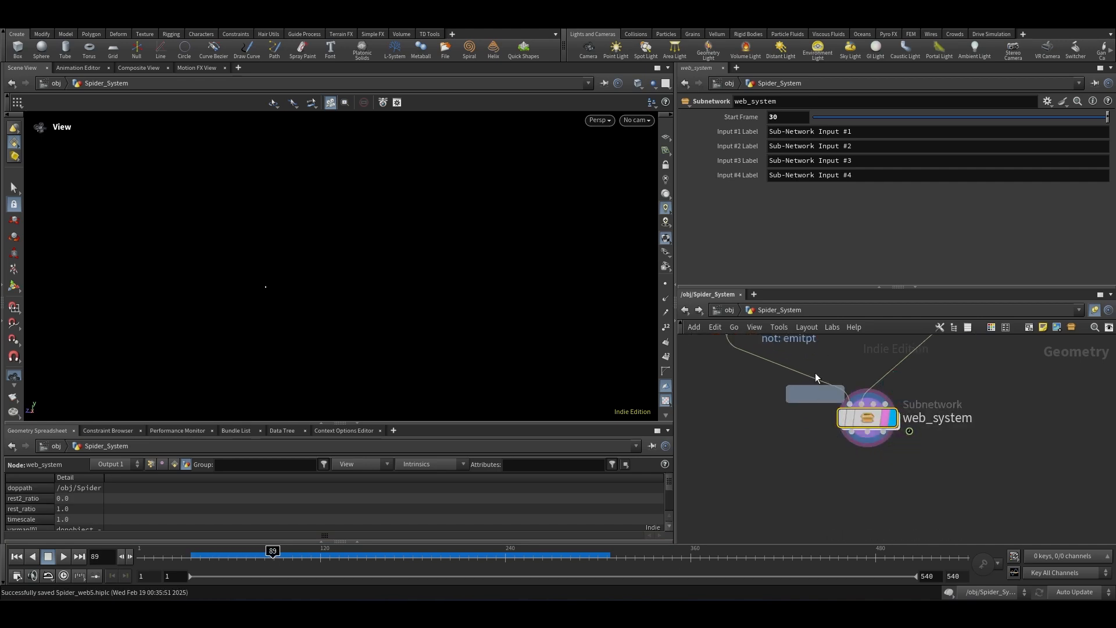
pyautogui.scroll(-4, 823, 355)
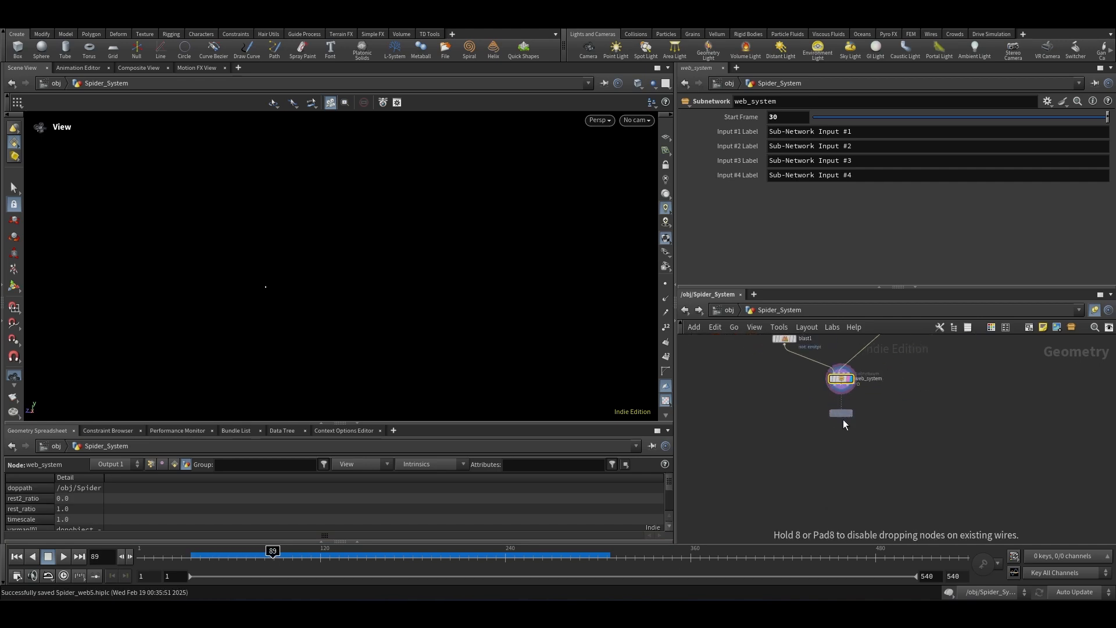
pyautogui.click(895, 432)
pyautogui.scroll(2, 841, 411)
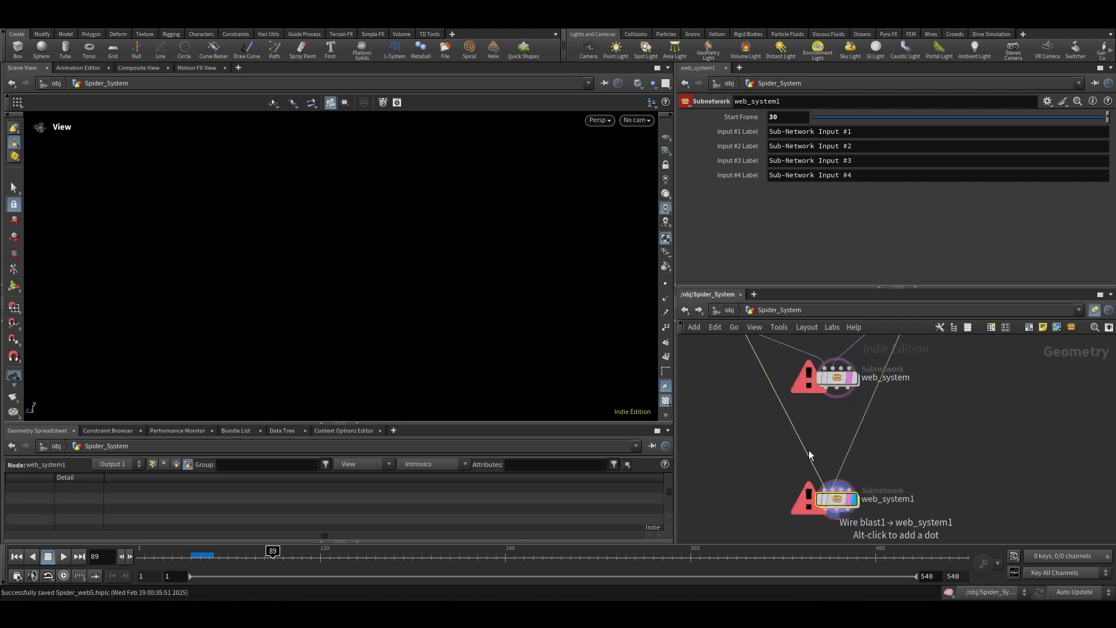
# Step: Wire web_system's outputs into the inputs of the copied web_system1
pyautogui.click(824, 396)
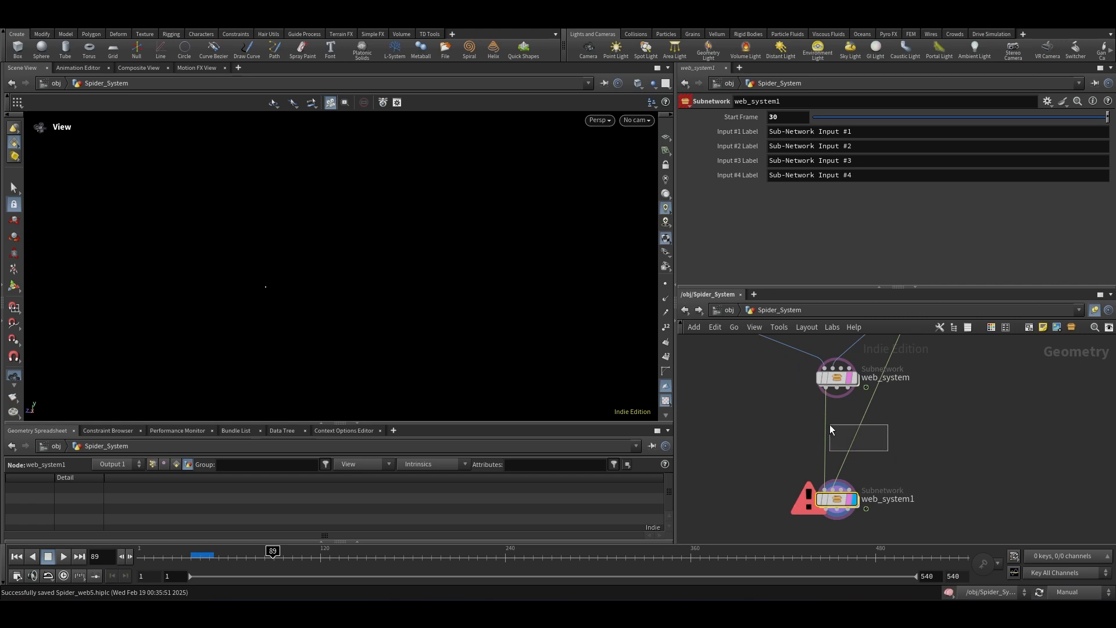
pyautogui.click(847, 393)
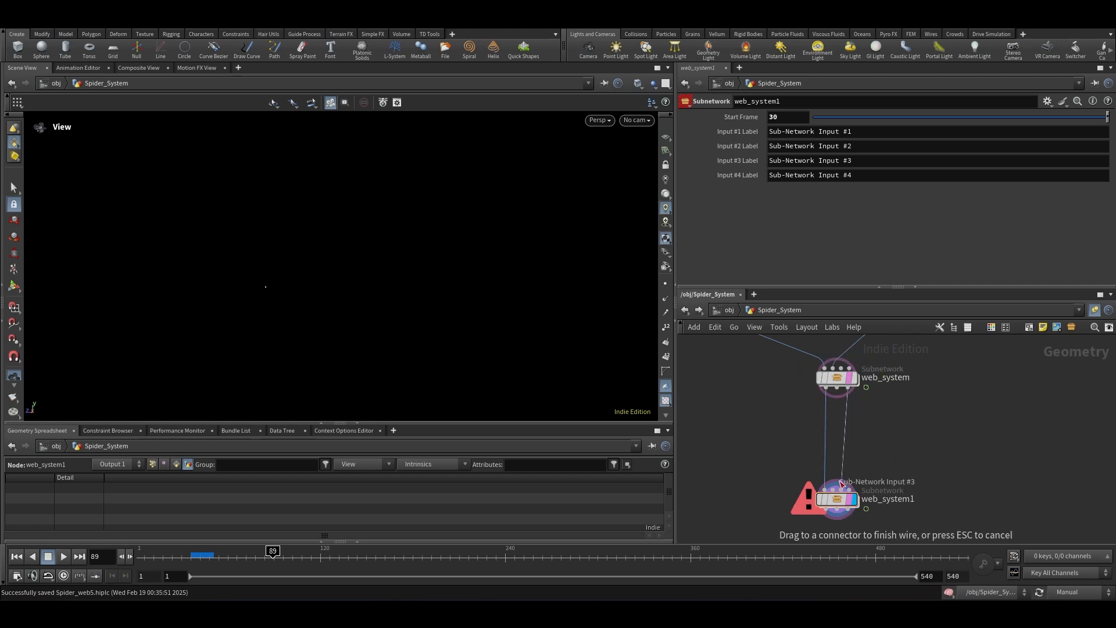
pyautogui.click(887, 488)
pyautogui.scroll(-3, 742, 467)
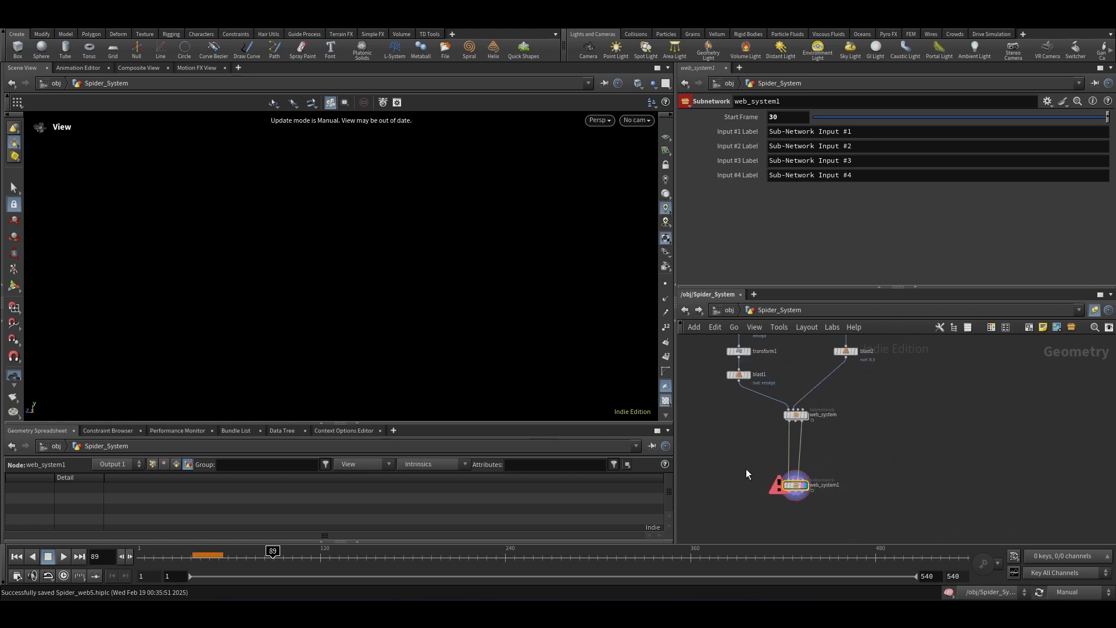
pyautogui.scroll(-3, 719, 443)
pyautogui.scroll(4, 773, 433)
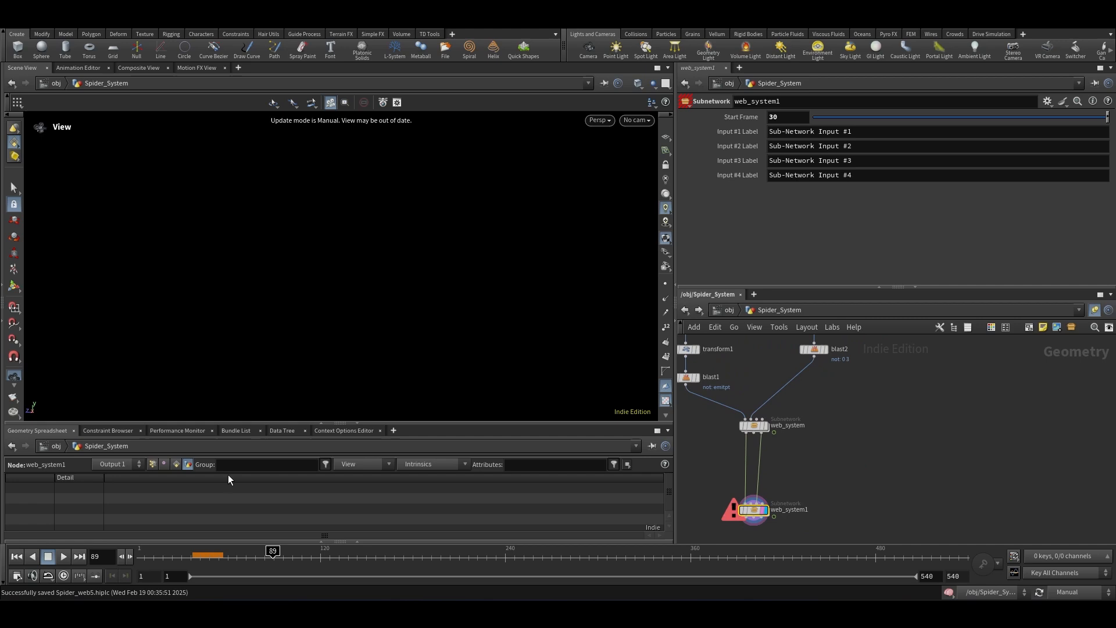
# Step: Rewind to frame 1 and set the update mode back to Auto Update
pyautogui.click(16, 558)
pyautogui.click(1076, 592)
pyautogui.click(1057, 559)
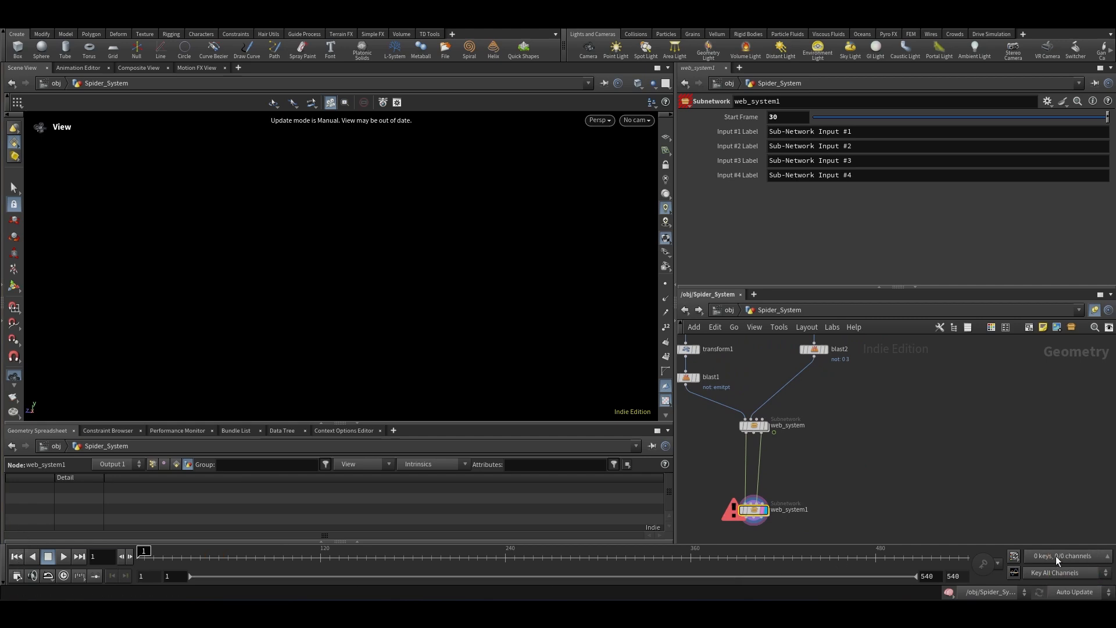
pyautogui.scroll(2, 762, 433)
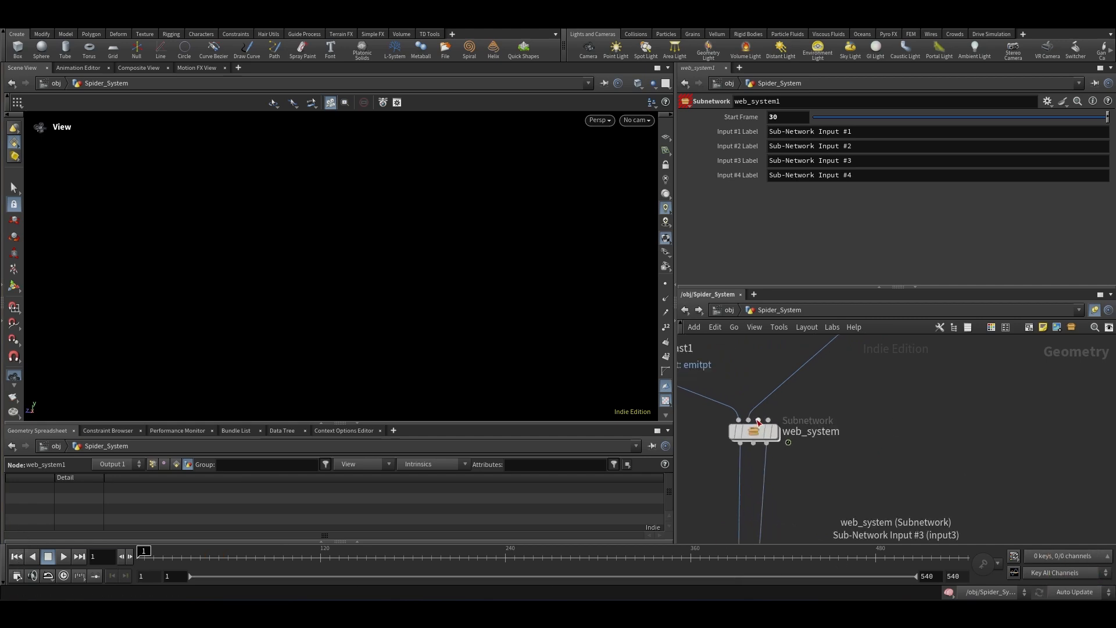
# Step: Append a Null node after the web_system subnetwork
pyautogui.click(768, 445)
pyautogui.press('Tab')
pyautogui.write('null')
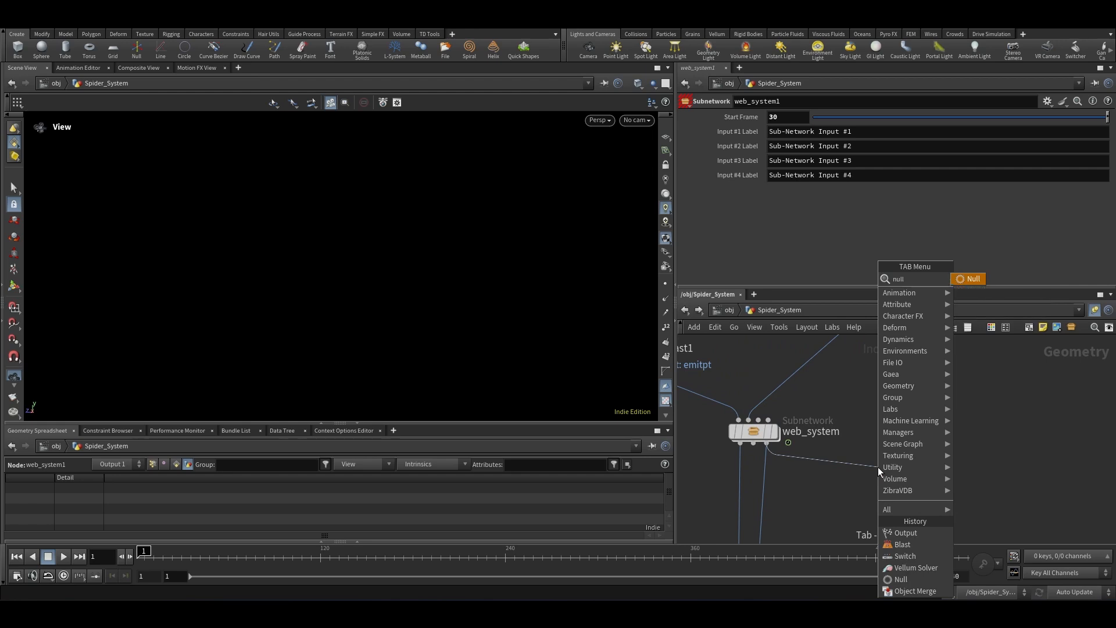
pyautogui.press('Return')
pyautogui.click(877, 482)
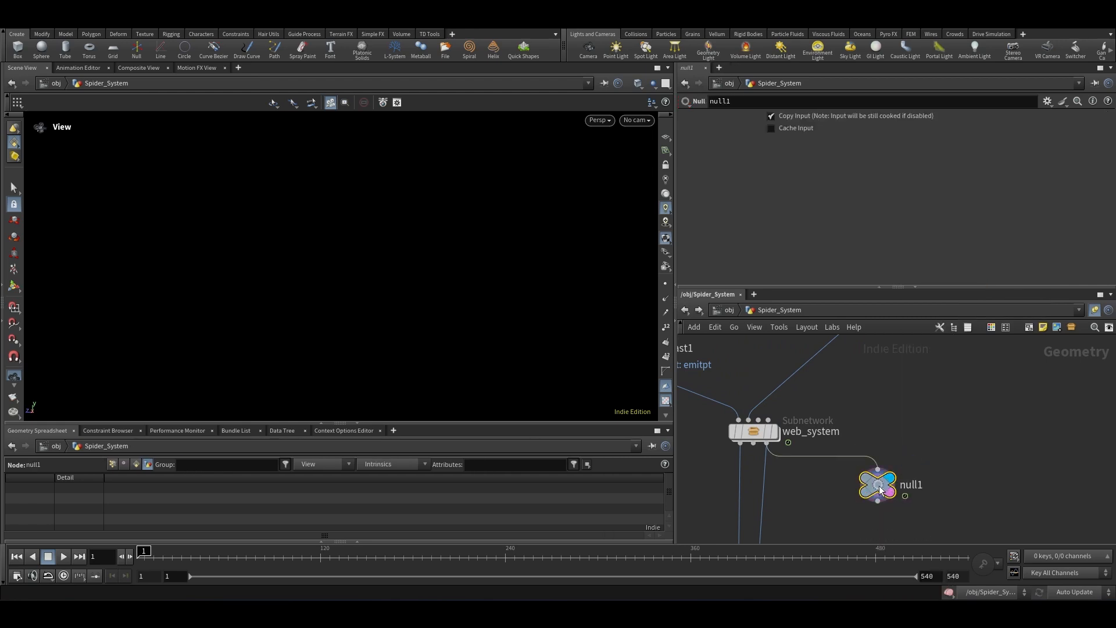
# Step: Play the simulation and scrub to frame 142 to inspect the web line in the viewport
pyautogui.click(63, 557)
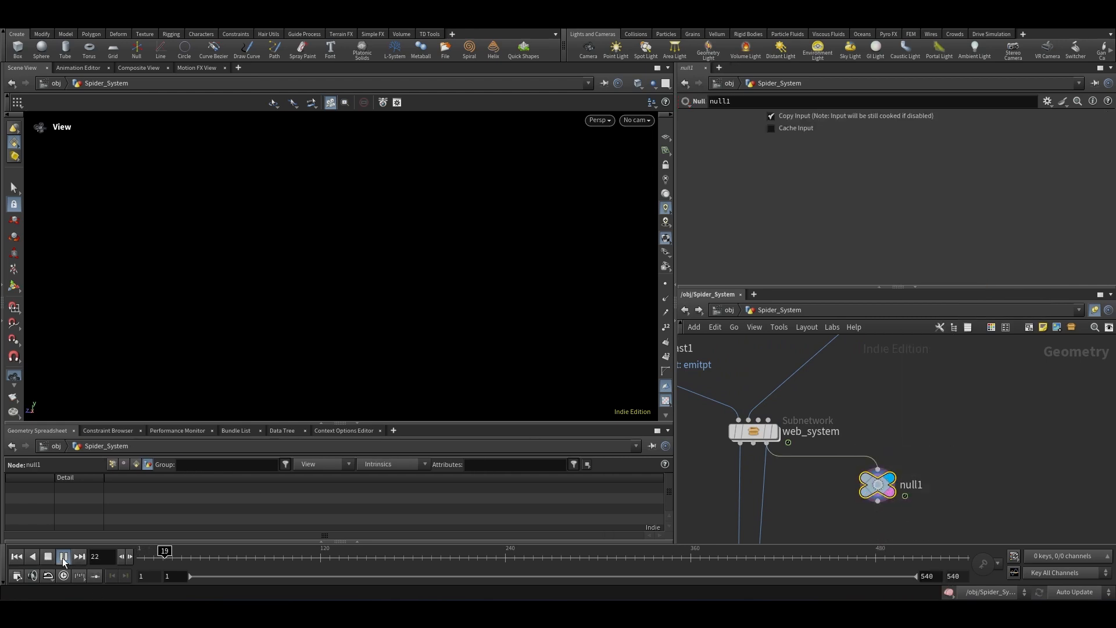
pyautogui.moveTo(222, 557); pyautogui.dragTo(354, 551)
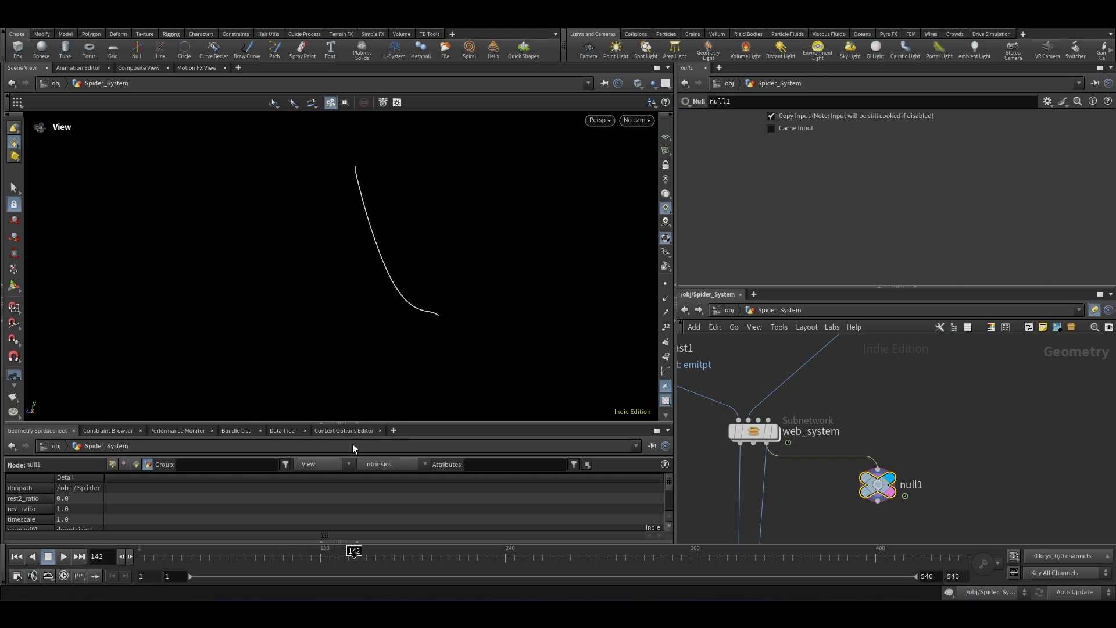
pyautogui.scroll(-3, 353, 271)
pyautogui.moveTo(354, 272); pyautogui.dragTo(415, 271)
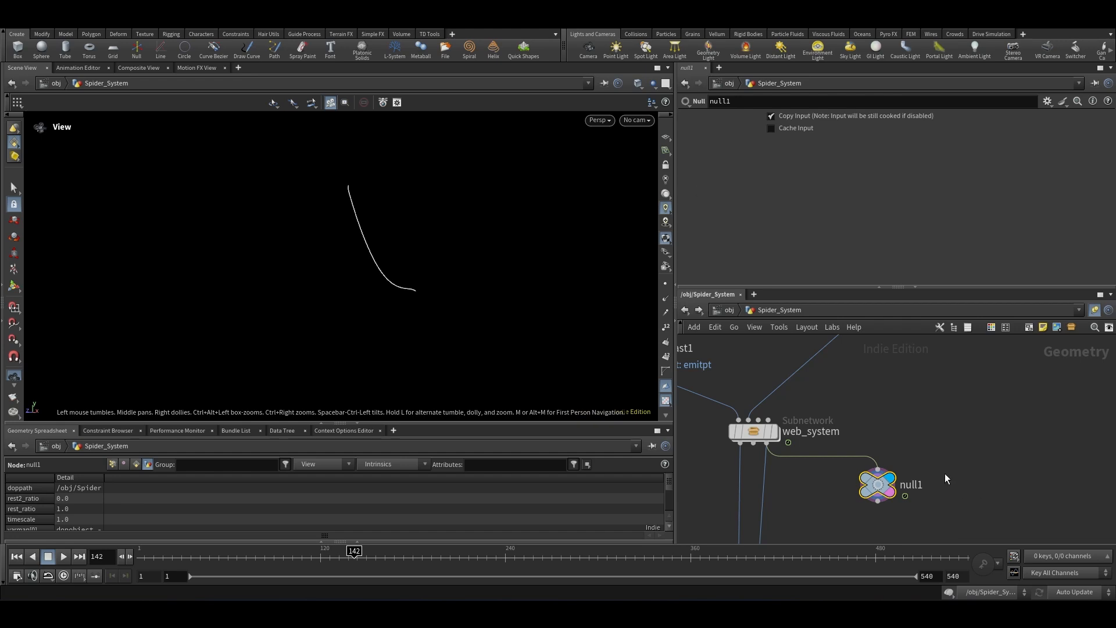
pyautogui.scroll(-5, 941, 476)
pyautogui.scroll(2, 904, 375)
# Step: Duplicate the box1 and blast2 nodes as a new box and blast pair beside them
pyautogui.moveTo(917, 444); pyautogui.dragTo(827, 336)
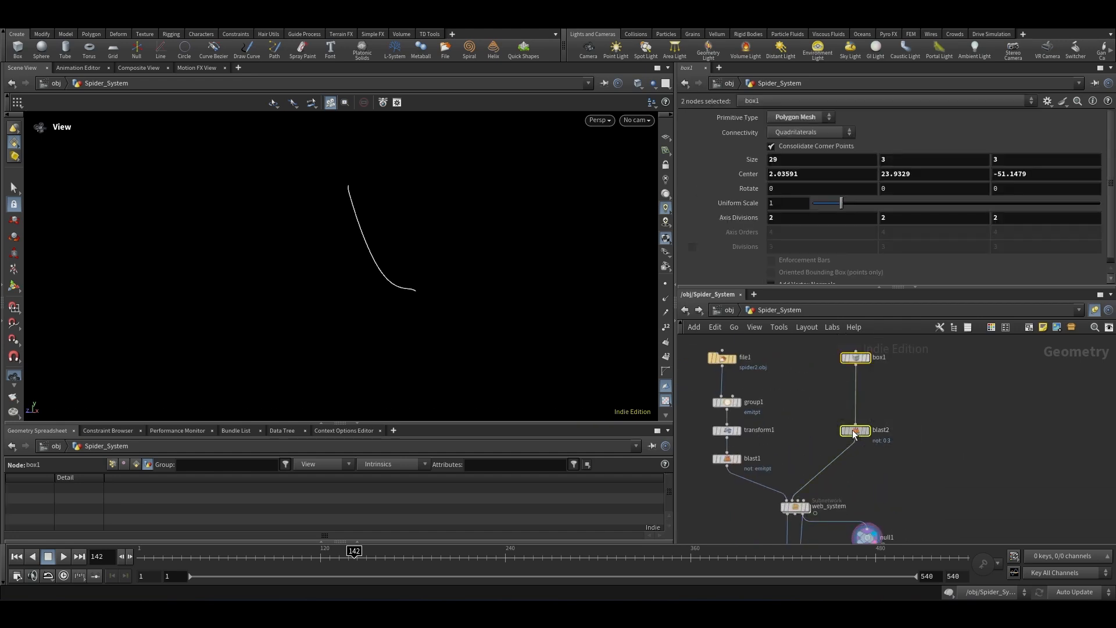
pyautogui.keyDown('alt'); pyautogui.moveTo(852, 430); pyautogui.dragTo(1009, 471); pyautogui.keyUp('alt')
pyautogui.scroll(-3, 895, 417)
pyautogui.scroll(3, 975, 423)
pyautogui.click(954, 465)
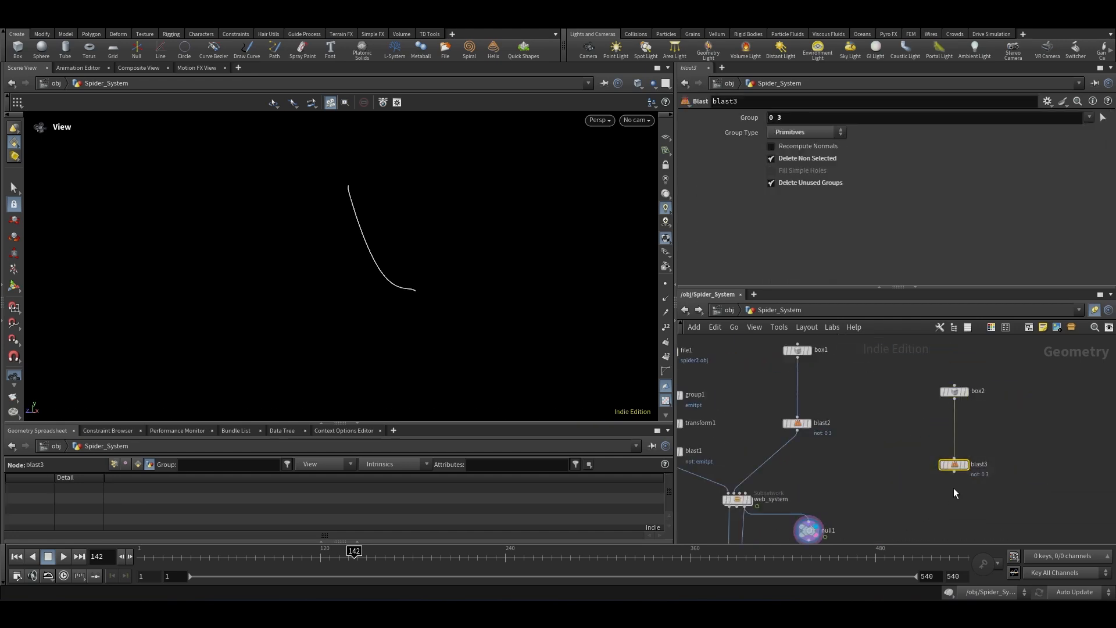
pyautogui.moveTo(910, 372); pyautogui.dragTo(911, 372)
pyautogui.scroll(2, 965, 393)
# Step: Move box2 along Z with its handle to a centre of about -123
pyautogui.click(963, 393)
pyautogui.moveTo(175, 195); pyautogui.dragTo(306, 288)
pyautogui.click(14, 285)
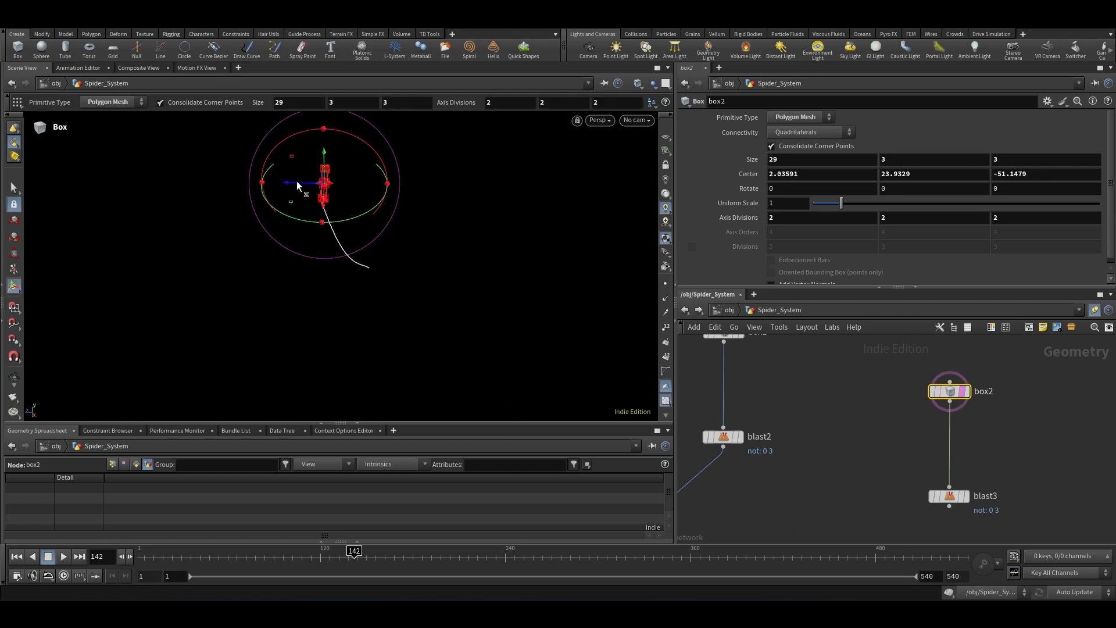
pyautogui.moveTo(289, 185); pyautogui.dragTo(389, 201)
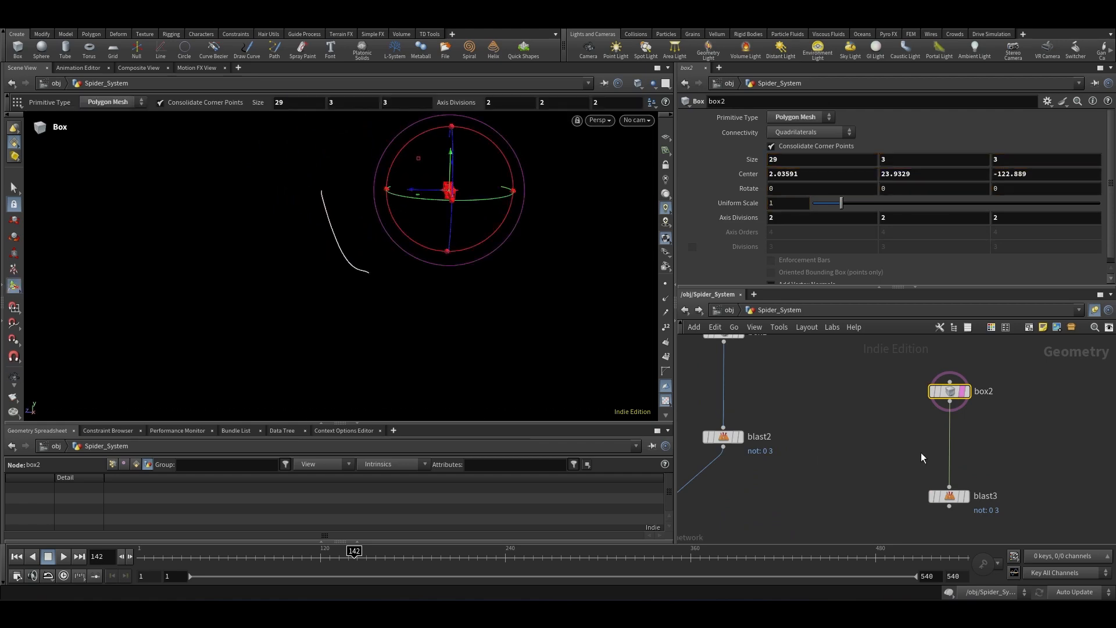
# Step: Connect blast3 into web_system1 and move null1 aside
pyautogui.scroll(-4, 921, 453)
pyautogui.scroll(2, 931, 481)
pyautogui.scroll(1, 841, 458)
pyautogui.moveTo(947, 435); pyautogui.dragTo(749, 497)
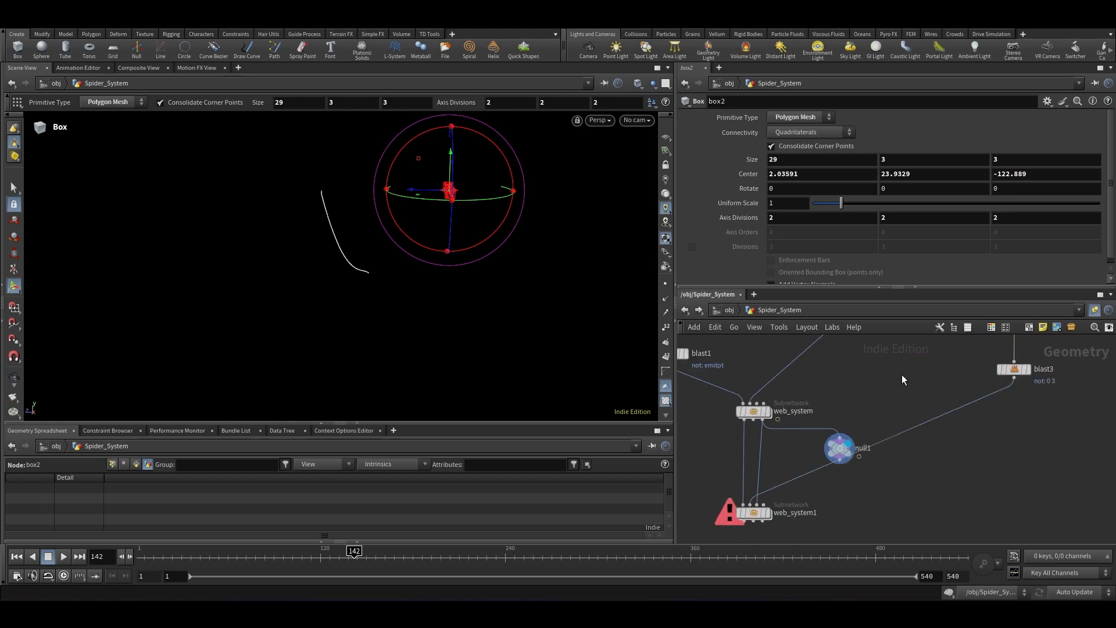
pyautogui.moveTo(785, 486); pyautogui.dragTo(813, 453, button='middle')
pyautogui.moveTo(862, 420); pyautogui.dragTo(884, 473)
pyautogui.scroll(-3, 849, 396)
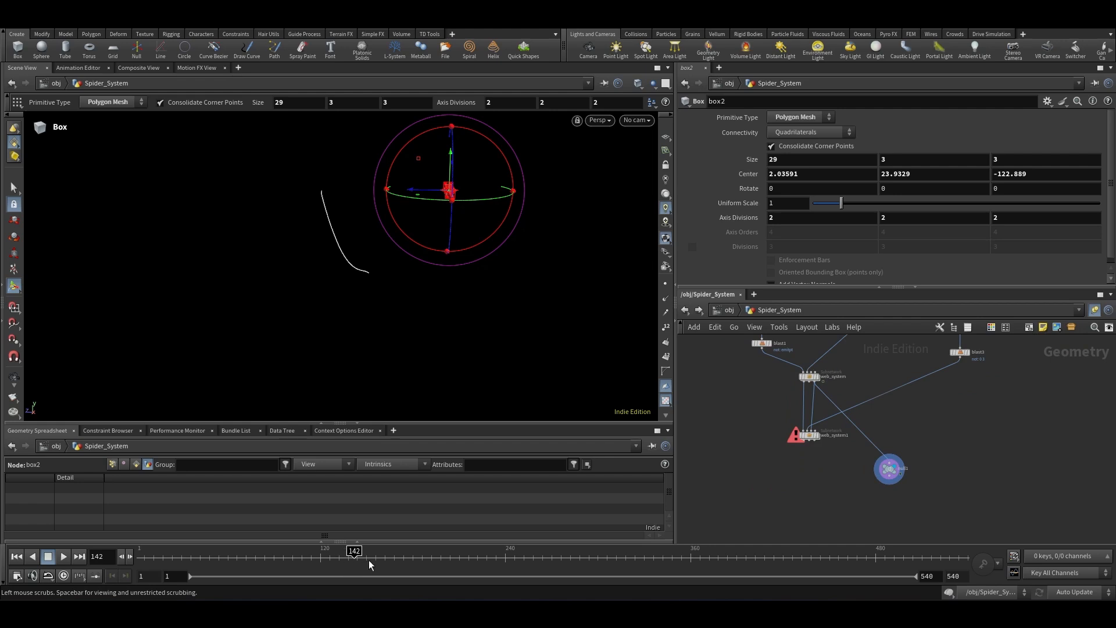
# Step: Set web_system1's Start Frame to 142, wire it into null1, and play the simulation
pyautogui.moveTo(766, 411); pyautogui.dragTo(764, 417)
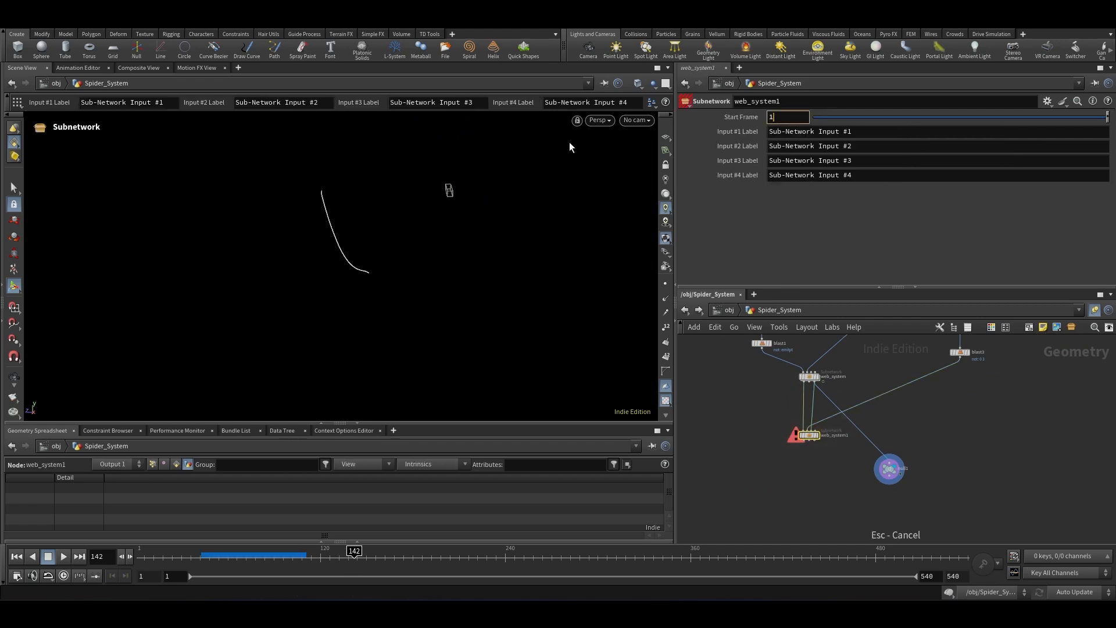
pyautogui.scroll(3, 840, 442)
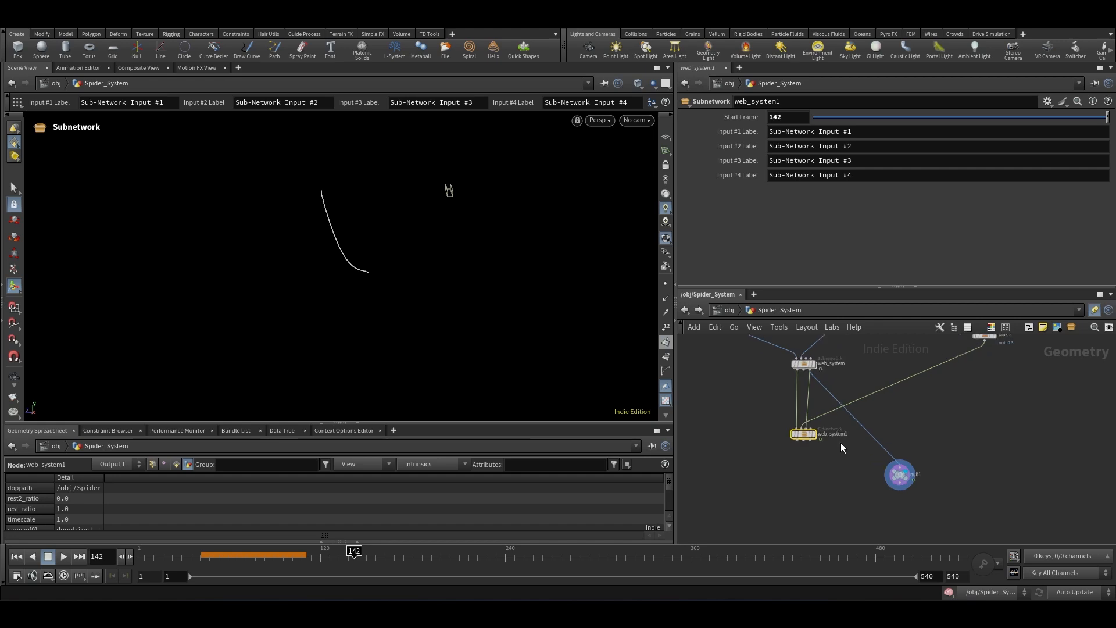
pyautogui.moveTo(891, 437); pyautogui.dragTo(810, 439)
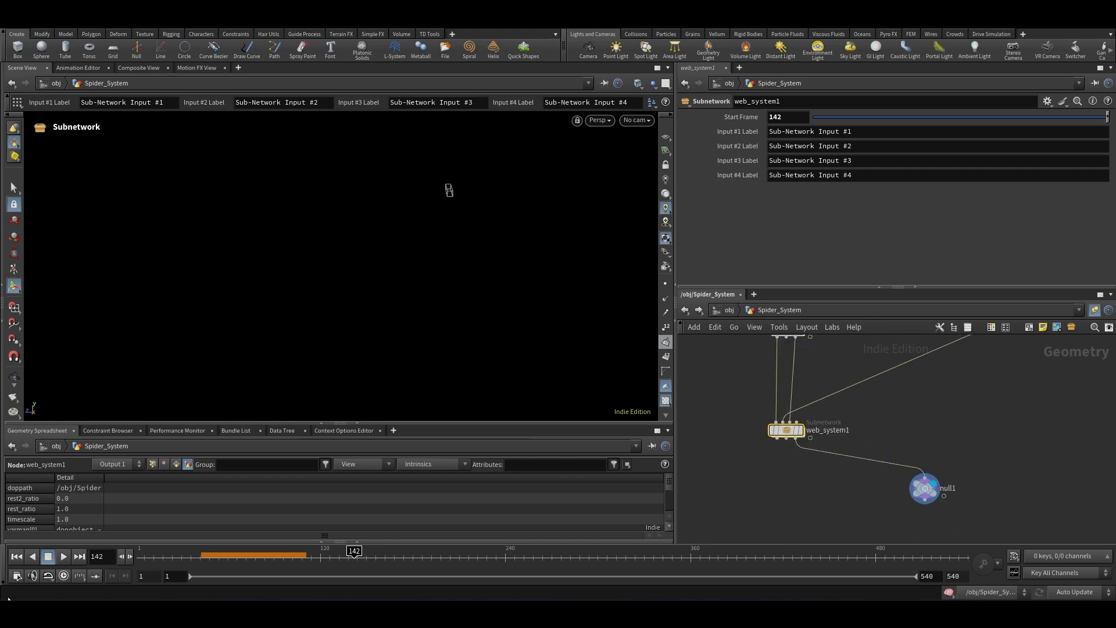
pyautogui.click(64, 556)
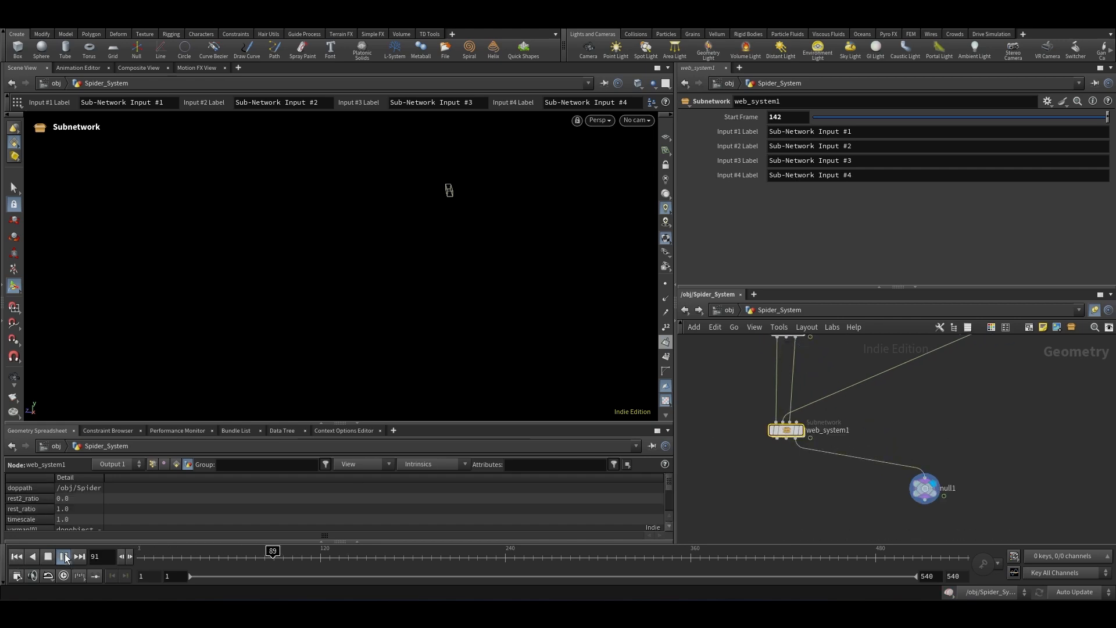
# Step: Play the simulation and inspect the box1, box2 and null1 nodes in the viewport
pyautogui.click(65, 557)
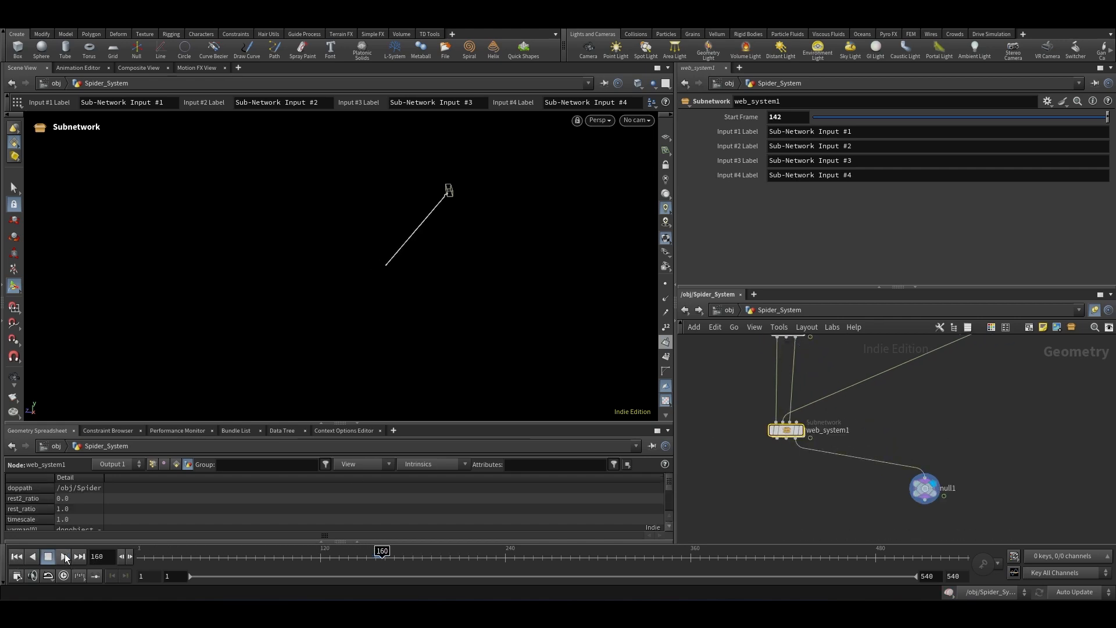
pyautogui.click(121, 557)
pyautogui.click(121, 556)
pyautogui.click(121, 556)
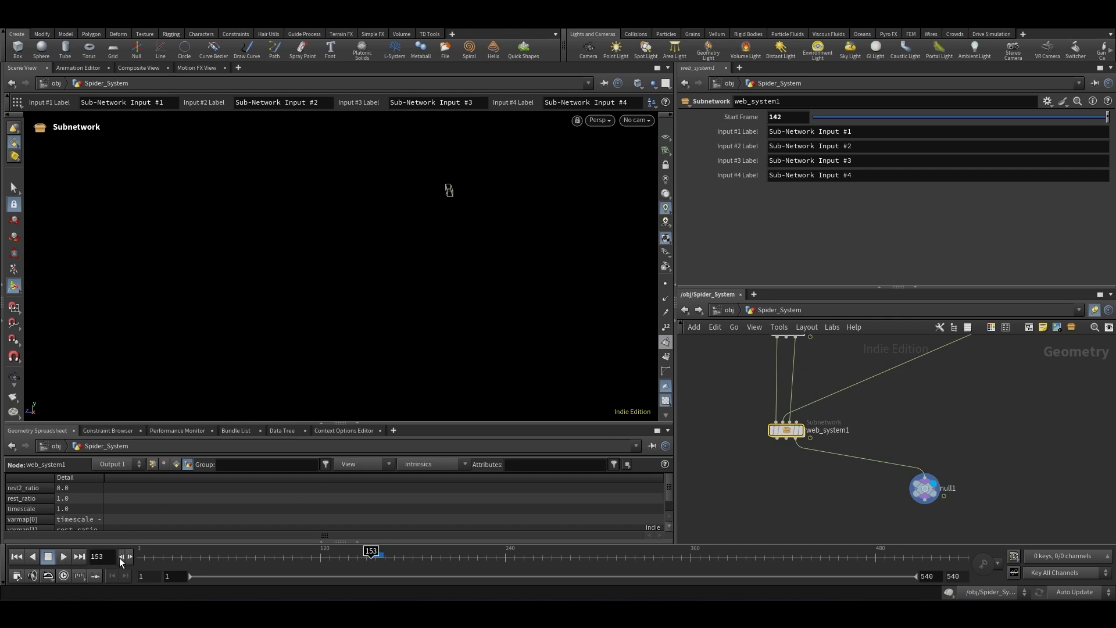
pyautogui.press('Escape')
pyautogui.moveTo(307, 340); pyautogui.dragTo(371, 250)
pyautogui.scroll(-5, 838, 488)
pyautogui.scroll(6, 892, 389)
pyautogui.click(856, 388)
pyautogui.scroll(-3, 901, 387)
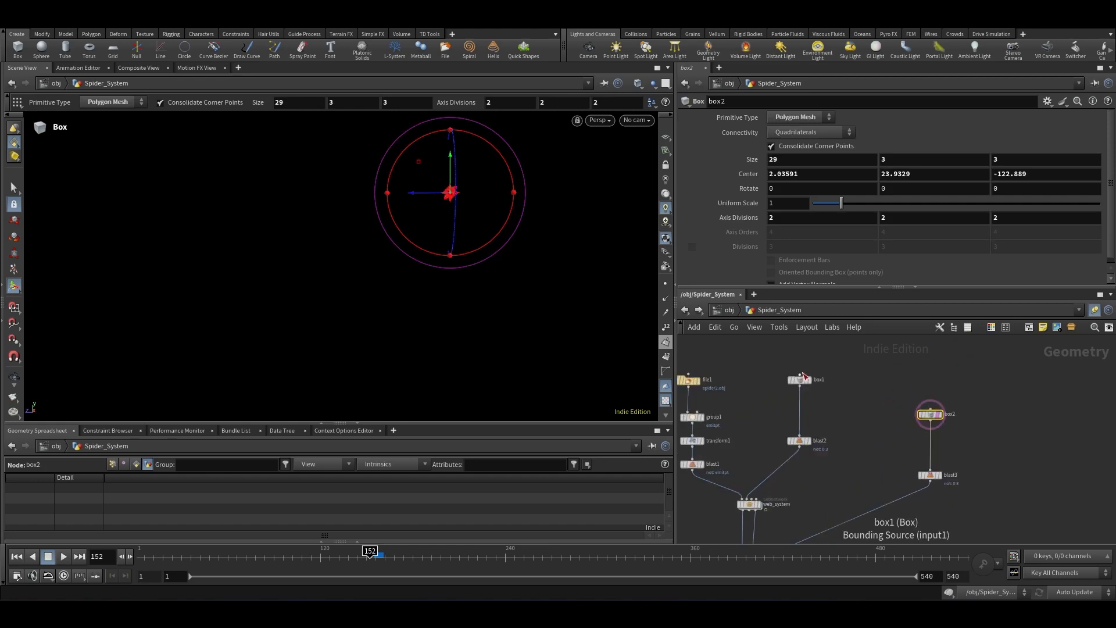
pyautogui.scroll(3, 808, 383)
pyautogui.click(805, 385)
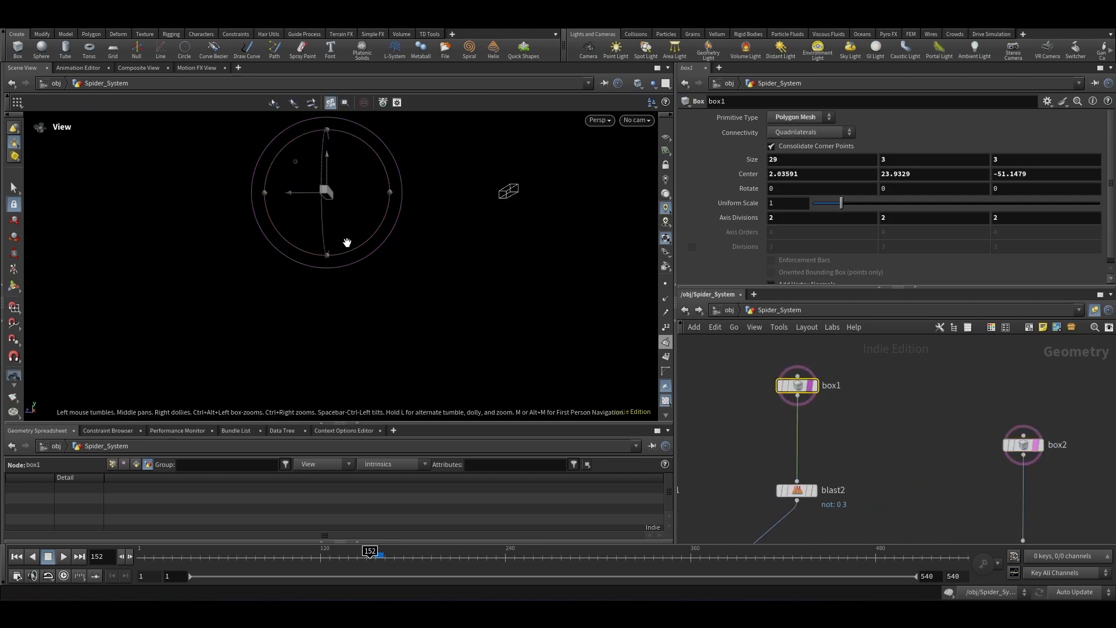
pyautogui.scroll(-4, 838, 361)
pyautogui.scroll(4, 825, 454)
pyautogui.click(850, 446)
pyautogui.scroll(3, 761, 391)
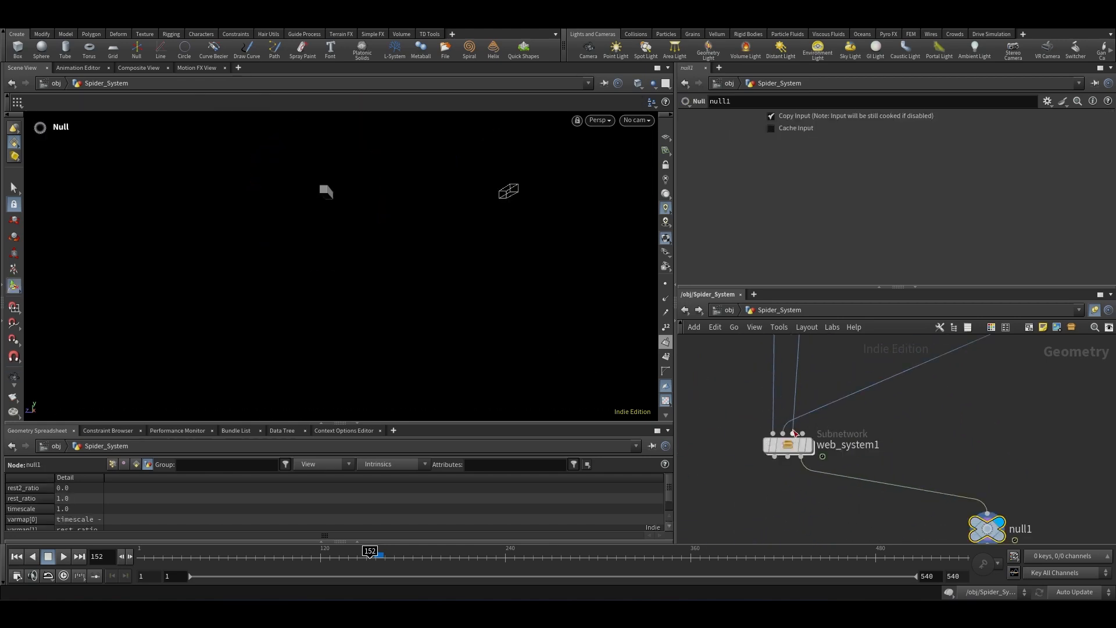
# Step: Step frame by frame through the second web stage to check how its line grows
pyautogui.moveTo(457, 270); pyautogui.dragTo(429, 301, button='middle')
pyautogui.click(131, 560)
pyautogui.click(131, 560)
pyautogui.click(131, 560)
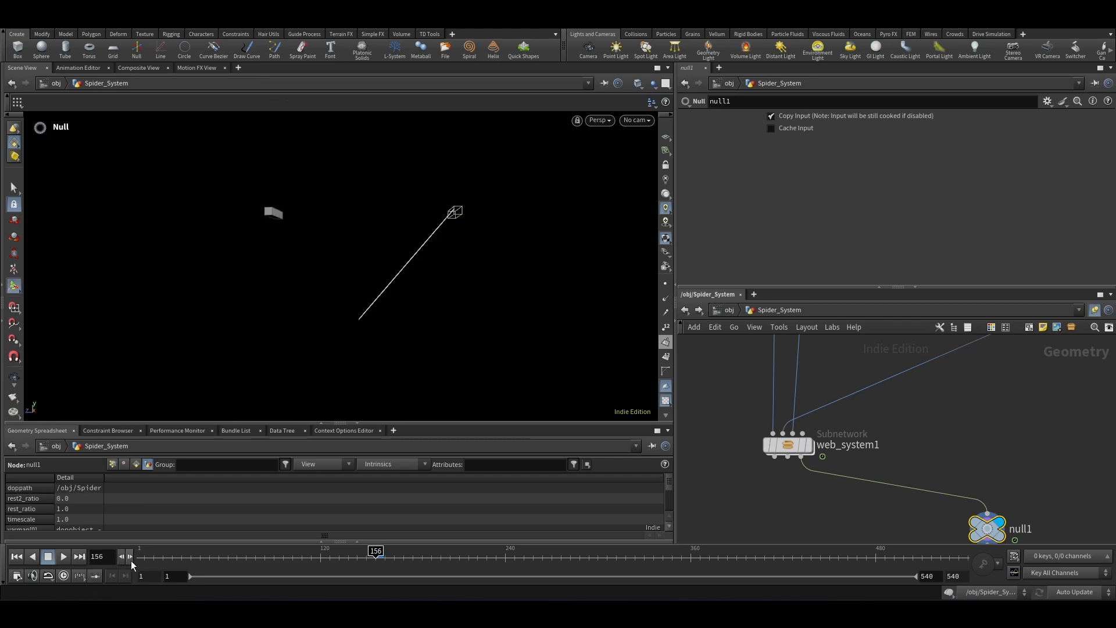
pyautogui.click(131, 561)
pyautogui.click(130, 560)
pyautogui.click(131, 560)
pyautogui.click(120, 555)
pyautogui.click(120, 555)
pyautogui.click(120, 555)
pyautogui.click(119, 554)
pyautogui.click(120, 555)
pyautogui.click(120, 554)
pyautogui.click(120, 555)
pyautogui.click(120, 554)
pyautogui.click(120, 555)
pyautogui.click(120, 555)
pyautogui.click(120, 555)
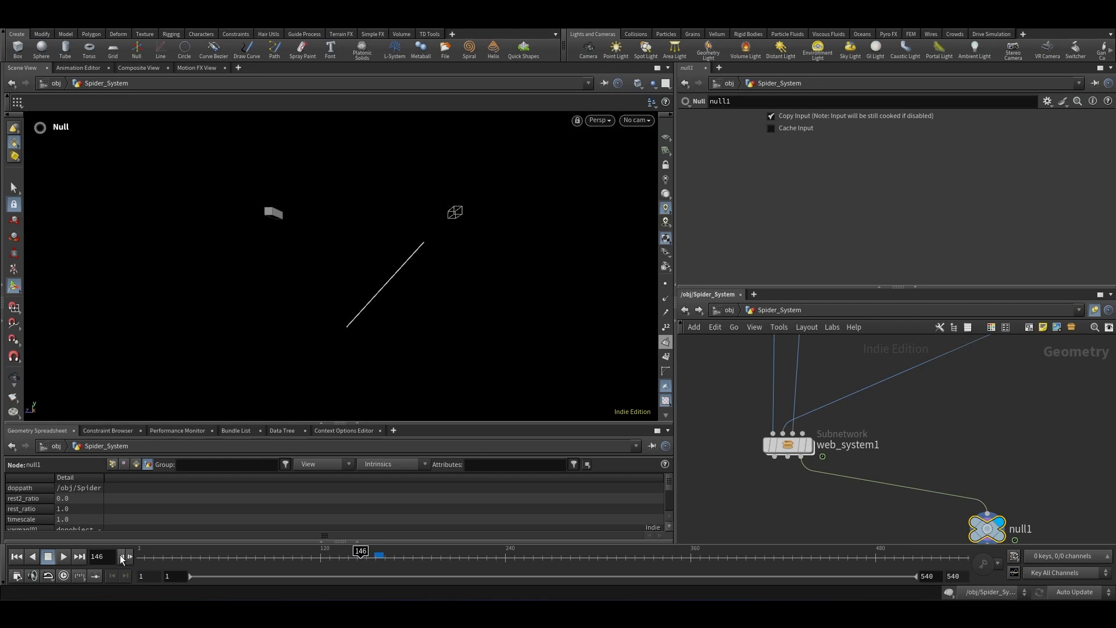
pyautogui.click(120, 554)
pyautogui.click(120, 554)
pyautogui.click(129, 556)
pyautogui.click(129, 556)
pyautogui.click(129, 556)
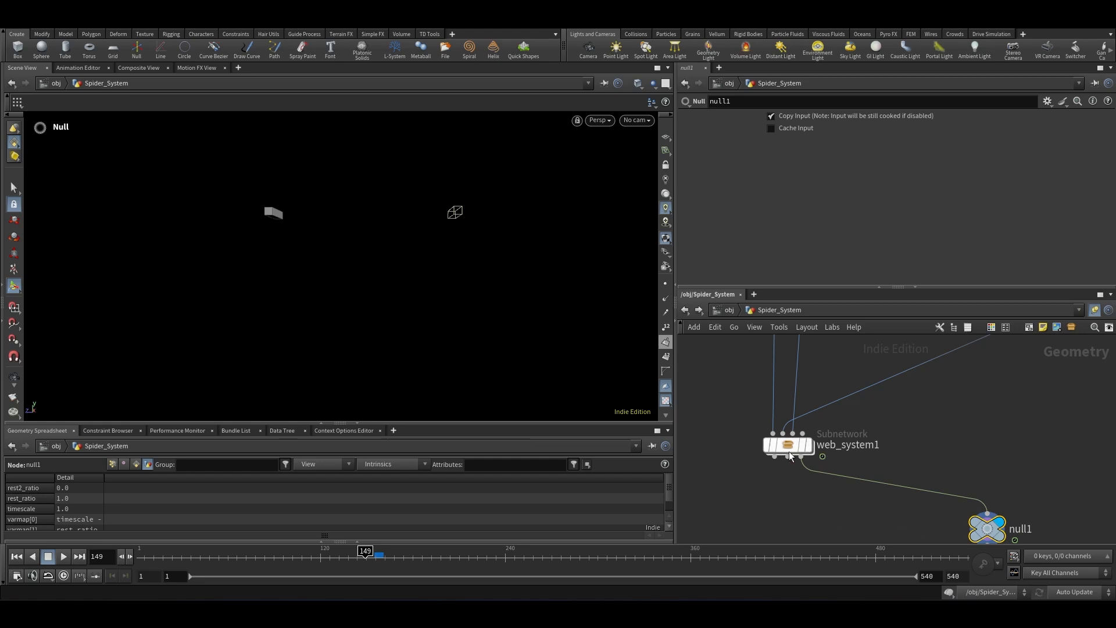
# Step: Dive into web_system1 and inspect the attrib null's detail attributes
pyautogui.scroll(-5, 925, 414)
pyautogui.scroll(3, 907, 416)
pyautogui.moveTo(910, 416); pyautogui.dragTo(765, 476)
pyautogui.doubleClick(826, 451)
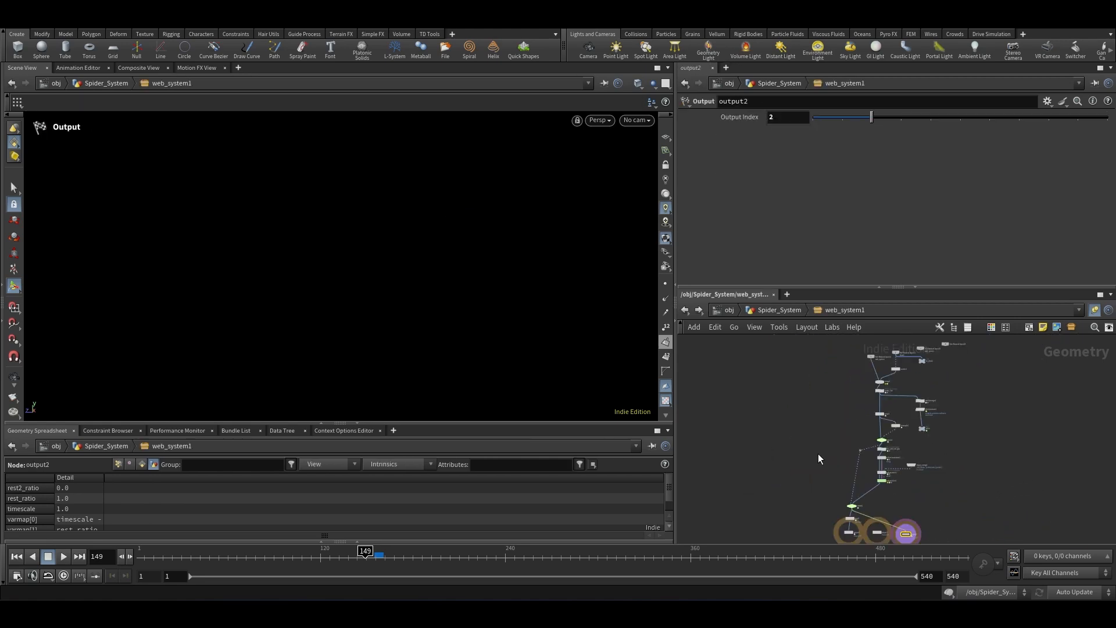
pyautogui.scroll(3, 897, 459)
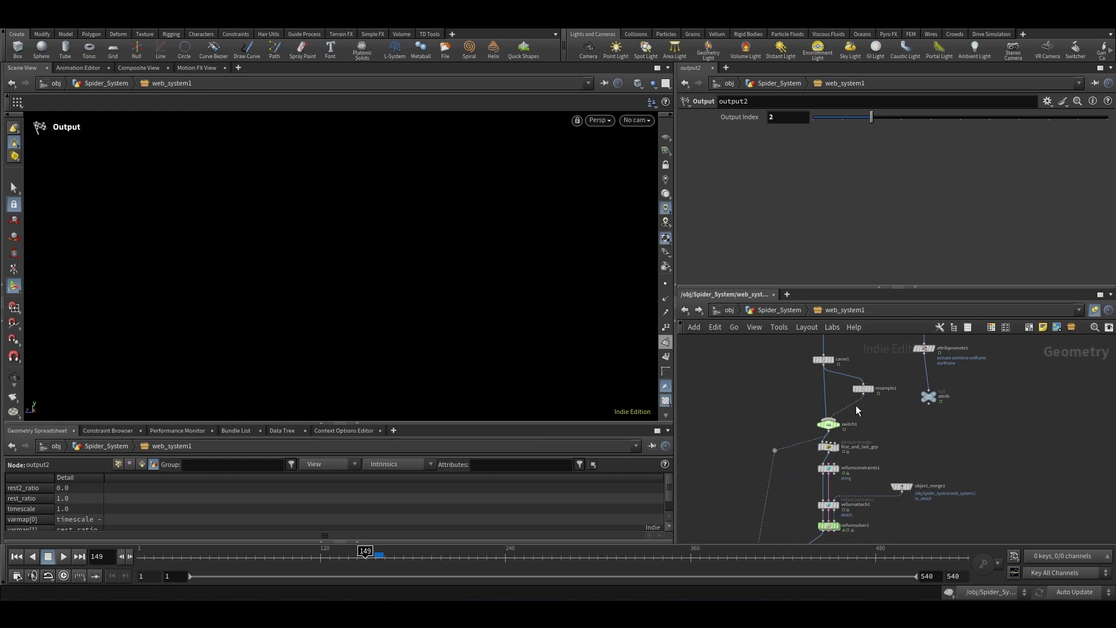
pyautogui.scroll(4, 825, 451)
pyautogui.scroll(-8, 873, 411)
pyautogui.scroll(6, 891, 440)
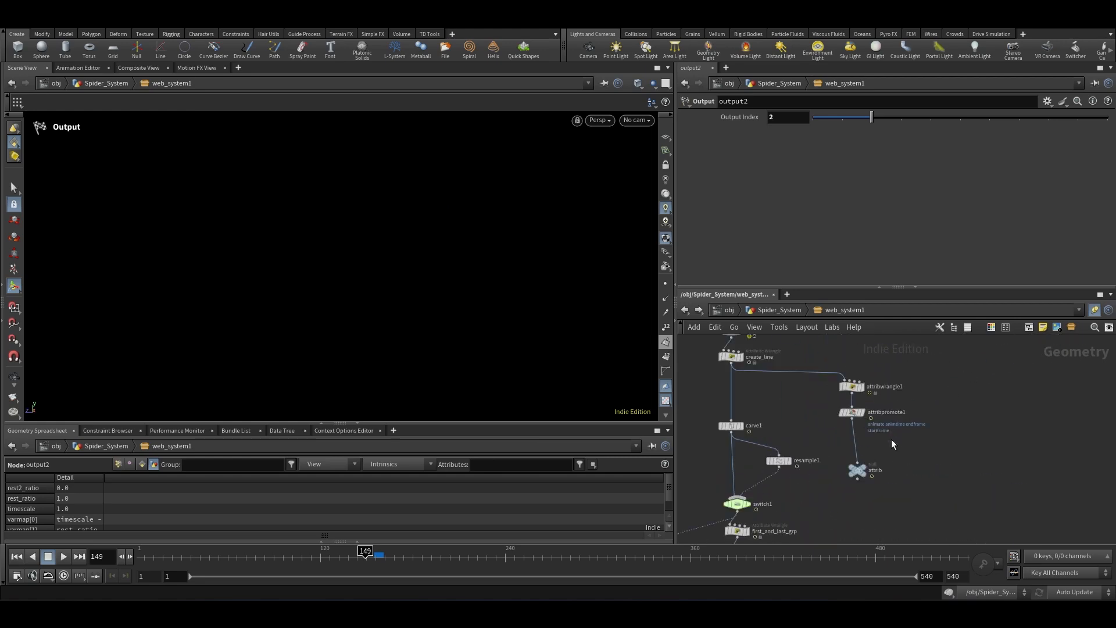
pyautogui.scroll(2, 896, 449)
pyautogui.click(833, 484)
pyautogui.scroll(2, 832, 489)
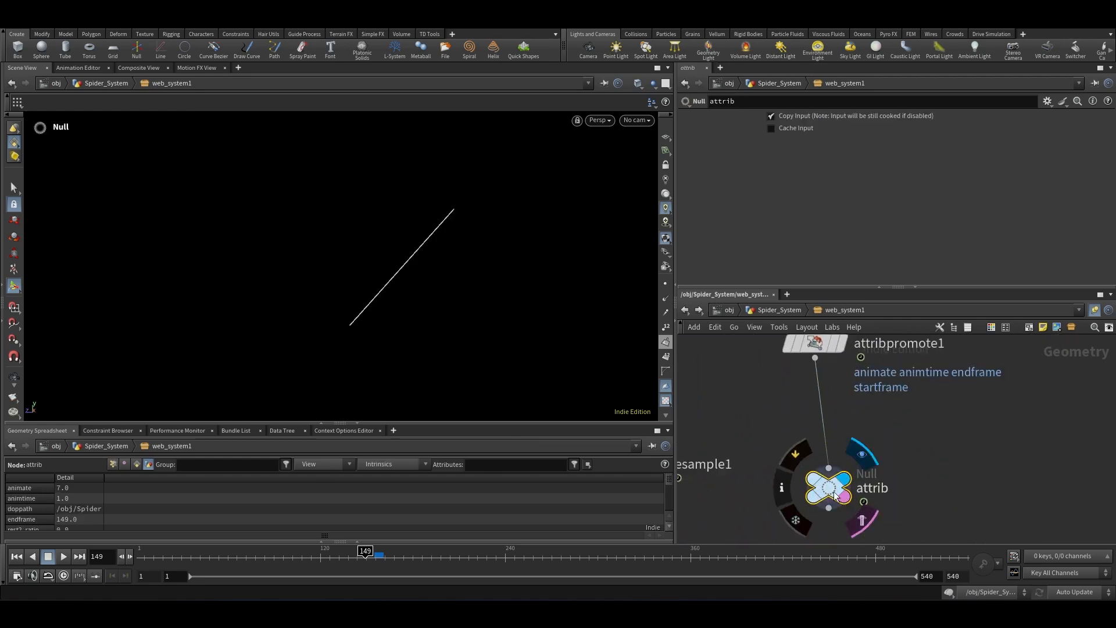
pyautogui.scroll(-2, 824, 504)
pyautogui.scroll(-4, 937, 490)
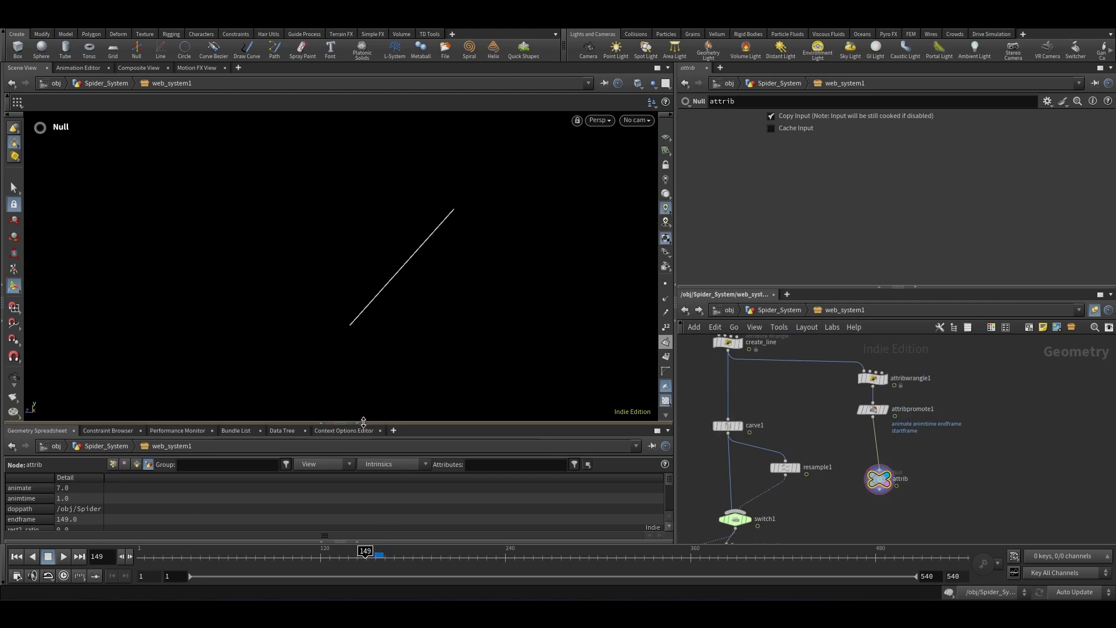
# Step: Enlarge the spreadsheet and scrub the timeline to review the attrib values over frames
pyautogui.moveTo(366, 387); pyautogui.dragTo(372, 323)
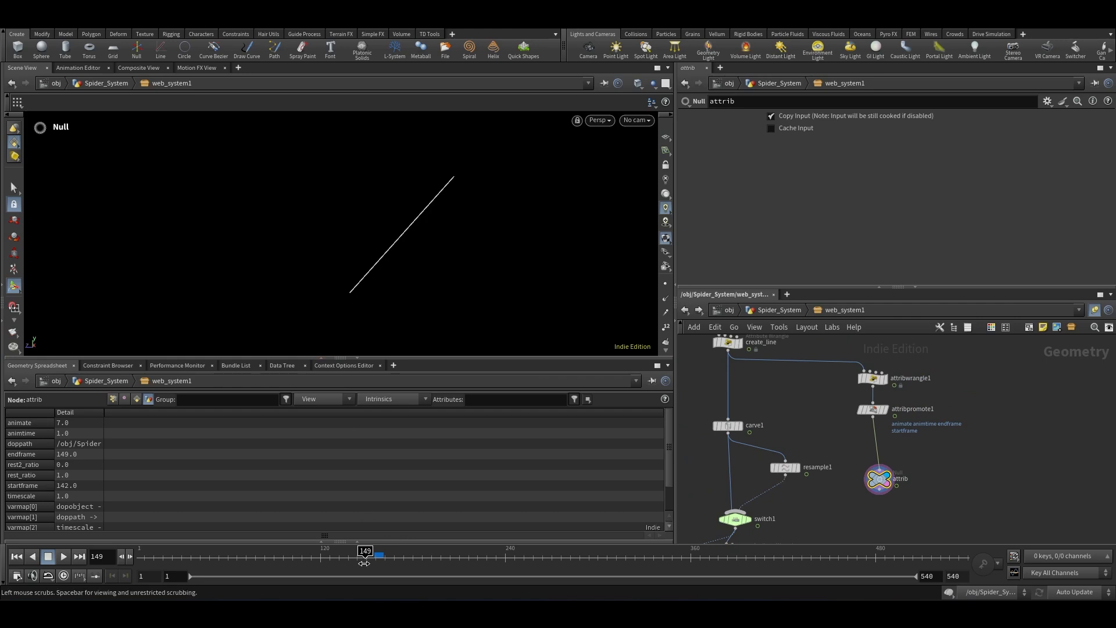
pyautogui.moveTo(367, 556); pyautogui.dragTo(341, 556)
pyautogui.scroll(-2, 71, 438)
pyautogui.scroll(-1, 74, 466)
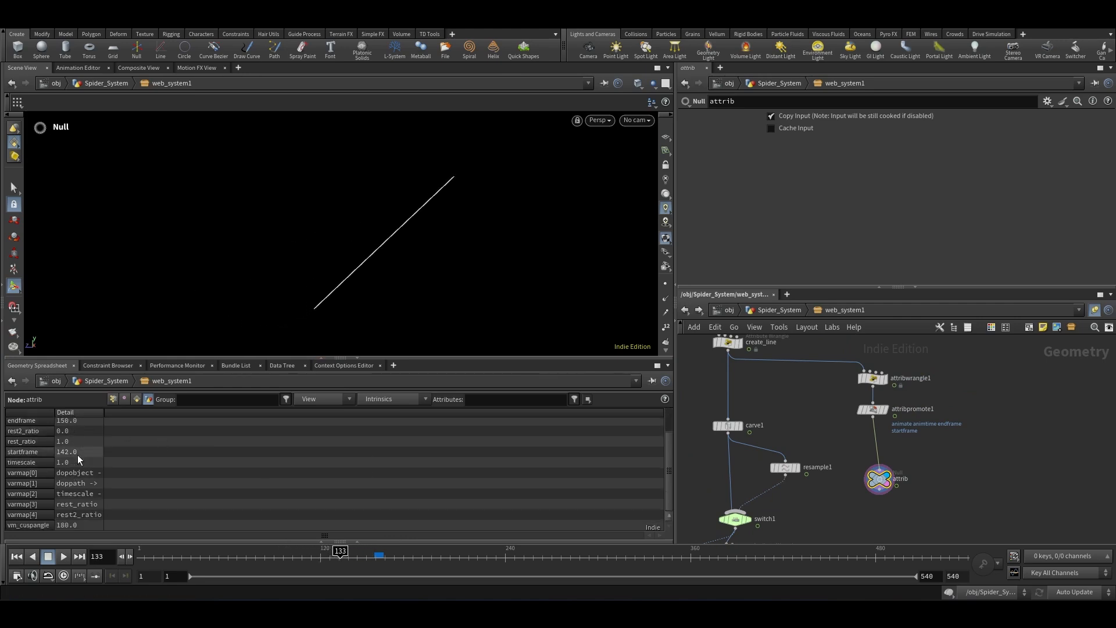
pyautogui.moveTo(340, 556); pyautogui.dragTo(249, 557)
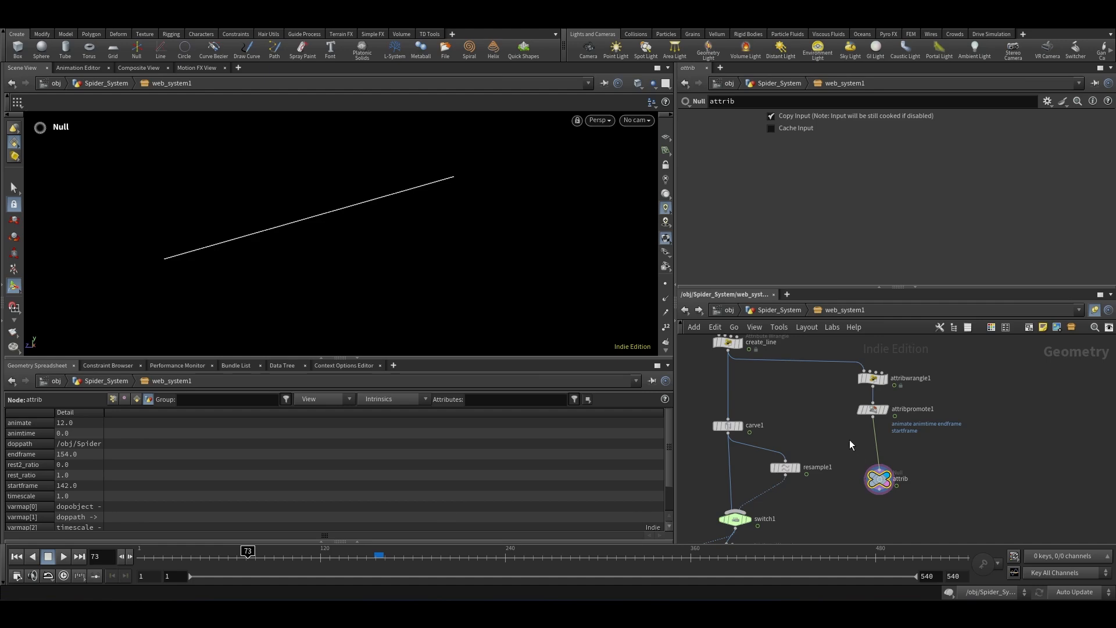
# Step: Insert a Time Shift node on the wire between attribpromote1 and the attrib null
pyautogui.scroll(-2, 849, 440)
pyautogui.press('Tab')
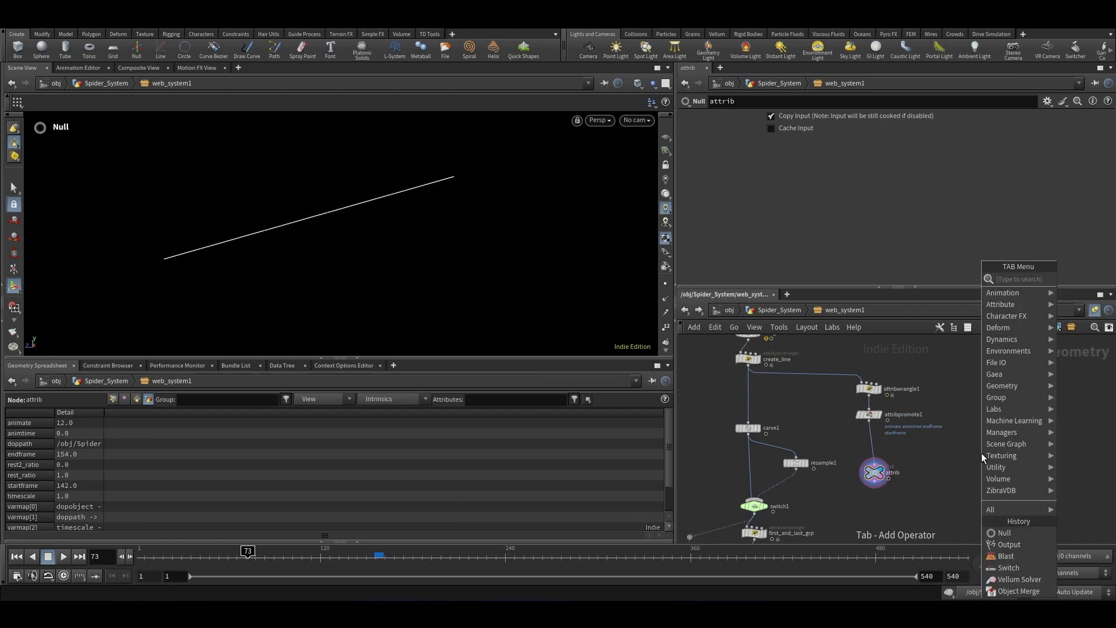
pyautogui.write('timeshi')
pyautogui.press('Return')
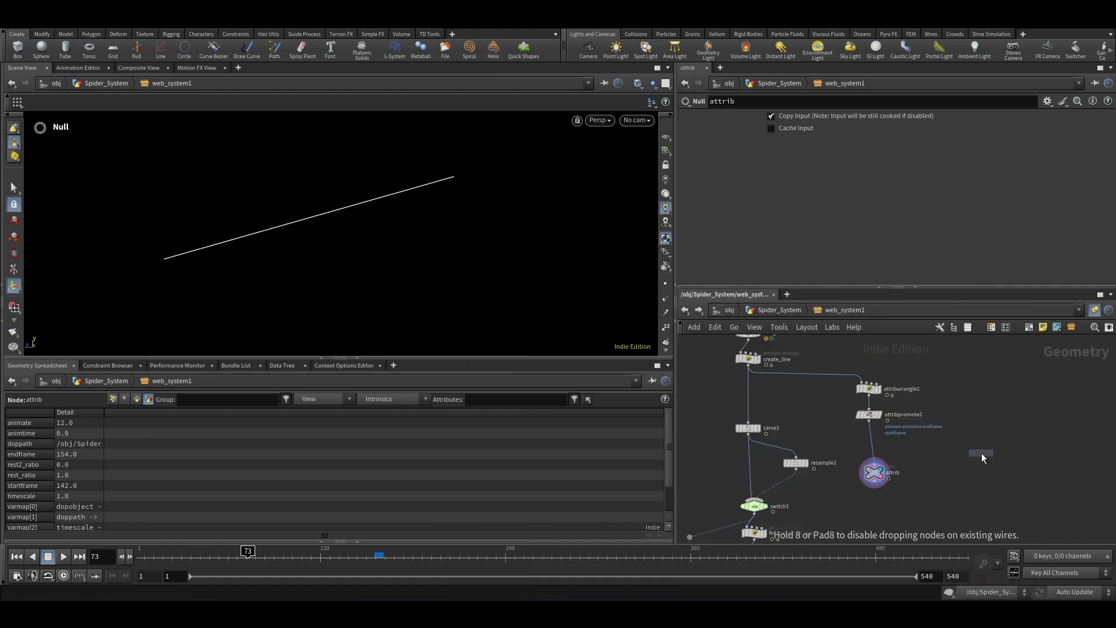
pyautogui.scroll(3, 947, 443)
pyautogui.click(839, 441)
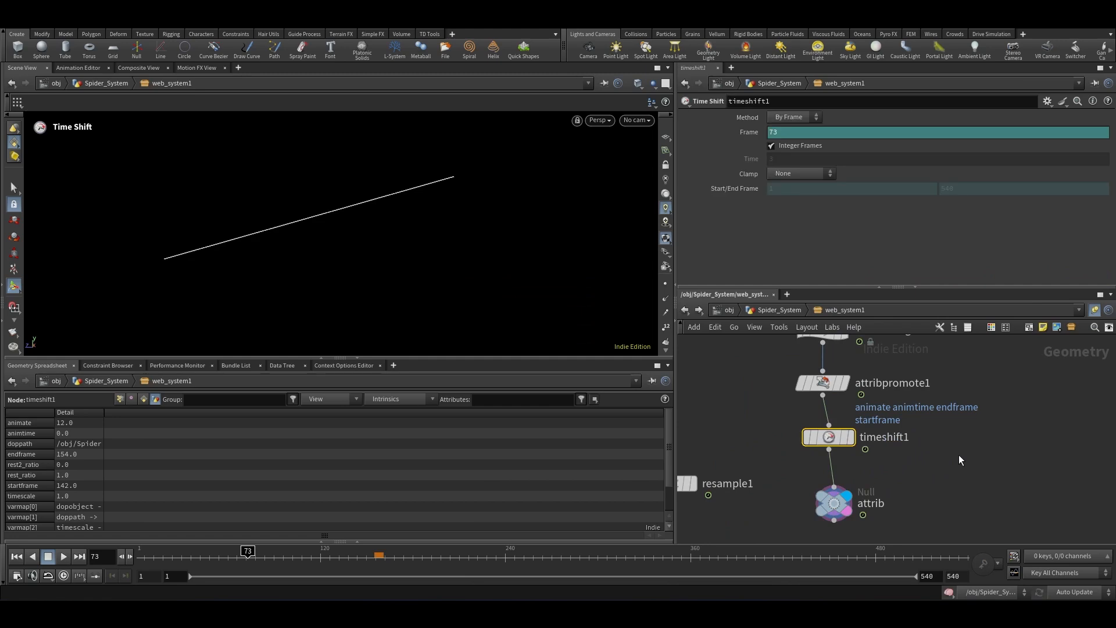
# Step: Return to the Spider_System level and copy web_system1's Start Frame parameter
pyautogui.scroll(-3, 958, 454)
pyautogui.click(786, 312)
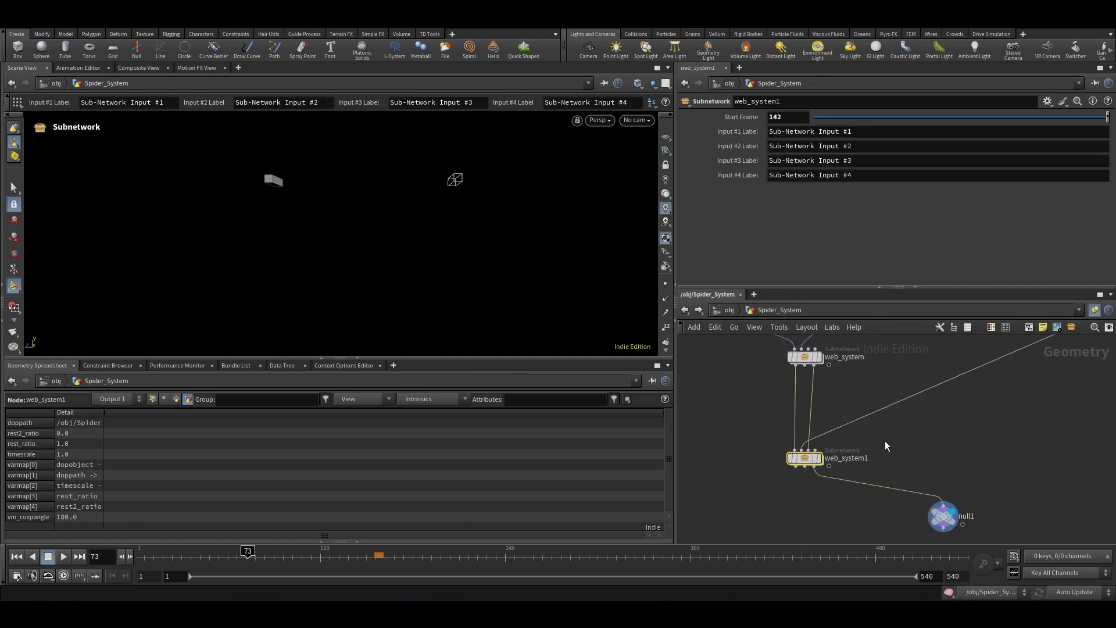
pyautogui.moveTo(884, 441); pyautogui.dragTo(738, 487)
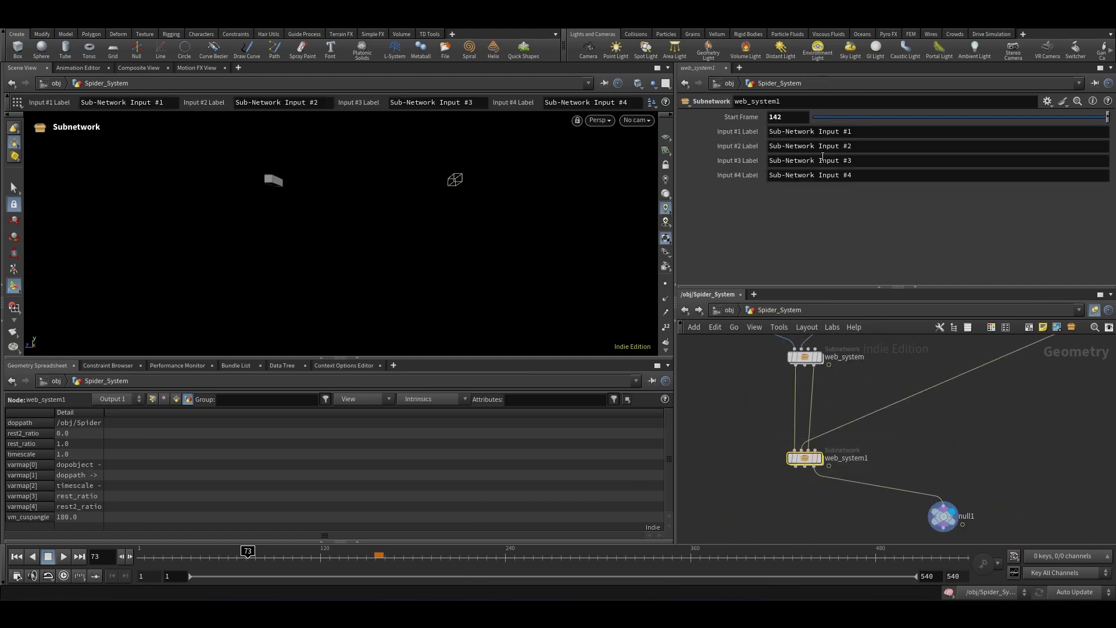
pyautogui.rightClick(734, 117)
pyautogui.click(772, 205)
# Step: Inside web_system1, paste the Start Frame as a relative reference into timeshift1's Frame
pyautogui.doubleClick(805, 457)
pyautogui.scroll(3, 965, 464)
pyautogui.moveTo(967, 463); pyautogui.dragTo(867, 512)
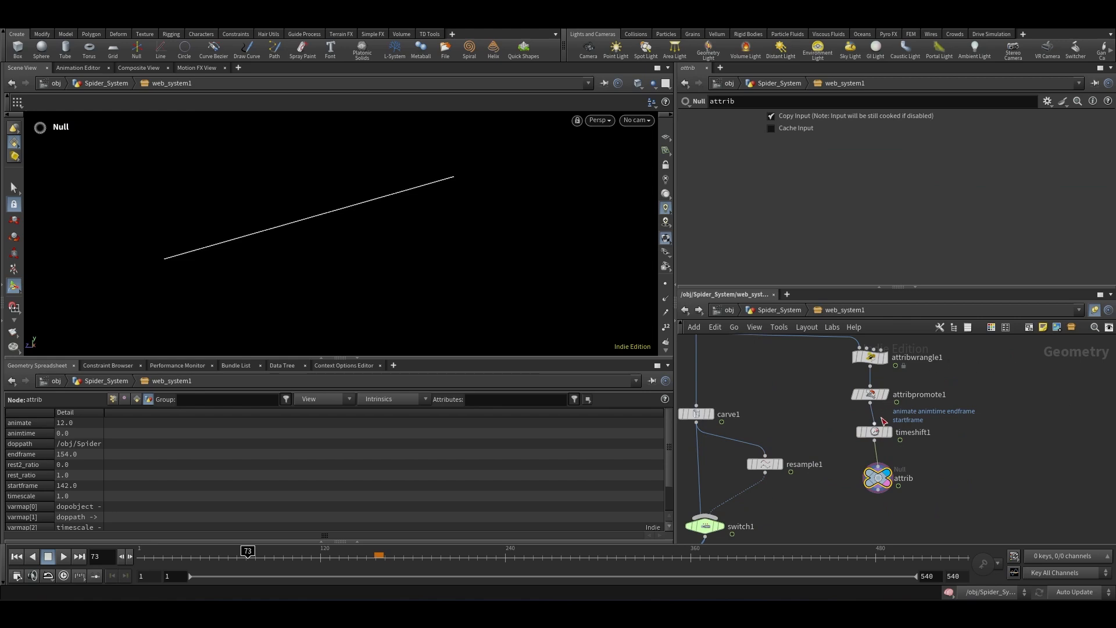
pyautogui.moveTo(878, 433)
pyautogui.click(877, 430)
pyautogui.rightClick(739, 130)
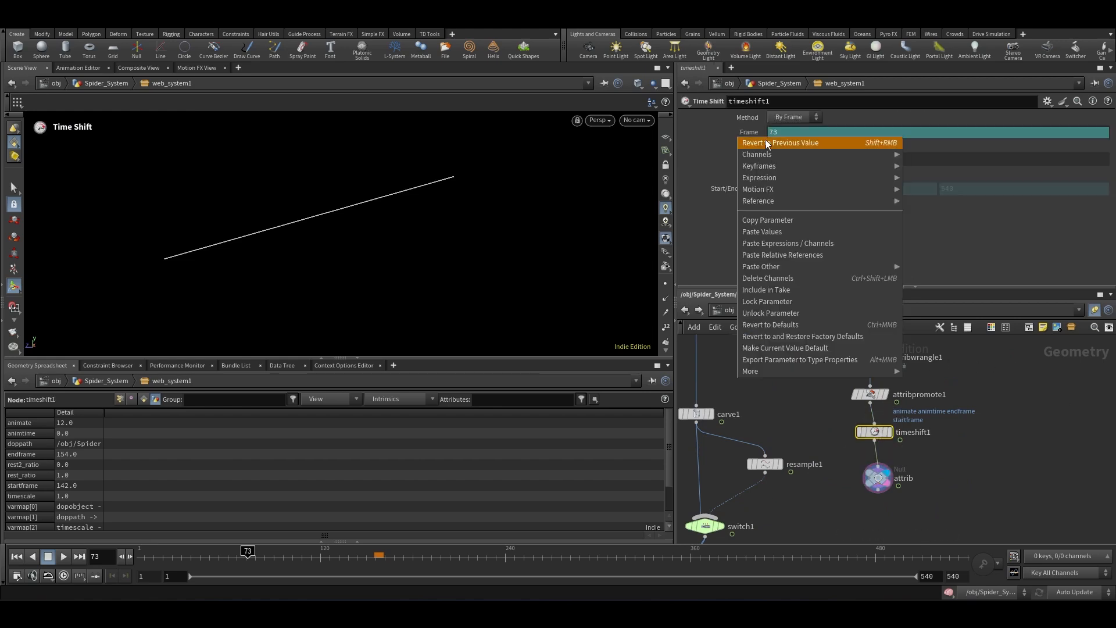
pyautogui.click(773, 257)
# Step: Scrub the timeline to check the time-shifted line growth
pyautogui.click(965, 460)
pyautogui.scroll(-3, 861, 450)
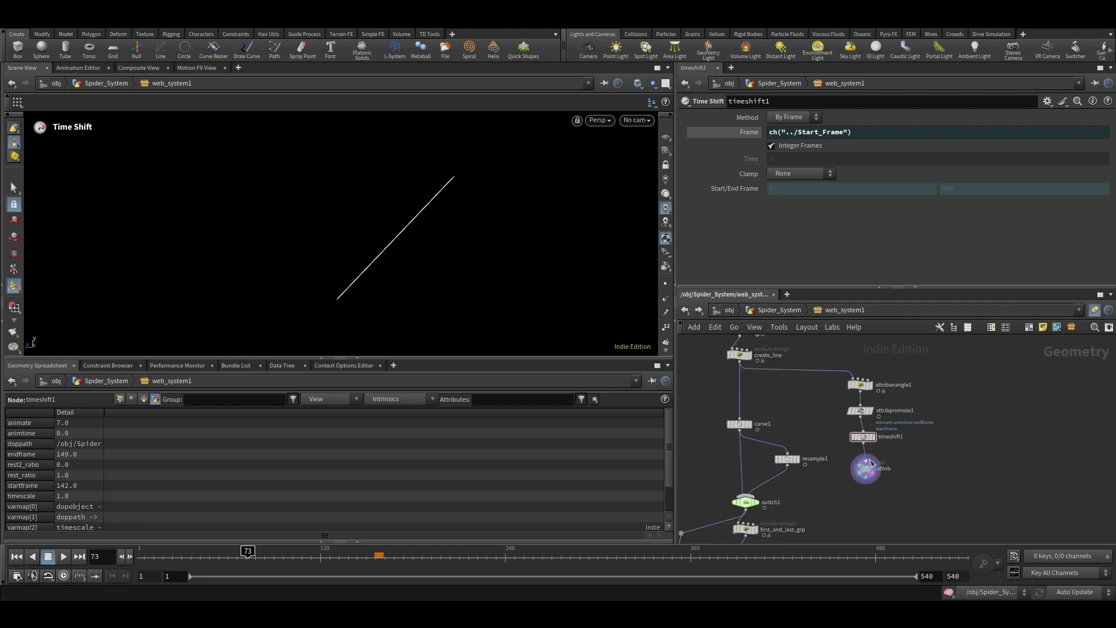
pyautogui.scroll(4, 888, 457)
pyautogui.moveTo(904, 448); pyautogui.dragTo(726, 485)
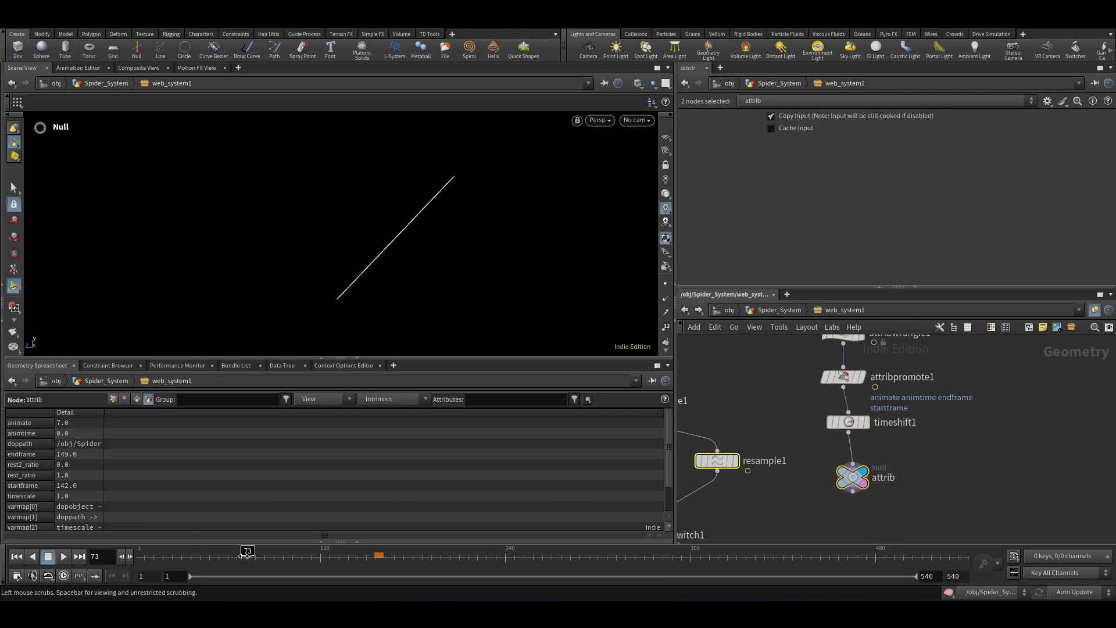
pyautogui.moveTo(221, 557)
pyautogui.mouseDown()
pyautogui.moveTo(178, 560)
pyautogui.moveTo(463, 559)
pyautogui.mouseUp()
pyautogui.moveTo(827, 400)
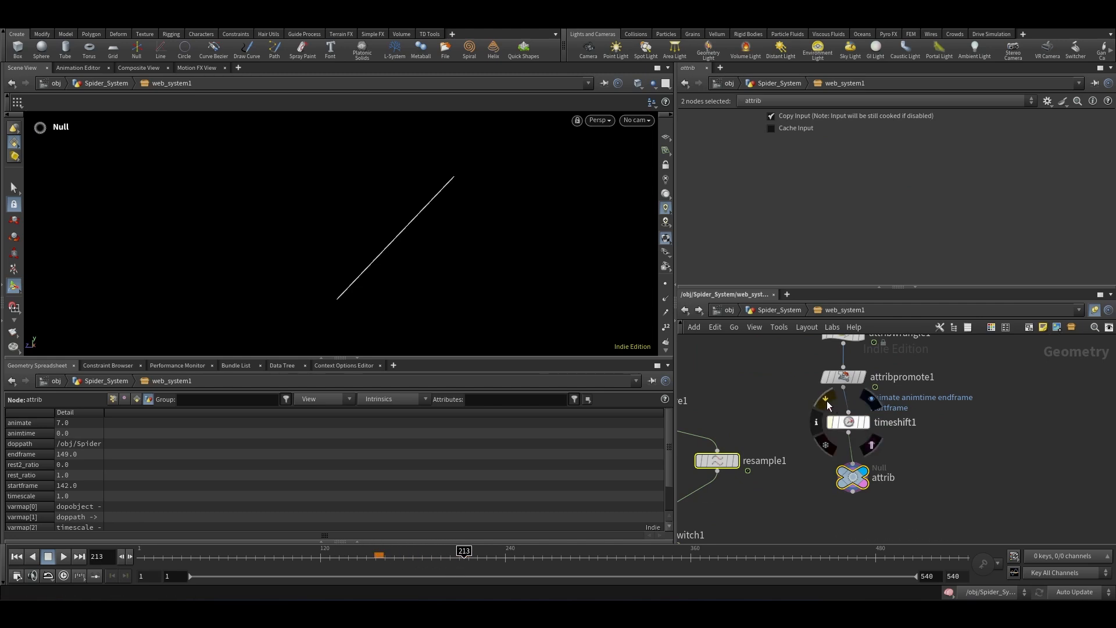
pyautogui.moveTo(375, 560); pyautogui.dragTo(367, 559)
# Step: Duplicate the attribwrangle, attribpromote, timeshift and attrib node chain beside the original
pyautogui.click(830, 422)
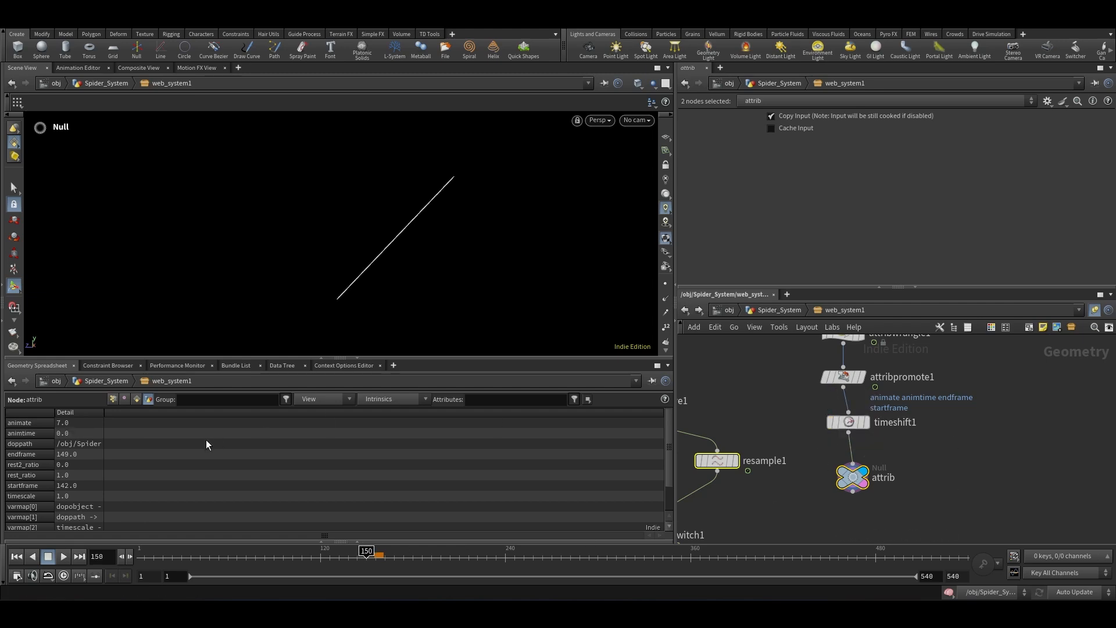
pyautogui.click(849, 422)
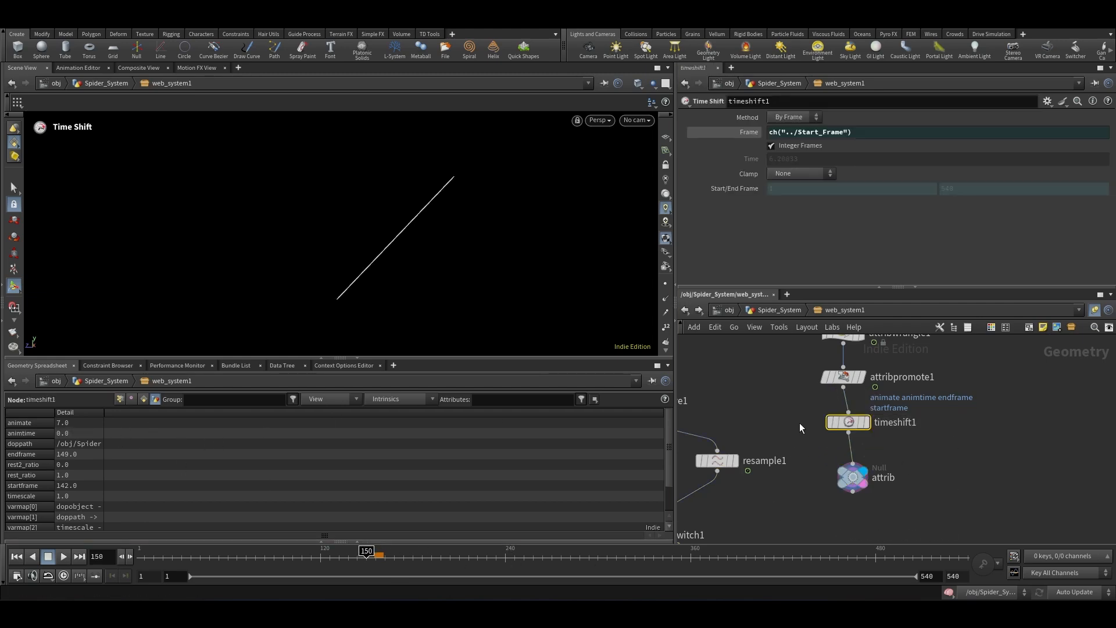
pyautogui.scroll(-3, 800, 423)
pyautogui.moveTo(890, 487); pyautogui.dragTo(970, 371)
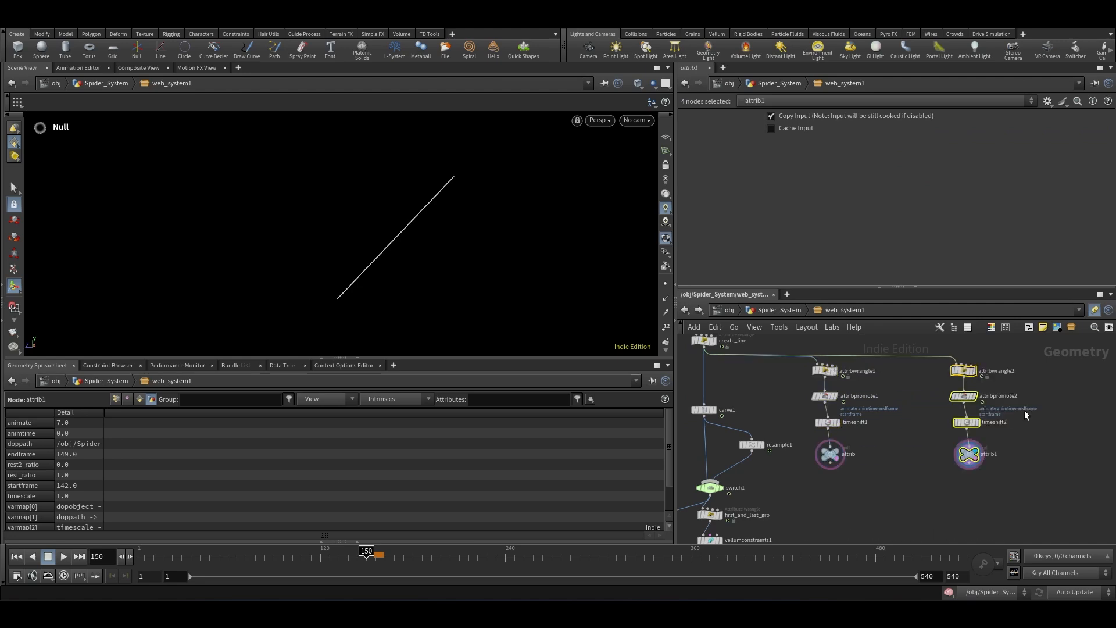
# Step: Delete the duplicated timeshift2 node
pyautogui.scroll(3, 1025, 415)
pyautogui.click(942, 423)
pyautogui.press('Delete')
pyautogui.scroll(-3, 925, 447)
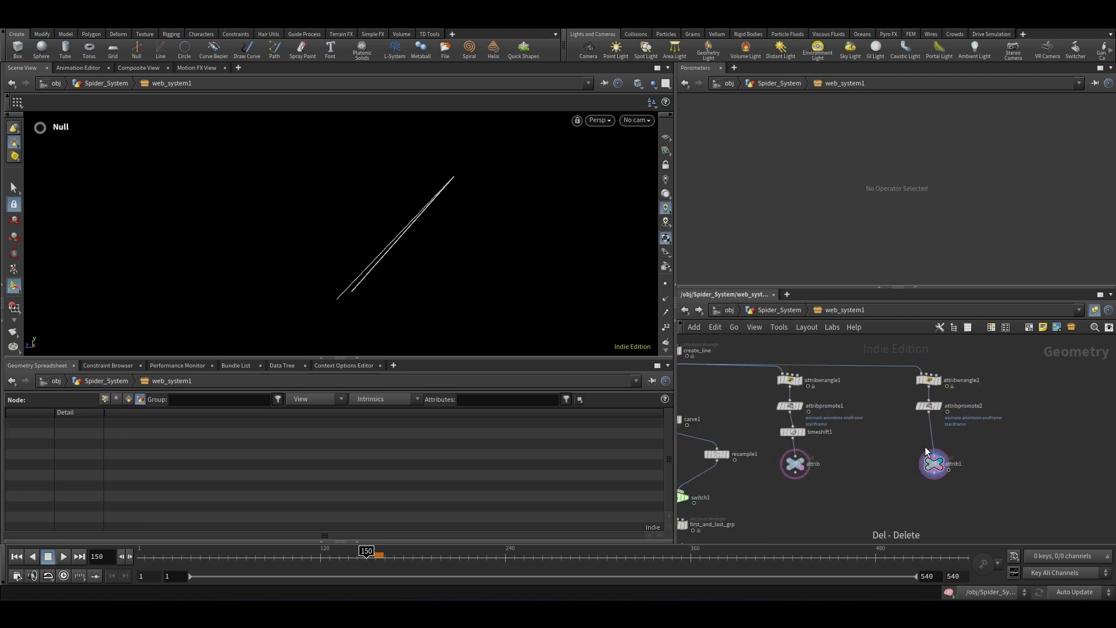
# Step: Rename the duplicated attrib1 null to attrib_anim
pyautogui.scroll(3, 956, 427)
pyautogui.click(925, 484)
pyautogui.scroll(4, 963, 492)
pyautogui.doubleClick(962, 481)
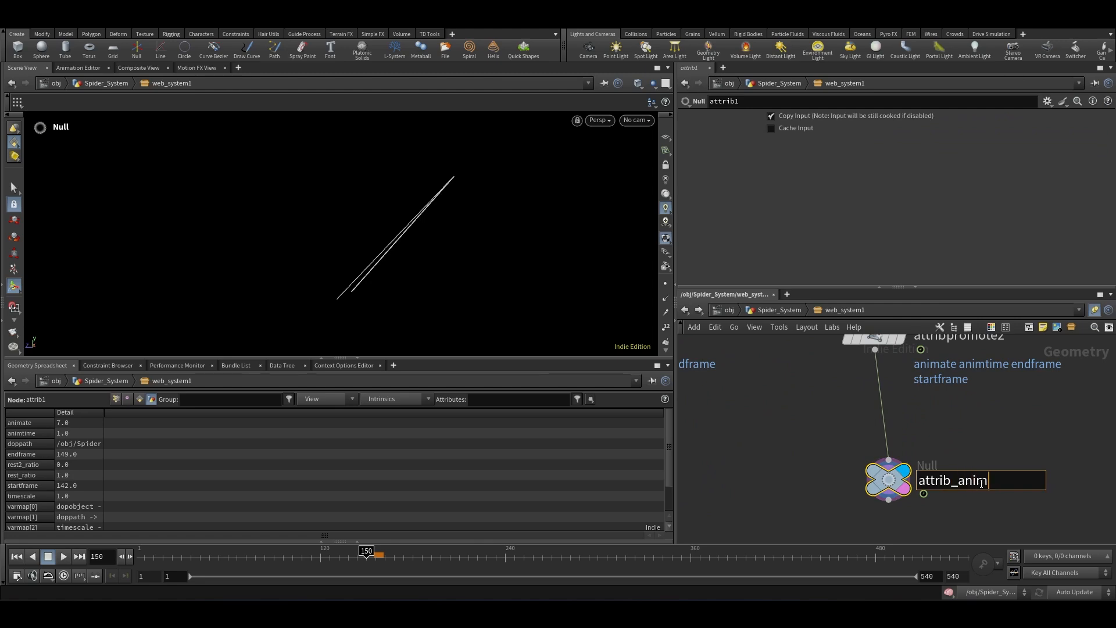
pyautogui.write('_anim')
pyautogui.press('Return')
# Step: Set carve1's Second U expression to detail("../attrib_anim", "animtime",0)
pyautogui.scroll(-3, 1012, 476)
pyautogui.scroll(3, 799, 489)
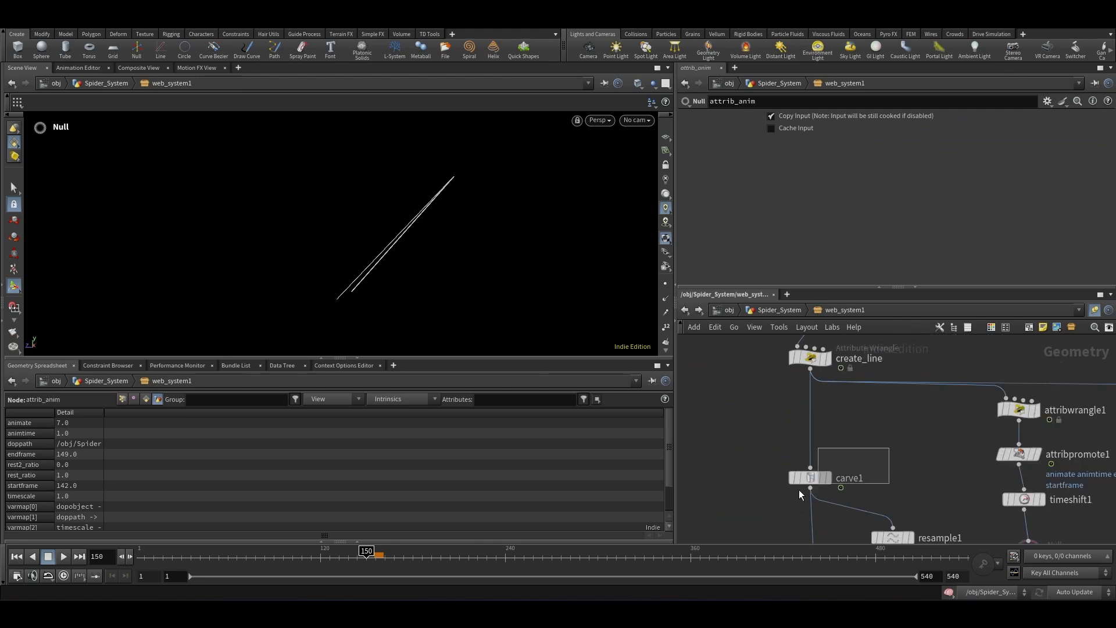
pyautogui.moveTo(798, 490); pyautogui.dragTo(800, 492)
pyautogui.click(846, 159)
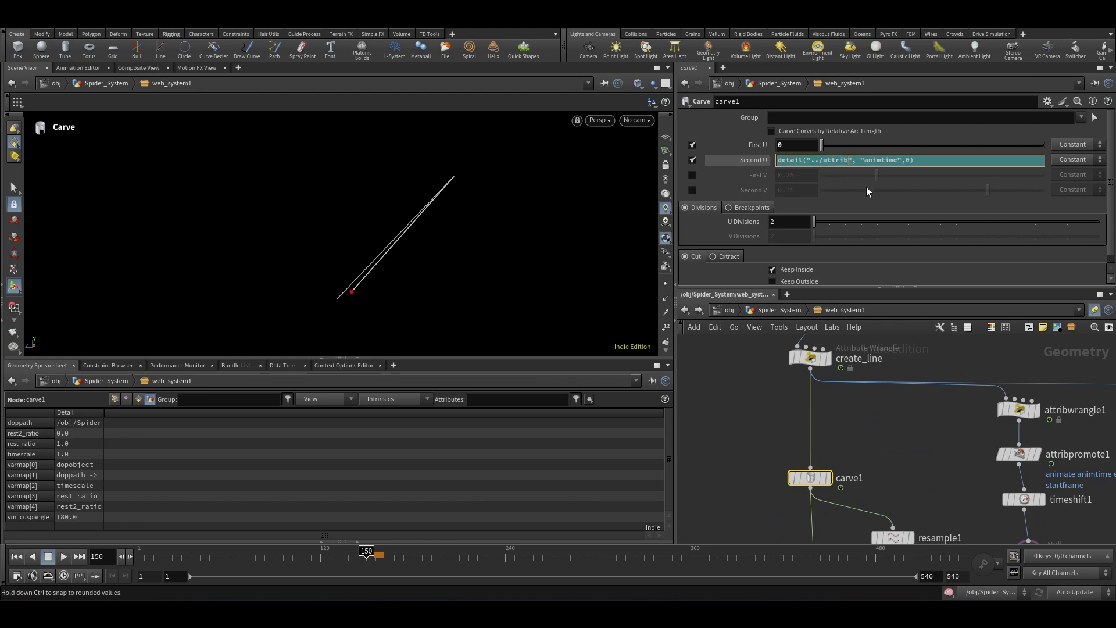
pyautogui.write('_')
pyautogui.press('Return')
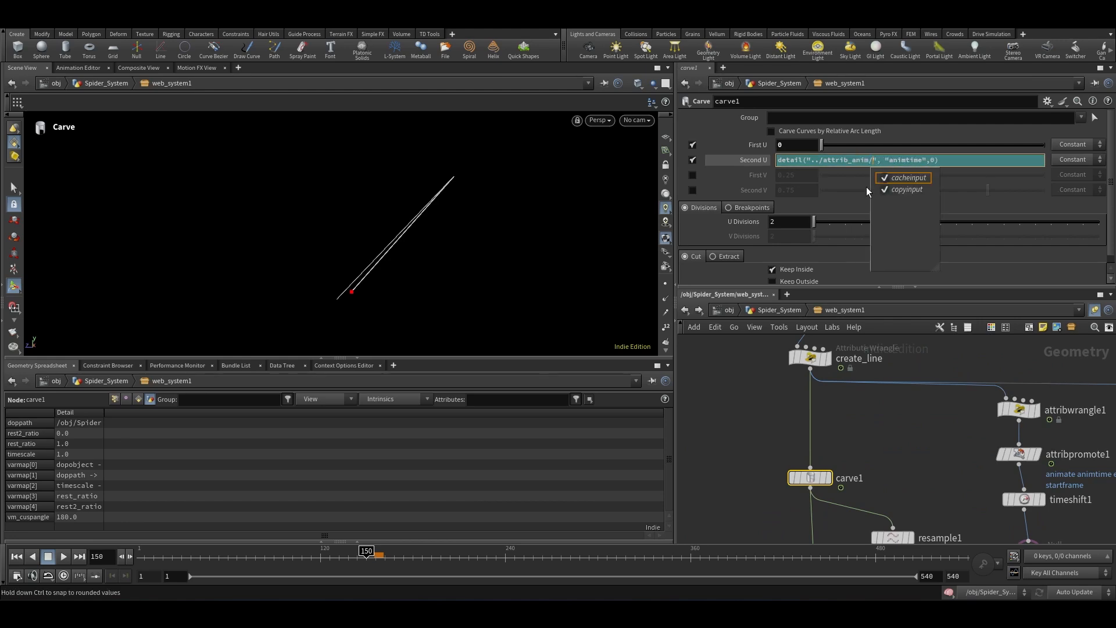
pyautogui.press('BackSpace')
pyautogui.click(882, 441)
pyautogui.scroll(-6, 883, 442)
pyautogui.moveTo(905, 467); pyautogui.dragTo(828, 435, button='middle')
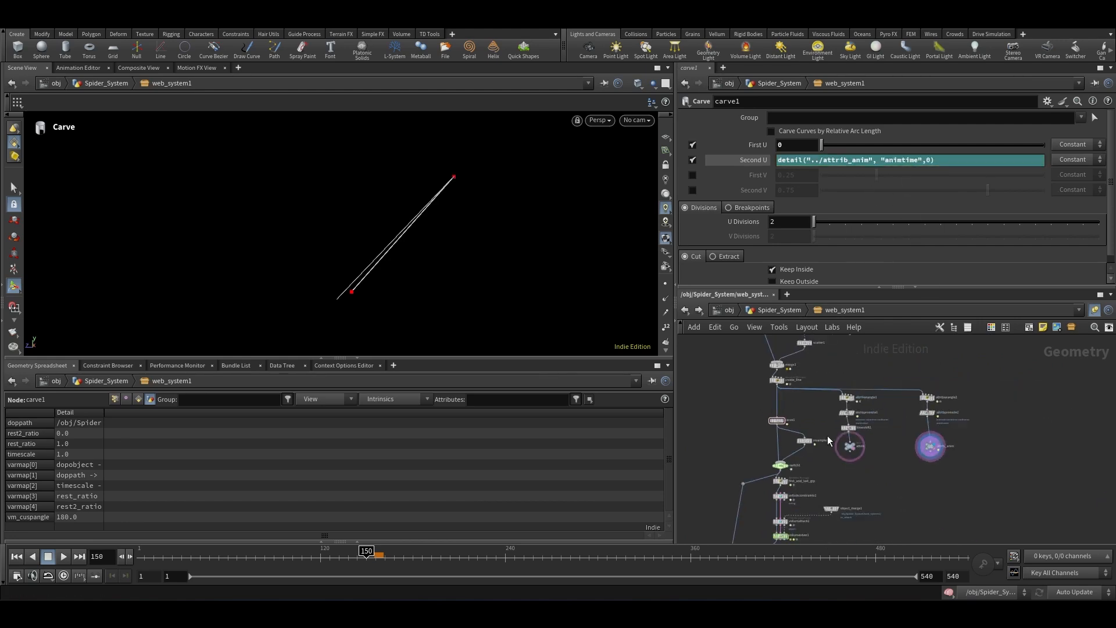
# Step: Inspect the timeshift1 and attrib nodes inside web_system1 and their detail attributes
pyautogui.scroll(8, 842, 441)
pyautogui.click(896, 437)
pyautogui.click(859, 456)
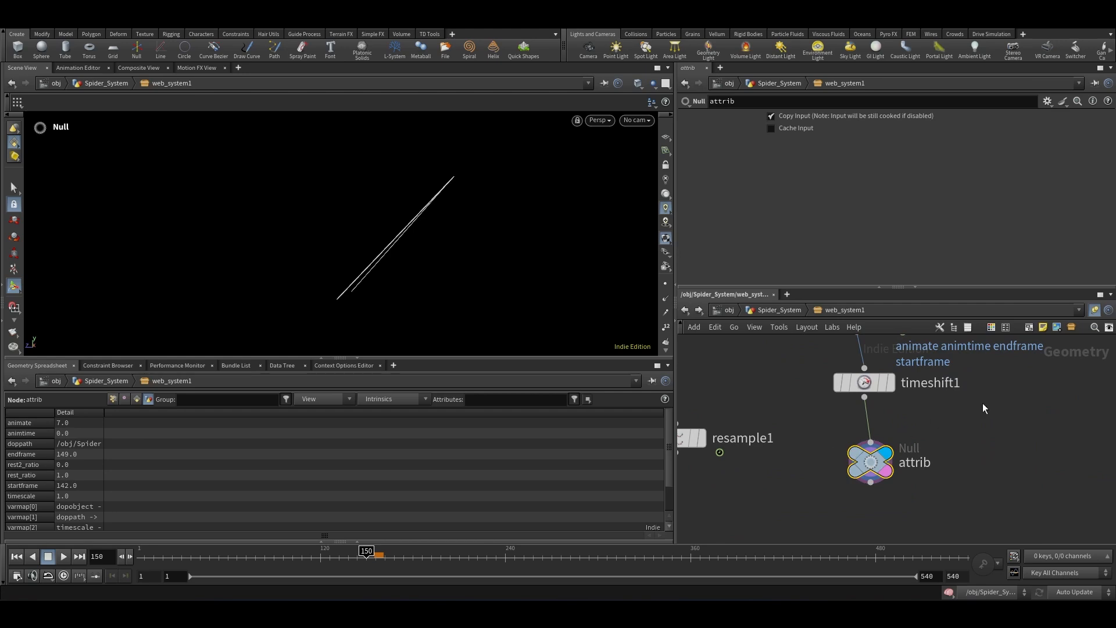
pyautogui.click(865, 382)
pyautogui.click(871, 459)
pyautogui.scroll(-5, 884, 443)
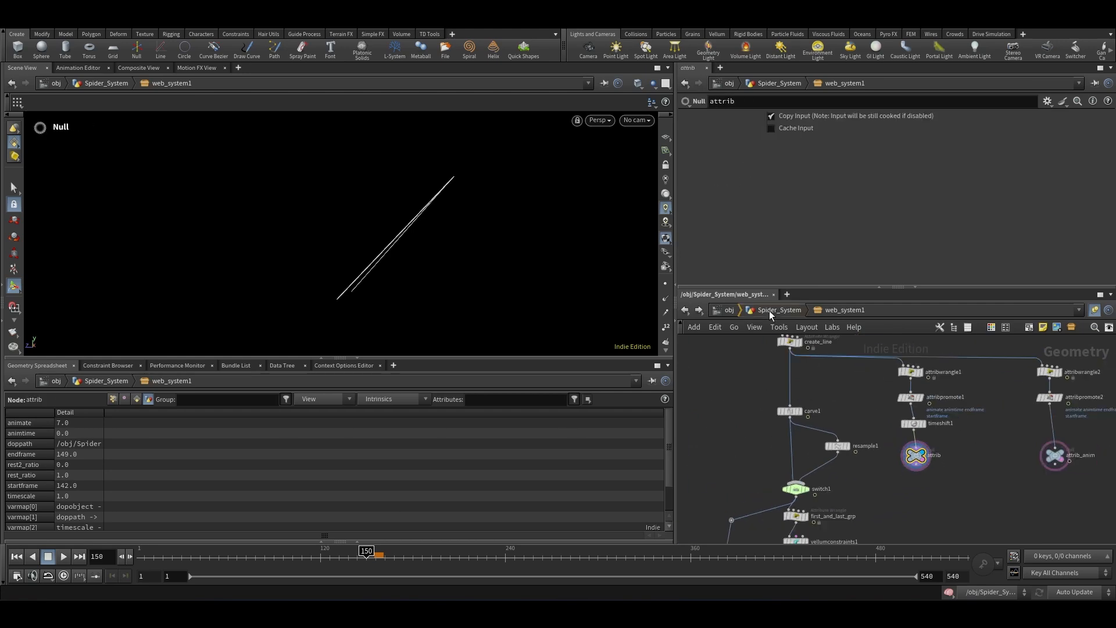
# Step: Return to the Spider_System network, select null1 and play back the simulation to review the web growth
pyautogui.click(773, 310)
pyautogui.scroll(-2, 826, 402)
pyautogui.scroll(2, 958, 429)
pyautogui.click(882, 468)
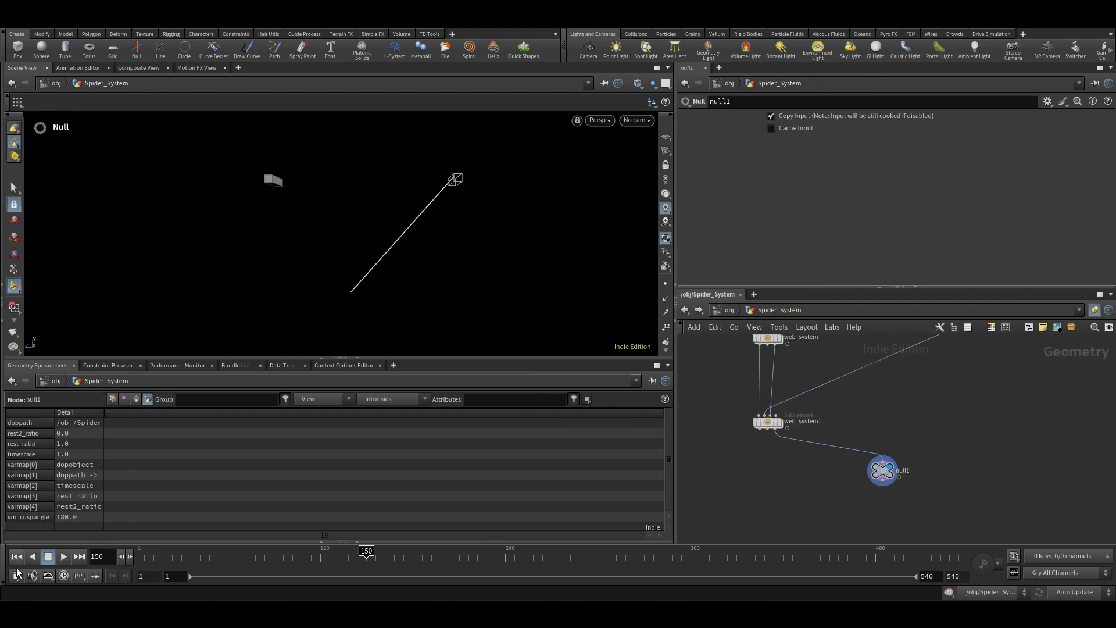
pyautogui.click(64, 557)
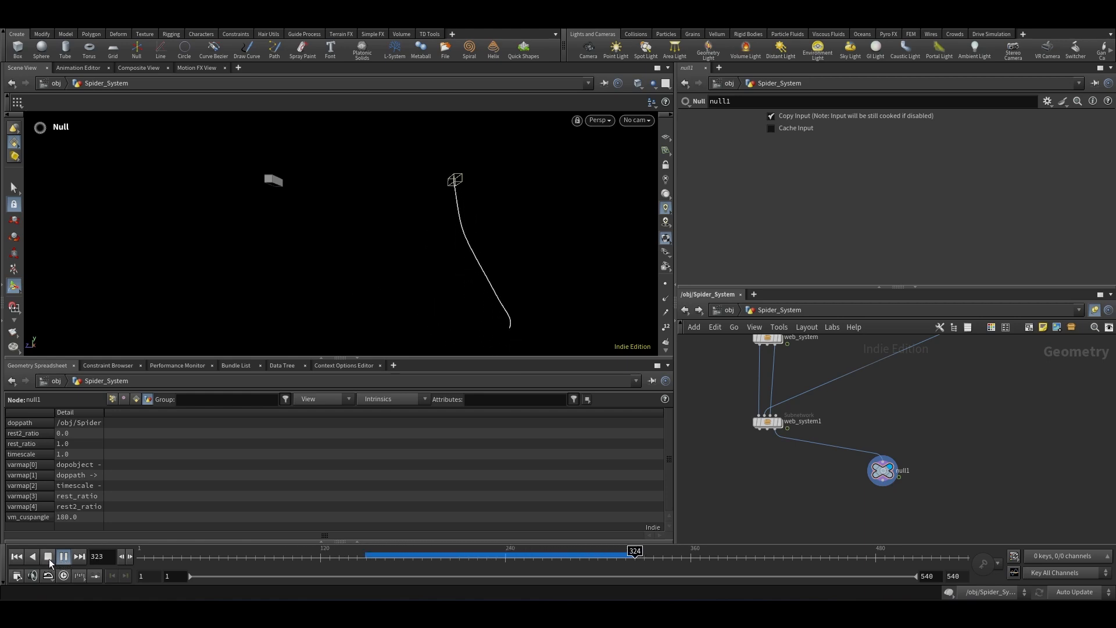
pyautogui.click(65, 555)
pyautogui.scroll(-2, 790, 487)
pyautogui.scroll(3, 888, 428)
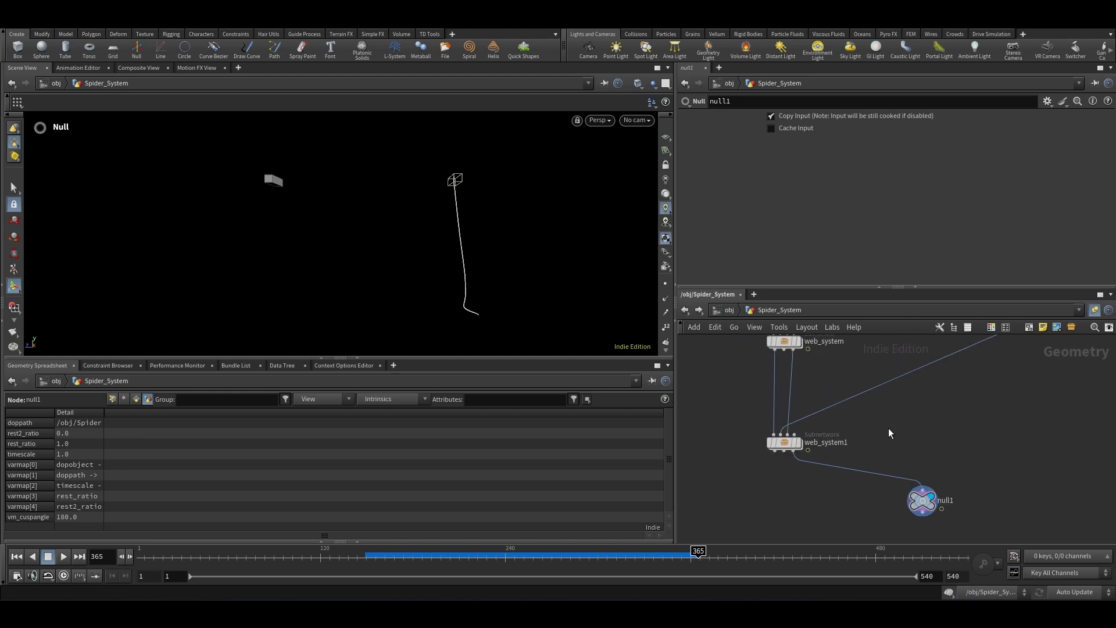
pyautogui.scroll(-3, 889, 433)
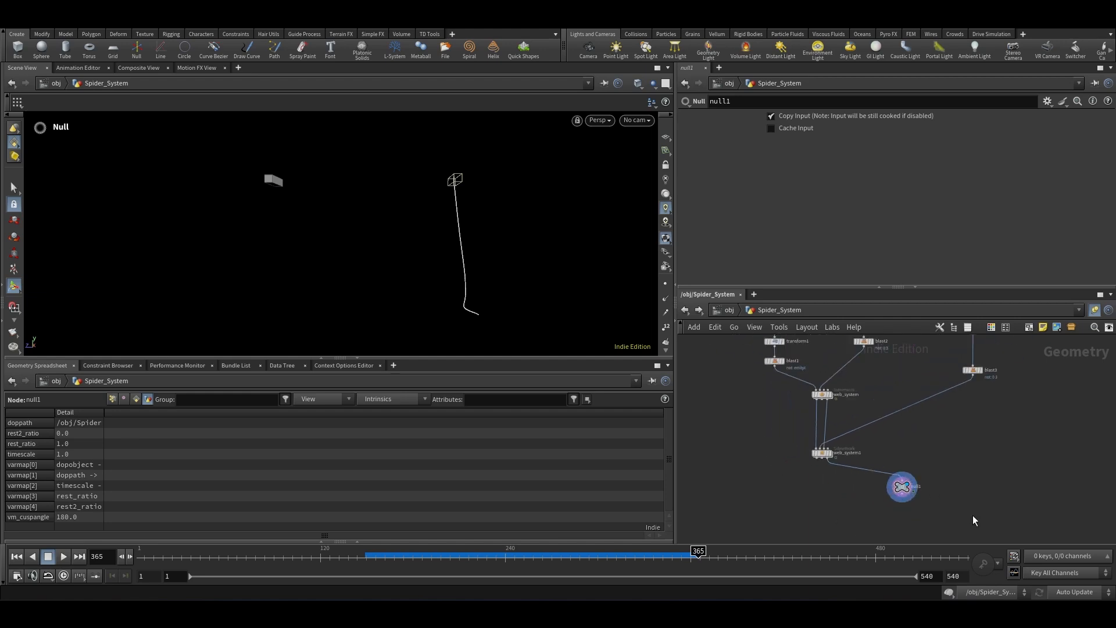
pyautogui.click(973, 437)
pyautogui.scroll(5, 841, 477)
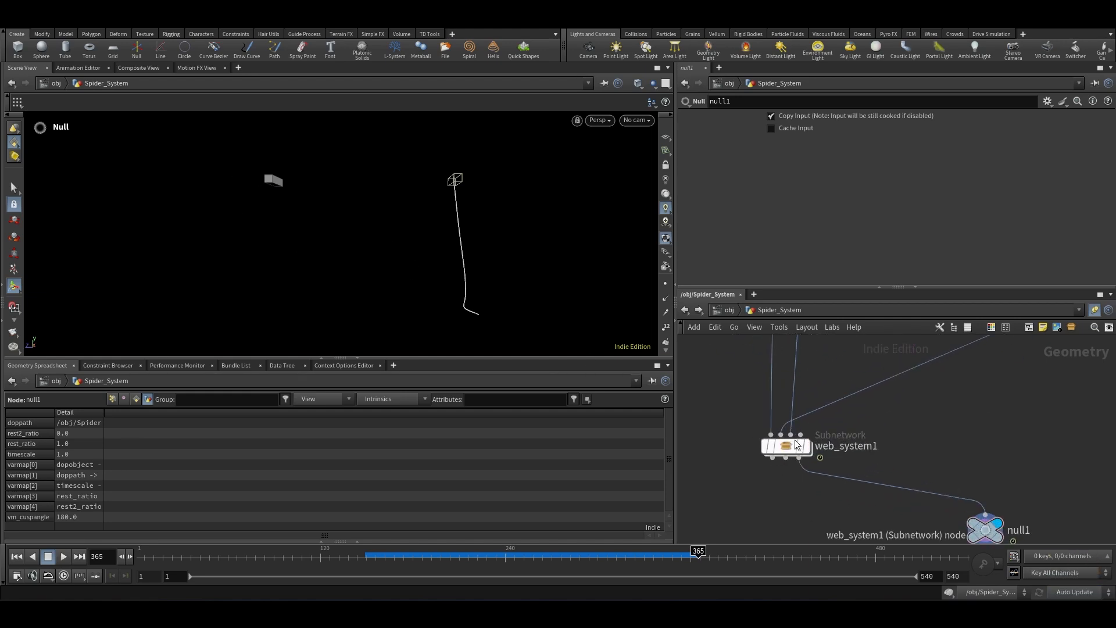
# Step: Enter web_system1, go to the first frame and add an Object Merge node near the outputs
pyautogui.doubleClick(787, 447)
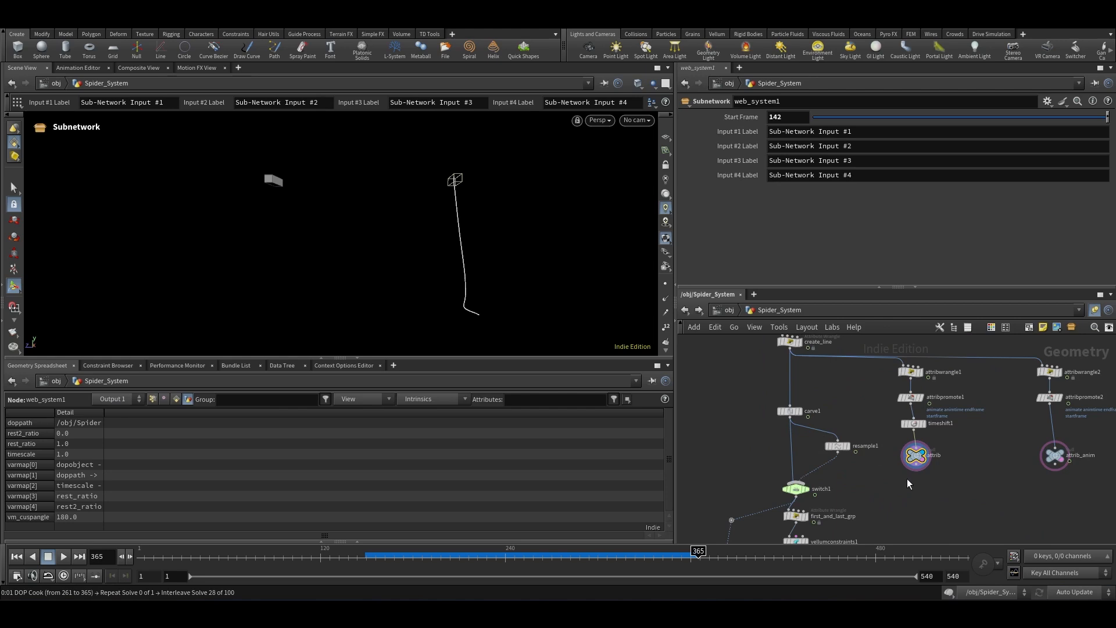
pyautogui.scroll(-5, 846, 426)
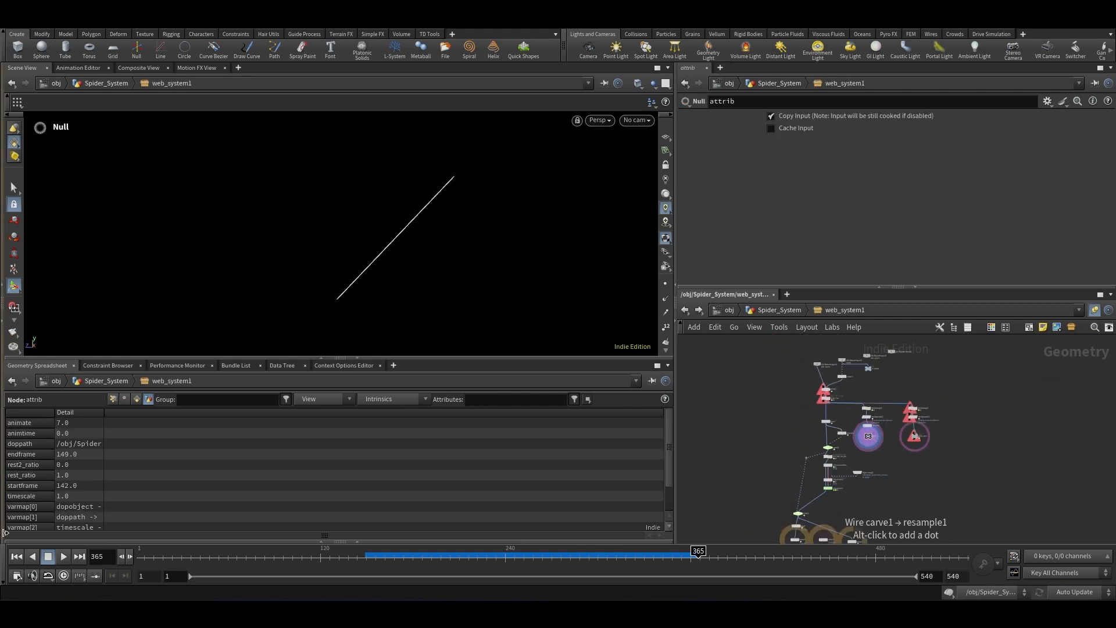
pyautogui.click(19, 560)
pyautogui.scroll(5, 837, 480)
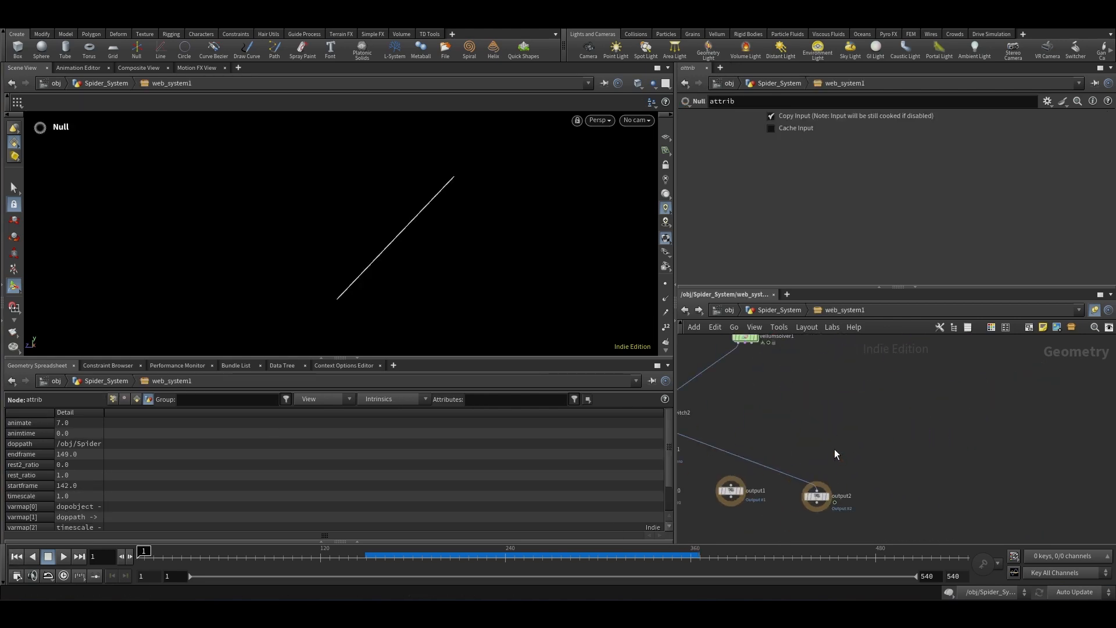
pyautogui.press('Tab')
pyautogui.write('objec')
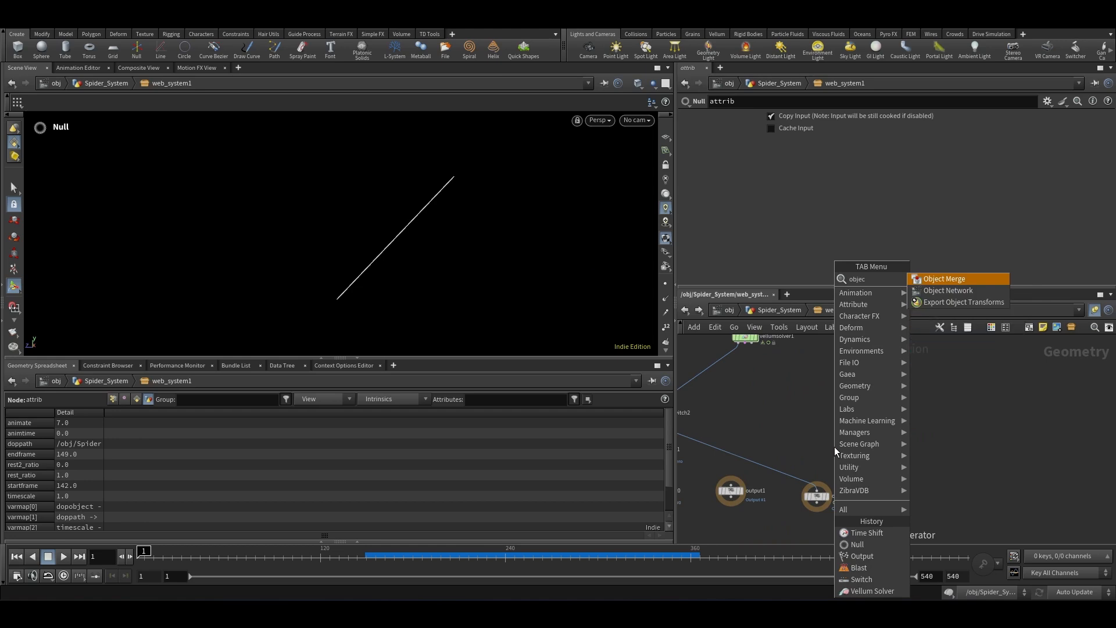
pyautogui.press('Return')
pyautogui.click(847, 428)
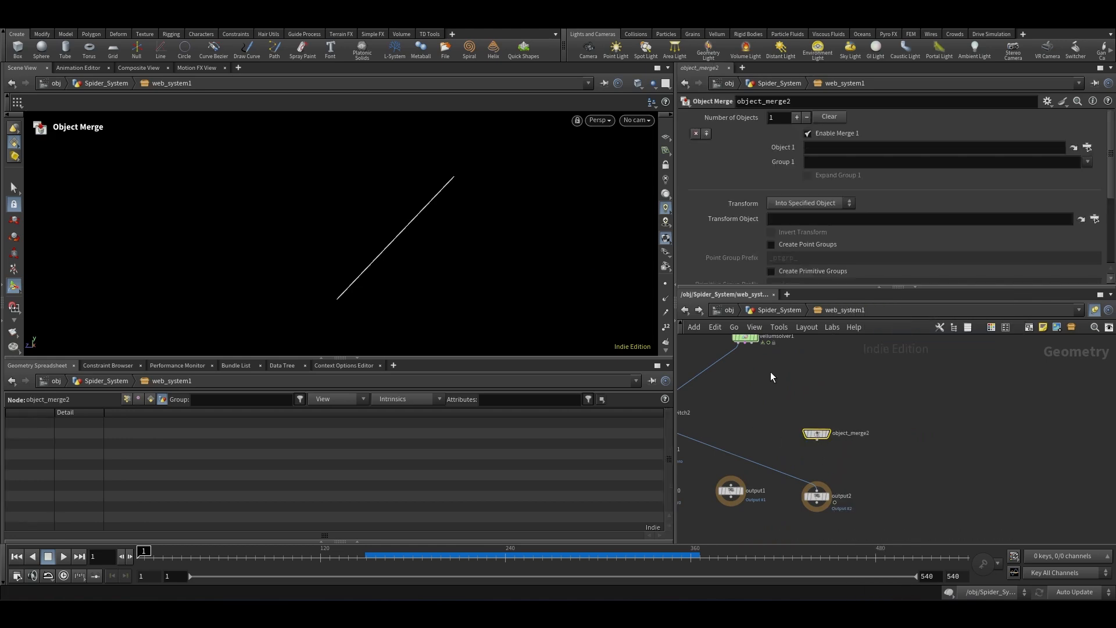
# Step: Add a Merge node after switch2 and connect object_merge2 into it
pyautogui.press('Tab')
pyautogui.write('merge')
pyautogui.press('Return')
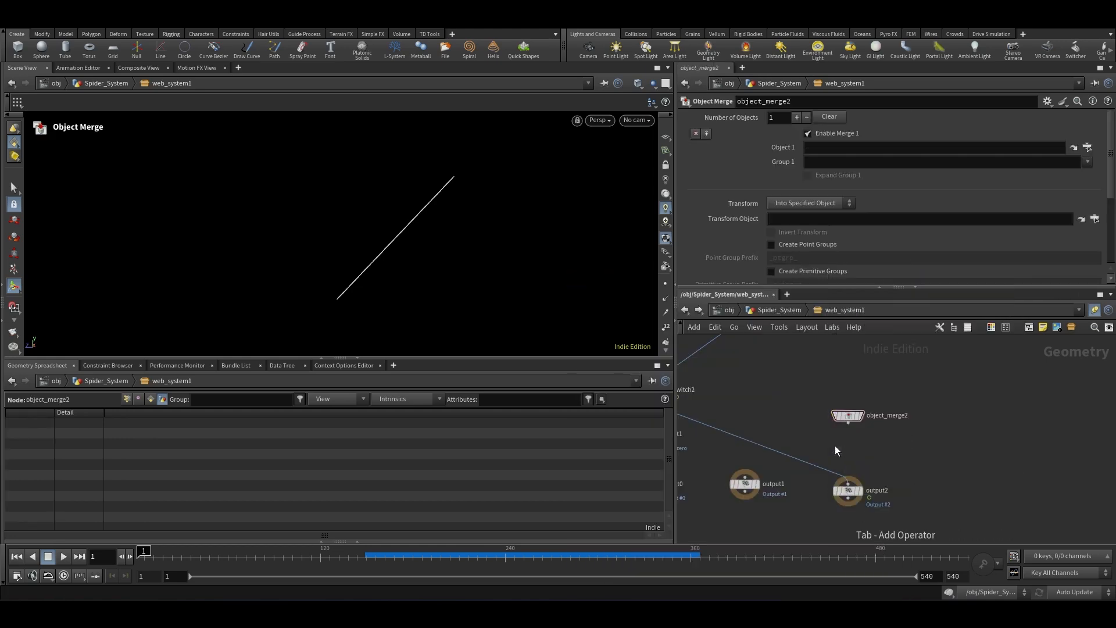
pyautogui.click(815, 464)
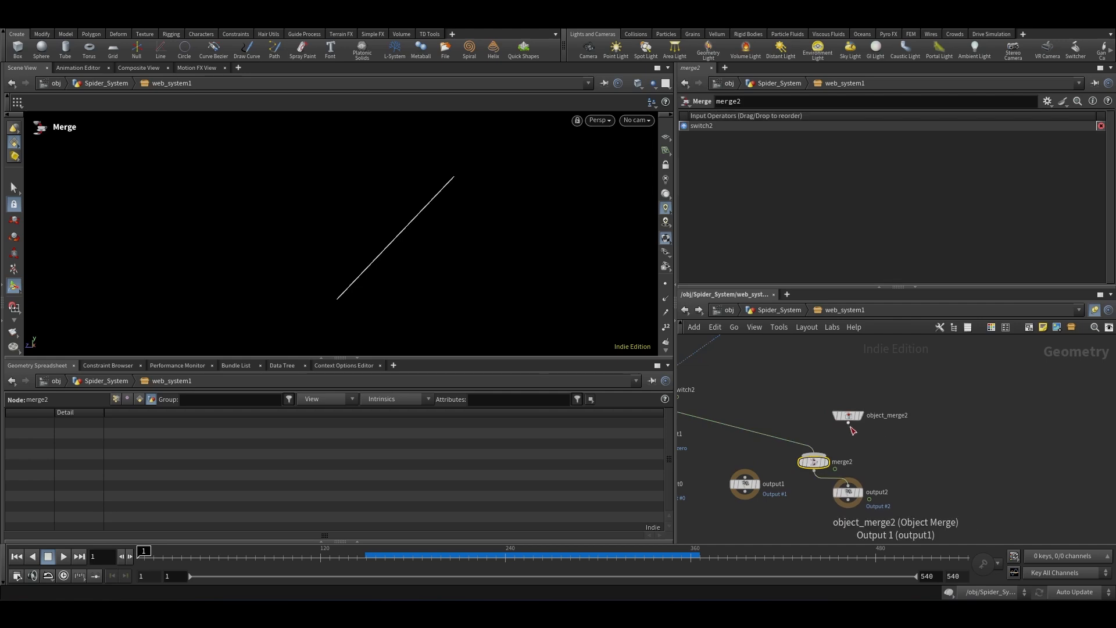
pyautogui.moveTo(847, 423); pyautogui.dragTo(826, 451)
pyautogui.click(826, 451)
# Step: Add a Null node connected below Sub-Network Input #3
pyautogui.scroll(-3, 872, 494)
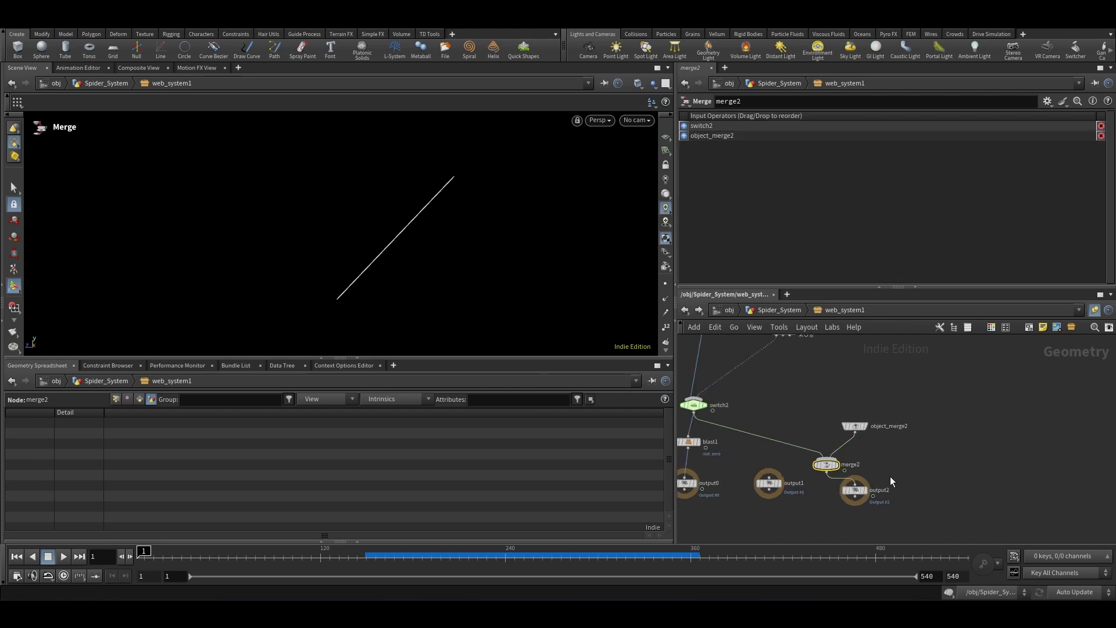
pyautogui.scroll(-5, 817, 492)
pyautogui.scroll(4, 841, 396)
pyautogui.scroll(5, 807, 398)
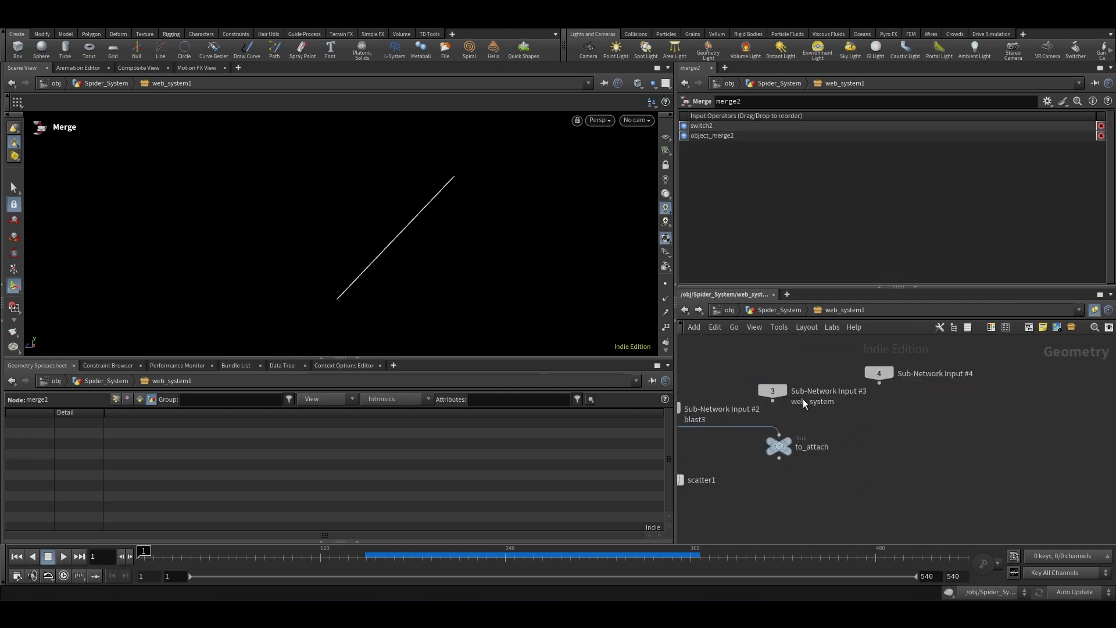
pyautogui.moveTo(847, 410); pyautogui.dragTo(938, 477)
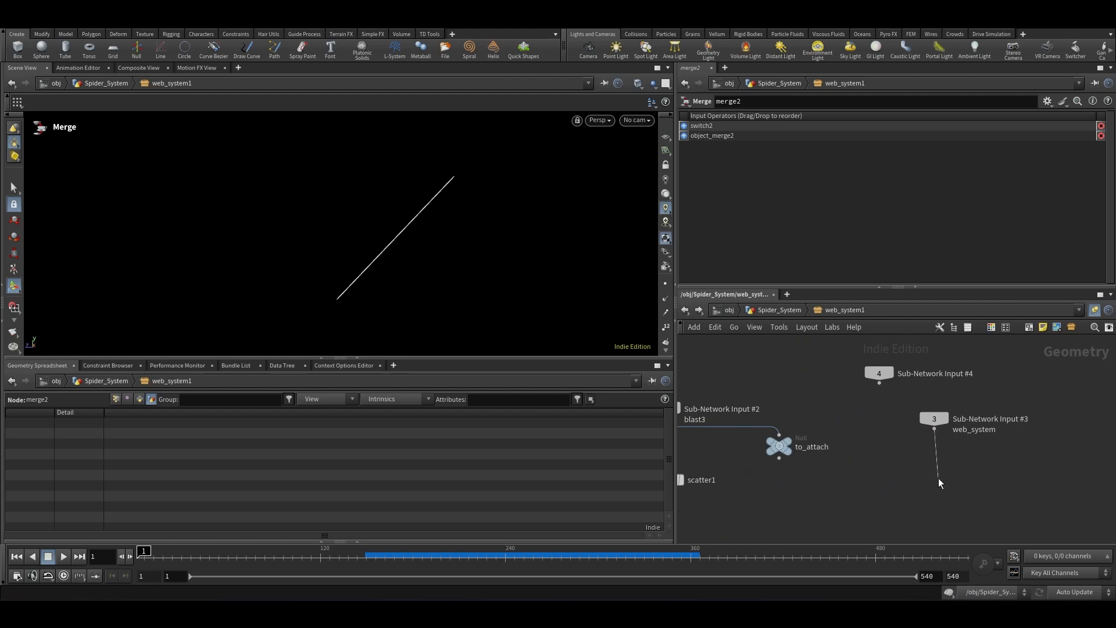
pyautogui.press('Tab')
pyautogui.write('null')
pyautogui.press('Return')
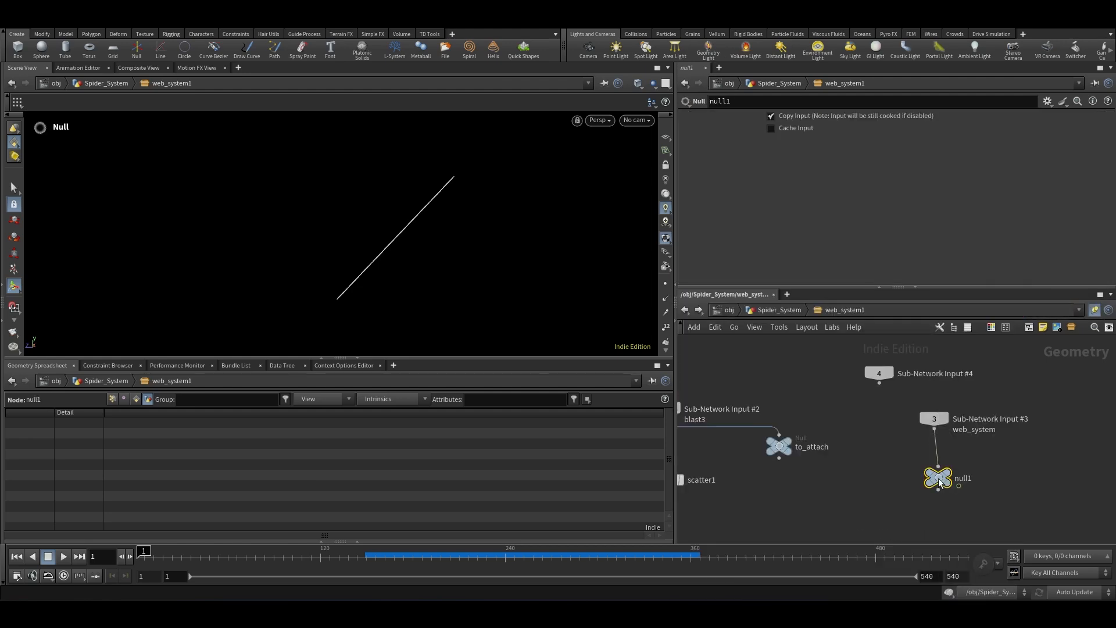
pyautogui.click(939, 478)
# Step: Rename the new null to web and copy it
pyautogui.doubleClick(968, 478)
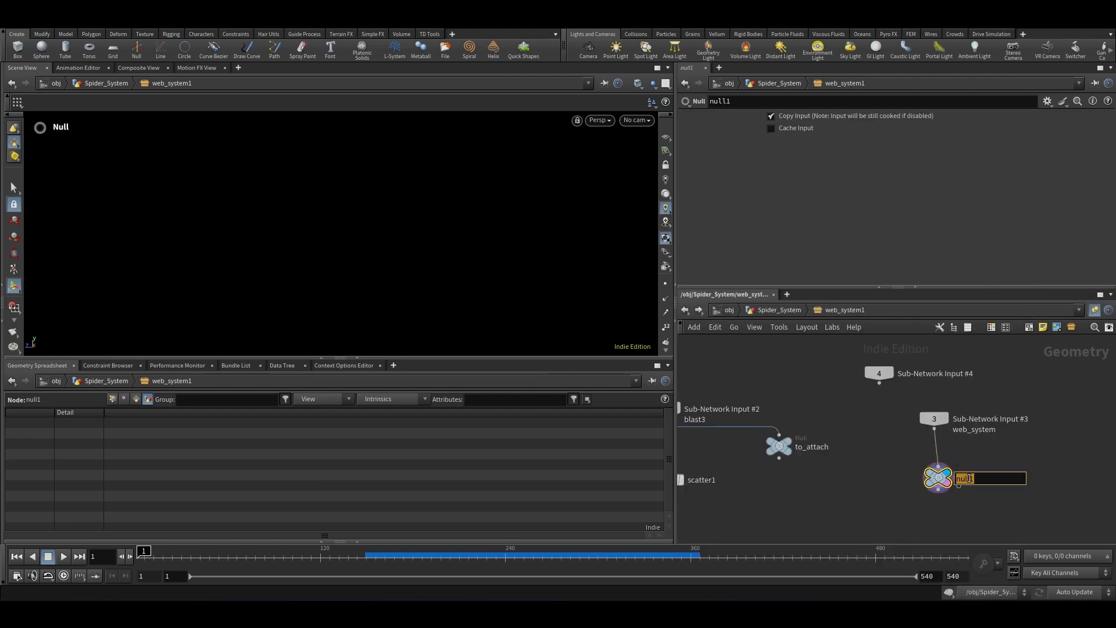
pyautogui.write('web')
pyautogui.press('Return')
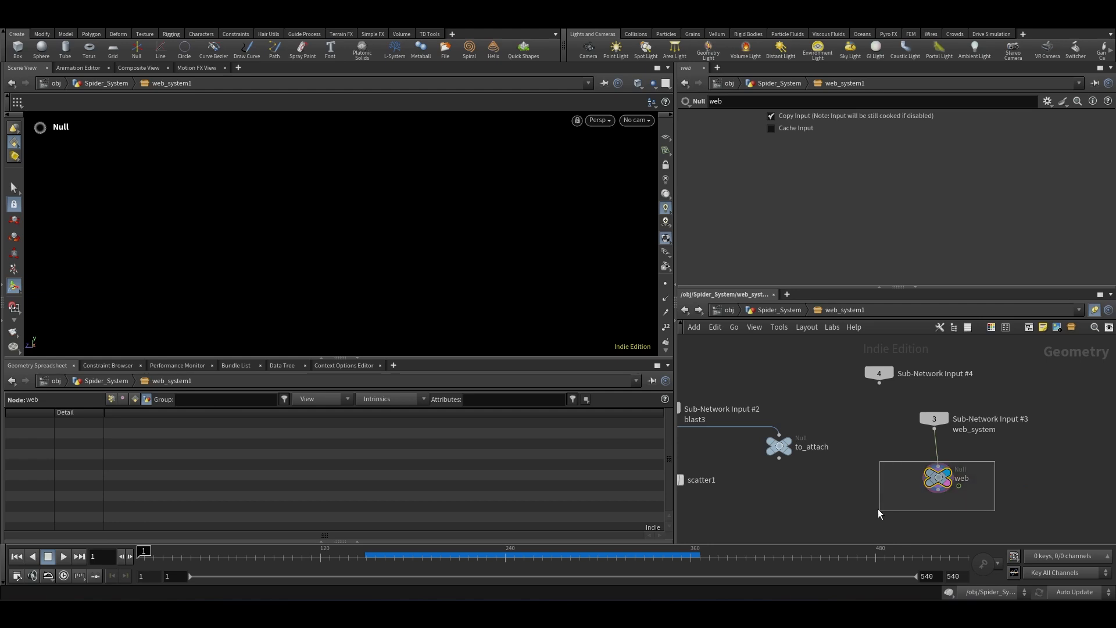
pyautogui.hotkey('ctrl', 'c')
# Step: Paste the web null's path /obj/Spider_System/web_system1/web into object_merge2's Object 1
pyautogui.scroll(-5, 862, 378)
pyautogui.scroll(5, 840, 451)
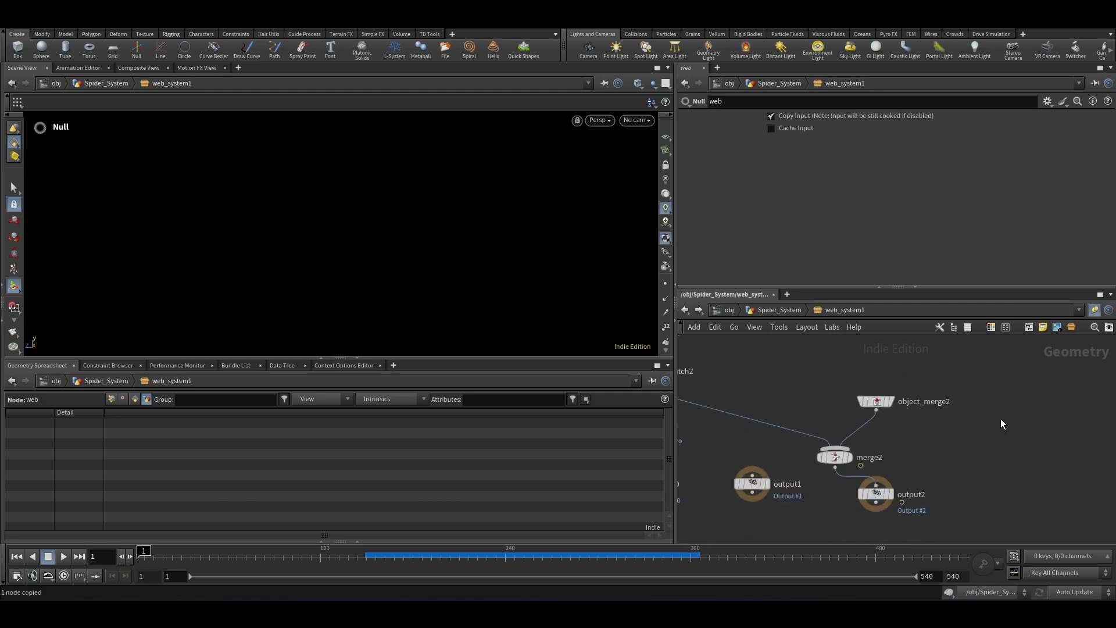
pyautogui.moveTo(1000, 419); pyautogui.dragTo(839, 352)
pyautogui.hotkey('ctrl', 'v')
pyautogui.click(989, 371)
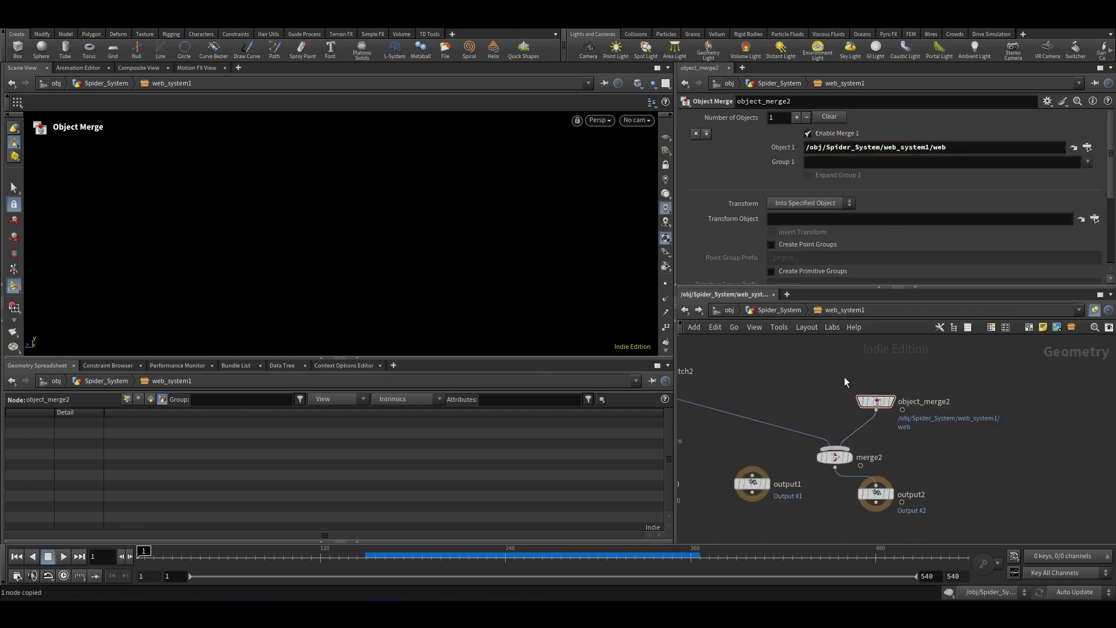
# Step: Go back to Spider_System, select null1 and play back the simulation to check both webs
pyautogui.click(771, 311)
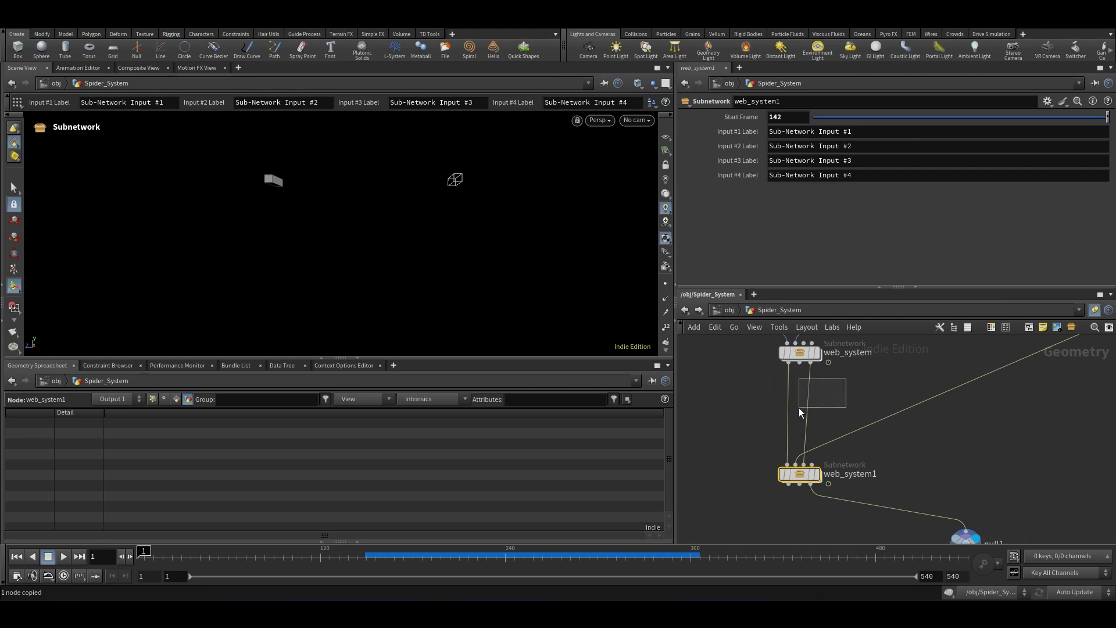
pyautogui.scroll(-3, 887, 444)
pyautogui.click(894, 476)
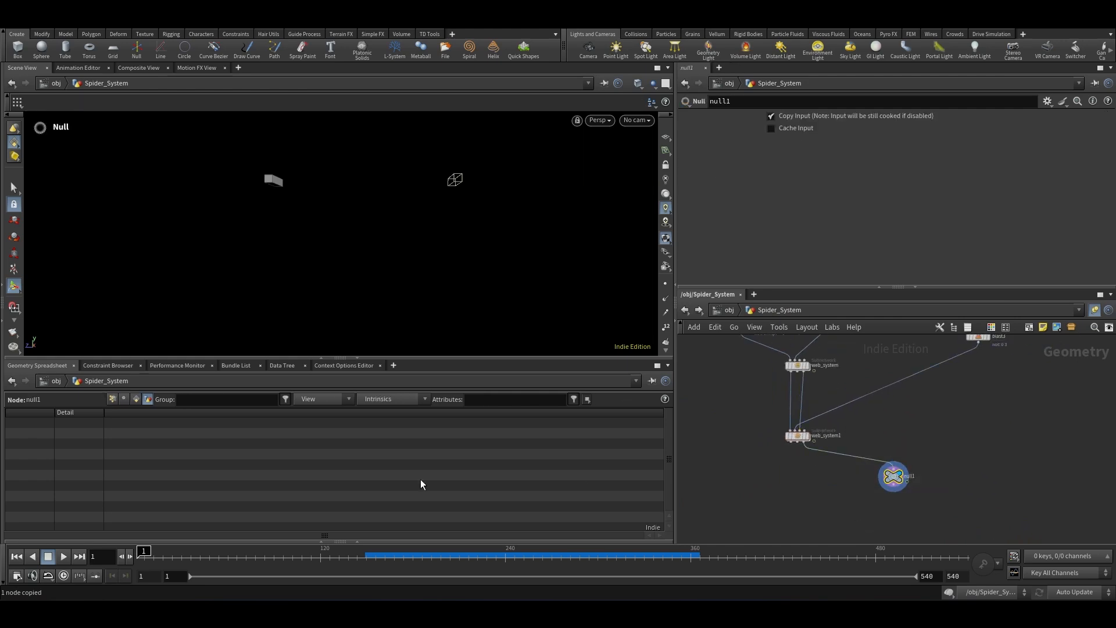
pyautogui.click(65, 559)
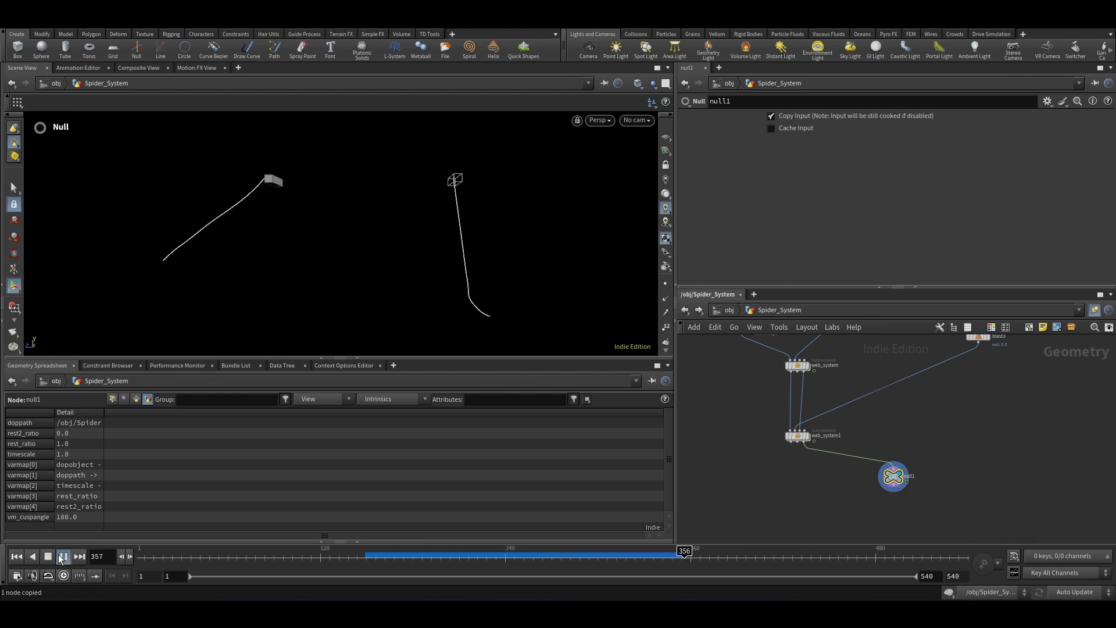
pyautogui.click(58, 556)
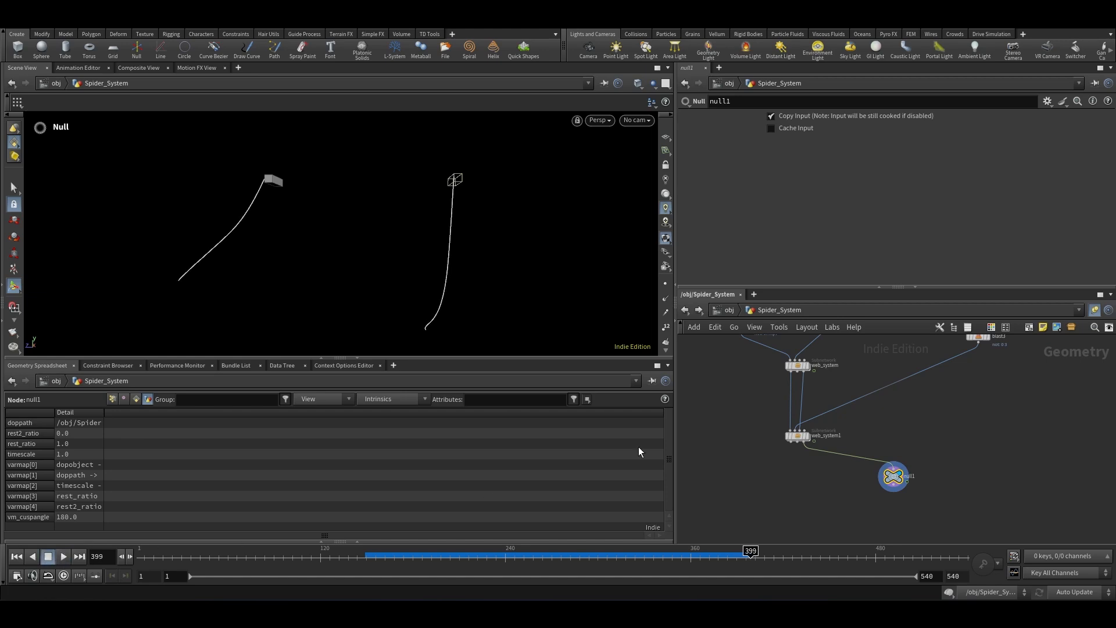
# Step: Switch the cook update mode to Manual and select web_system1
pyautogui.scroll(-3, 733, 470)
pyautogui.scroll(5, 778, 377)
pyautogui.moveTo(884, 397); pyautogui.dragTo(751, 441)
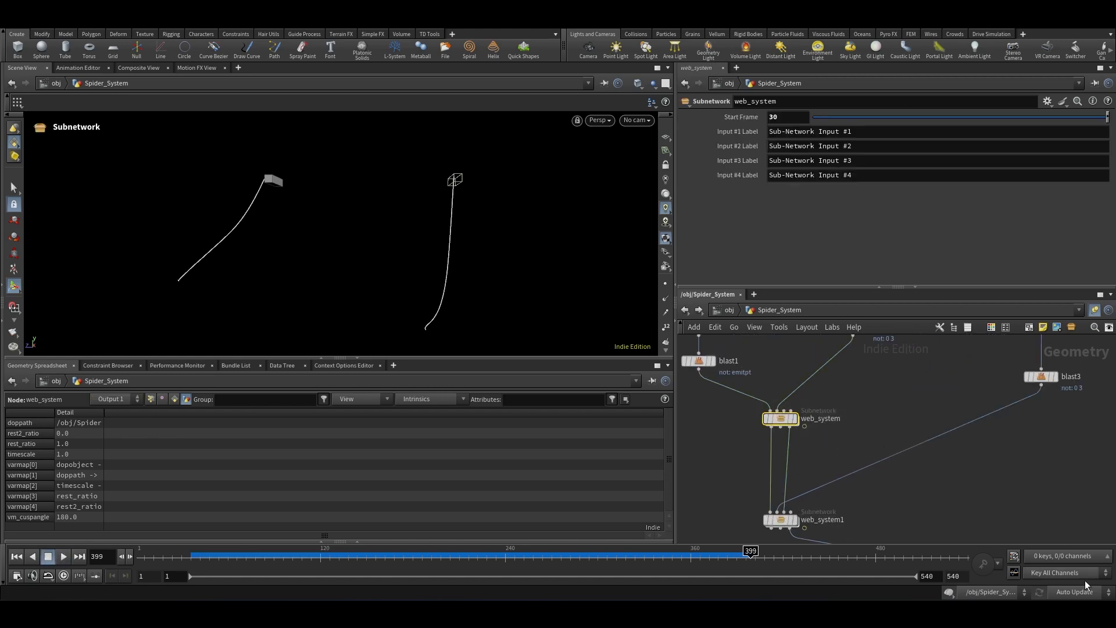
pyautogui.click(1070, 580)
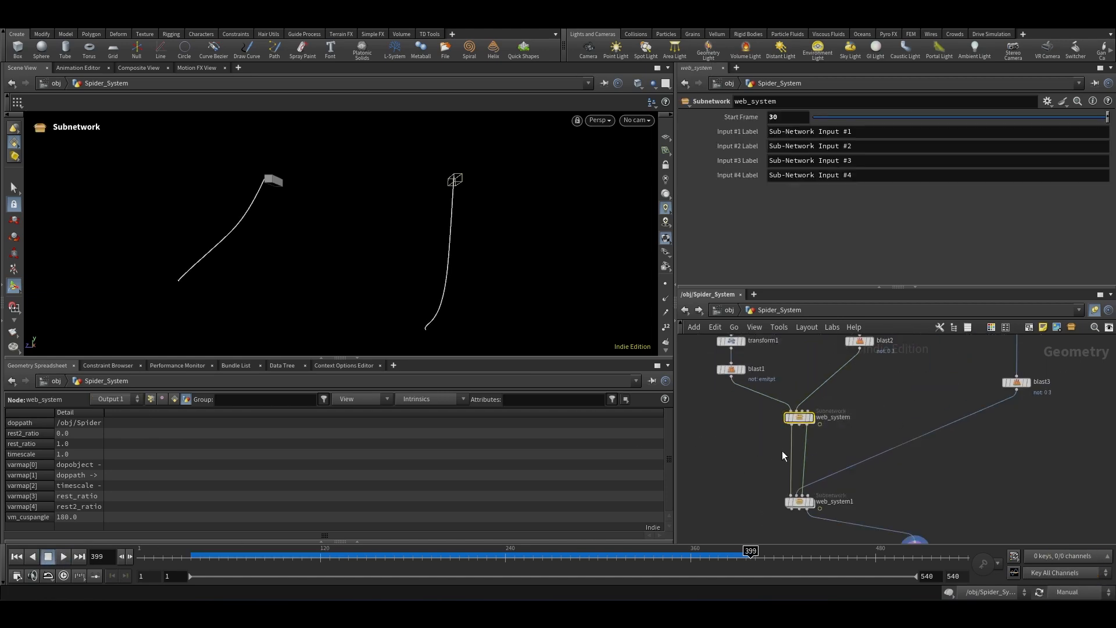
pyautogui.click(1079, 582)
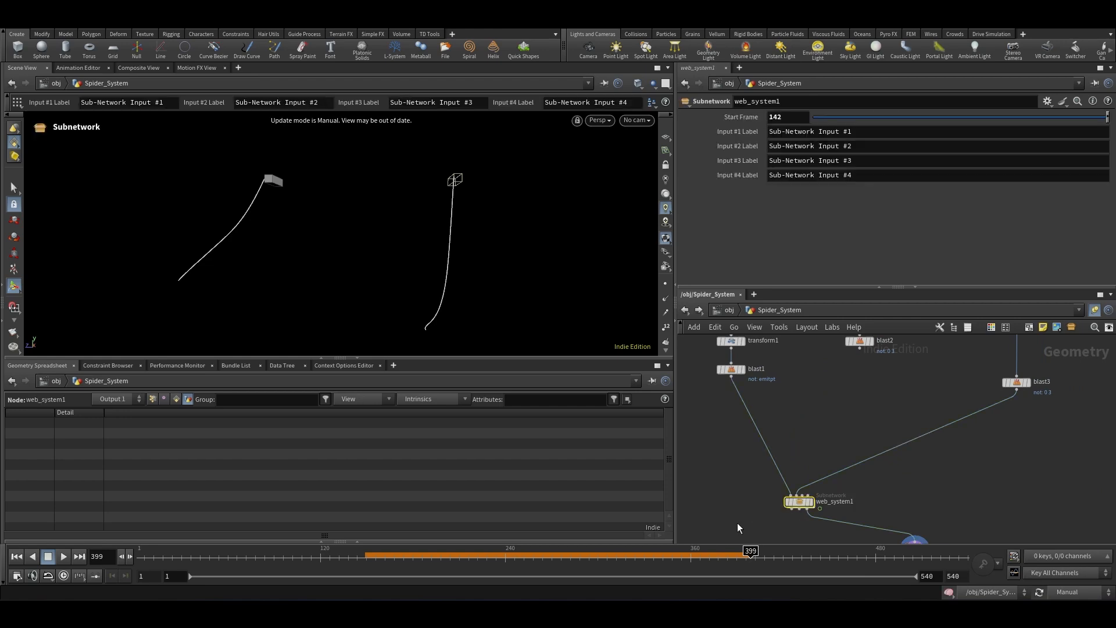
# Step: Duplicate web_system1 as web_system2 and wire its output into web_system1's input
pyautogui.hotkey('ctrl', 'c')
pyautogui.hotkey('ctrl', 'v')
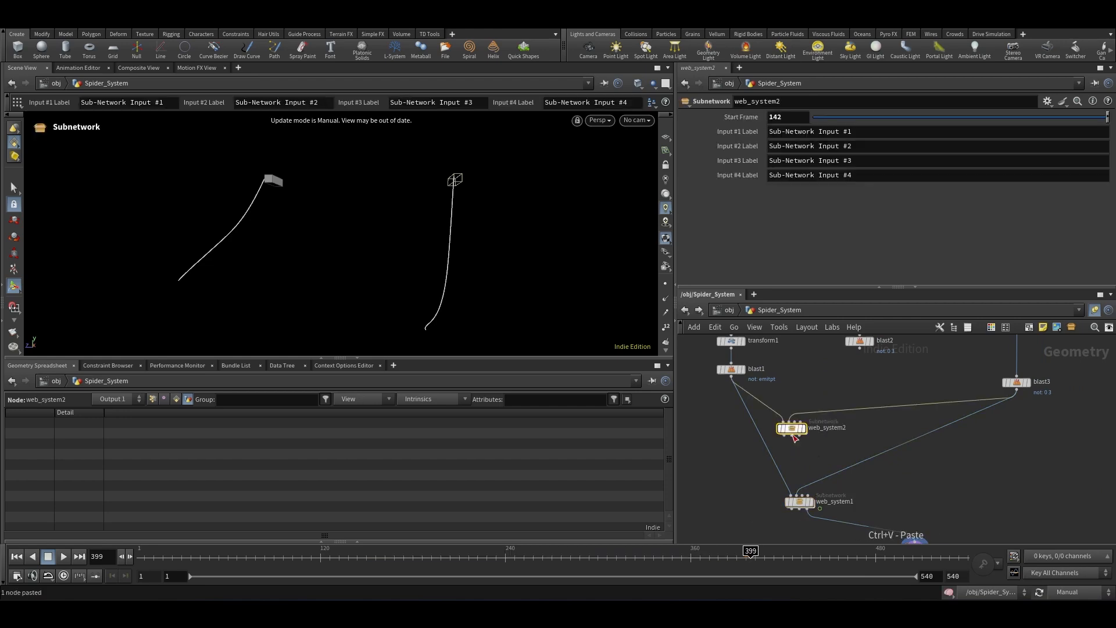
pyautogui.scroll(2, 776, 451)
pyautogui.moveTo(768, 453); pyautogui.dragTo(786, 437)
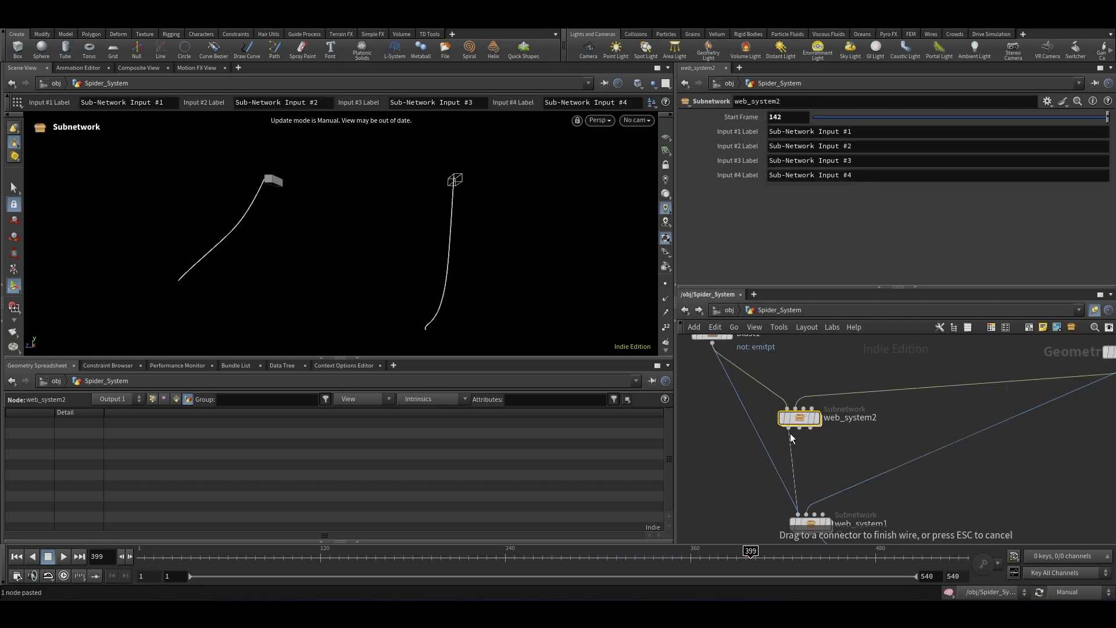
pyautogui.click(790, 433)
pyautogui.click(811, 429)
pyautogui.click(815, 506)
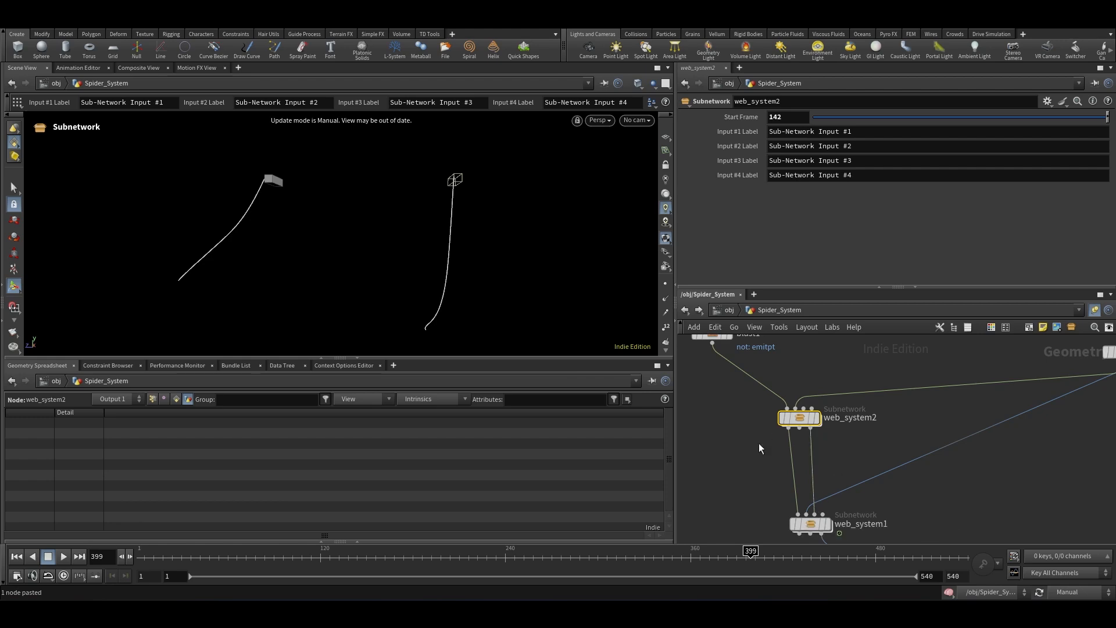
# Step: Wire the blast node outputs into web_system2's inputs
pyautogui.scroll(-1, 761, 442)
pyautogui.moveTo(1020, 354); pyautogui.dragTo(885, 413, button='middle')
pyautogui.click(849, 450)
pyautogui.scroll(-1, 837, 445)
pyautogui.moveTo(747, 416); pyautogui.dragTo(800, 420, button='middle')
pyautogui.scroll(1, 808, 418)
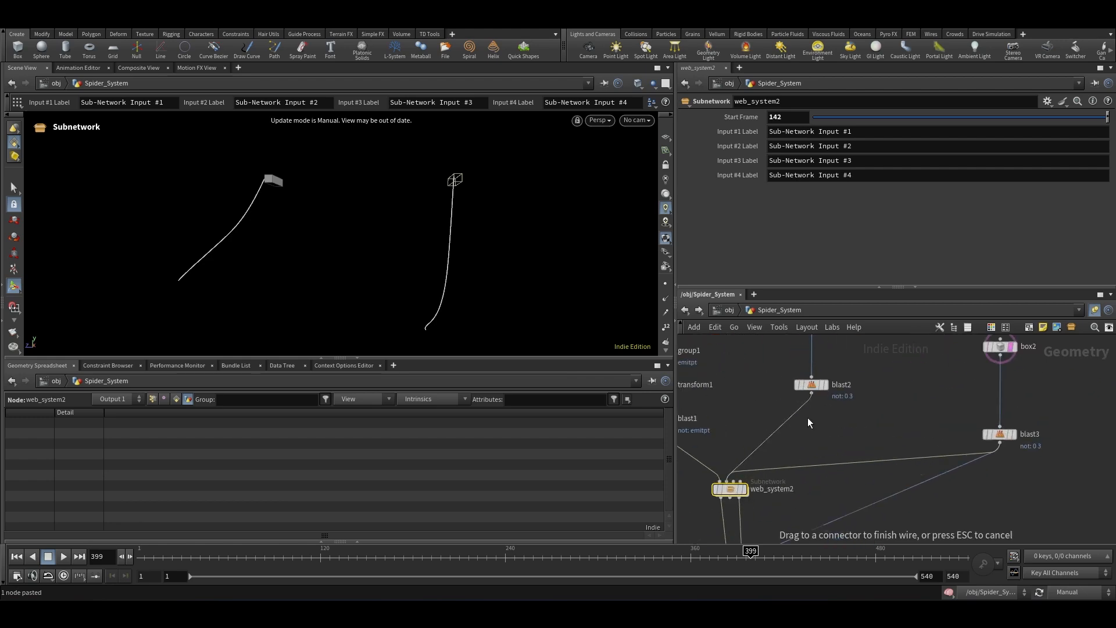
# Step: Set web_system2's Start Frame to 30
pyautogui.click(808, 417)
pyautogui.scroll(-2, 951, 391)
pyautogui.moveTo(951, 393); pyautogui.dragTo(970, 389, button='middle')
pyautogui.scroll(1, 888, 437)
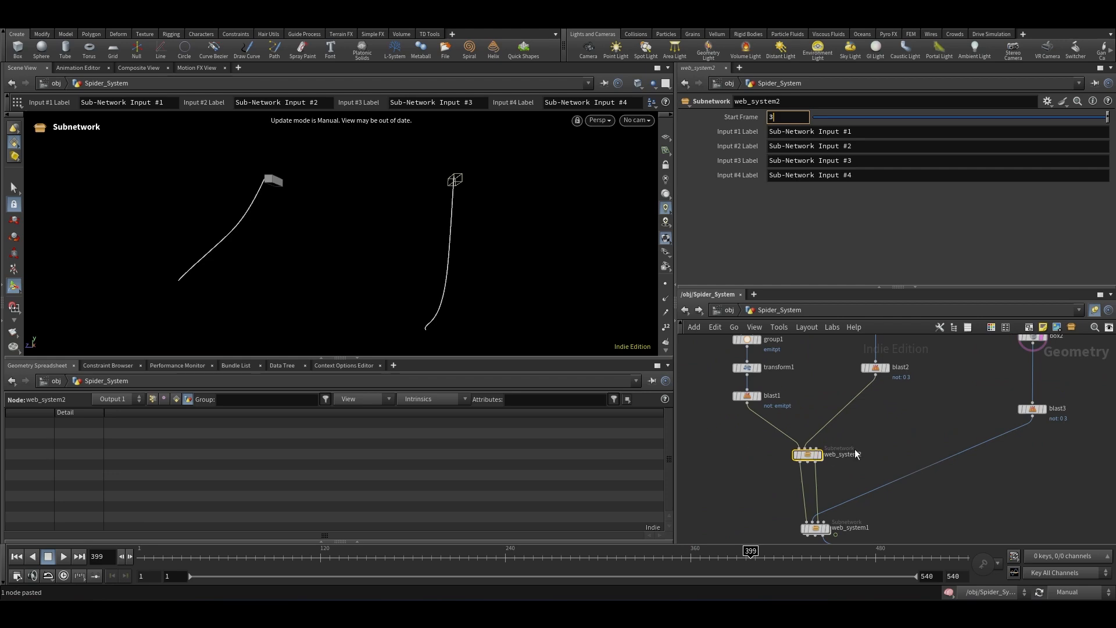
pyautogui.scroll(-1, 872, 423)
pyautogui.scroll(1, 838, 436)
pyautogui.scroll(-1, 954, 483)
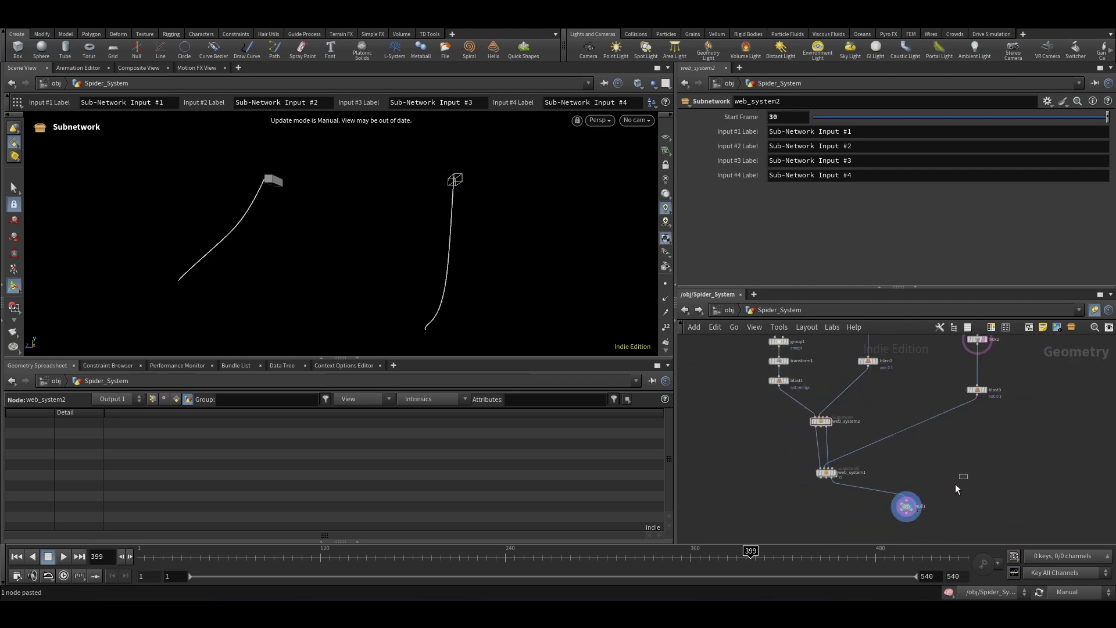
# Step: Select the null1 output node and rewind the timeline to frame 1 to run the combined web simulation
pyautogui.click(906, 506)
pyautogui.click(17, 556)
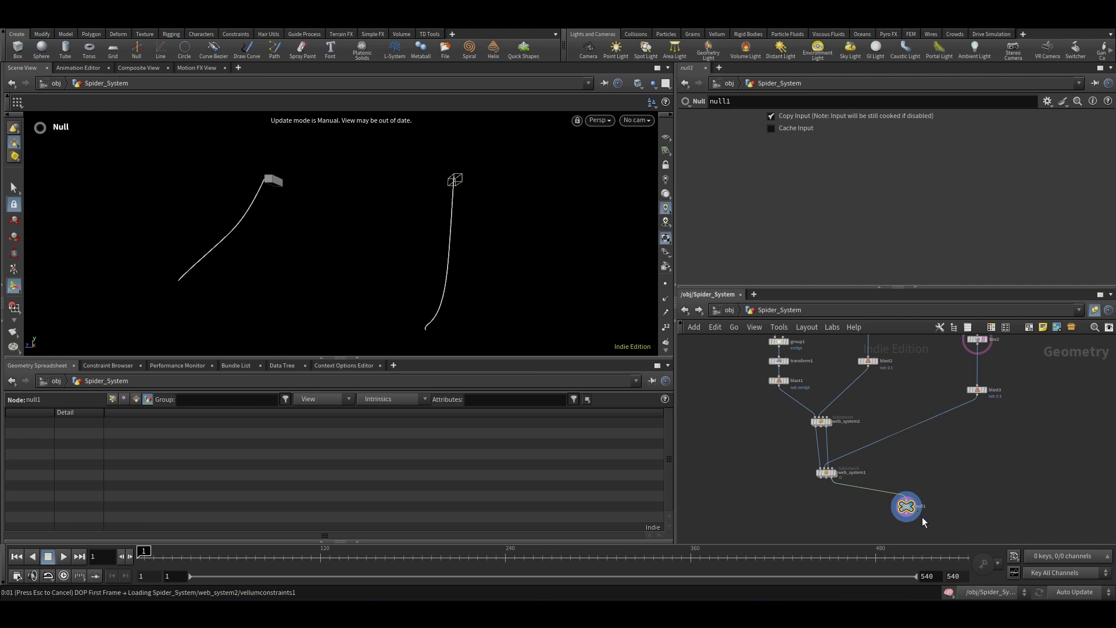
pyautogui.click(821, 421)
pyautogui.scroll(2, 872, 488)
pyautogui.click(878, 489)
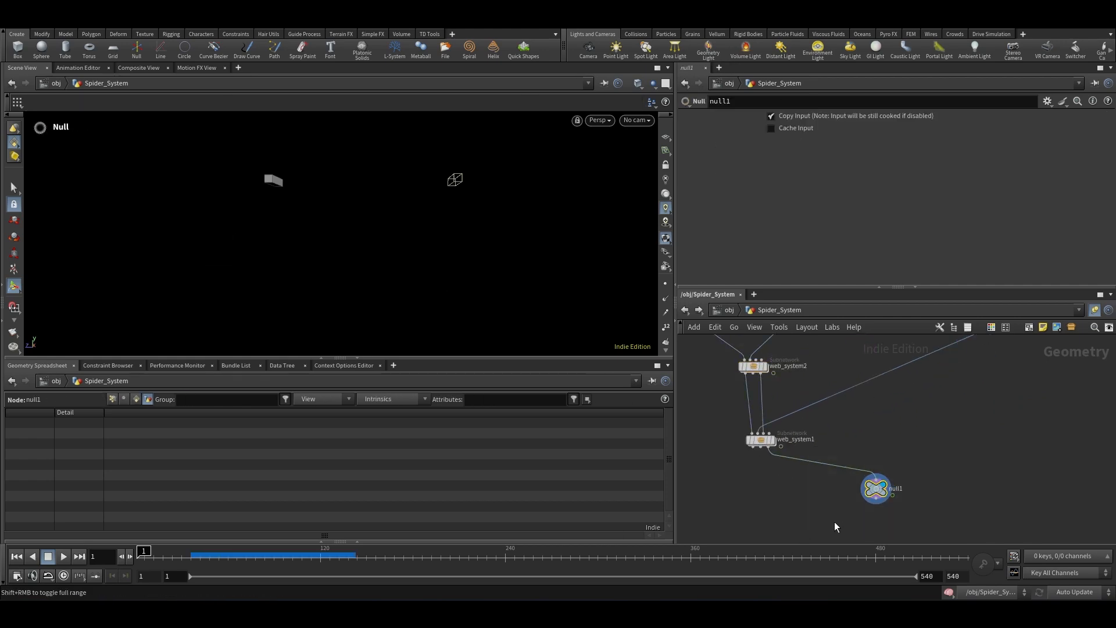
pyautogui.scroll(2, 911, 522)
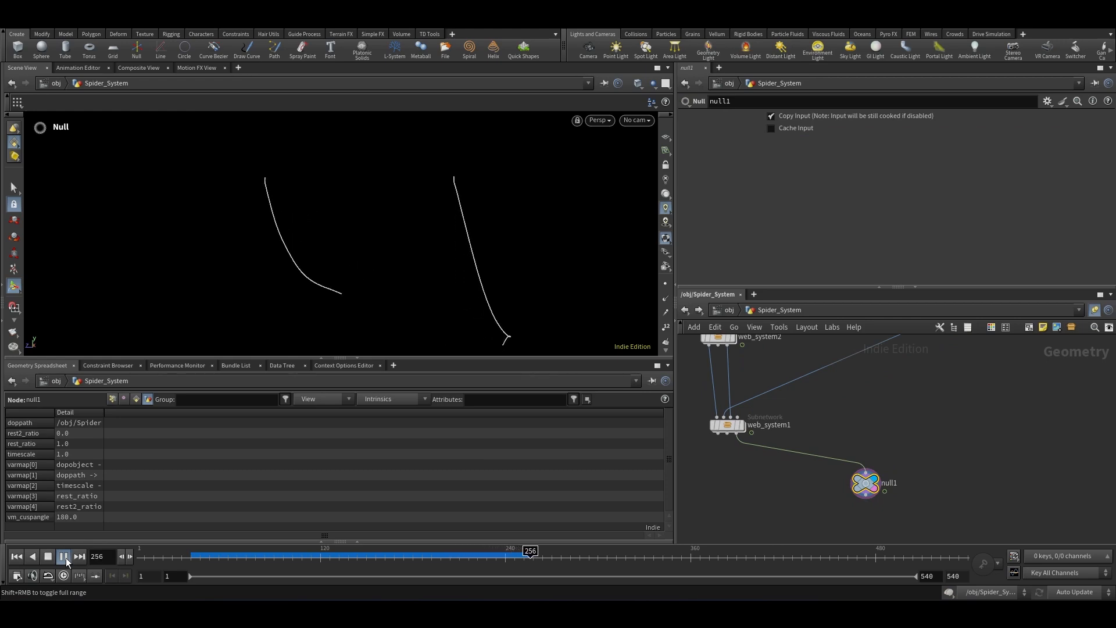
# Step: Scrub the timeline between frames 60 and 157 and zoom in to inspect the growing web strands
pyautogui.click(228, 552)
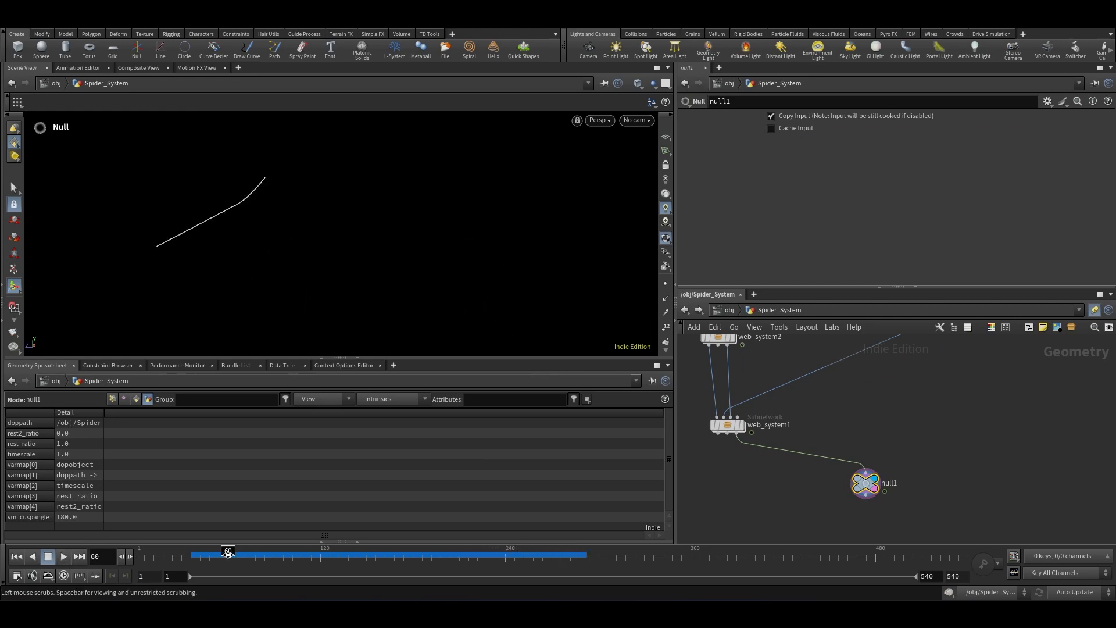
pyautogui.moveTo(228, 552); pyautogui.dragTo(377, 567)
pyautogui.press('Escape')
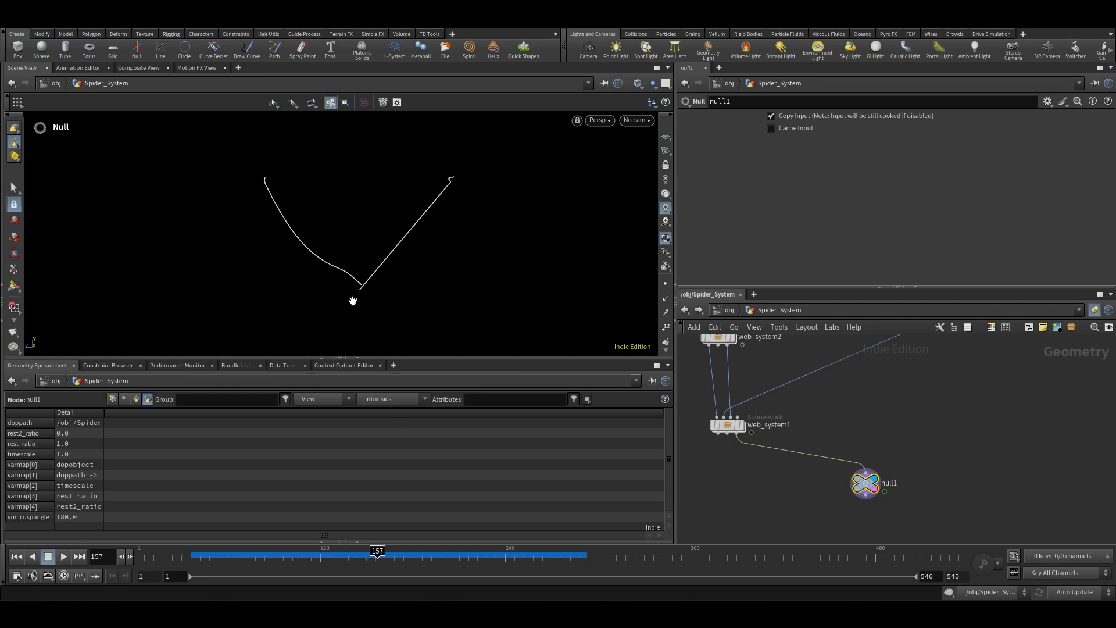
pyautogui.scroll(3, 353, 301)
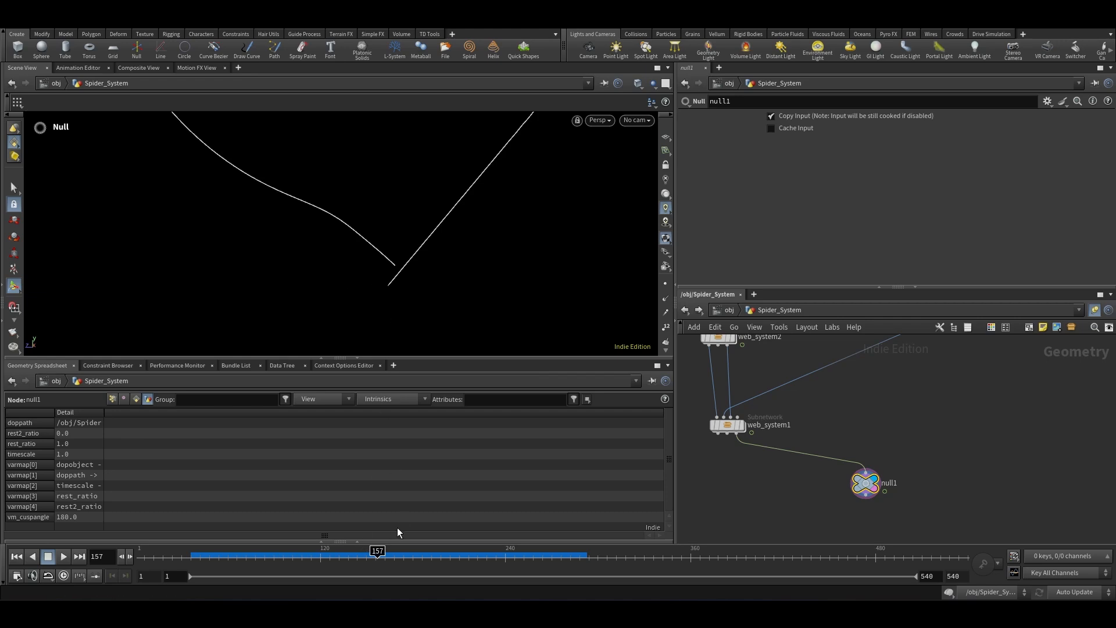
# Step: Rewind the timeline to frame 1 and select the web_system1 subnetwork
pyautogui.moveTo(375, 550)
pyautogui.mouseDown()
pyautogui.moveTo(350, 551)
pyautogui.moveTo(406, 550)
pyautogui.mouseUp()
pyautogui.scroll(-5, 915, 463)
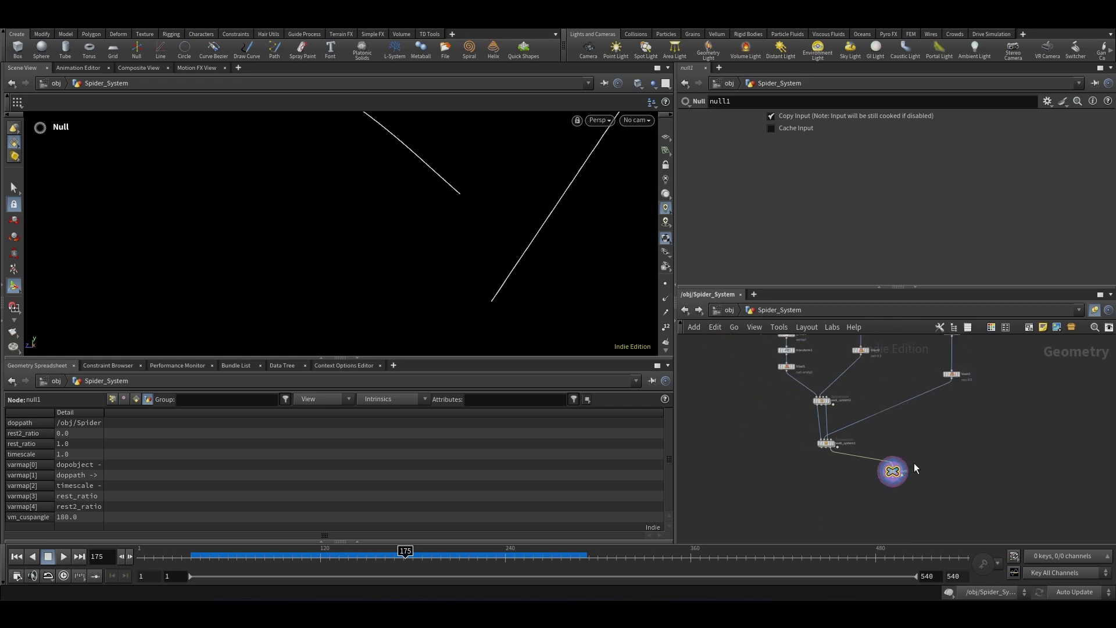
pyautogui.moveTo(837, 421); pyautogui.dragTo(869, 430, button='middle')
pyautogui.scroll(5, 869, 430)
pyautogui.click(14, 559)
pyautogui.scroll(4, 847, 469)
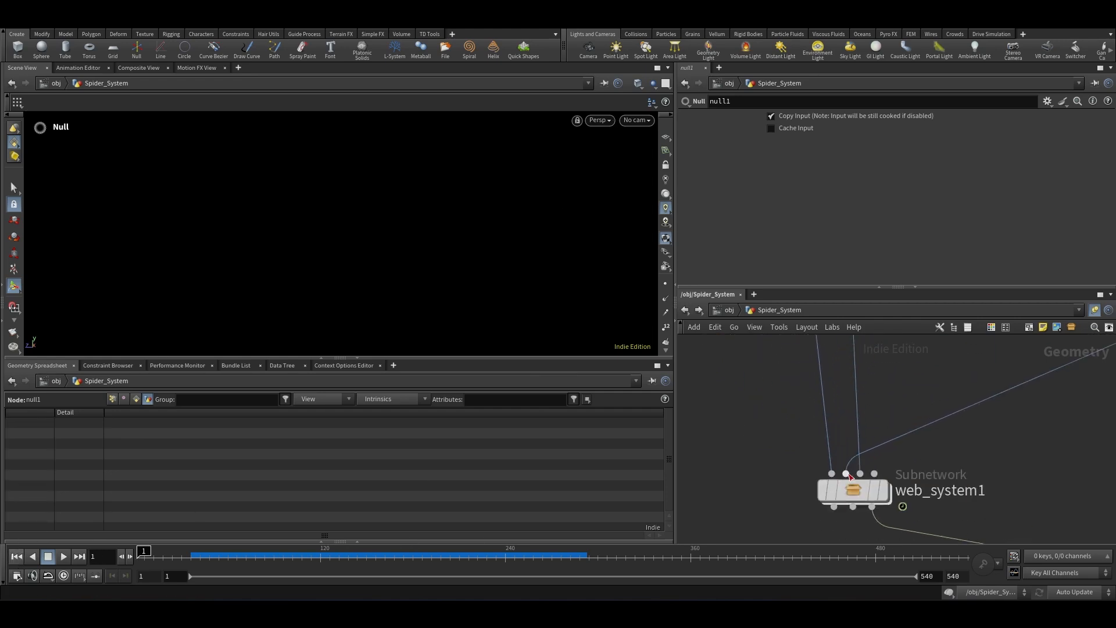
pyautogui.scroll(-4, 858, 460)
pyautogui.moveTo(962, 446)
pyautogui.mouseDown()
pyautogui.moveTo(806, 495)
pyautogui.moveTo(799, 486)
pyautogui.mouseUp()
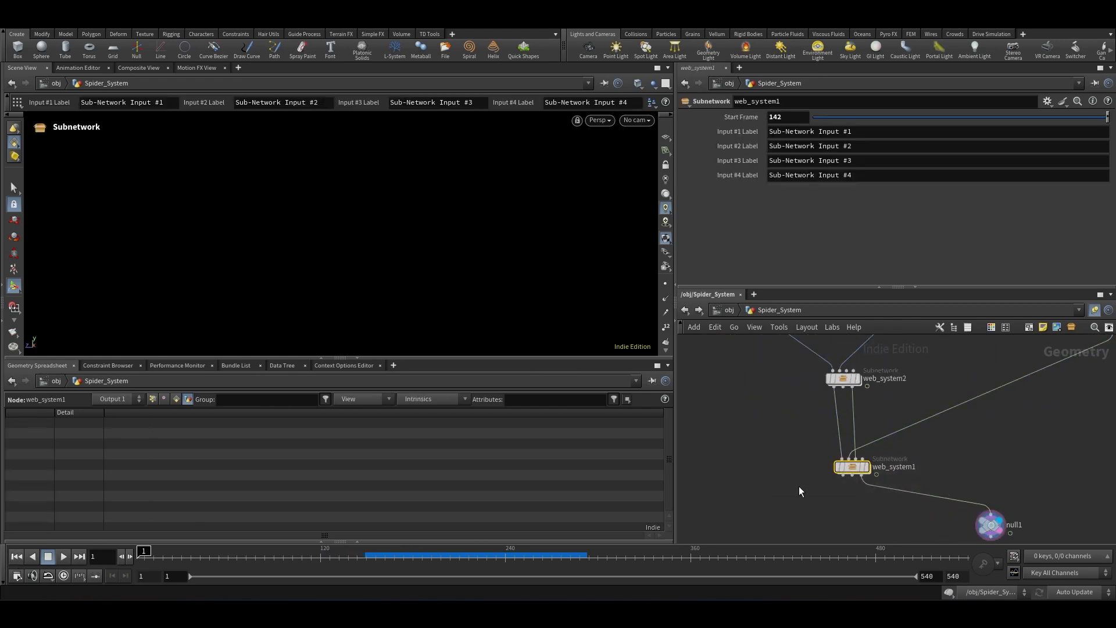
# Step: Inside web_system1, add a Null node wired from Sub-Network Input #1
pyautogui.doubleClick(854, 467)
pyautogui.scroll(-5, 841, 504)
pyautogui.scroll(6, 866, 430)
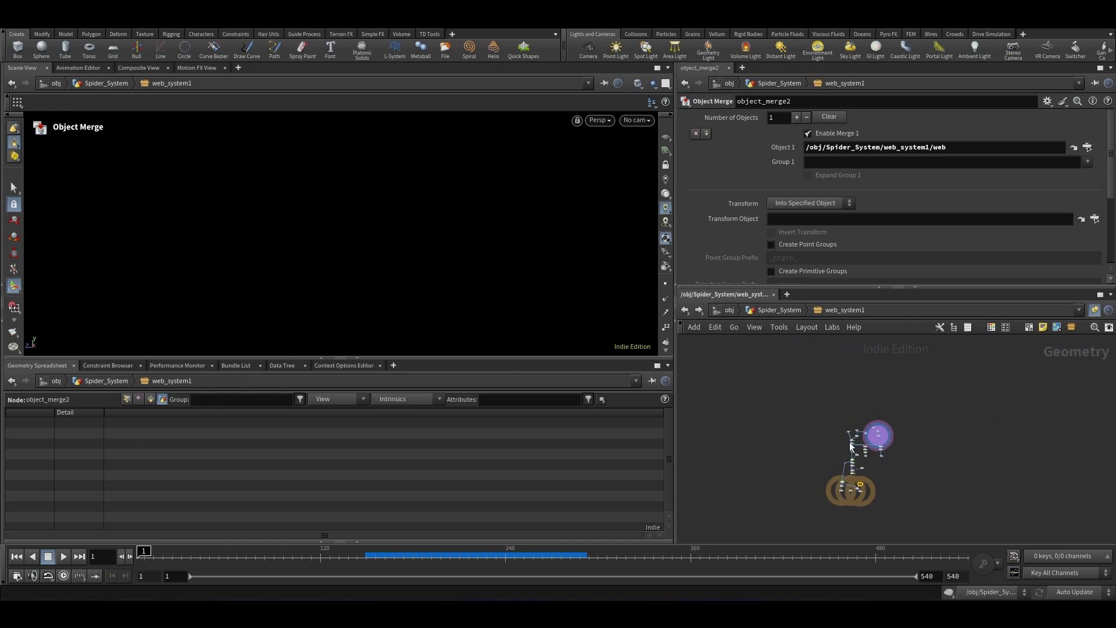
pyautogui.moveTo(833, 437); pyautogui.dragTo(746, 472)
pyautogui.write('nul')
pyautogui.press('Return')
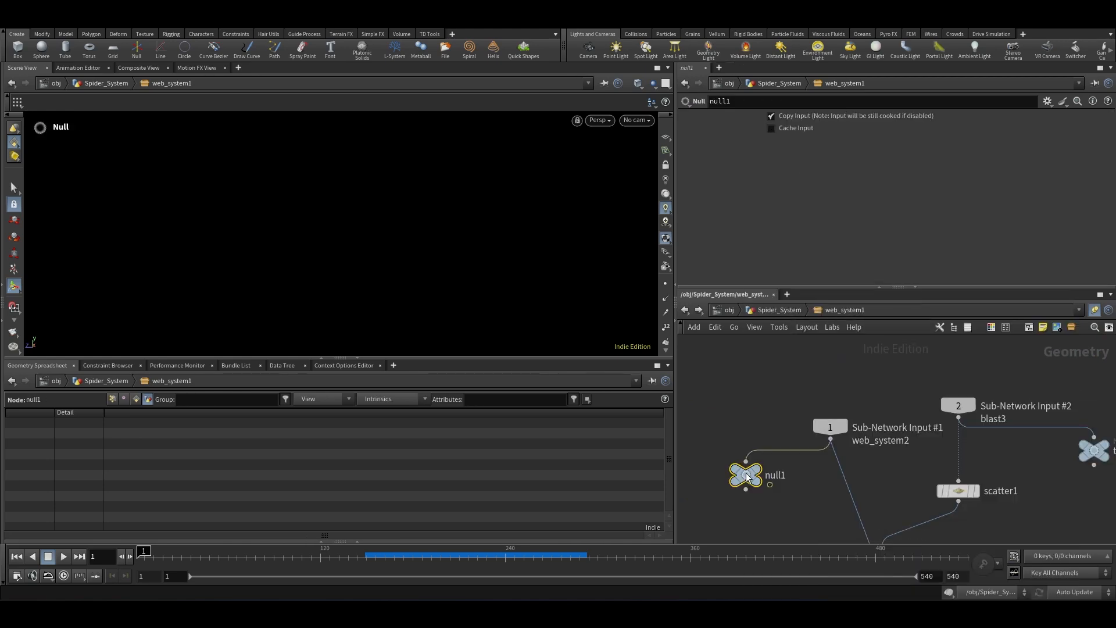
# Step: Rename the new Null to out_vel and copy the node
pyautogui.scroll(5, 746, 472)
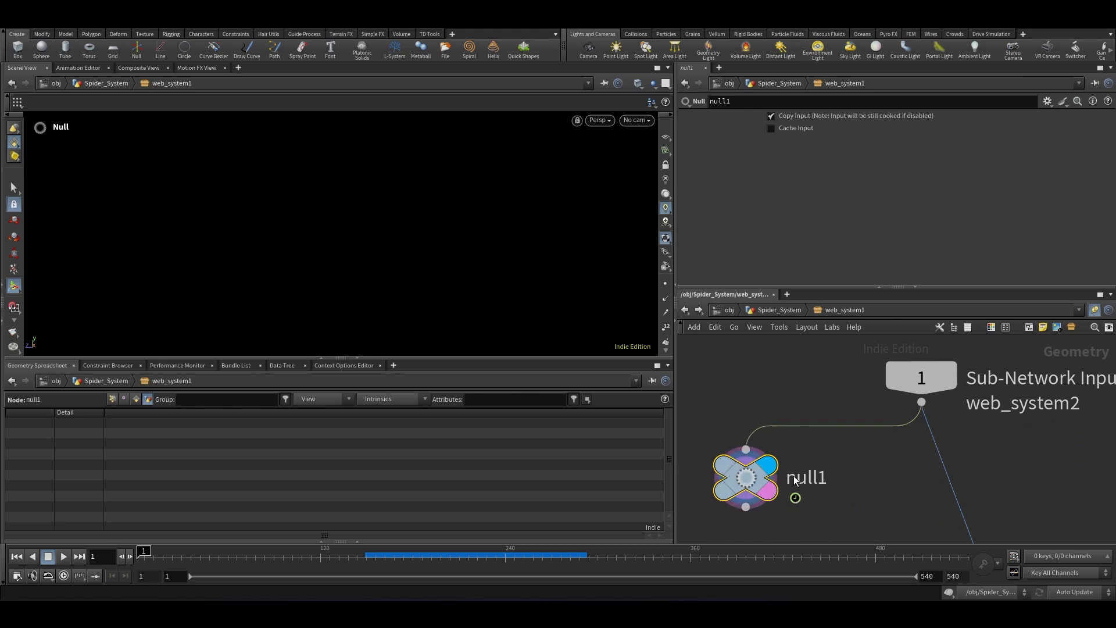
pyautogui.doubleClick(808, 478)
pyautogui.write('ou')
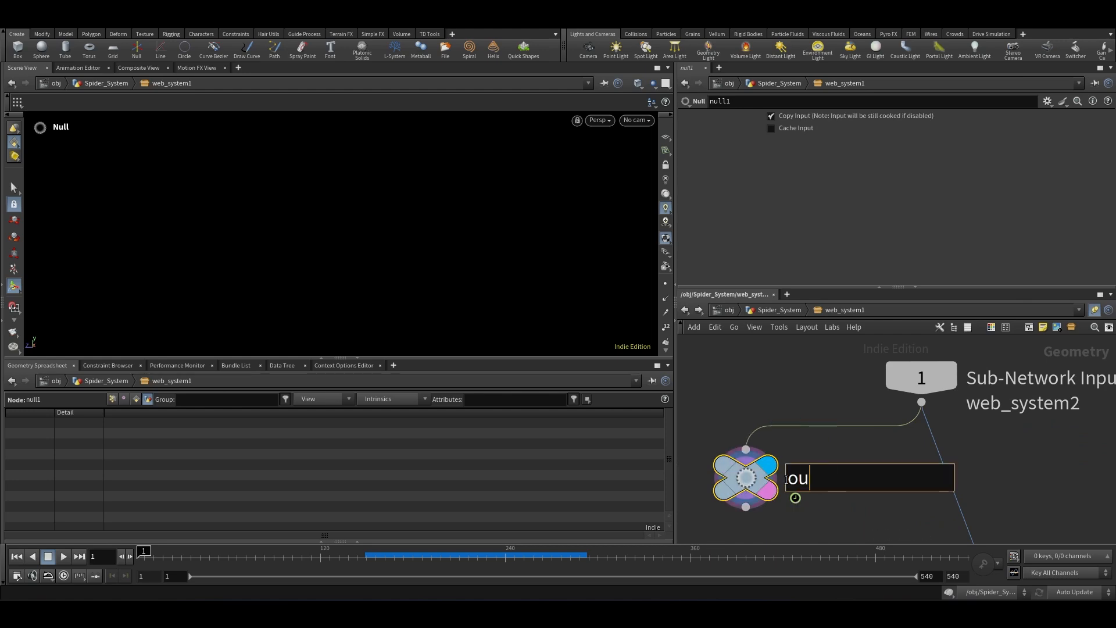
pyautogui.write('t_vel')
pyautogui.press('Return')
pyautogui.scroll(-3, 849, 419)
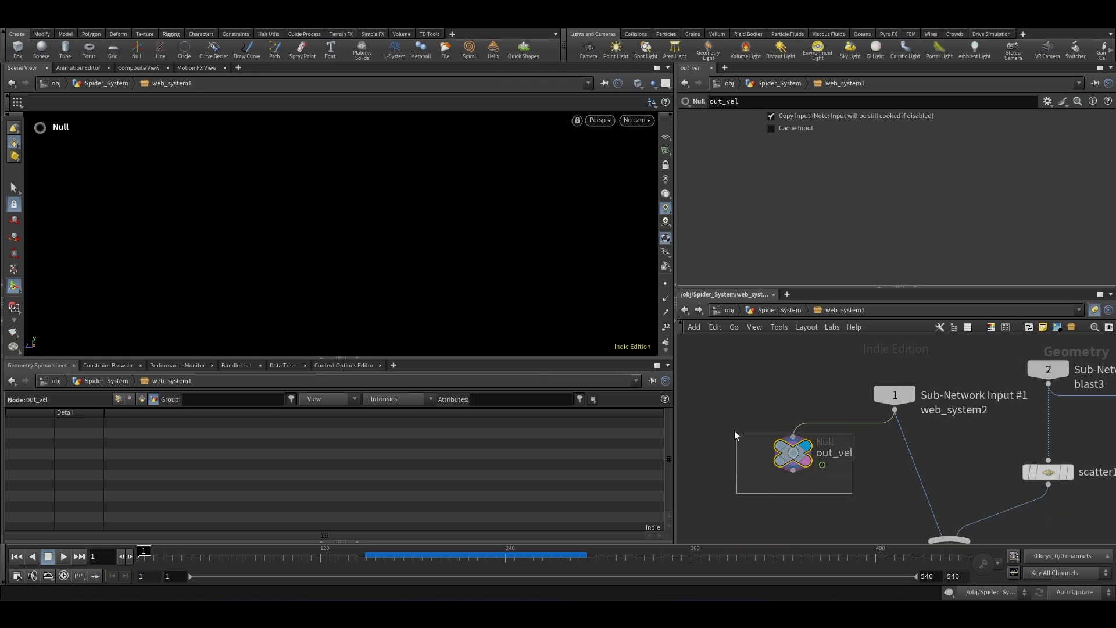
pyautogui.hotkey('ctrl', 'c')
# Step: Insert an Attribute Wrangle on the wire between vellumattach1 and vellumsolver1
pyautogui.scroll(-5, 804, 413)
pyautogui.scroll(6, 796, 494)
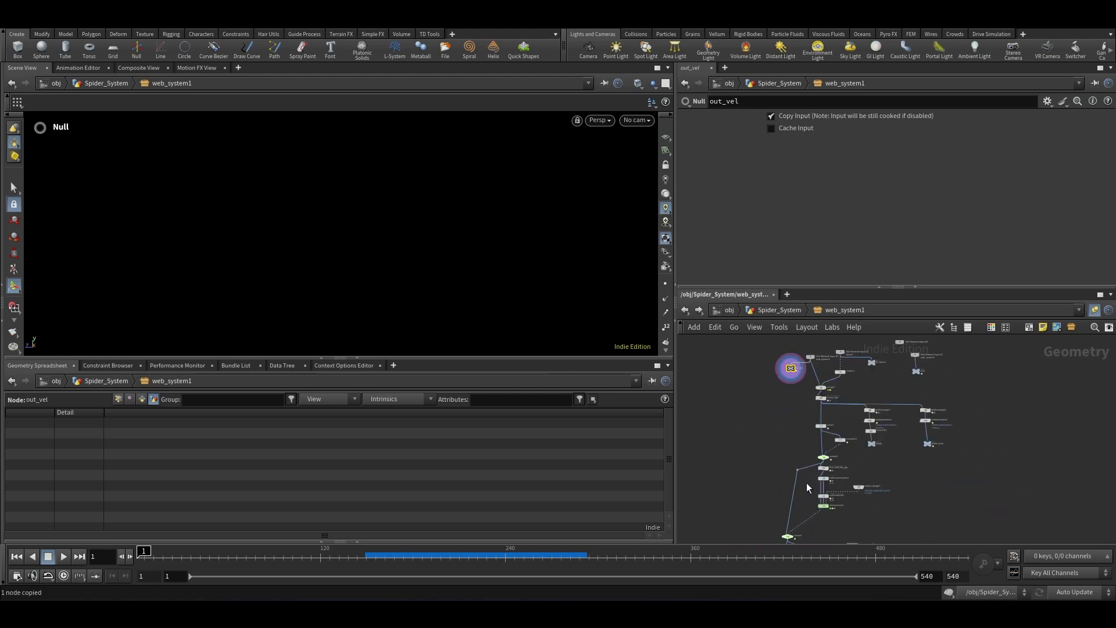
pyautogui.scroll(2, 869, 456)
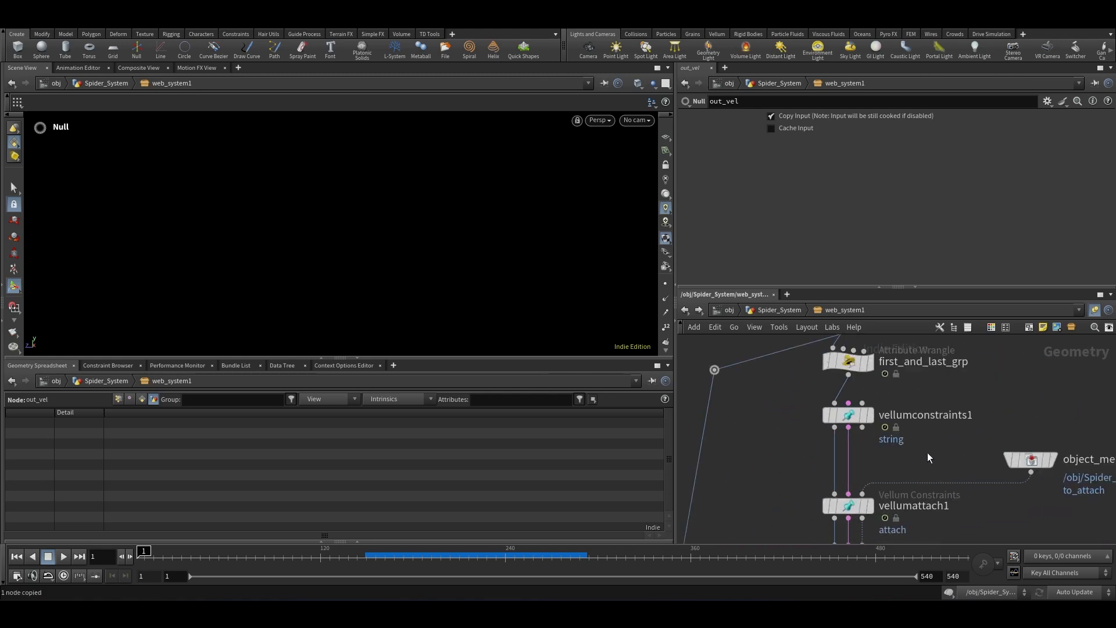
pyautogui.moveTo(747, 456); pyautogui.dragTo(864, 455, button='middle')
pyautogui.scroll(2, 864, 456)
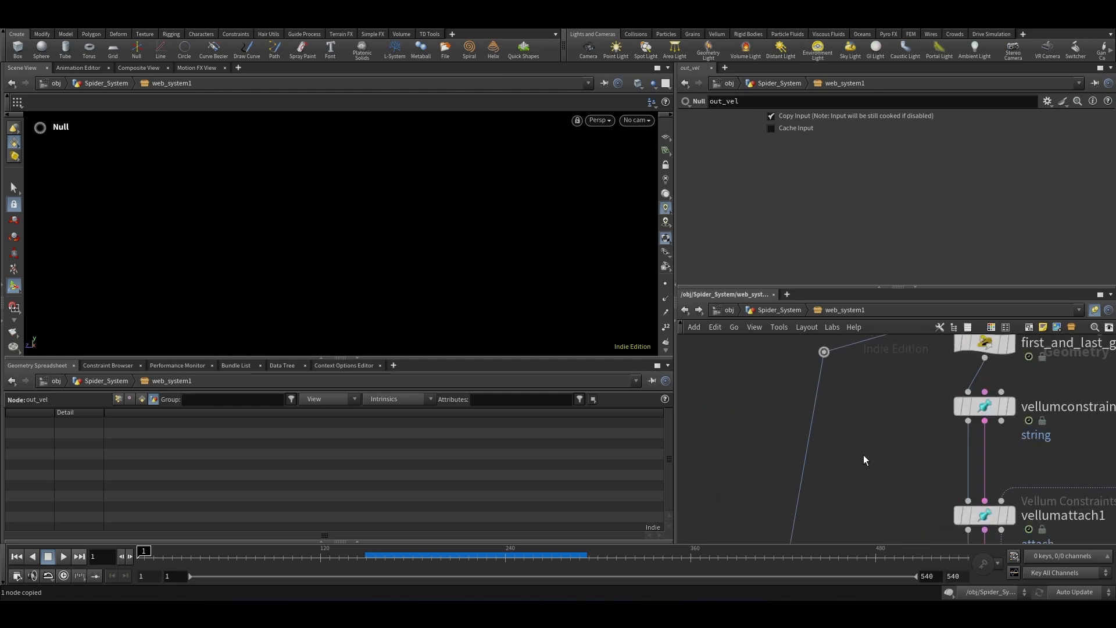
pyautogui.press('Tab')
pyautogui.write('at w')
pyautogui.press('Return')
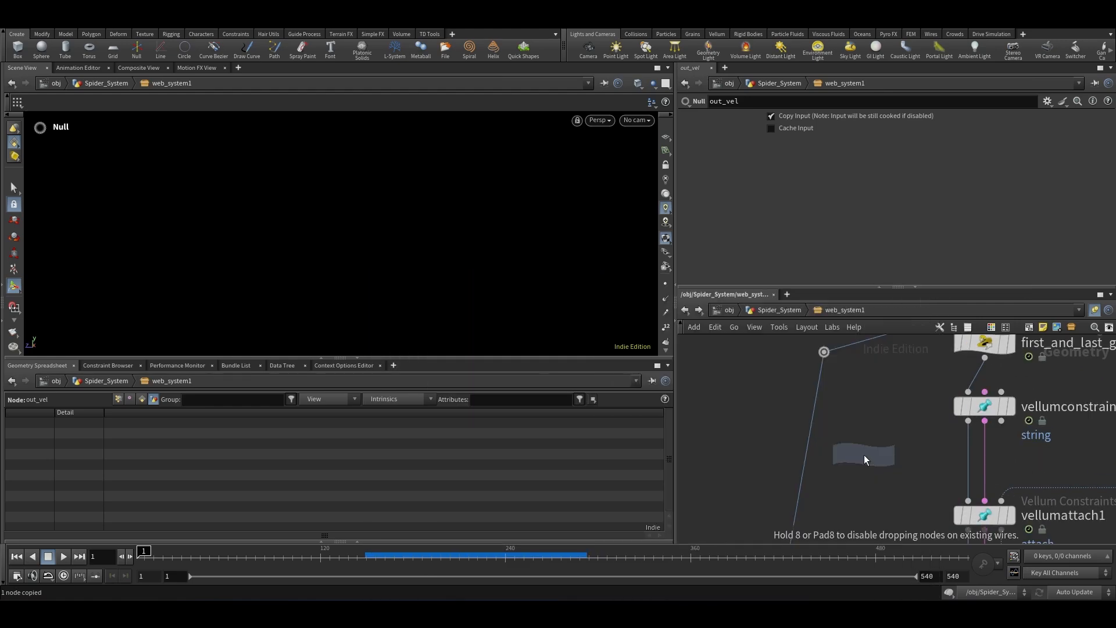
pyautogui.click(970, 466)
pyautogui.scroll(-4, 879, 430)
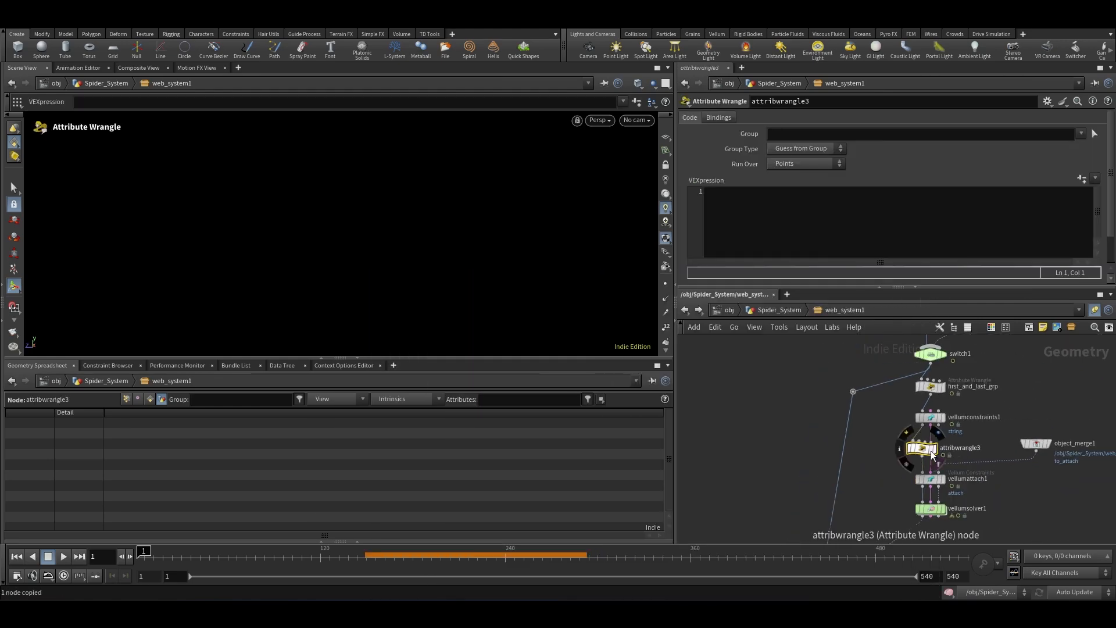
pyautogui.scroll(1, 927, 449)
pyautogui.moveTo(931, 453); pyautogui.dragTo(852, 469)
pyautogui.scroll(3, 890, 448)
pyautogui.scroll(-3, 953, 448)
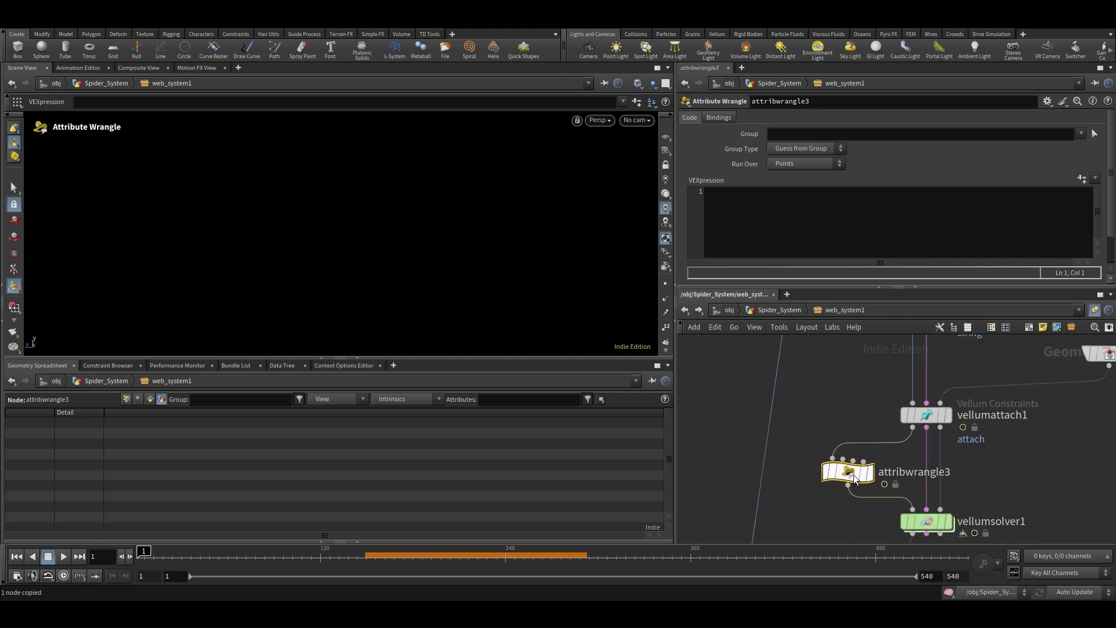
# Step: Add an Object Merge node and paste the out_vel path /obj/Spider_System/web_system1/out_vel into Object 1
pyautogui.scroll(-4, 872, 431)
pyautogui.press('Tab')
pyautogui.write('obj')
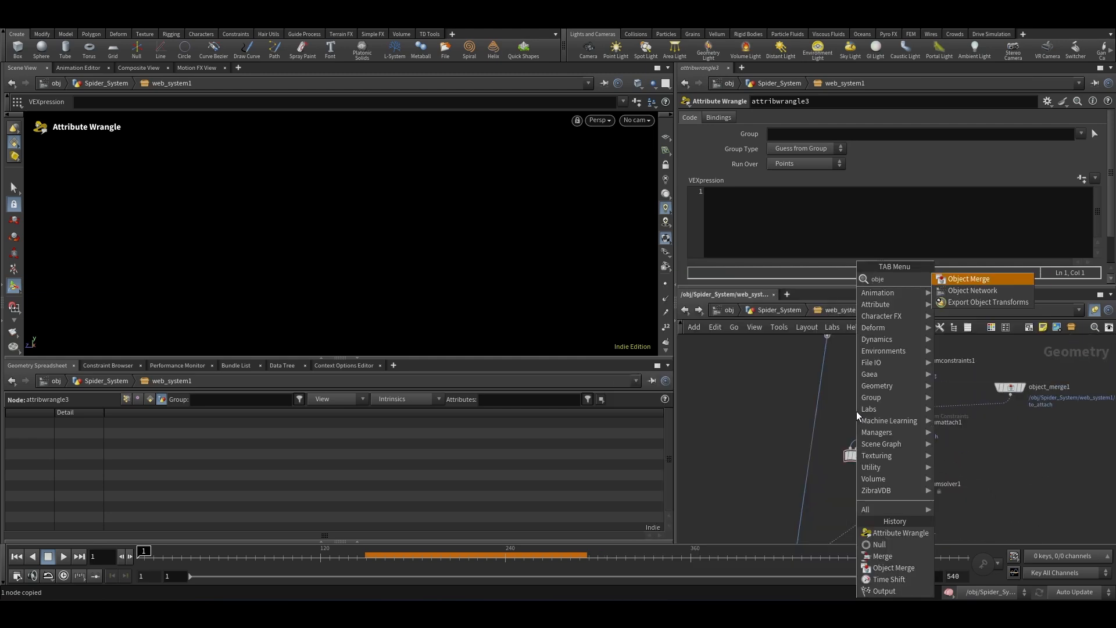
pyautogui.press('Return')
pyautogui.click(857, 401)
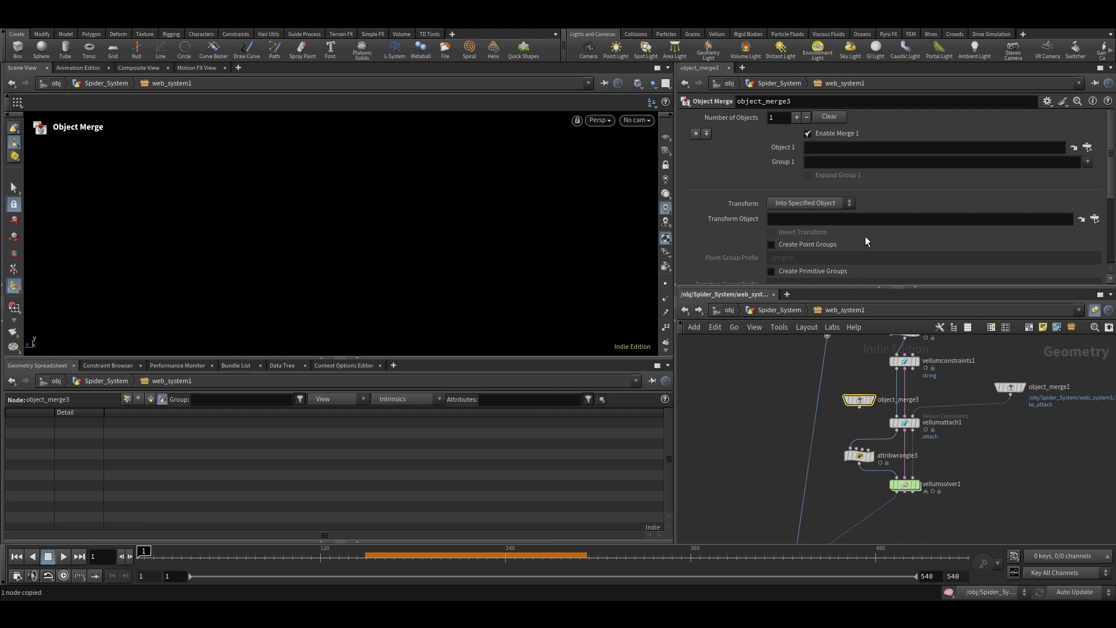
pyautogui.click(850, 147)
pyautogui.hotkey('ctrl', 'v')
# Step: Wire object_merge3 into attribwrangle3's second input and select the wrangle
pyautogui.scroll(2, 862, 417)
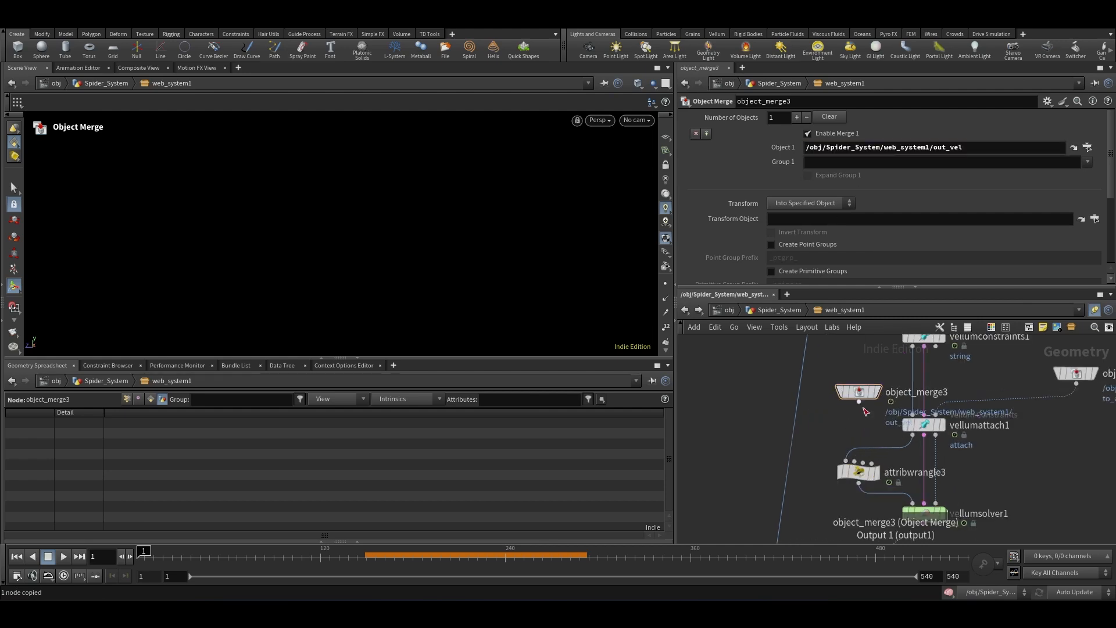
pyautogui.click(859, 401)
pyautogui.click(854, 462)
pyautogui.click(859, 472)
# Step: Write the VEX line v@v=point(1, "P",0); in attribwrangle3
pyautogui.click(711, 189)
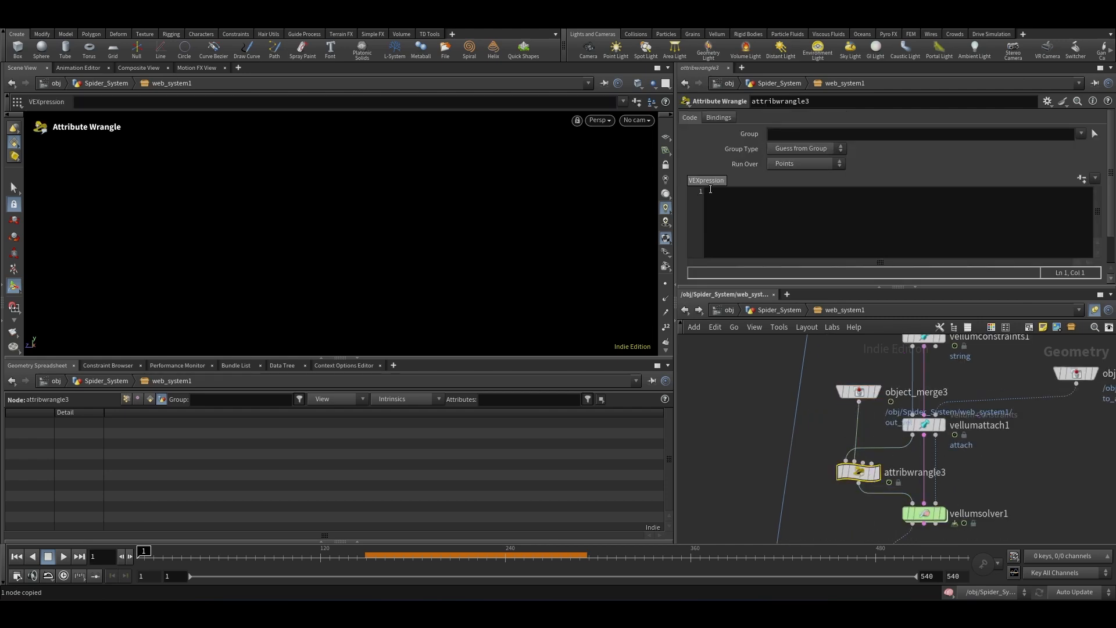
pyautogui.write('v@v=')
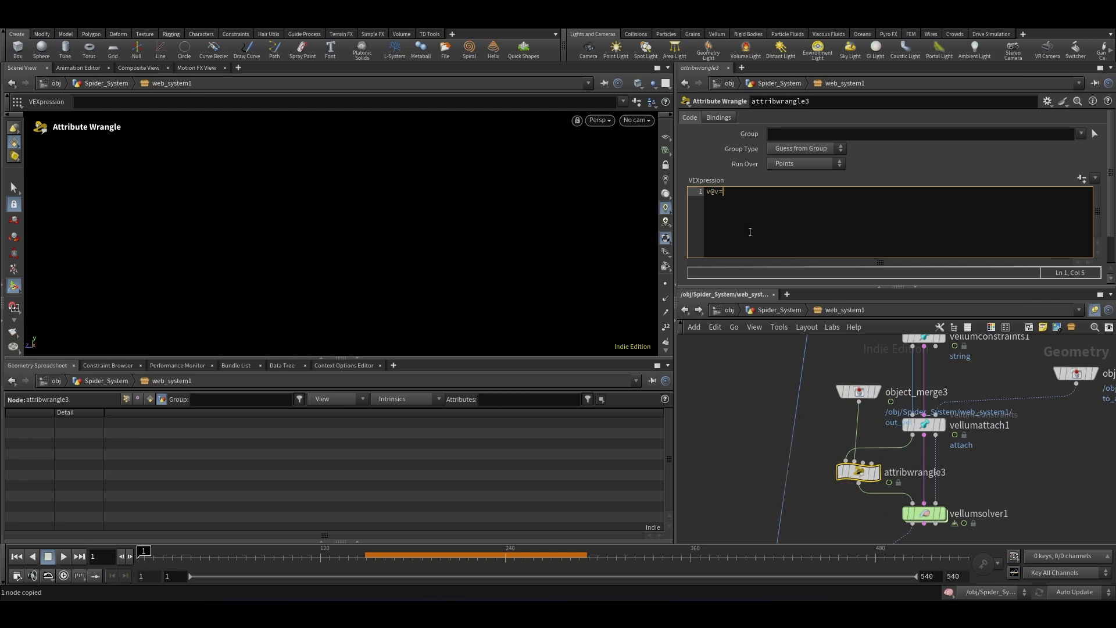
pyautogui.write('point(1, "P",0);')
pyautogui.click(725, 448)
pyautogui.scroll(2, 759, 465)
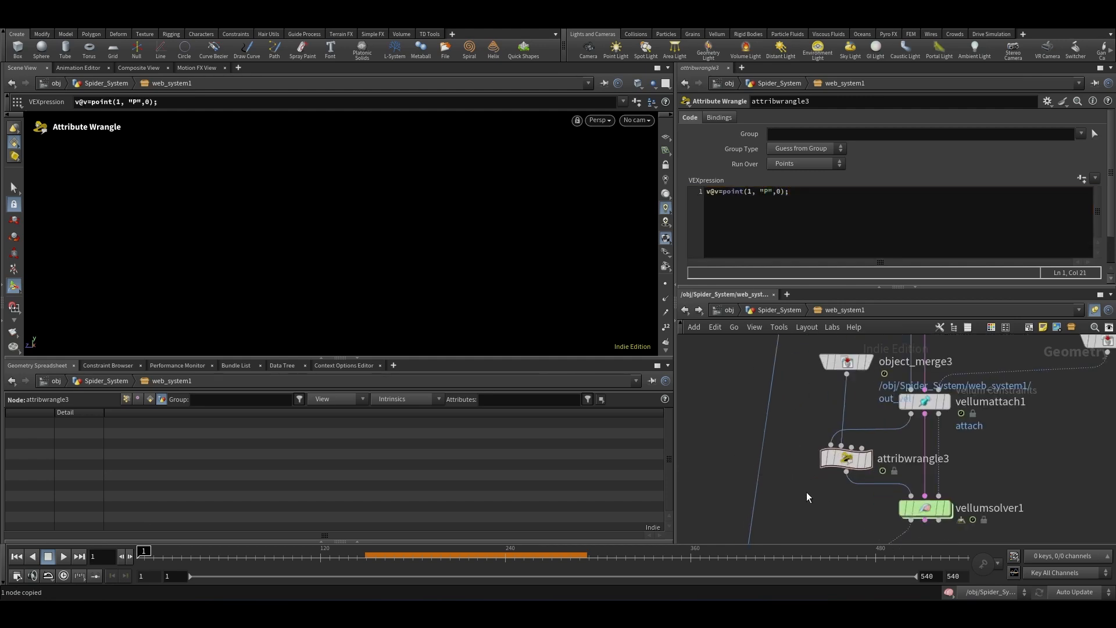
# Step: Set attribwrangle3's Group to the zero group
pyautogui.moveTo(806, 492); pyautogui.dragTo(891, 441)
pyautogui.click(779, 493)
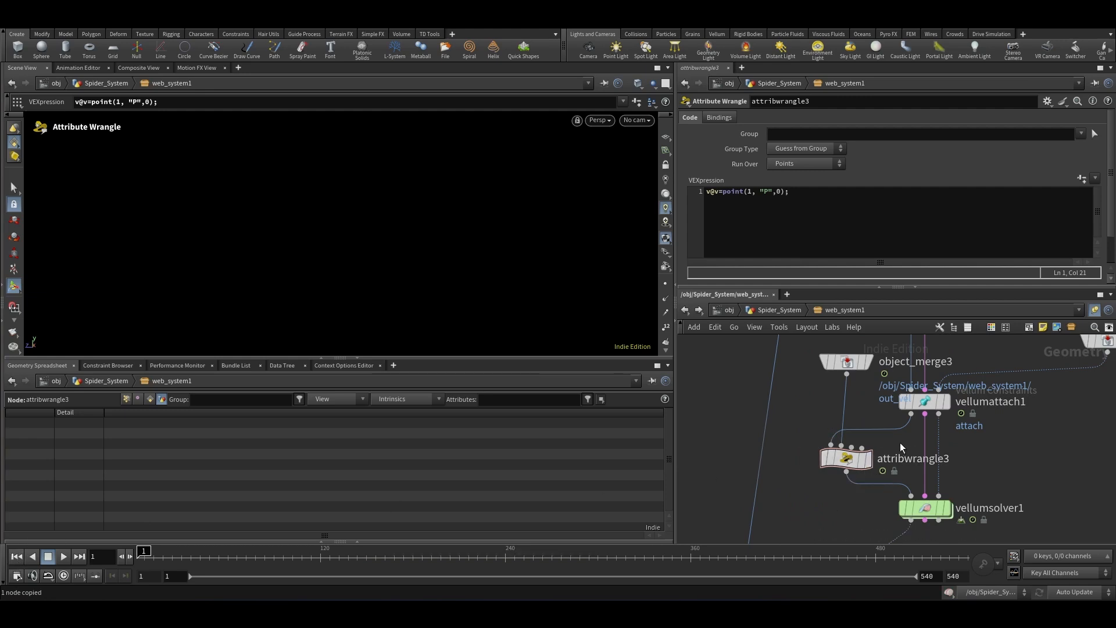
pyautogui.moveTo(842, 469)
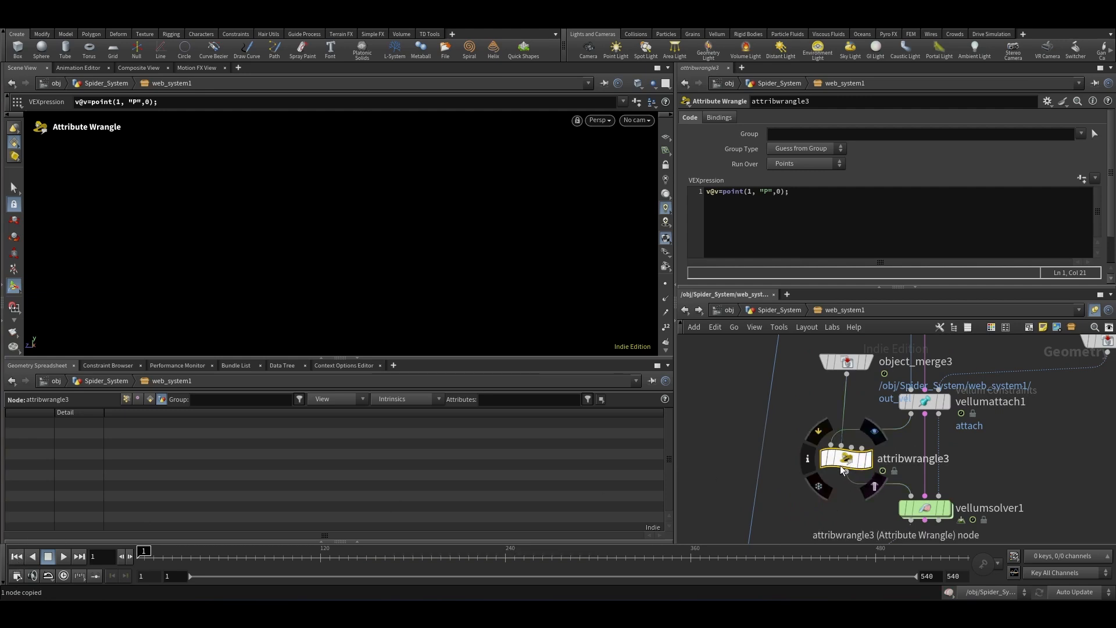
pyautogui.scroll(-2, 809, 441)
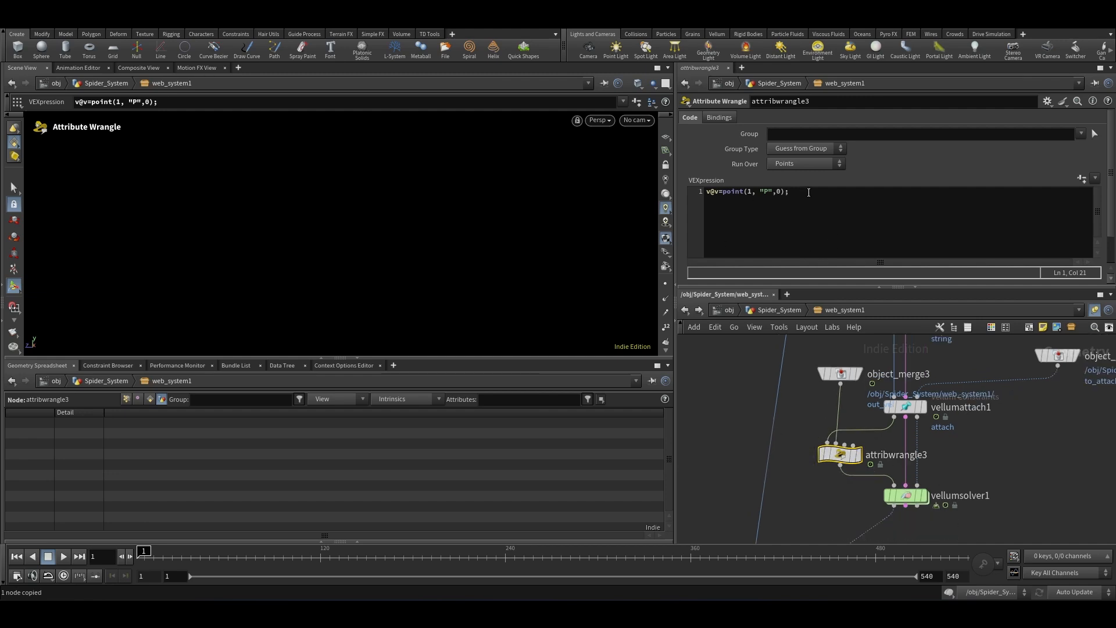
pyautogui.click(1080, 133)
pyautogui.click(1088, 189)
# Step: Add a second VEX line f@mass*20; to attribwrangle3
pyautogui.click(816, 199)
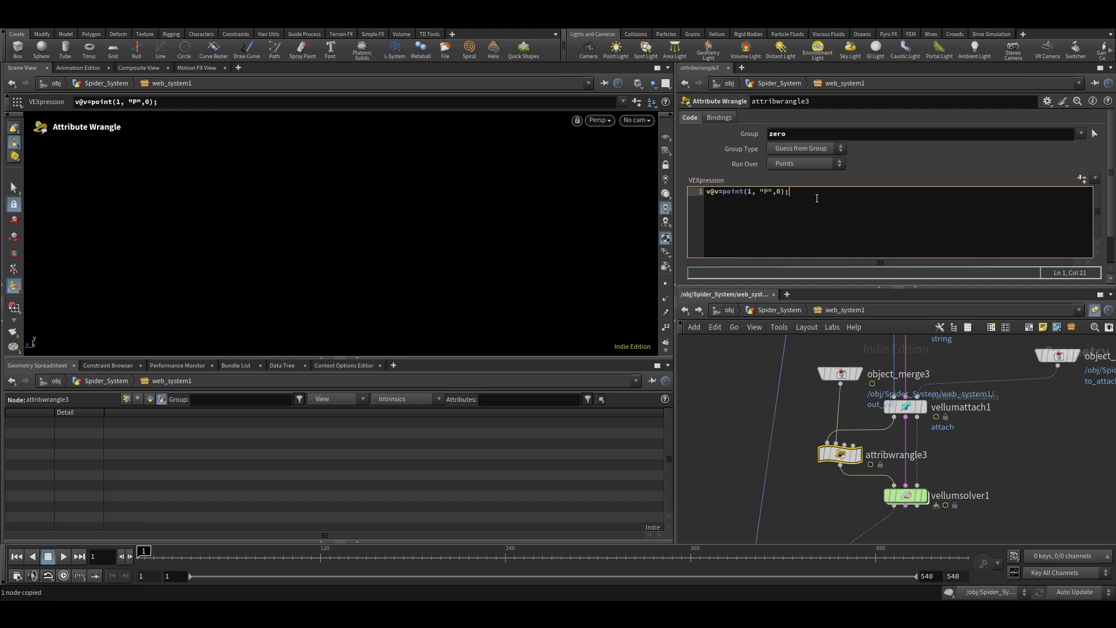
pyautogui.press('Return')
pyautogui.write('f@mass*20;')
# Step: Inside vellumsolver1's forces network, add a Geometry Wrangle and wire it into the FORCE output
pyautogui.click(794, 490)
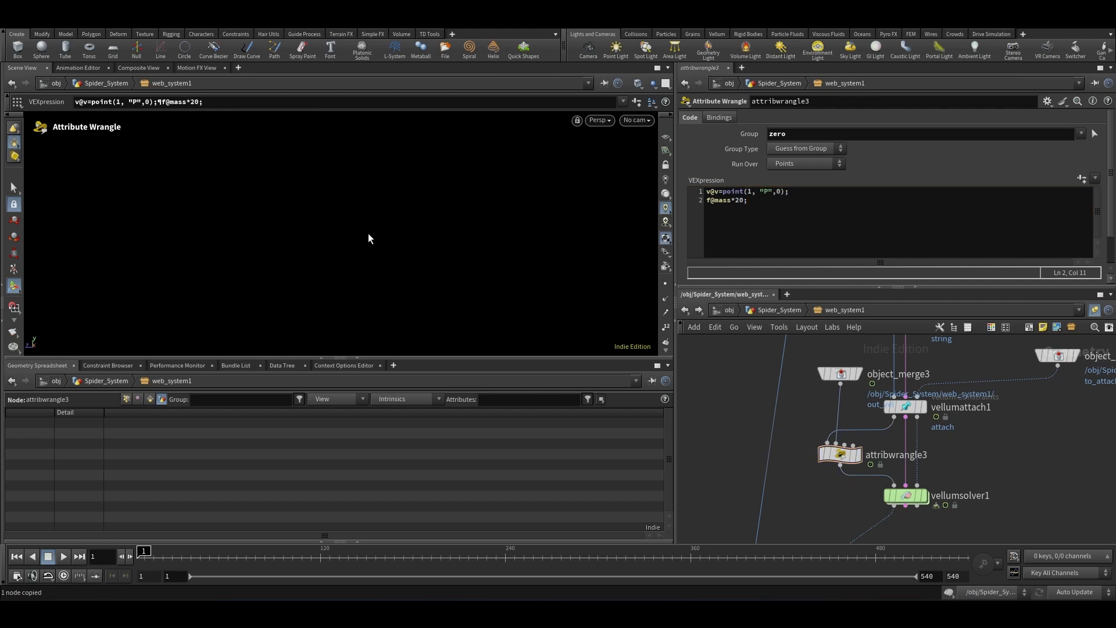
pyautogui.scroll(-1, 820, 430)
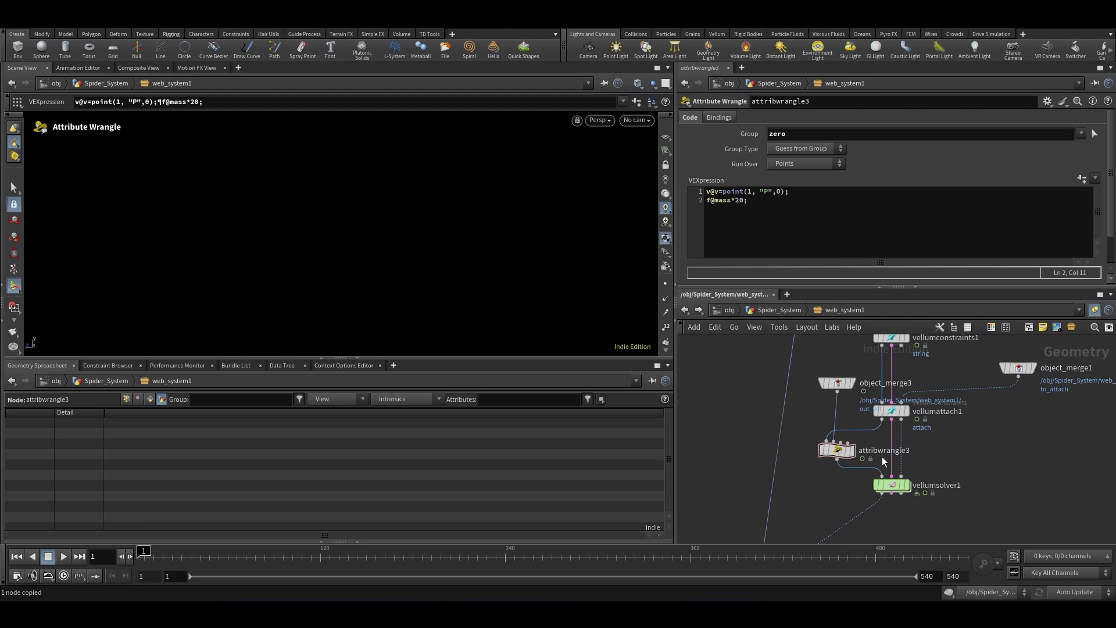
pyautogui.doubleClick(891, 490)
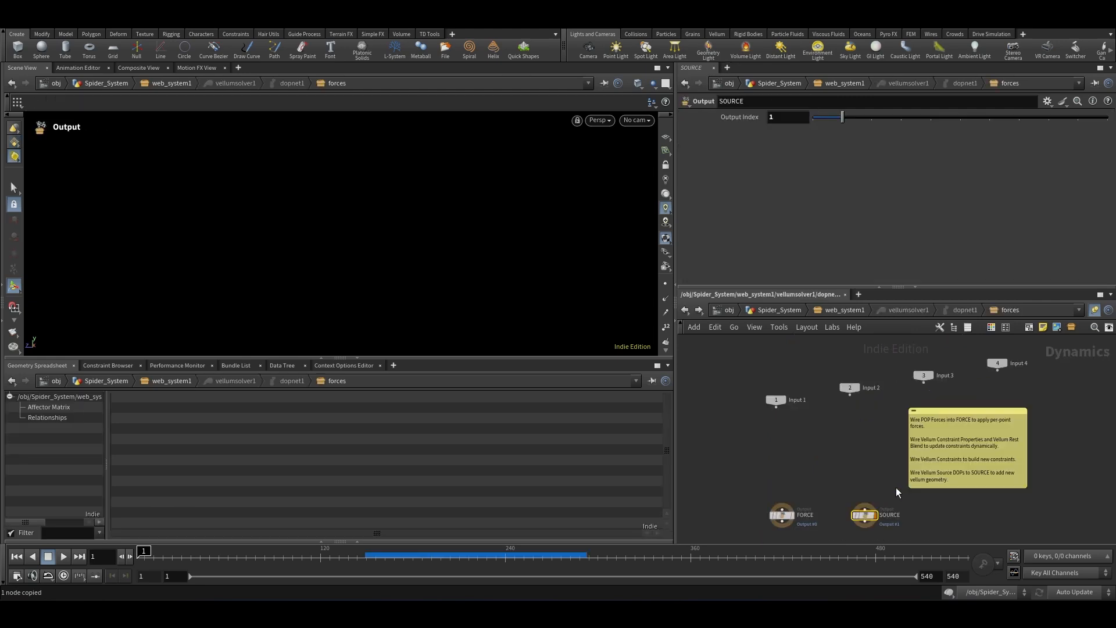
pyautogui.scroll(3, 810, 446)
pyautogui.press('Tab')
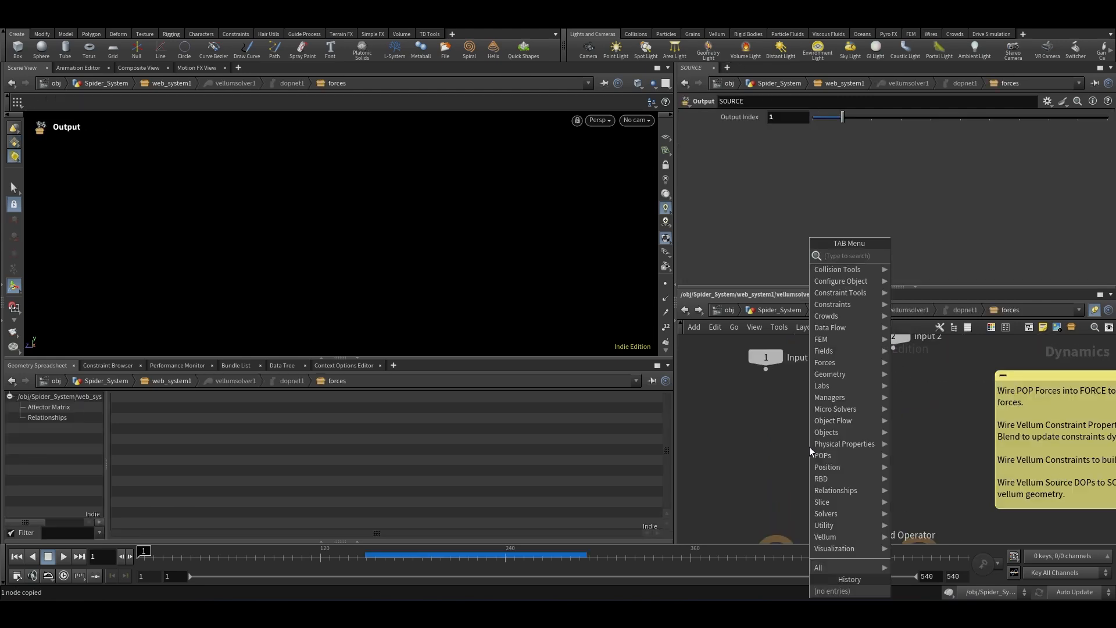
pyautogui.write('wra')
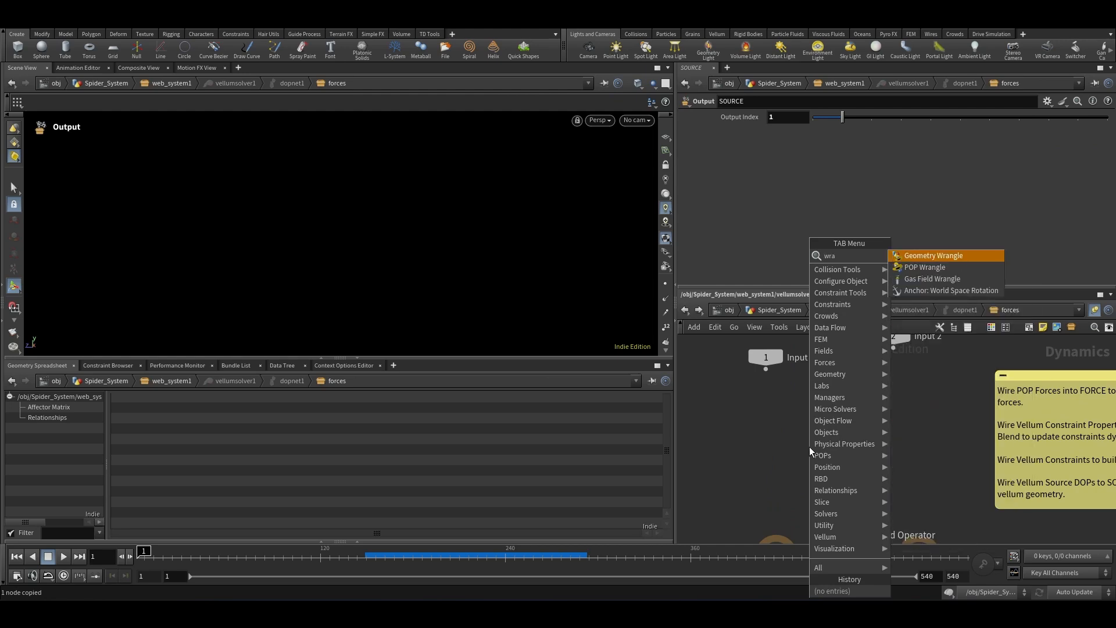
pyautogui.press('Return')
pyautogui.scroll(-3, 809, 446)
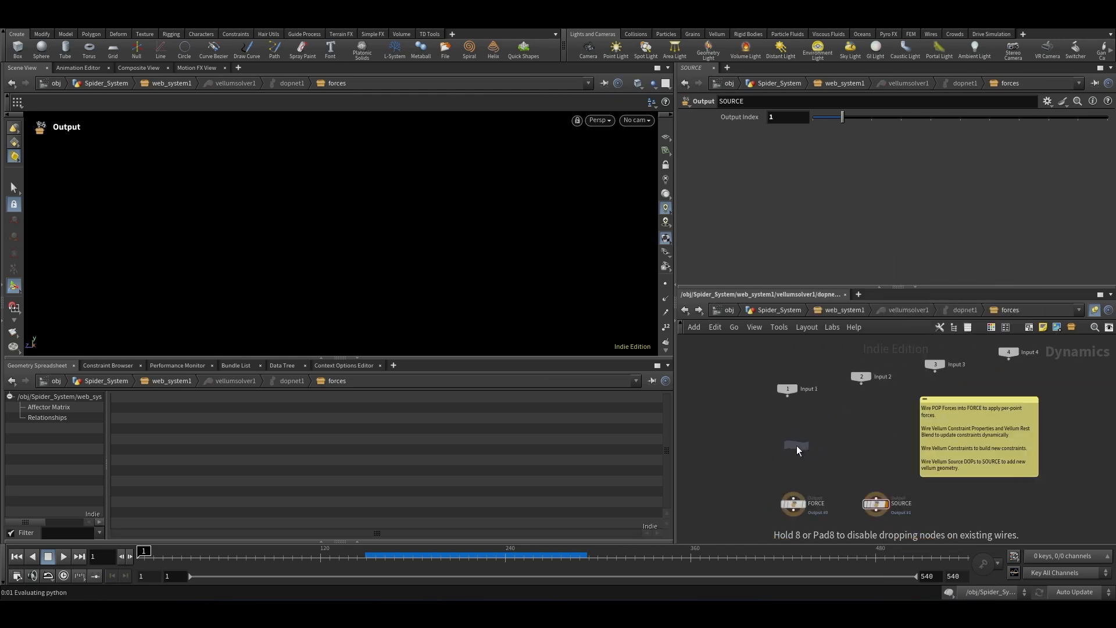
pyautogui.scroll(3, 797, 445)
pyautogui.click(790, 411)
pyautogui.click(791, 424)
pyautogui.scroll(-3, 795, 429)
pyautogui.click(795, 479)
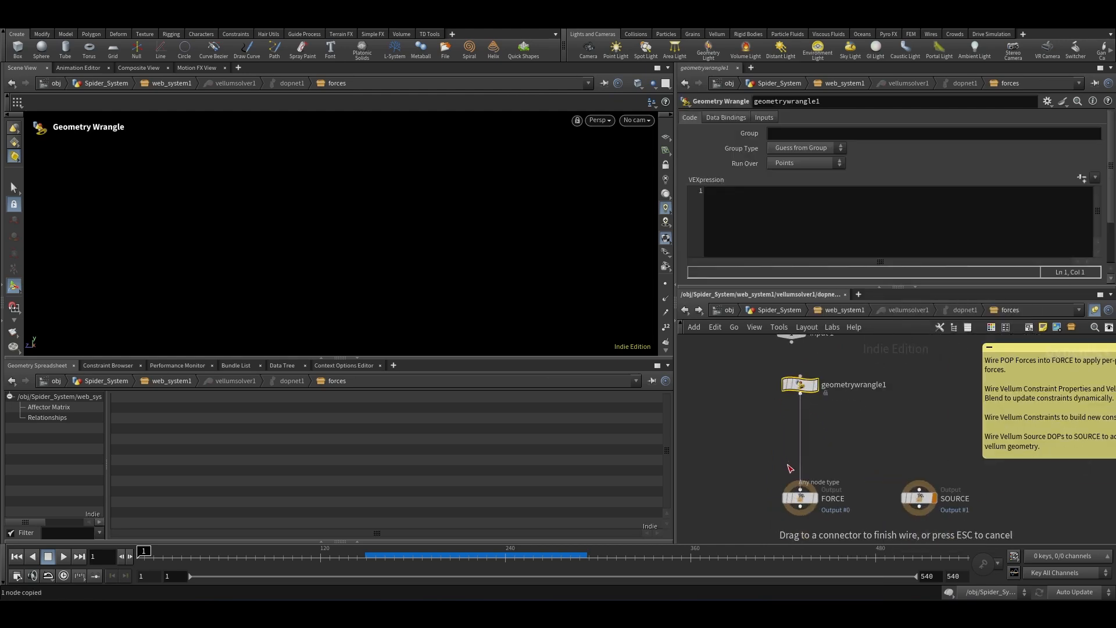
# Step: Return to the web_system1 network and select the out_vel node
pyautogui.scroll(2, 796, 395)
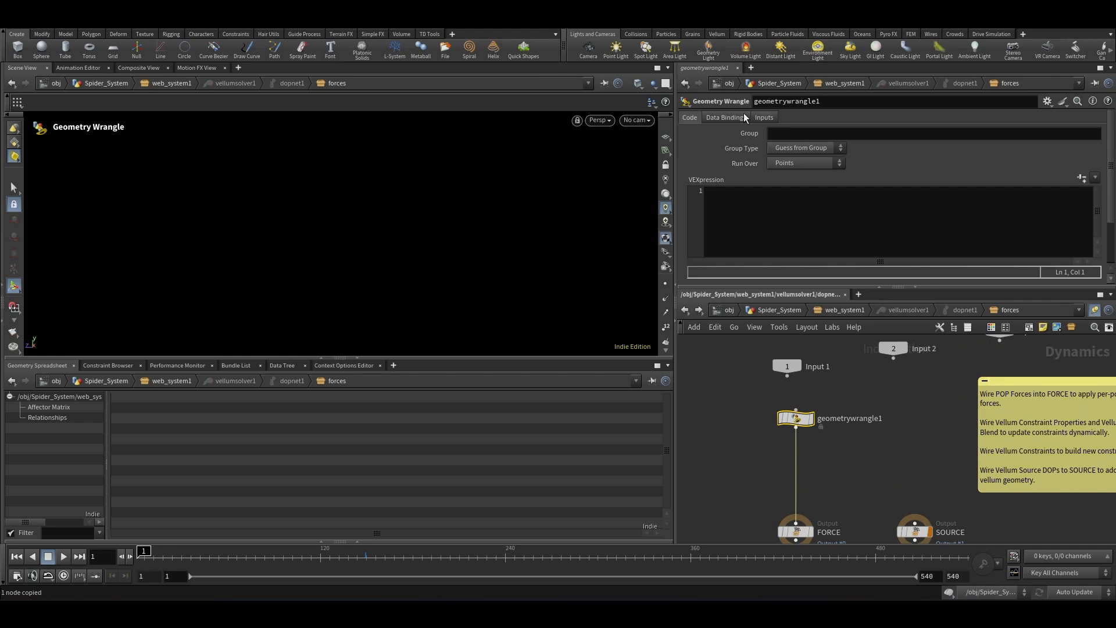
pyautogui.click(845, 310)
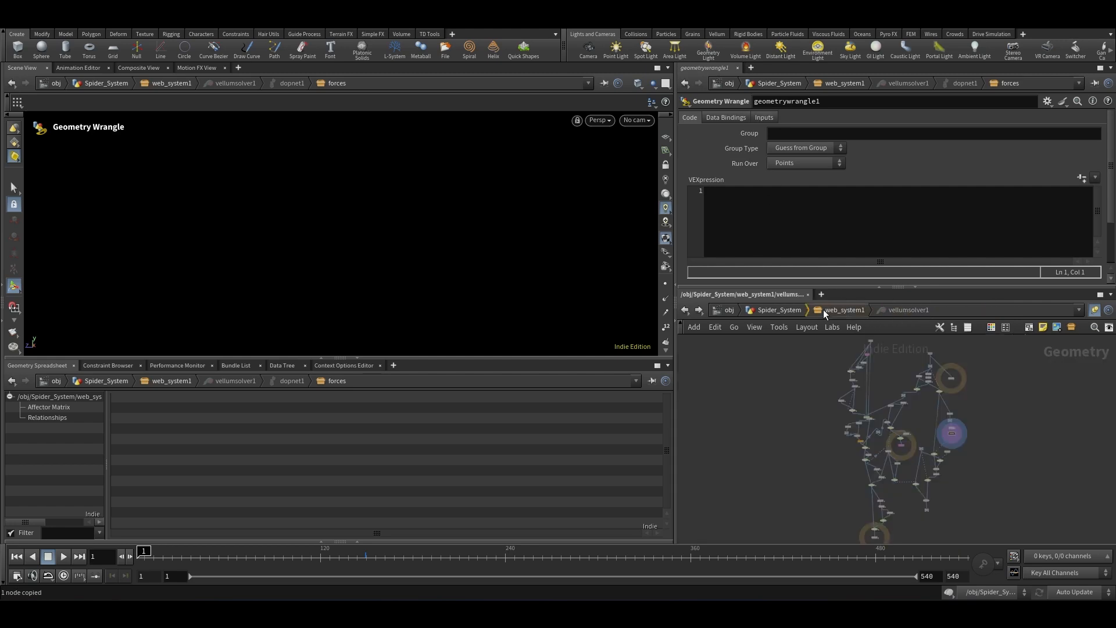
pyautogui.scroll(3, 850, 353)
pyautogui.click(835, 410)
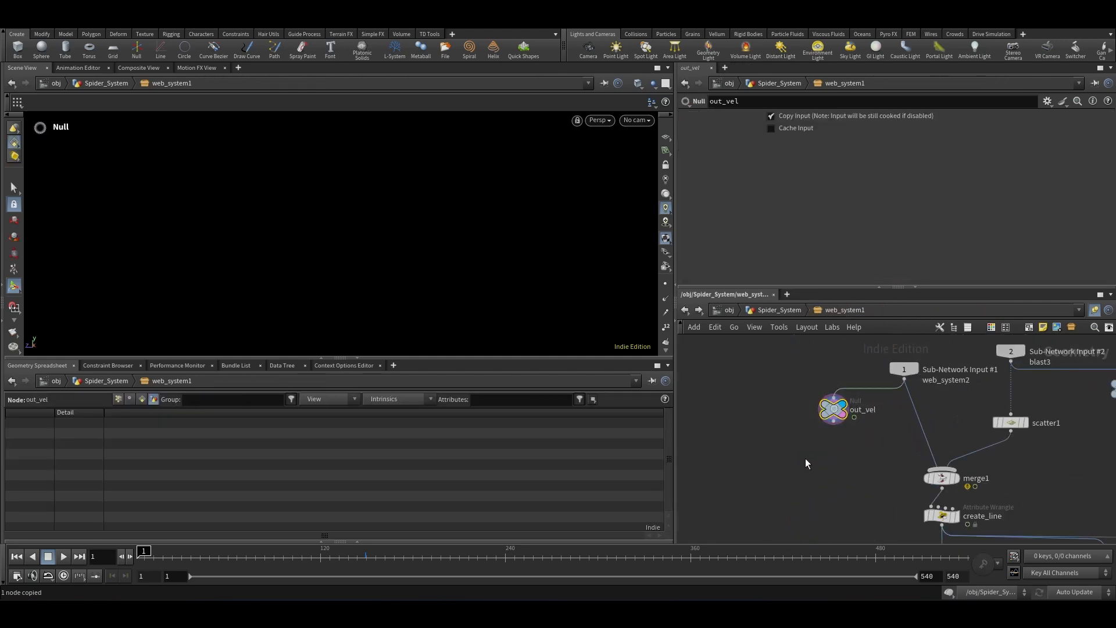
pyautogui.scroll(-2, 826, 430)
pyautogui.scroll(5, 858, 455)
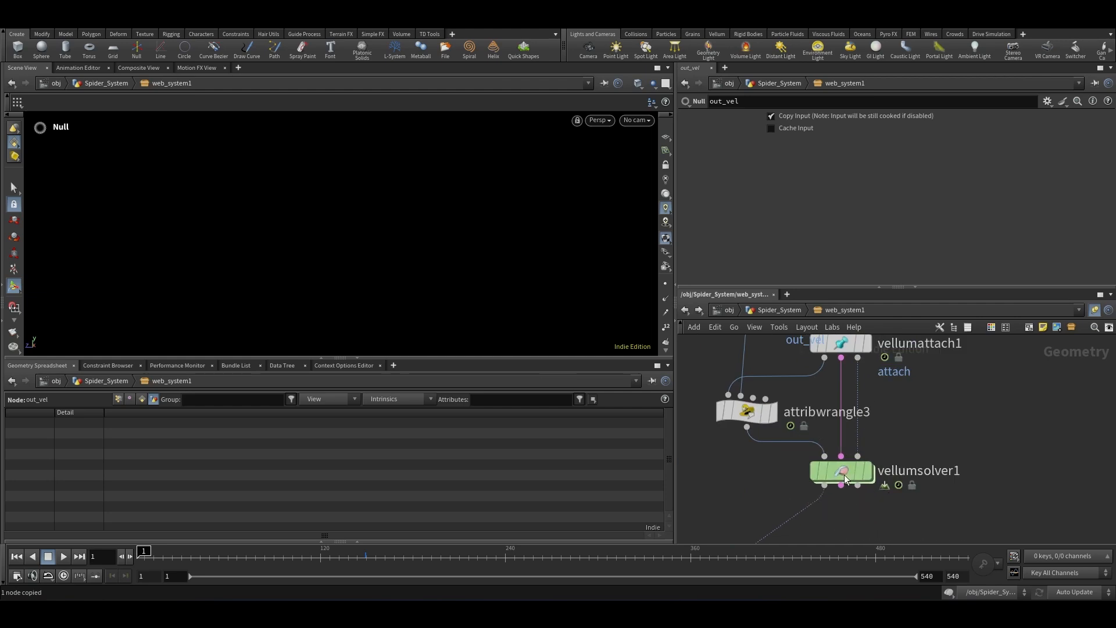
# Step: Inside vellumsolver1's forces network, set the Geometry Wrangle's Input 2 and Input 3 to SOP with path /obj/Spider_System/web_system1/out_vel
pyautogui.doubleClick(845, 475)
pyautogui.scroll(2, 846, 445)
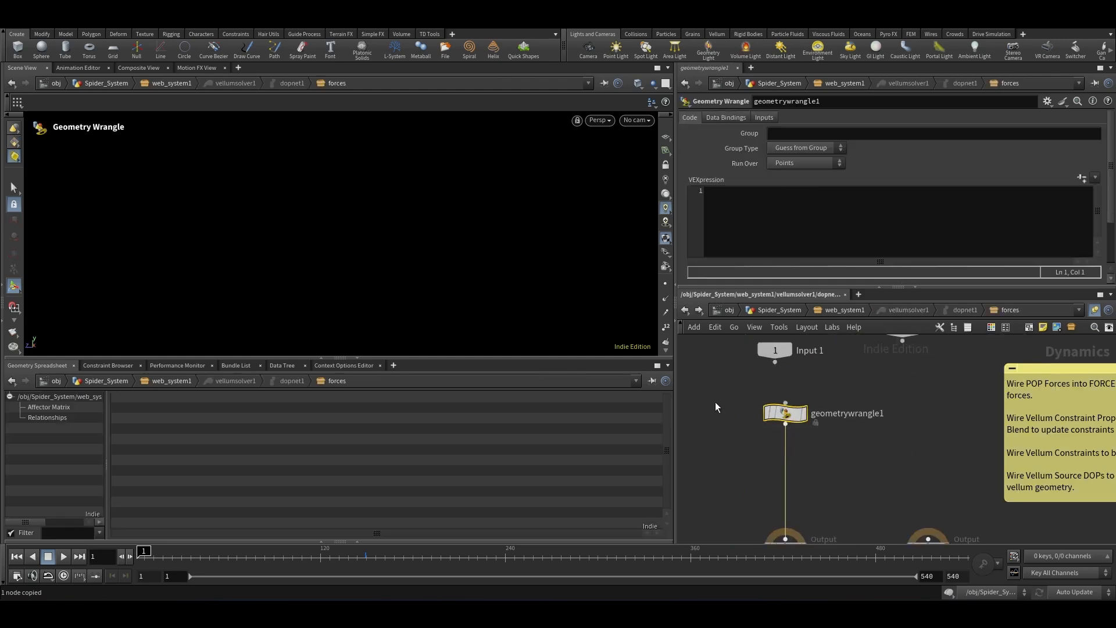
pyautogui.click(764, 117)
pyautogui.click(794, 148)
pyautogui.click(816, 148)
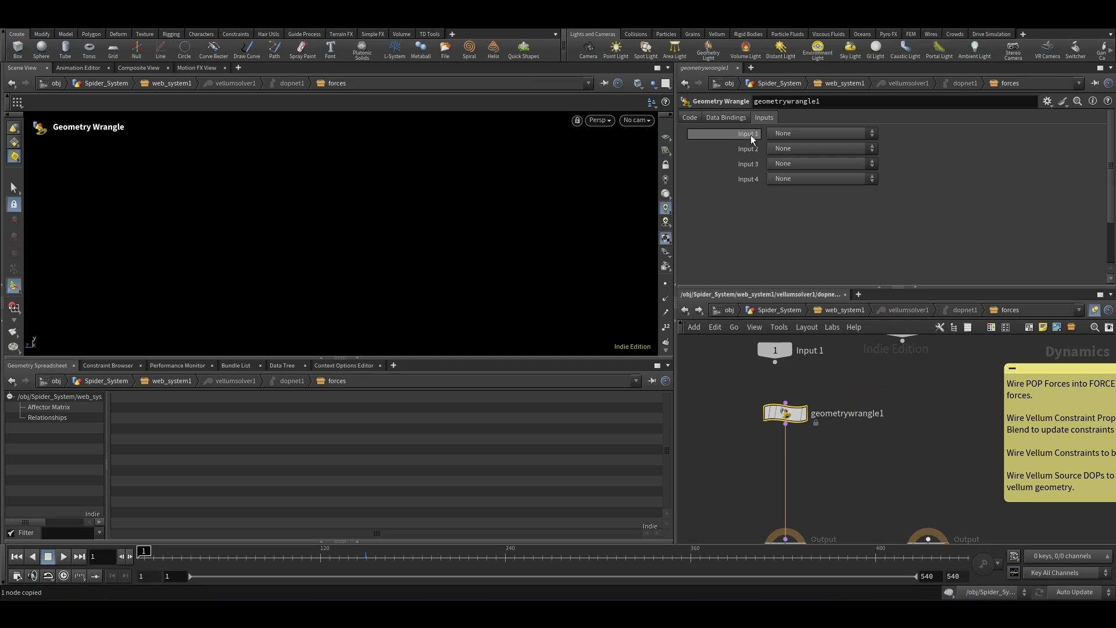
pyautogui.click(815, 148)
pyautogui.click(800, 172)
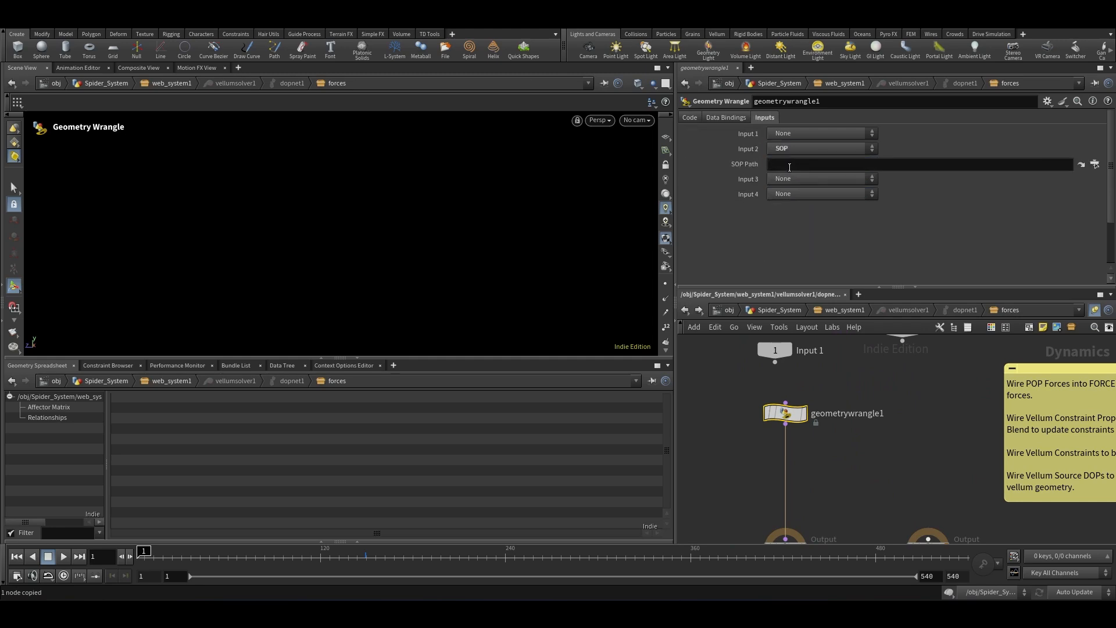
pyautogui.click(789, 164)
pyautogui.write('/obj/Spider_System/web_system1/out_vel')
pyautogui.click(789, 179)
pyautogui.click(790, 198)
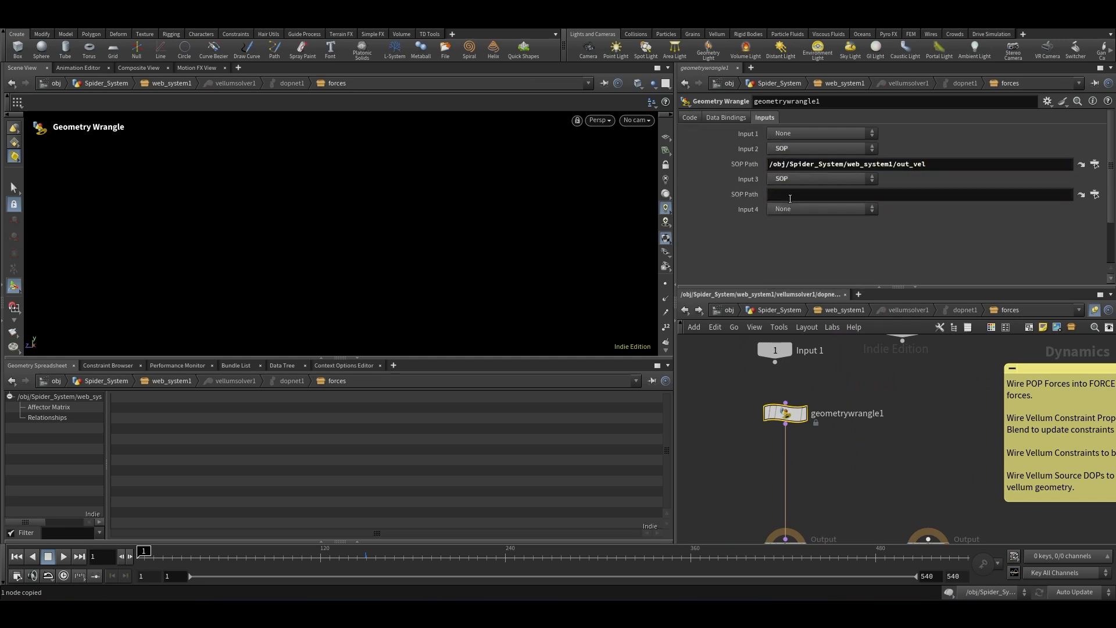
pyautogui.click(797, 191)
pyautogui.hotkey('ctrl', 'v')
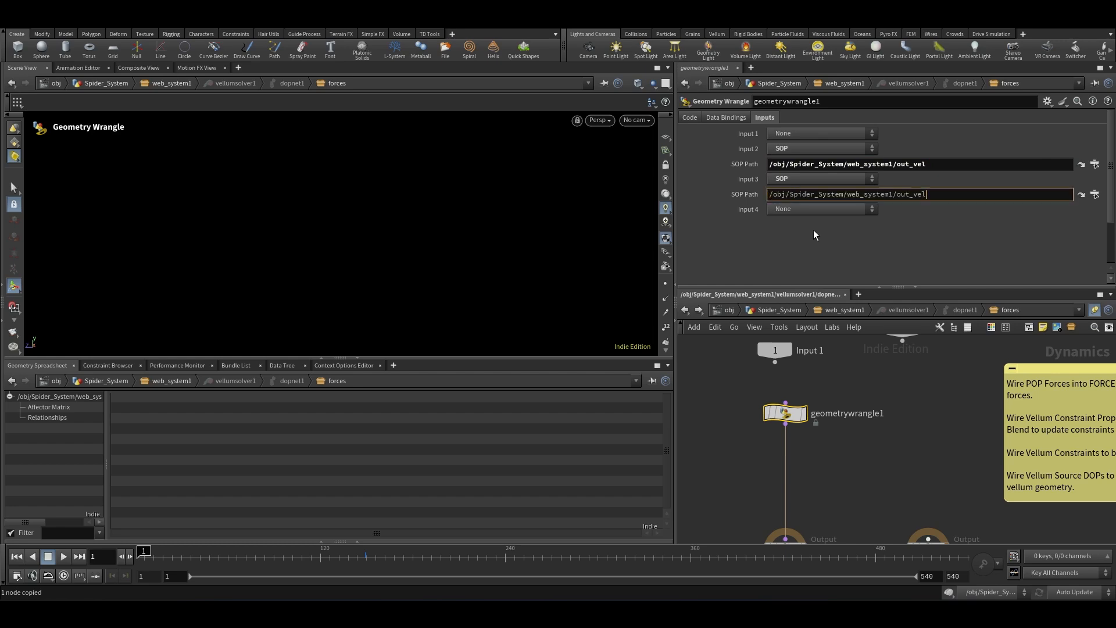
# Step: Write the VEX line v@v=point(2, "v",0); in the Geometry Wrangle
pyautogui.click(690, 117)
pyautogui.click(785, 205)
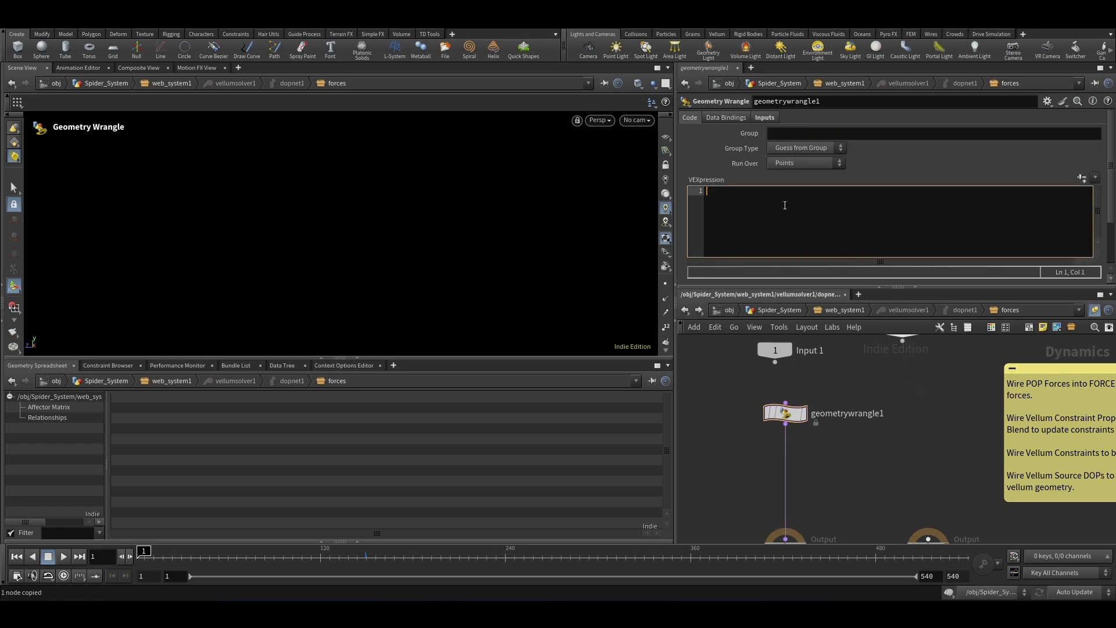
pyautogui.write('v@v=point(2, "v",0);')
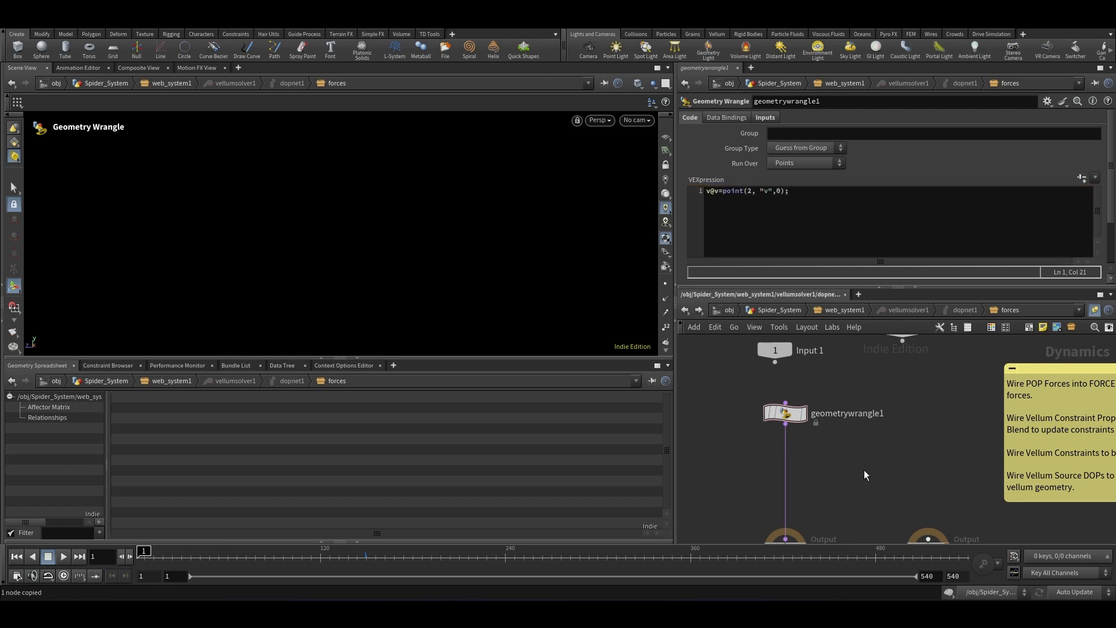
# Step: Return to the Spider_System network, select null1 and save the scene
pyautogui.scroll(-4, 843, 341)
pyautogui.click(765, 311)
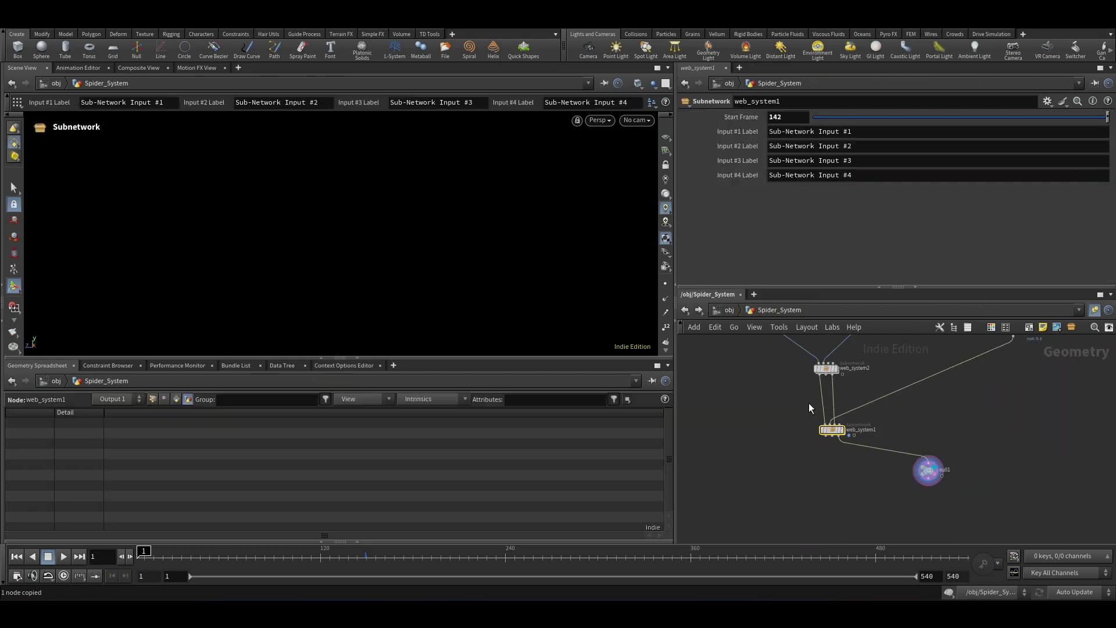
pyautogui.click(951, 479)
pyautogui.hotkey('ctrl', 's')
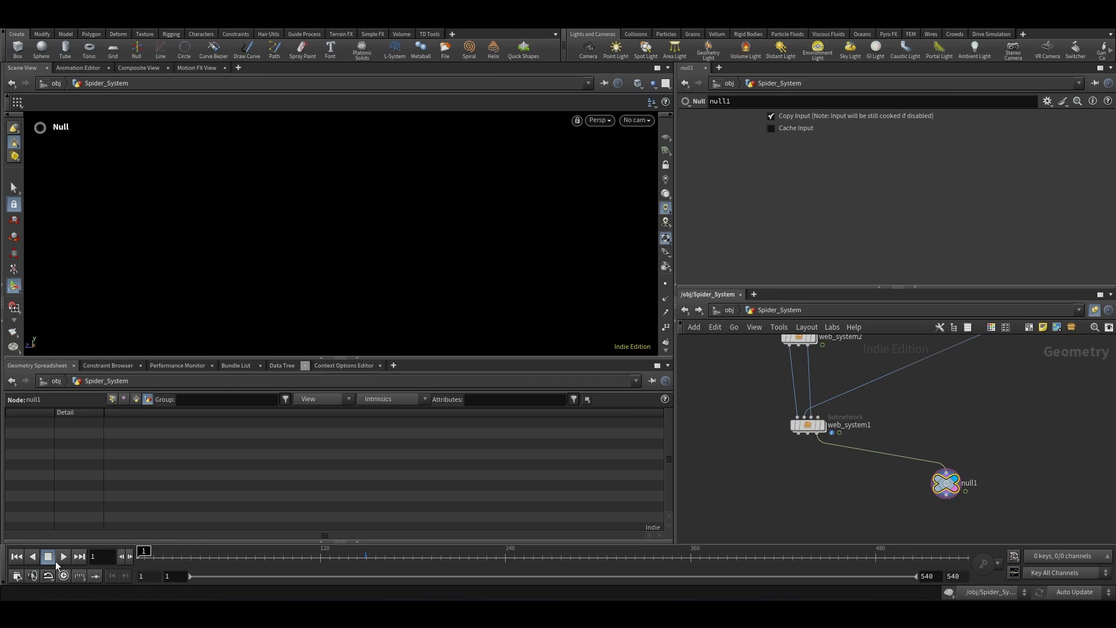
# Step: Play the simulation to review how the web strands move
pyautogui.click(64, 556)
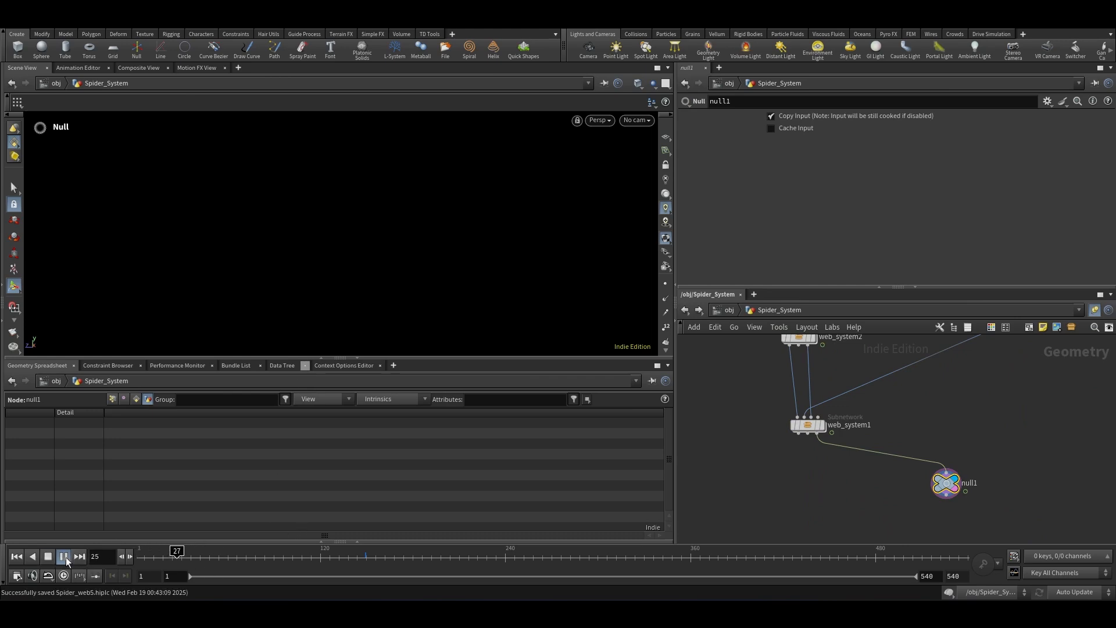
pyautogui.scroll(-10, 308, 278)
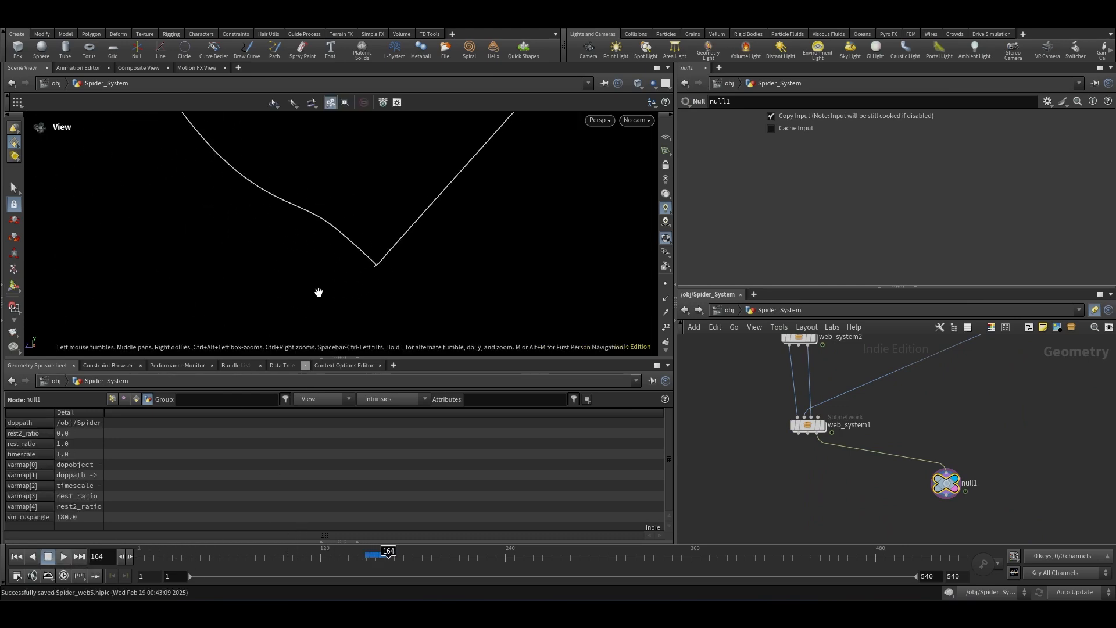
pyautogui.scroll(3, 346, 280)
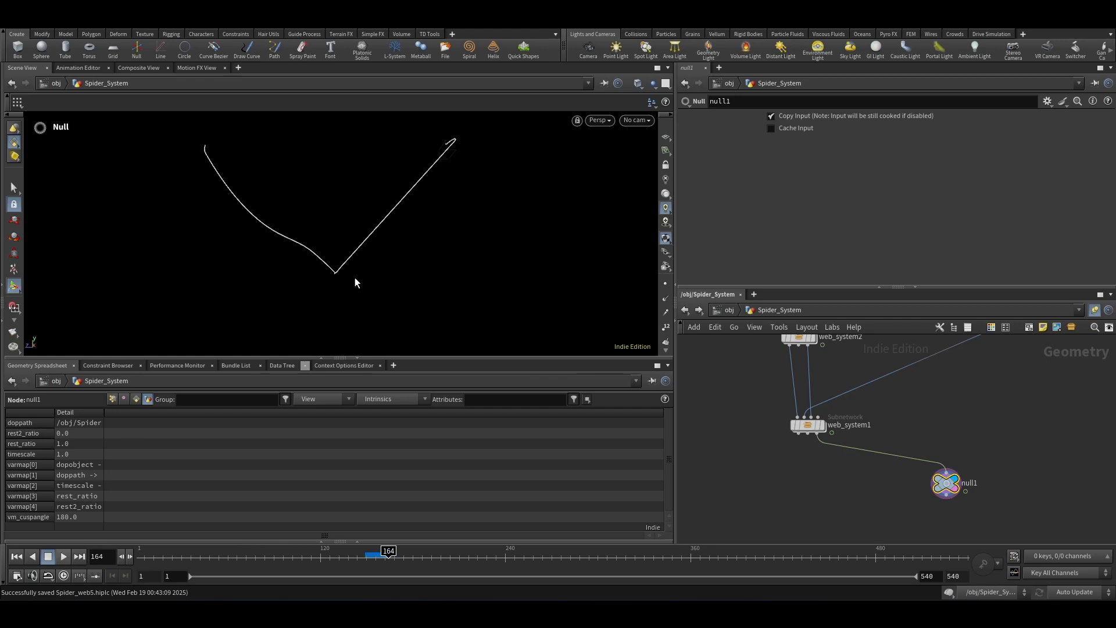
pyautogui.click(65, 558)
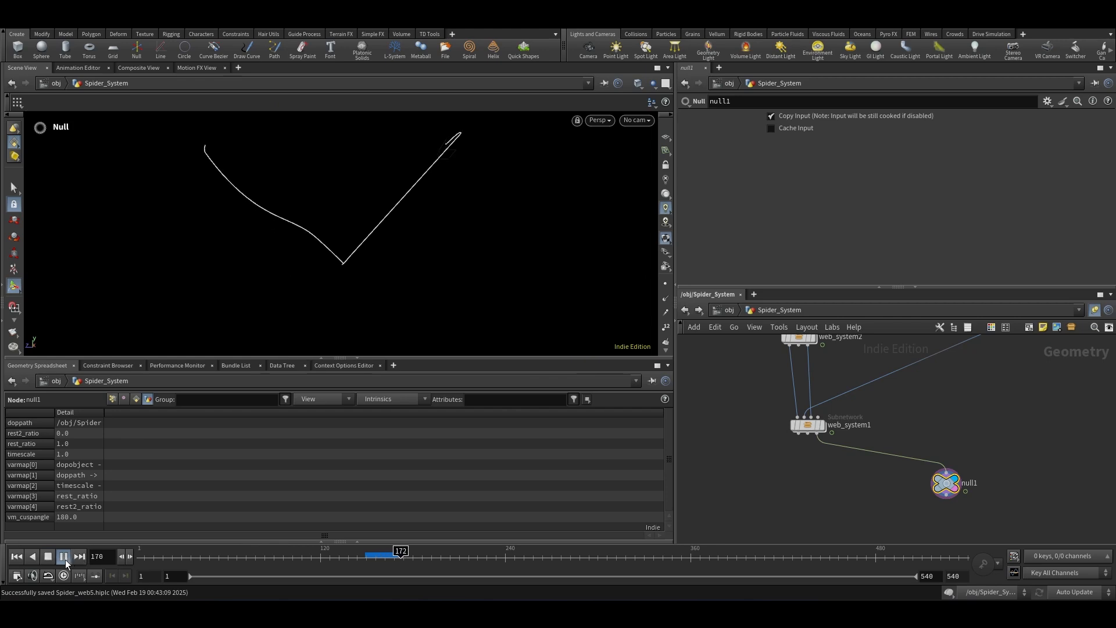
pyautogui.click(64, 558)
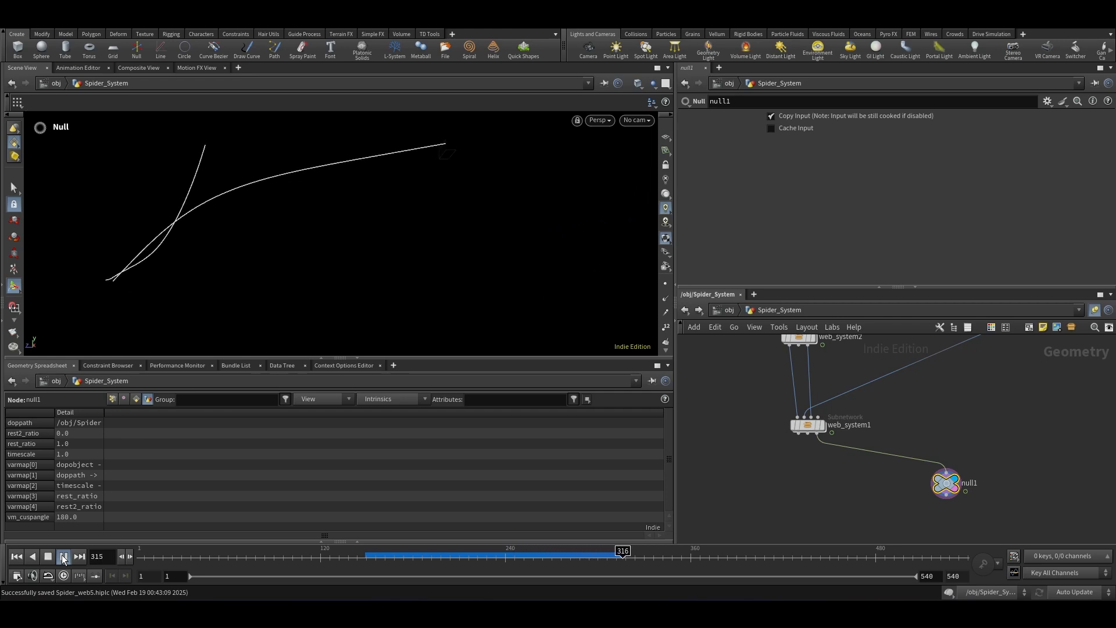
pyautogui.click(62, 558)
# Step: Back in the forces Geometry Wrangle, rewrite the line as v@v=lerp(point(2, "v",0),v@v, blend); below a new empty line
pyautogui.scroll(3, 818, 424)
pyautogui.doubleClick(818, 425)
pyautogui.doubleClick(841, 470)
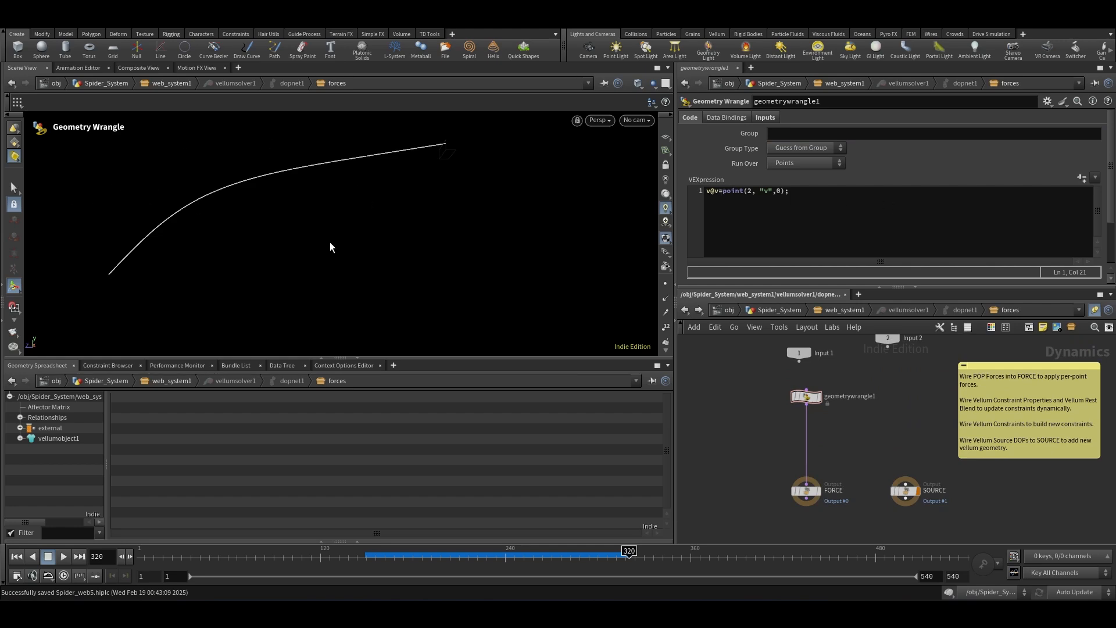
pyautogui.click(722, 191)
pyautogui.write('lerp(')
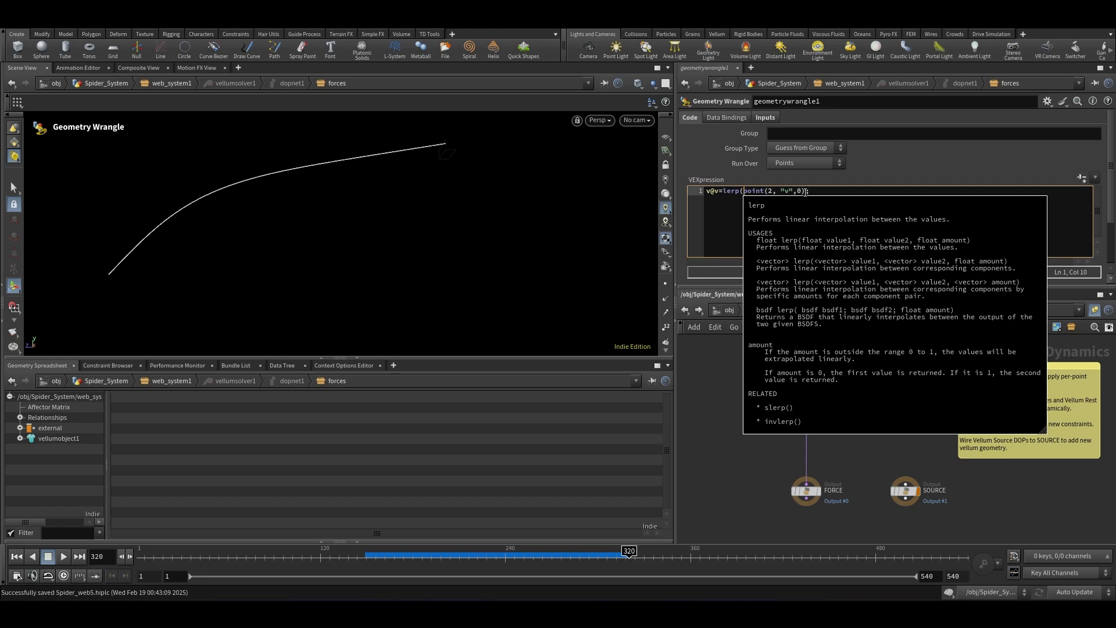
pyautogui.click(853, 193)
pyautogui.press('Left')
pyautogui.write(',v@')
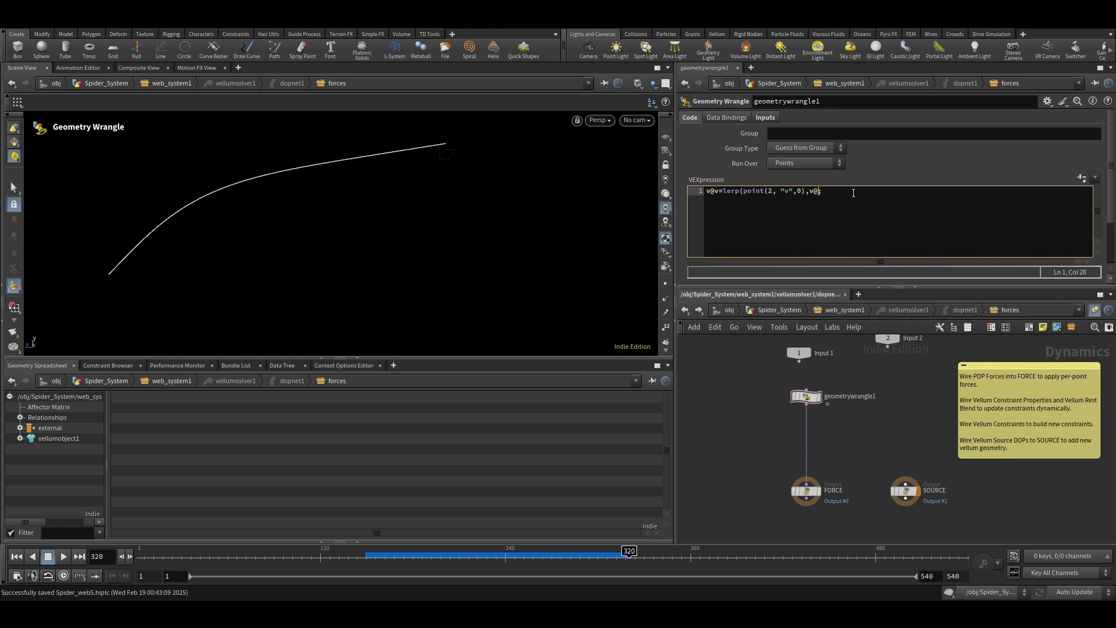
pyautogui.write('v, blend);')
pyautogui.click(707, 193)
pyautogui.press('Return')
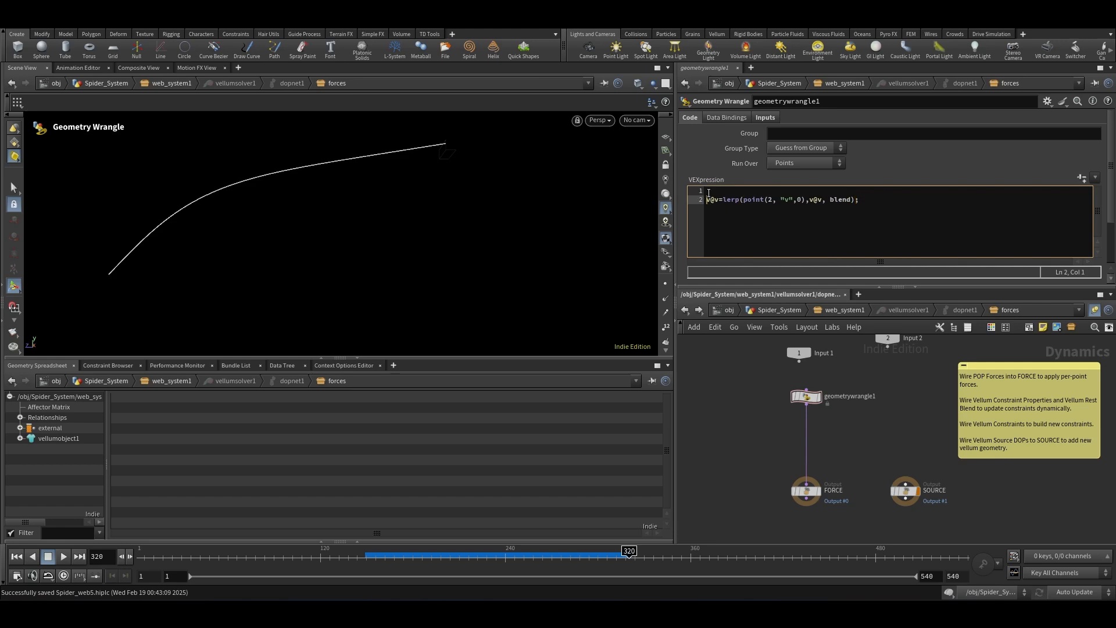
pyautogui.press('Up')
pyautogui.write('float blend')
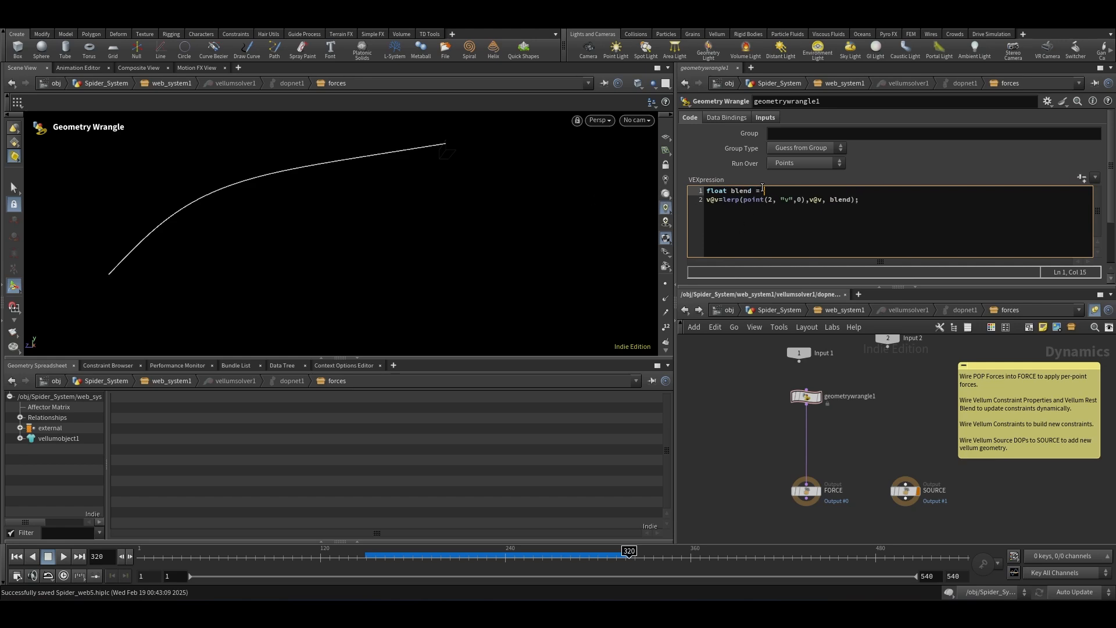
pyautogui.moveTo(744, 200); pyautogui.dragTo(813, 202)
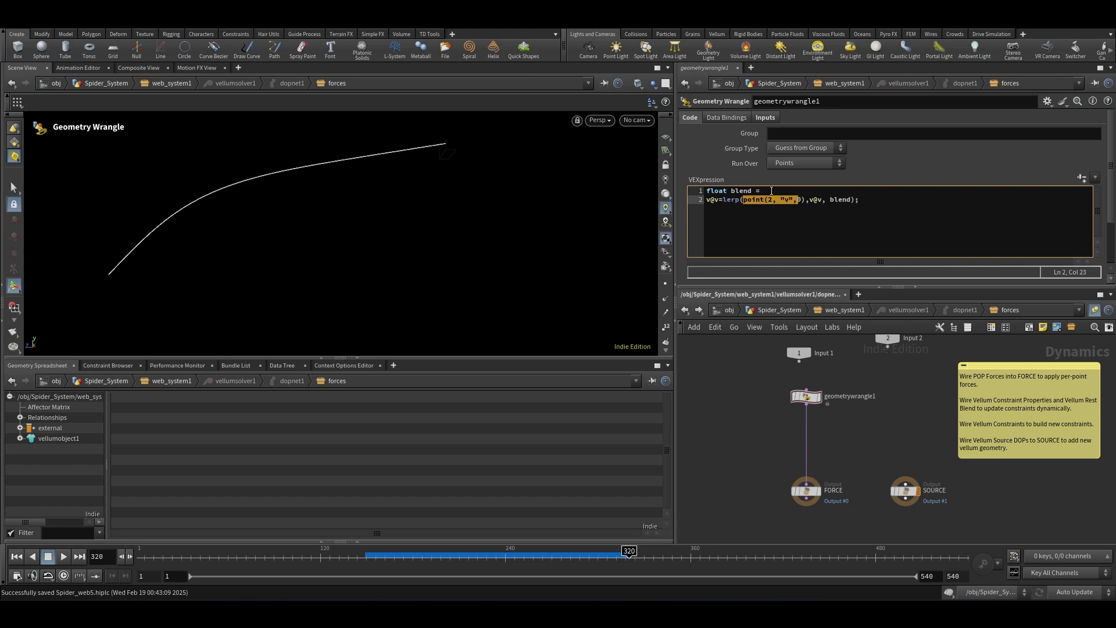
pyautogui.click(776, 190)
pyautogui.write('fit(@Frame,')
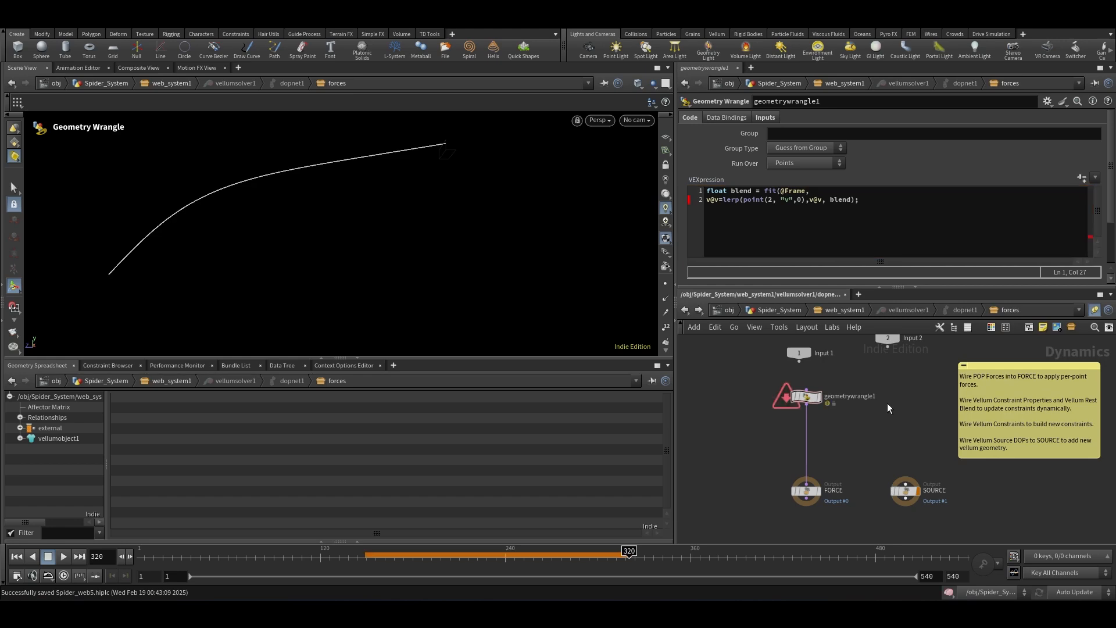
# Step: Copy vellumsolver1's Start Frame parameter
pyautogui.click(840, 311)
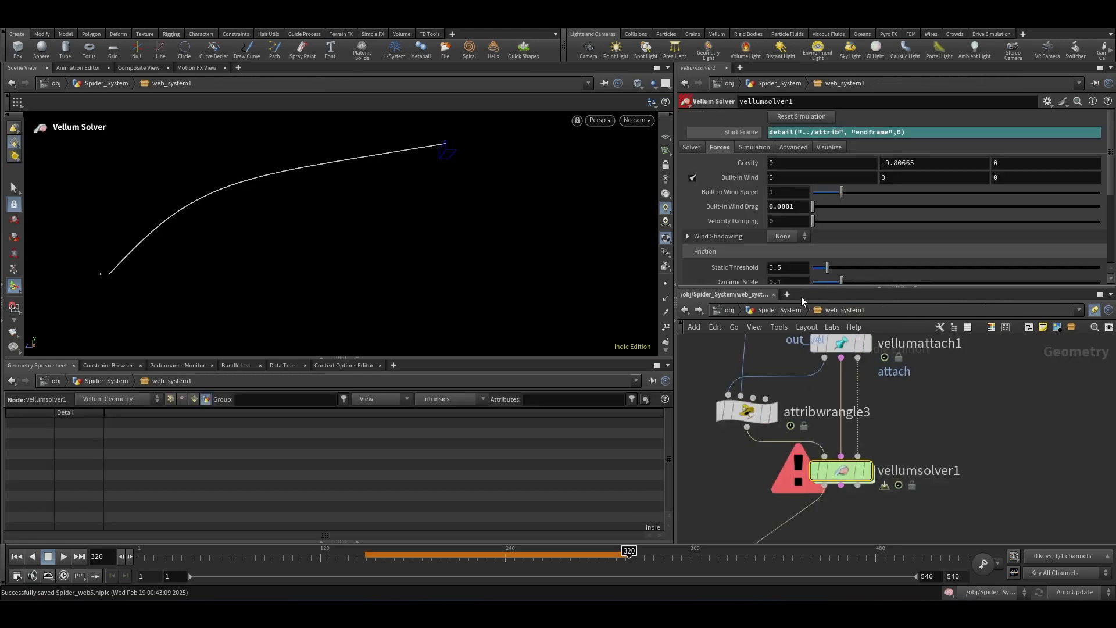
pyautogui.rightClick(737, 137)
pyautogui.click(773, 215)
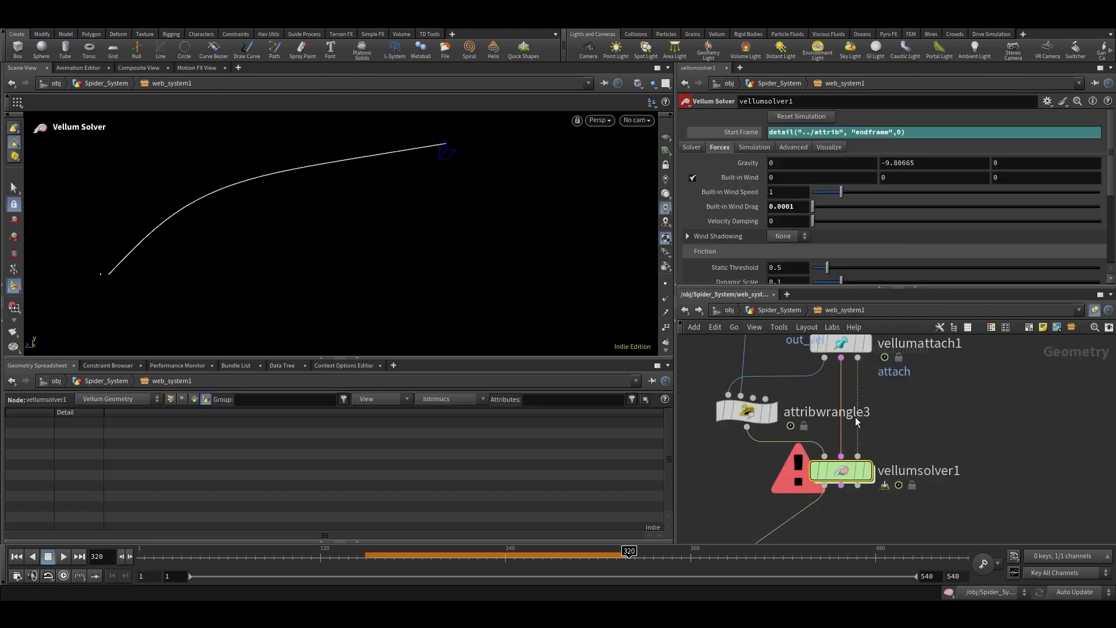
# Step: Try pasting the Start Frame relative reference into the wrangle's VEX code
pyautogui.doubleClick(843, 471)
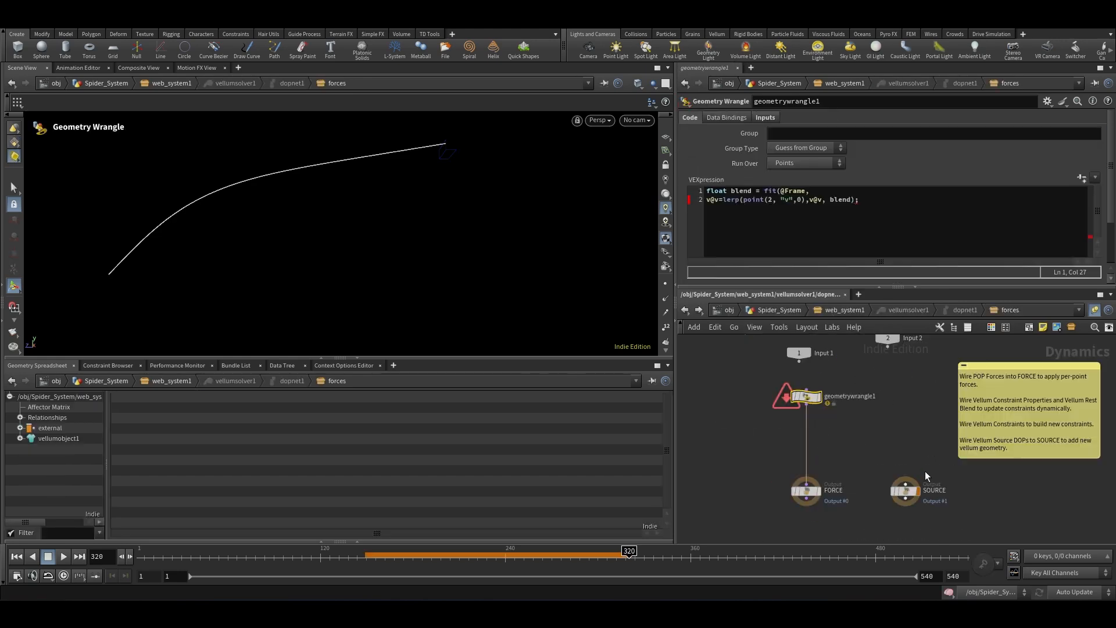
pyautogui.click(835, 192)
pyautogui.rightClick(825, 192)
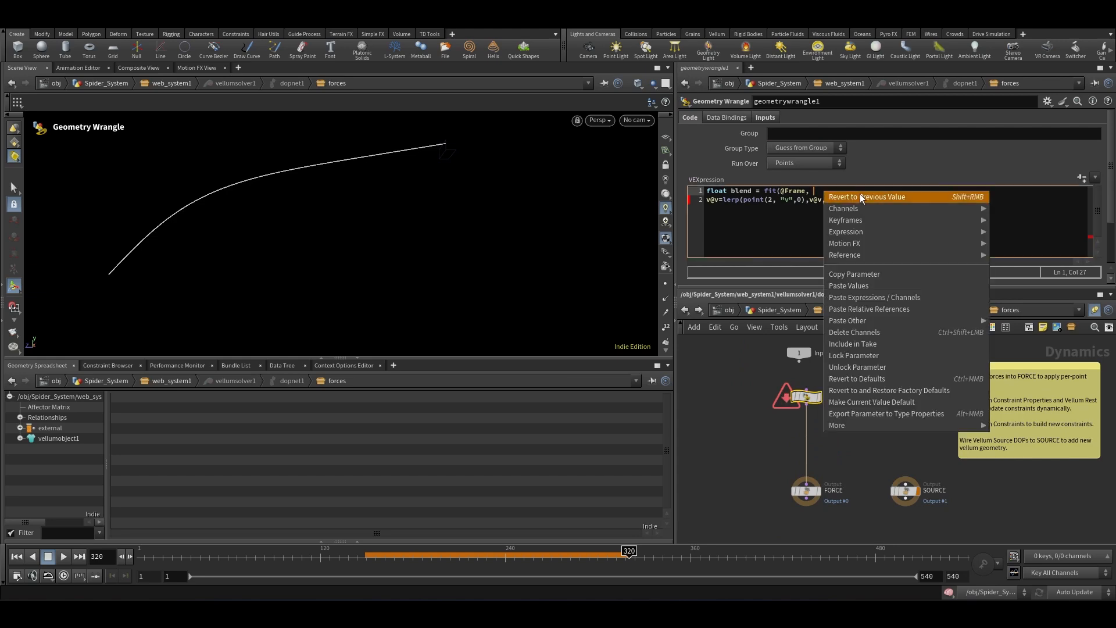
pyautogui.click(867, 312)
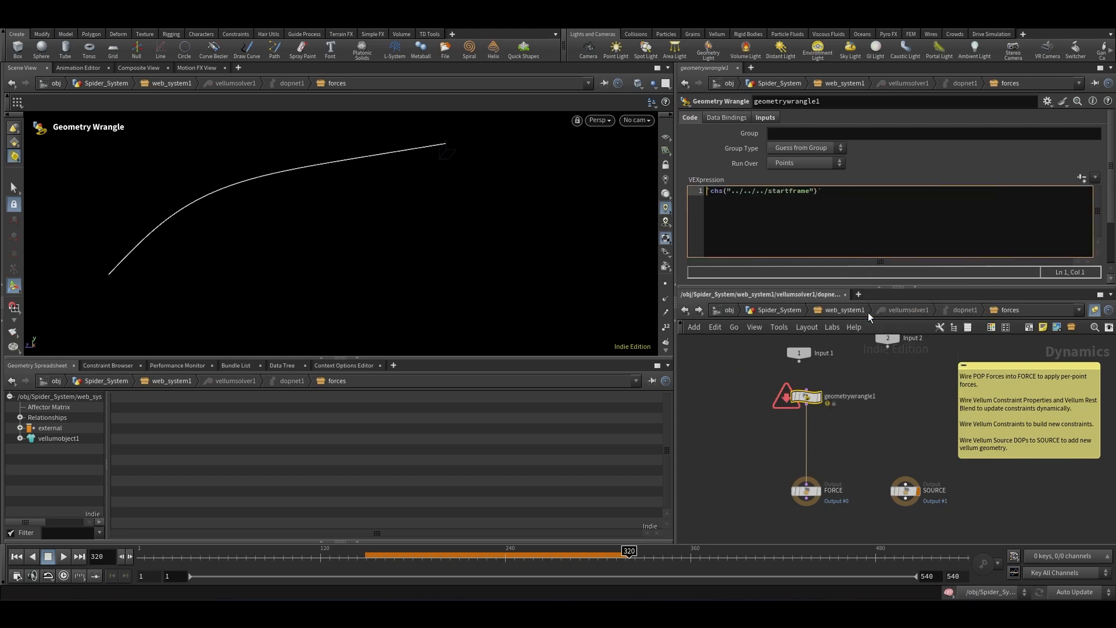
pyautogui.click(897, 419)
pyautogui.hotkey('ctrl', 'z')
pyautogui.hotkey('ctrl', 'z')
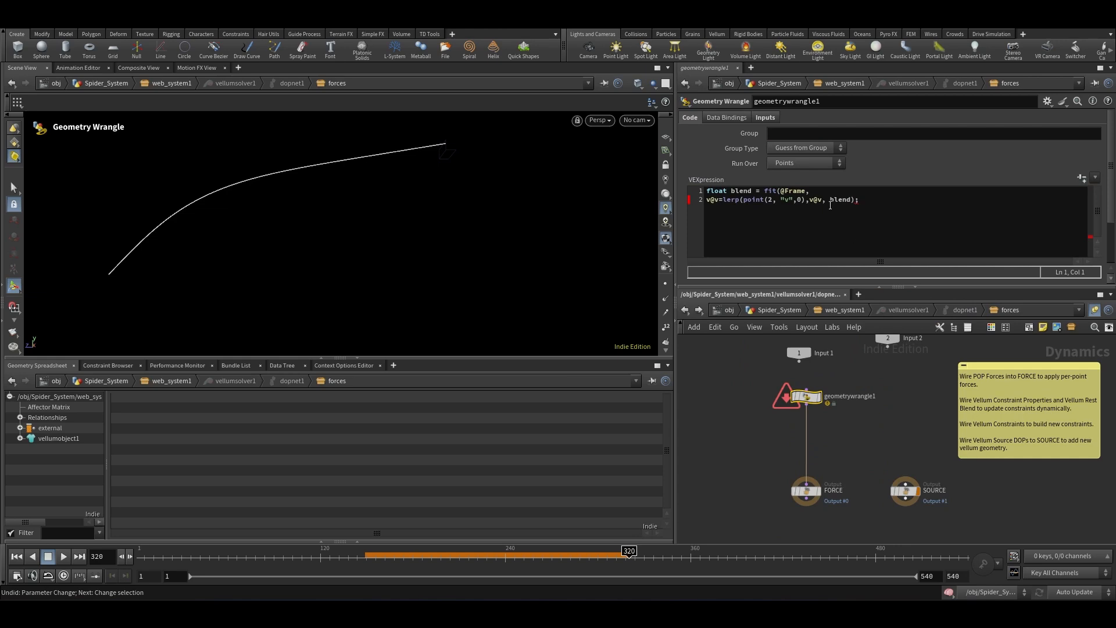
# Step: Add chf("start_time")+1, as the fit's source minimum in the blend line
pyautogui.click(832, 194)
pyautogui.write('chf("')
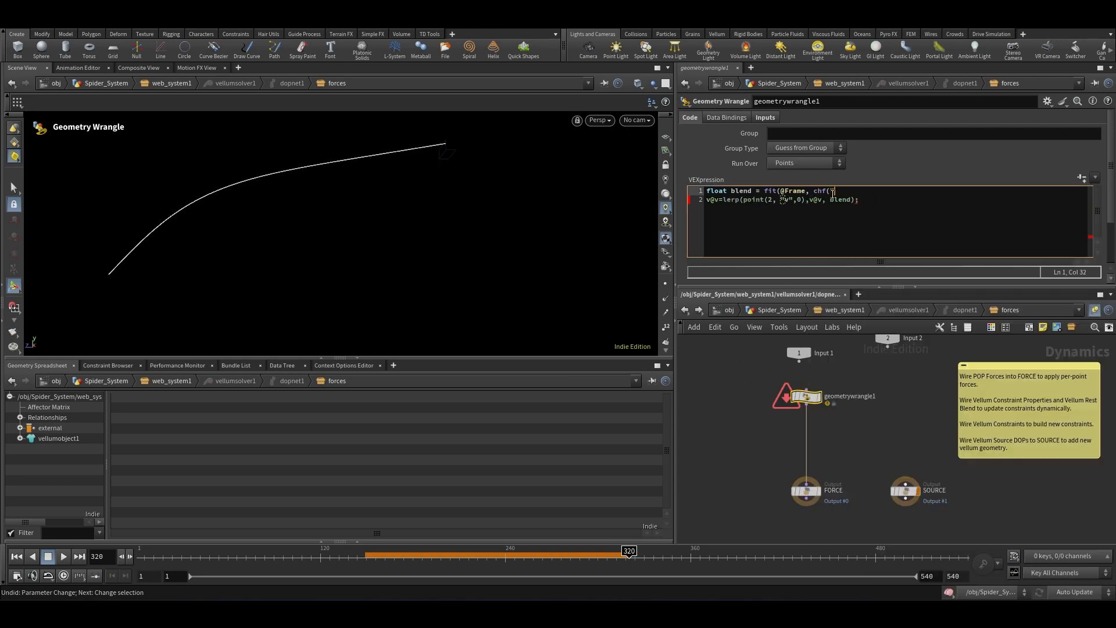
pyautogui.write('start')
pyautogui.write('_time"')
pyautogui.write(');')
pyautogui.press('BackSpace')
pyautogui.write(',')
pyautogui.press('BackSpace')
pyautogui.press('BackSpace')
pyautogui.write(',')
pyautogui.moveTo(891, 191); pyautogui.dragTo(815, 187)
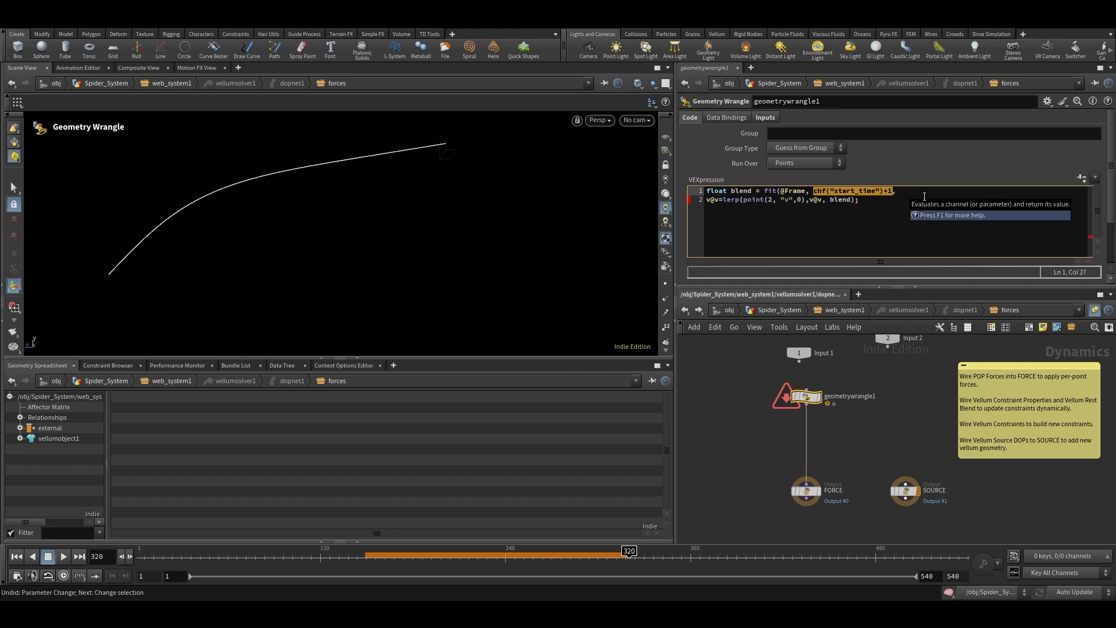
pyautogui.click(923, 196)
pyautogui.click(909, 191)
pyautogui.write('chf("start_time")+1')
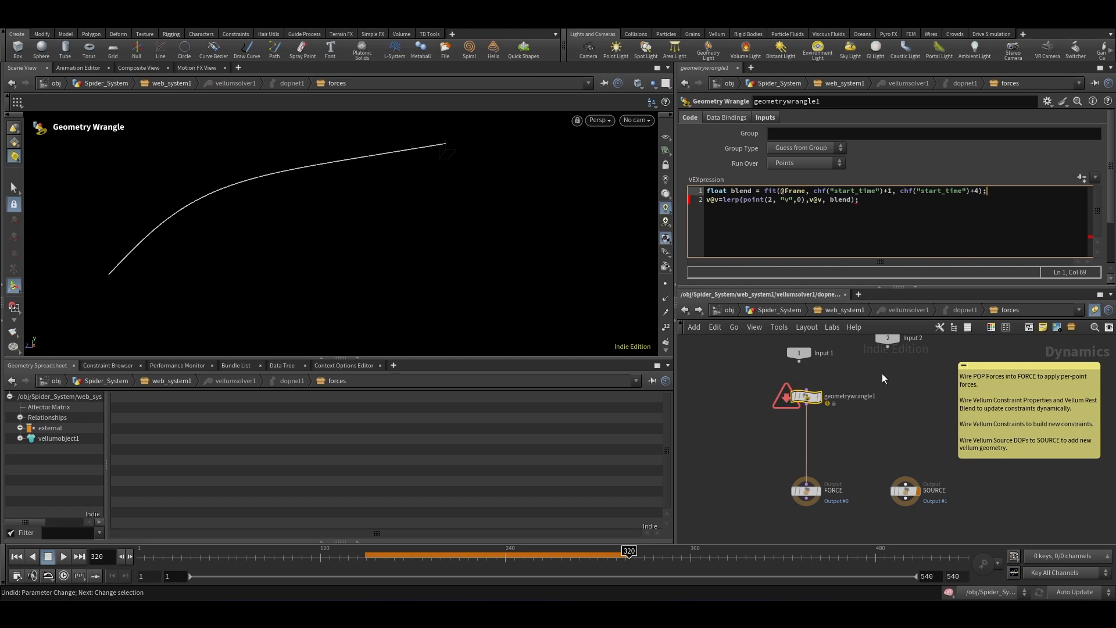
pyautogui.click(878, 421)
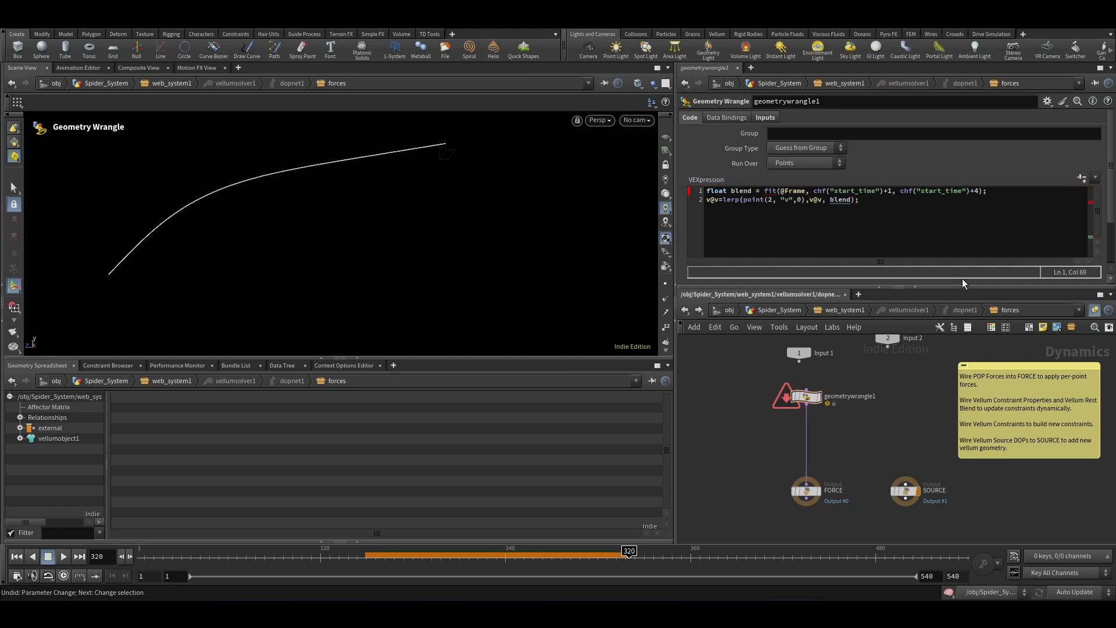
pyautogui.click(979, 190)
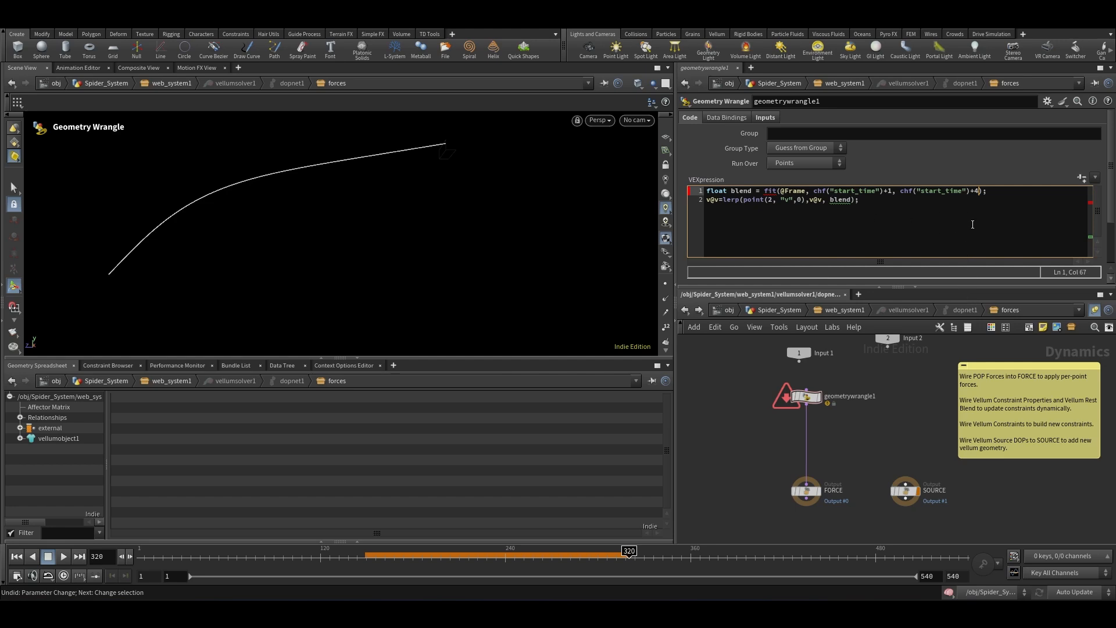
pyautogui.write(',0,1')
# Step: Create the wrangle's spare Start Time parameter and paste the relative reference to the solver's start frame into it
pyautogui.click(873, 437)
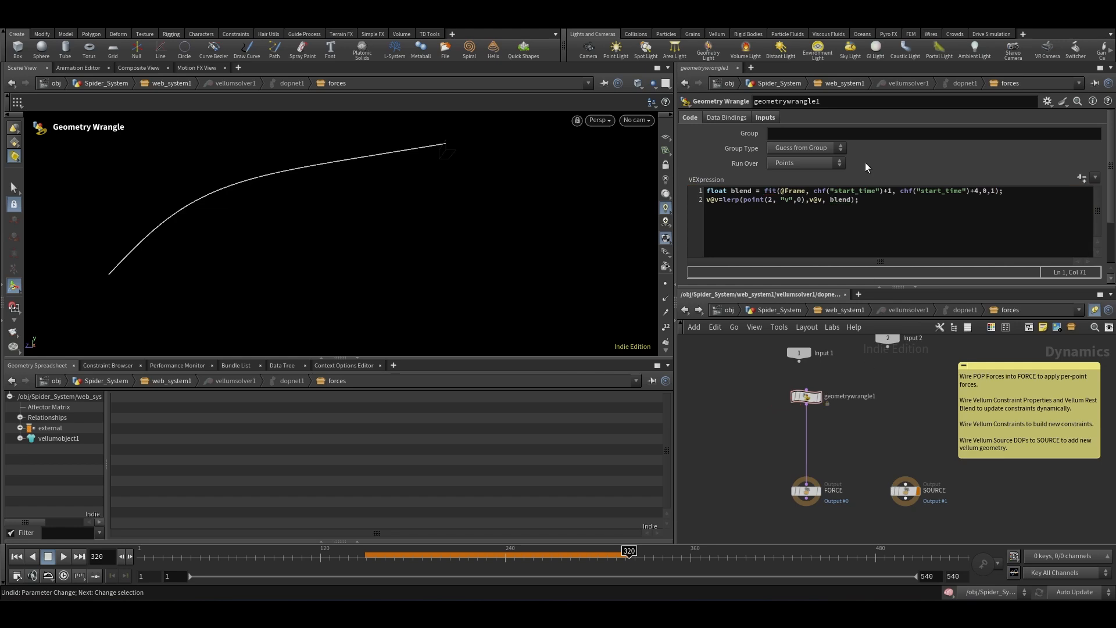
pyautogui.click(1081, 178)
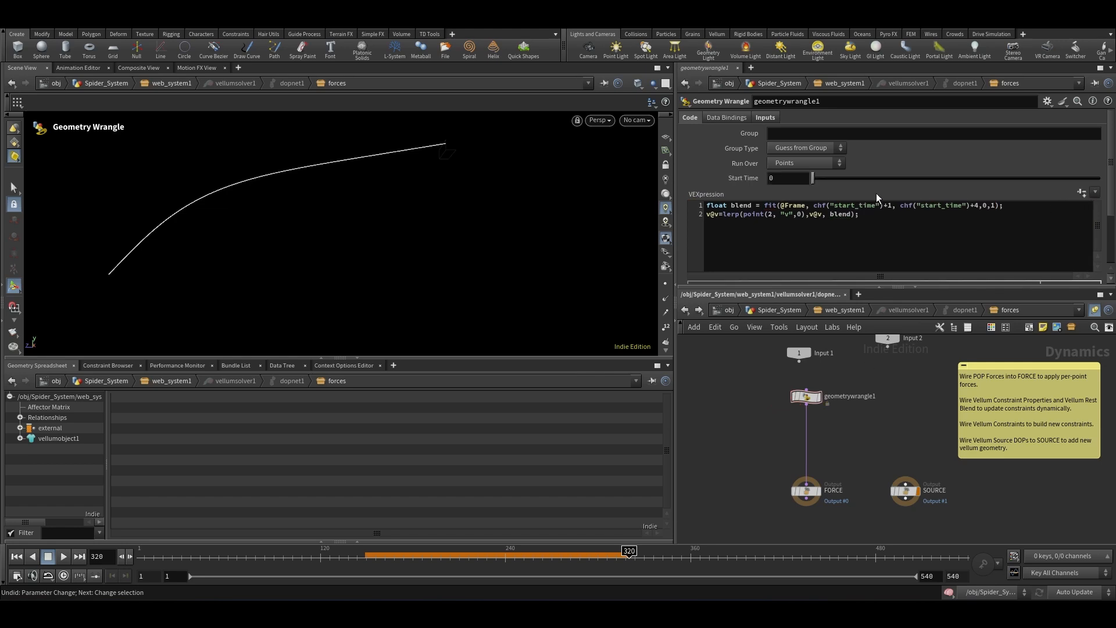
pyautogui.rightClick(739, 178)
pyautogui.click(788, 295)
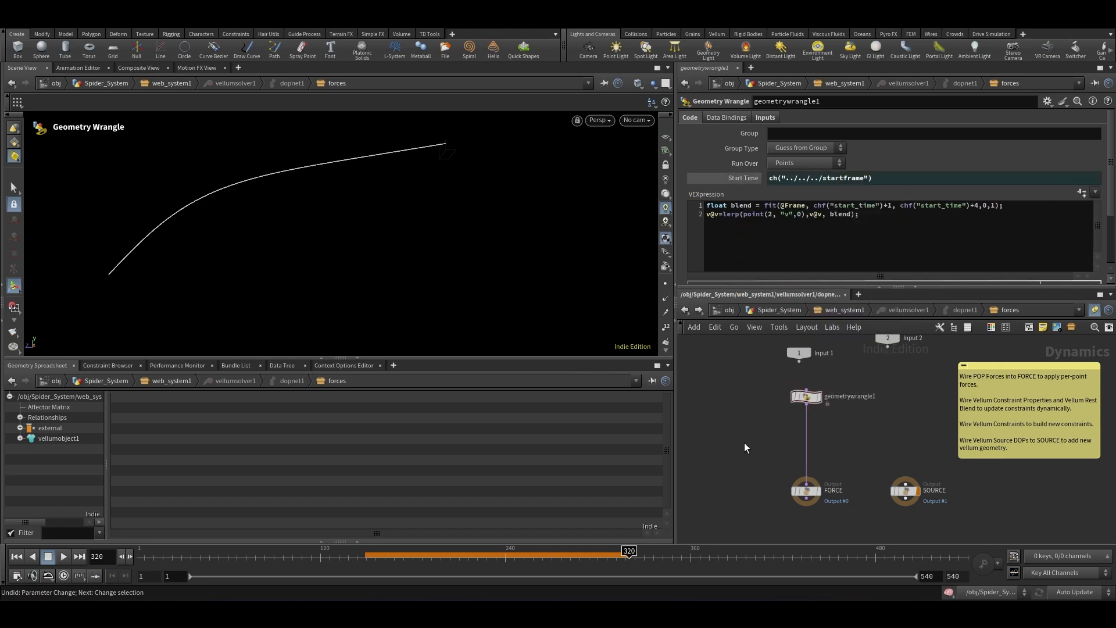
# Step: Return to the Spider_System network, select null1 and play the simulation from the first frame
pyautogui.scroll(-2, 849, 430)
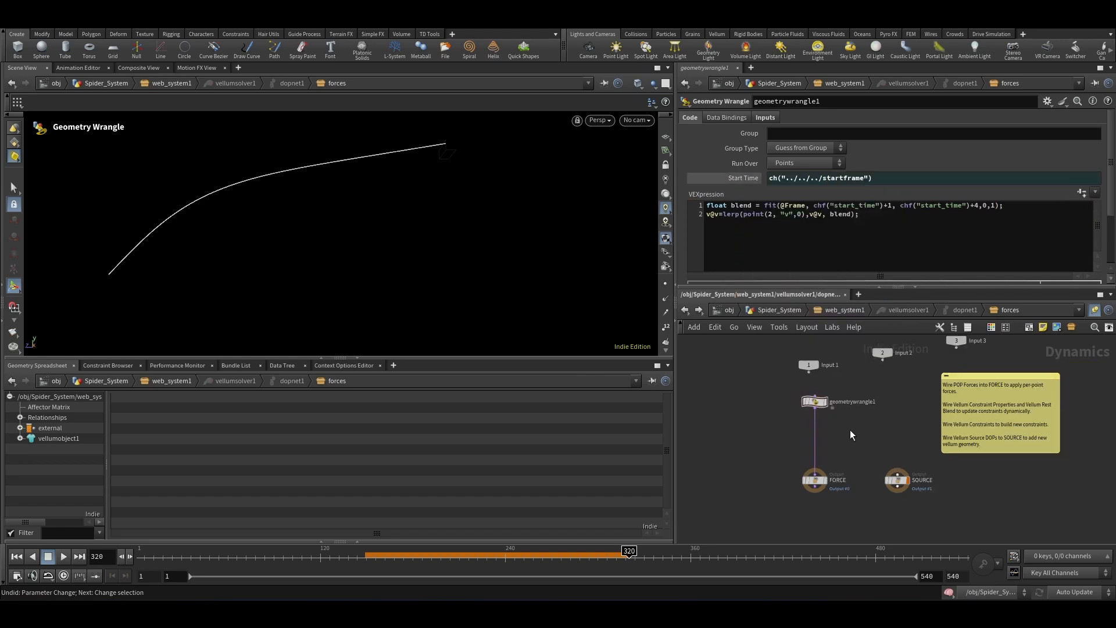
pyautogui.click(16, 556)
pyautogui.click(779, 310)
pyautogui.scroll(-2, 826, 424)
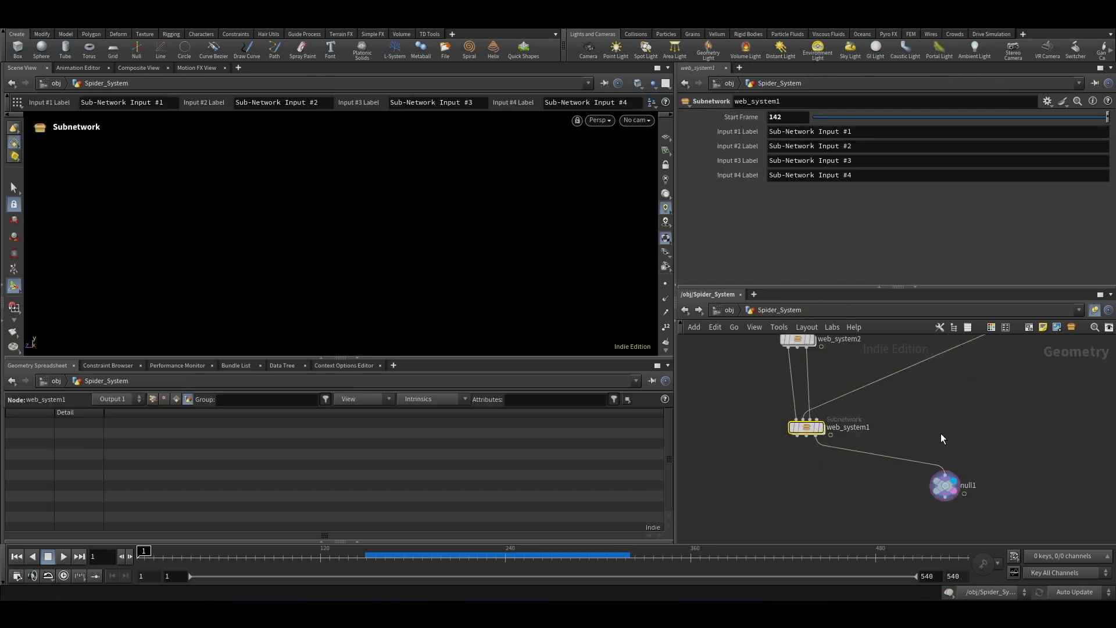
pyautogui.click(944, 483)
pyautogui.click(65, 556)
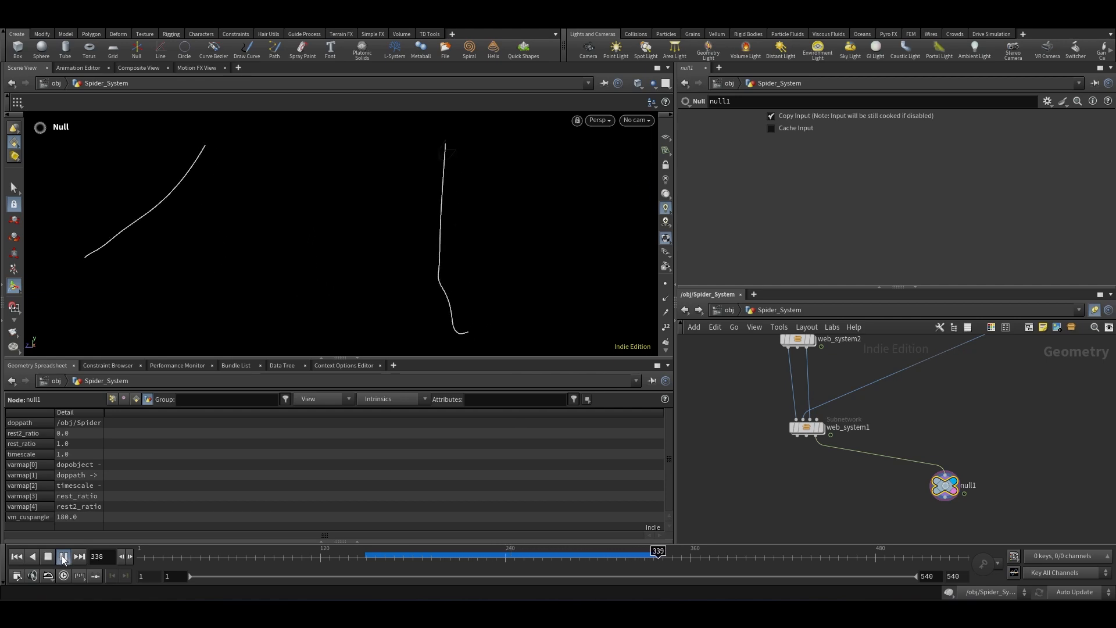
pyautogui.click(63, 556)
# Step: Go inside web_system1's Vellum solver forces network and set the geometry wrangle's Group to zero
pyautogui.moveTo(806, 426)
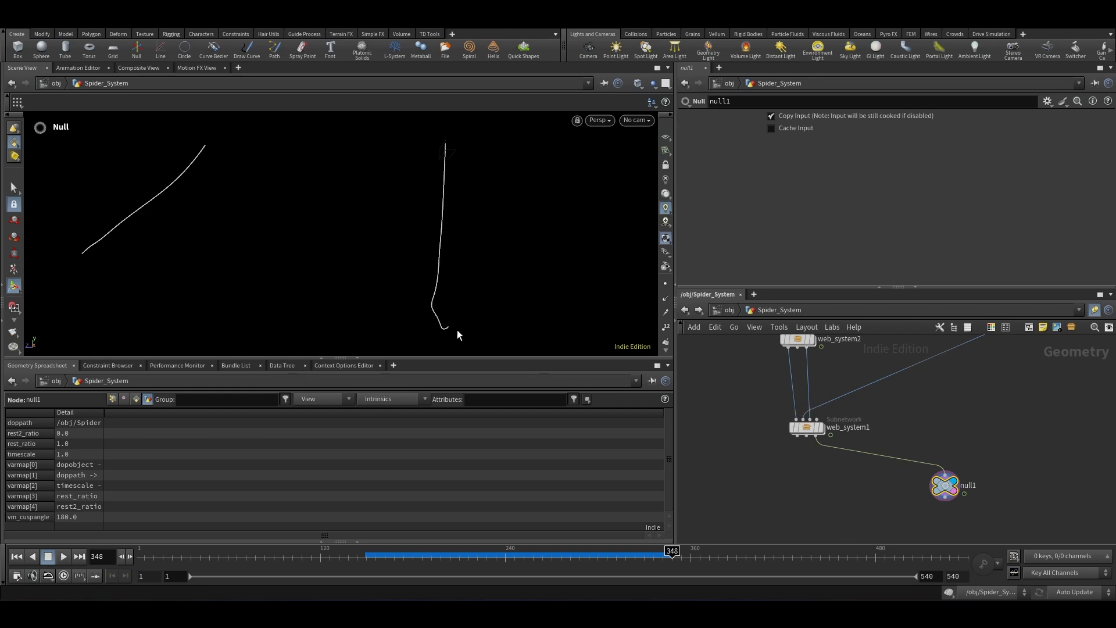
pyautogui.doubleClick(806, 428)
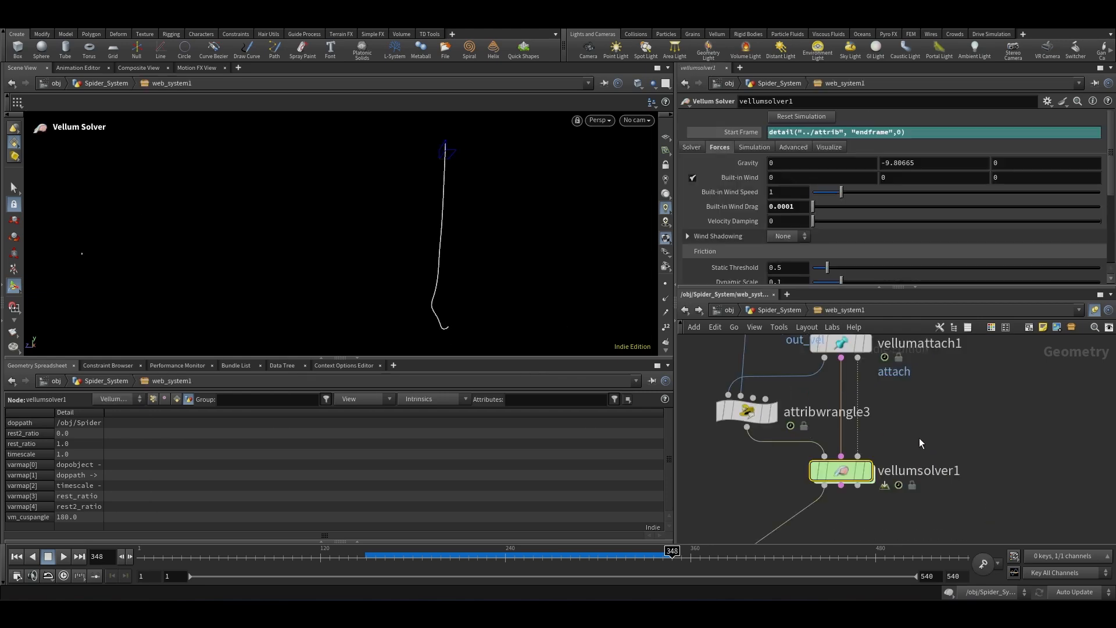
pyautogui.doubleClick(843, 470)
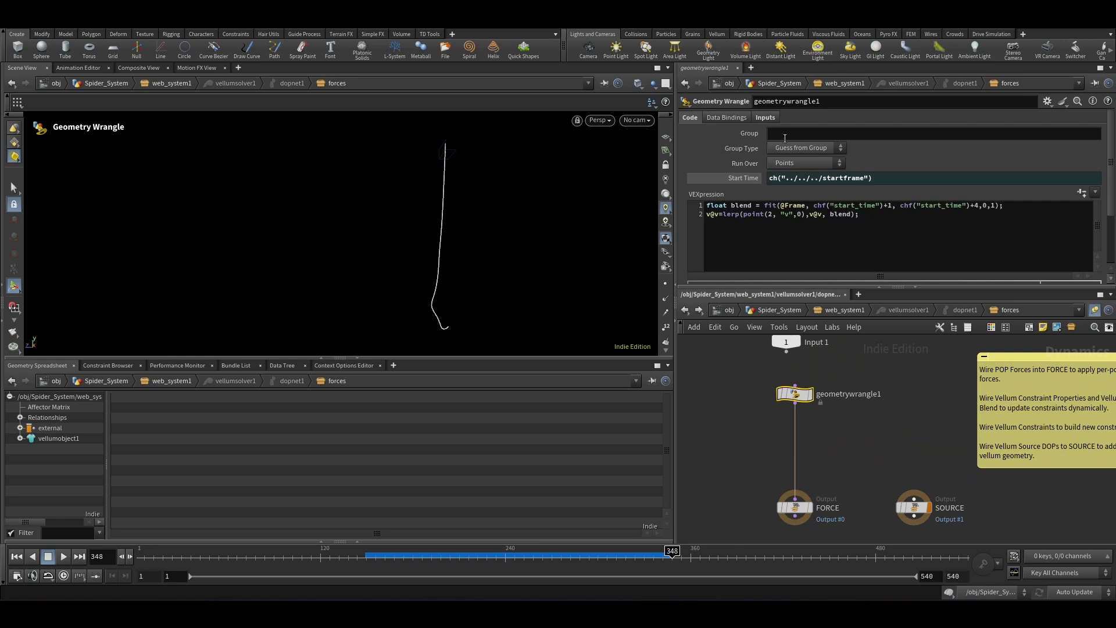
pyautogui.click(785, 134)
pyautogui.press('Return')
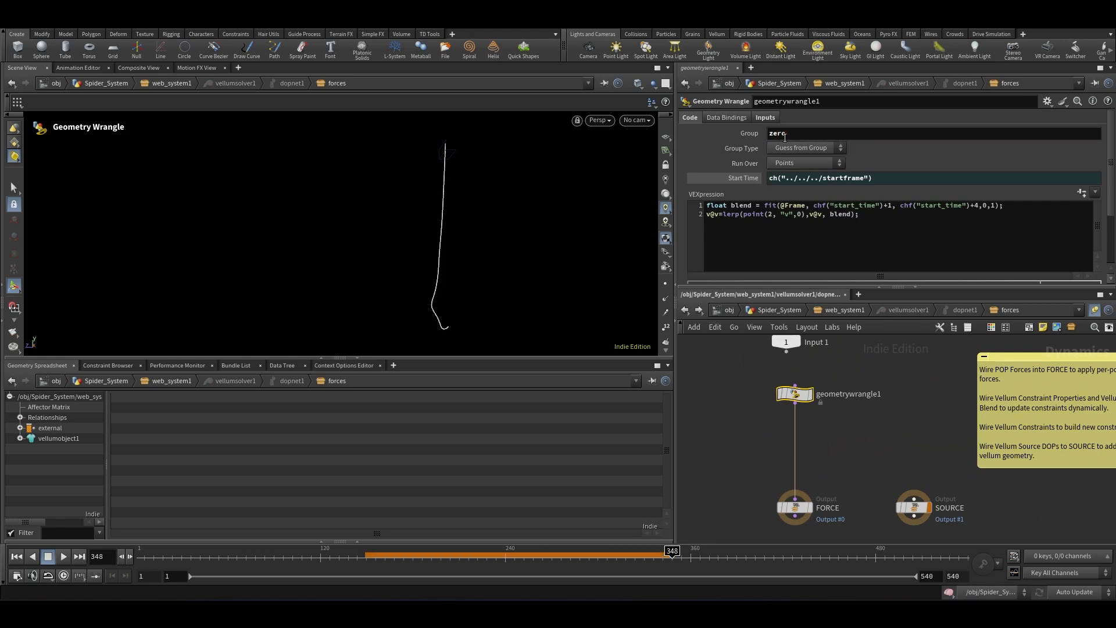
# Step: Return to Spider_System, select null1 and replay the simulation from the start
pyautogui.scroll(-3, 850, 471)
pyautogui.click(770, 311)
pyautogui.scroll(-3, 922, 458)
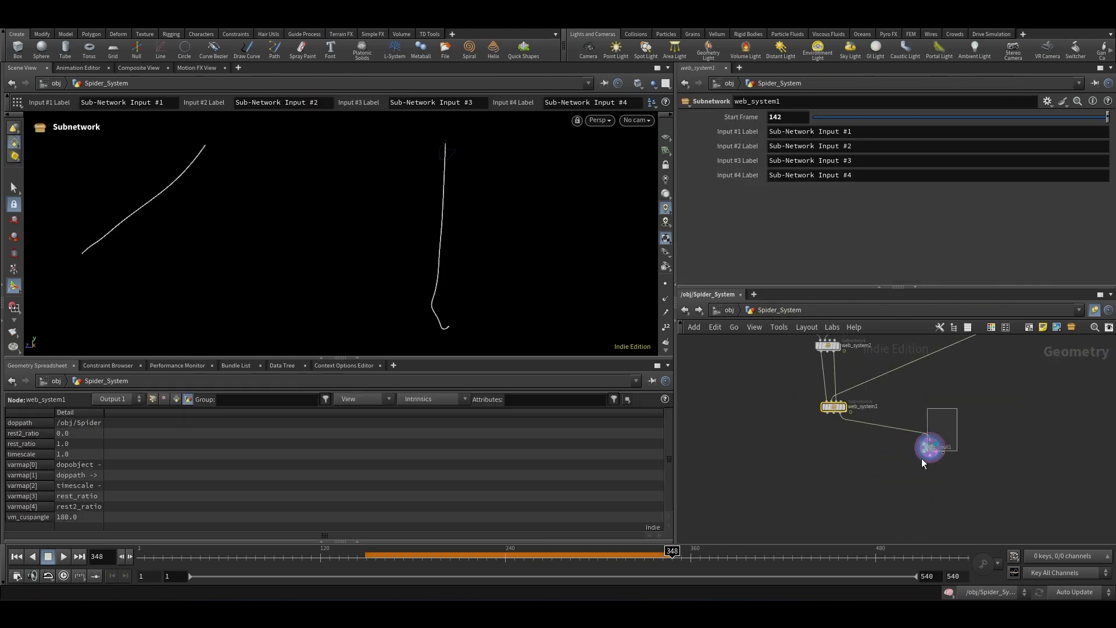
pyautogui.click(929, 448)
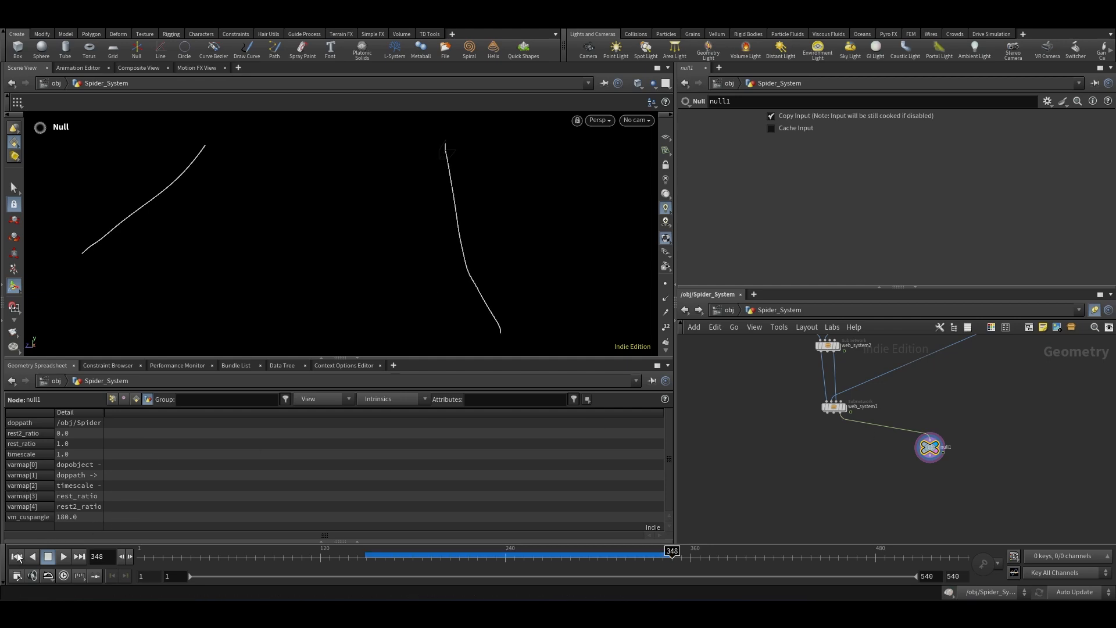
pyautogui.click(18, 557)
pyautogui.click(64, 556)
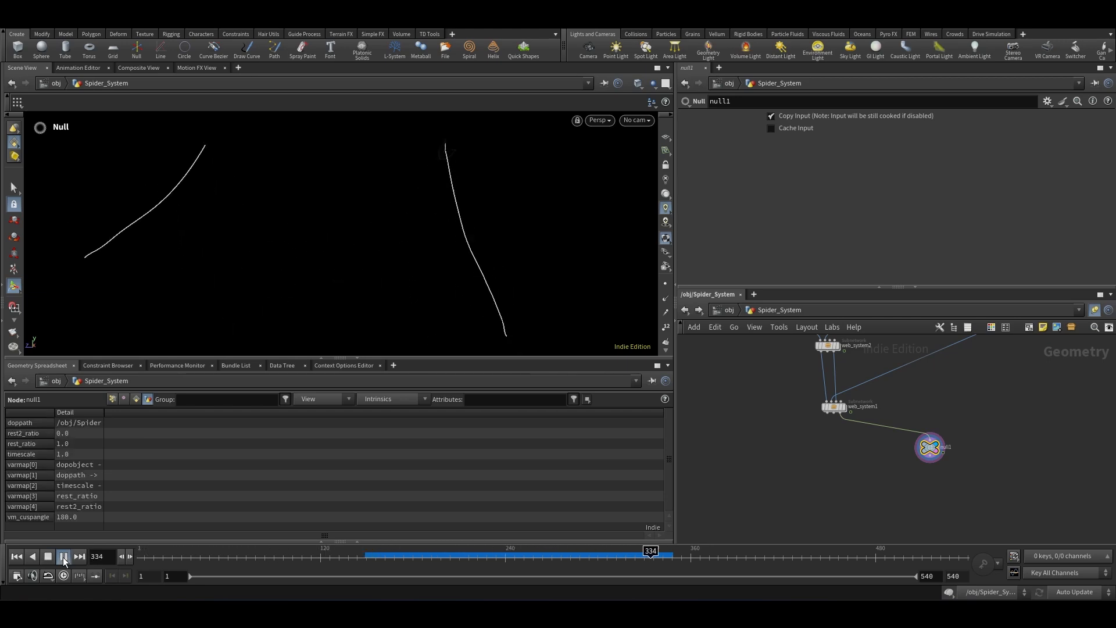
pyautogui.click(63, 557)
# Step: Scrub to frame 139 and switch the upper-left pane to a Scene View framed on the geometry
pyautogui.moveTo(371, 558); pyautogui.dragTo(349, 579)
pyautogui.click(43, 68)
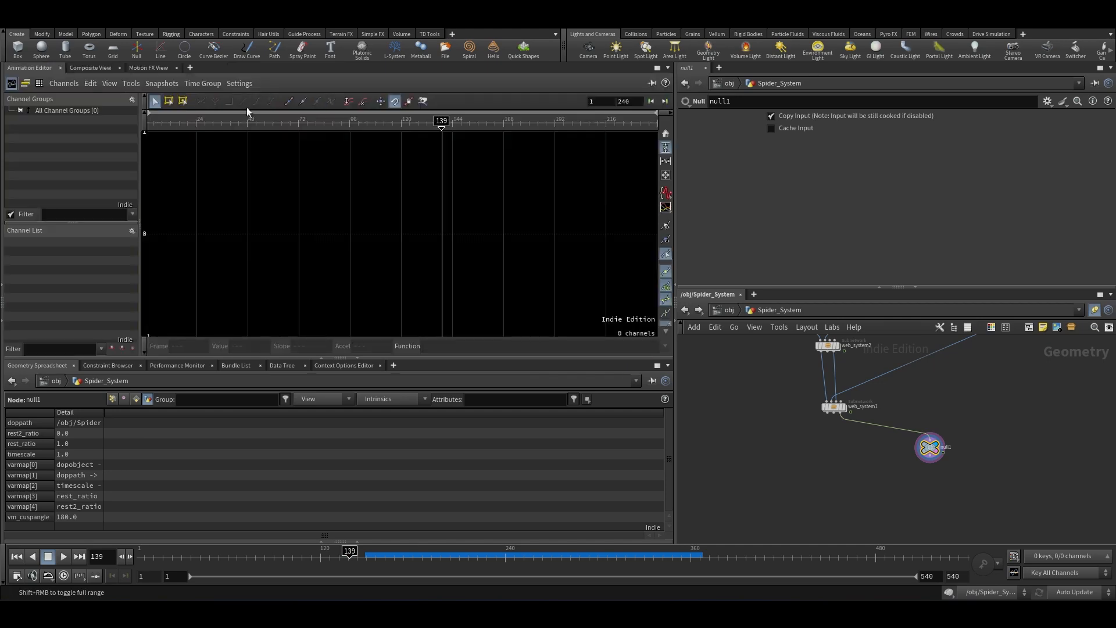
pyautogui.click(191, 69)
pyautogui.moveTo(308, 229)
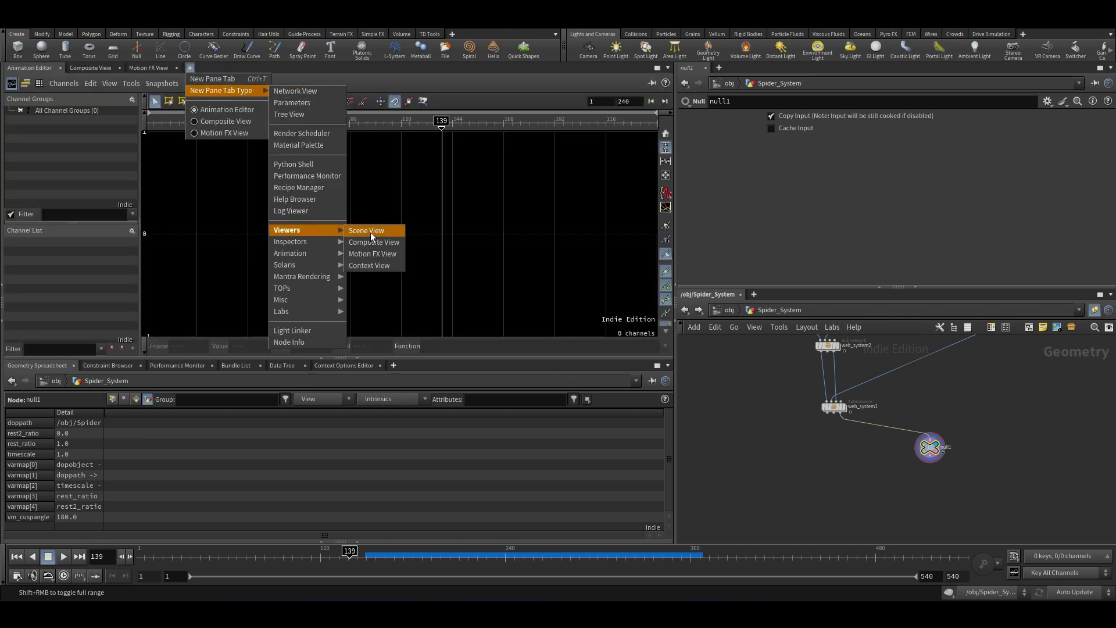
pyautogui.click(372, 238)
pyautogui.press('f')
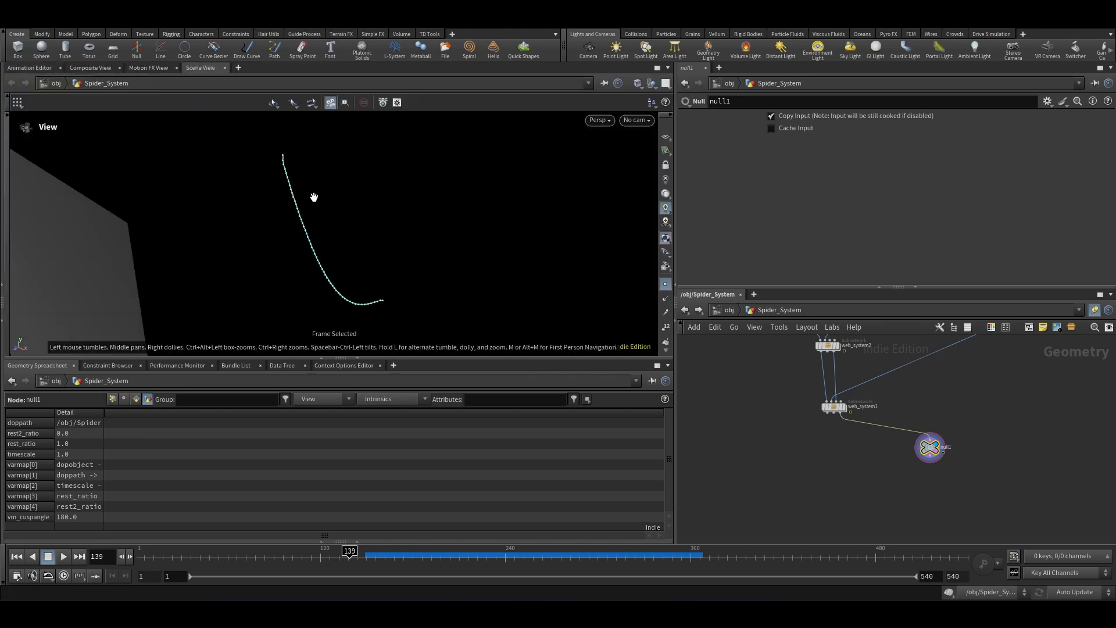
# Step: Enlarge the viewport and scrub the timeline to examine how the web strands grow
pyautogui.moveTo(326, 262); pyautogui.dragTo(246, 318)
pyautogui.scroll(4, 241, 315)
pyautogui.moveTo(246, 318); pyautogui.dragTo(273, 312, button='middle')
pyautogui.scroll(1, 252, 217)
pyautogui.moveTo(273, 312)
pyautogui.mouseDown()
pyautogui.moveTo(272, 289)
pyautogui.moveTo(275, 303)
pyautogui.mouseUp()
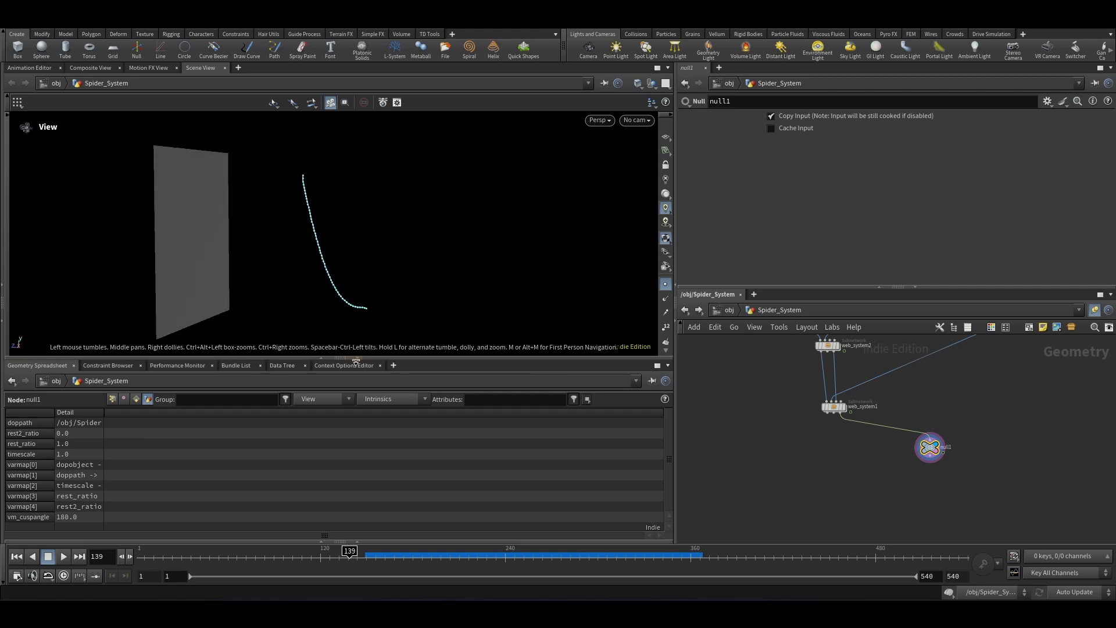
pyautogui.click(355, 362)
pyautogui.moveTo(349, 558); pyautogui.dragTo(534, 600)
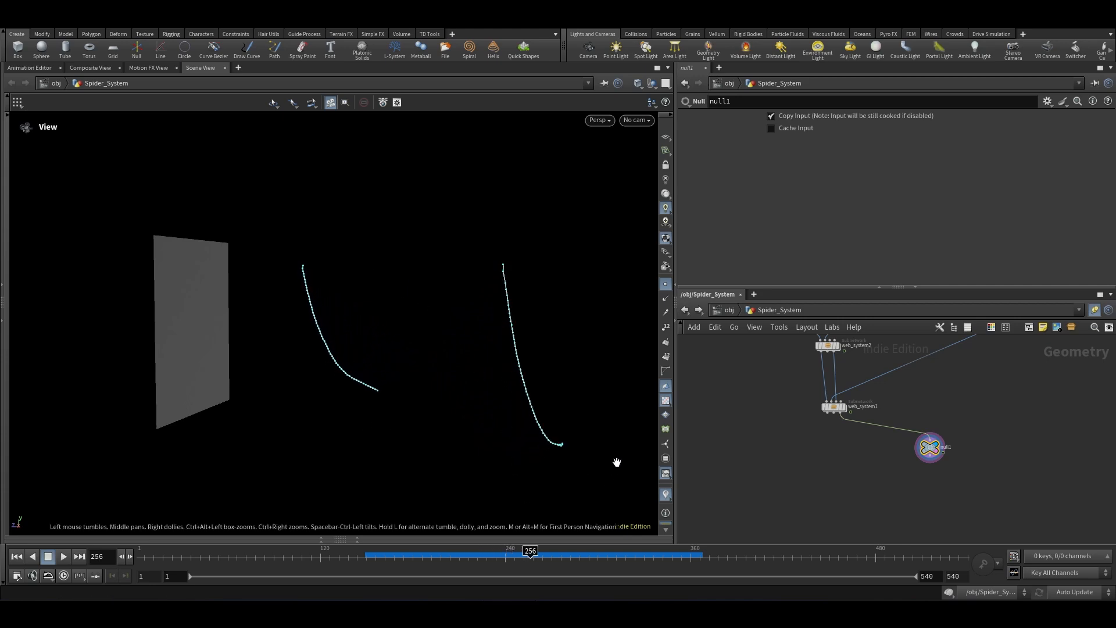
# Step: Color the web_system1 node red and save the scene file
pyautogui.scroll(3, 837, 485)
pyautogui.click(807, 429)
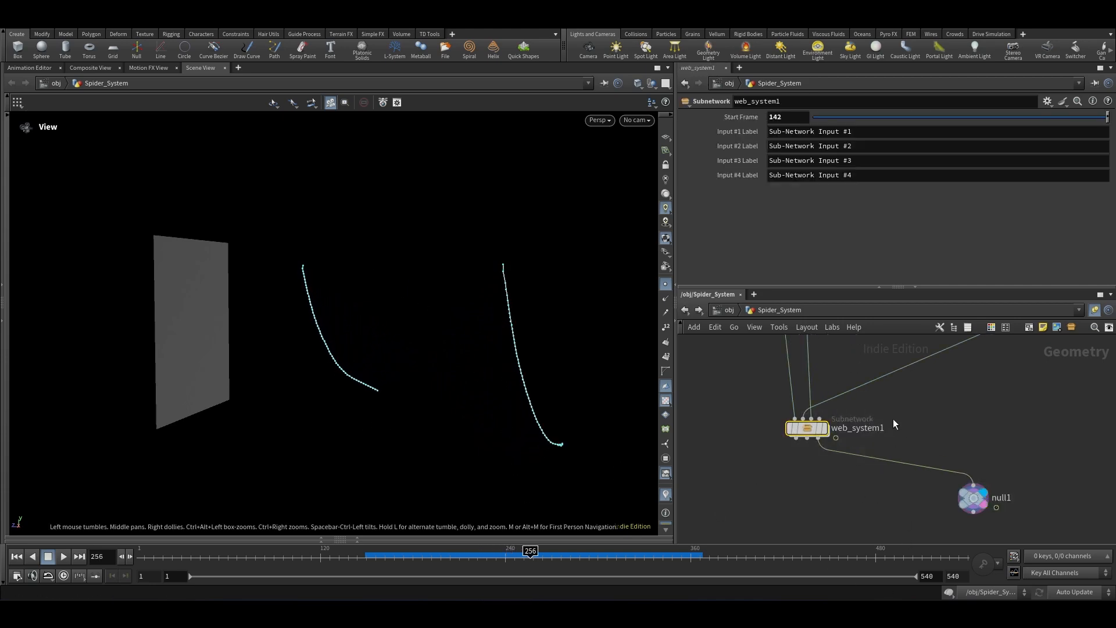
pyautogui.click(991, 328)
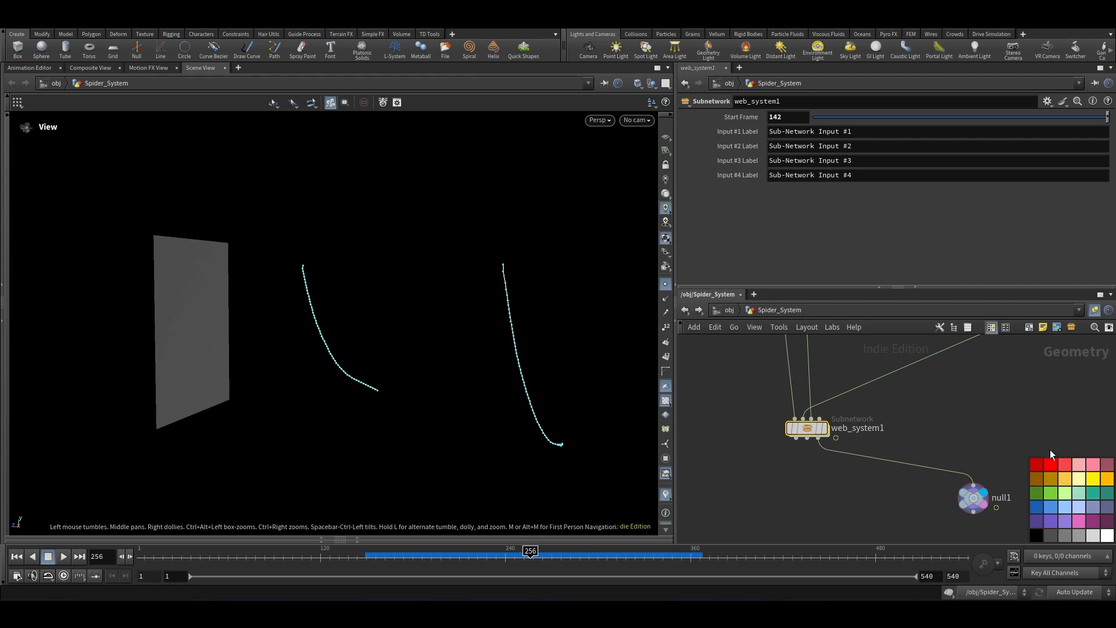
pyautogui.click(1051, 464)
pyautogui.press('c')
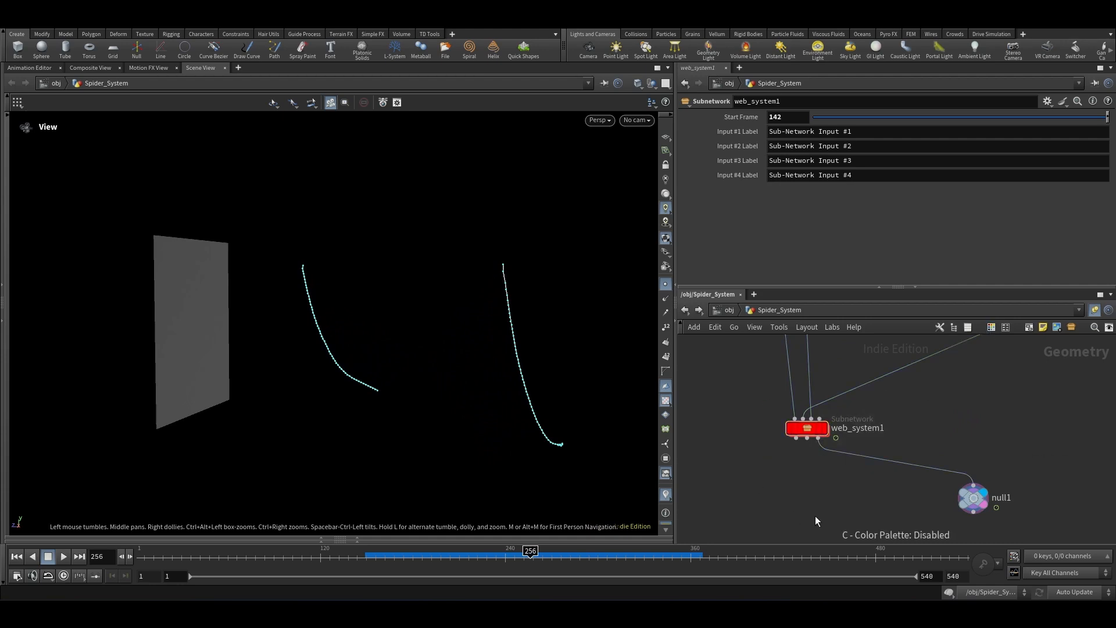
pyautogui.hotkey('ctrl', 's')
# Step: Check web_system2's start frame and scrub through the simulation while orbiting the viewport
pyautogui.scroll(-2, 875, 410)
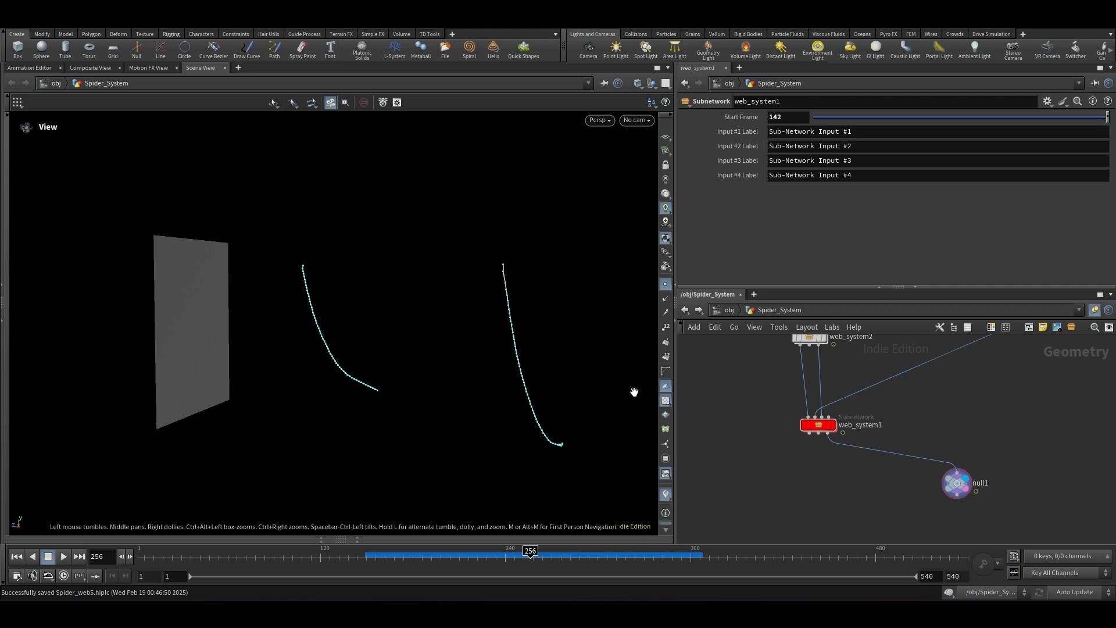
pyautogui.scroll(-3, 840, 388)
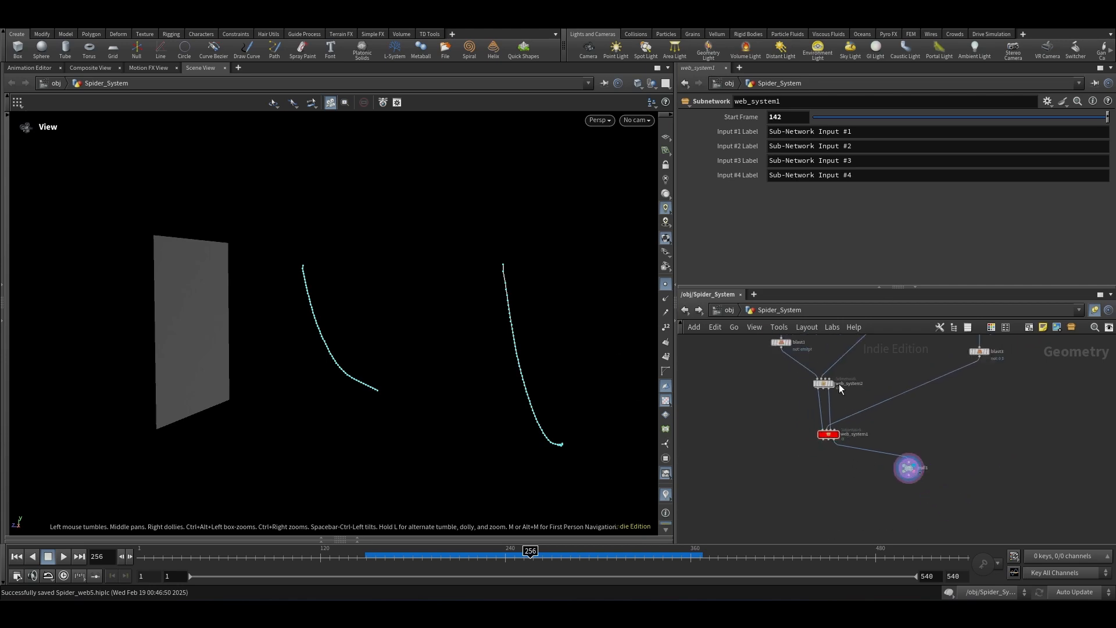
pyautogui.scroll(3, 840, 388)
pyautogui.click(811, 382)
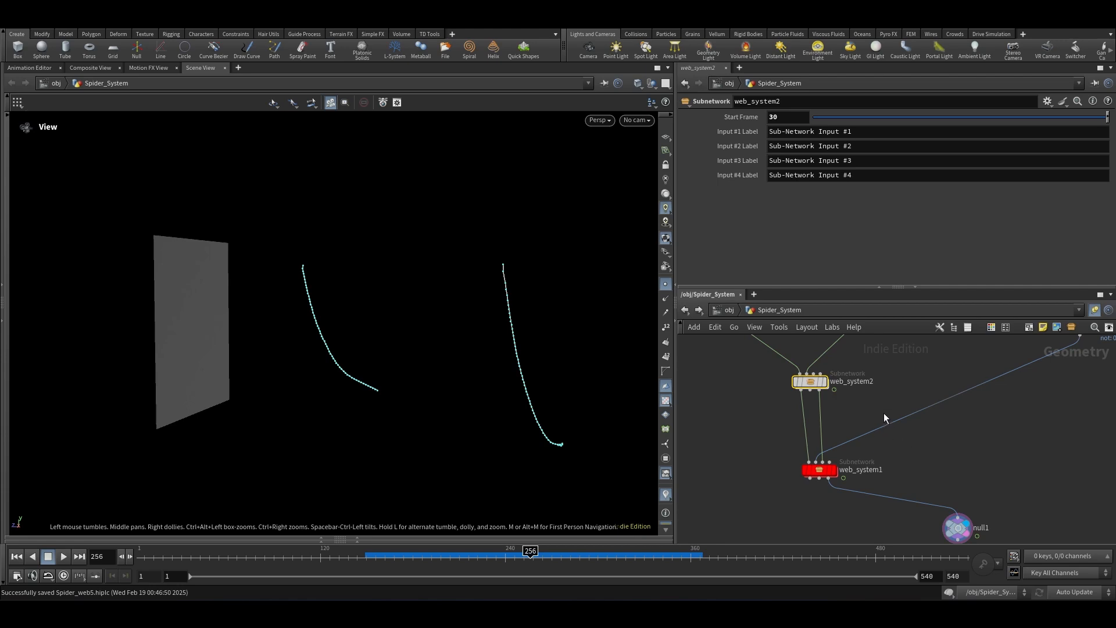
pyautogui.moveTo(925, 442); pyautogui.dragTo(815, 491)
pyautogui.scroll(-3, 802, 401)
pyautogui.scroll(3, 873, 454)
pyautogui.moveTo(941, 453); pyautogui.dragTo(847, 496)
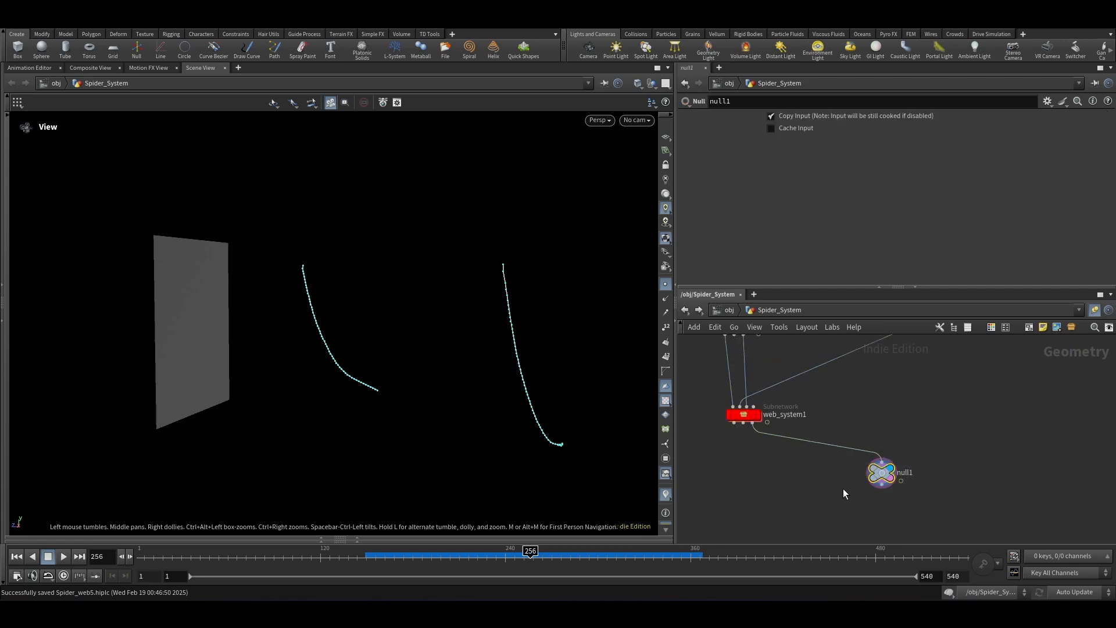
pyautogui.moveTo(378, 555); pyautogui.dragTo(417, 555)
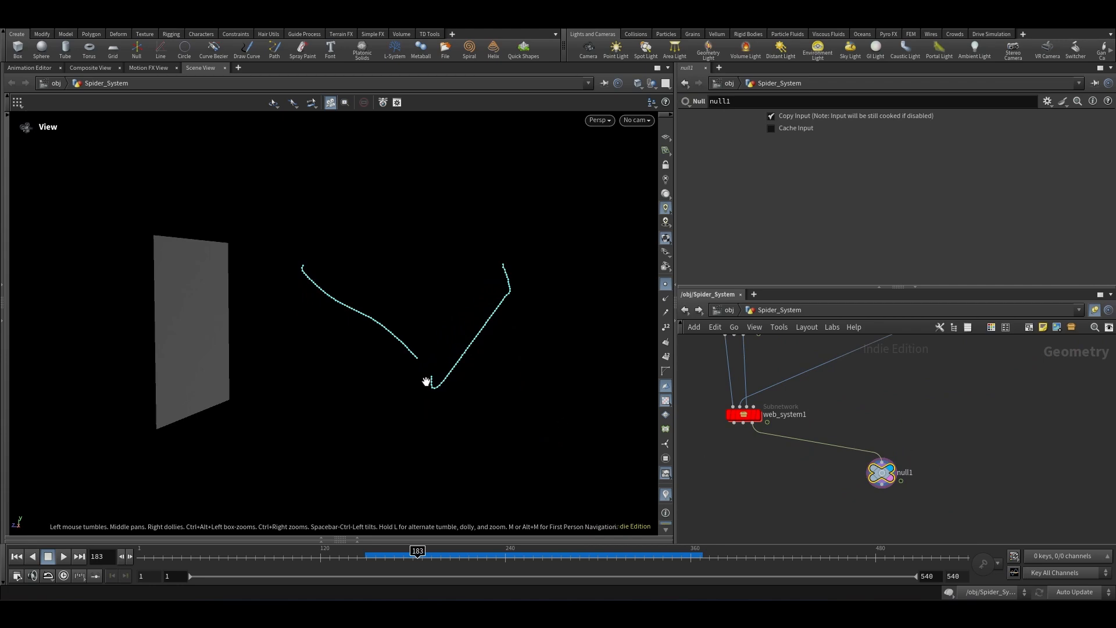
pyautogui.moveTo(404, 551); pyautogui.dragTo(345, 554)
pyautogui.moveTo(301, 431); pyautogui.dragTo(340, 429)
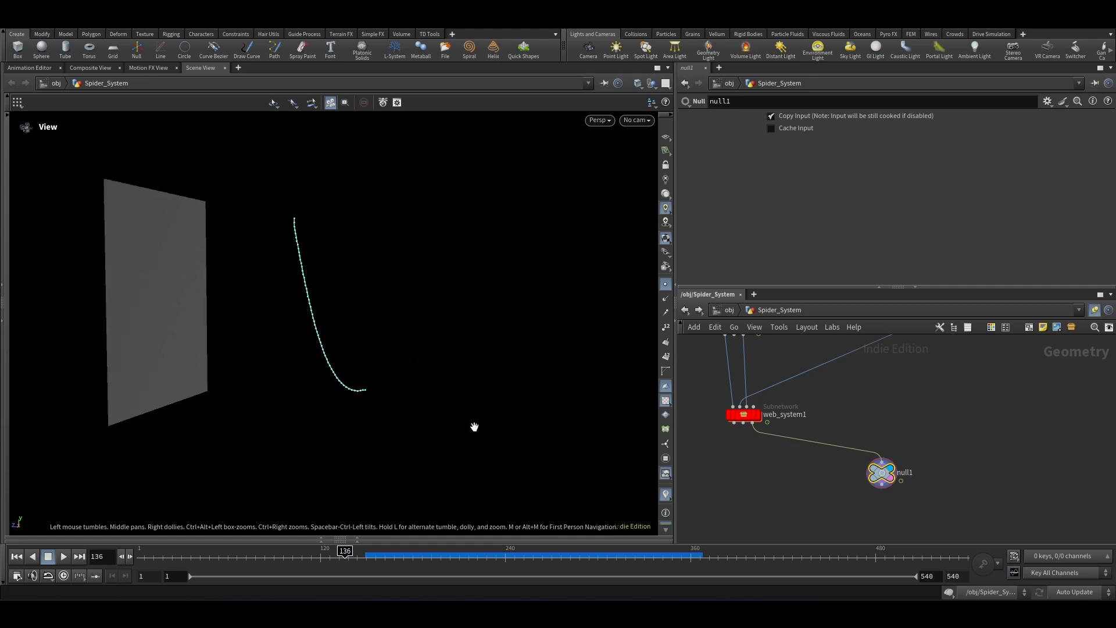
pyautogui.moveTo(438, 418); pyautogui.dragTo(324, 365)
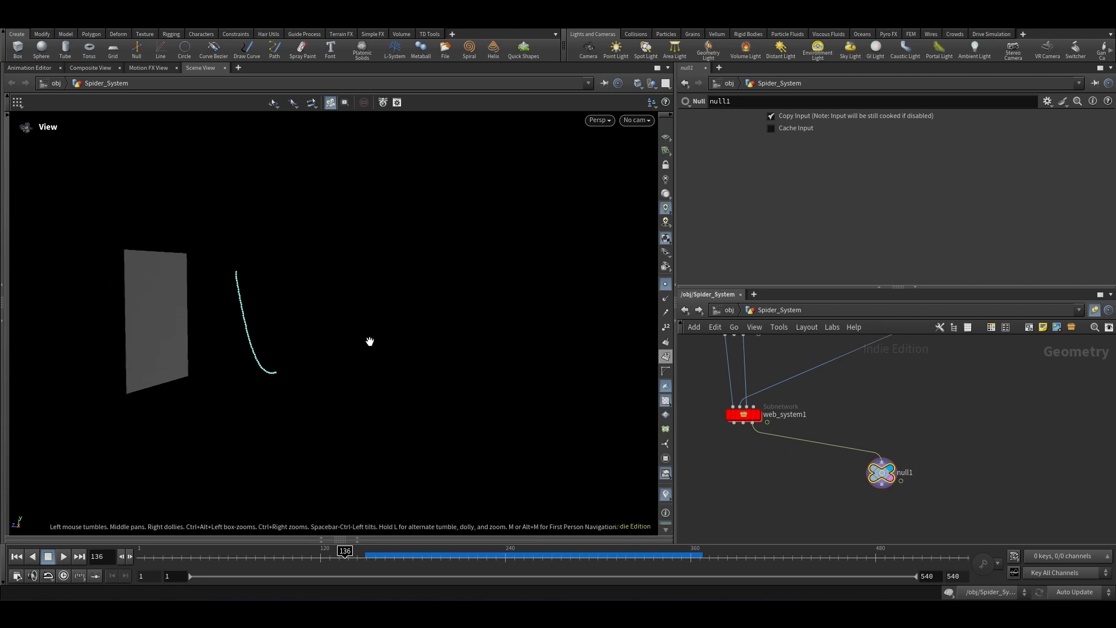
pyautogui.moveTo(344, 561)
pyautogui.mouseDown()
pyautogui.moveTo(316, 566)
pyautogui.moveTo(363, 565)
pyautogui.mouseUp()
pyautogui.scroll(1, 932, 435)
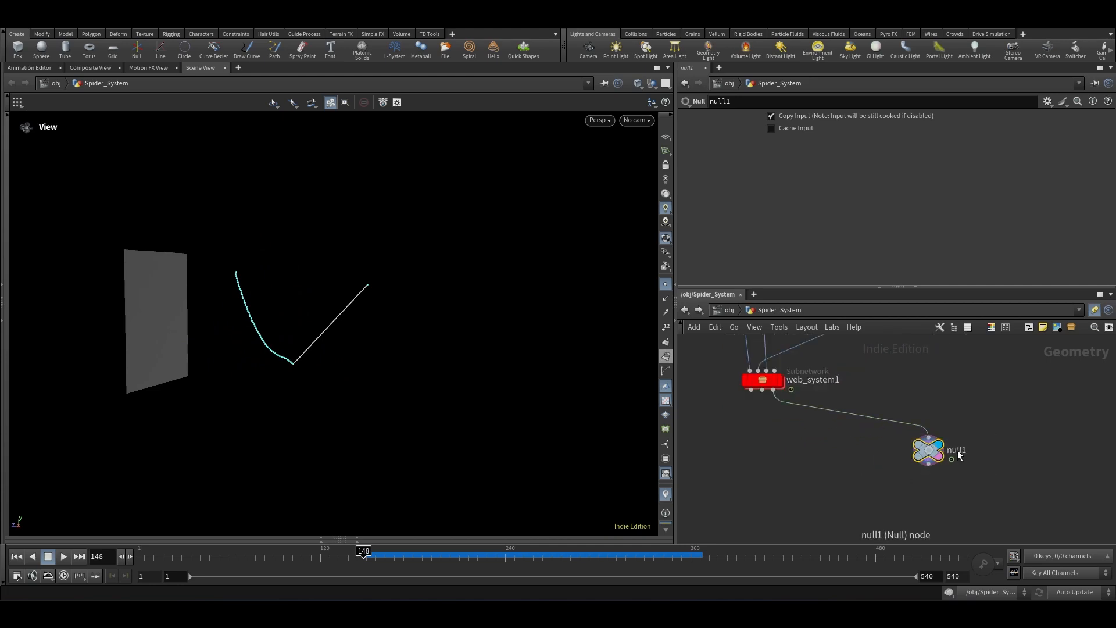
# Step: Append a Blast node below null1 that keeps only the zero group using Delete Non Selected
pyautogui.click(934, 453)
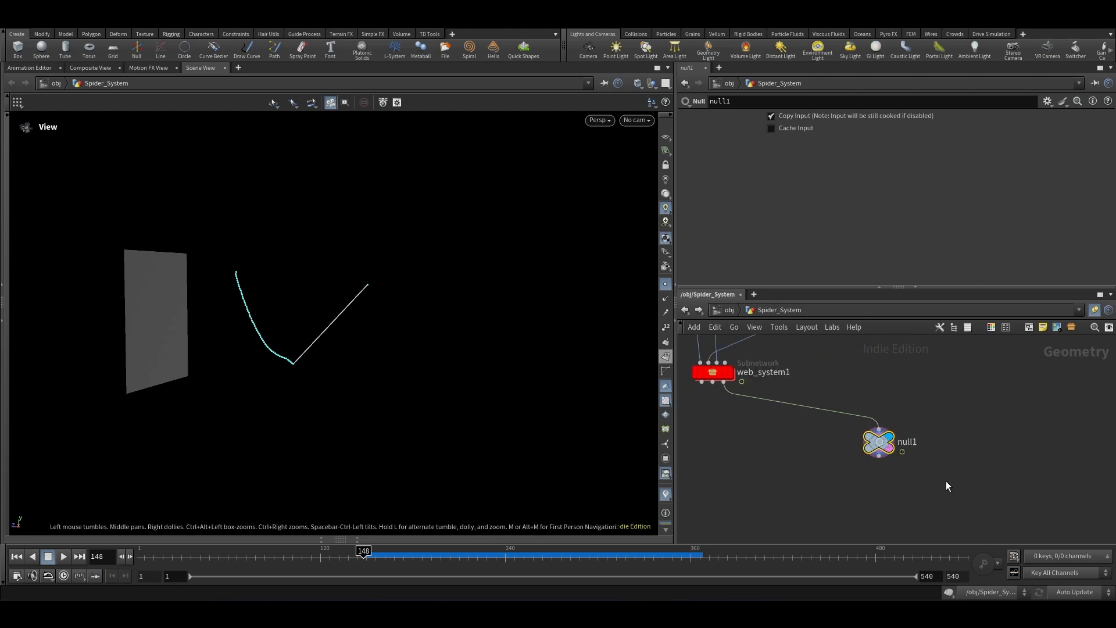
pyautogui.press('Tab')
pyautogui.write('blast')
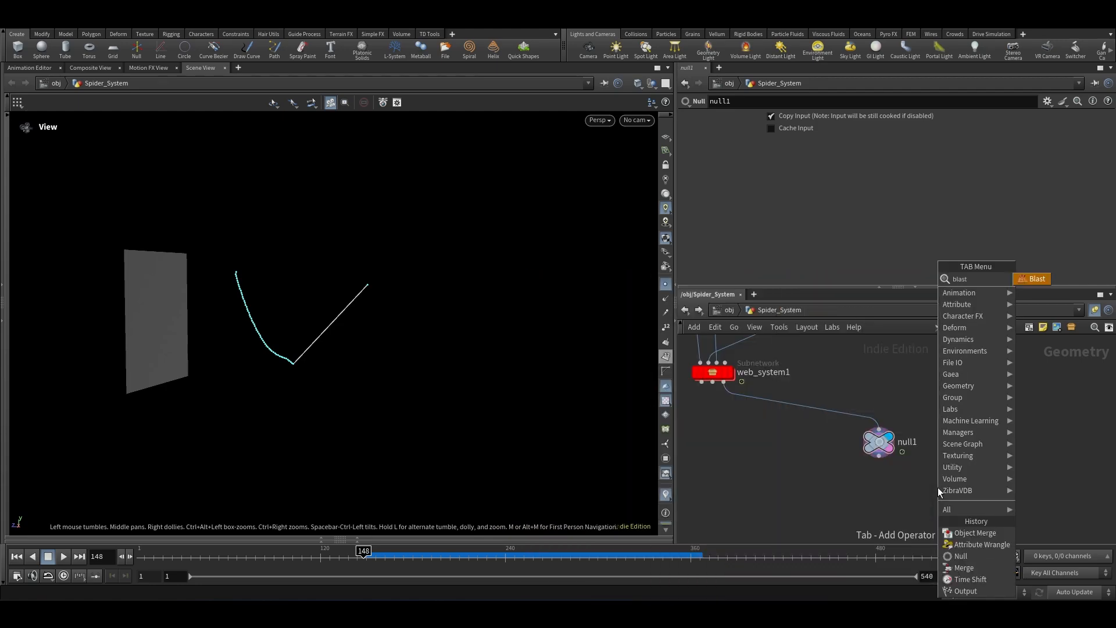
pyautogui.press('Return')
pyautogui.click(916, 499)
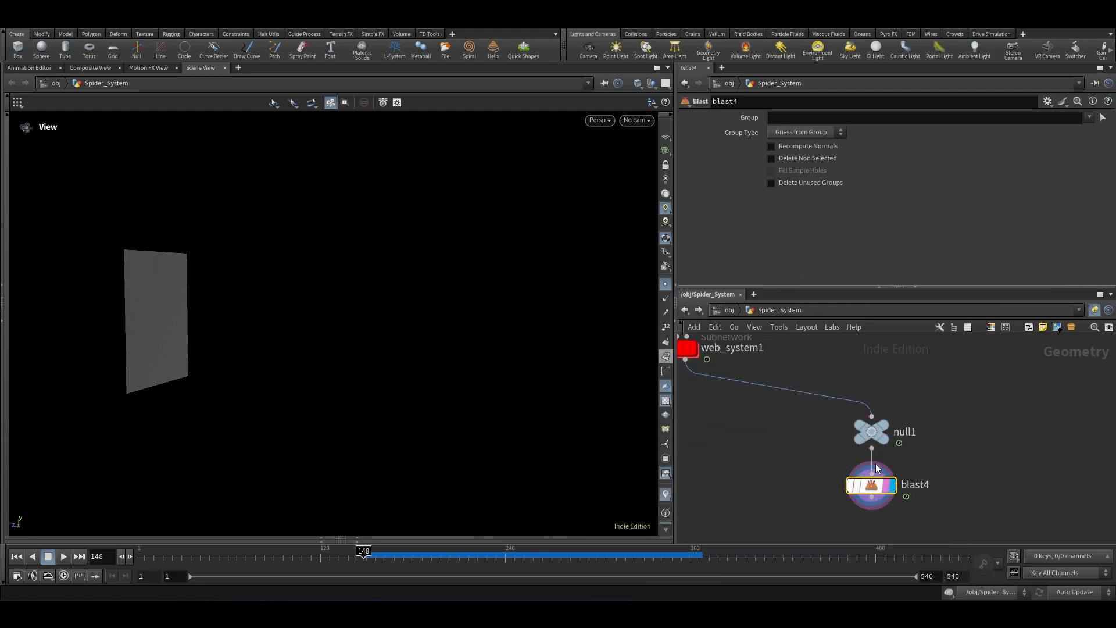
pyautogui.click(1090, 118)
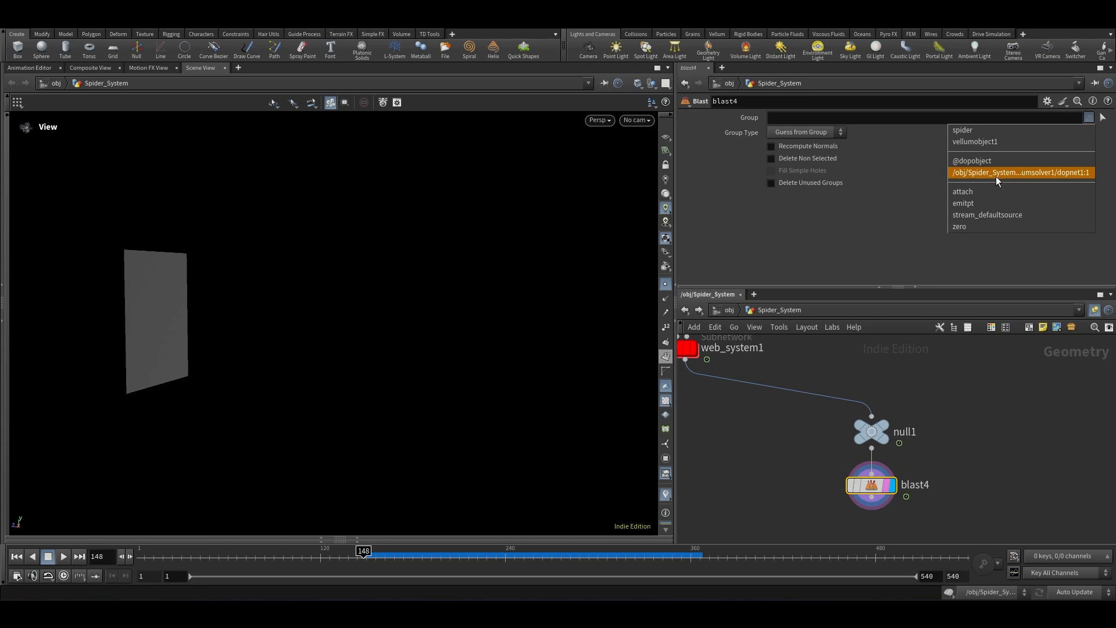
pyautogui.click(975, 224)
pyautogui.click(792, 158)
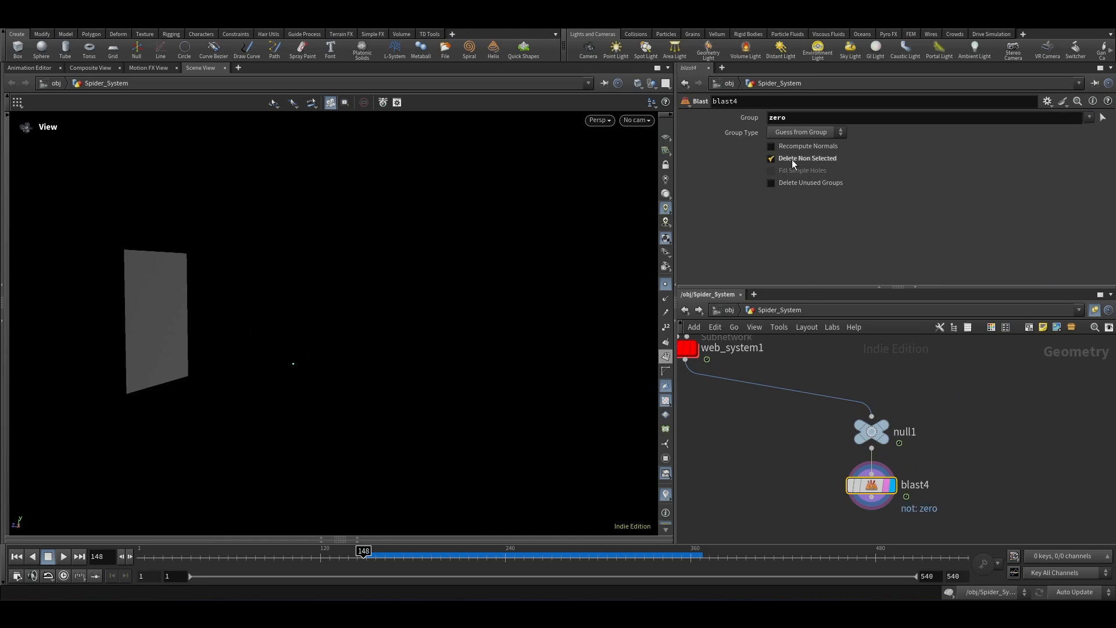
# Step: Scrub the timeline to examine the isolated zero-group points
pyautogui.scroll(-2, 753, 426)
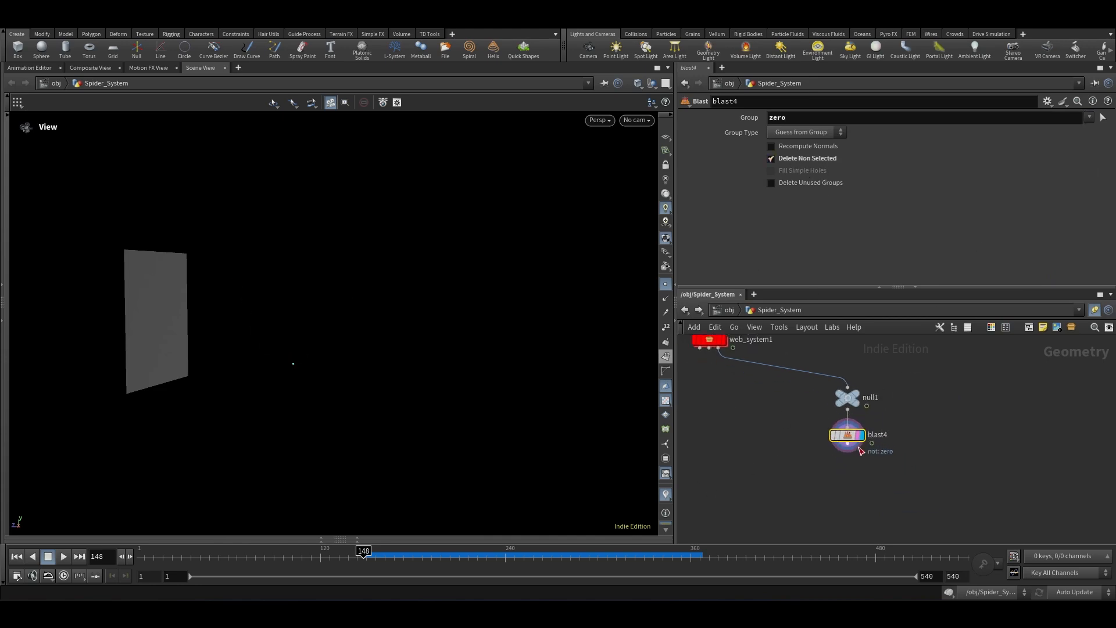
pyautogui.click(780, 481)
pyautogui.click(355, 553)
pyautogui.moveTo(354, 553); pyautogui.dragTo(360, 577)
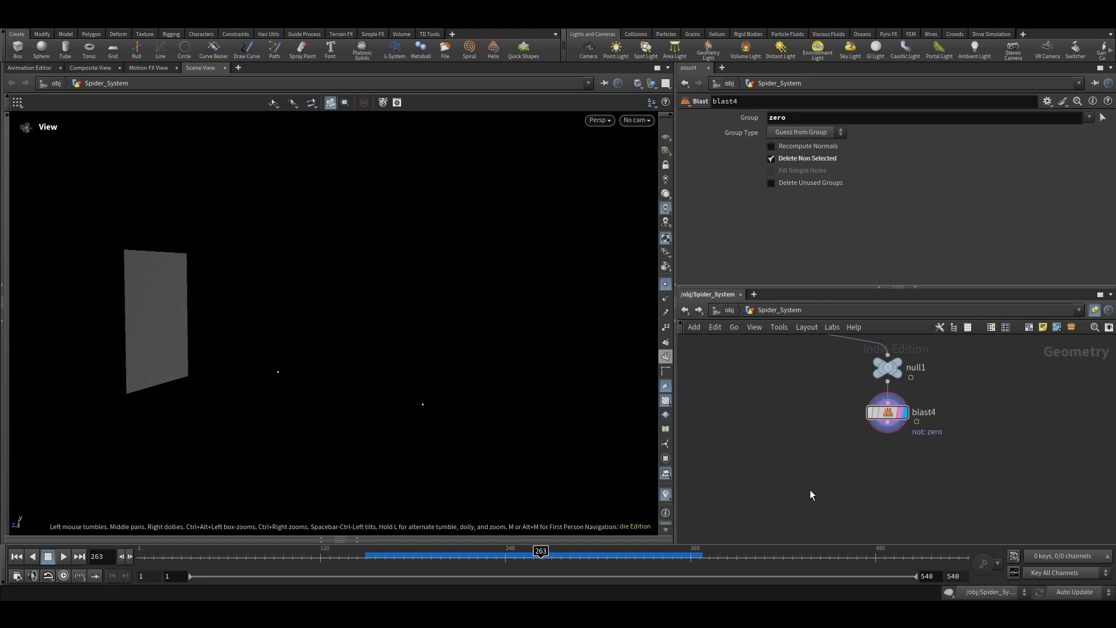
# Step: Add an Object Merge node to the Spider_System network
pyautogui.press('Tab')
pyautogui.write('ob')
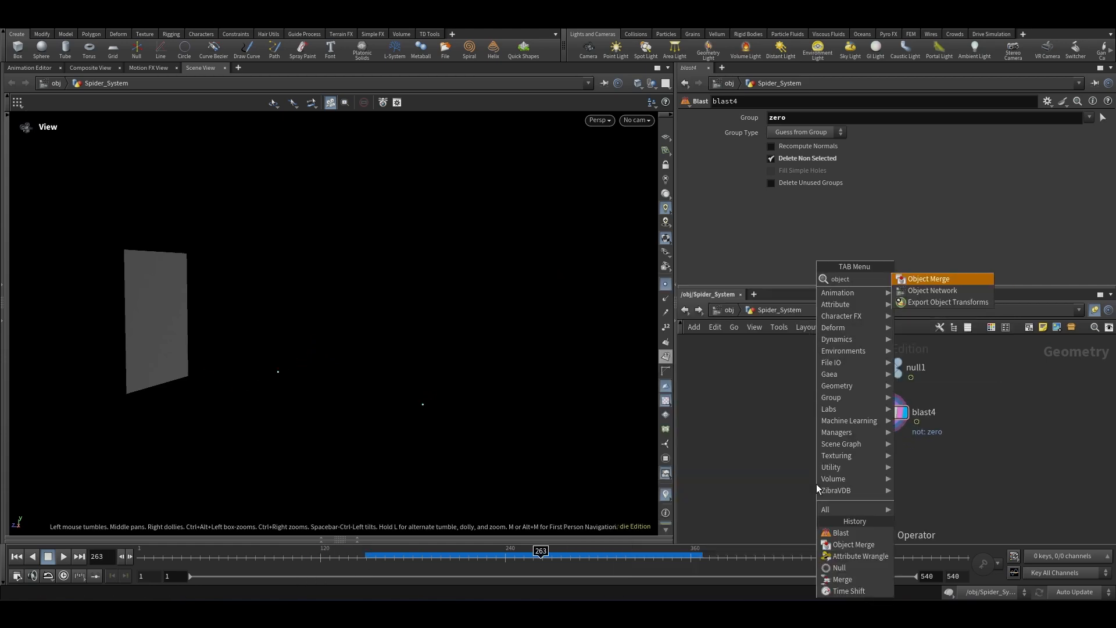
pyautogui.press('Return')
pyautogui.click(780, 430)
pyautogui.scroll(-5, 780, 431)
pyautogui.moveTo(779, 430); pyautogui.dragTo(917, 502, button='middle')
pyautogui.scroll(5, 861, 420)
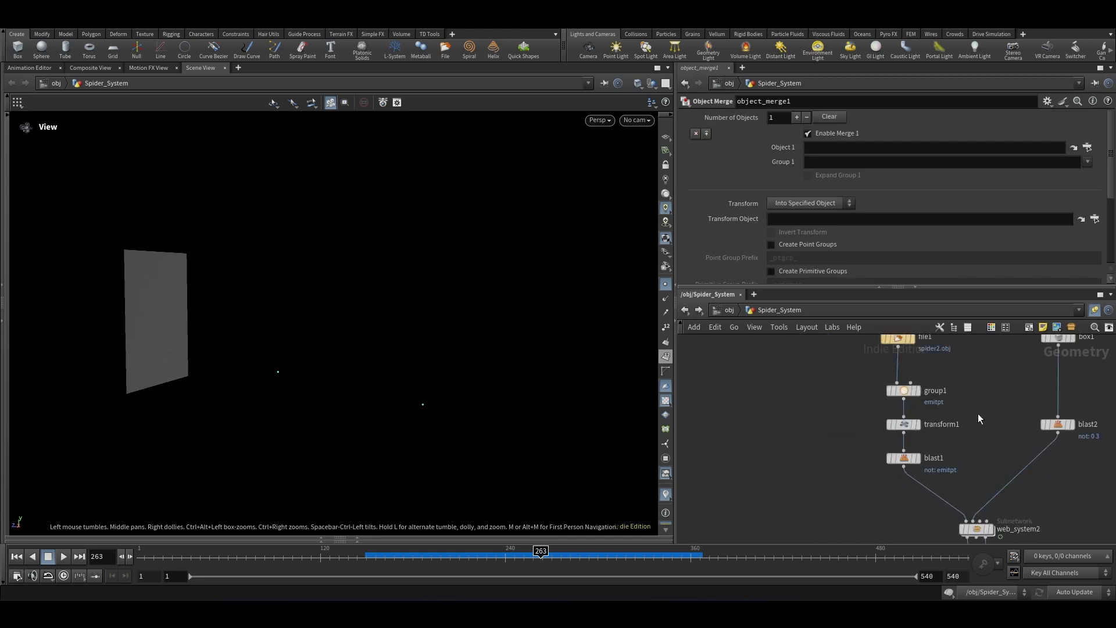
# Step: Duplicate transform1 as a new Transform node branching from group1 and set its Z translation to 0
pyautogui.click(903, 427)
pyautogui.keyDown('alt'); pyautogui.moveTo(907, 423); pyautogui.dragTo(780, 430); pyautogui.keyUp('alt')
pyautogui.click(1047, 164)
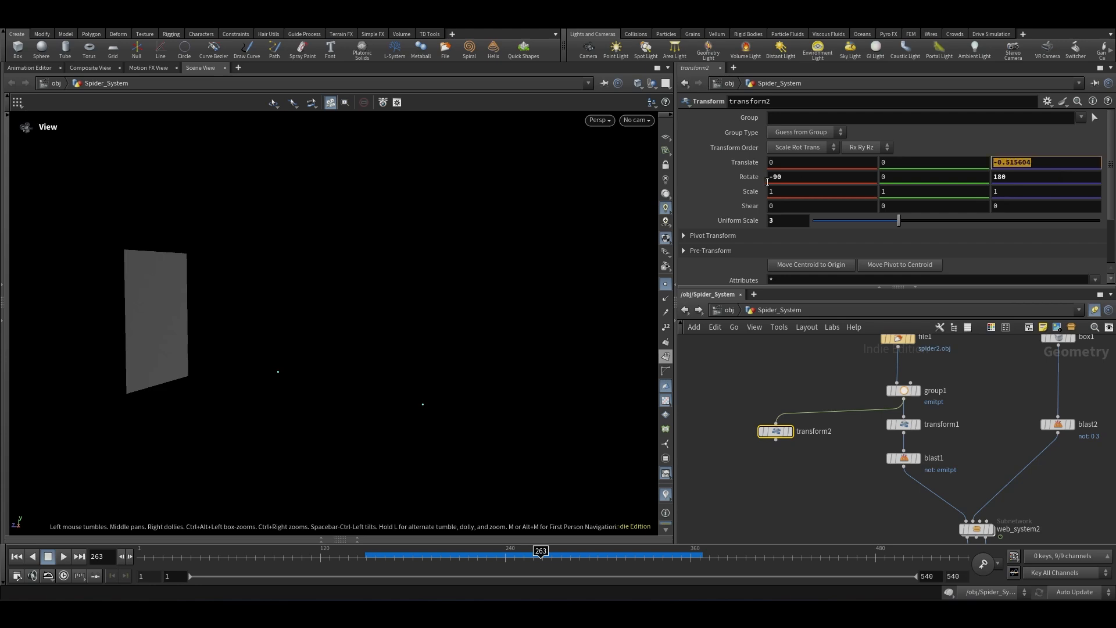
pyautogui.press('BackSpace')
pyautogui.click(831, 541)
pyautogui.click(1009, 165)
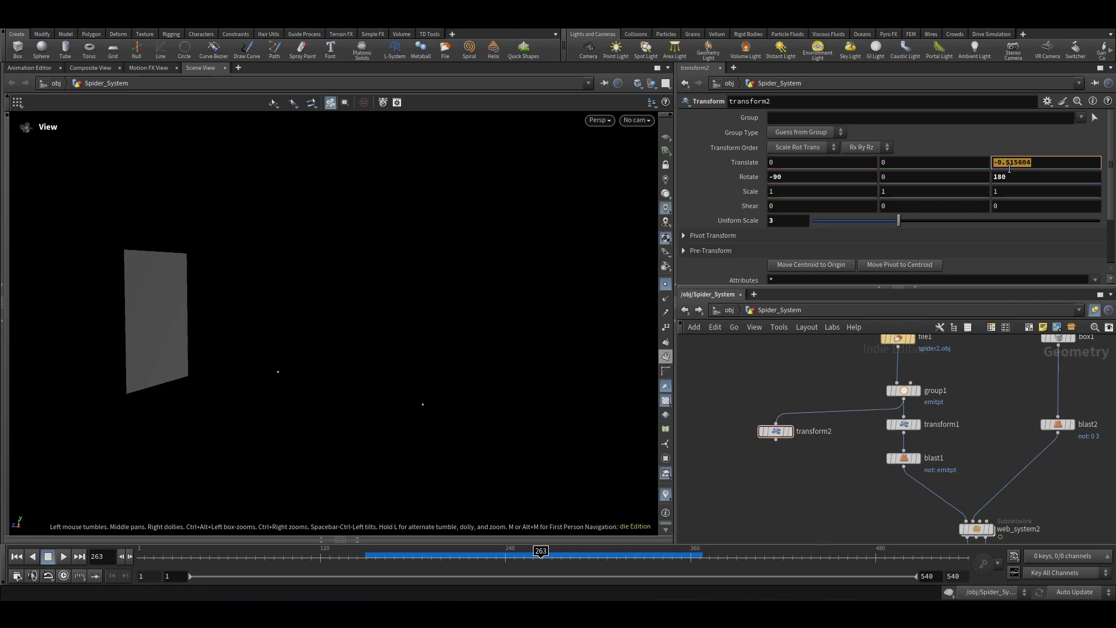
pyautogui.write('0')
pyautogui.press('Return')
# Step: Display the new transform2 node and set its X and Z rotations to 0
pyautogui.scroll(5, 791, 425)
pyautogui.click(765, 444)
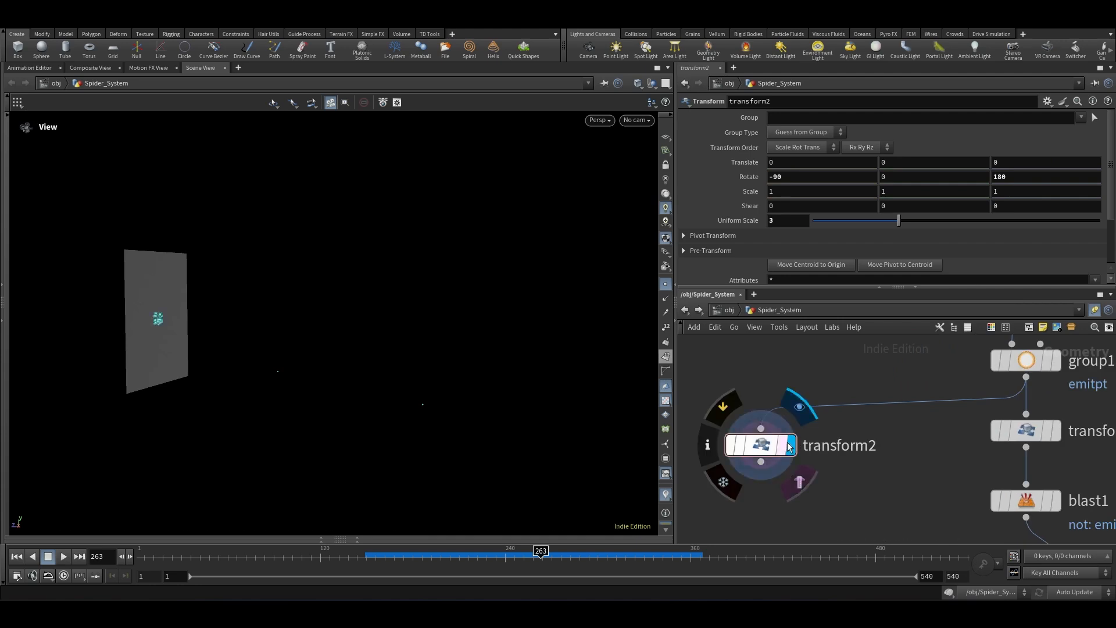
pyautogui.scroll(-2, 819, 401)
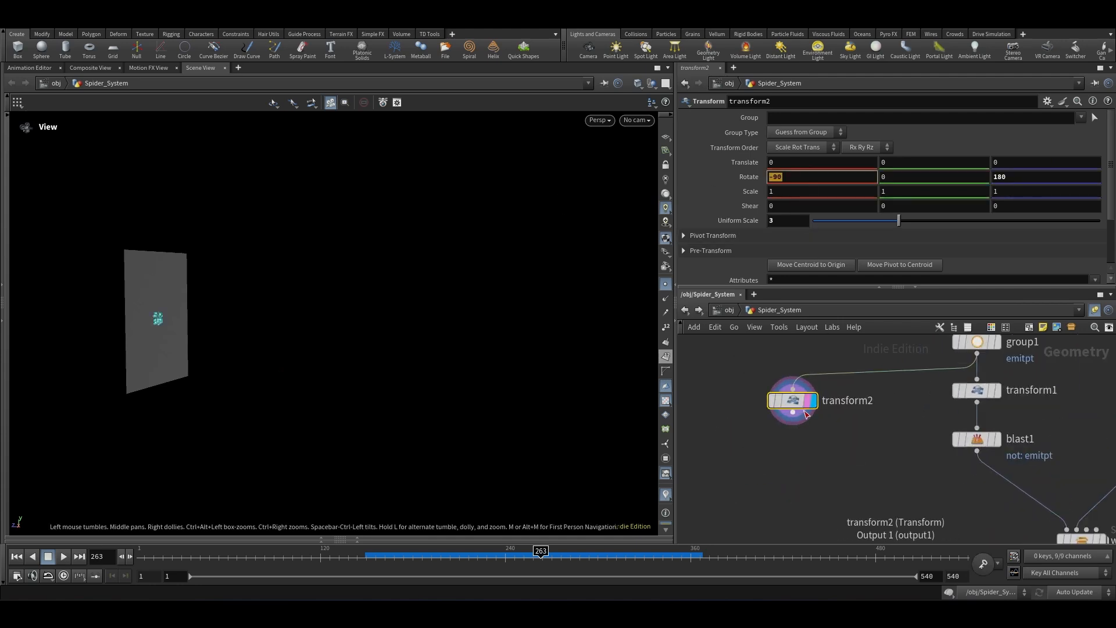
pyautogui.write('0')
pyautogui.click(1010, 179)
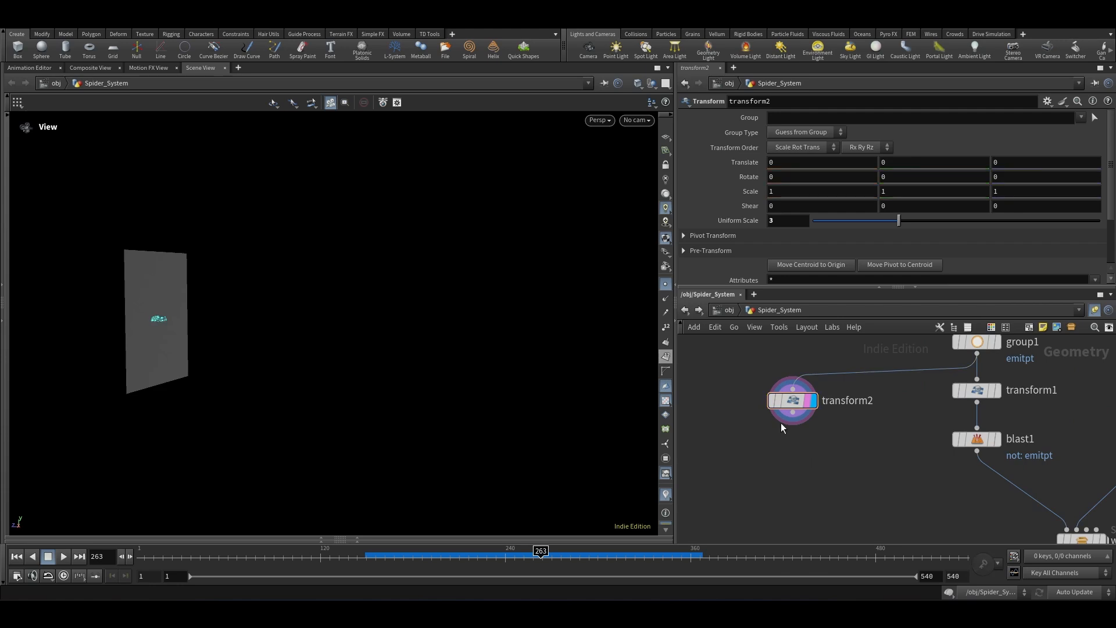
# Step: Append a Null below transform2 and rename it spidermodel
pyautogui.scroll(2, 799, 444)
pyautogui.moveTo(791, 407); pyautogui.dragTo(796, 472)
pyautogui.write('null')
pyautogui.press('Return')
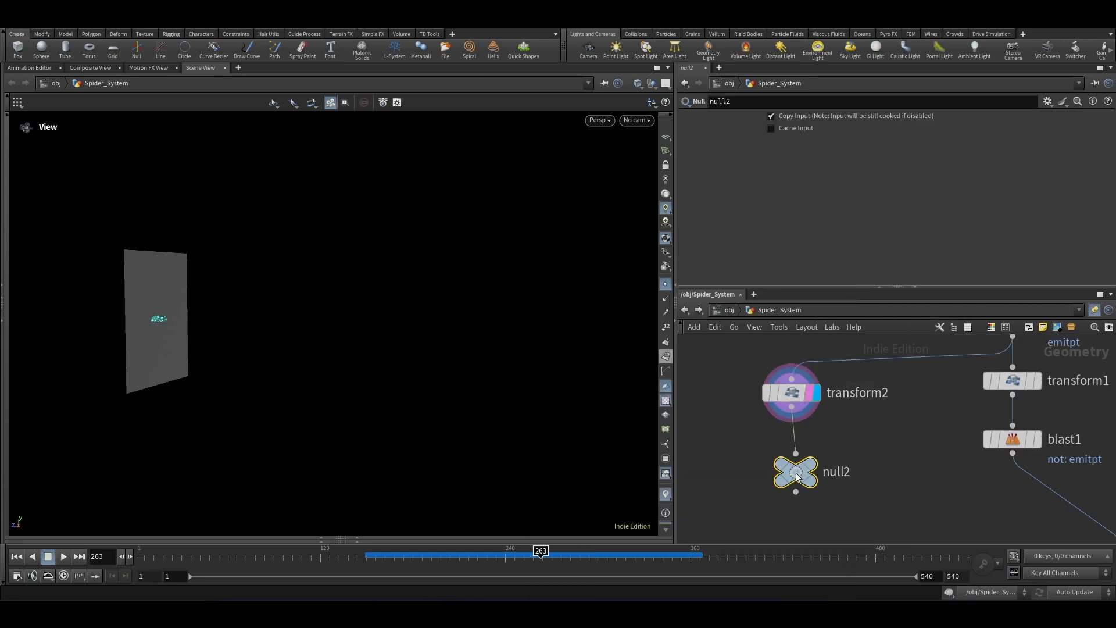
pyautogui.doubleClick(837, 471)
pyautogui.write('spidermodel')
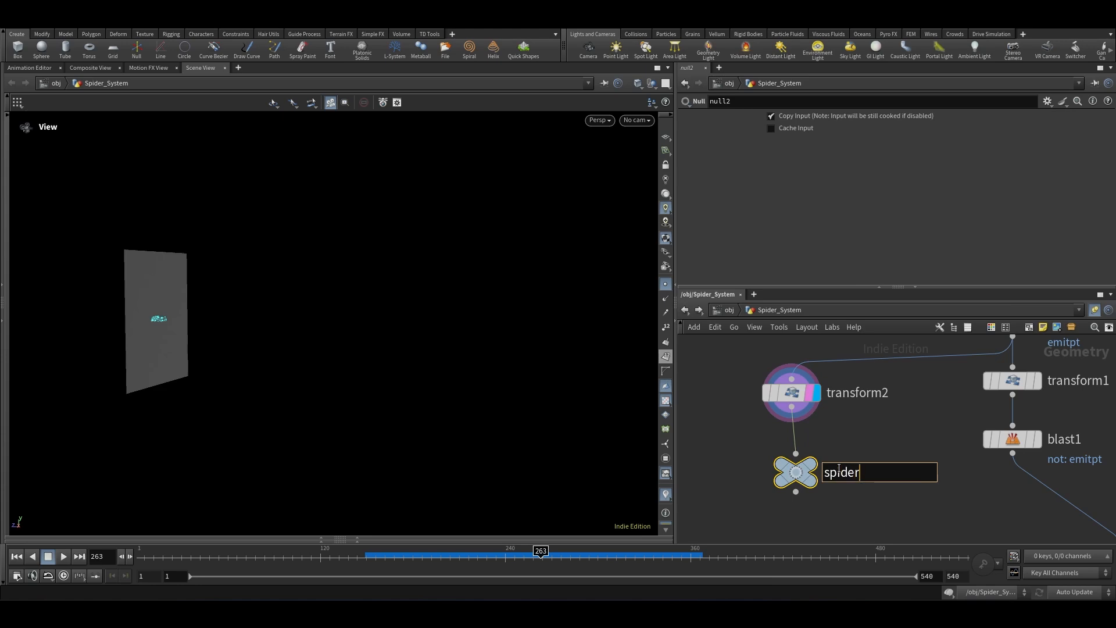
pyautogui.press('Return')
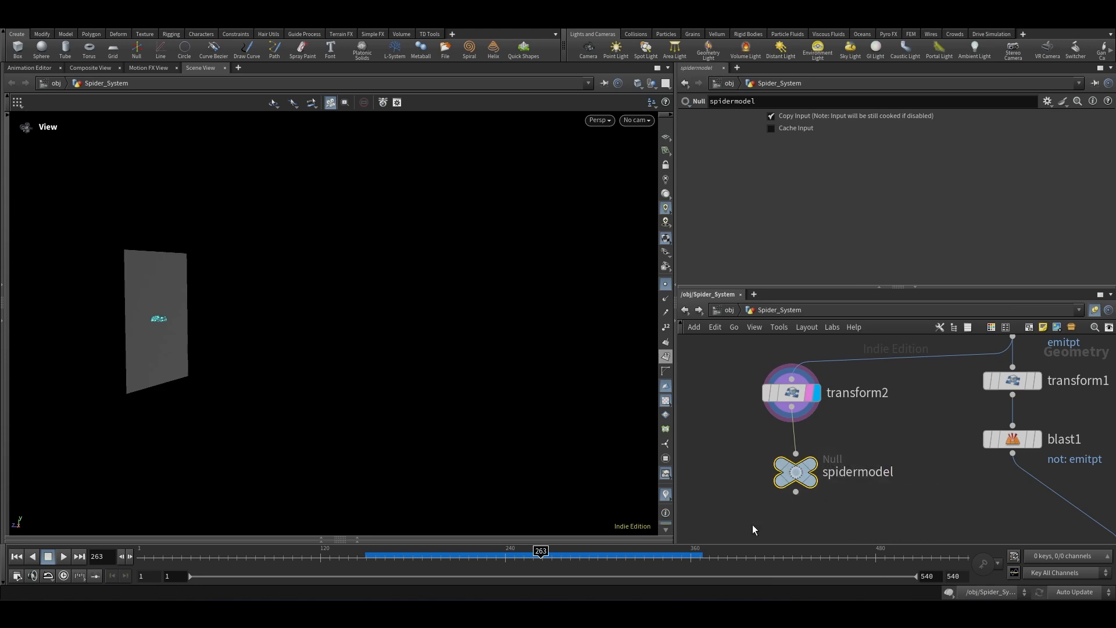
# Step: Copy the spidermodel node and paste its path into object_merge1's Object 1 field
pyautogui.hotkey('ctrl', 'c')
pyautogui.click(793, 394)
pyautogui.scroll(-8, 818, 387)
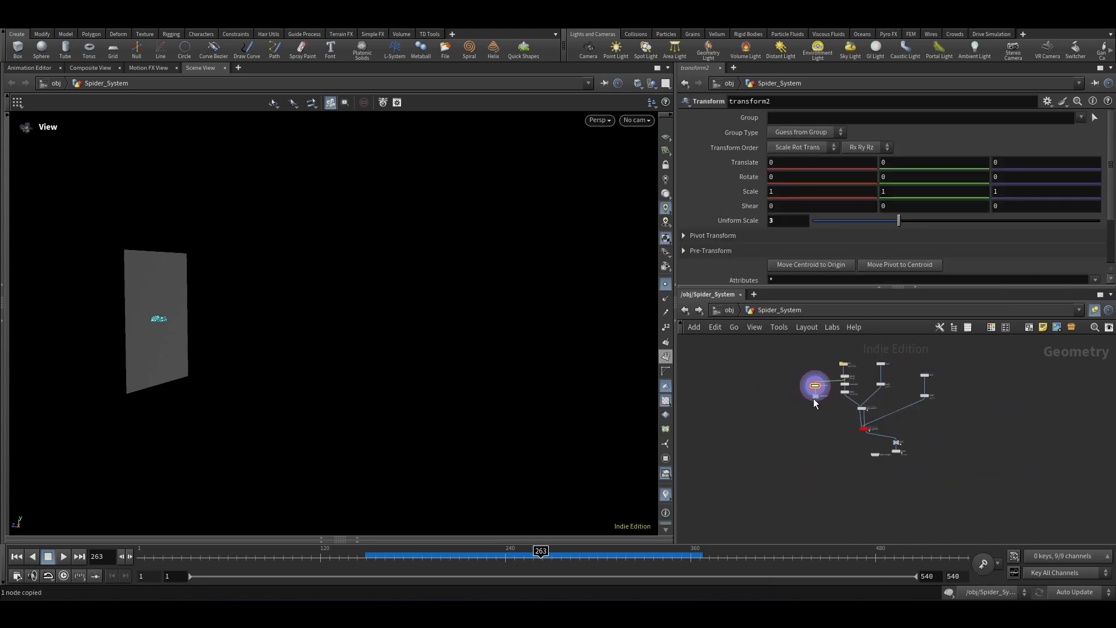
pyautogui.scroll(7, 872, 456)
pyautogui.click(830, 421)
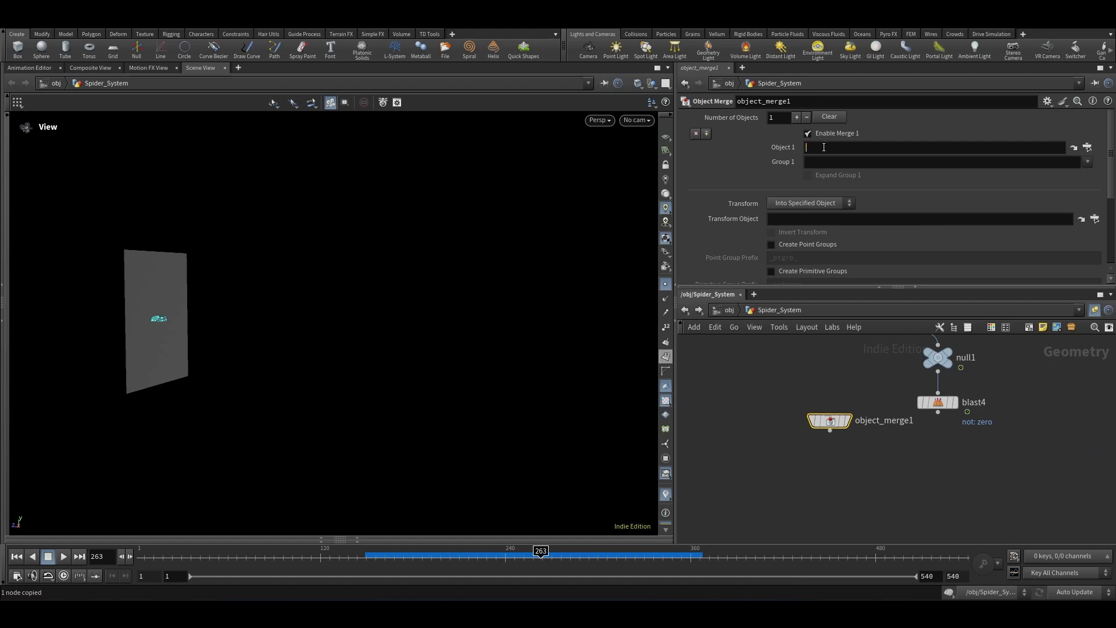
pyautogui.hotkey('ctrl', 'v')
# Step: Add a Copy to Points node, wiring object_merge1 as the geometry and blast4 as the target points, and display it
pyautogui.press('Tab')
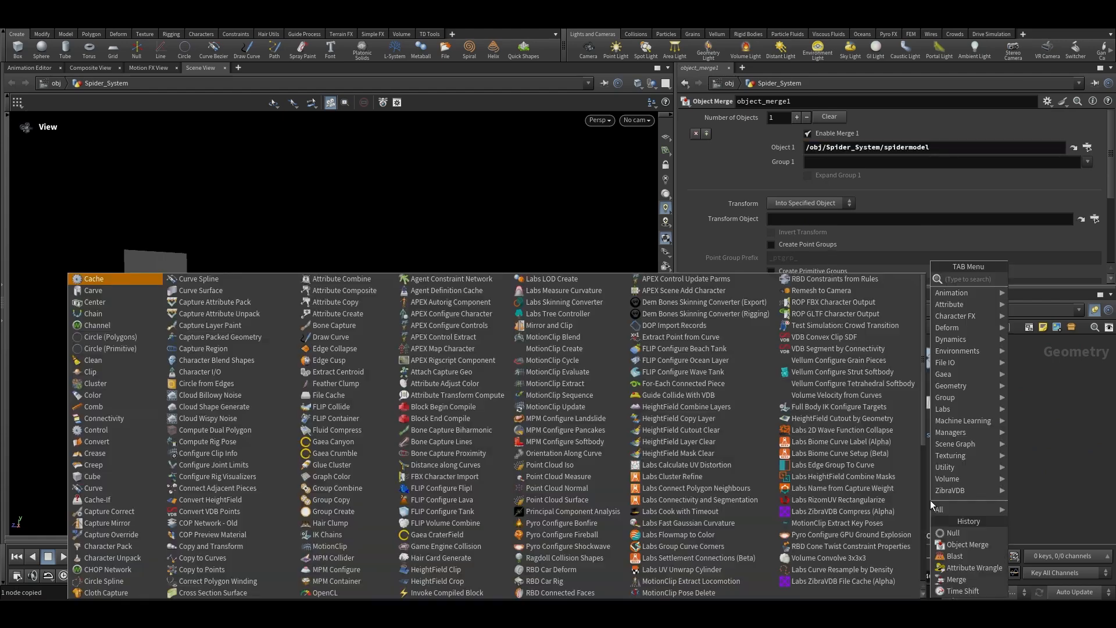
pyautogui.write('copy to point')
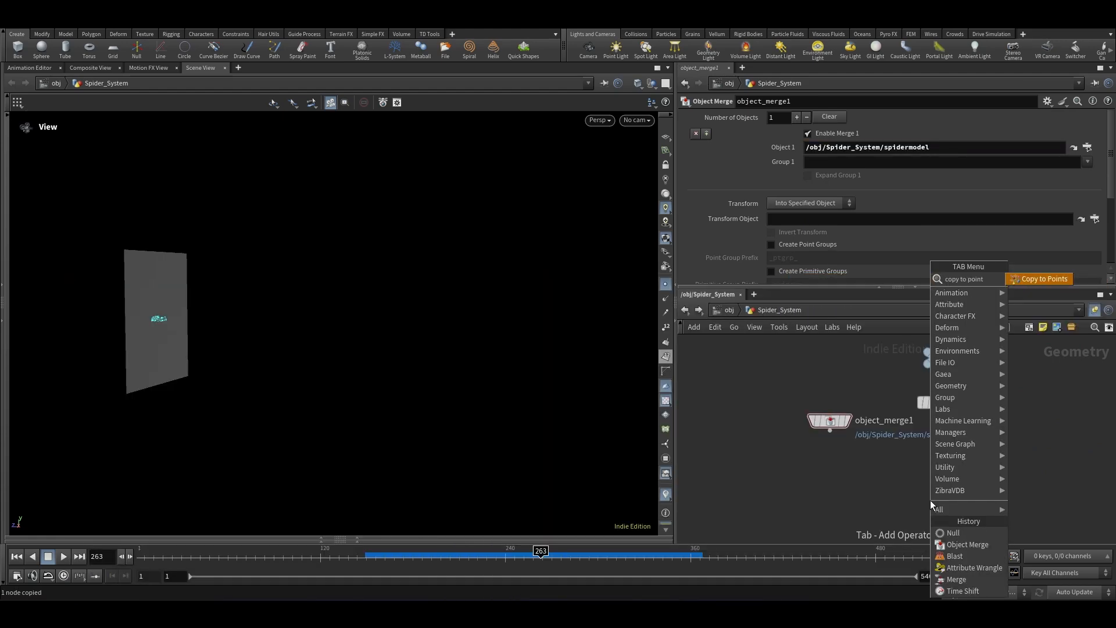
pyautogui.press('Return')
pyautogui.click(902, 486)
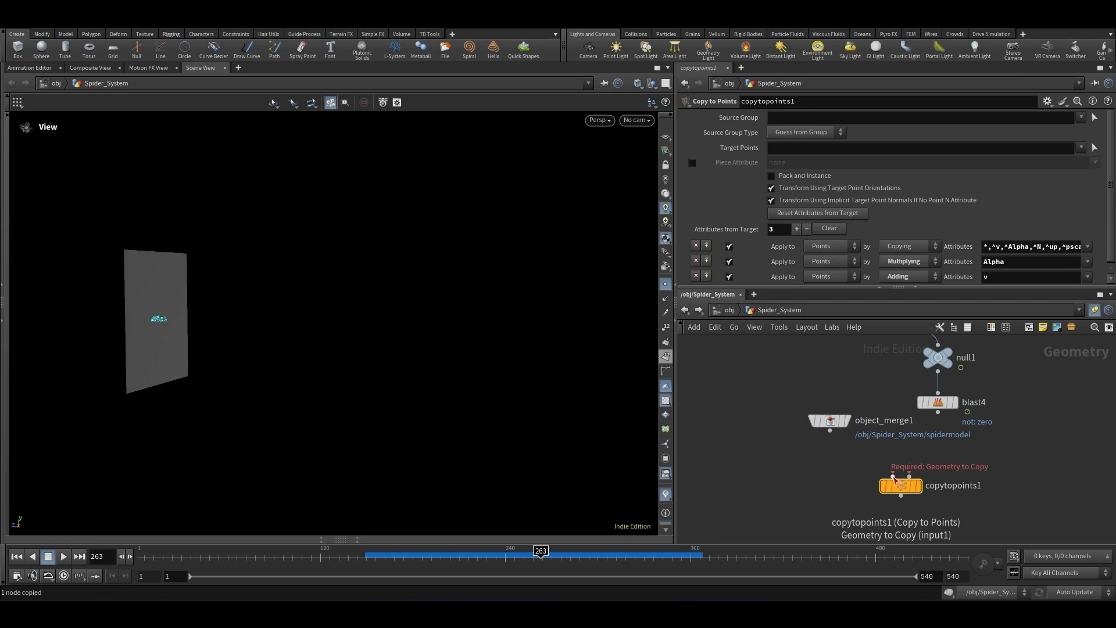
pyautogui.moveTo(893, 477); pyautogui.dragTo(830, 431)
pyautogui.moveTo(909, 477); pyautogui.dragTo(938, 412)
pyautogui.click(917, 485)
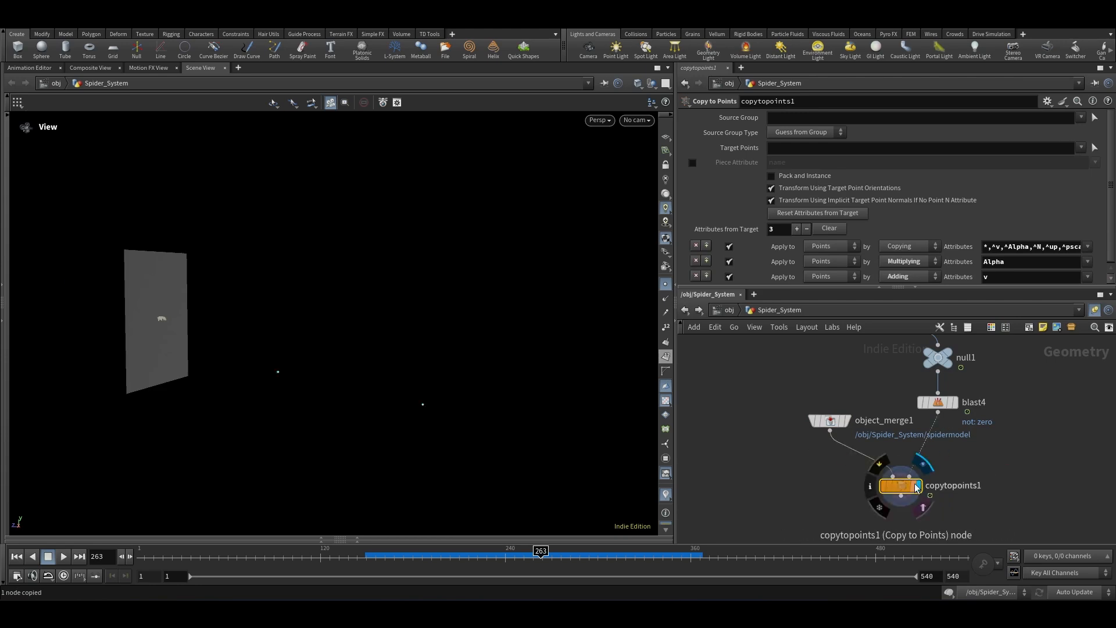
# Step: Insert an Attribute Delete node between blast4 and copytopoints1
pyautogui.click(937, 402)
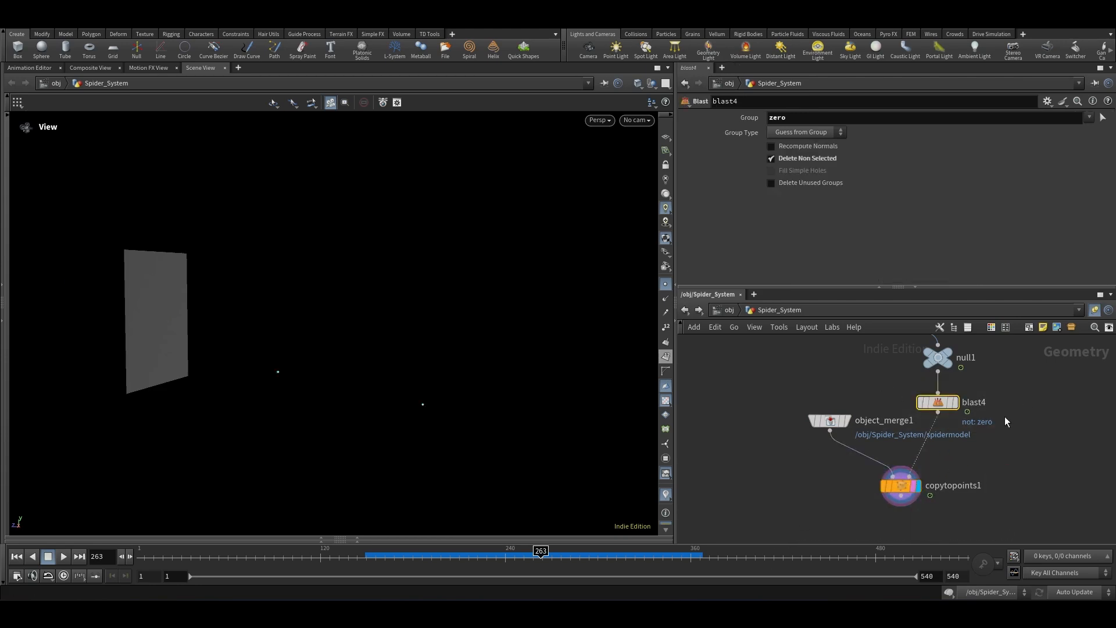
pyautogui.click(1015, 465)
pyautogui.press('Tab')
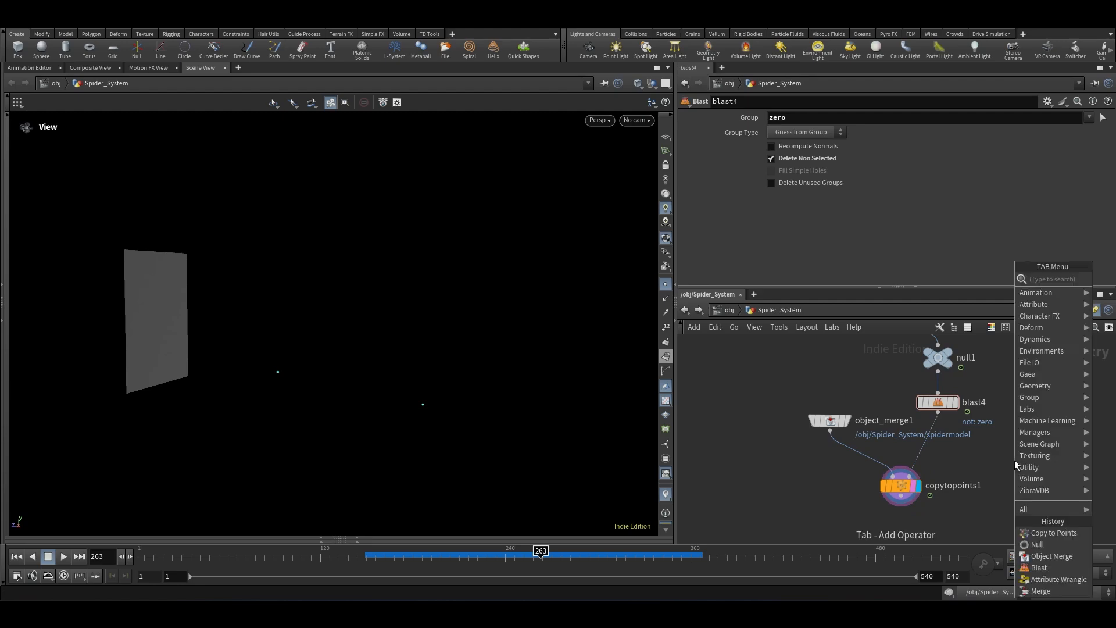
pyautogui.write('atde')
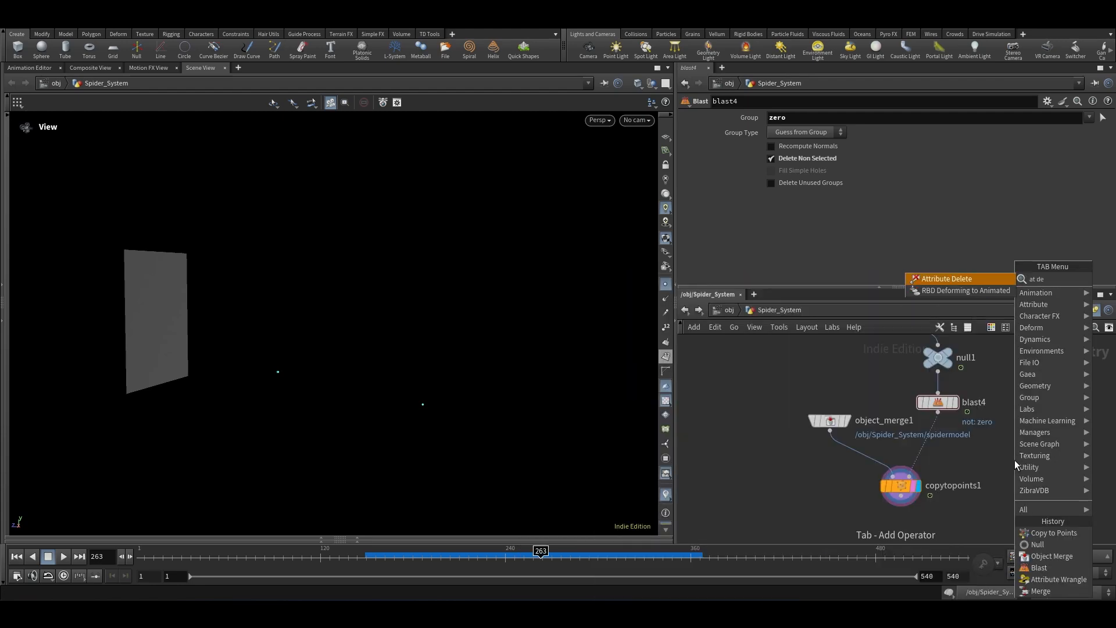
pyautogui.press('Return')
pyautogui.click(926, 443)
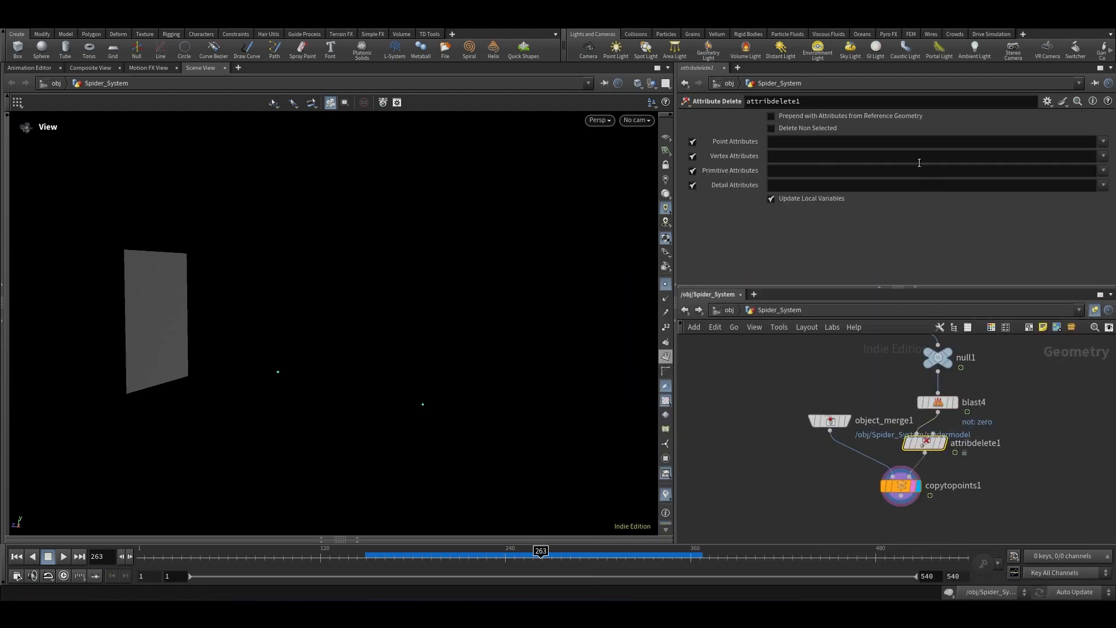
# Step: Enable Delete Non Selected on the Attribute Delete node and set its Point Attributes to N
pyautogui.click(1103, 156)
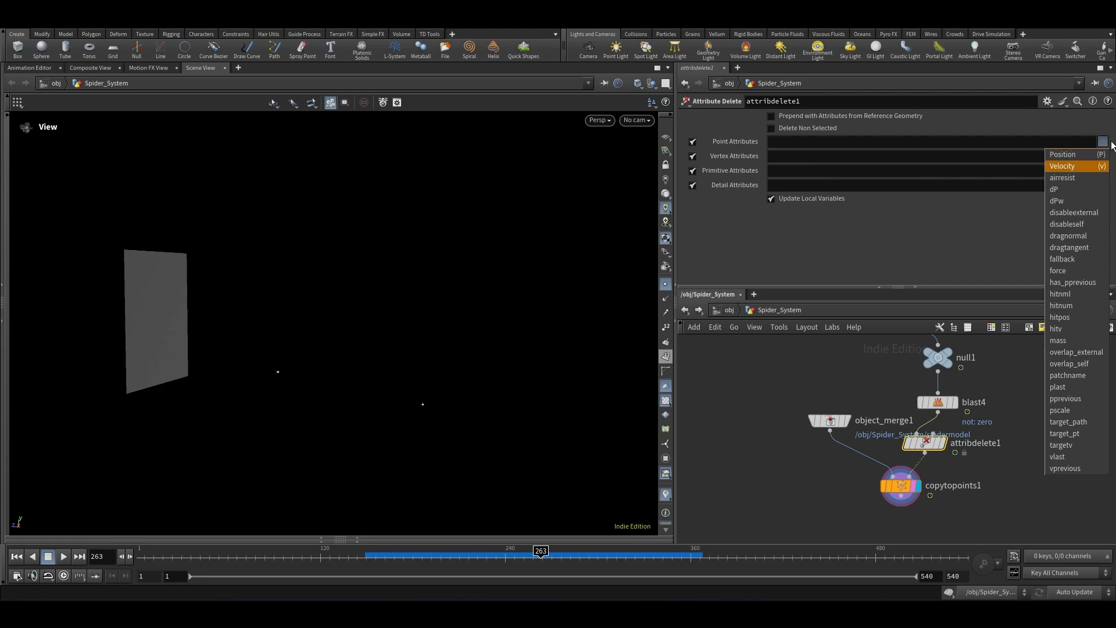
pyautogui.click(810, 128)
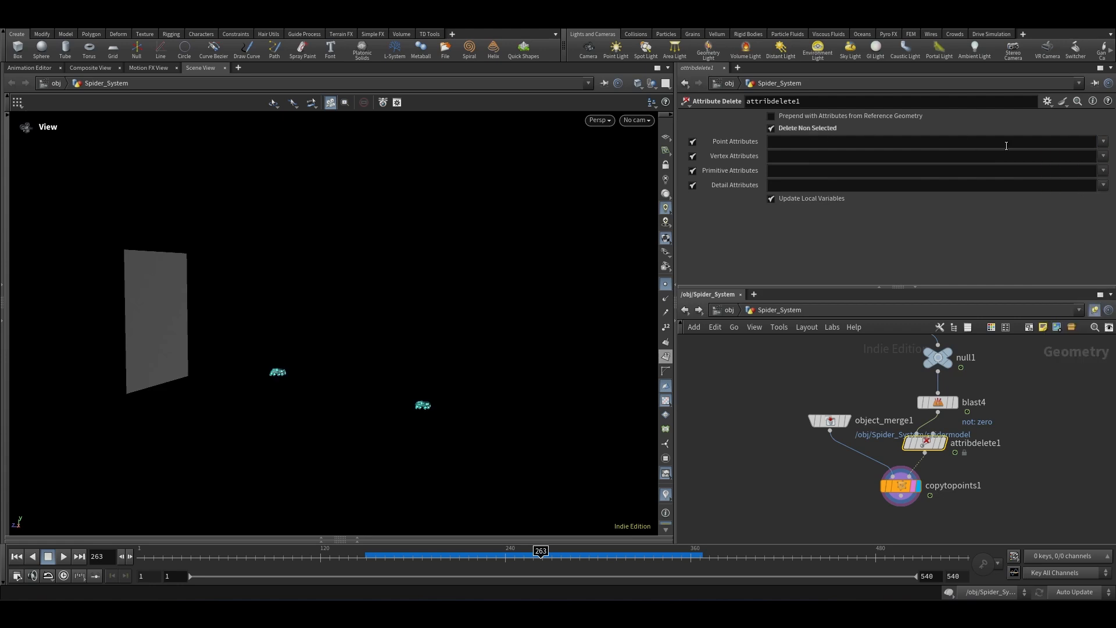
pyautogui.click(1103, 142)
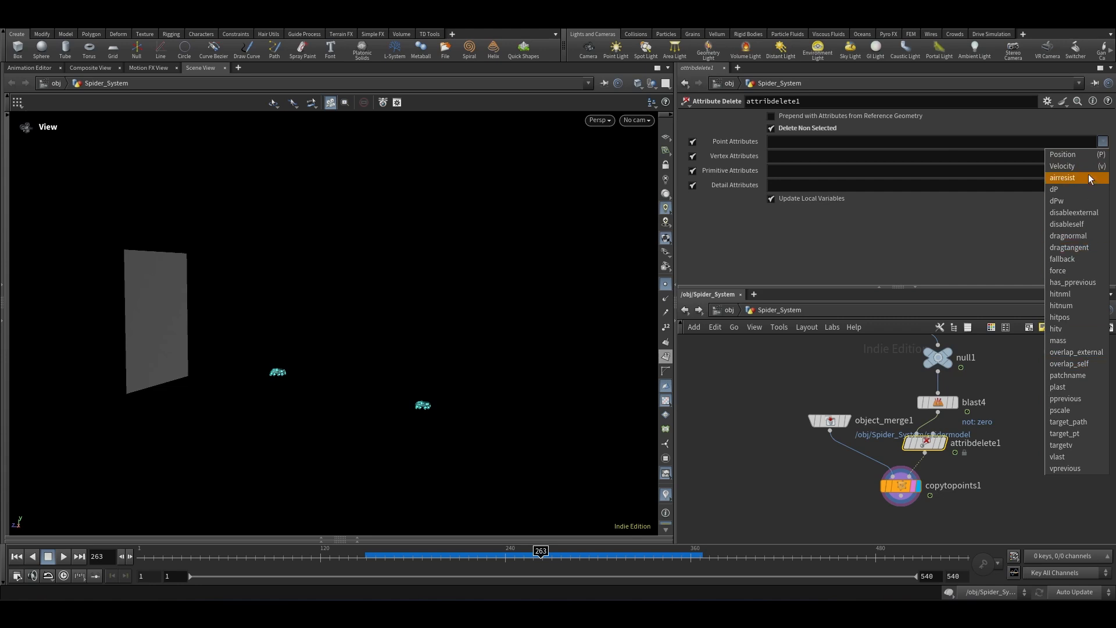
pyautogui.click(942, 253)
pyautogui.click(782, 141)
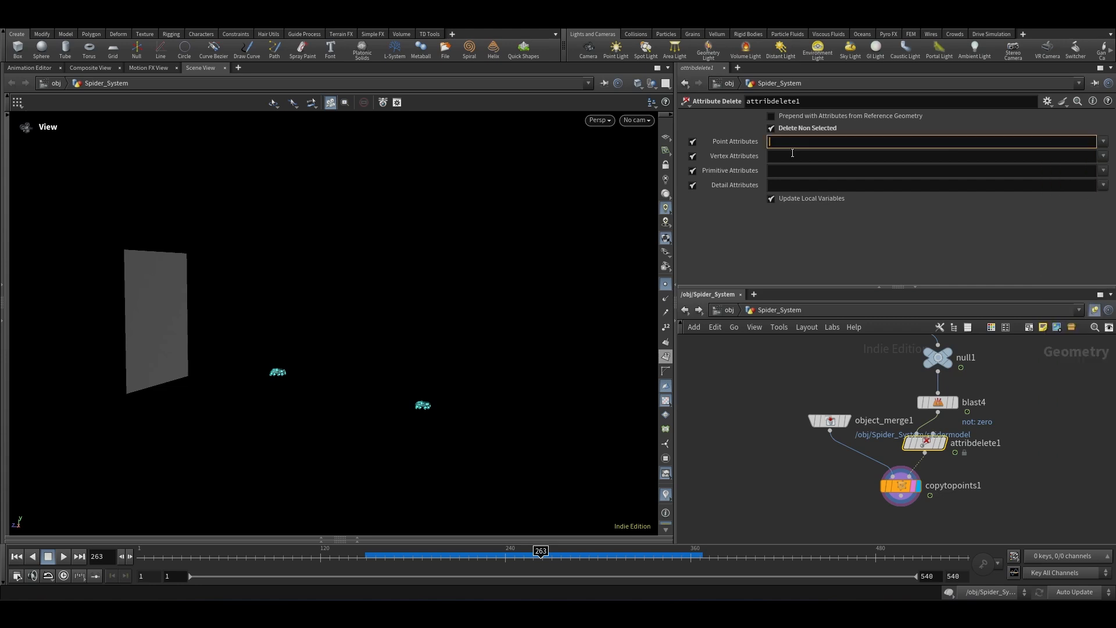
pyautogui.click(767, 476)
pyautogui.moveTo(805, 420); pyautogui.dragTo(703, 381, button='middle')
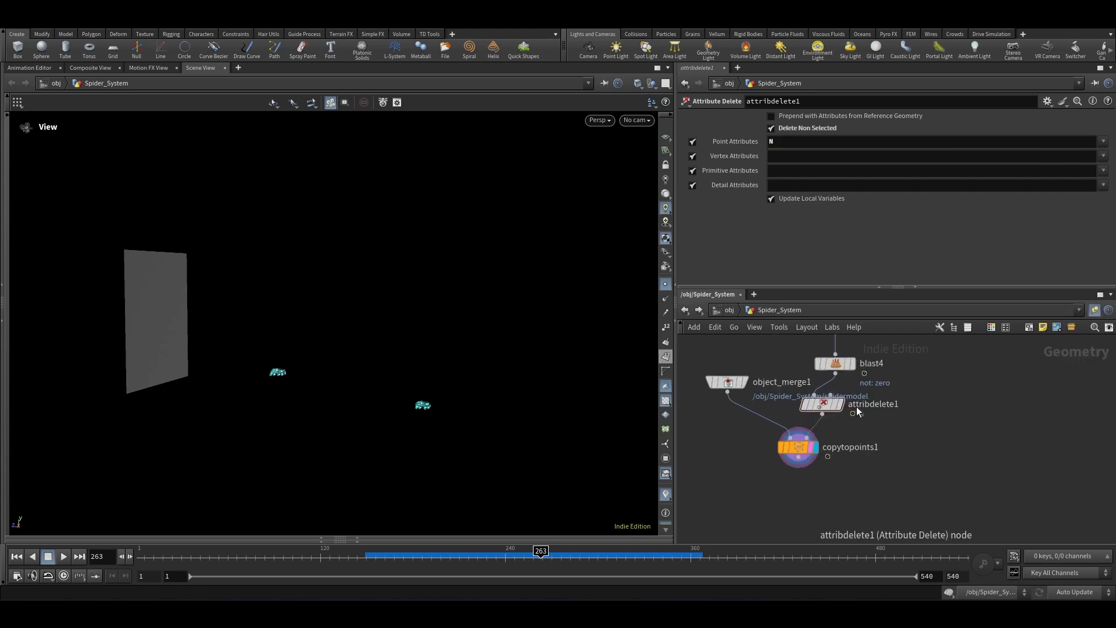
# Step: Display the Copy to Points result and scrub the timeline to examine the copied spiders
pyautogui.click(799, 447)
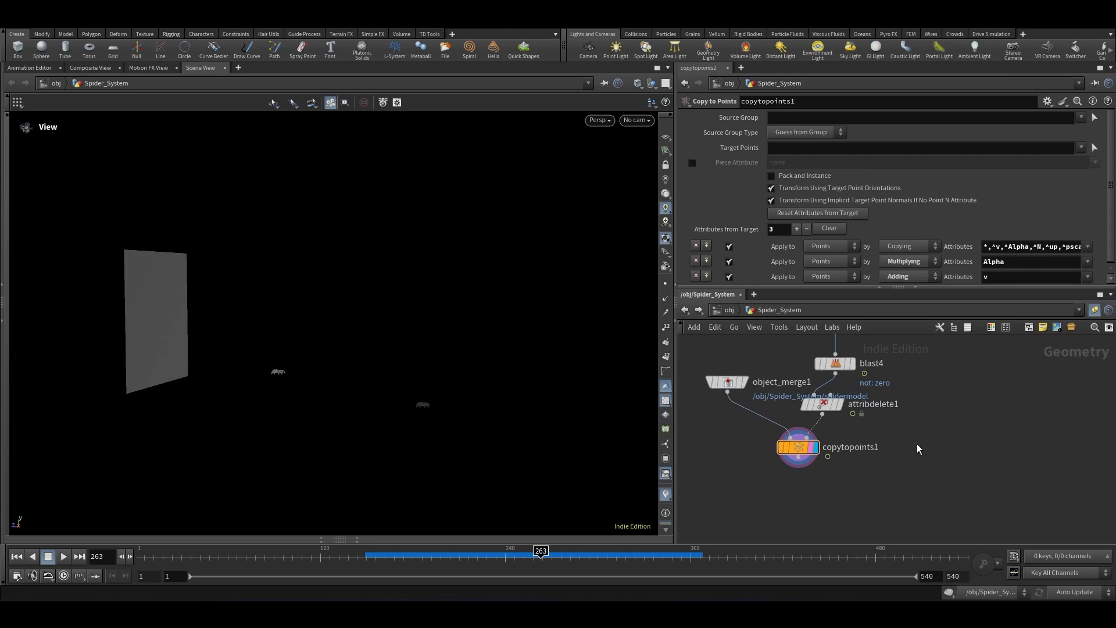
pyautogui.scroll(-2, 918, 448)
pyautogui.moveTo(845, 448); pyautogui.dragTo(822, 473)
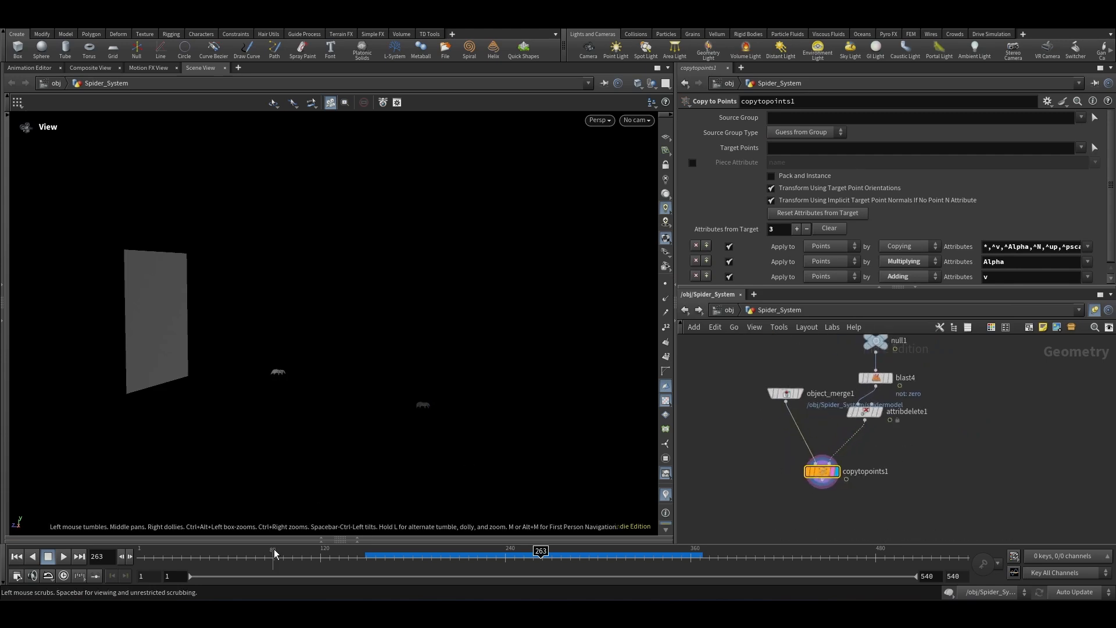
pyautogui.moveTo(298, 560); pyautogui.dragTo(529, 588)
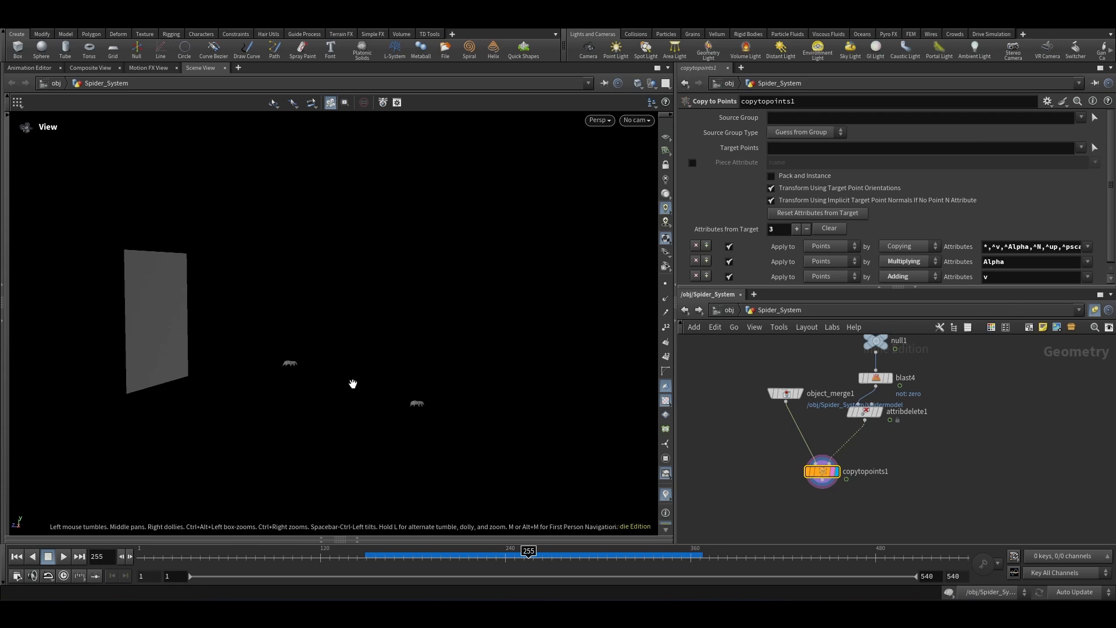
pyautogui.scroll(-3, 925, 468)
pyautogui.scroll(3, 925, 468)
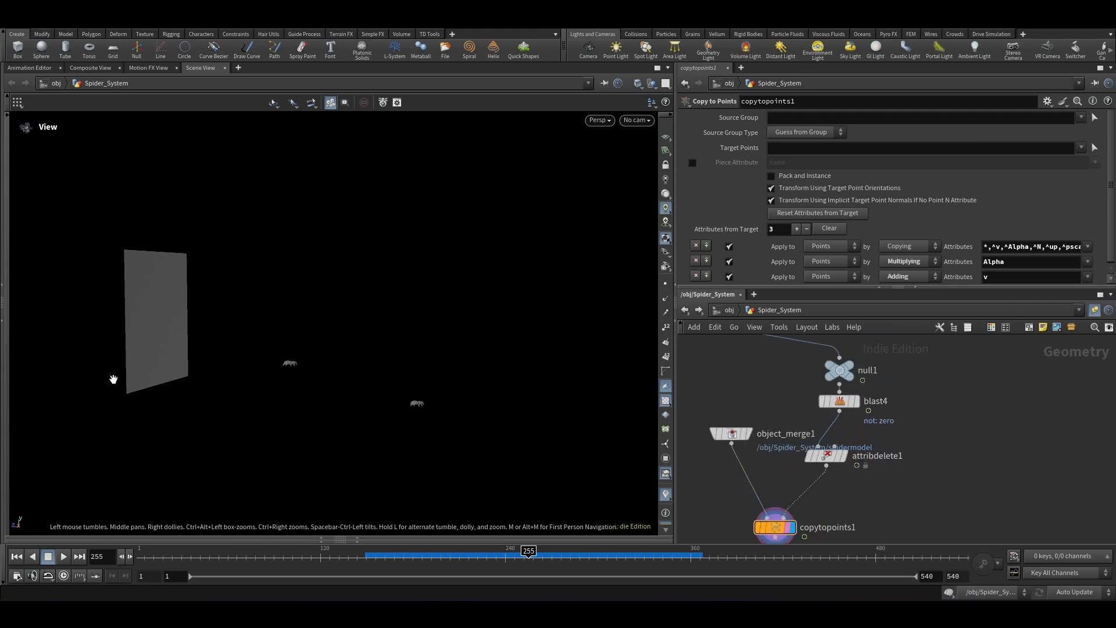
# Step: Insert a Blast node between blast4 and attribdelete1 with its group set to 0
pyautogui.press('Tab')
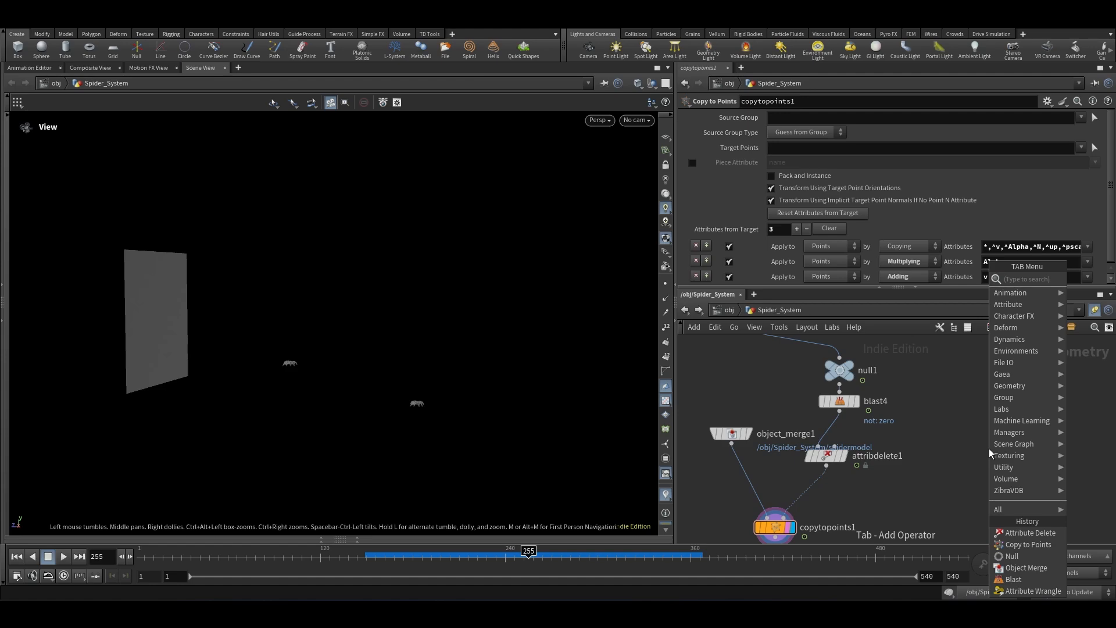
pyautogui.write('bla')
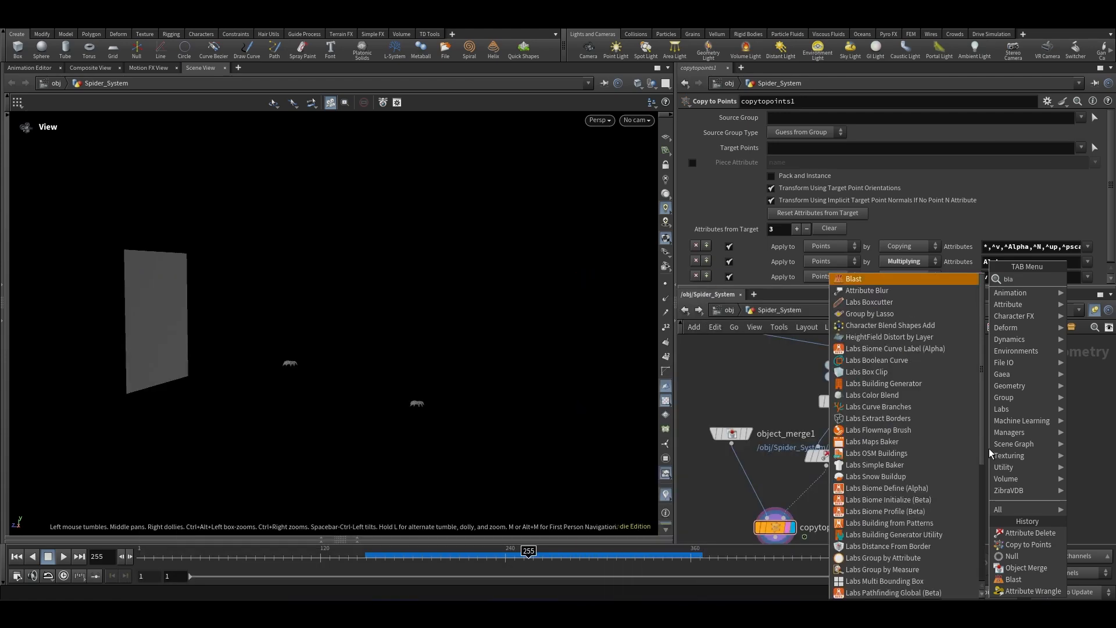
pyautogui.press('Return')
pyautogui.click(835, 460)
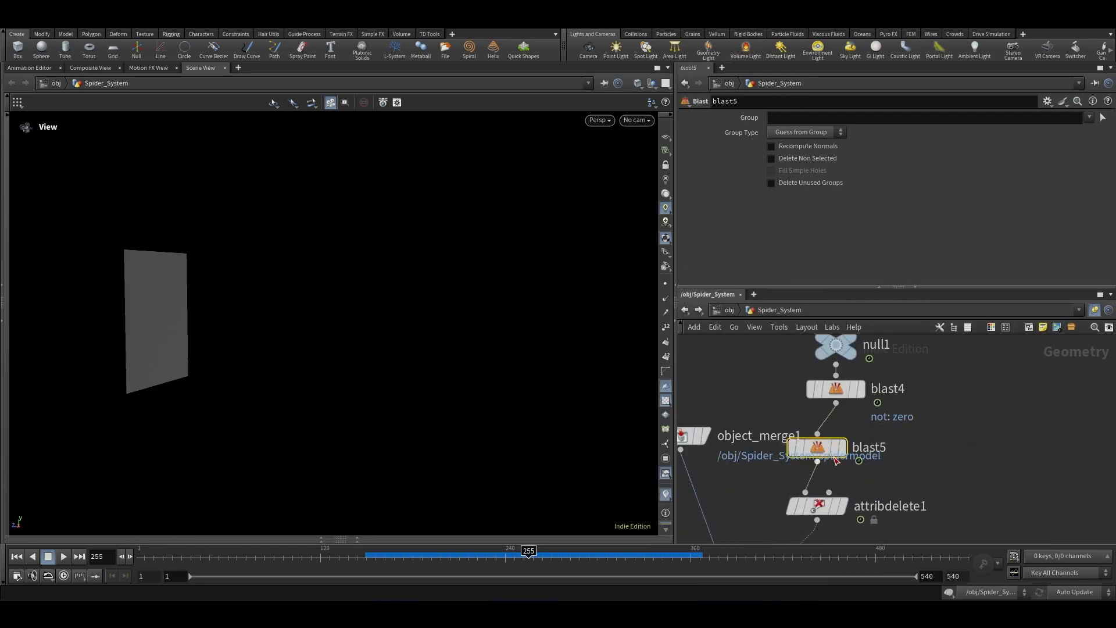
pyautogui.click(775, 117)
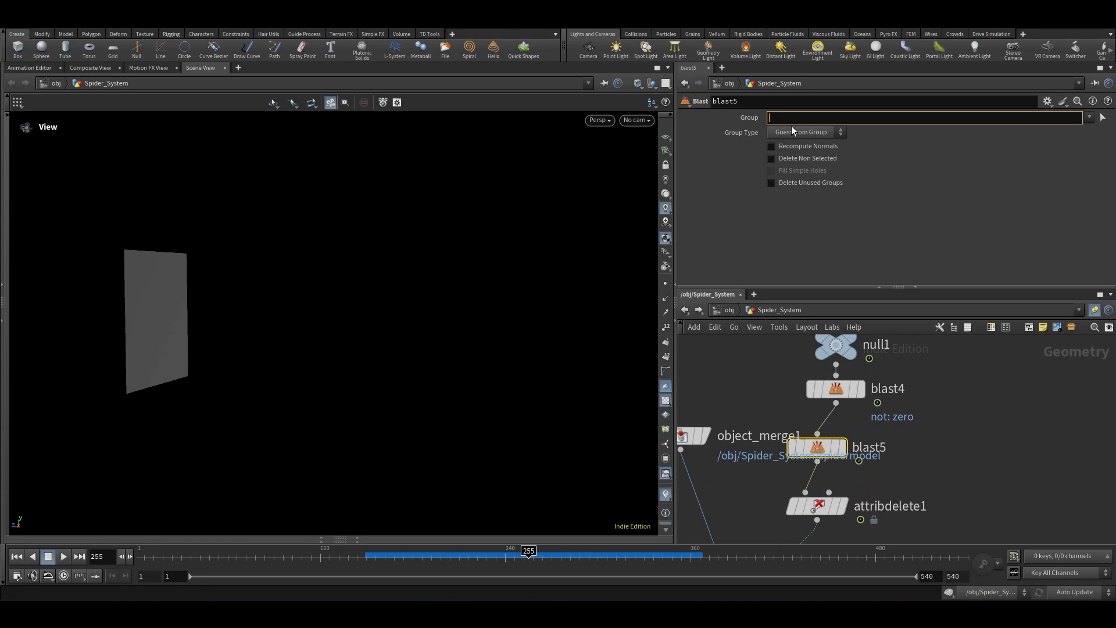
pyautogui.write('0')
pyautogui.press('Return')
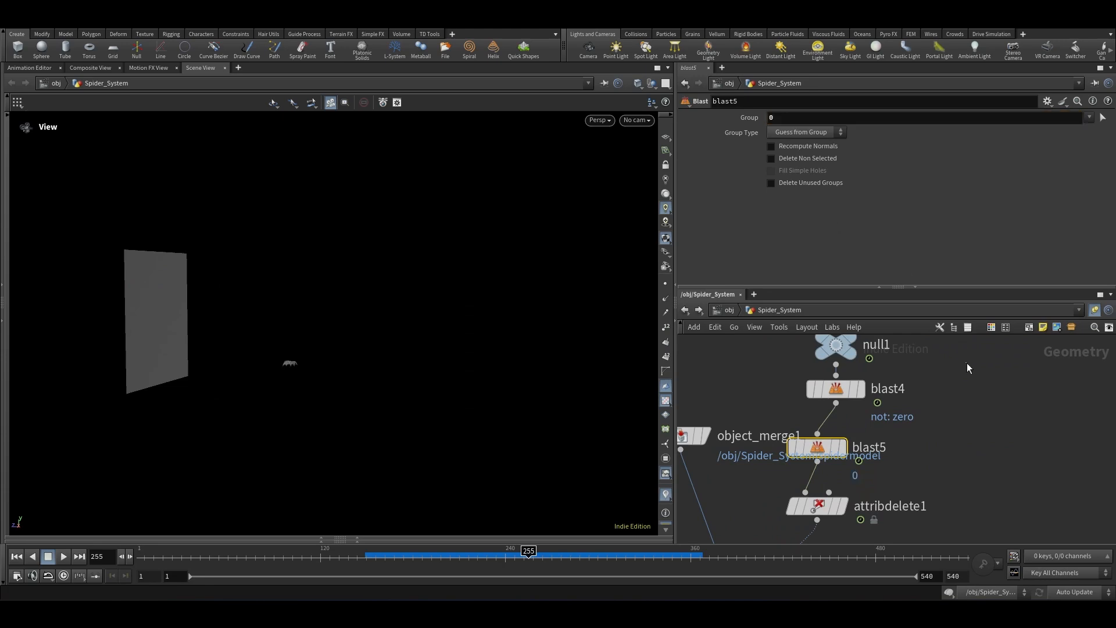
# Step: Enable Delete Non Selected on blast5 and set its Group Type to Points
pyautogui.click(796, 159)
pyautogui.click(805, 132)
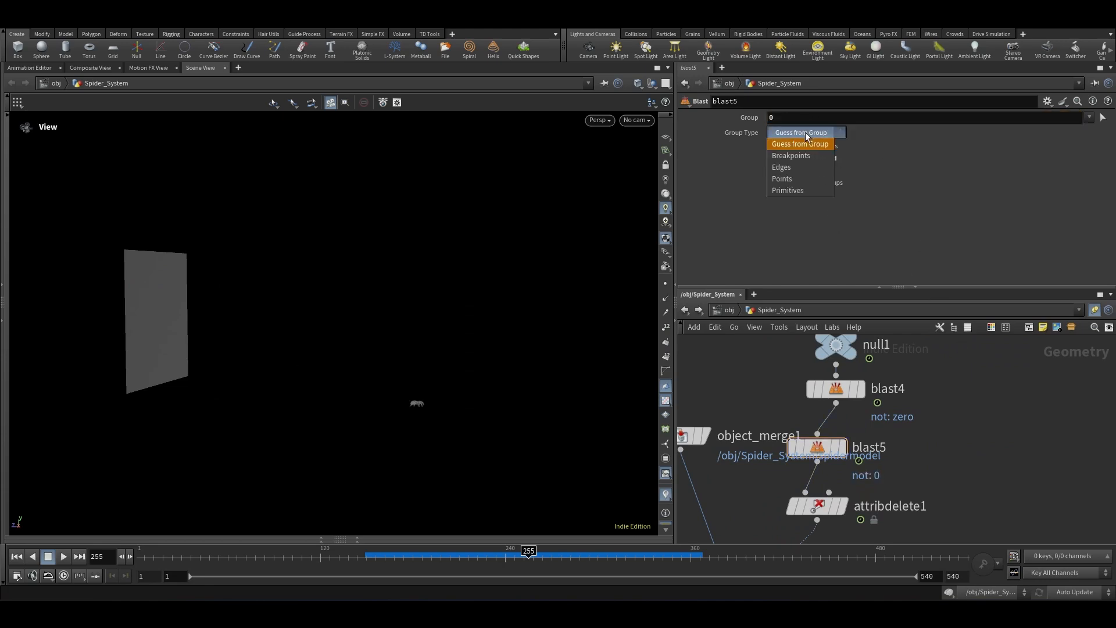
pyautogui.click(788, 180)
pyautogui.scroll(-5, 924, 378)
pyautogui.scroll(3, 917, 428)
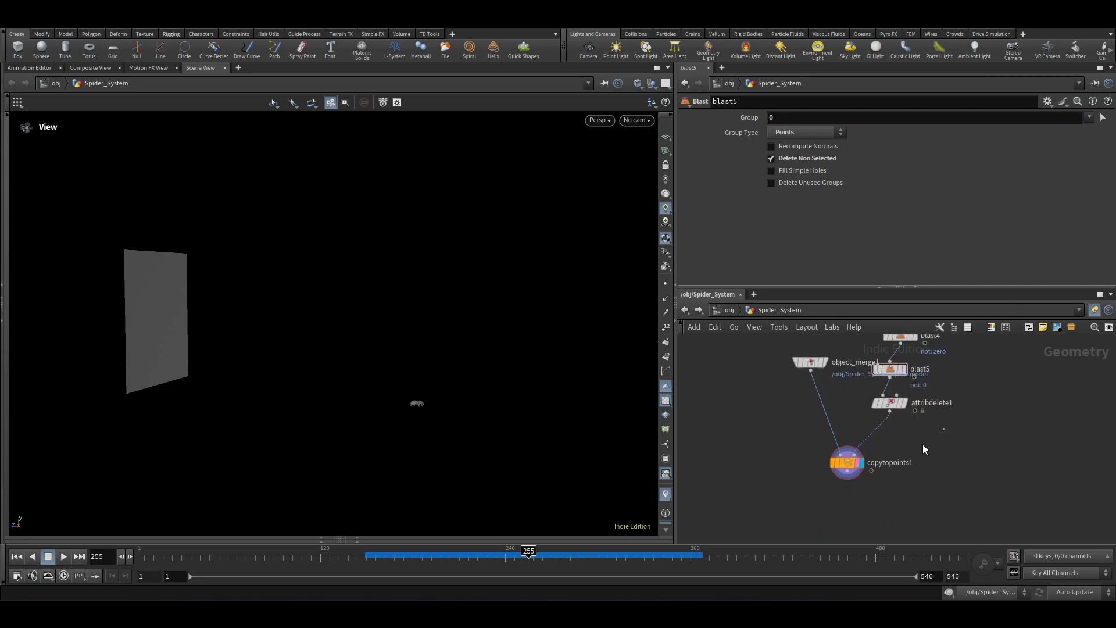
# Step: Display copytopoints1 and scrub forward through the timeline to review the copied spider
pyautogui.click(847, 462)
pyautogui.moveTo(520, 557); pyautogui.dragTo(629, 558)
pyautogui.scroll(-4, 902, 475)
pyautogui.scroll(-1, 897, 488)
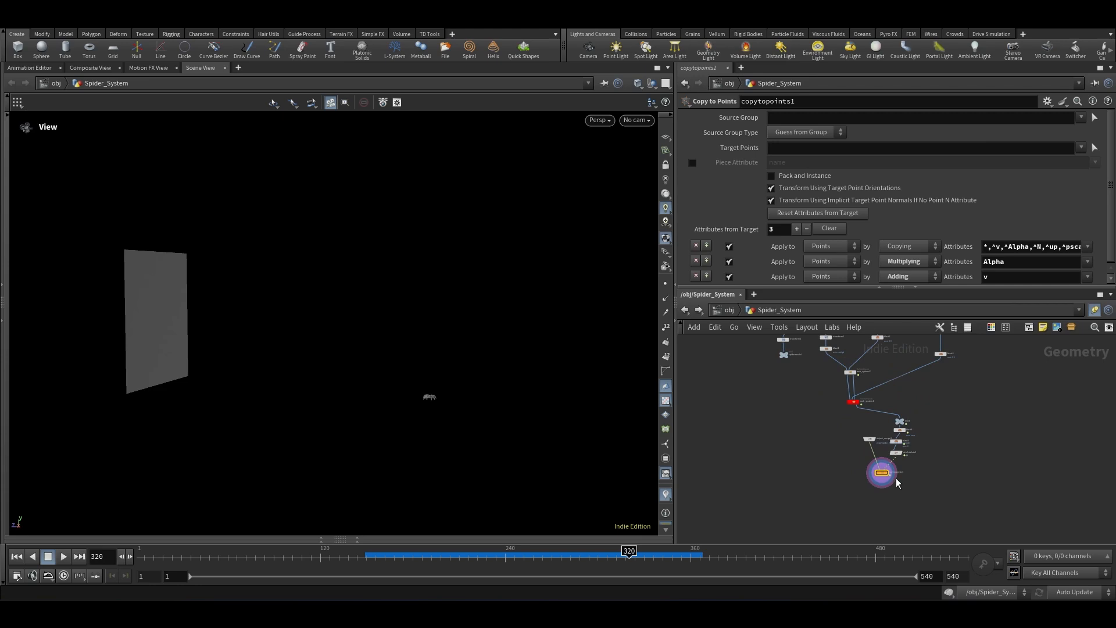
# Step: Add a Merge node combining copytopoints1 and null1, and display it
pyautogui.scroll(3, 895, 478)
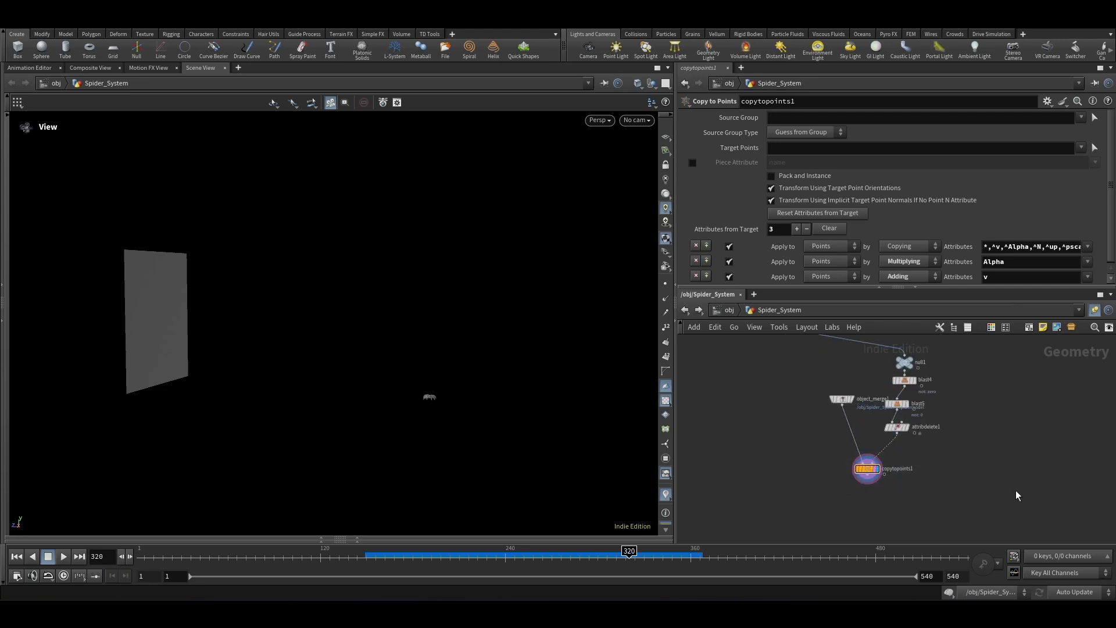
pyautogui.scroll(-2, 930, 486)
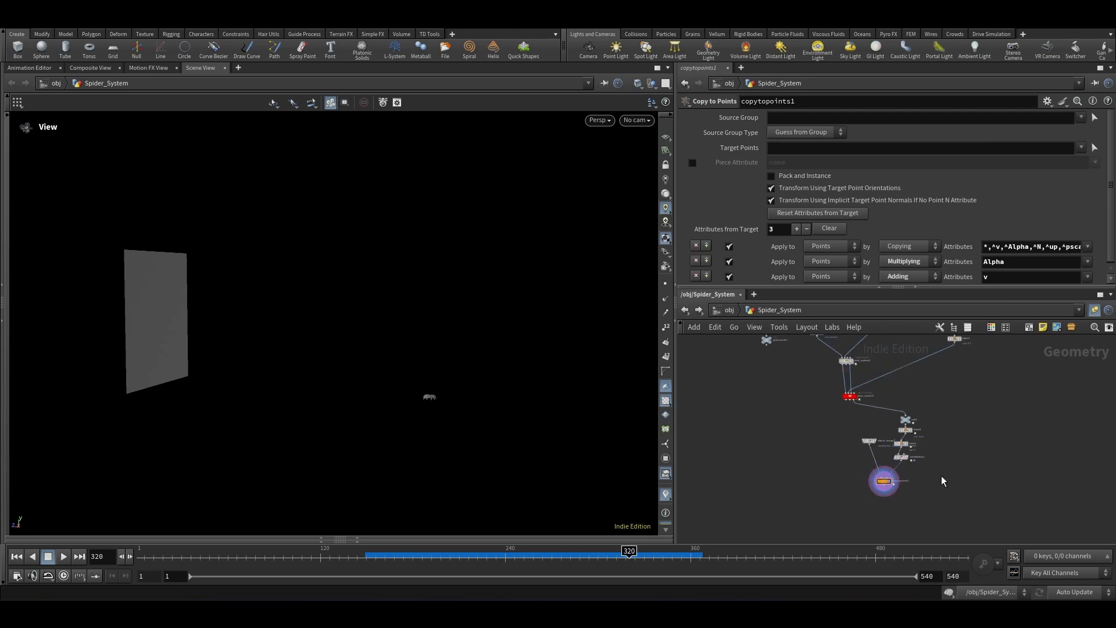
pyautogui.press('Tab')
pyautogui.write('merge')
pyautogui.press('Return')
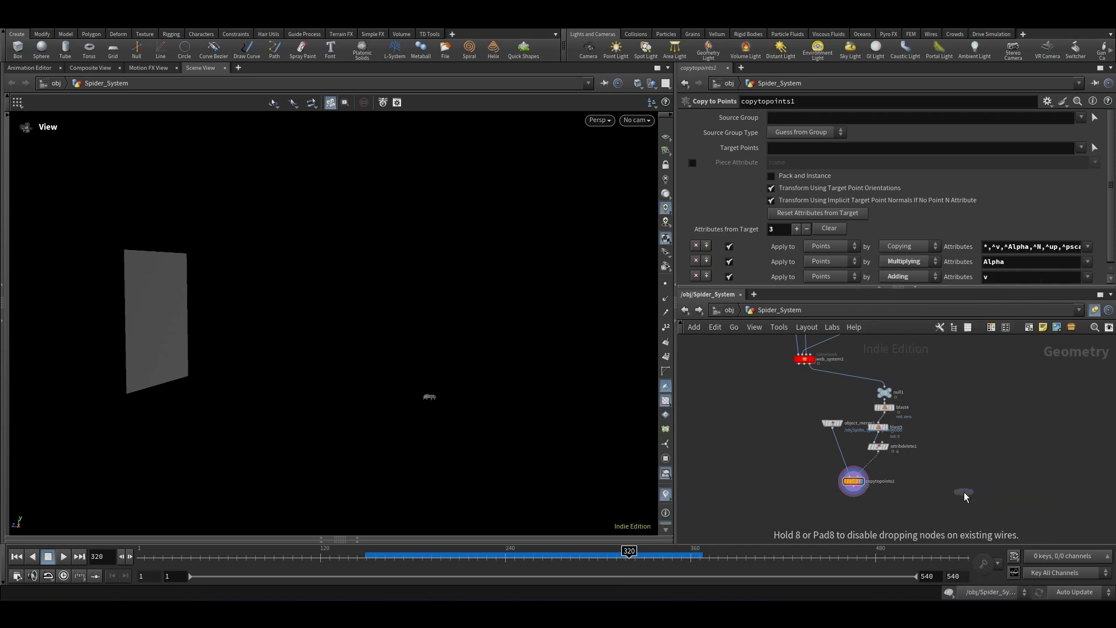
pyautogui.click(933, 512)
pyautogui.scroll(4, 865, 505)
pyautogui.moveTo(847, 473); pyautogui.dragTo(1030, 513)
pyautogui.scroll(-3, 867, 470)
pyautogui.scroll(3, 910, 356)
pyautogui.moveTo(863, 373); pyautogui.dragTo(914, 451)
pyautogui.scroll(-4, 874, 353)
pyautogui.scroll(4, 925, 458)
pyautogui.click(899, 464)
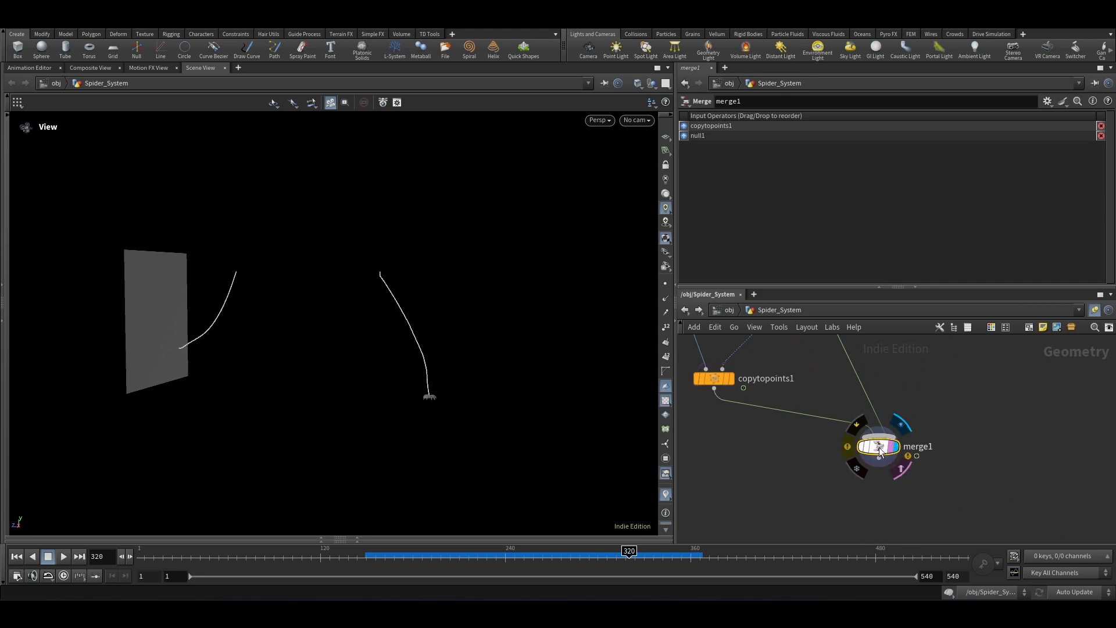
# Step: Scrub the timeline and inspect the merged web strand and spider in the viewport
pyautogui.moveTo(960, 412); pyautogui.dragTo(793, 499)
pyautogui.scroll(4, 402, 405)
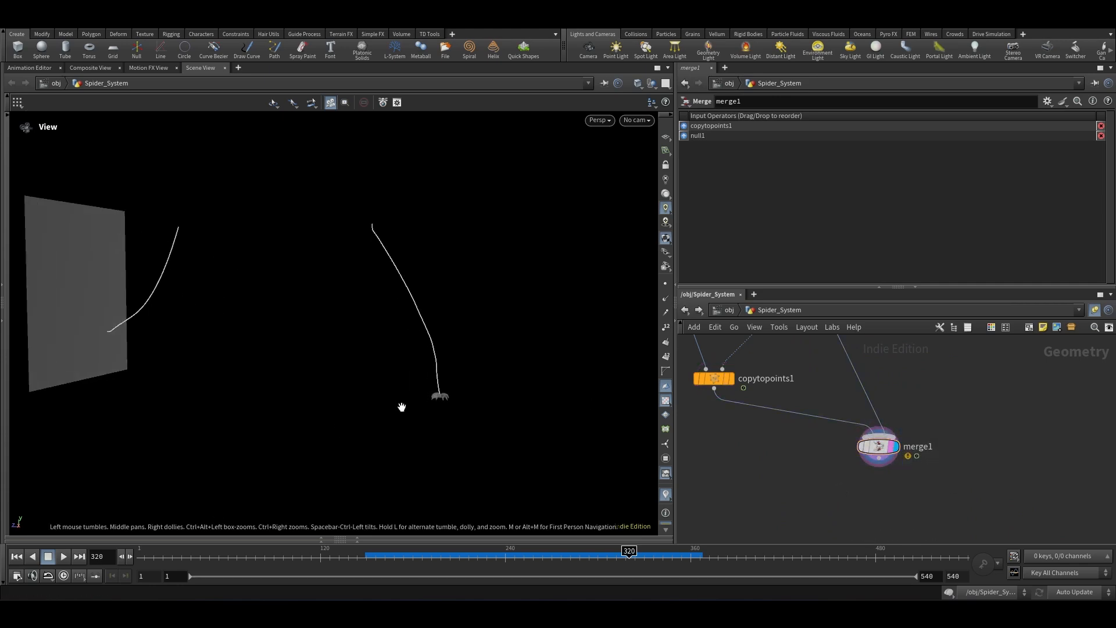
pyautogui.moveTo(620, 552)
pyautogui.mouseDown()
pyautogui.moveTo(169, 553)
pyautogui.moveTo(589, 575)
pyautogui.mouseUp()
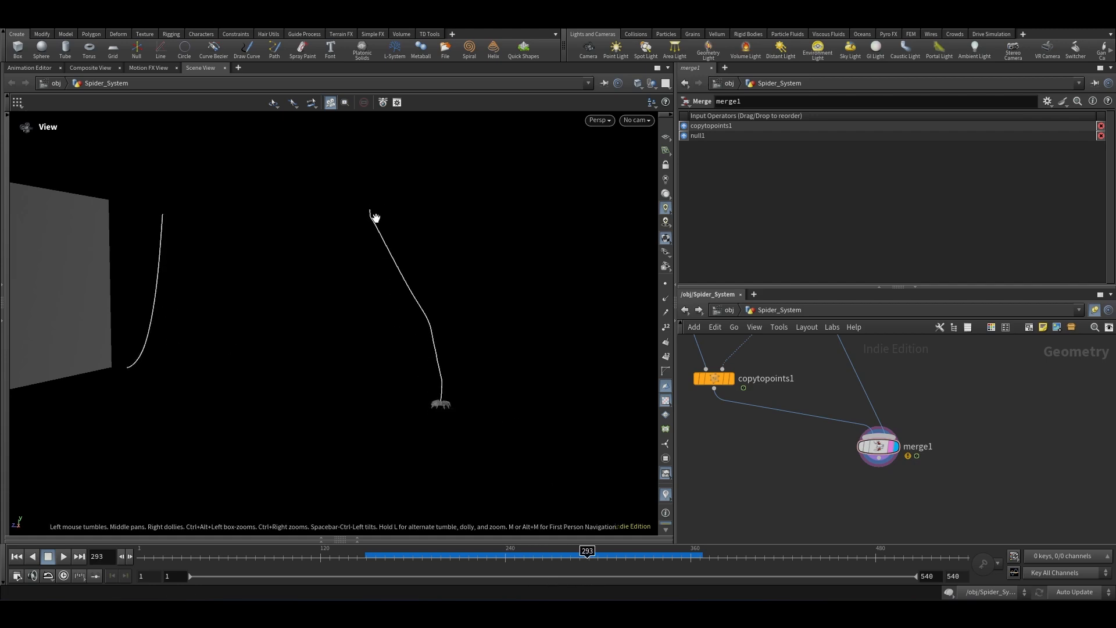
pyautogui.scroll(-3, 918, 494)
pyautogui.scroll(-3, 924, 505)
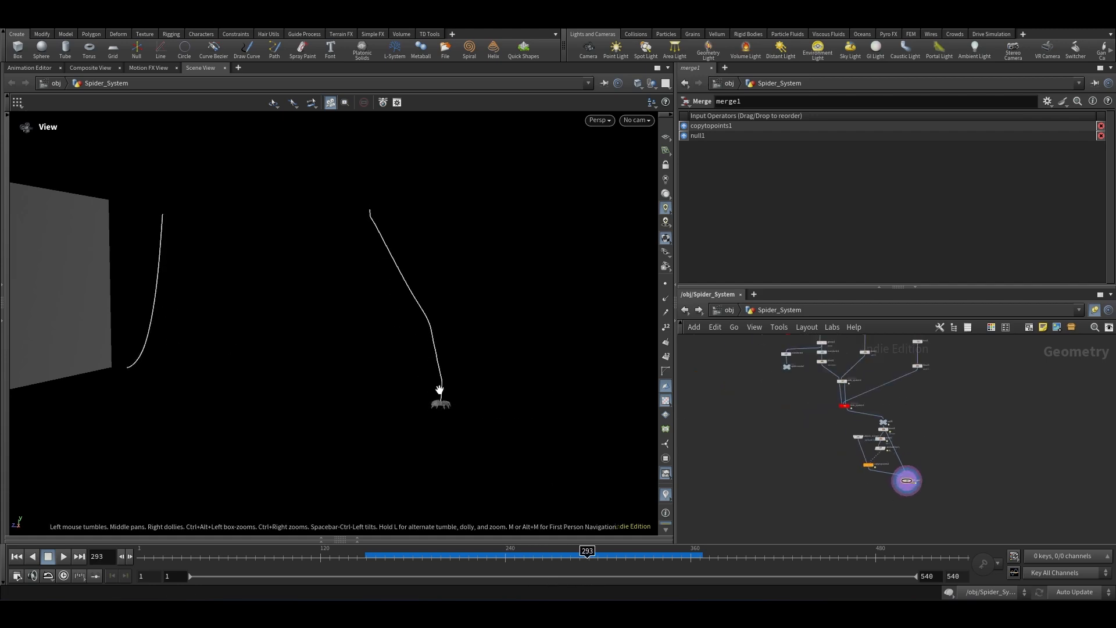
pyautogui.scroll(6, 816, 441)
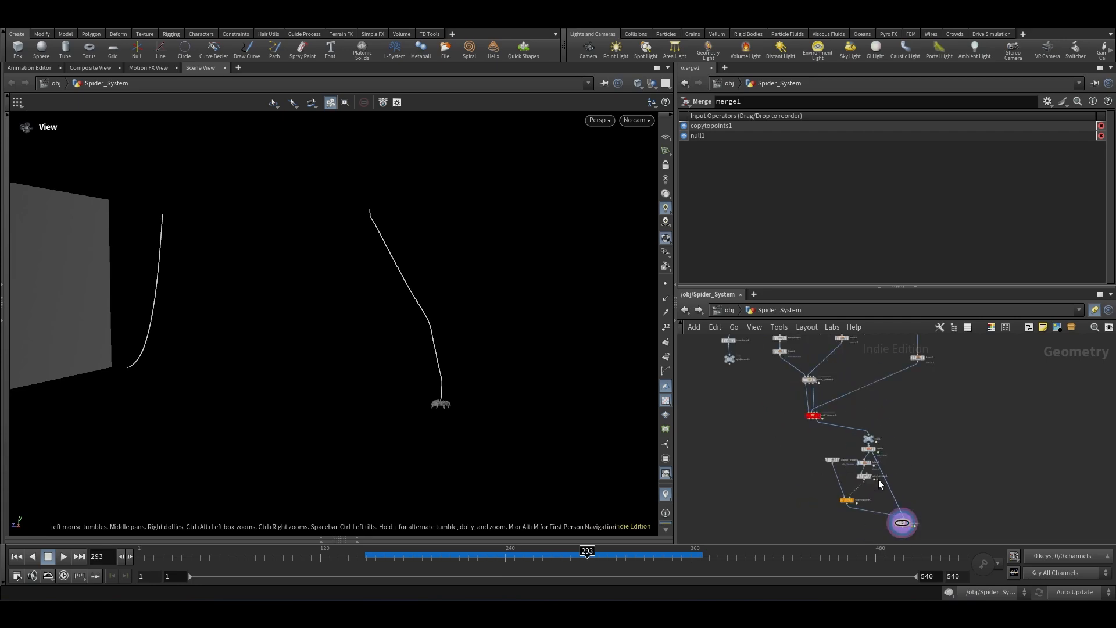
# Step: Inside web_system1, insert an Attribute Wrangle node between switch2 and blast1
pyautogui.doubleClick(814, 437)
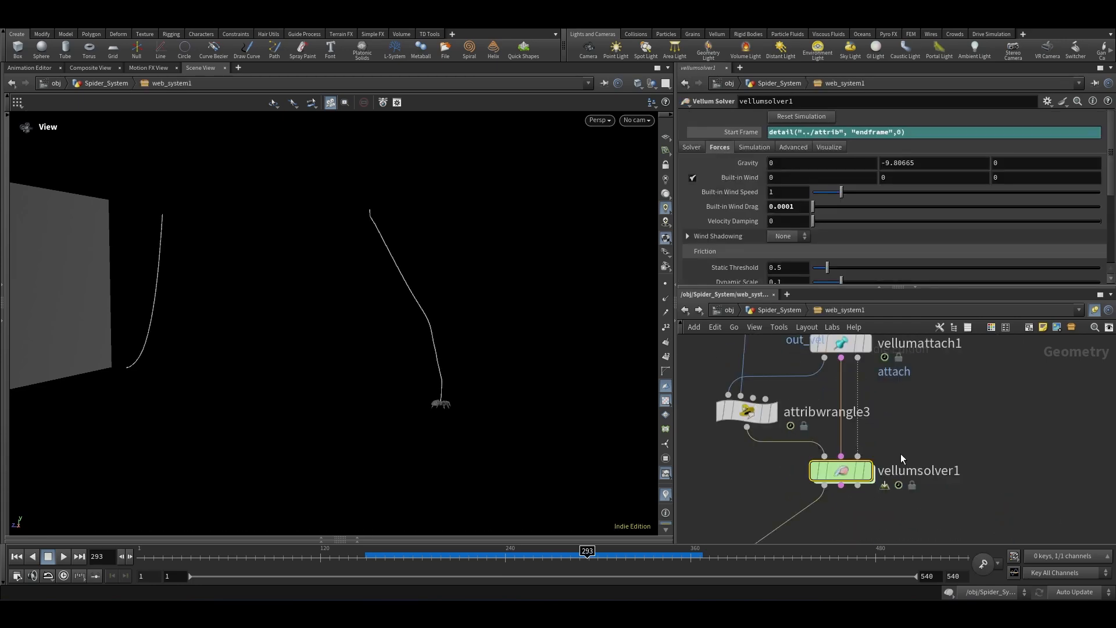
pyautogui.scroll(-5, 863, 456)
pyautogui.scroll(4, 837, 436)
pyautogui.scroll(-5, 852, 400)
pyautogui.scroll(3, 811, 460)
pyautogui.scroll(2, 895, 448)
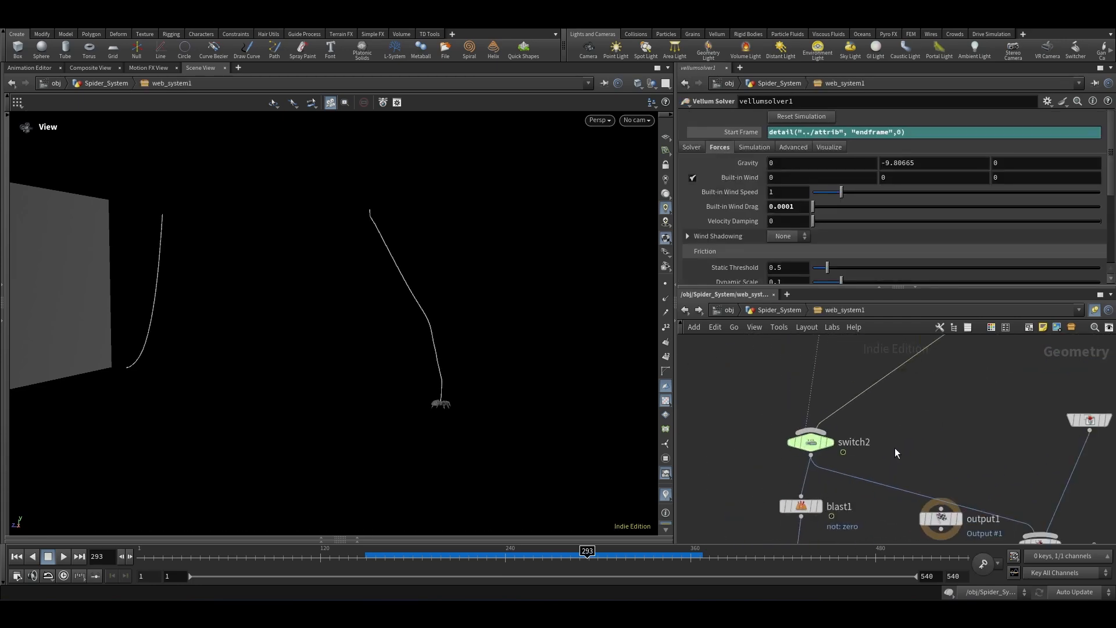
pyautogui.press('Tab')
pyautogui.write('at w')
pyautogui.press('Return')
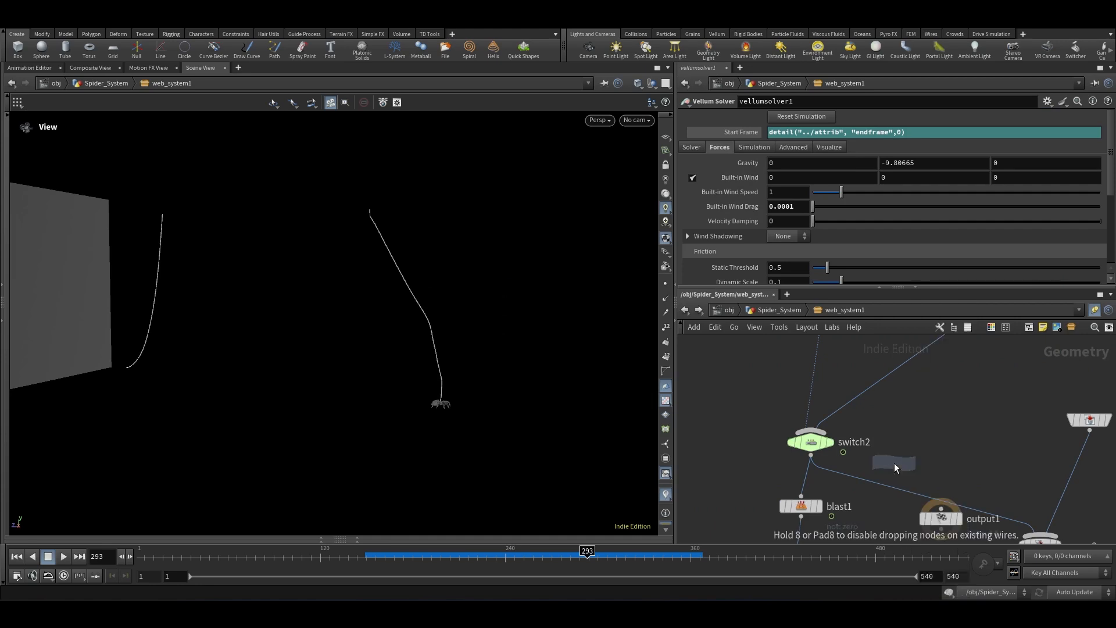
pyautogui.scroll(2, 854, 450)
pyautogui.click(825, 464)
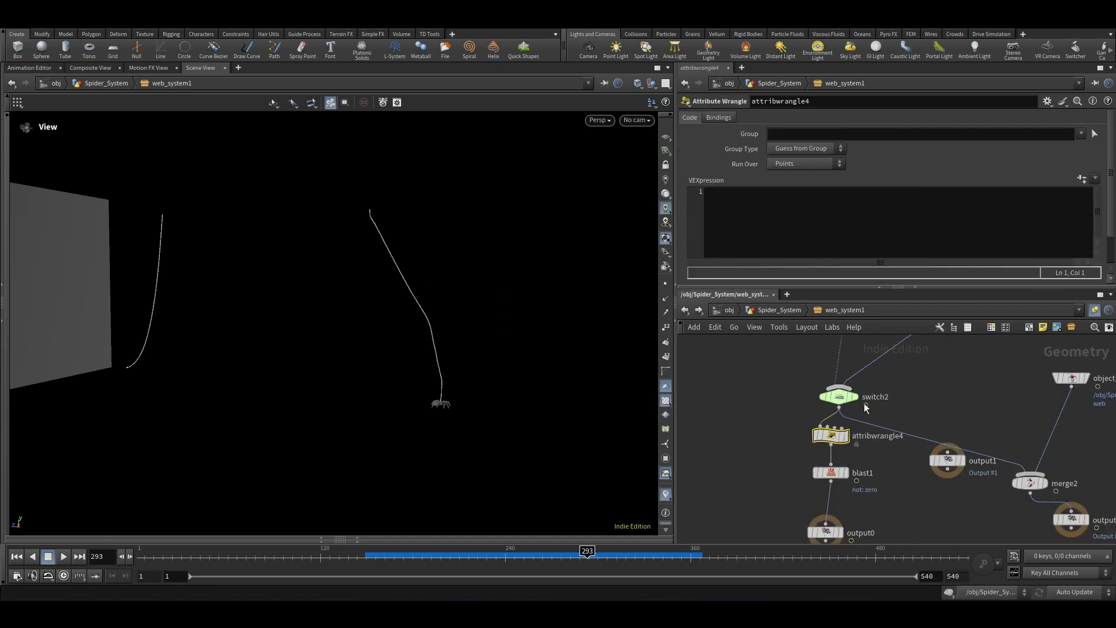
pyautogui.moveTo(864, 403); pyautogui.dragTo(832, 373, button='middle')
pyautogui.moveTo(800, 451); pyautogui.dragTo(814, 448)
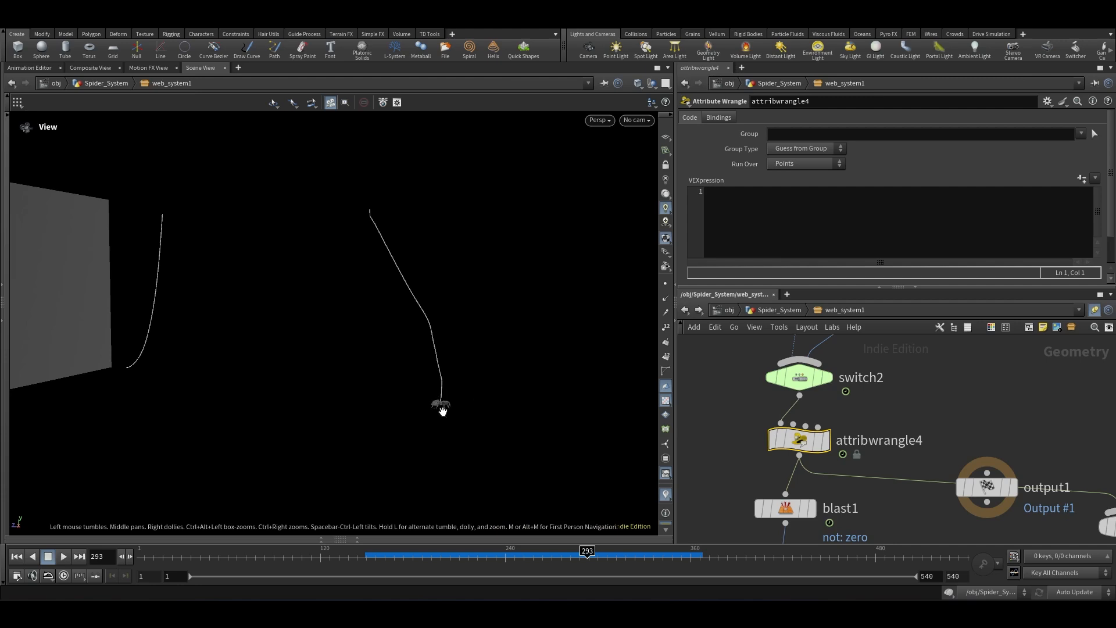
pyautogui.scroll(1, 391, 396)
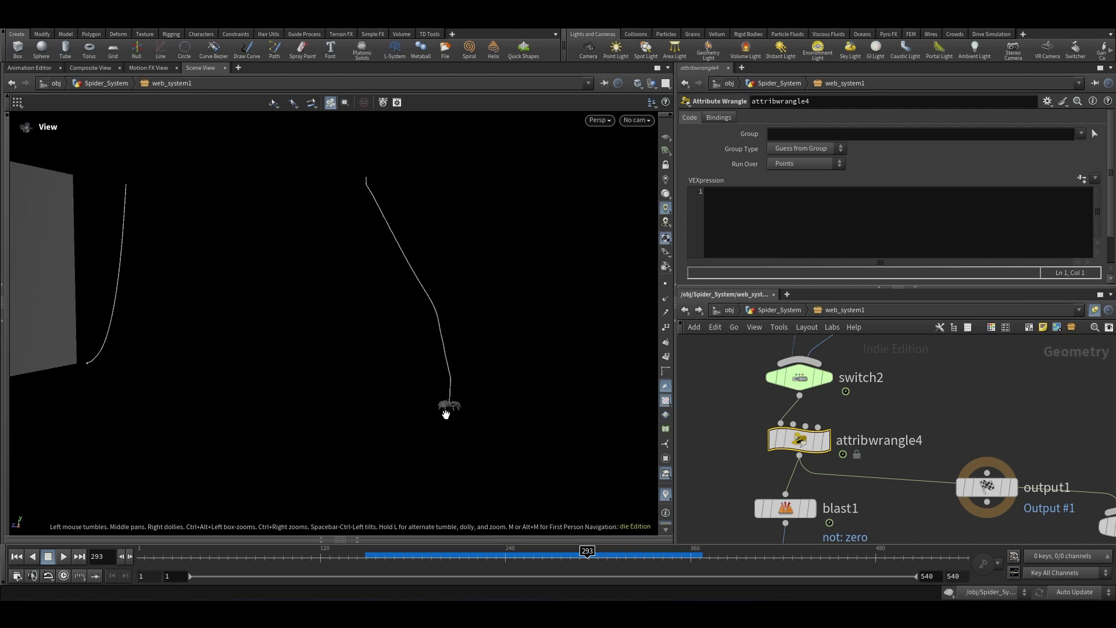
pyautogui.scroll(1, 449, 406)
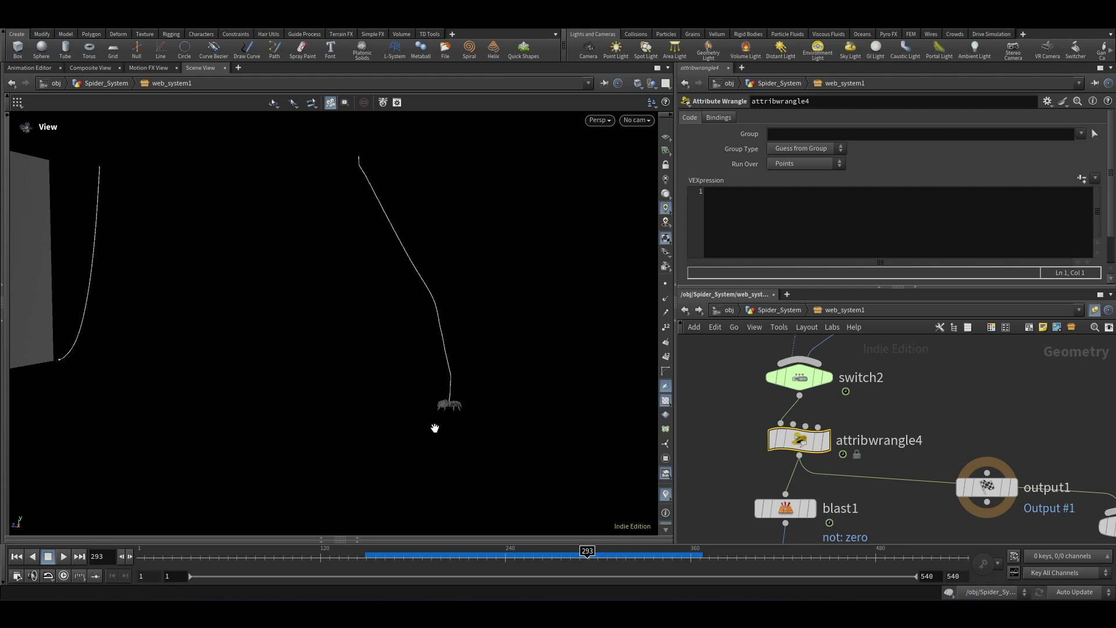
# Step: In attribwrangle4's VEXpression, declare int lp = 0 and int mp = npoints(0)-1
pyautogui.click(730, 220)
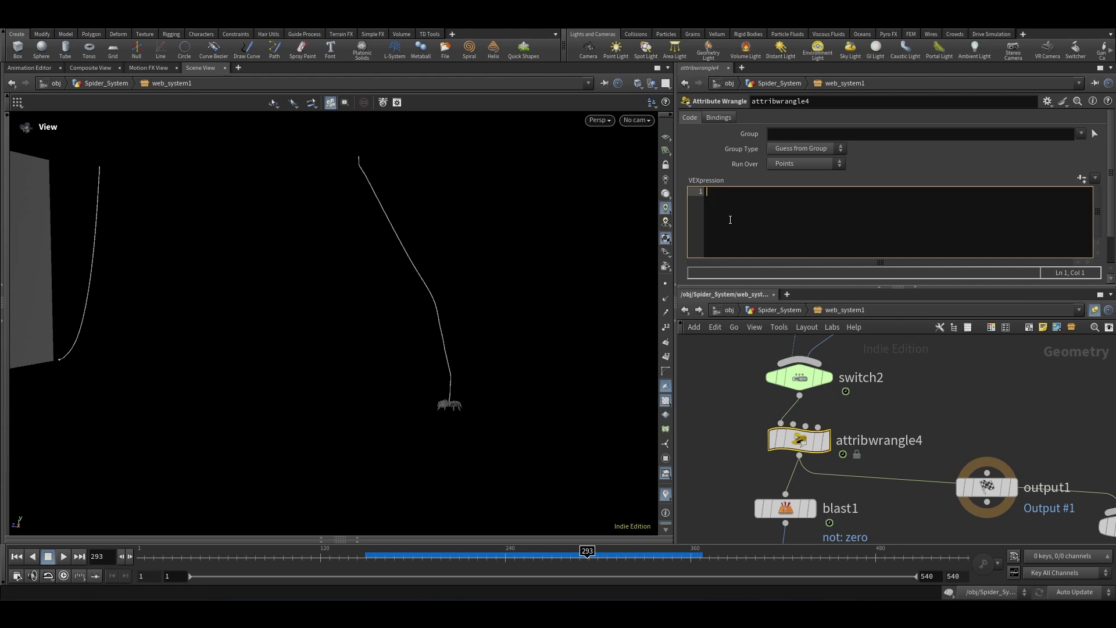
pyautogui.click(716, 446)
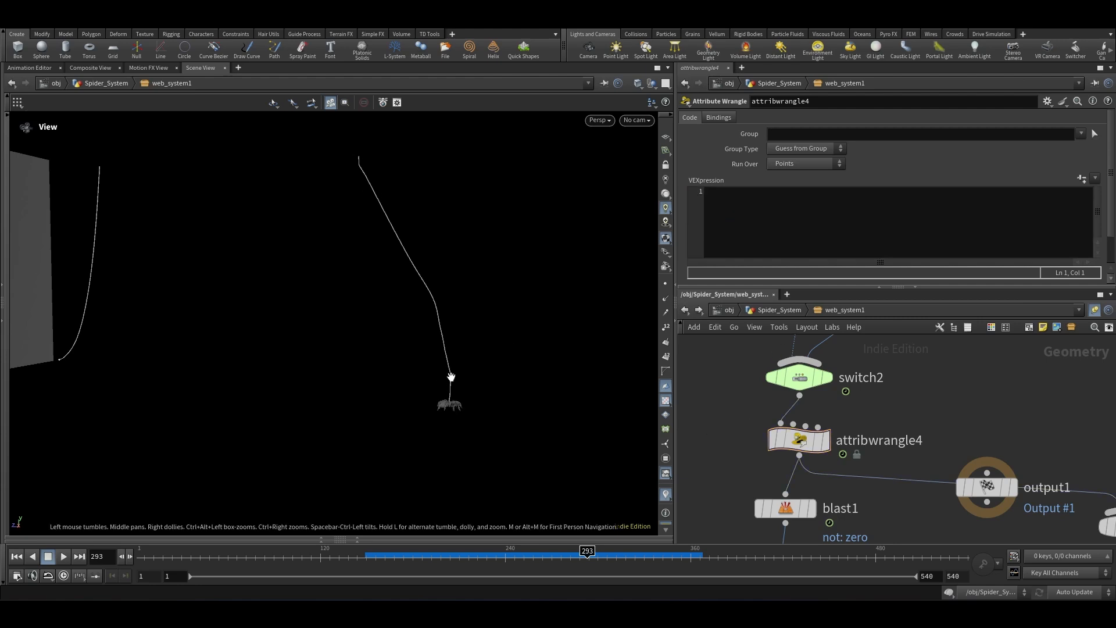
pyautogui.click(736, 210)
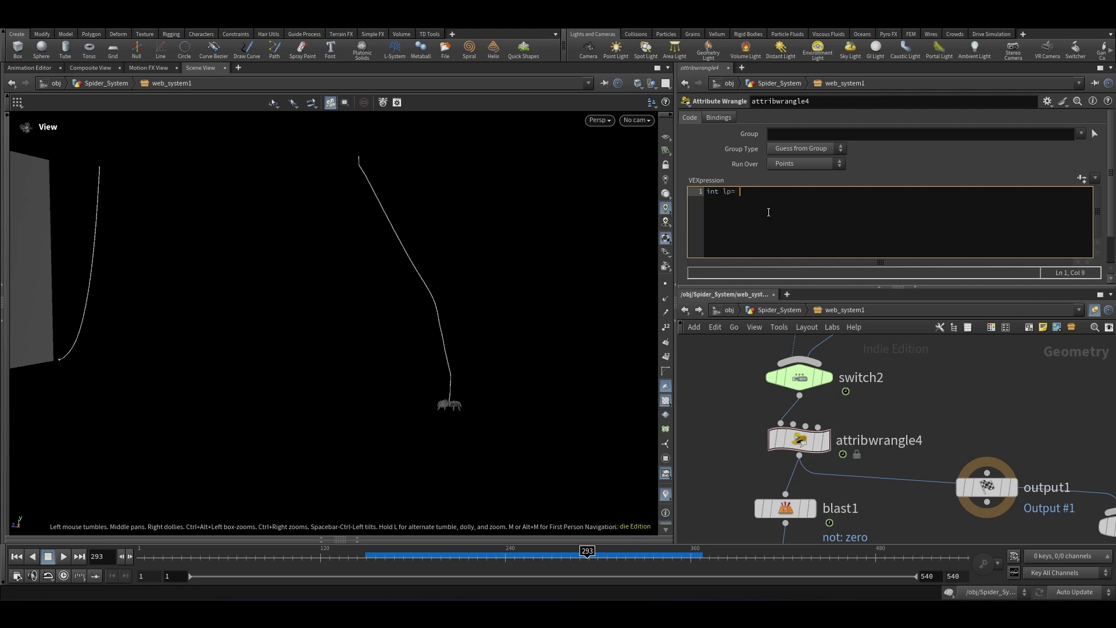
pyautogui.write('0;')
pyautogui.press('Return')
pyautogui.write('int mp = np')
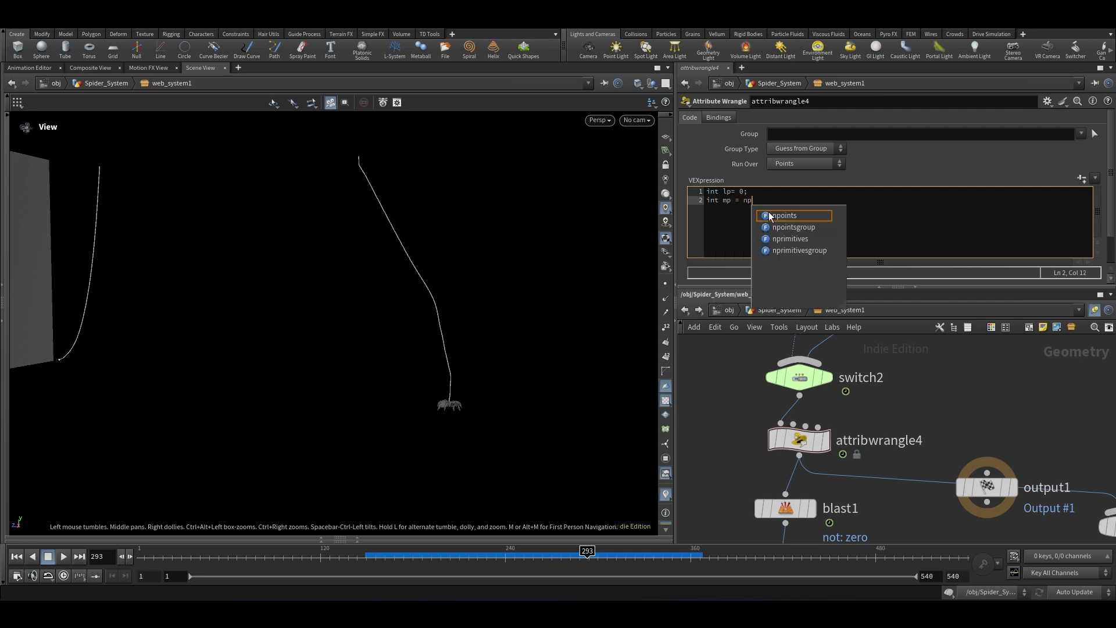
pyautogui.write('oints')
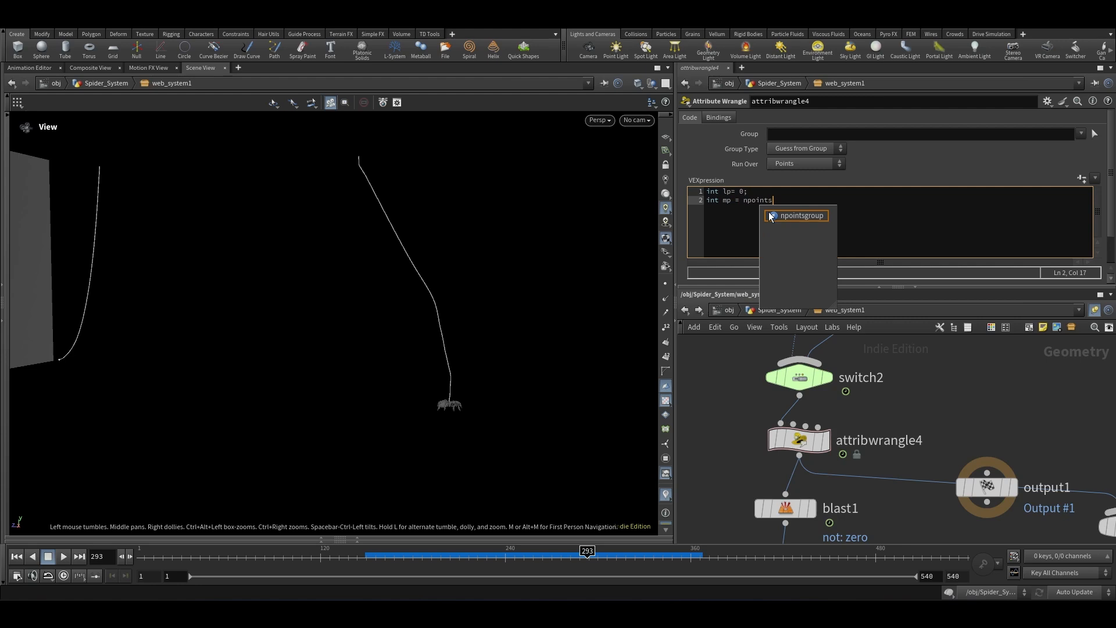
pyautogui.write('(0)-1;')
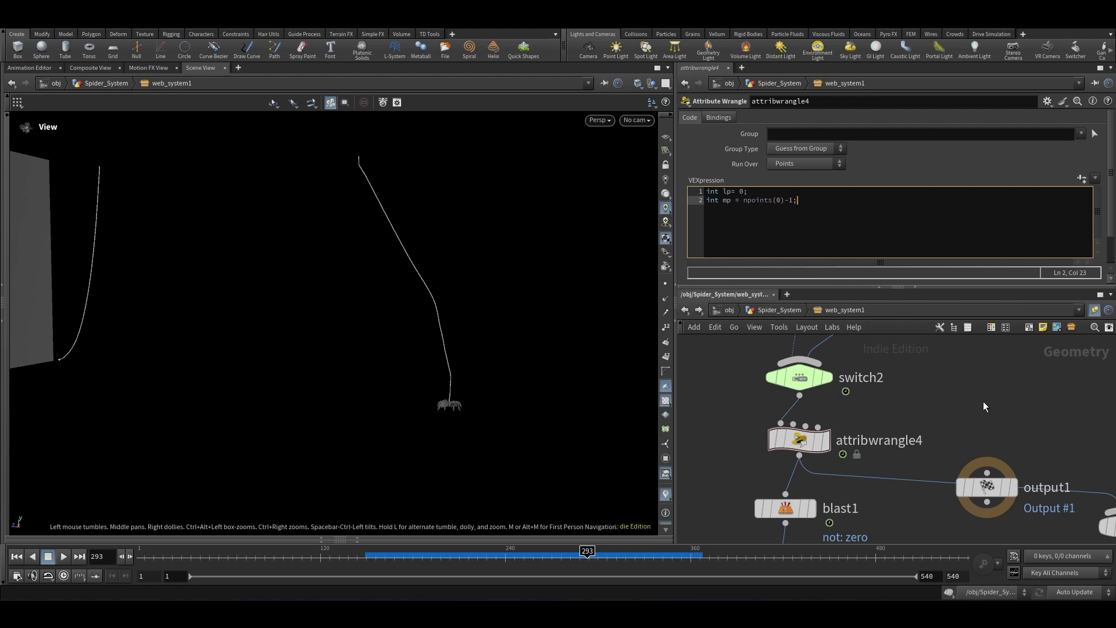
# Step: Rewrite the mp line as int mp = int((npoints(0)-1)/2);
pyautogui.click(742, 201)
pyautogui.write('(')
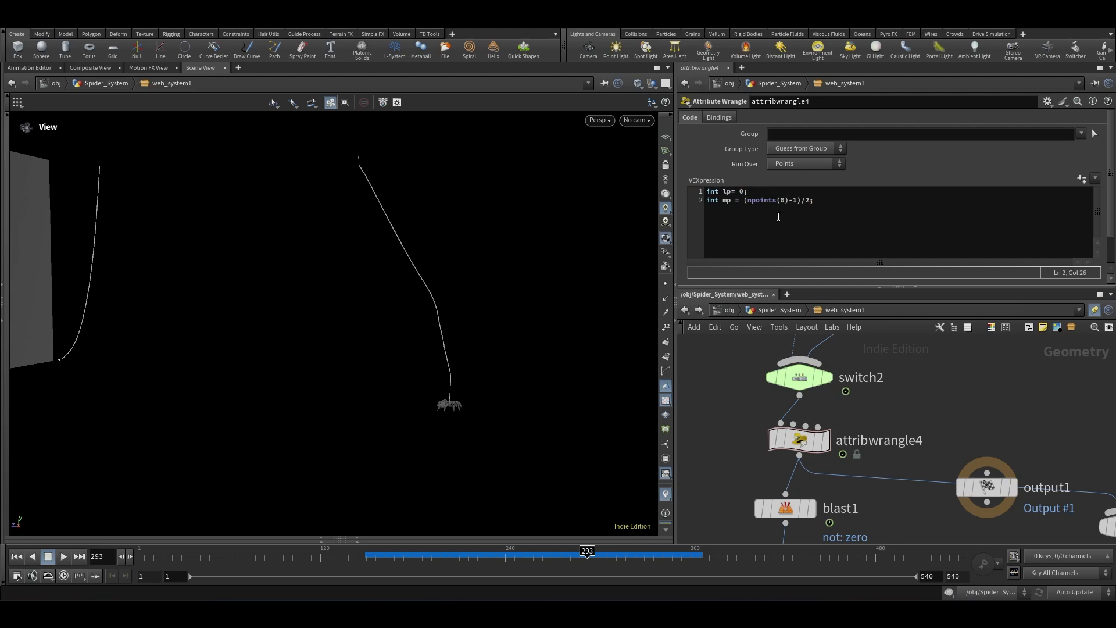
pyautogui.click(801, 200)
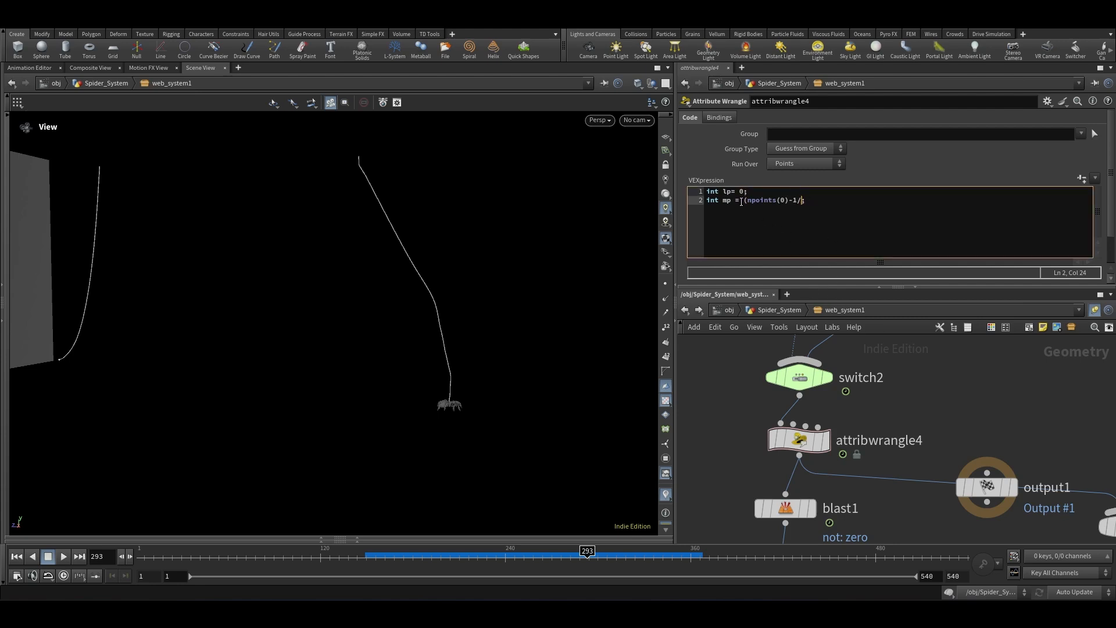
pyautogui.write('int')
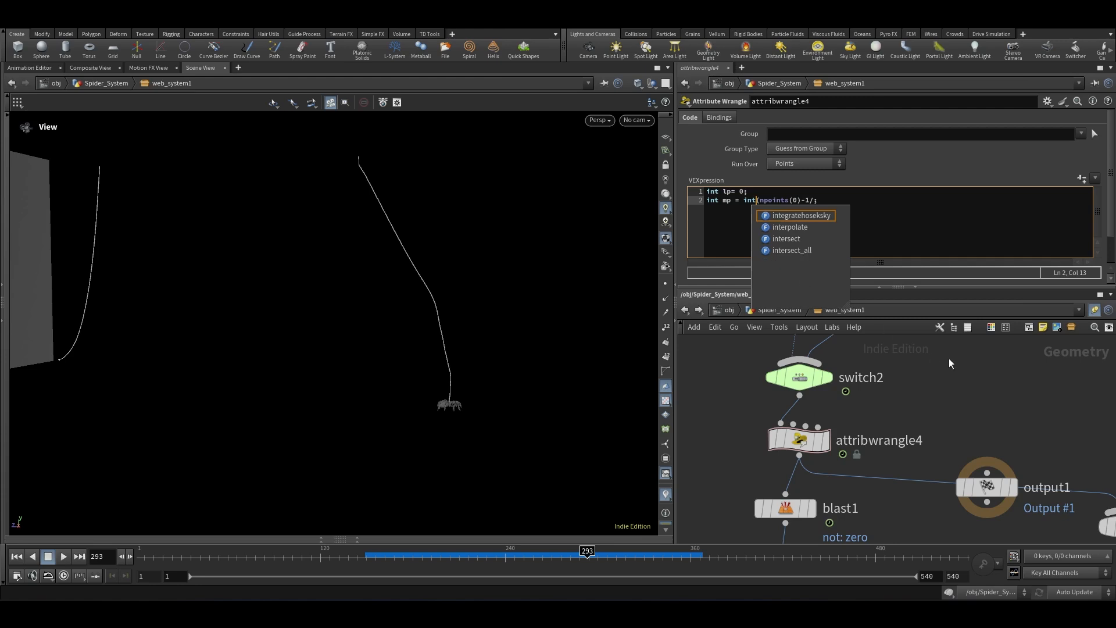
pyautogui.click(813, 207)
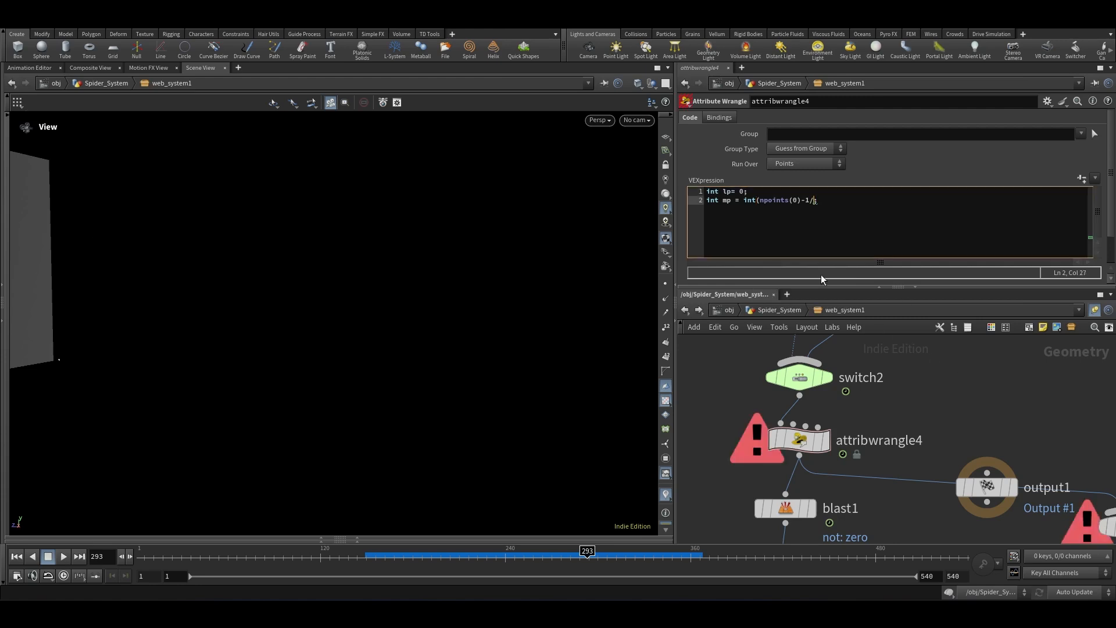
pyautogui.write('2)')
pyautogui.click(944, 397)
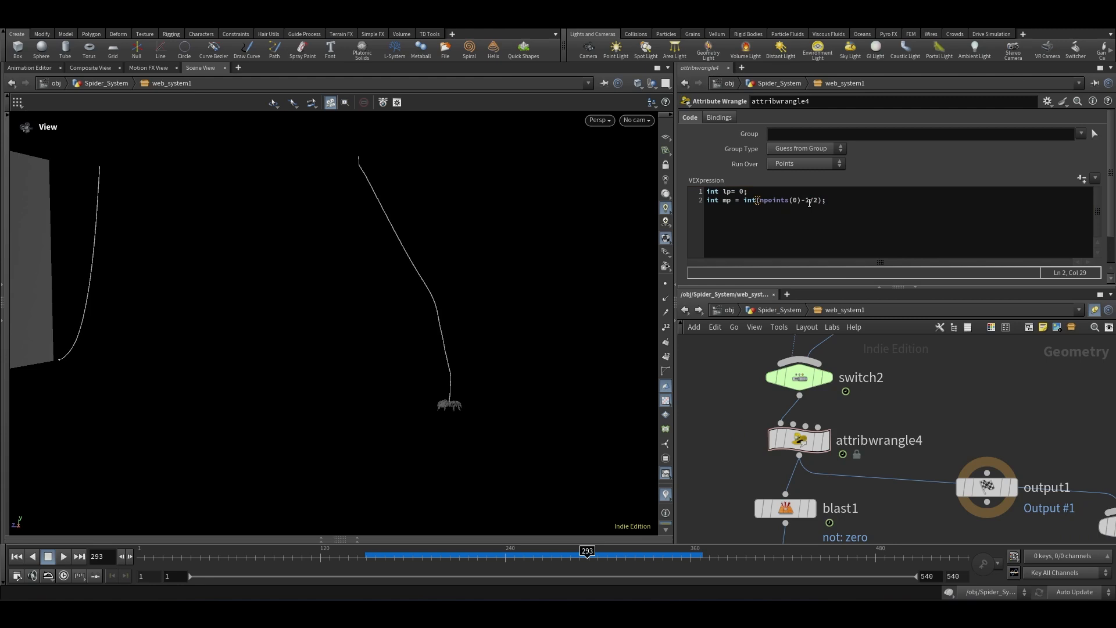
pyautogui.click(809, 202)
pyautogui.write(')')
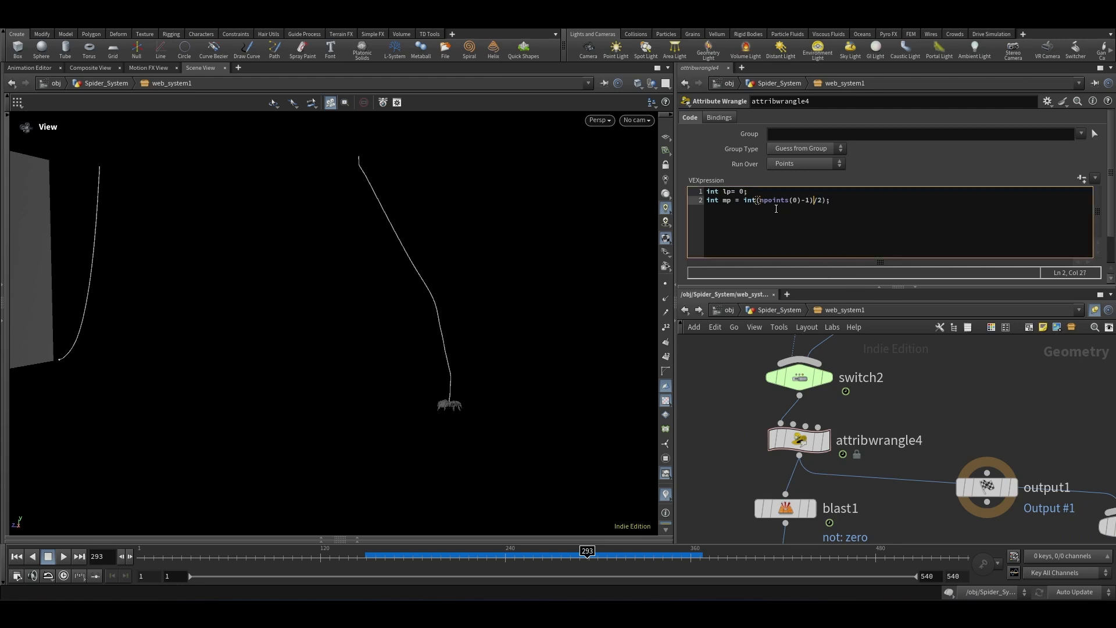
pyautogui.write('(')
pyautogui.click(967, 385)
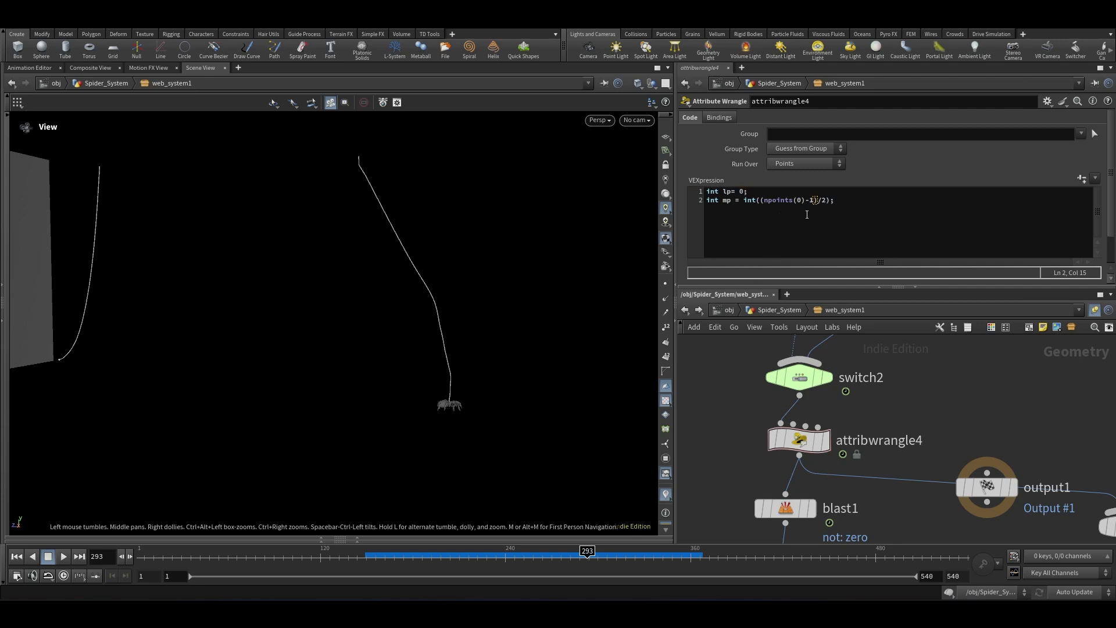
pyautogui.click(815, 200)
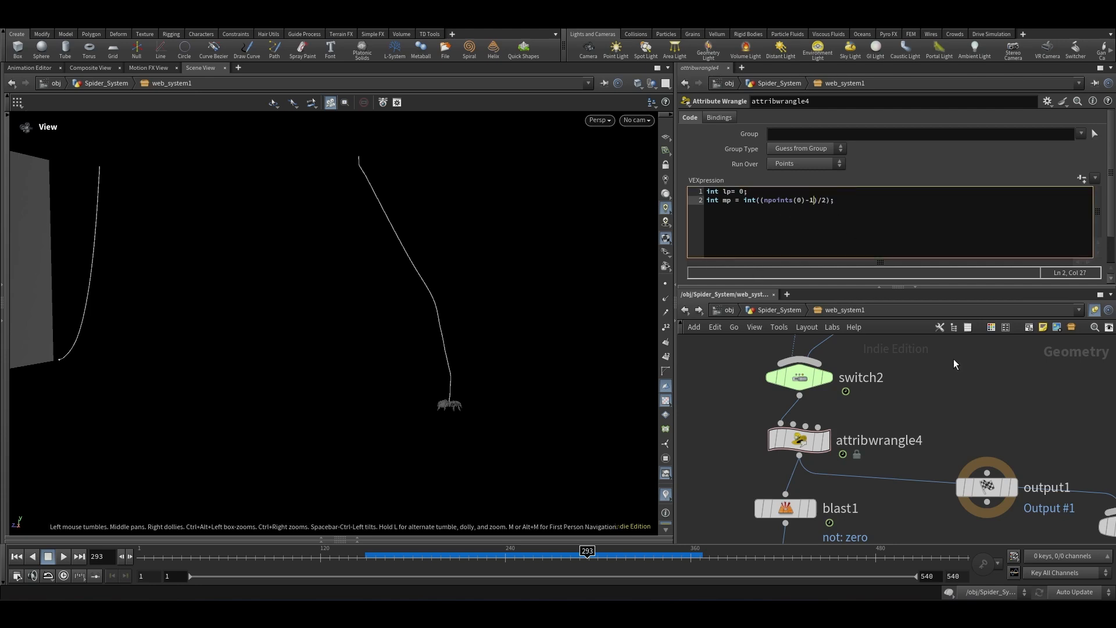
pyautogui.click(972, 366)
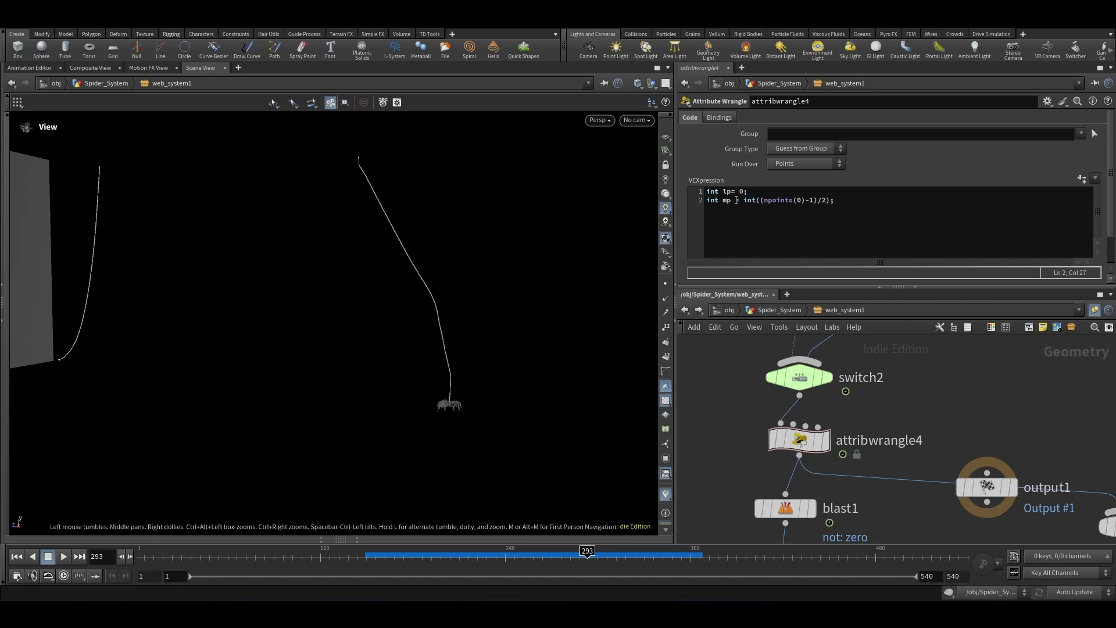
pyautogui.doubleClick(727, 200)
pyautogui.click(841, 203)
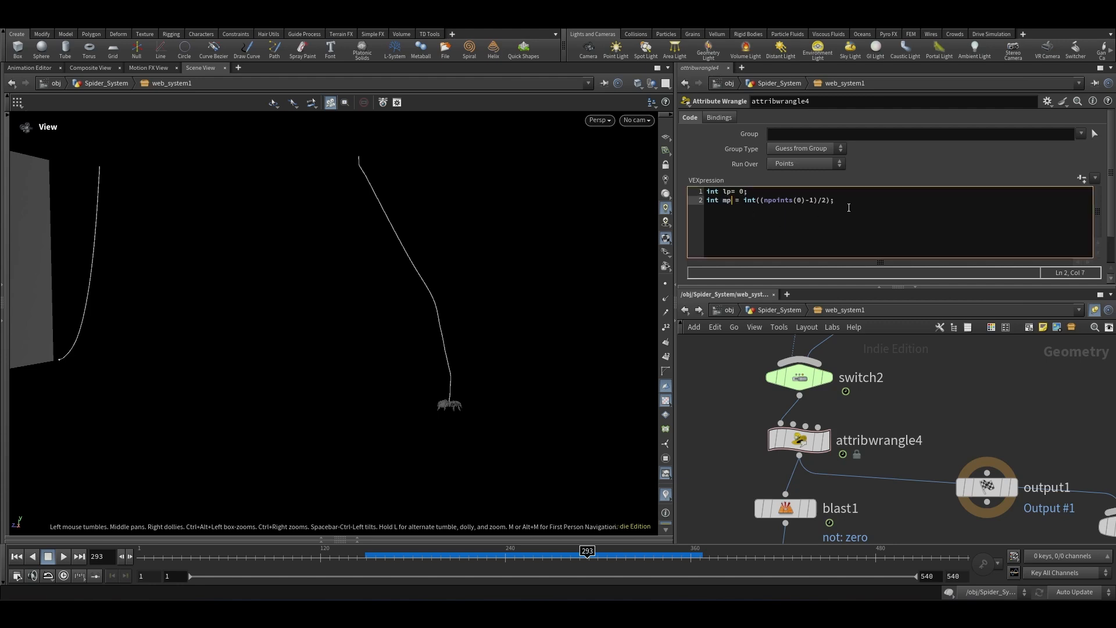
# Step: On a new third line of the VEXpression, declare int up = npoints(0)-1;
pyautogui.press('Return')
pyautogui.write('int lp')
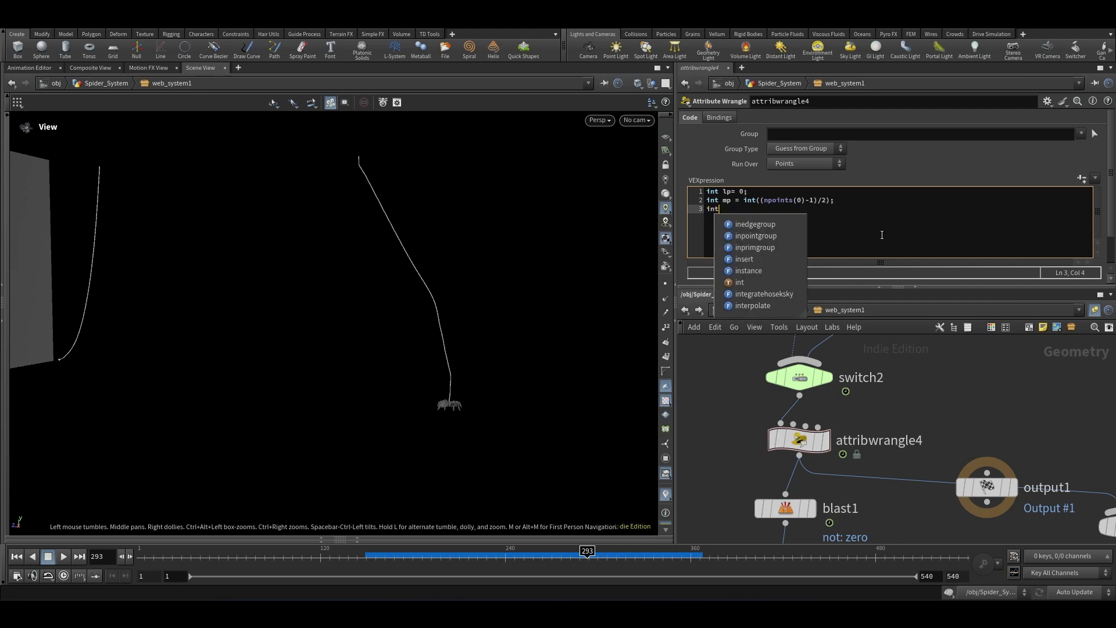
pyautogui.press('BackSpace')
pyautogui.press('BackSpace')
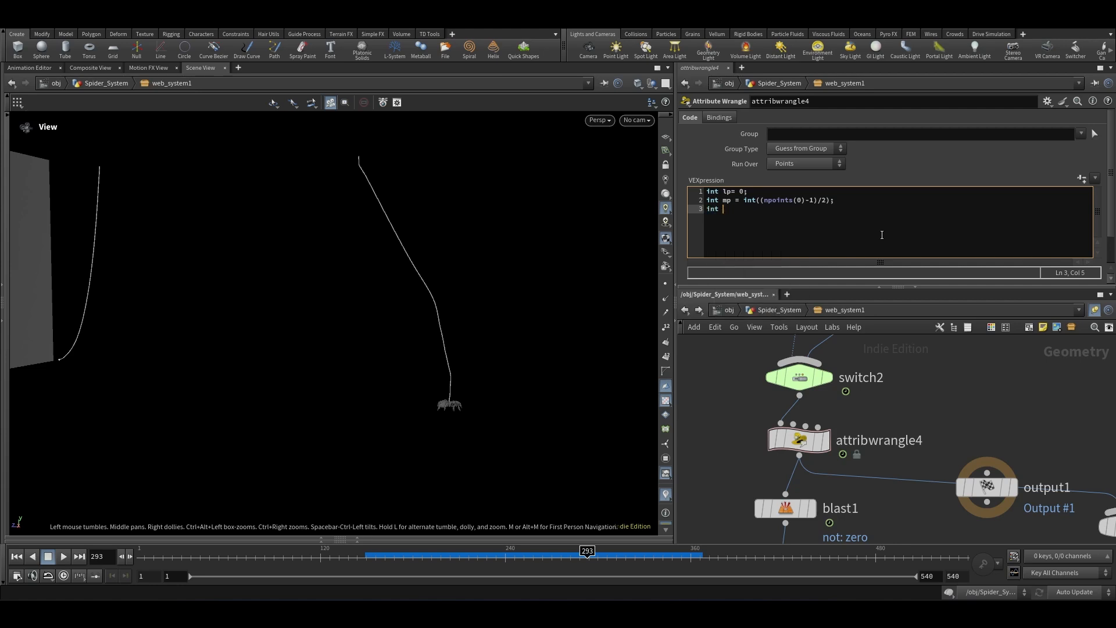
pyautogui.write('up = npoin')
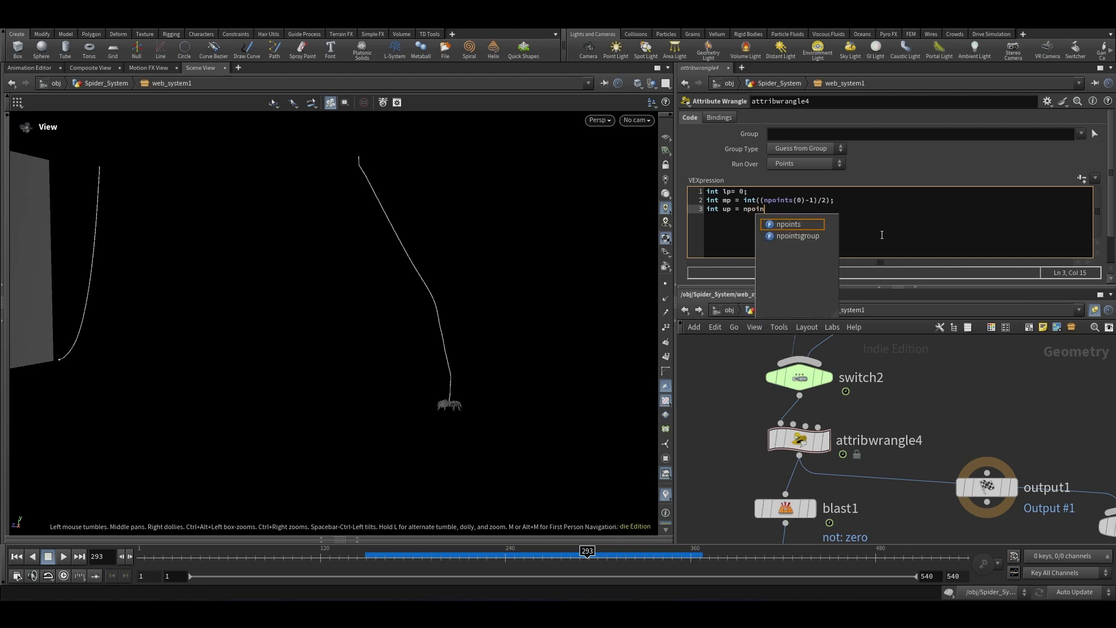
pyautogui.write('ts(0)')
pyautogui.press('BackSpace')
pyautogui.press('BackSpace')
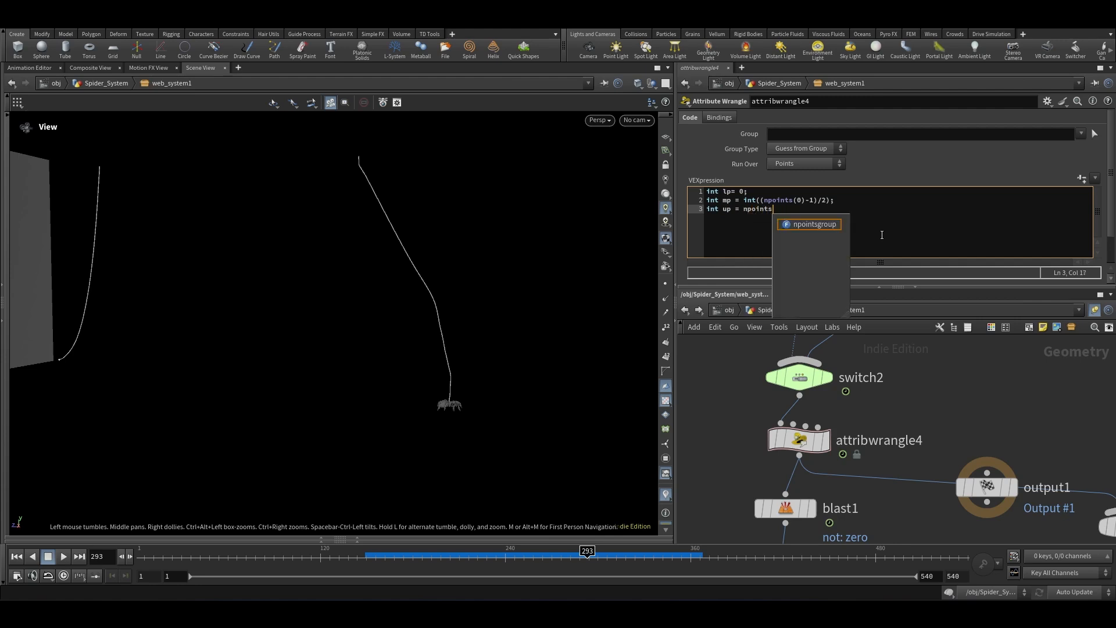
pyautogui.write('(0)-1;')
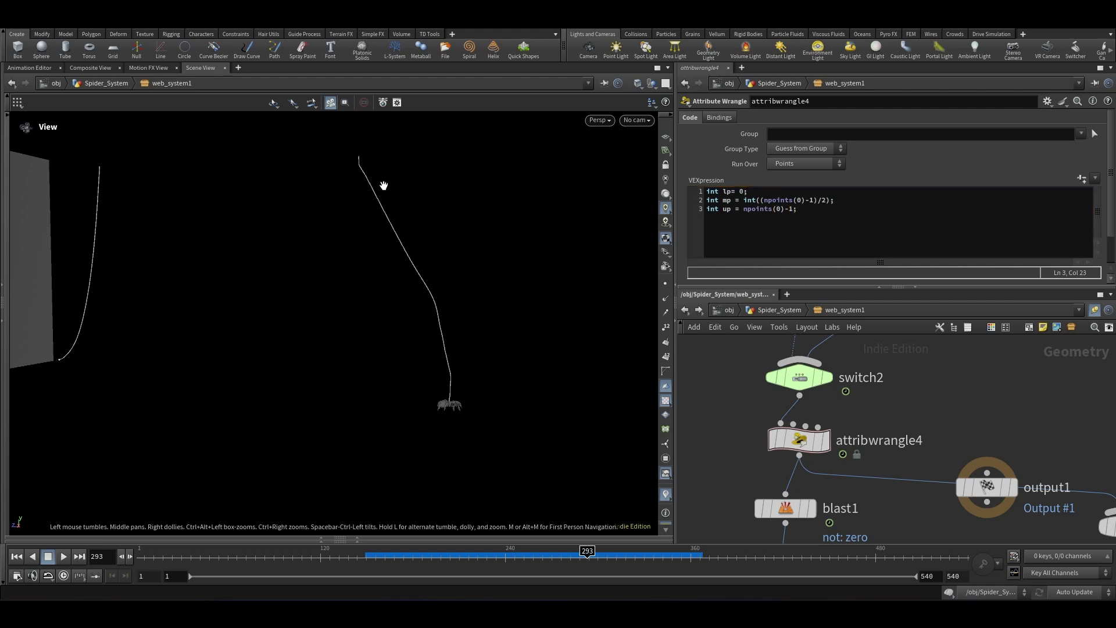
# Step: After a blank line, declare vector pl = point(0, "P", lp); in the wrangle code
pyautogui.scroll(-2, 880, 348)
pyautogui.click(814, 235)
pyautogui.press('Return')
pyautogui.press('Return')
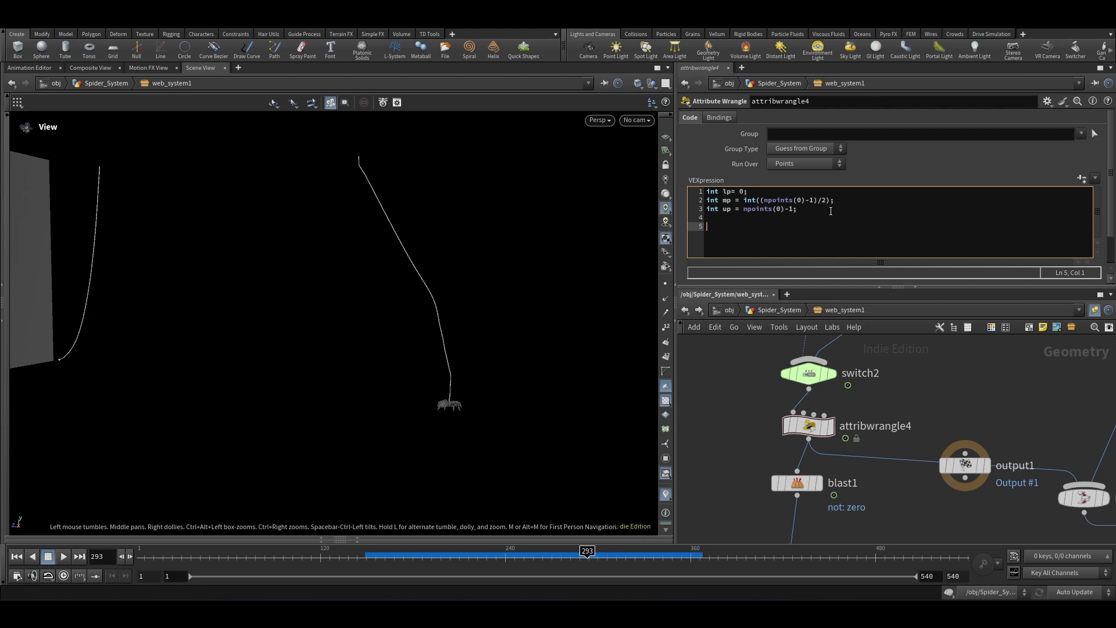
pyautogui.write('vecto')
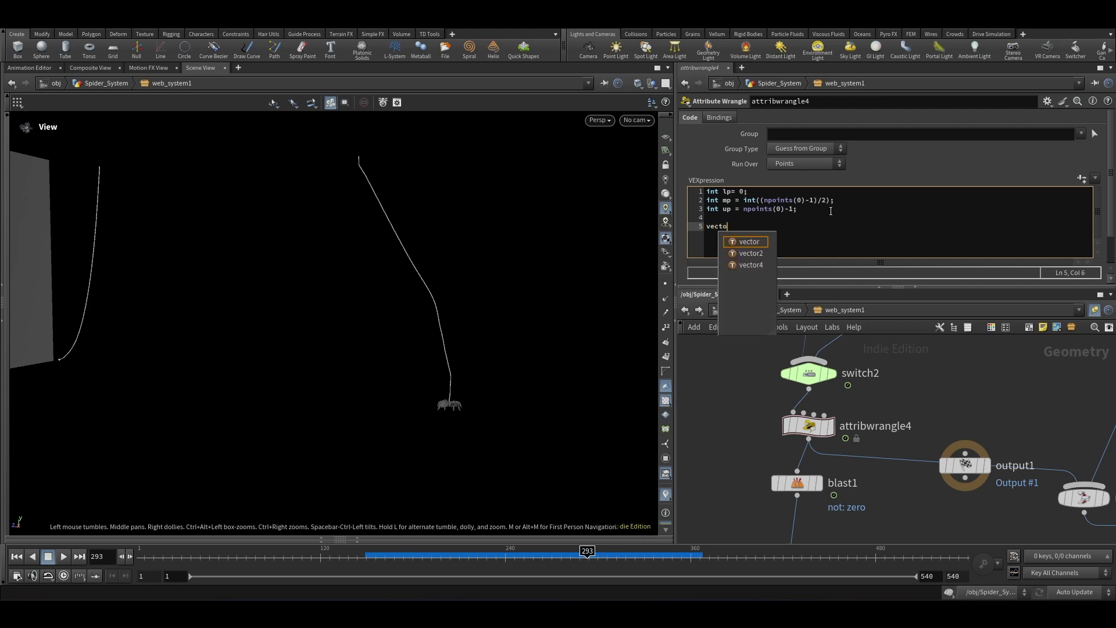
pyautogui.write('r l')
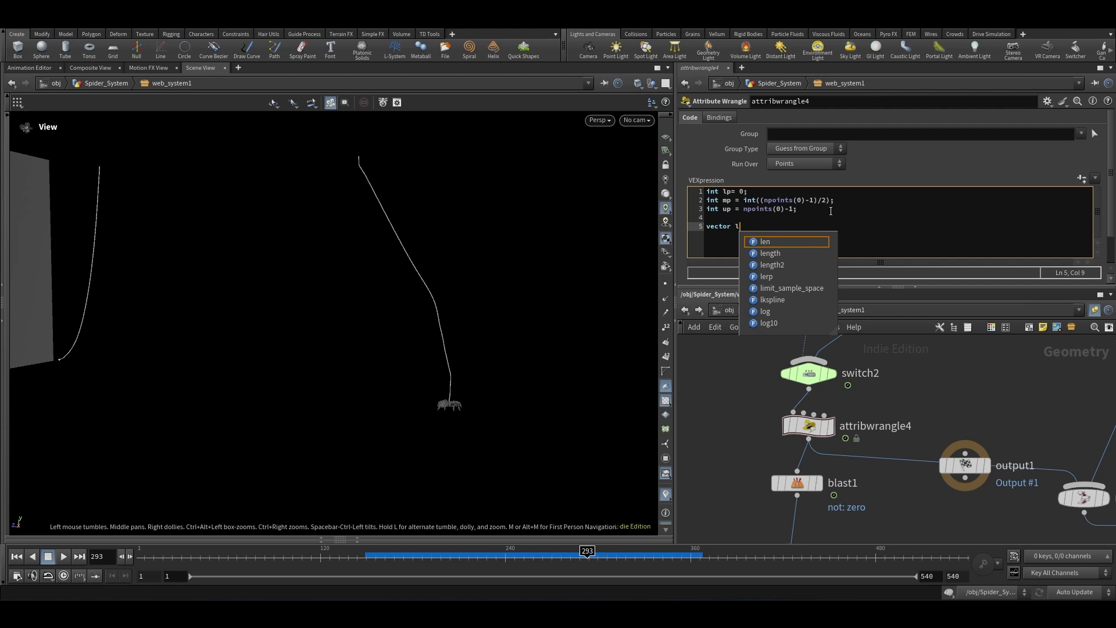
pyautogui.press('BackSpace')
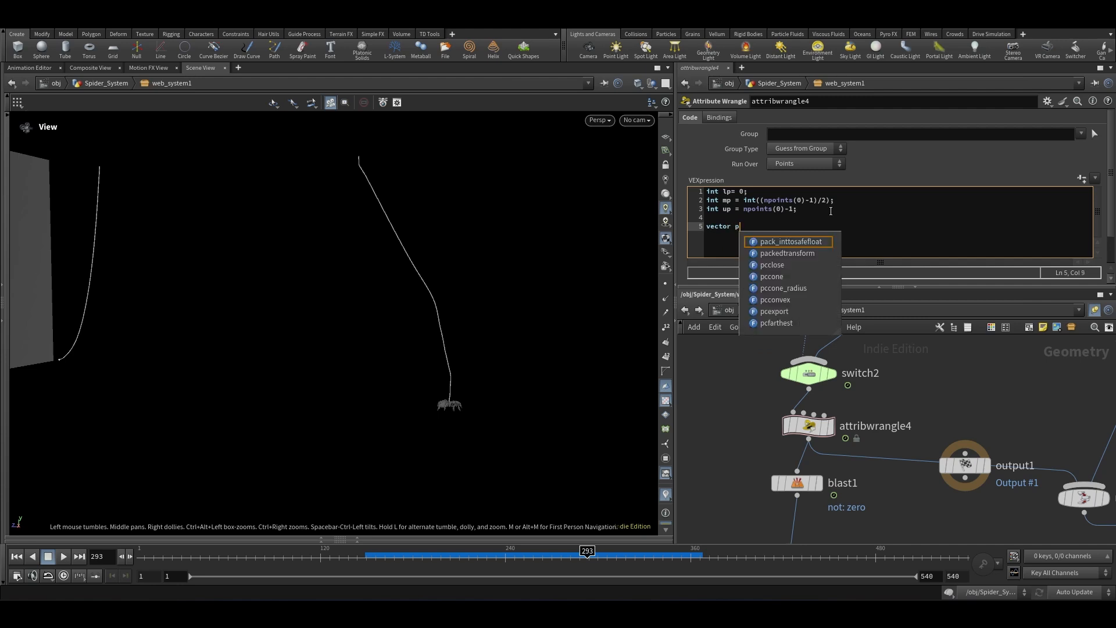
pyautogui.write('pl')
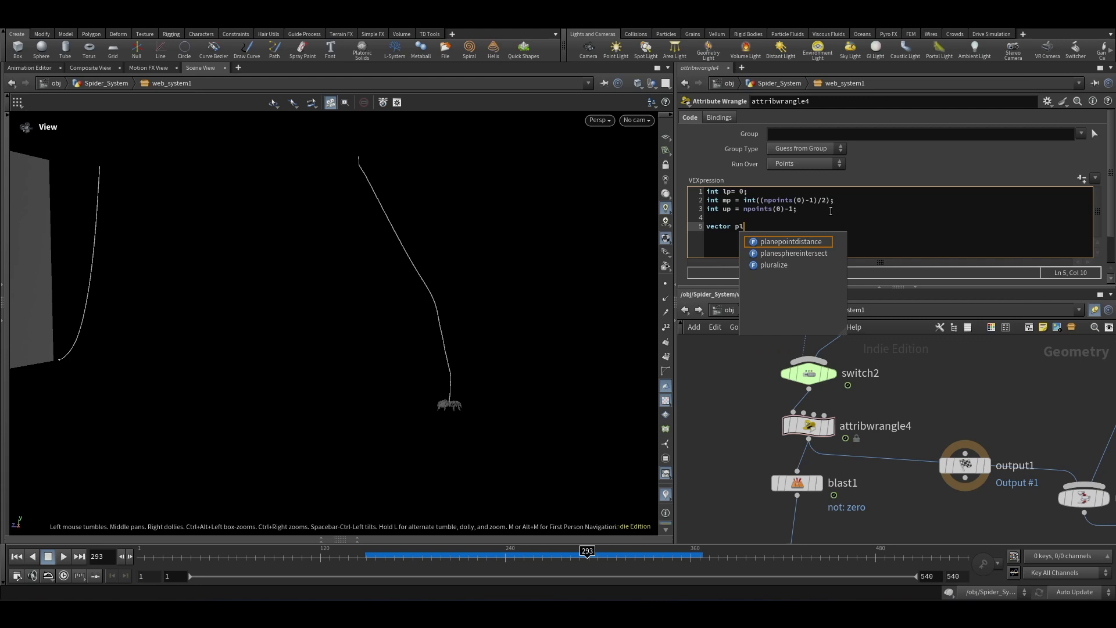
pyautogui.write(' = poi')
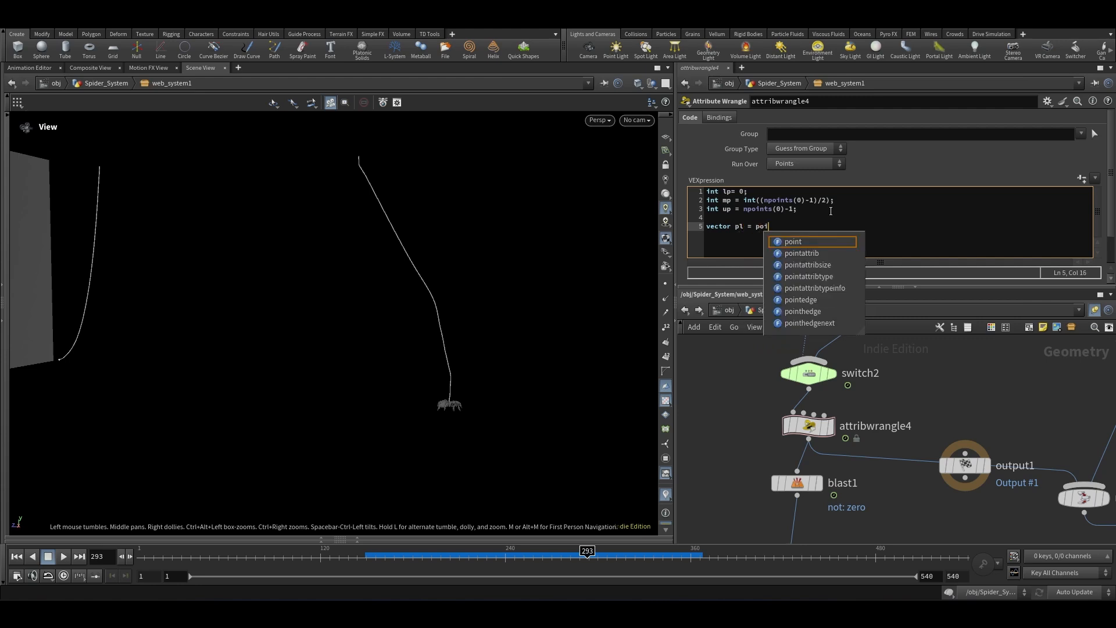
pyautogui.write('nt(0, "')
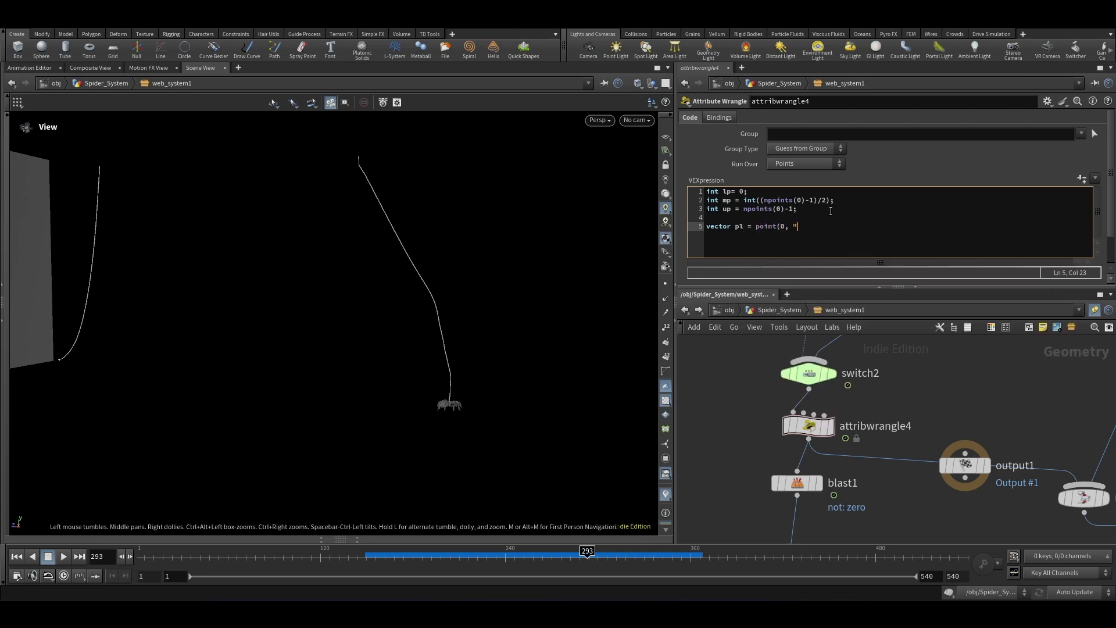
pyautogui.write('P", lp);')
pyautogui.press('Return')
# Step: Declare vector pm = point(0, "P", mp); on the next line
pyautogui.write('vector pm = point')
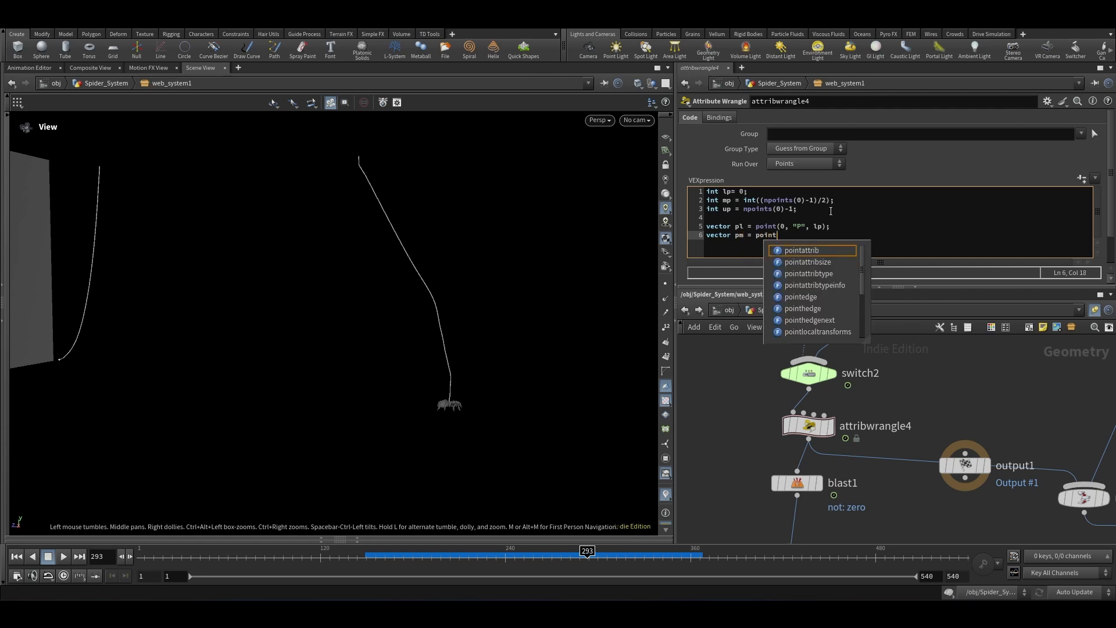
pyautogui.write('(0, ')
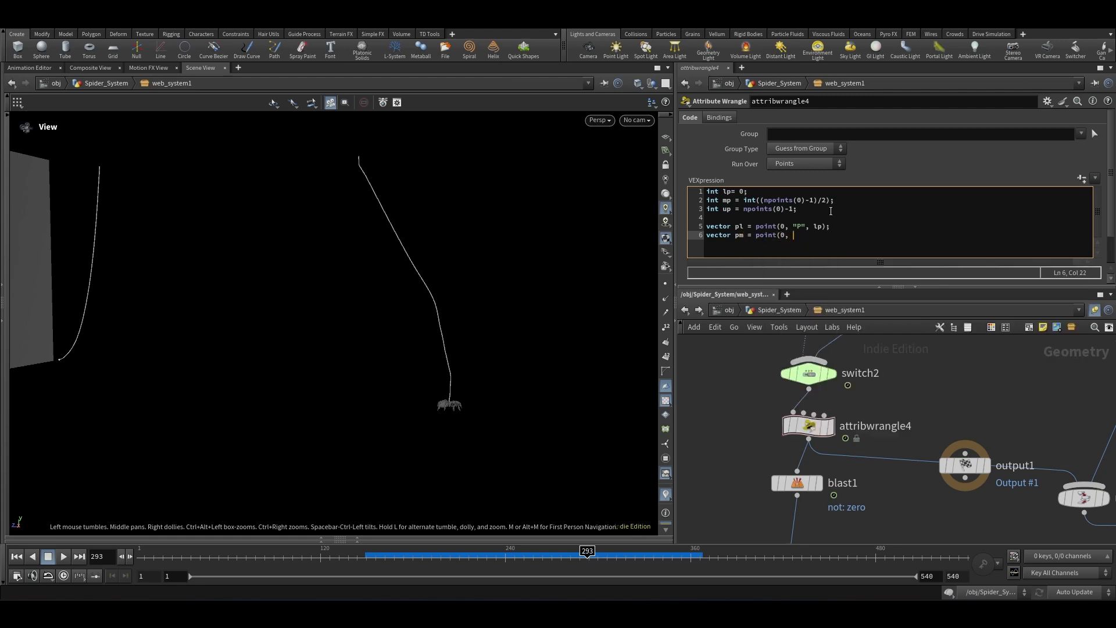
pyautogui.write('"P", mp);')
pyautogui.press('Return')
# Step: Declare vector pu = point(0, "P",up); on the following line
pyautogui.write('vector pu')
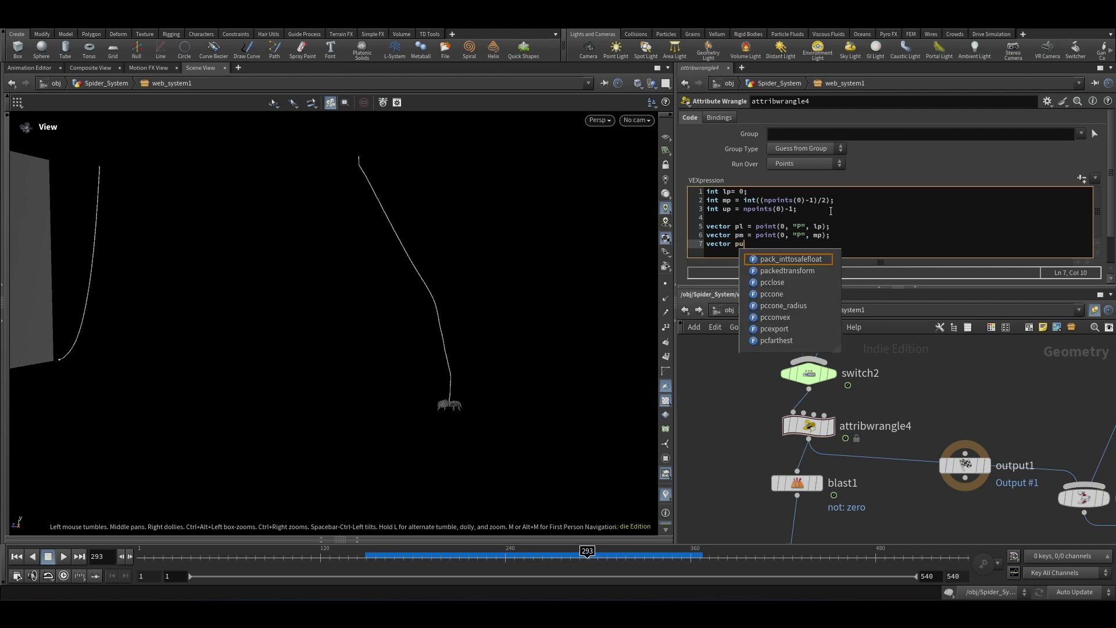
pyautogui.write(' = point')
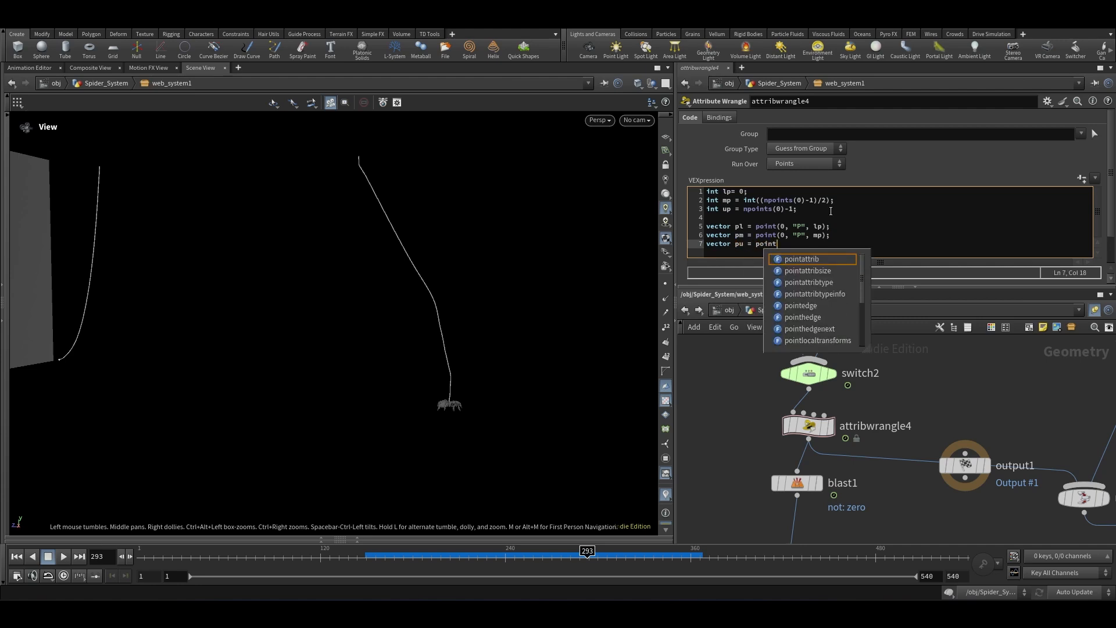
pyautogui.write('(0, "')
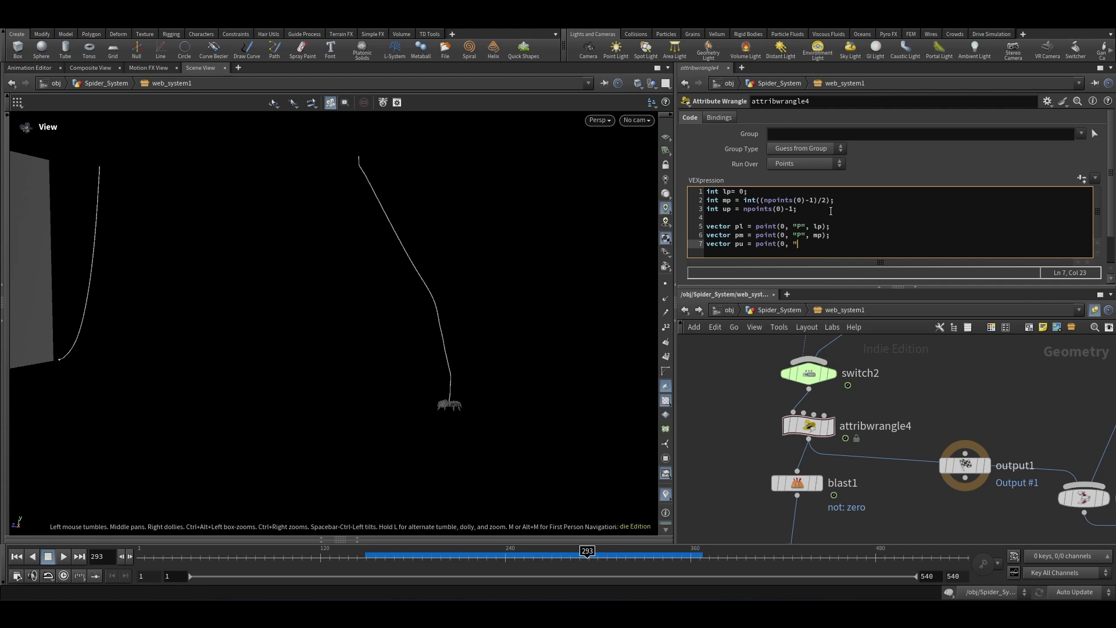
pyautogui.write('P",up);')
# Step: After another blank line, begin declaring a vector named one in the wrangle code
pyautogui.click(930, 409)
pyautogui.scroll(-3, 806, 386)
pyautogui.scroll(3, 839, 400)
pyautogui.moveTo(882, 386); pyautogui.dragTo(780, 422)
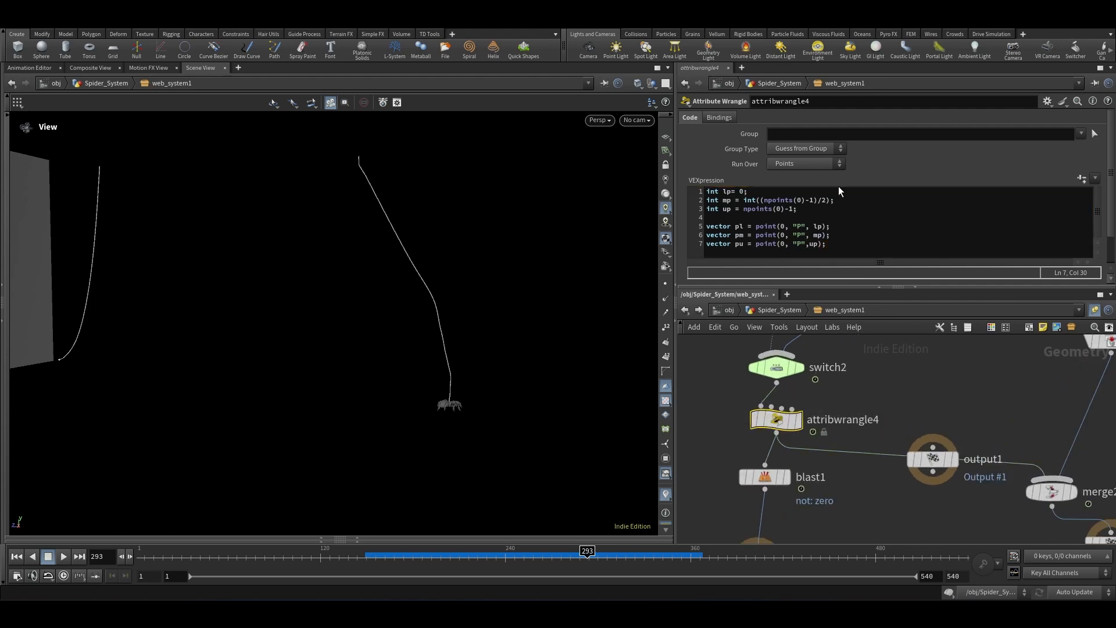
pyautogui.click(843, 246)
pyautogui.press('Return')
pyautogui.press('Return')
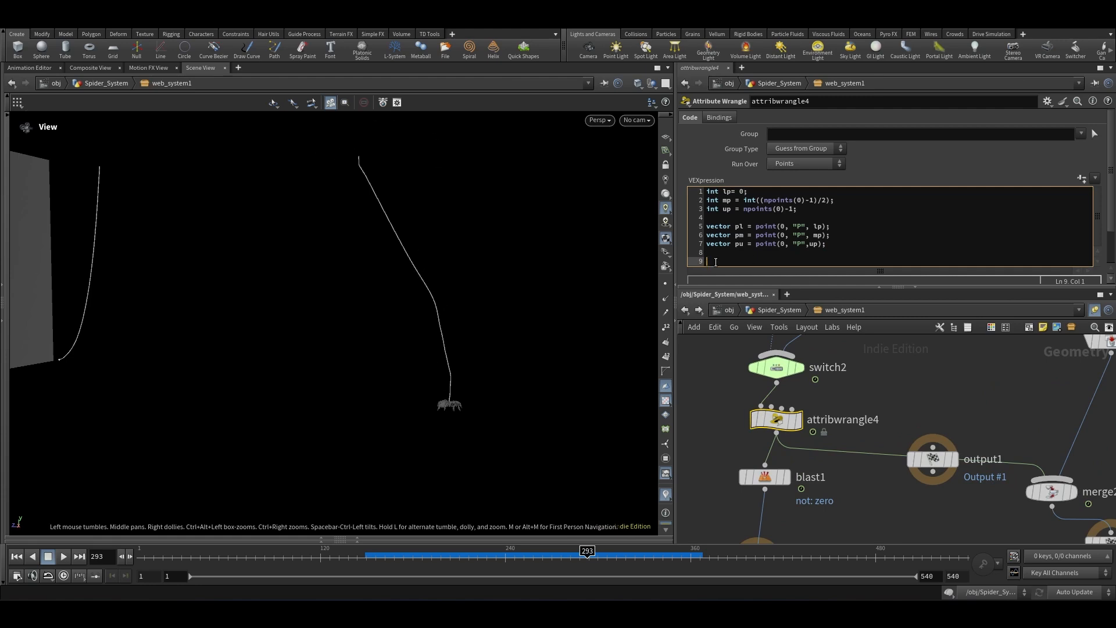
pyautogui.write('vector one = pm-pl;')
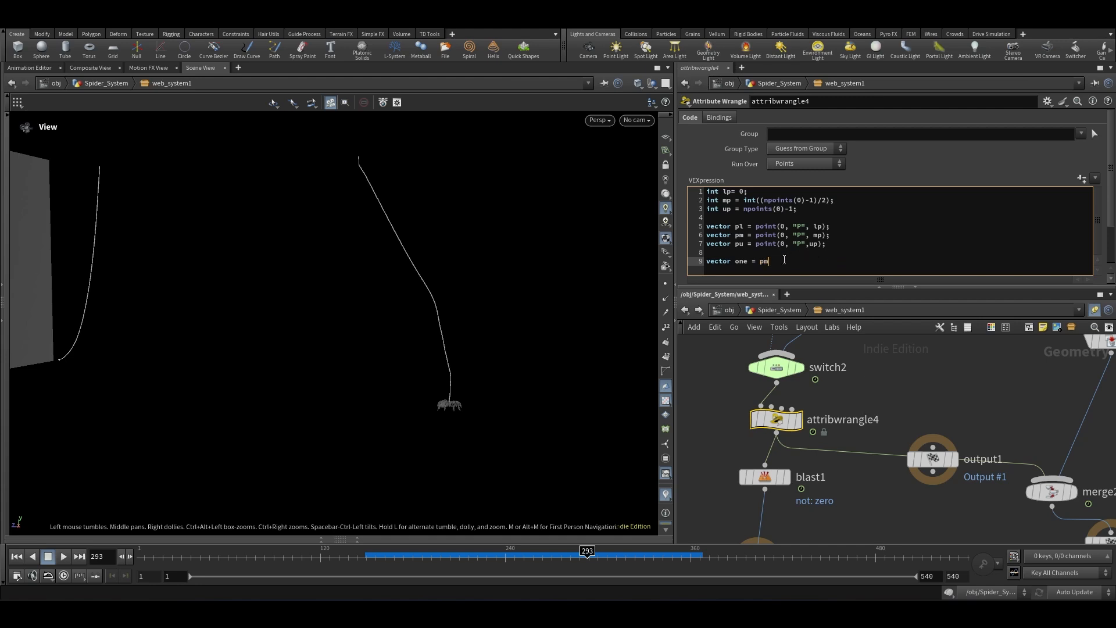
# Step: Complete the line vector one = pm-pl; in the wrangle code and start a new line
pyautogui.write('l;')
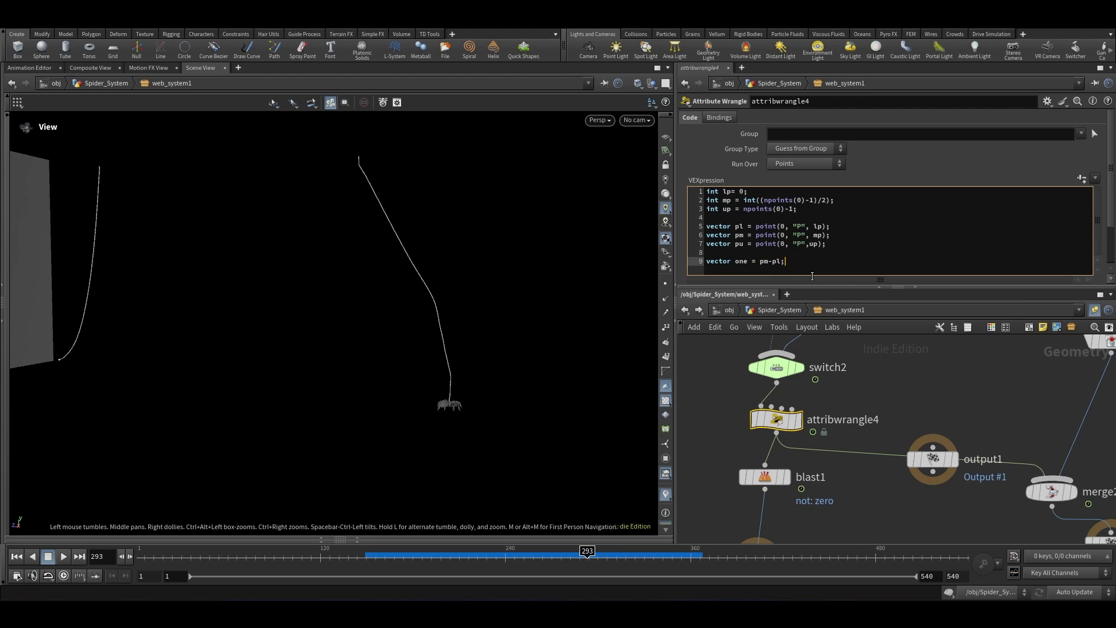
pyautogui.press('Return')
# Step: Declare vector two = pu-pm; and add a blank line below it
pyautogui.write('vector ')
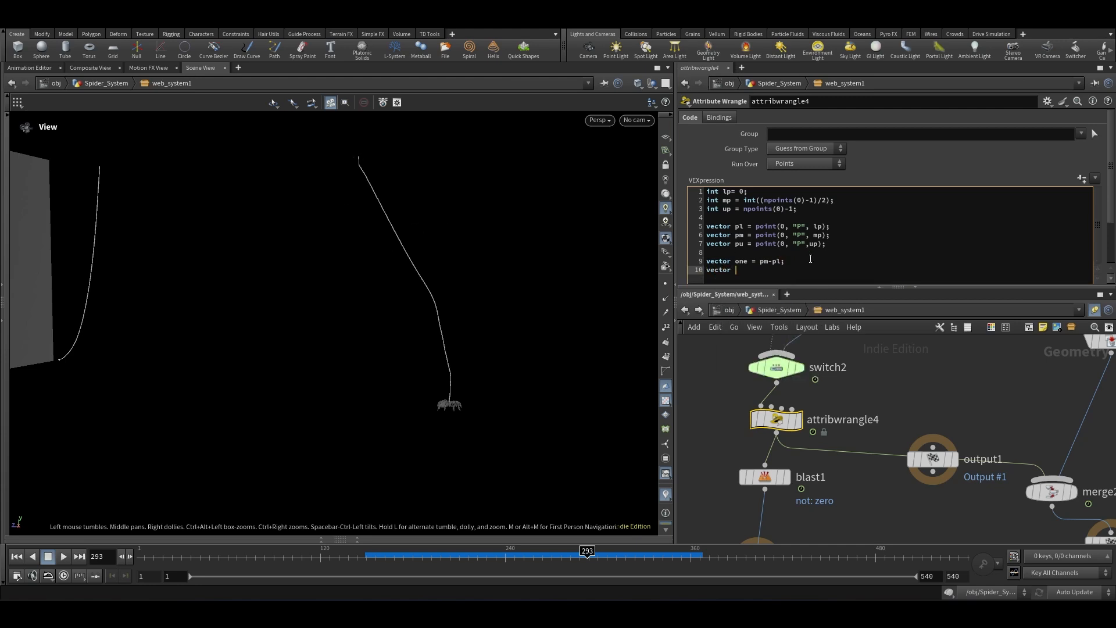
pyautogui.write('two = ')
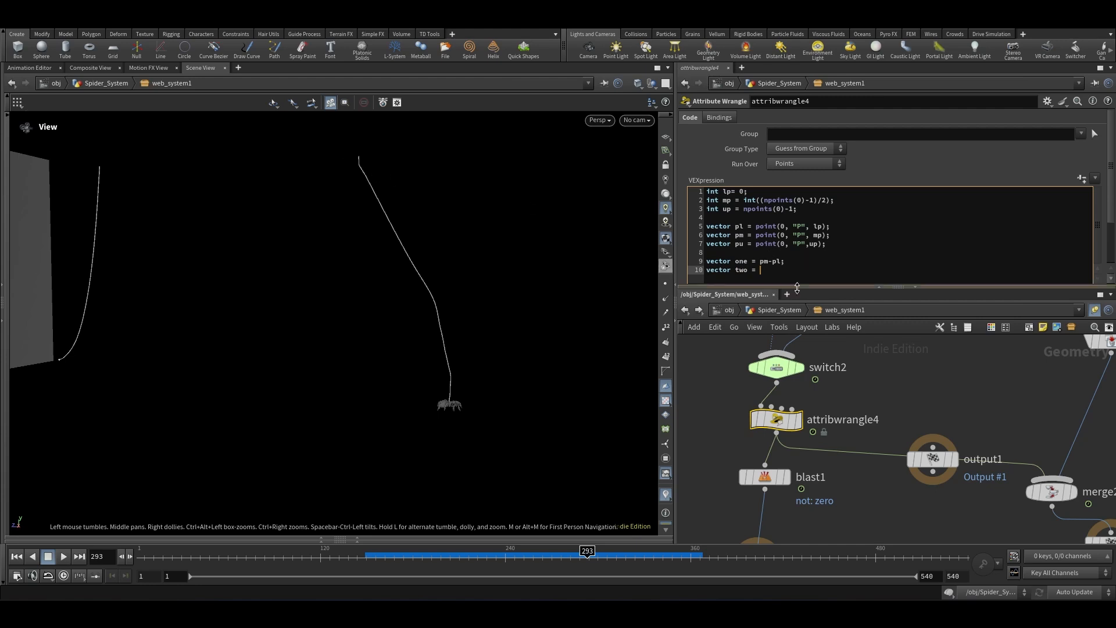
pyautogui.write('pu-pm')
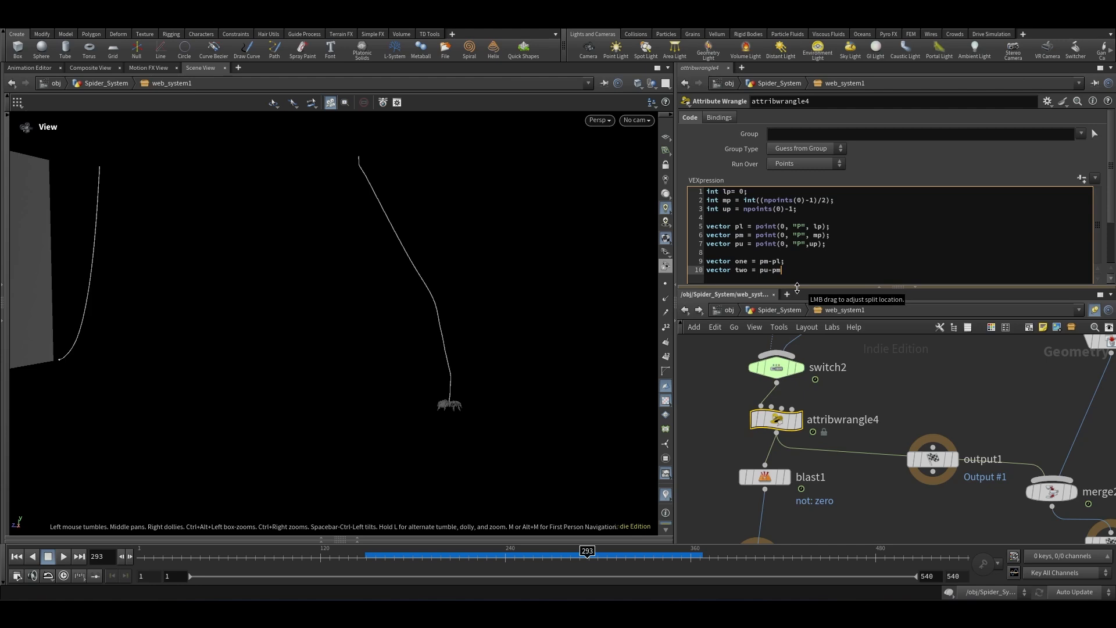
pyautogui.write(';')
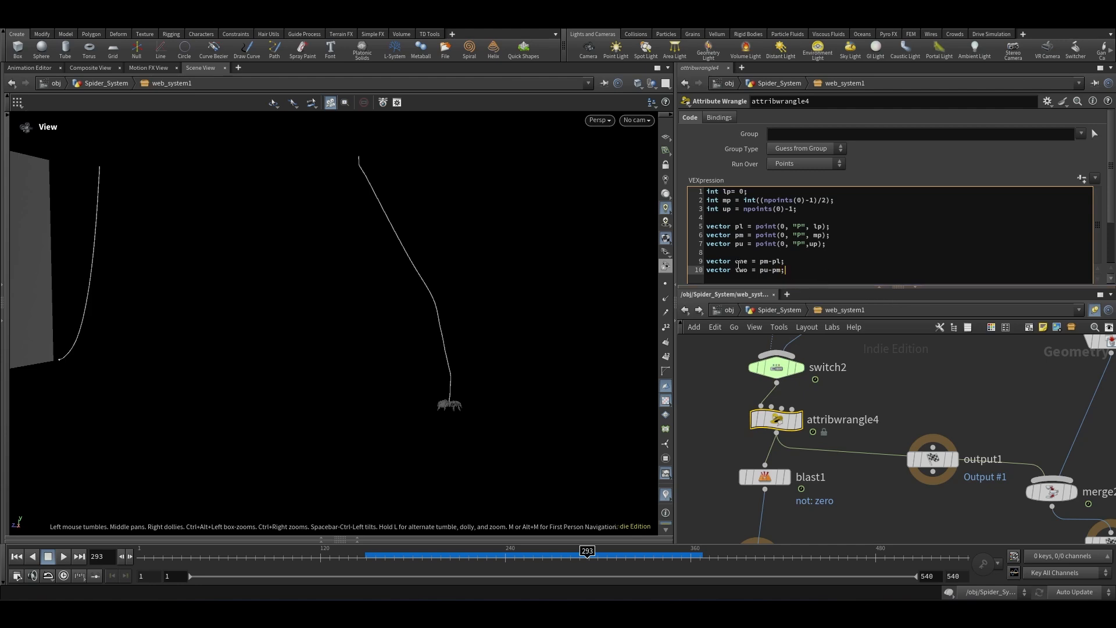
pyautogui.press('Return')
pyautogui.press('Return')
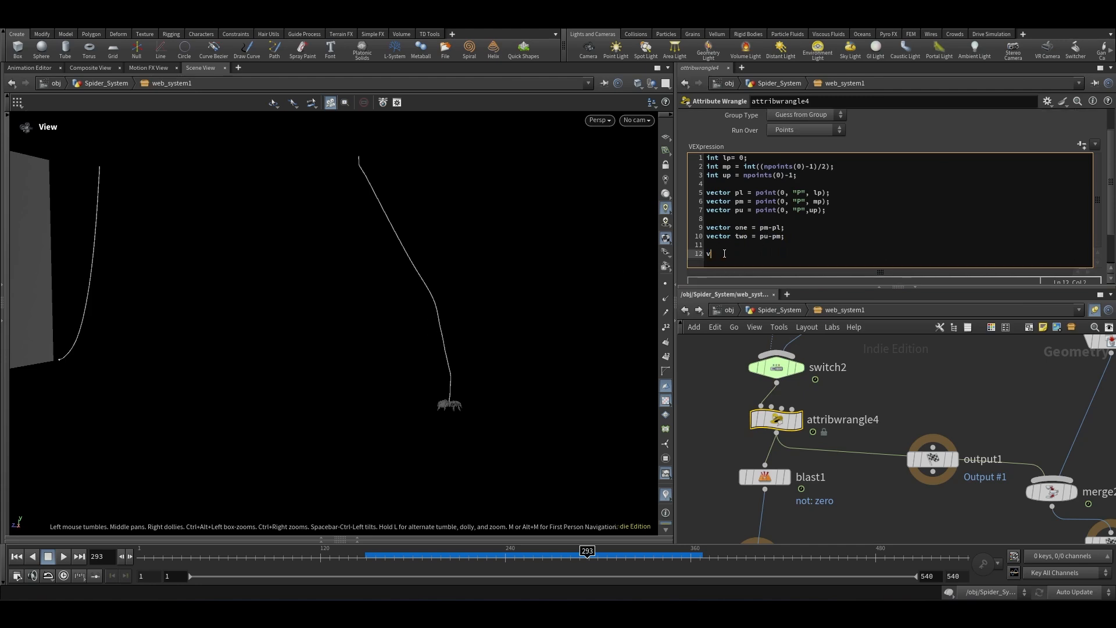
# Step: Set the normal attribute with the line v@N=one+two; at the end of the wrangle code
pyautogui.write('ve')
pyautogui.write('N=one+two')
pyautogui.click(919, 367)
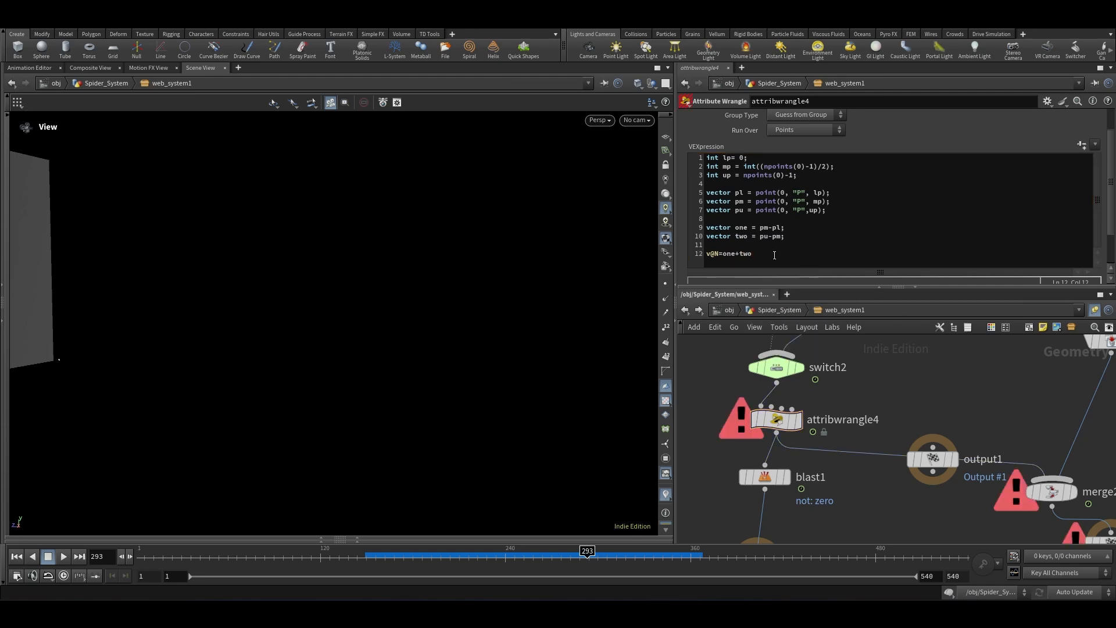
pyautogui.write(';')
# Step: Return to the Spider_System network and scrub the timeline to preview the web simulation
pyautogui.click(898, 385)
pyautogui.scroll(-5, 808, 364)
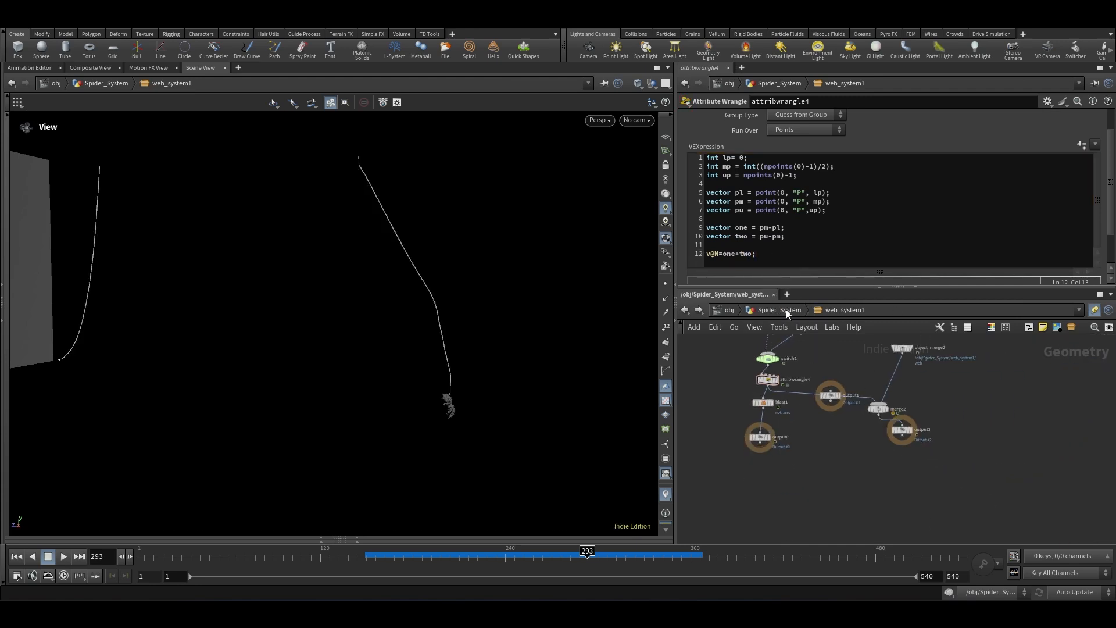
pyautogui.click(786, 309)
pyautogui.scroll(-3, 872, 413)
pyautogui.scroll(3, 844, 409)
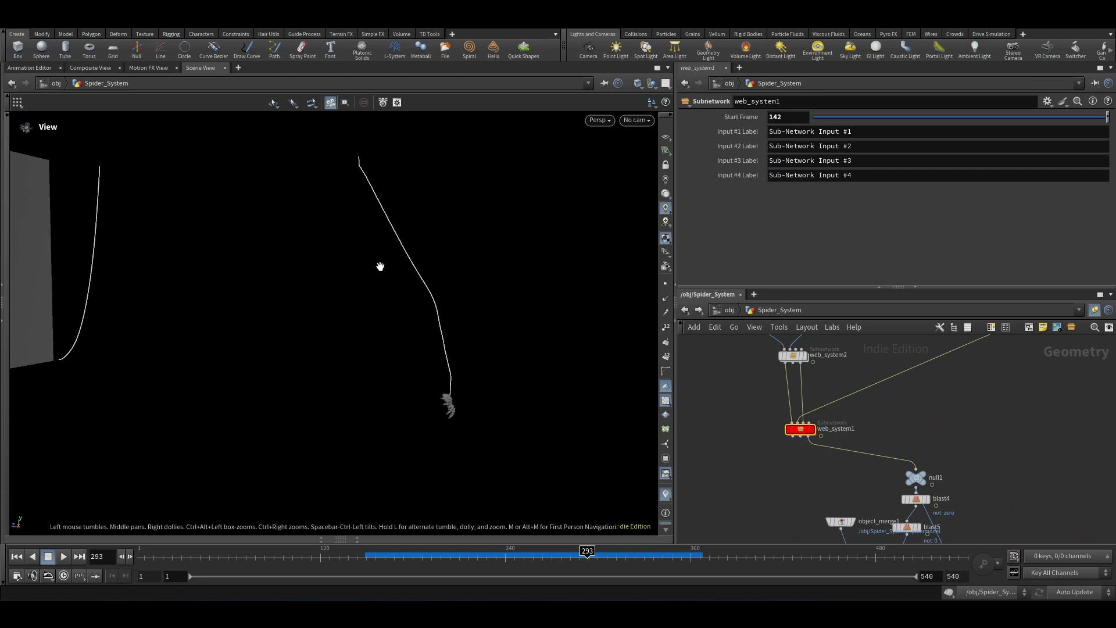
pyautogui.scroll(-3, 839, 413)
pyautogui.scroll(2, 870, 459)
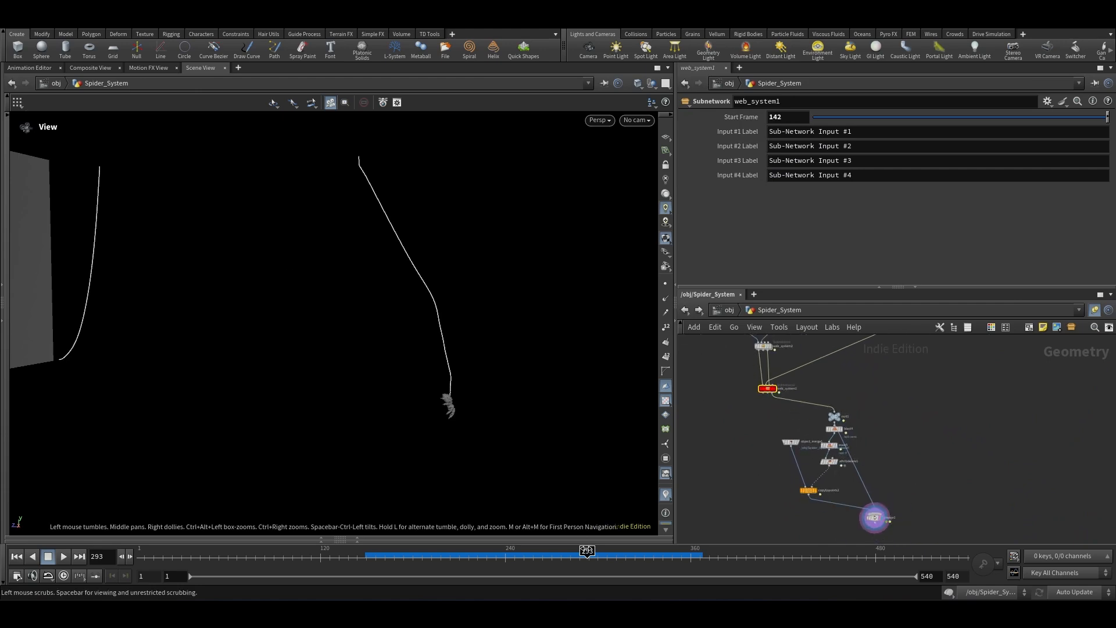
pyautogui.moveTo(586, 556); pyautogui.dragTo(436, 557)
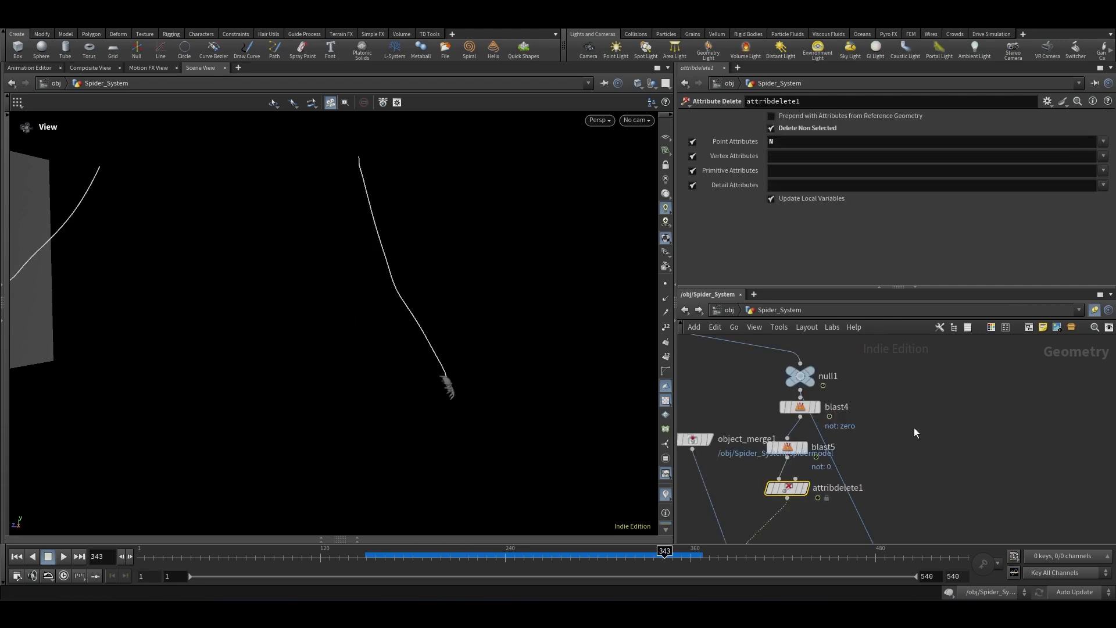
# Step: Inside web_system1, display attribwrangle4 and inspect its point N attribute in the geometry spreadsheet
pyautogui.scroll(-5, 914, 431)
pyautogui.scroll(5, 799, 389)
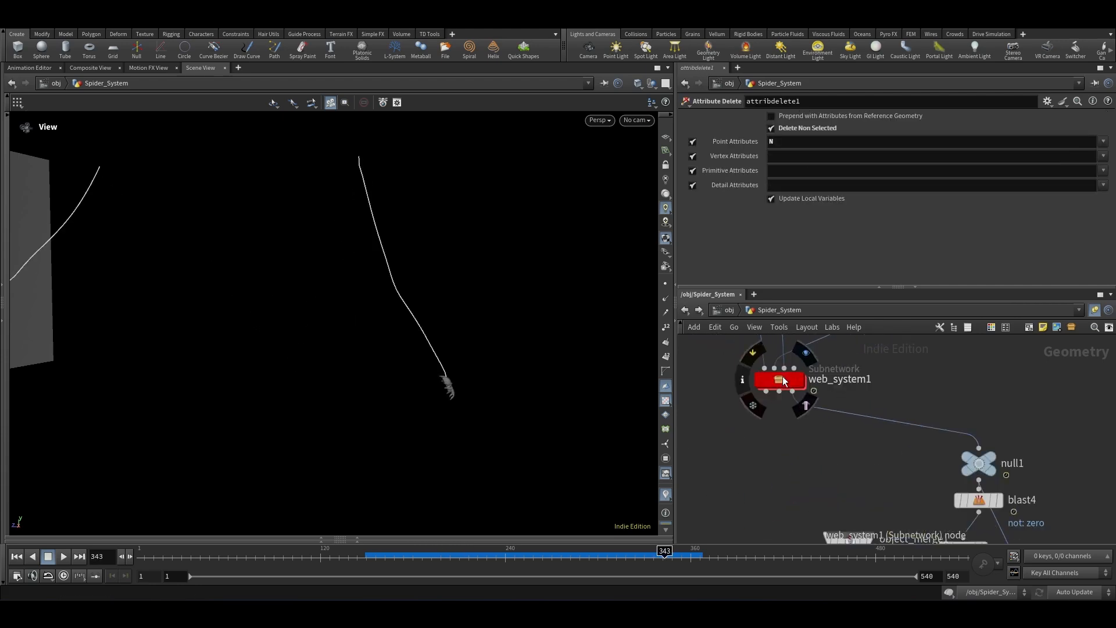
pyautogui.doubleClick(783, 377)
pyautogui.scroll(-2, 834, 444)
pyautogui.scroll(5, 837, 398)
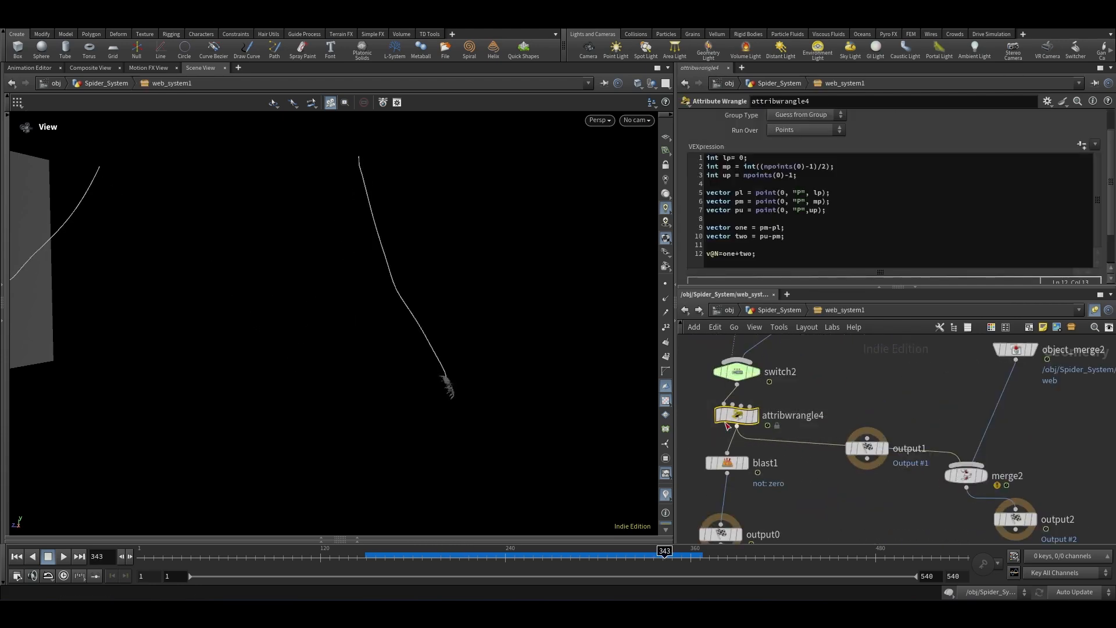
pyautogui.click(756, 422)
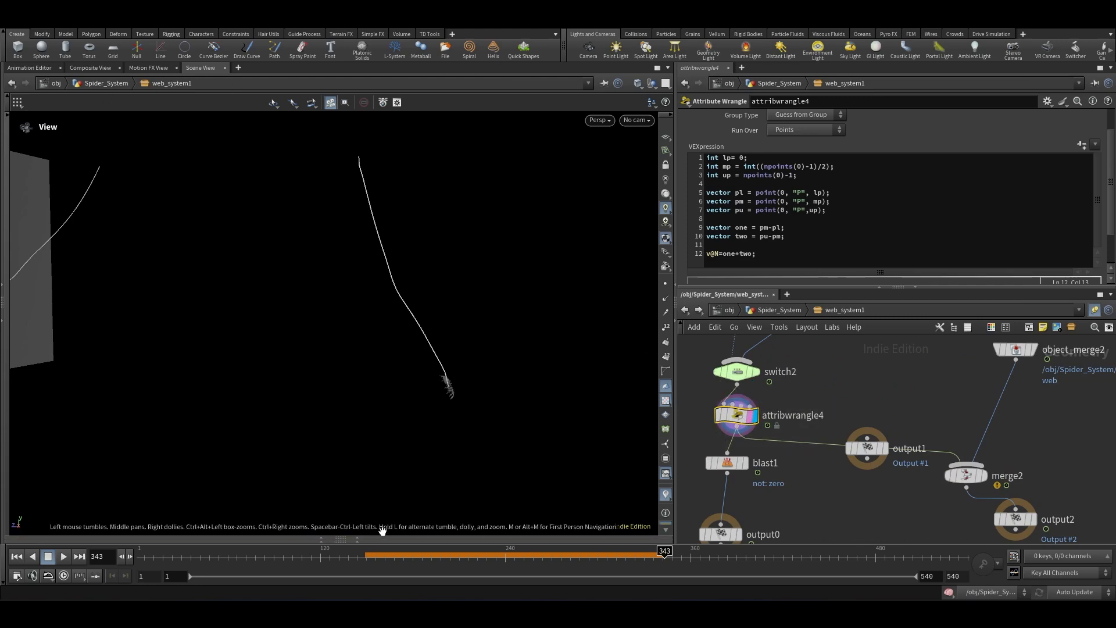
pyautogui.click(363, 539)
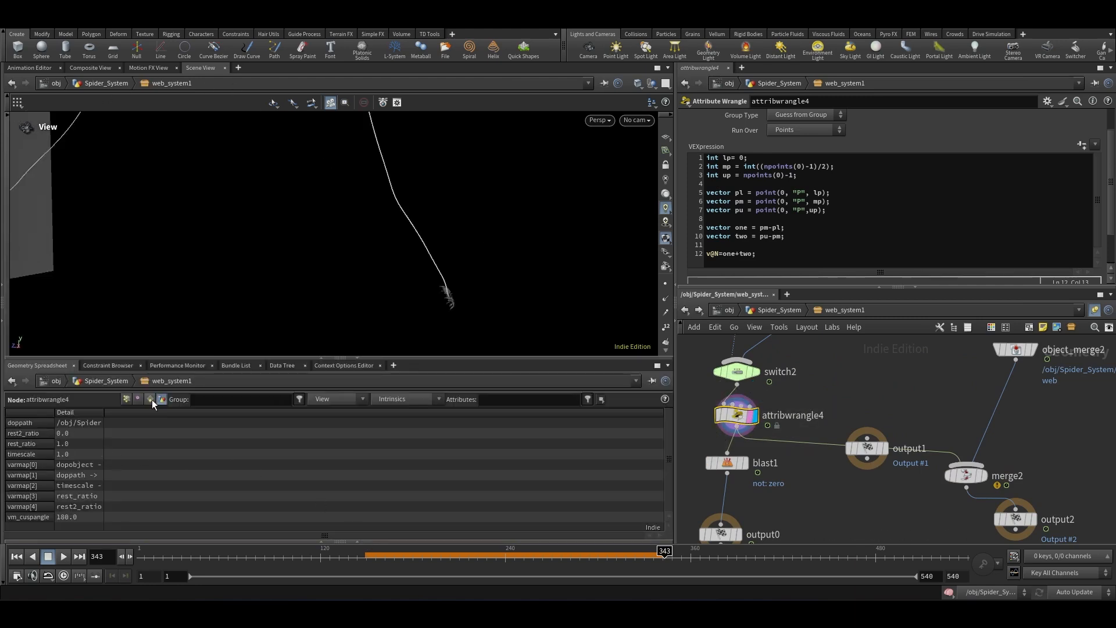
pyautogui.click(127, 399)
pyautogui.click(530, 405)
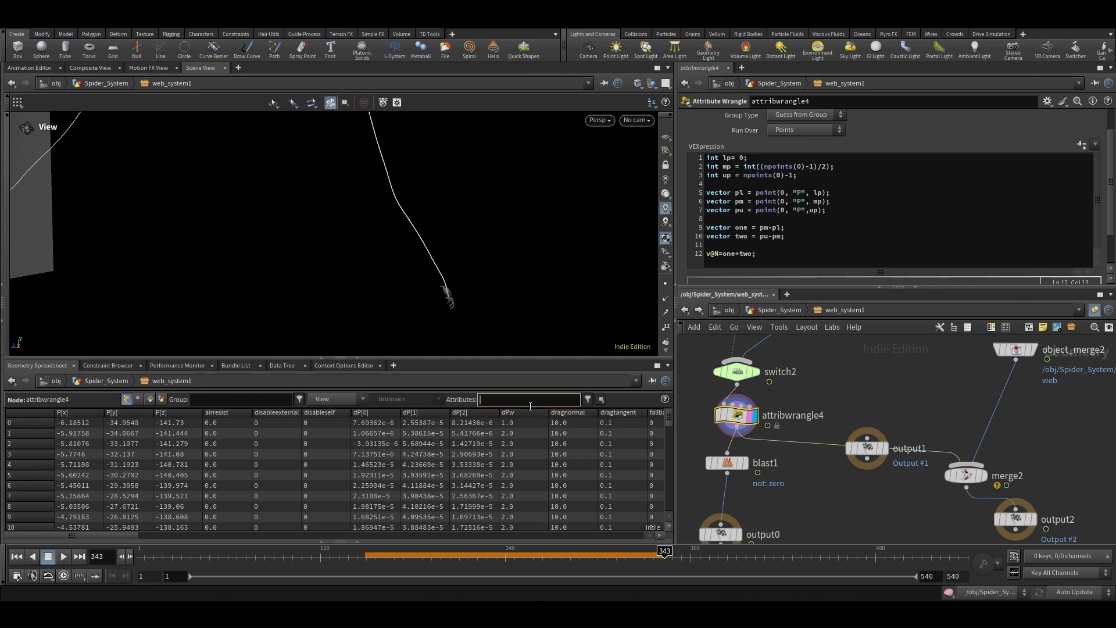
pyautogui.write('N')
pyautogui.press('Return')
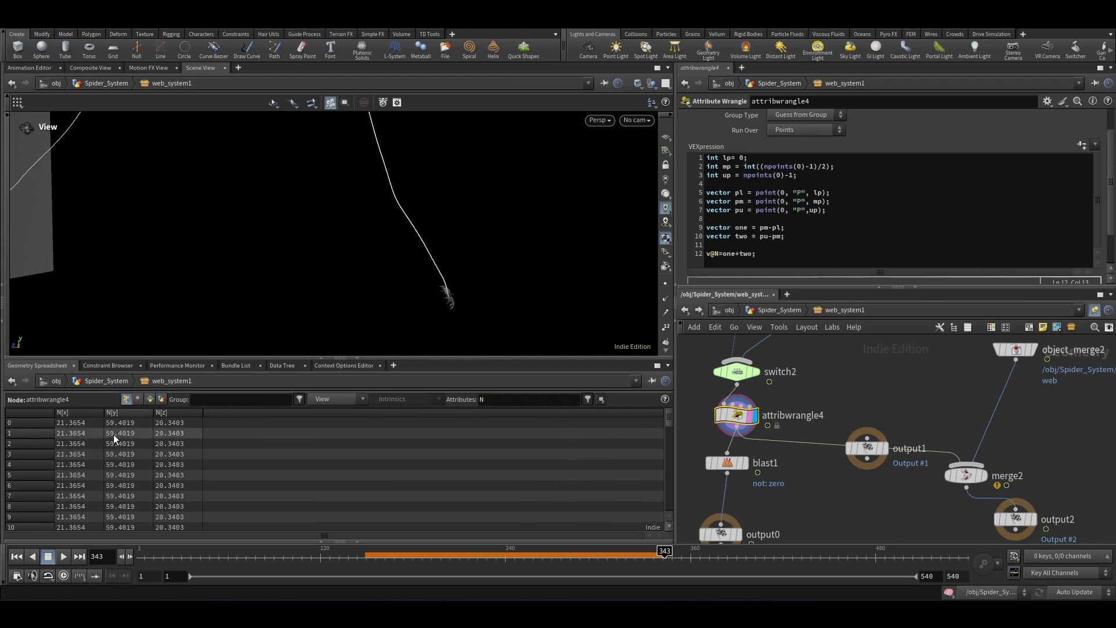
# Step: Wrap pm-pl in normalize() in the declaration of vector one
pyautogui.click(759, 229)
pyautogui.write('normalize')
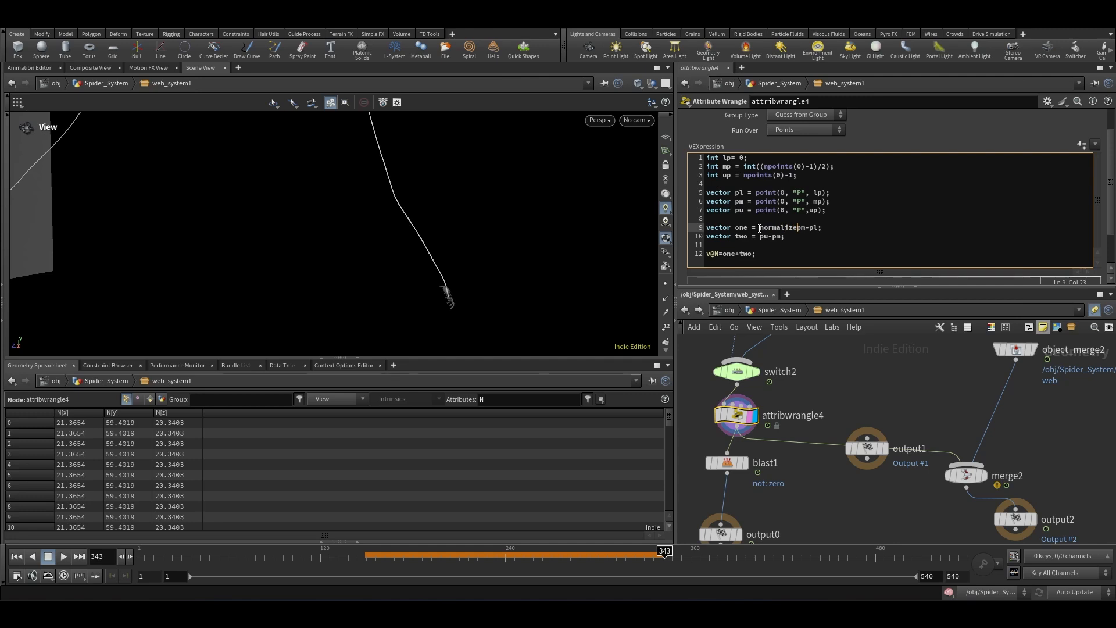
pyautogui.write('(')
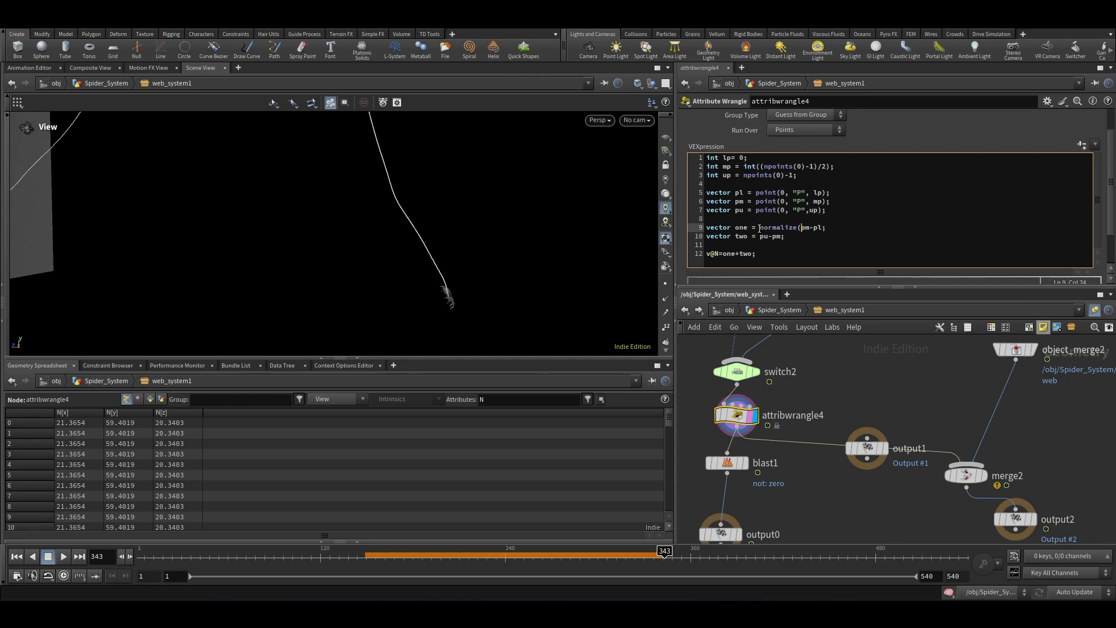
pyautogui.click(819, 229)
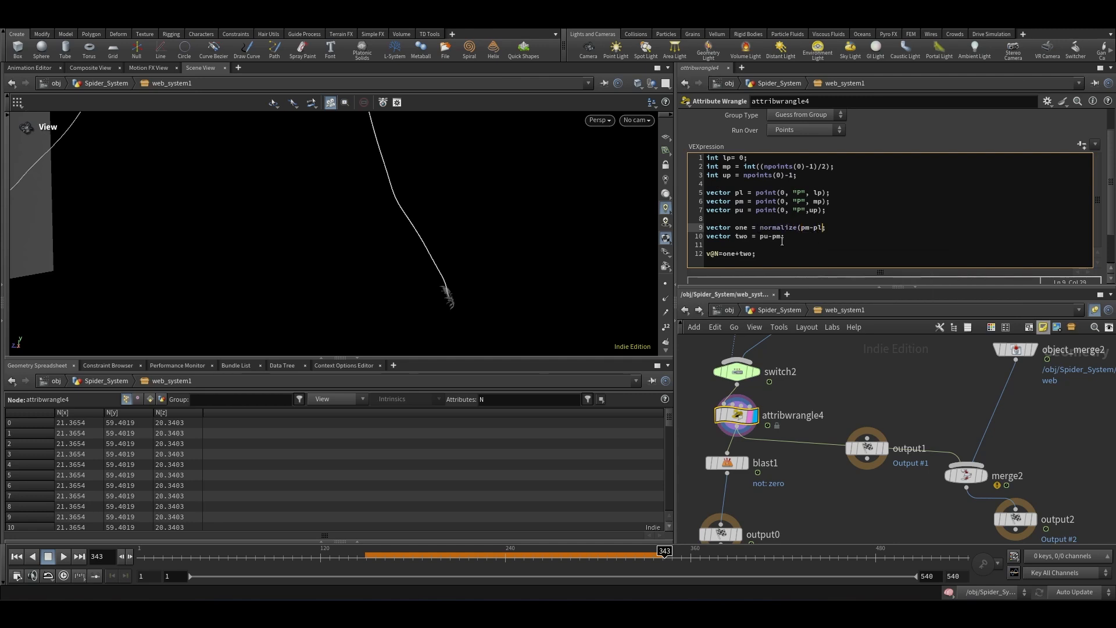
pyautogui.write(')')
# Step: Wrap pu-pm in normalize() in the declaration of vector two
pyautogui.click(760, 236)
pyautogui.write('normalize(')
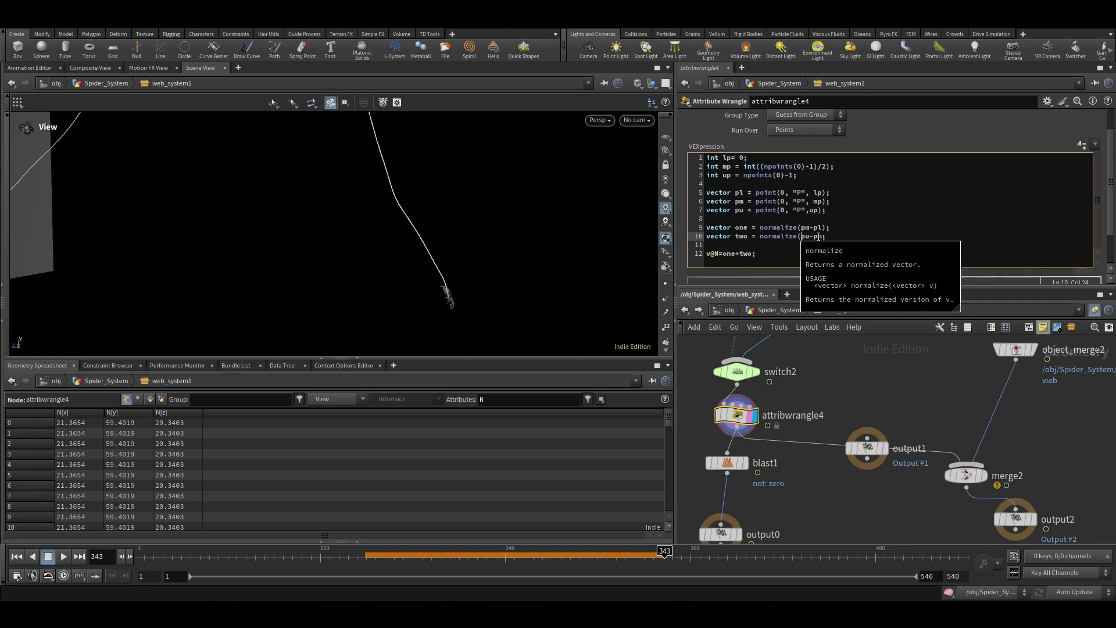
pyautogui.click(822, 236)
pyautogui.write(')')
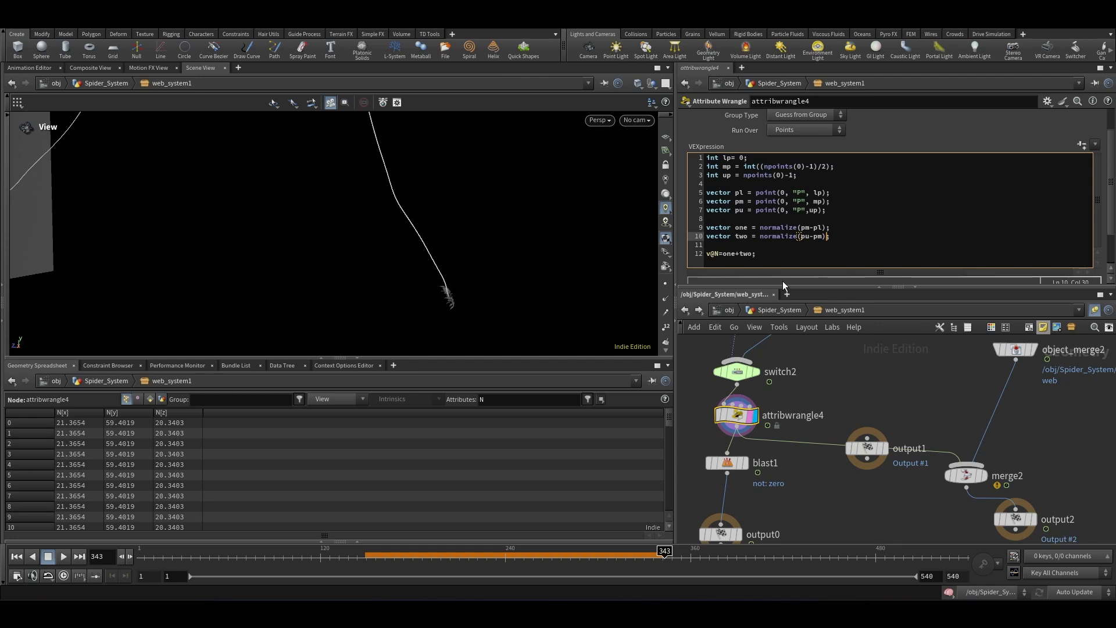
# Step: At the Spider_System level, select merge1, frame the view and play the simulation to inspect the spider's orientation
pyautogui.click(779, 310)
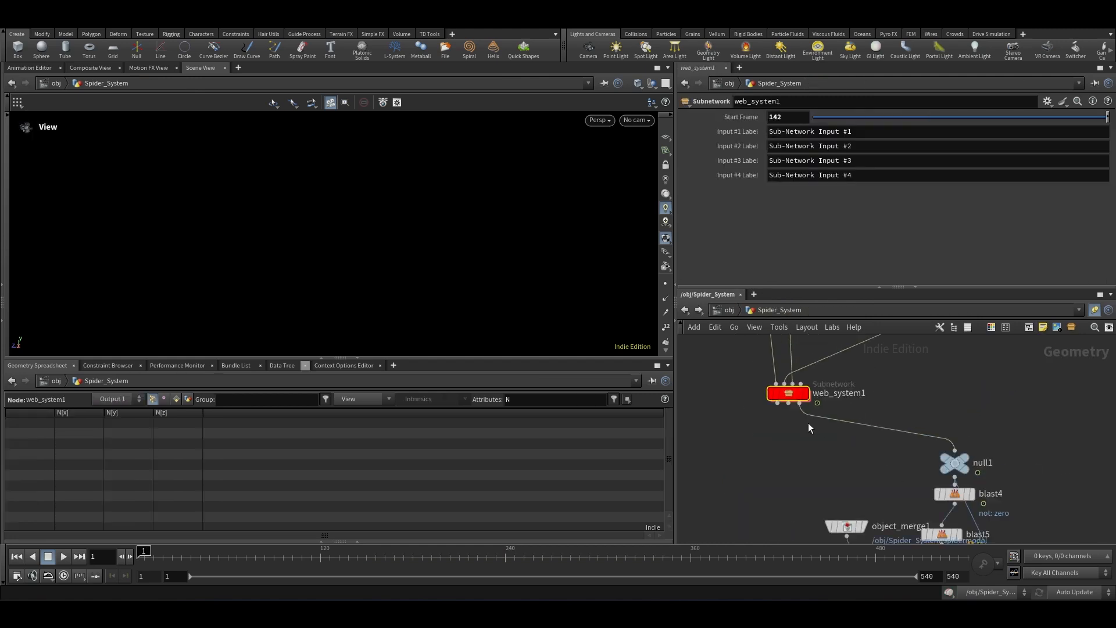
pyautogui.scroll(-5, 808, 428)
pyautogui.click(875, 490)
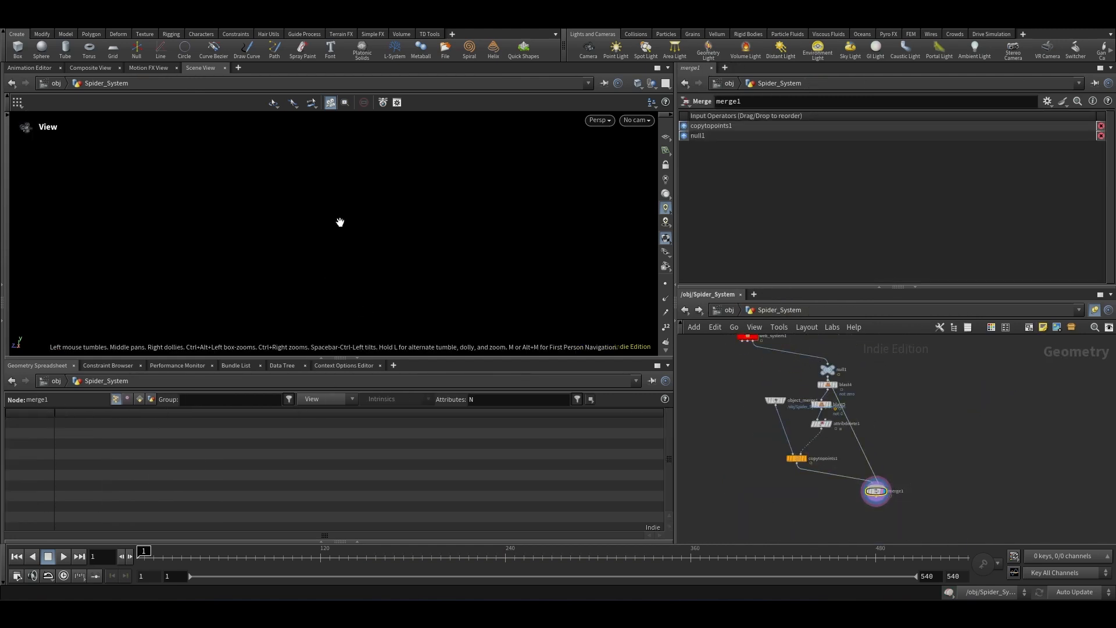
pyautogui.press('f')
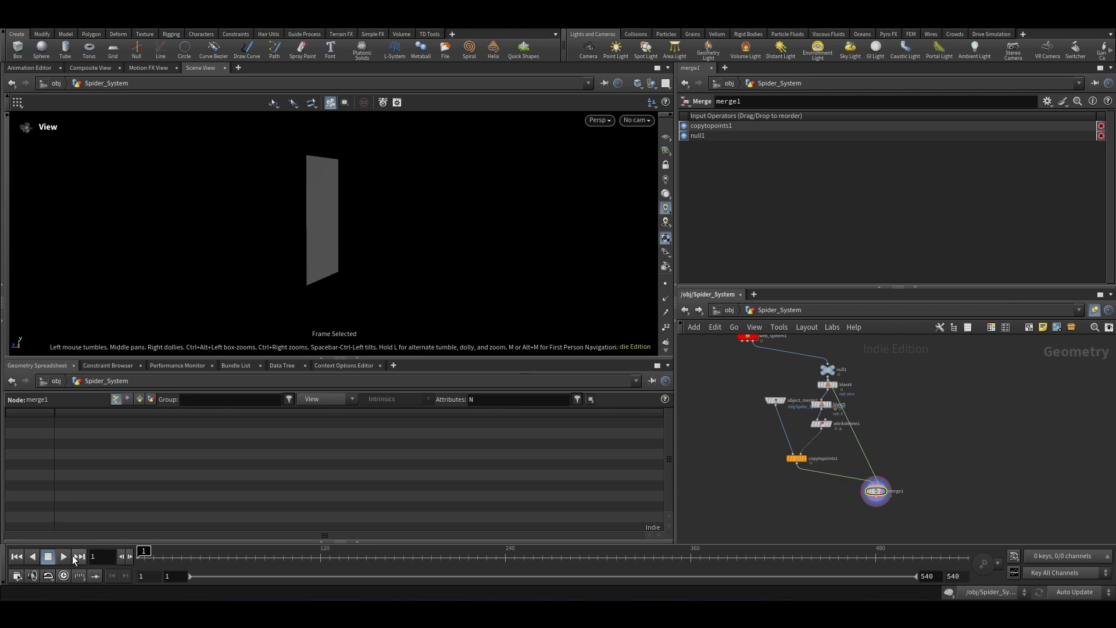
pyautogui.click(64, 556)
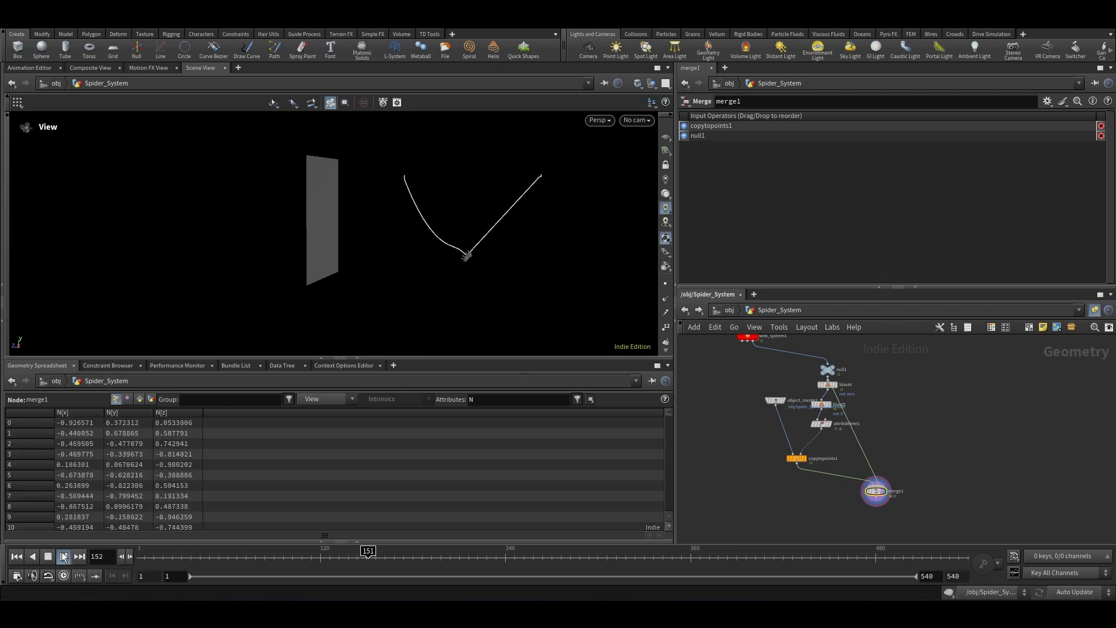
pyautogui.moveTo(510, 241); pyautogui.dragTo(480, 247, button='right')
pyautogui.moveTo(427, 552); pyautogui.dragTo(494, 557)
pyautogui.moveTo(448, 260); pyautogui.dragTo(509, 314, button='right')
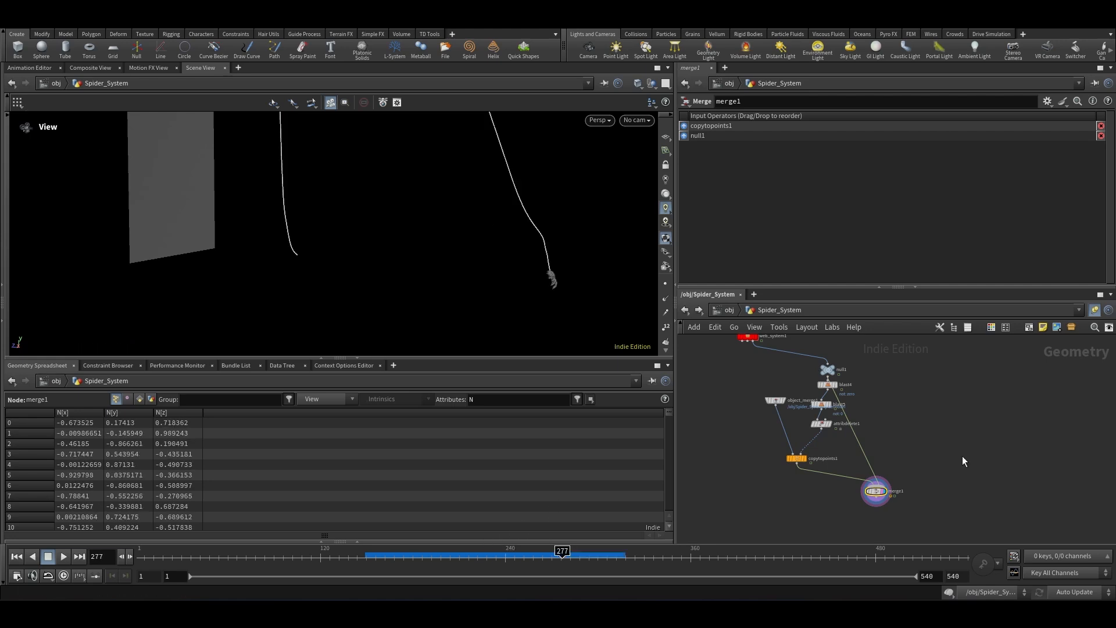
# Step: Set transform2's X rotation to 90 degrees to reorient the spider model
pyautogui.scroll(-6, 912, 493)
pyautogui.scroll(8, 849, 430)
pyautogui.click(788, 425)
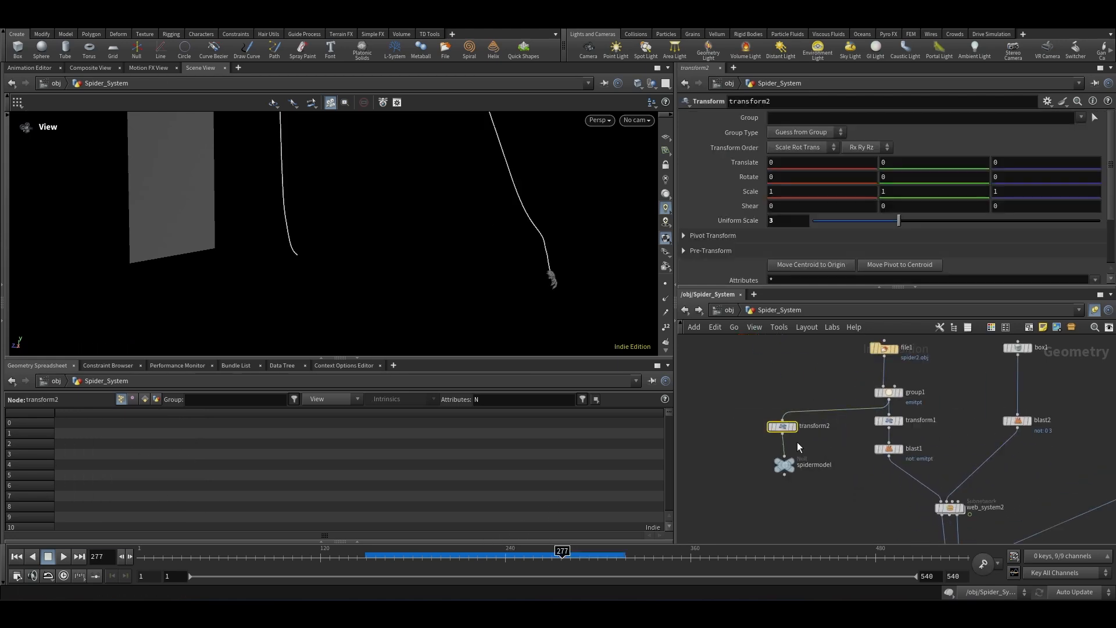
pyautogui.click(797, 442)
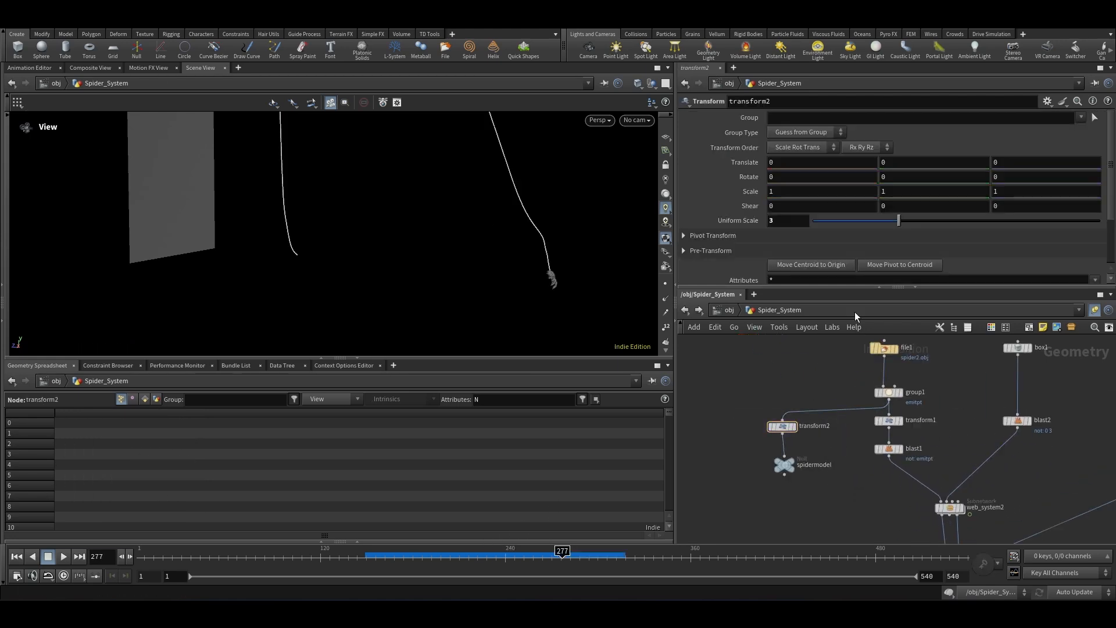
pyautogui.middleClick(781, 189)
pyautogui.moveTo(779, 173)
pyautogui.mouseDown(button='middle')
pyautogui.moveTo(779, 150)
pyautogui.moveTo(750, 151)
pyautogui.moveTo(780, 173)
pyautogui.mouseUp(button='middle')
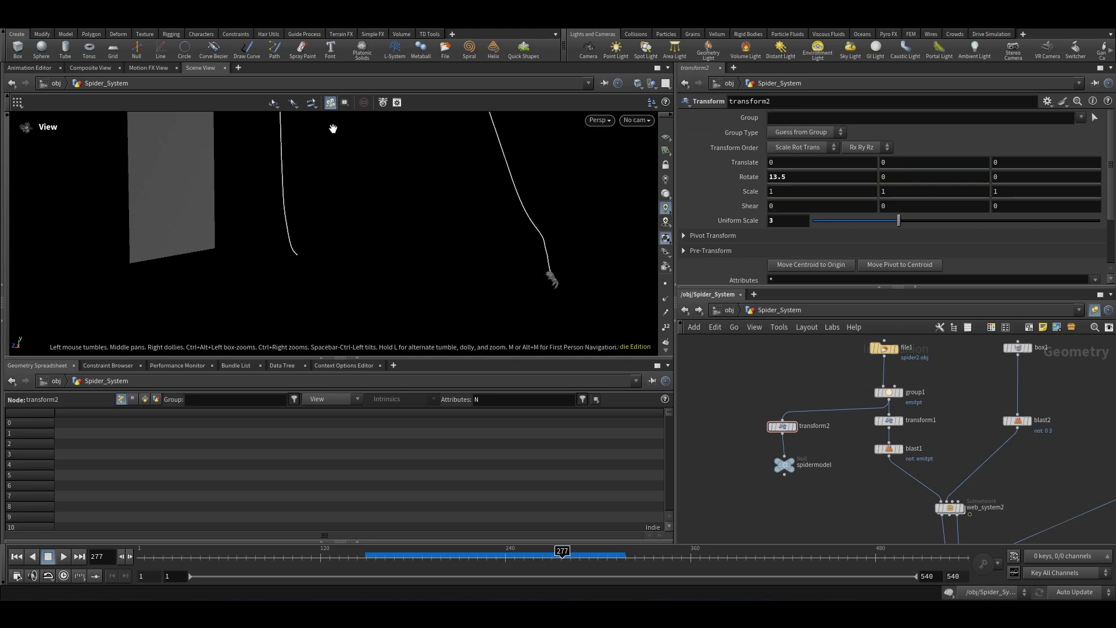
pyautogui.doubleClick(779, 177)
pyautogui.write('90')
pyautogui.press('Return')
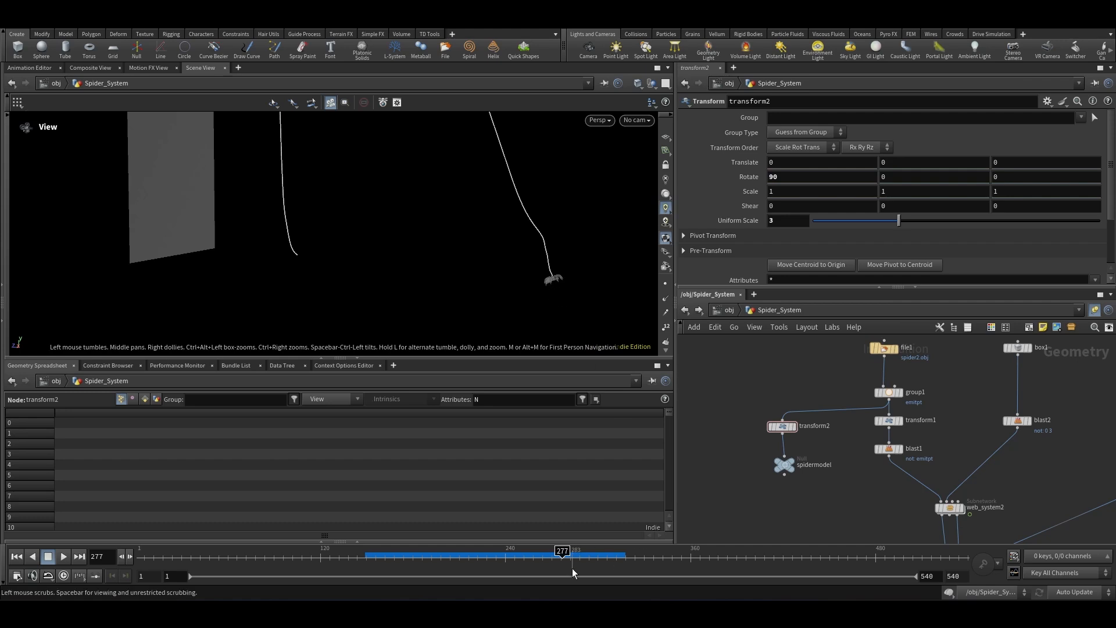
# Step: Scrub the simulation to check the rotated spider and switch the update mode to Manual
pyautogui.moveTo(572, 567); pyautogui.dragTo(483, 571)
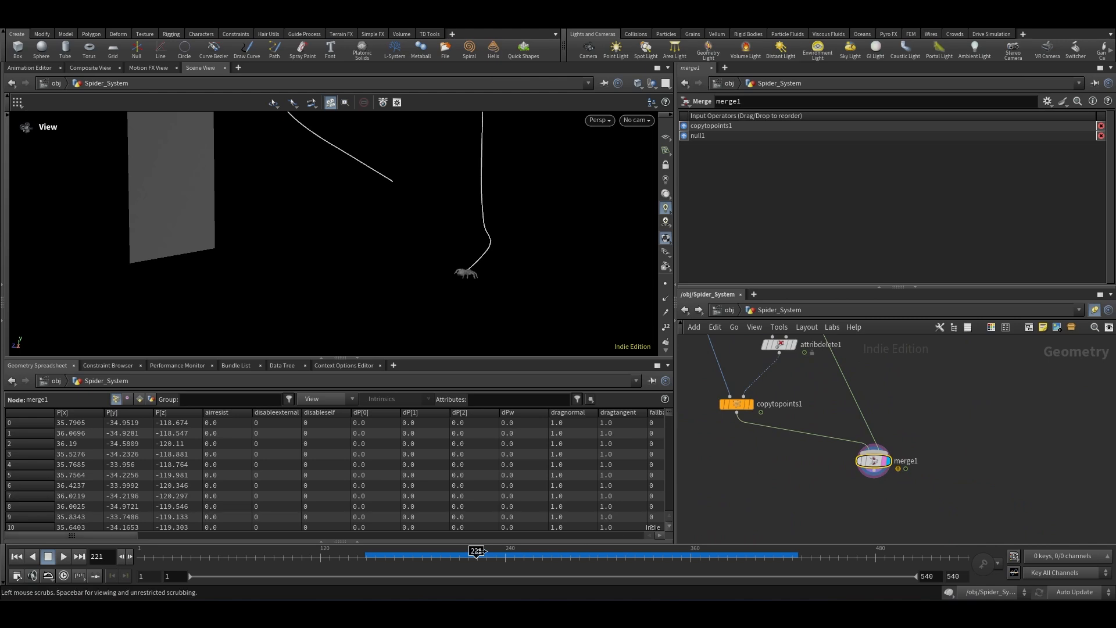
pyautogui.moveTo(481, 551); pyautogui.dragTo(578, 570)
pyautogui.moveTo(597, 572); pyautogui.dragTo(441, 593)
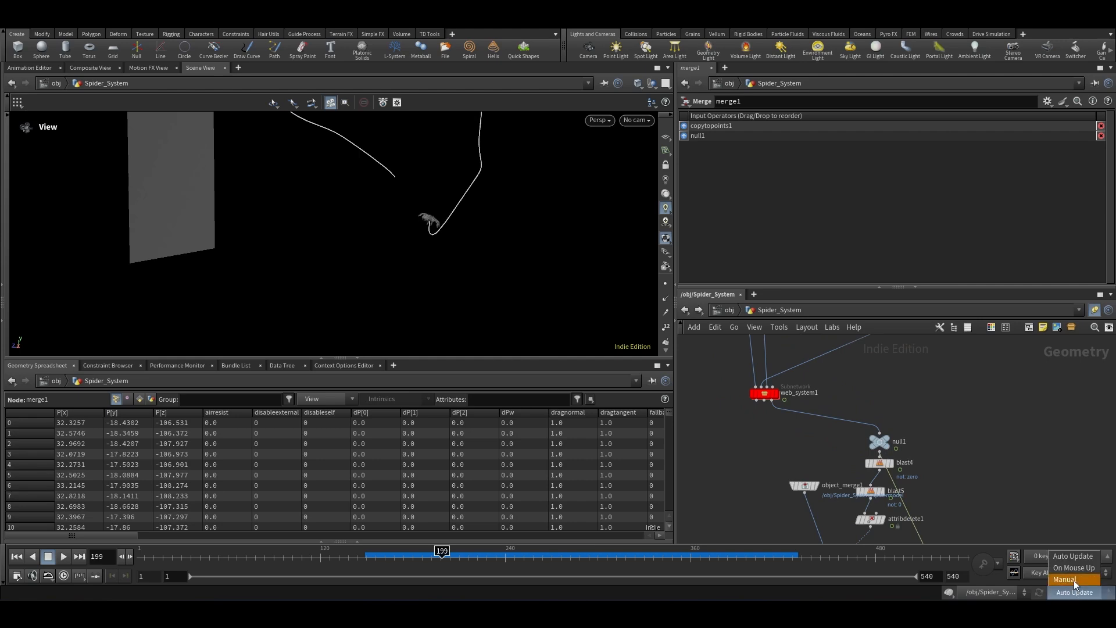
pyautogui.click(1073, 580)
# Step: Copy the web_system1 subnetwork node
pyautogui.scroll(-2, 901, 531)
pyautogui.click(802, 438)
pyautogui.hotkey('ctrl', 'c')
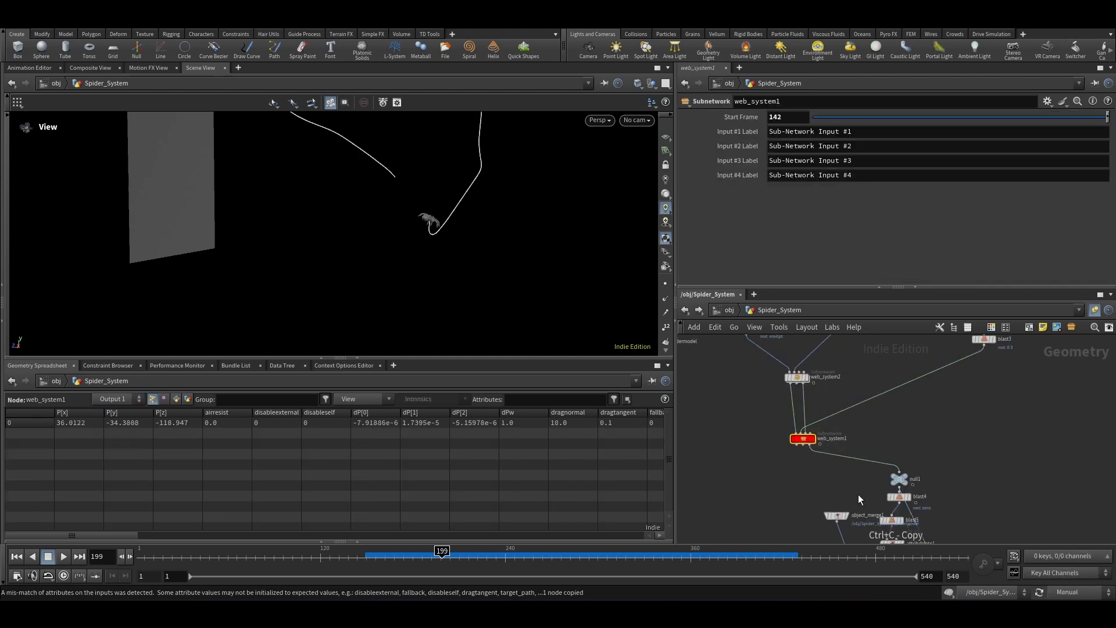
# Step: Replace the old web_system2 node with a pasted copy of web_system1
pyautogui.scroll(-1, 858, 494)
pyautogui.moveTo(854, 398); pyautogui.dragTo(872, 412, button='middle')
pyautogui.scroll(3, 860, 460)
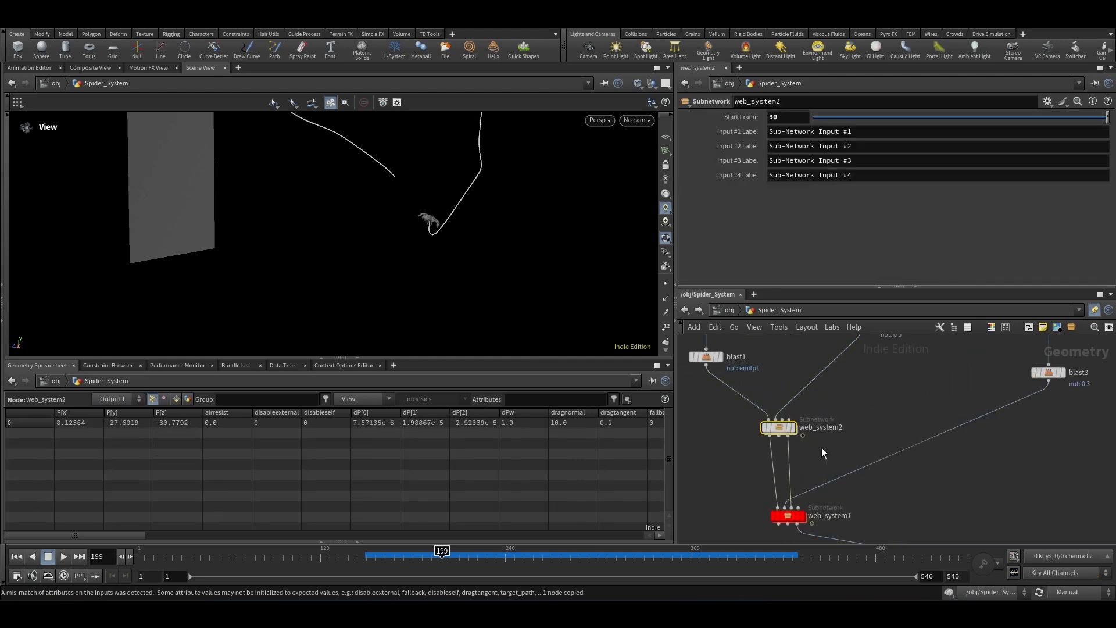
pyautogui.press('Delete')
pyautogui.scroll(-2, 879, 406)
pyautogui.scroll(2, 823, 419)
pyautogui.hotkey('ctrl', 'v')
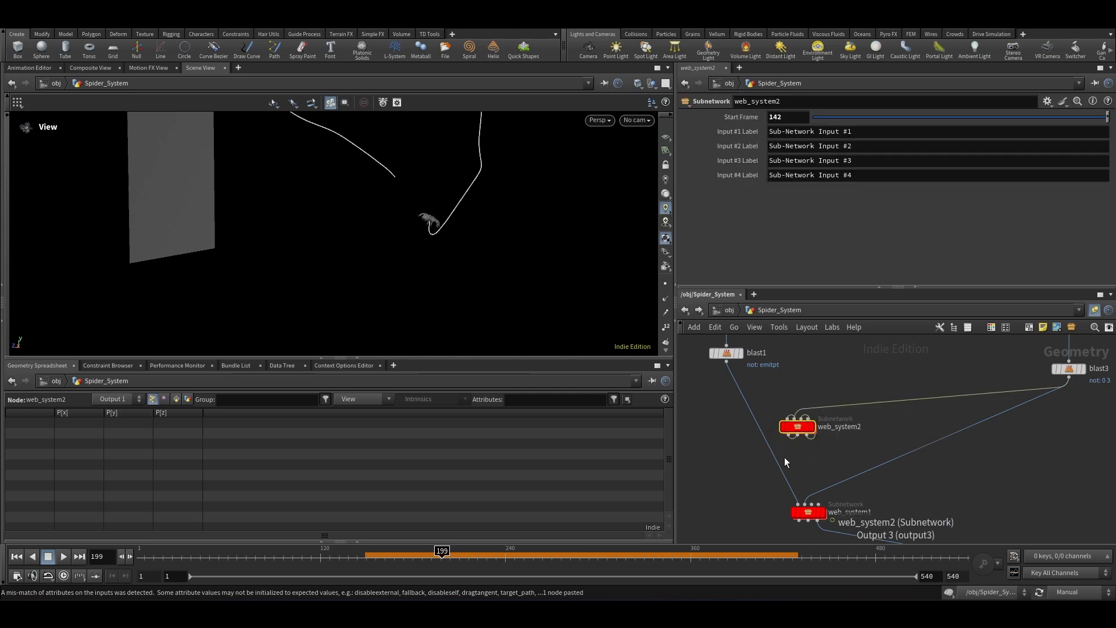
# Step: Wire blast1 and blast2 into the new web_system2 and connect web_system2's outputs into web_system1
pyautogui.scroll(2, 786, 458)
pyautogui.moveTo(788, 426); pyautogui.dragTo(802, 525)
pyautogui.scroll(-3, 811, 484)
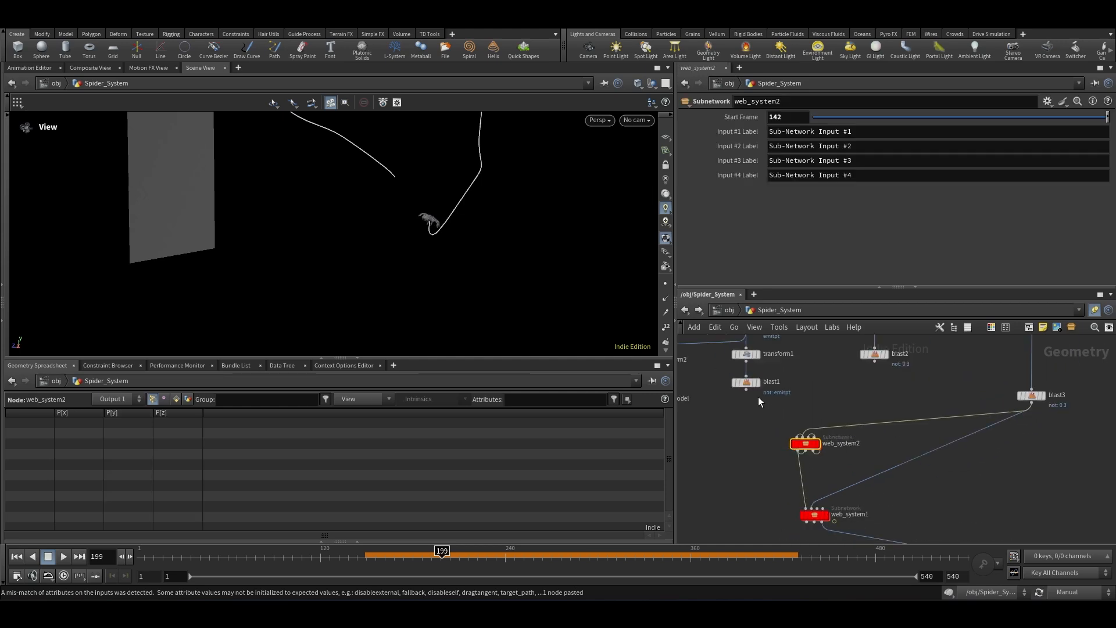
pyautogui.scroll(2, 758, 401)
pyautogui.moveTo(742, 386); pyautogui.dragTo(844, 444)
pyautogui.moveTo(926, 347); pyautogui.dragTo(811, 438)
pyautogui.scroll(-1, 836, 417)
pyautogui.scroll(3, 822, 468)
pyautogui.scroll(-2, 840, 477)
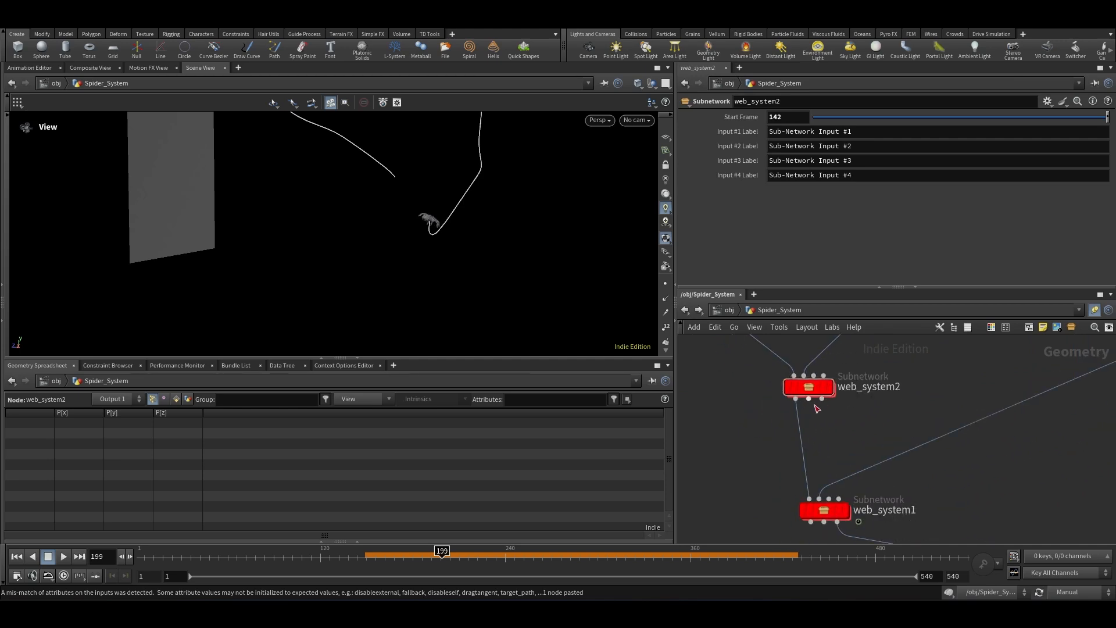
pyautogui.moveTo(823, 400); pyautogui.dragTo(829, 497)
pyautogui.scroll(-3, 807, 441)
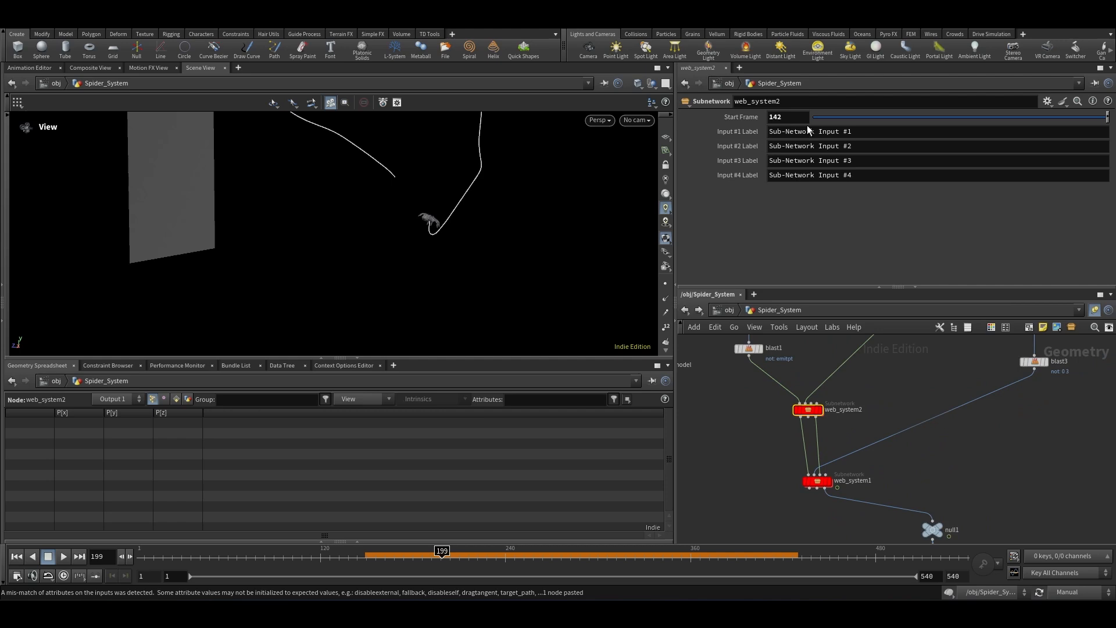
# Step: Set web_system2's Start Frame to 30 and return to the first frame
pyautogui.click(789, 116)
pyautogui.write('30')
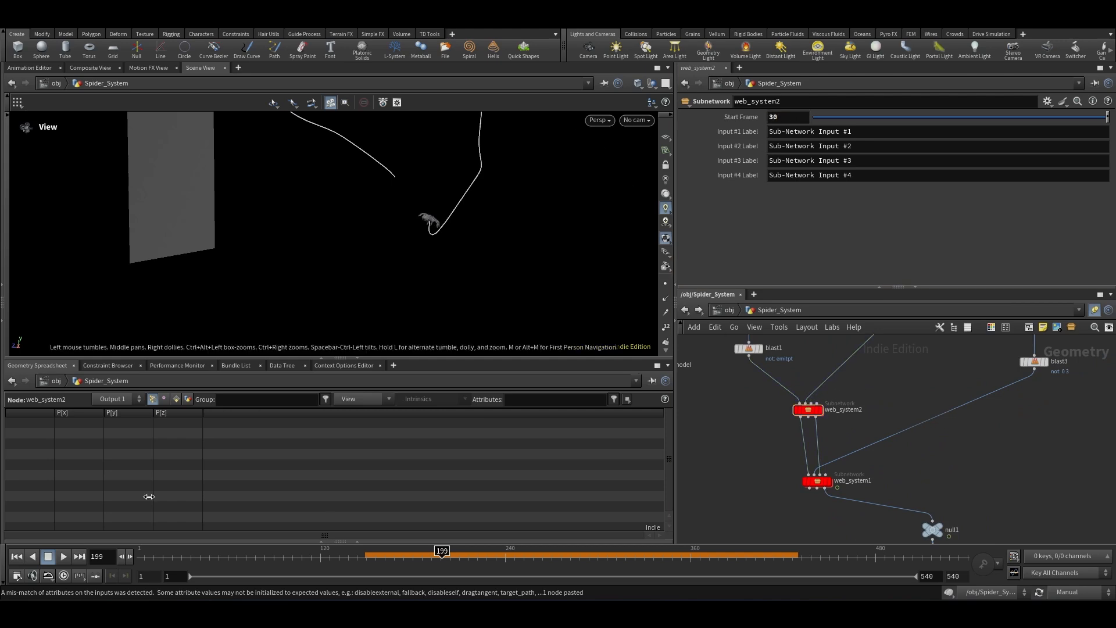
pyautogui.click(17, 556)
pyautogui.scroll(-4, 281, 302)
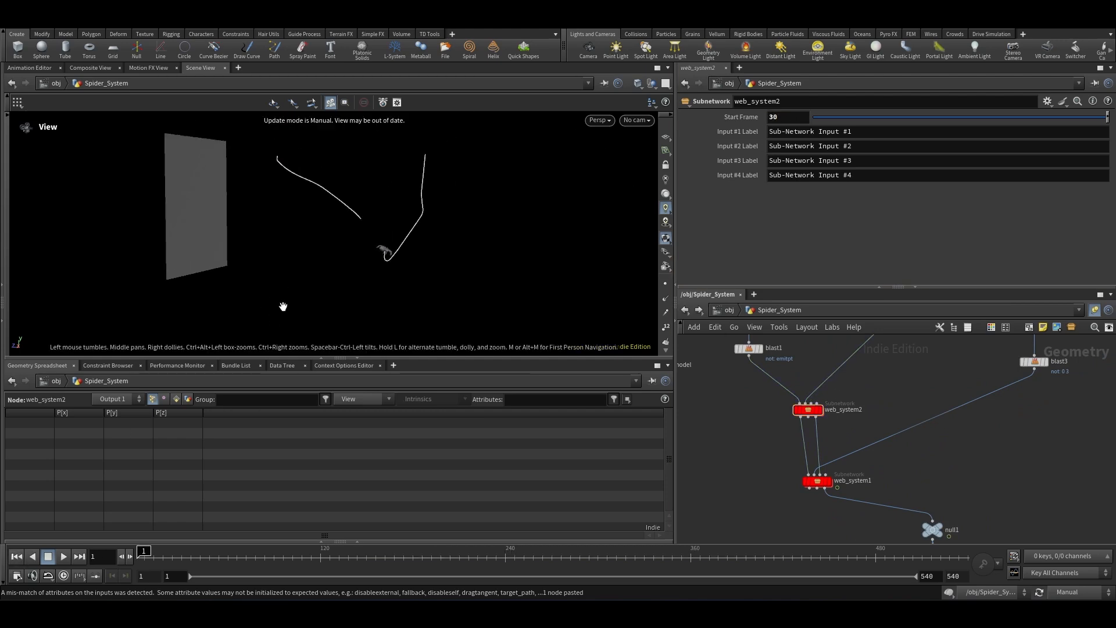
# Step: Switch the update mode to Auto Update, select merge1, and play and scrub the simulation to inspect the spider
pyautogui.scroll(-1, 791, 392)
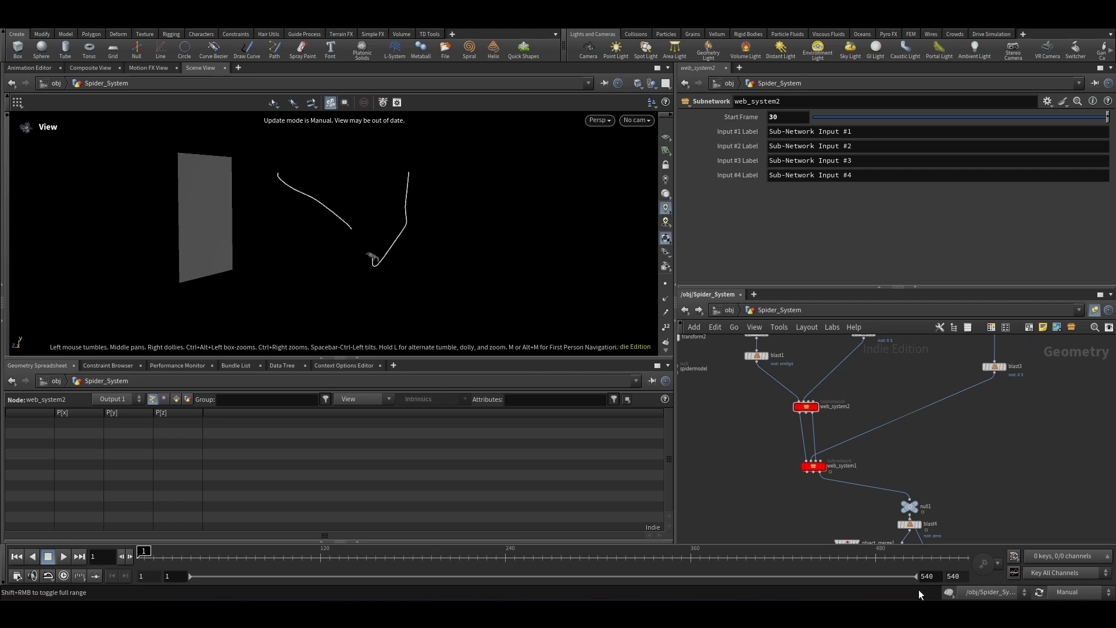
pyautogui.click(1082, 592)
pyautogui.click(1083, 554)
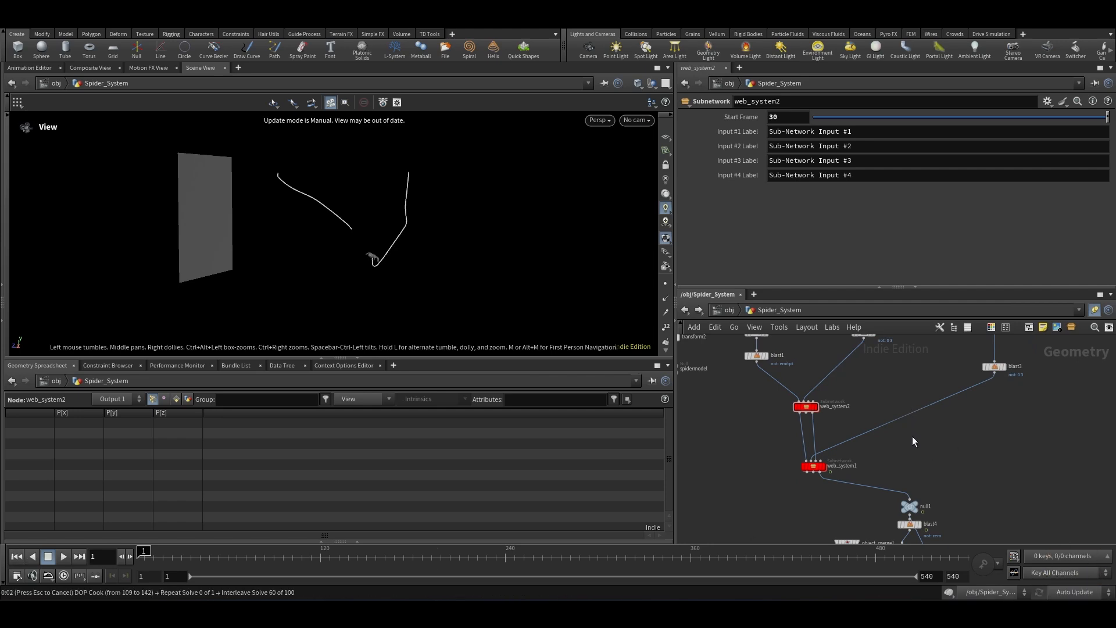
pyautogui.scroll(-5, 874, 365)
pyautogui.moveTo(912, 437); pyautogui.dragTo(904, 409, button='middle')
pyautogui.scroll(3, 904, 409)
pyautogui.click(889, 444)
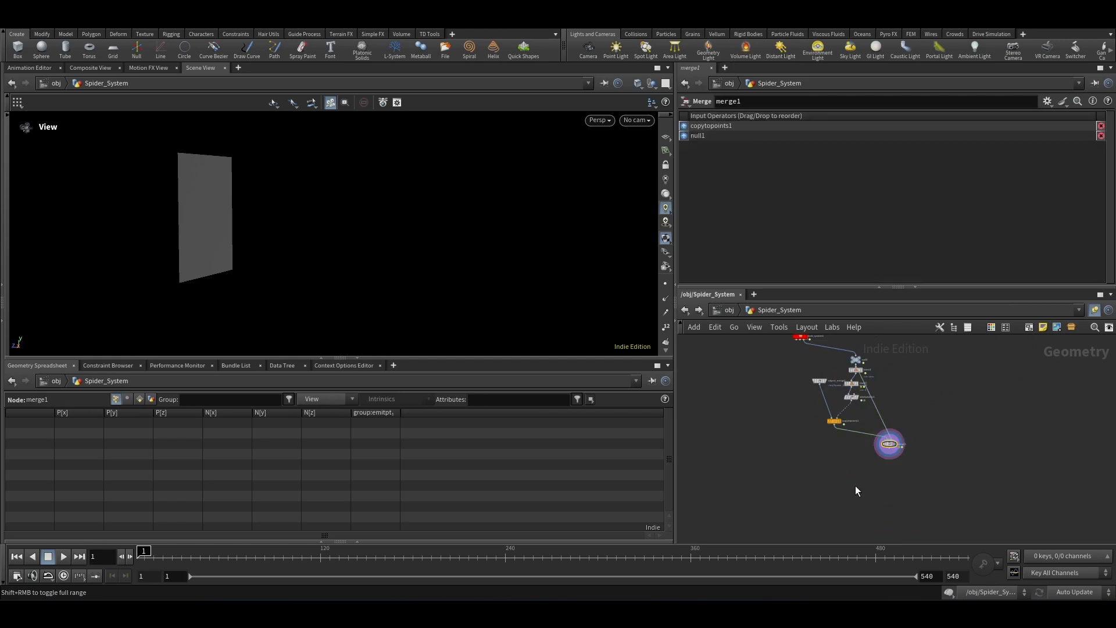
pyautogui.click(63, 556)
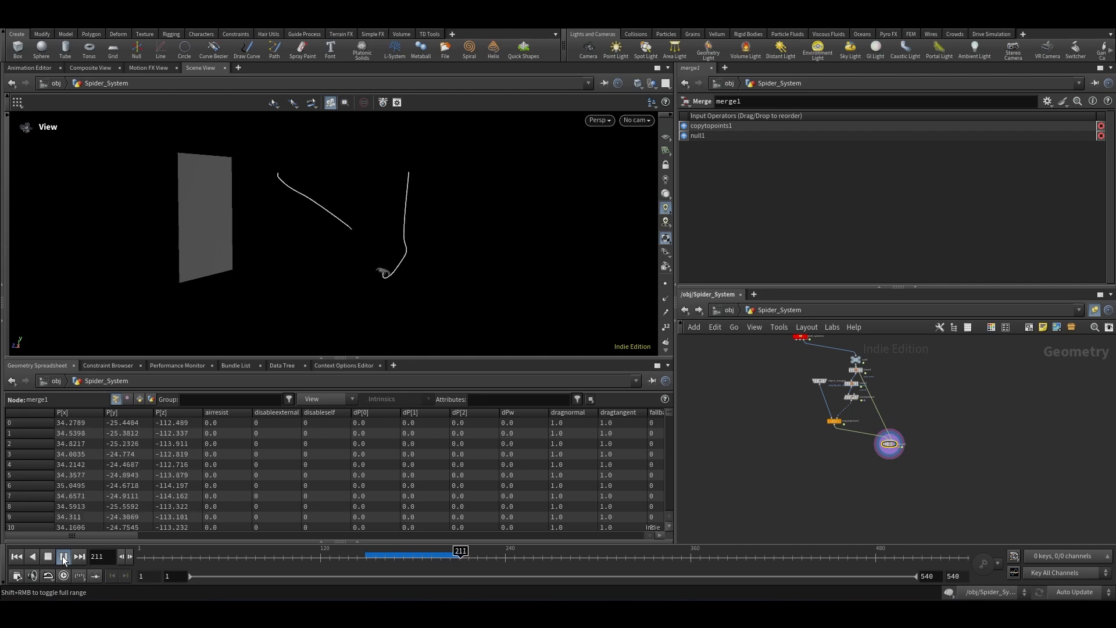
pyautogui.click(62, 557)
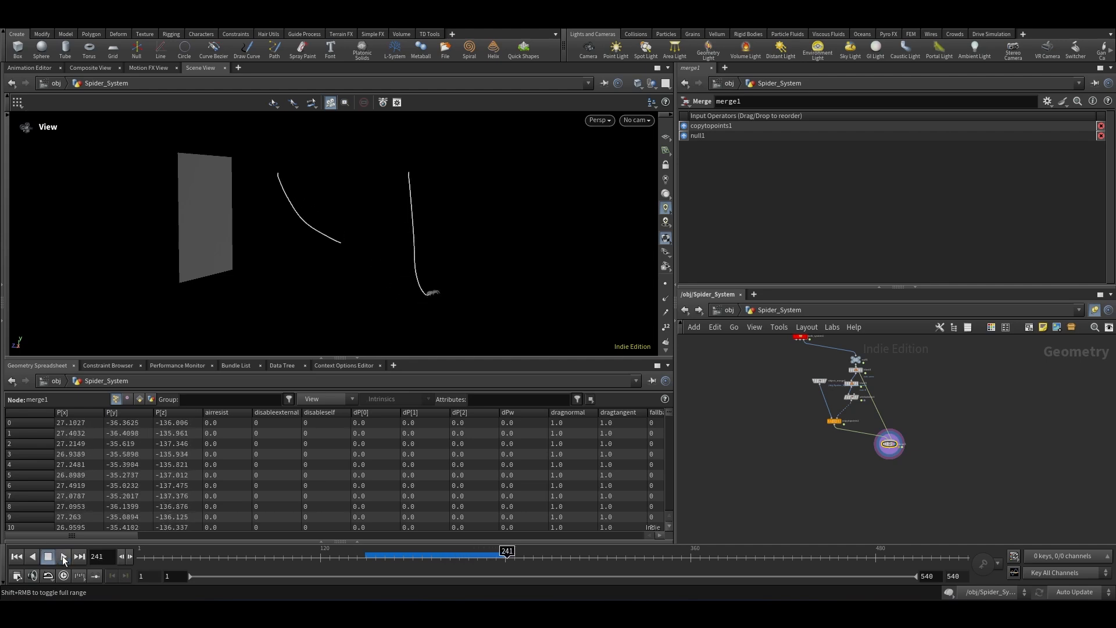
pyautogui.moveTo(362, 563); pyautogui.dragTo(362, 566)
pyautogui.scroll(5, 334, 254)
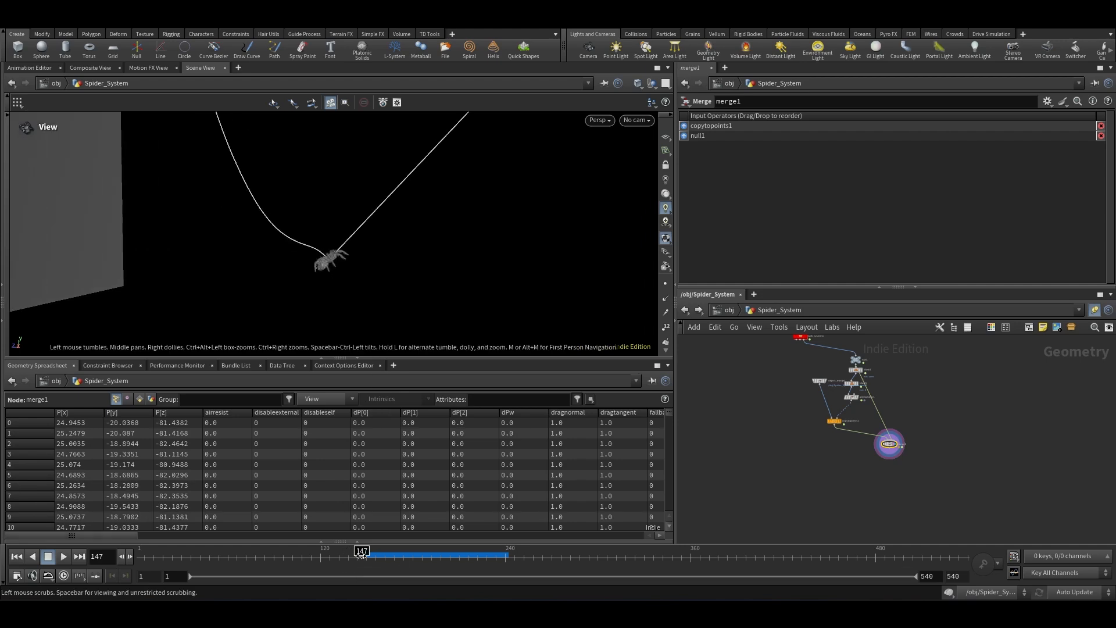
pyautogui.moveTo(362, 557); pyautogui.dragTo(356, 557)
pyautogui.scroll(5, 878, 364)
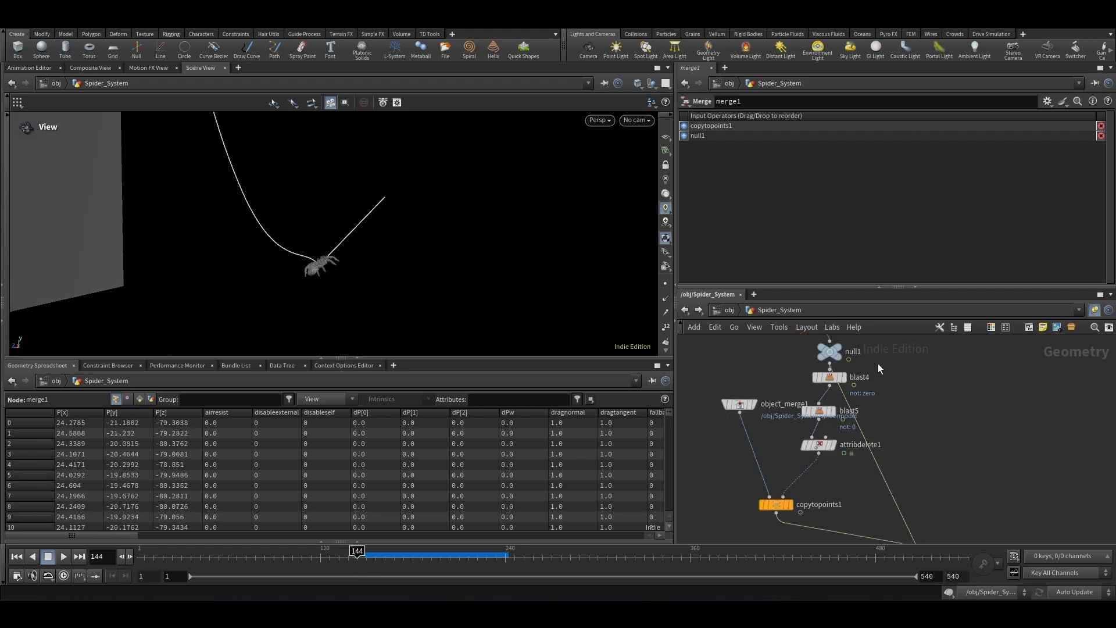
# Step: Save the scene and insert a Channel SOP on the wire between attribdelete1 and copytopoints1
pyautogui.hotkey('ctrl', 's')
pyautogui.moveTo(838, 433); pyautogui.dragTo(846, 407)
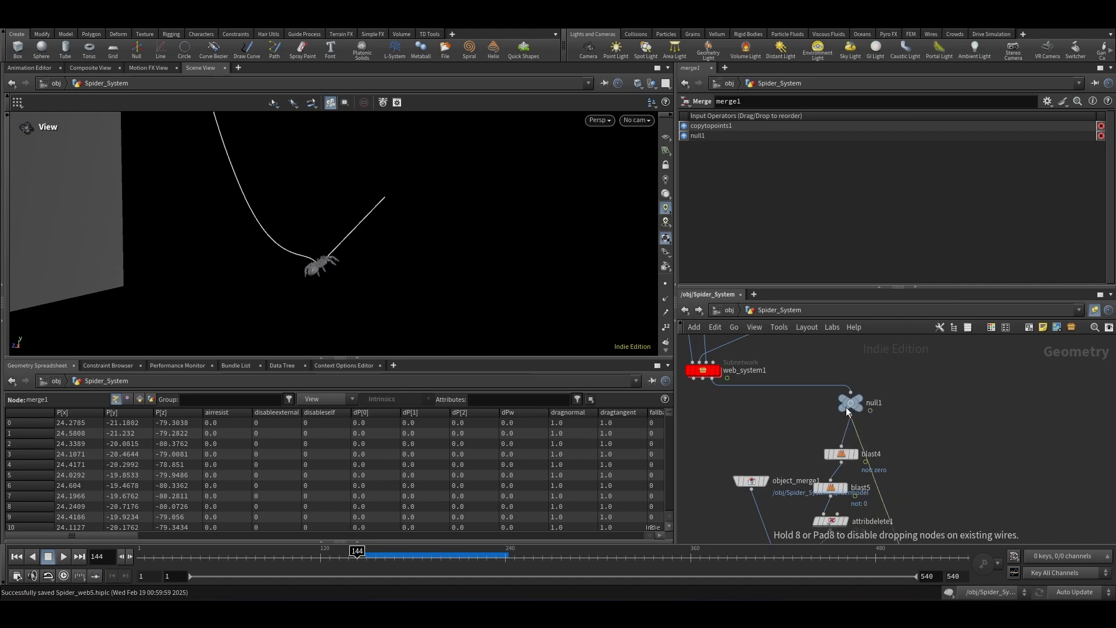
pyautogui.scroll(-5, 905, 396)
pyautogui.scroll(8, 882, 481)
pyautogui.press('Tab')
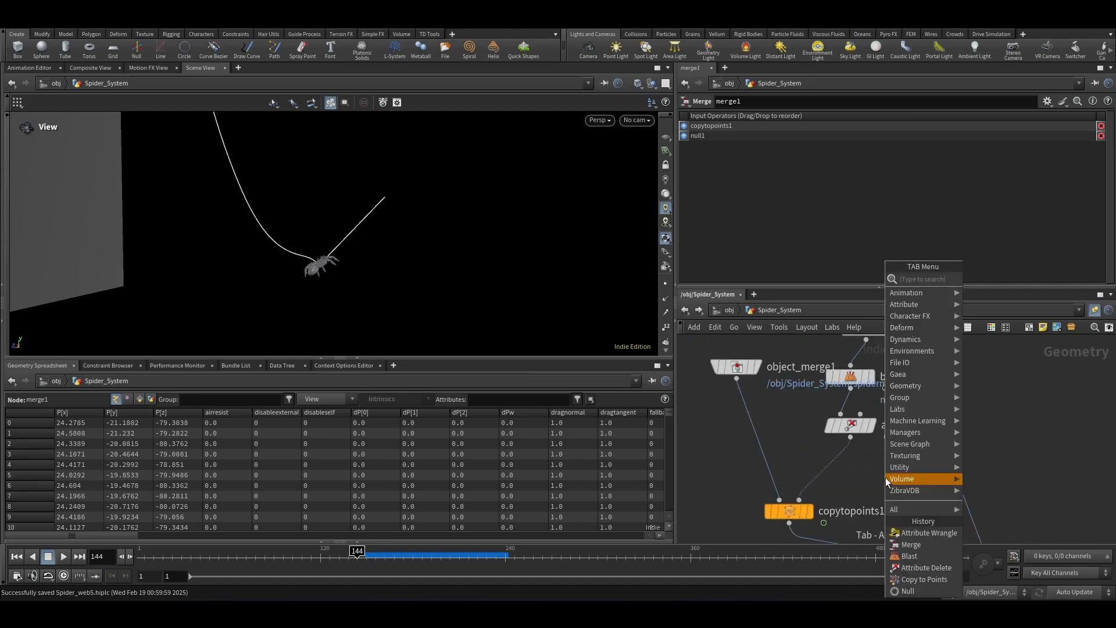
pyautogui.write('chal')
pyautogui.press('BackSpace')
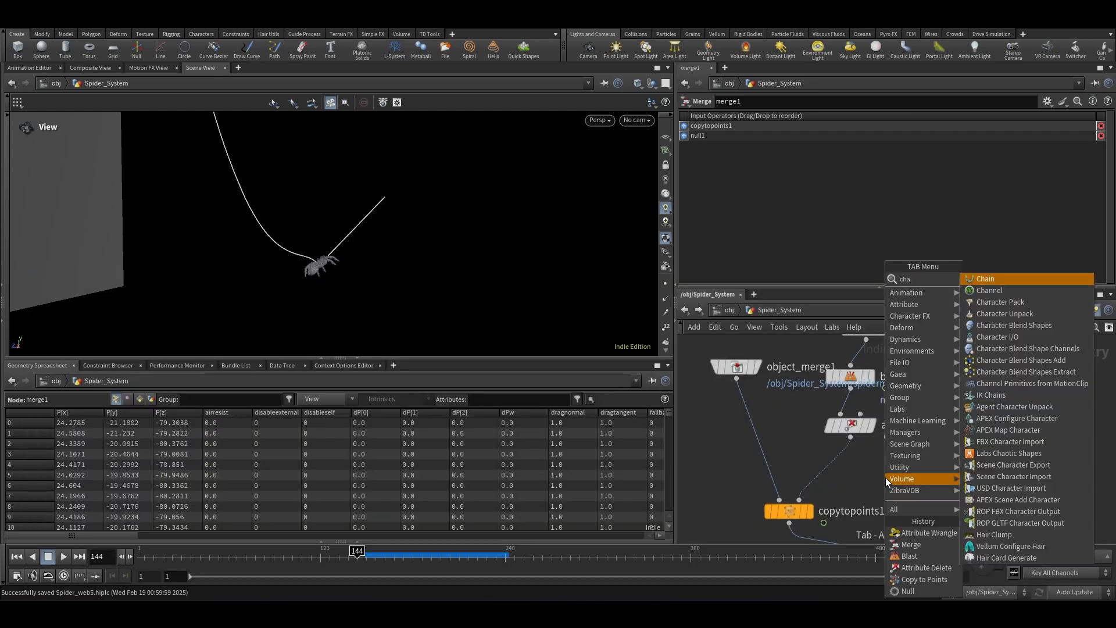
pyautogui.press('Return')
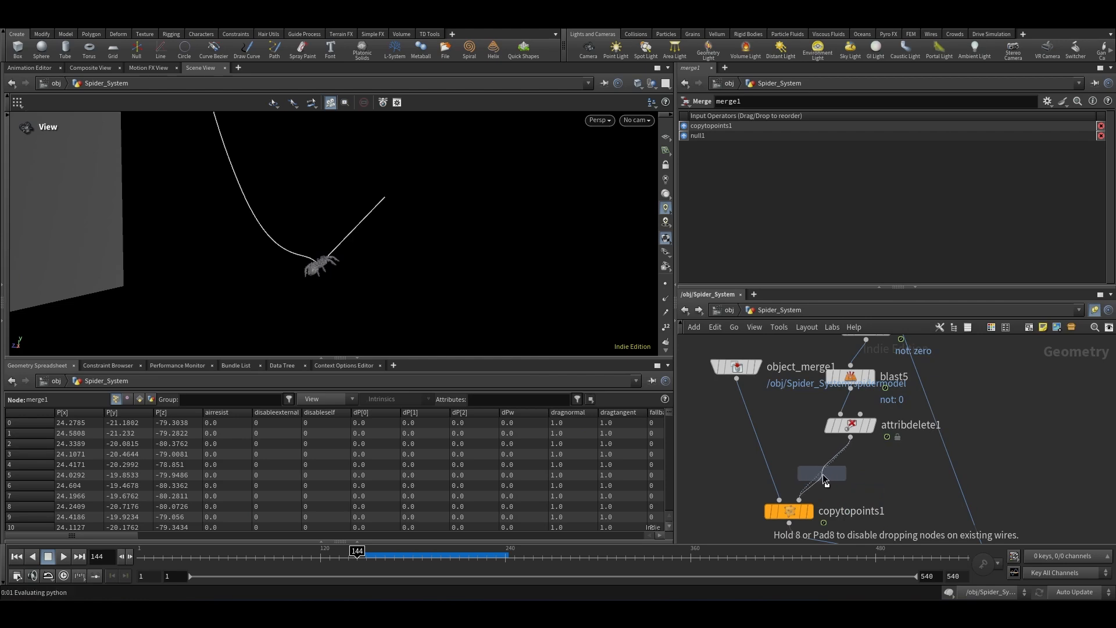
pyautogui.click(823, 473)
# Step: Insert a Null between attribdelete1 and channel1 and rename it nuto_smooth
pyautogui.press('Tab')
pyautogui.write('nu')
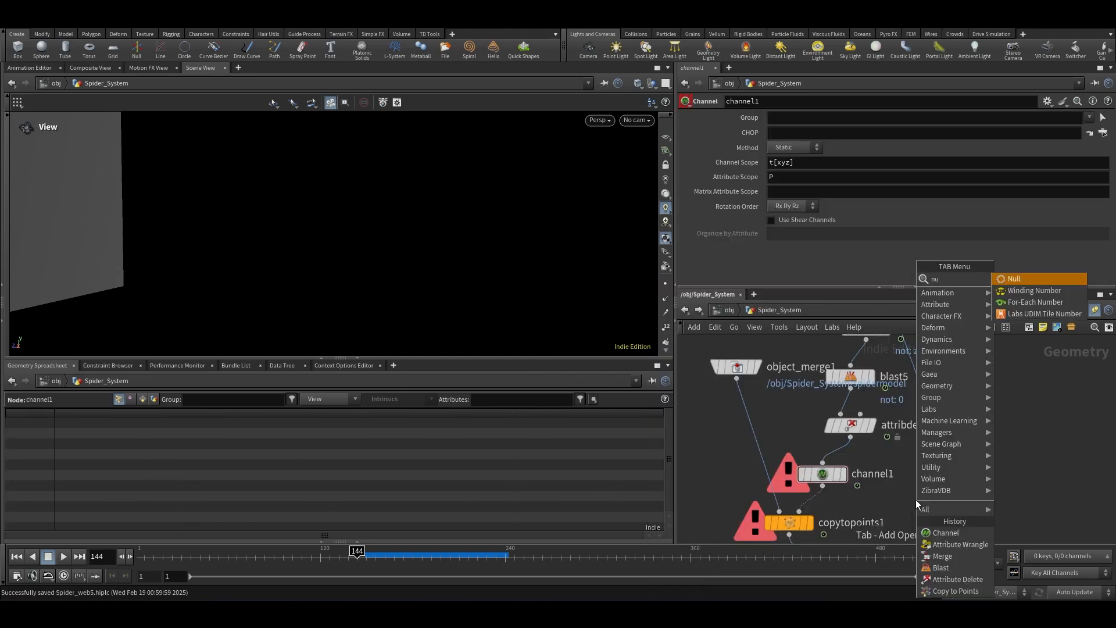
pyautogui.press('Return')
pyautogui.click(833, 455)
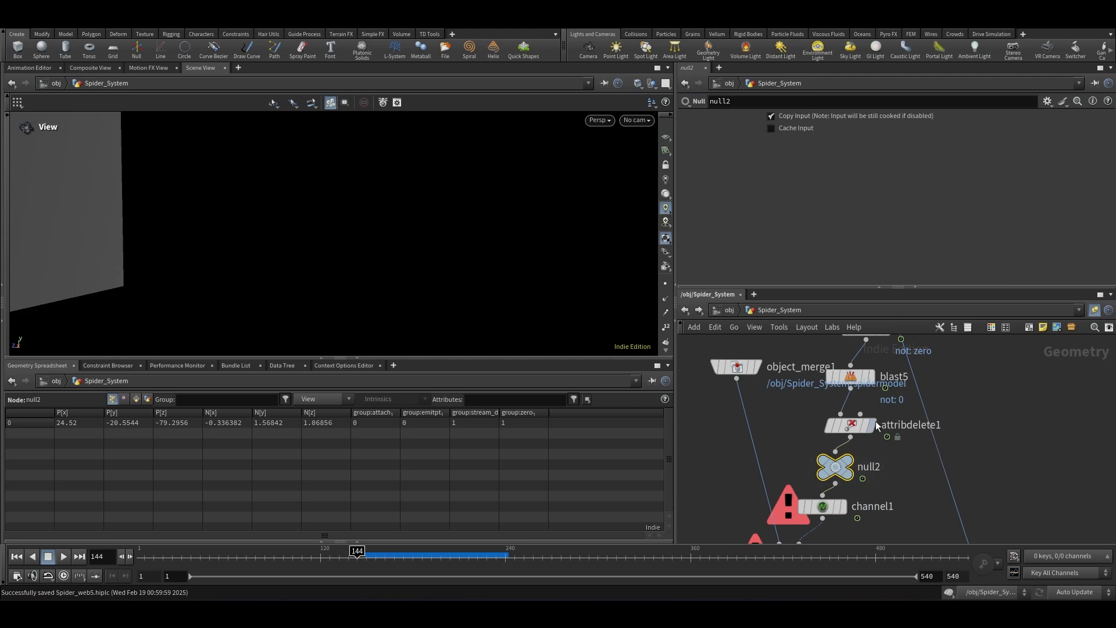
pyautogui.doubleClick(870, 467)
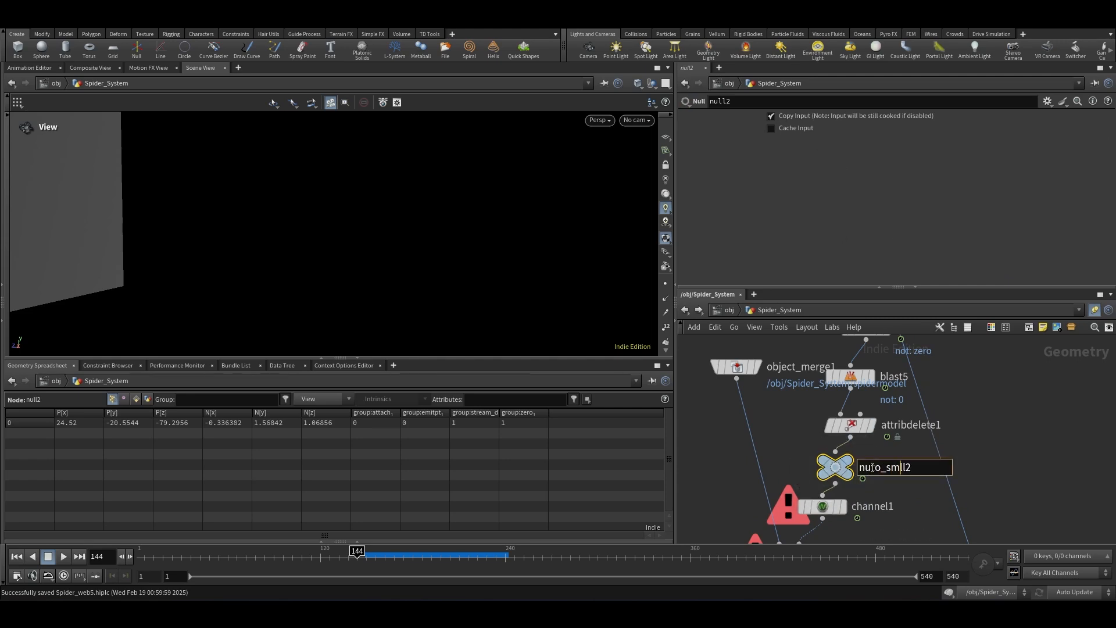
pyautogui.press('Return')
pyautogui.doubleClick(922, 468)
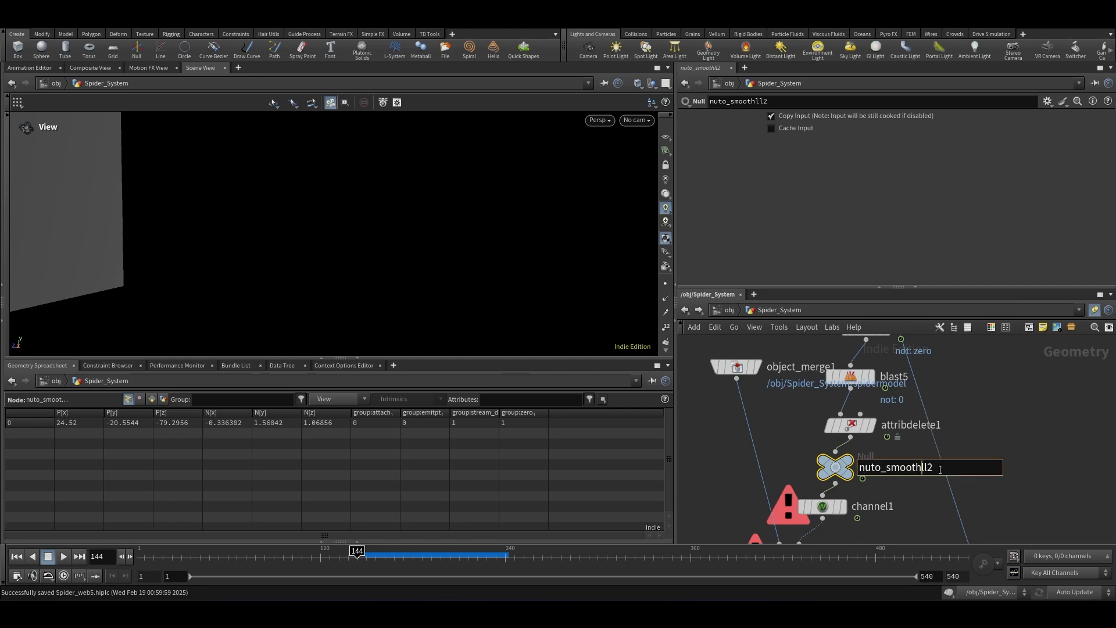
pyautogui.press('Return')
pyautogui.scroll(-2, 988, 447)
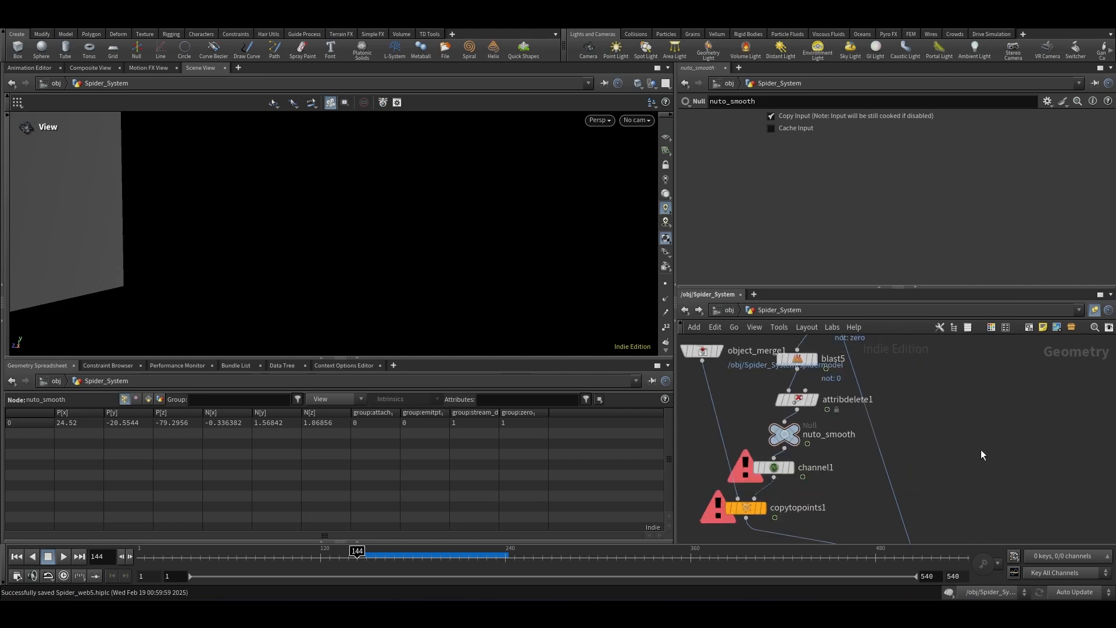
# Step: Set channel1's Attribute Scope to N and its Method to Animated
pyautogui.click(773, 468)
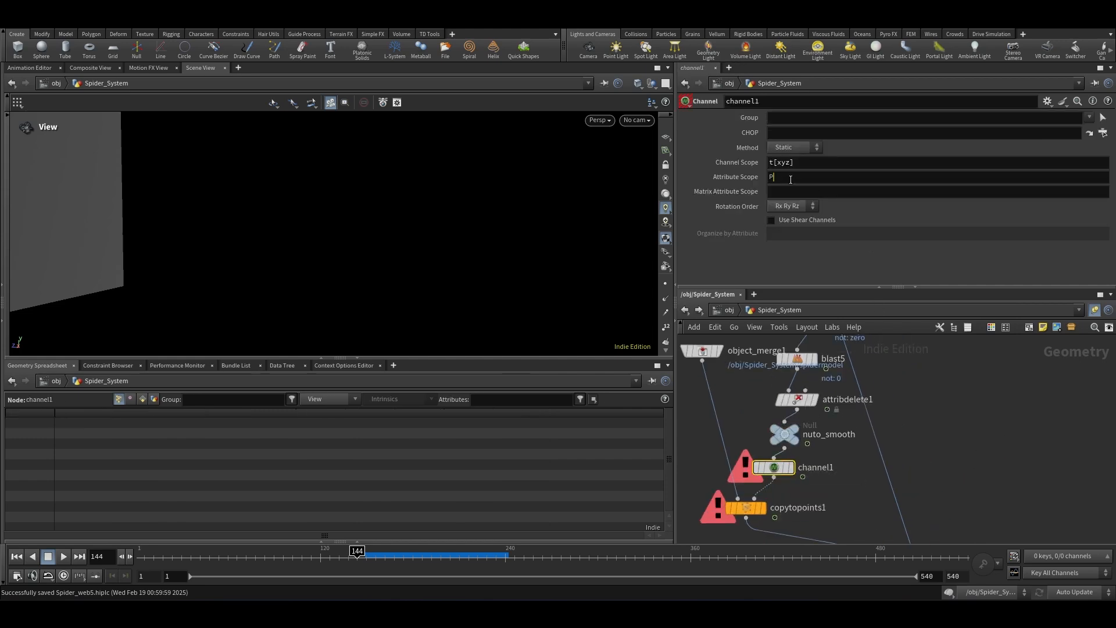
pyautogui.moveTo(791, 180); pyautogui.dragTo(560, 219)
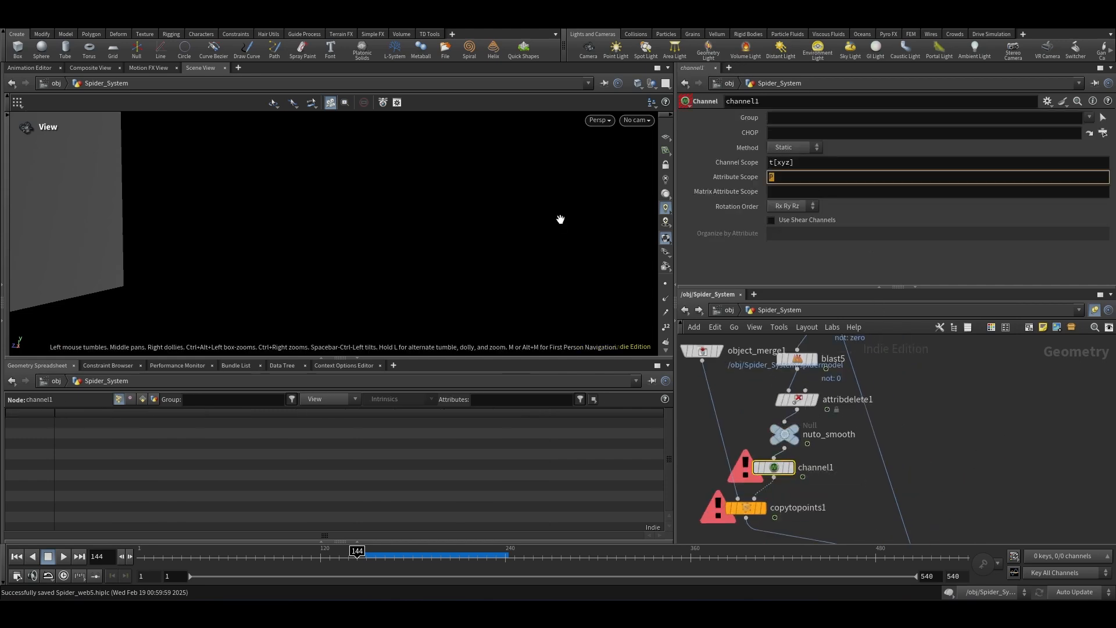
pyautogui.write('N')
pyautogui.click(794, 147)
pyautogui.click(791, 158)
# Step: Create a CHOP Network node and assign chopnet1 as channel1's CHOP
pyautogui.press('Tab')
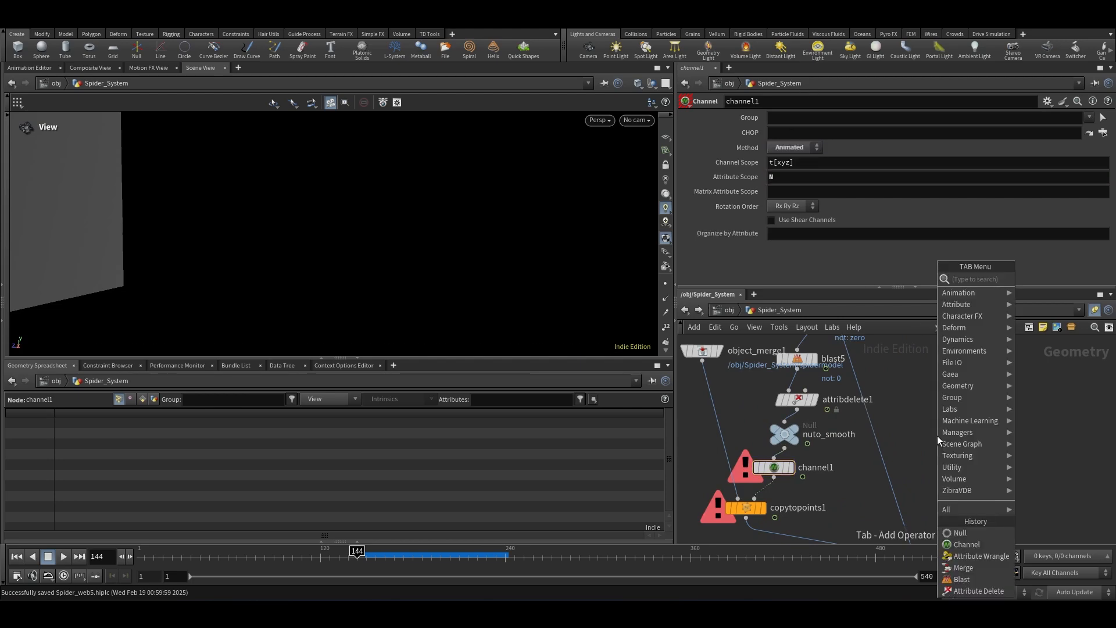
pyautogui.write('chop')
pyautogui.press('Return')
pyautogui.click(938, 435)
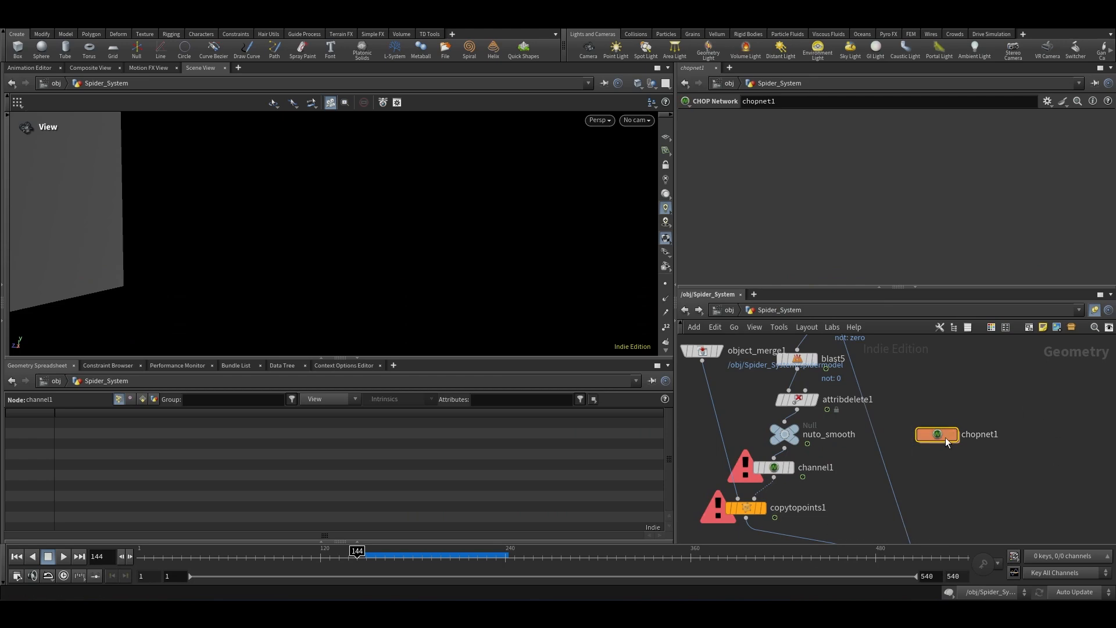
pyautogui.moveTo(898, 435)
pyautogui.click(774, 468)
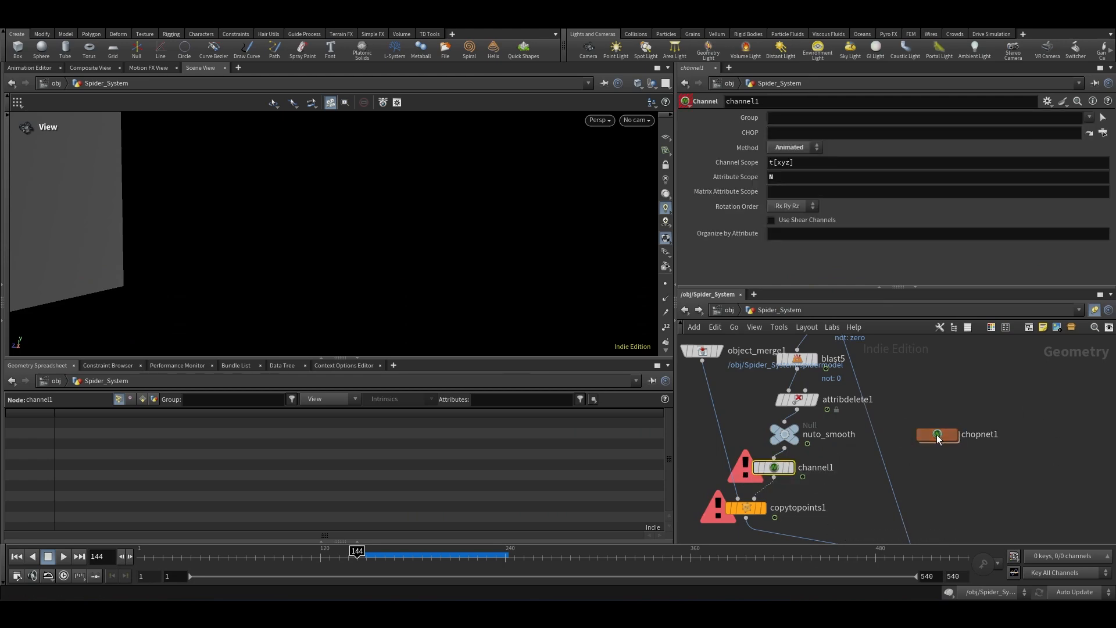
pyautogui.moveTo(937, 434); pyautogui.dragTo(802, 133)
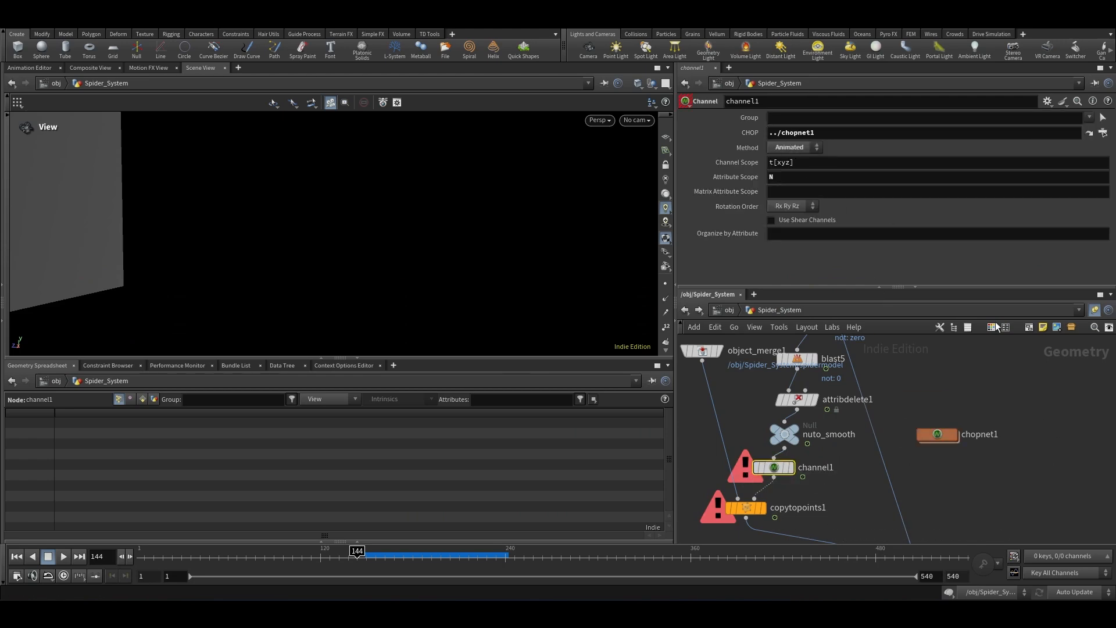
# Step: Inside chopnet1, add a Geometry CHOP node
pyautogui.doubleClick(937, 436)
pyautogui.press('Tab')
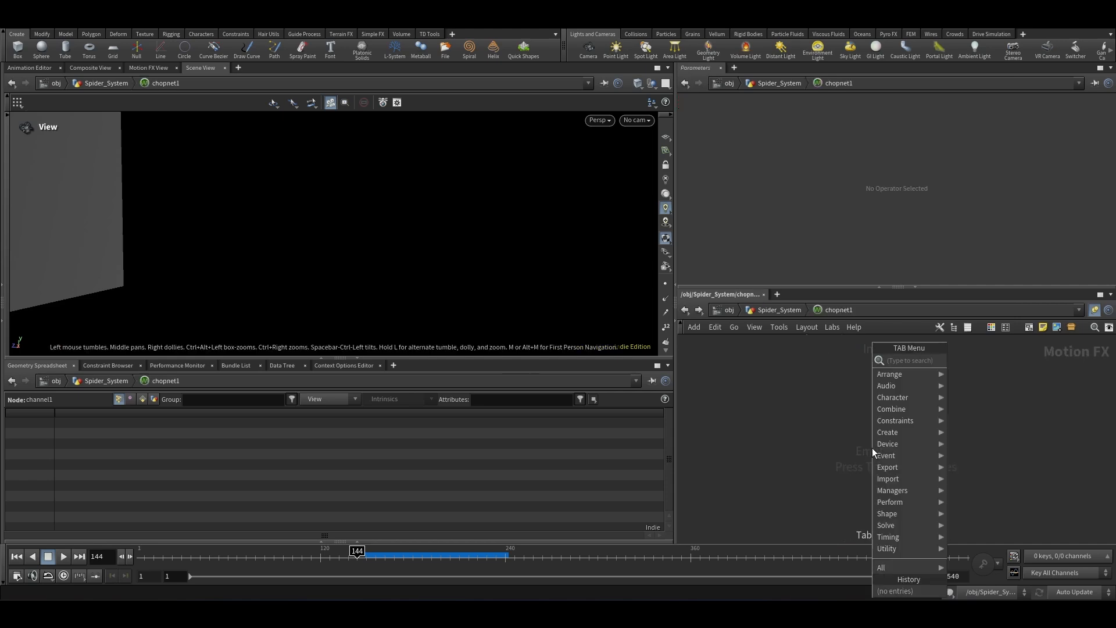
pyautogui.write('geo')
pyautogui.press('Return')
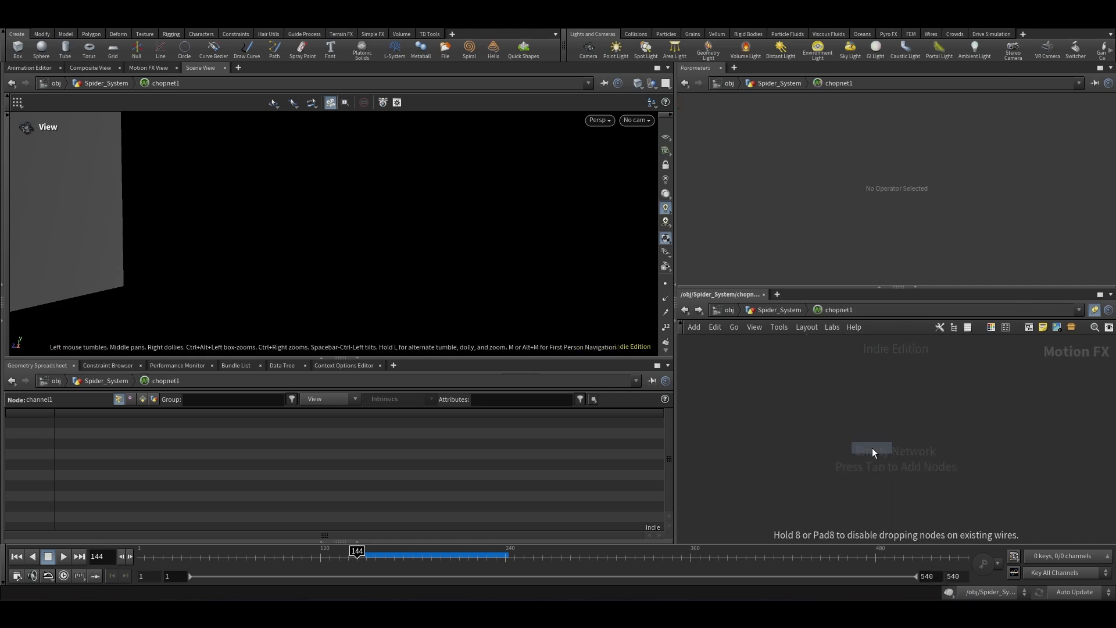
pyautogui.click(876, 416)
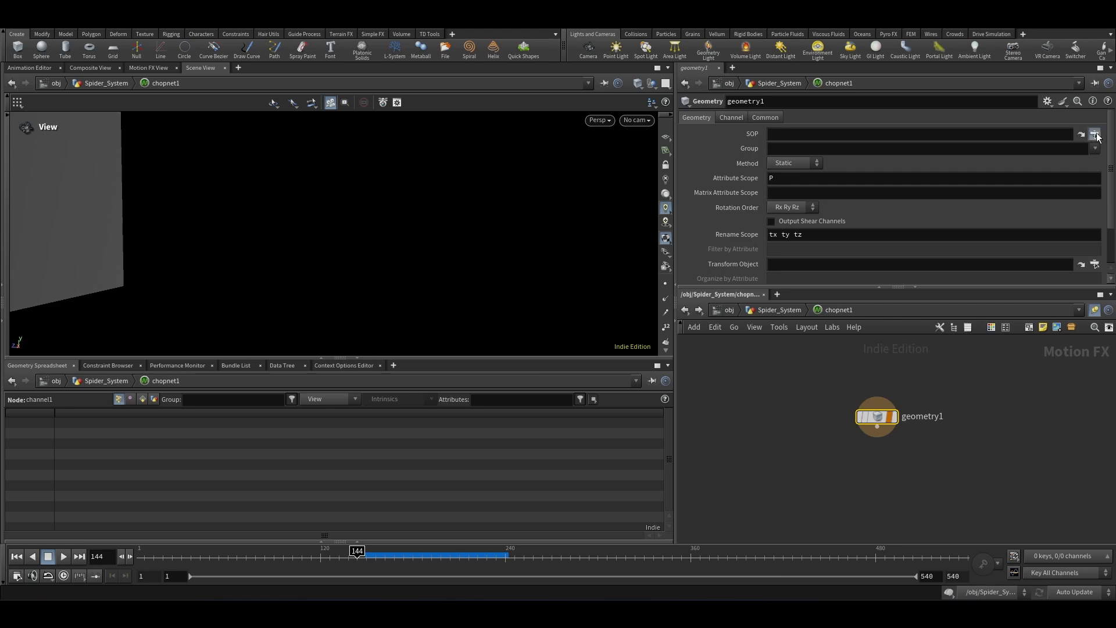
# Step: Set geometry1's SOP to the nuto_smooth node, then return to the Spider_System network
pyautogui.click(1095, 134)
pyautogui.click(994, 73)
pyautogui.scroll(-3, 1047, 128)
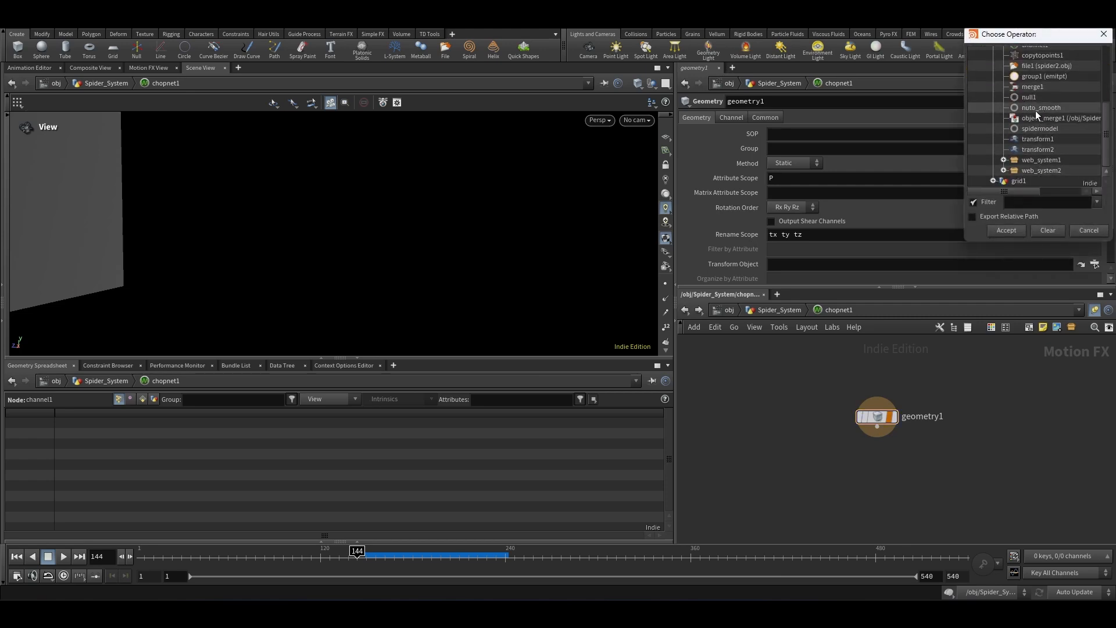
pyautogui.click(1035, 108)
pyautogui.doubleClick(1033, 108)
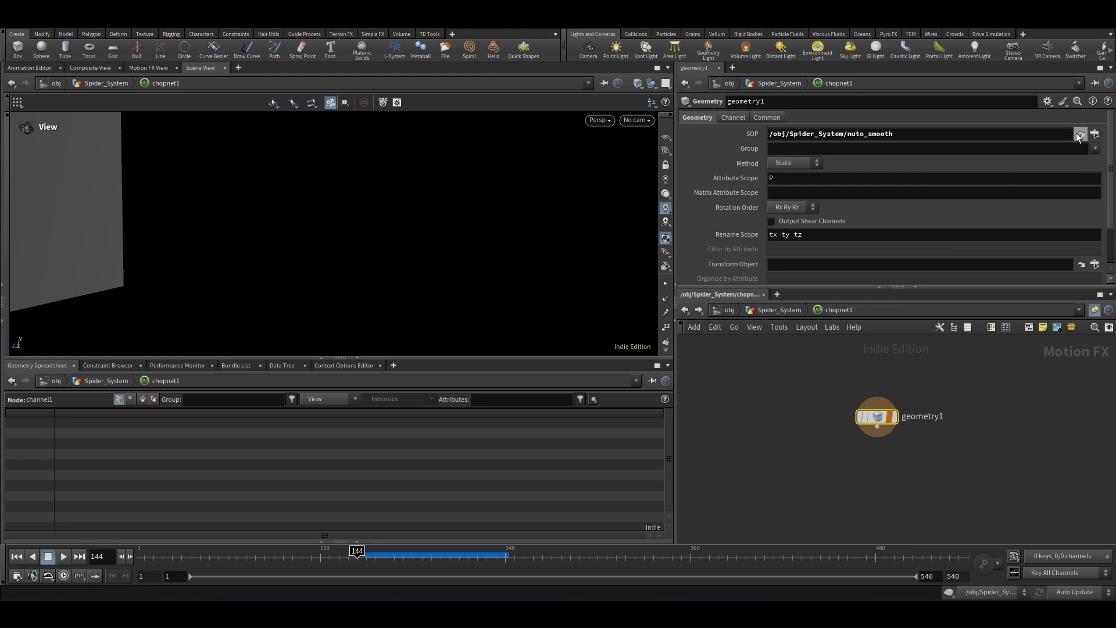
pyautogui.click(1078, 134)
pyautogui.click(798, 309)
pyautogui.scroll(5, 868, 435)
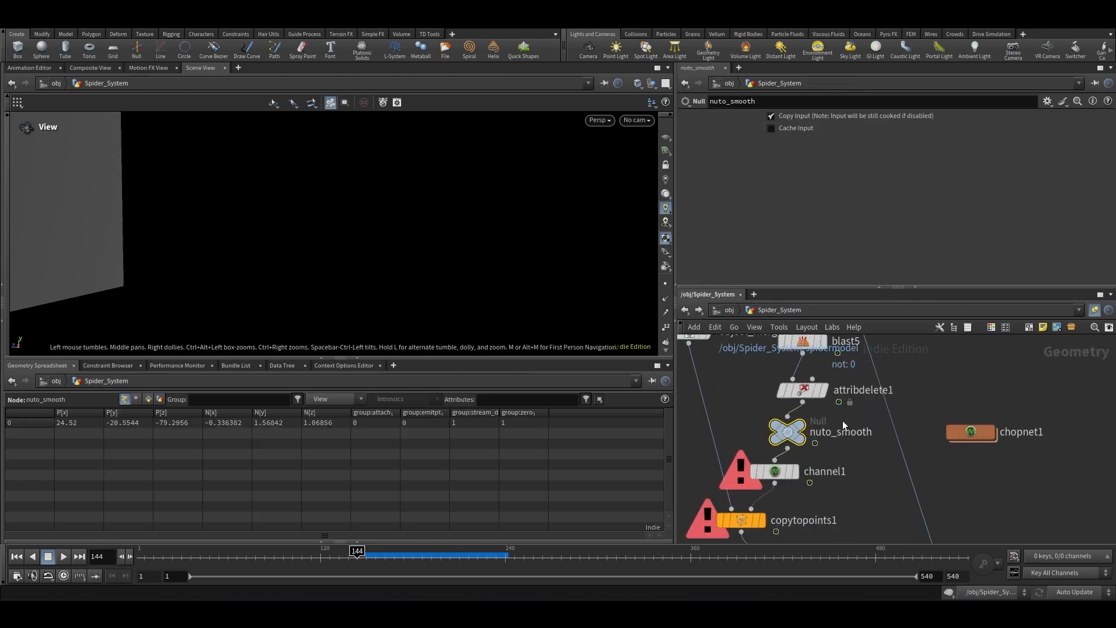
# Step: Rename the nuto_smooth null to to_smooth
pyautogui.doubleClick(817, 427)
pyautogui.press('BackSpace')
pyautogui.press('BackSpace')
pyautogui.press('Return')
pyautogui.scroll(-4, 876, 388)
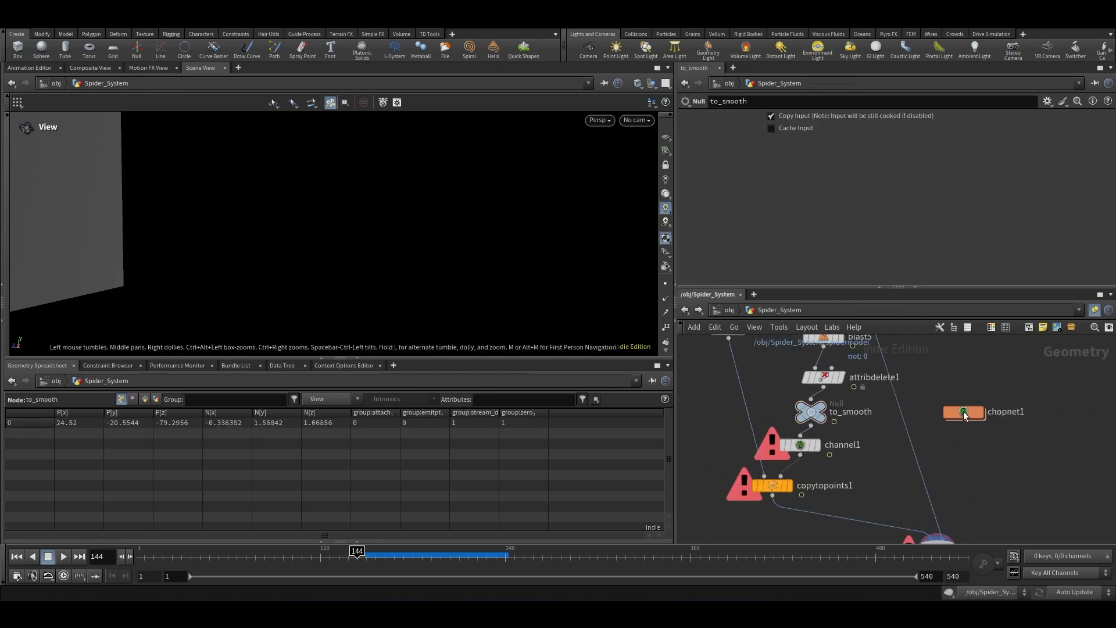
# Step: Inside chopnet1, set geometry1's Method to Animated and its Attribute Scope to N
pyautogui.doubleClick(965, 414)
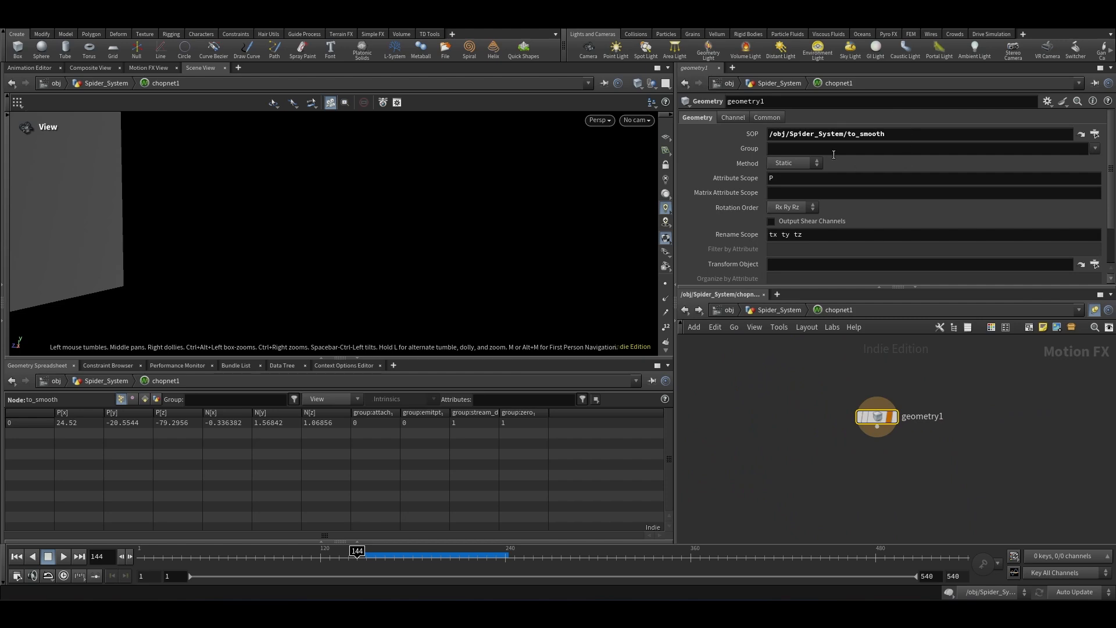
pyautogui.click(786, 186)
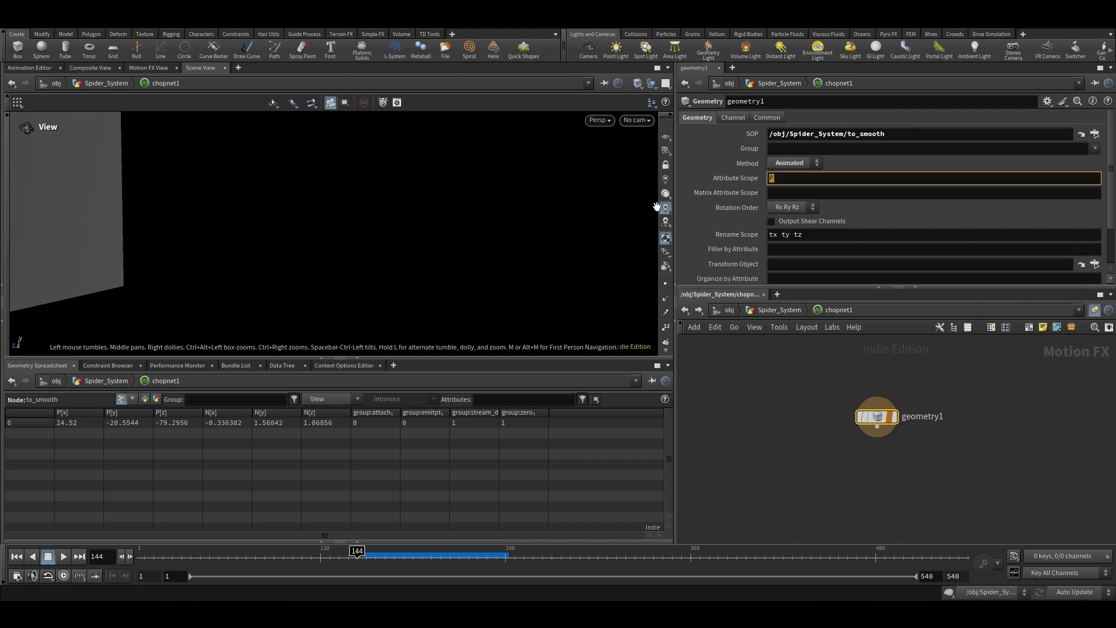
pyautogui.press('Return')
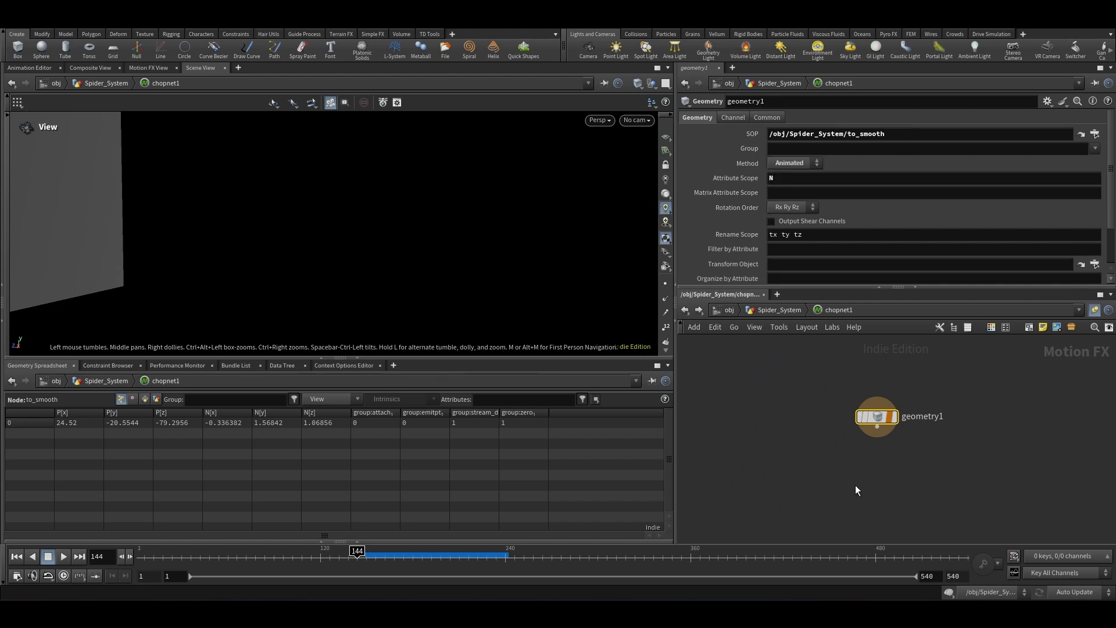
# Step: Add a Filter CHOP connected below geometry1
pyautogui.press('Tab')
pyautogui.write('filt')
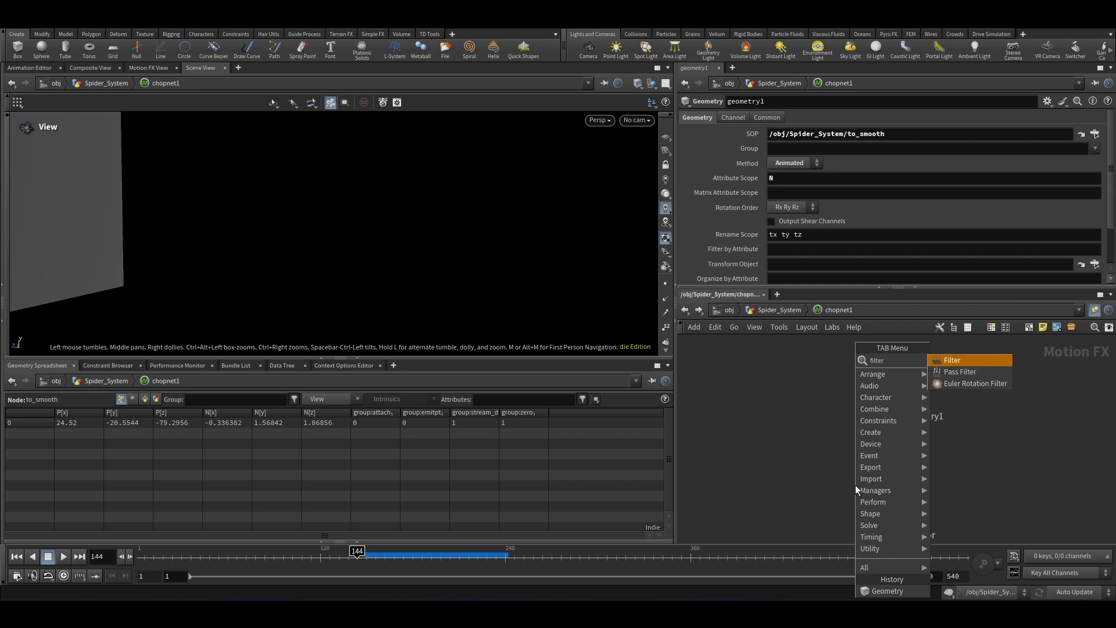
pyautogui.press('Return')
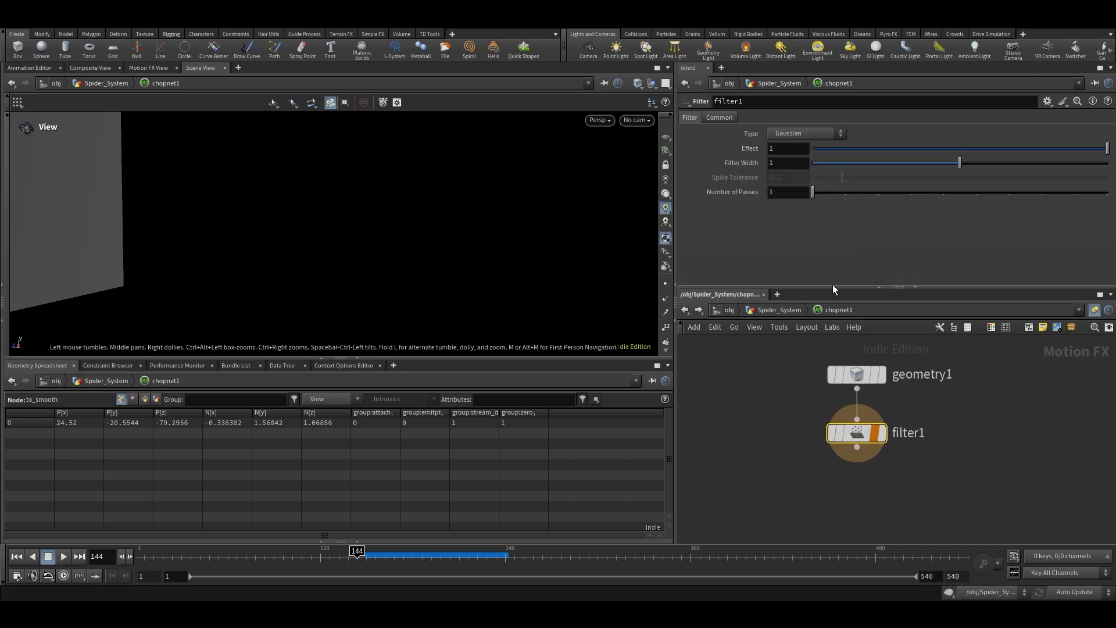
# Step: Add an Output CHOP after filter1, then return to the Spider_System network
pyautogui.press('Tab')
pyautogui.write('out')
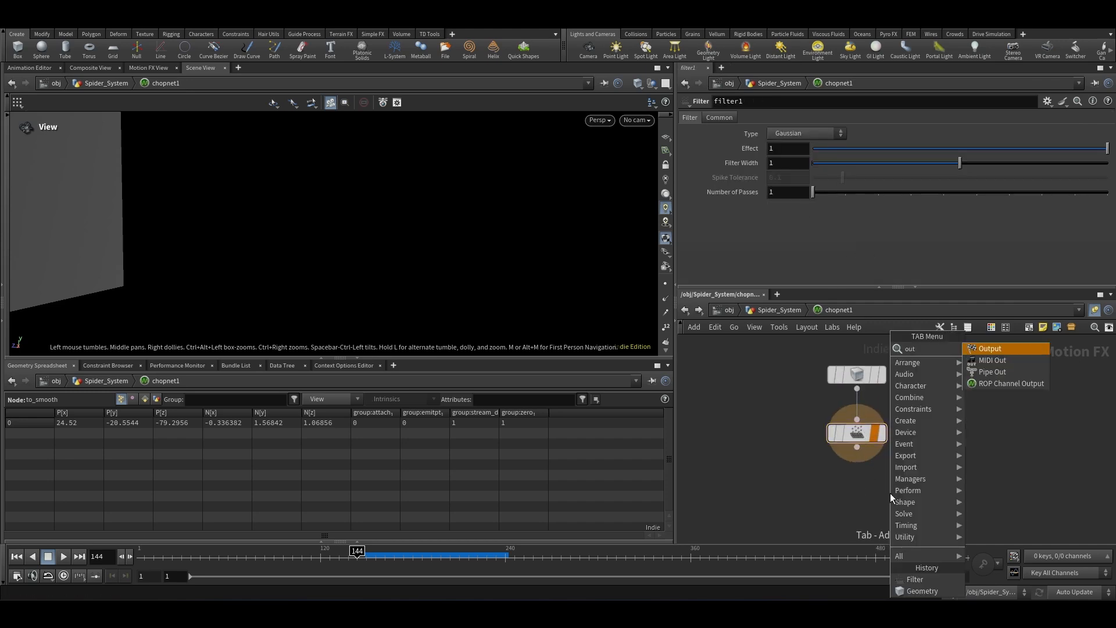
pyautogui.press('Return')
pyautogui.press('Return')
pyautogui.press('u')
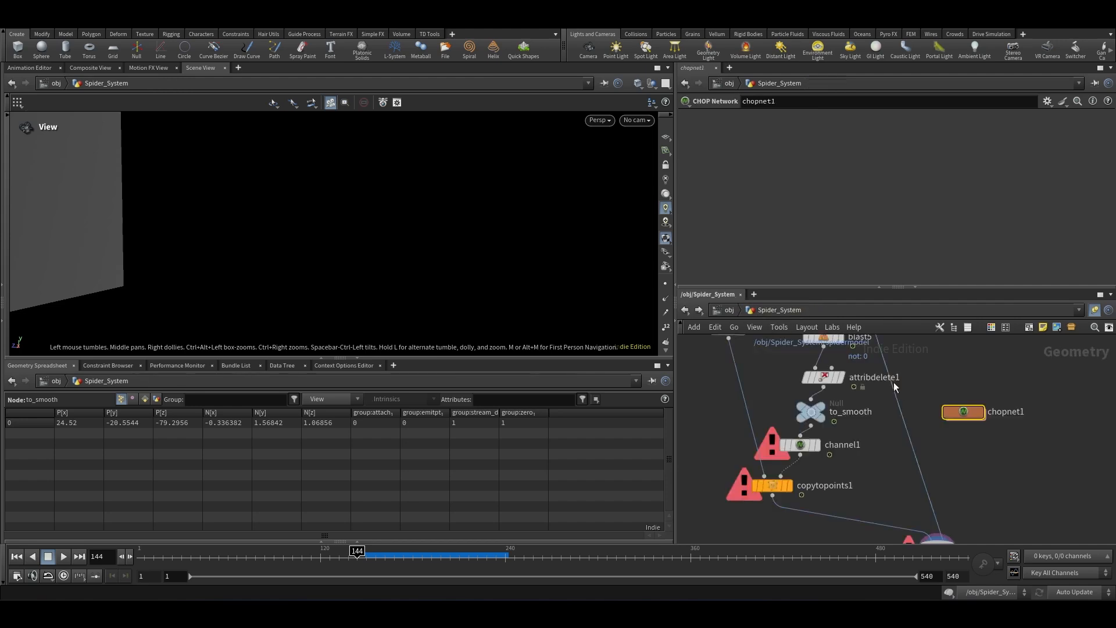
# Step: Scrub through the timeline to review the spider and web simulation in the viewport
pyautogui.moveTo(962, 464); pyautogui.dragTo(848, 528)
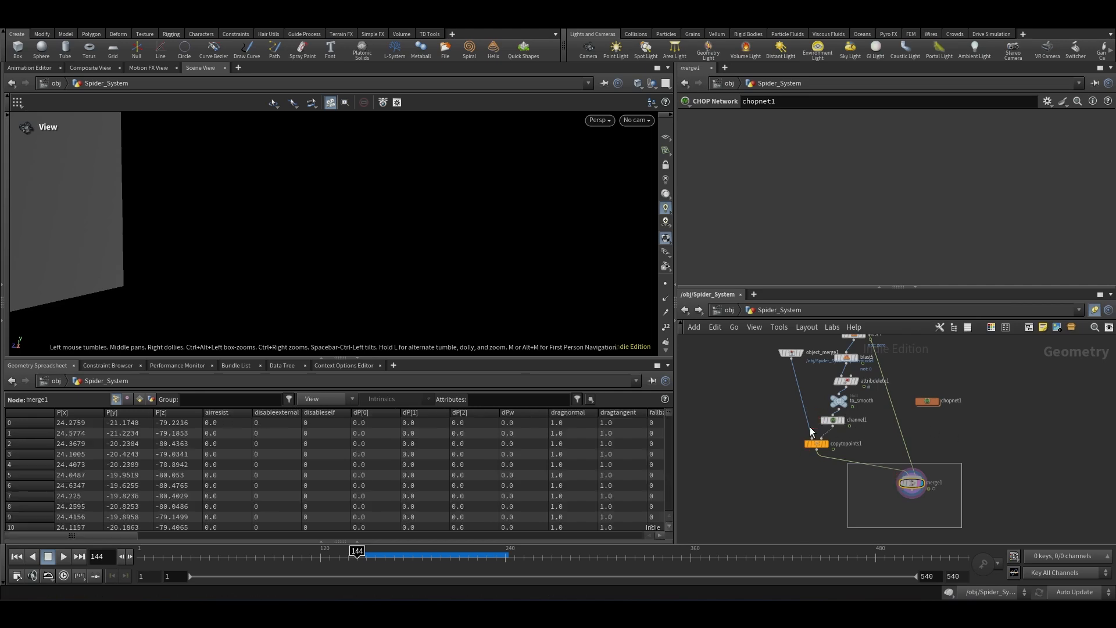
pyautogui.moveTo(336, 550); pyautogui.dragTo(553, 501)
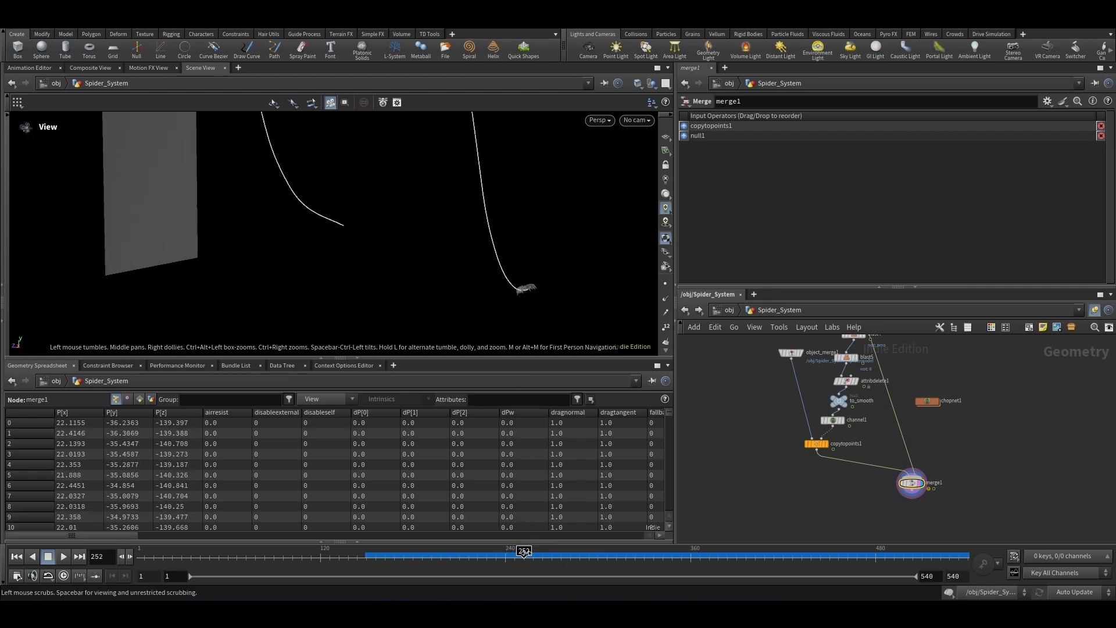
pyautogui.moveTo(524, 543); pyautogui.dragTo(598, 527)
pyautogui.scroll(-3, 211, 271)
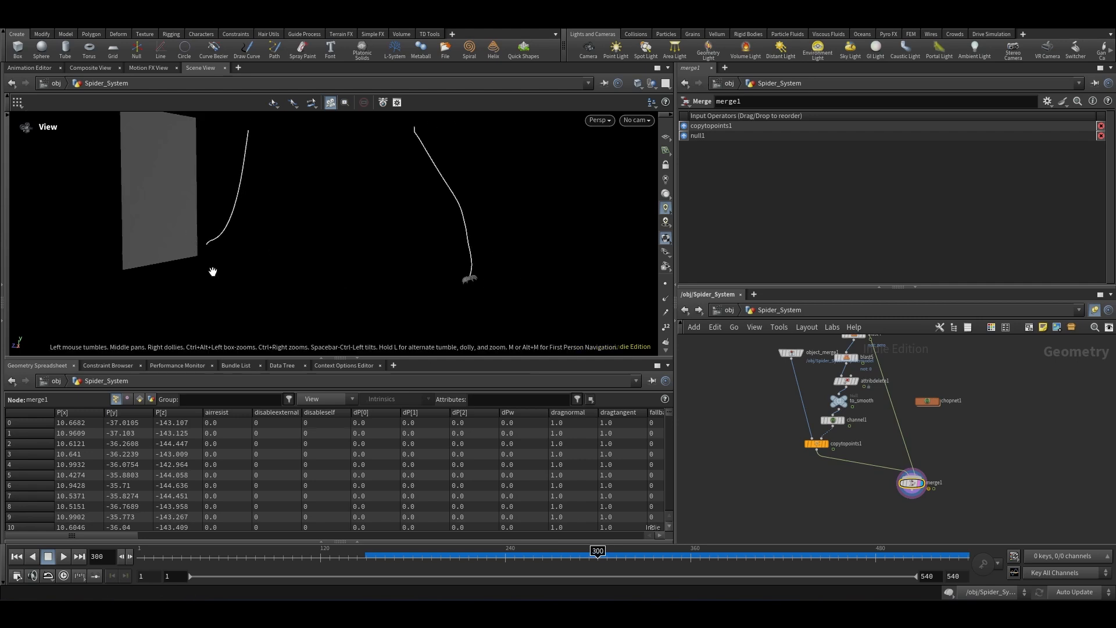
pyautogui.scroll(-4, 891, 482)
pyautogui.scroll(2, 886, 424)
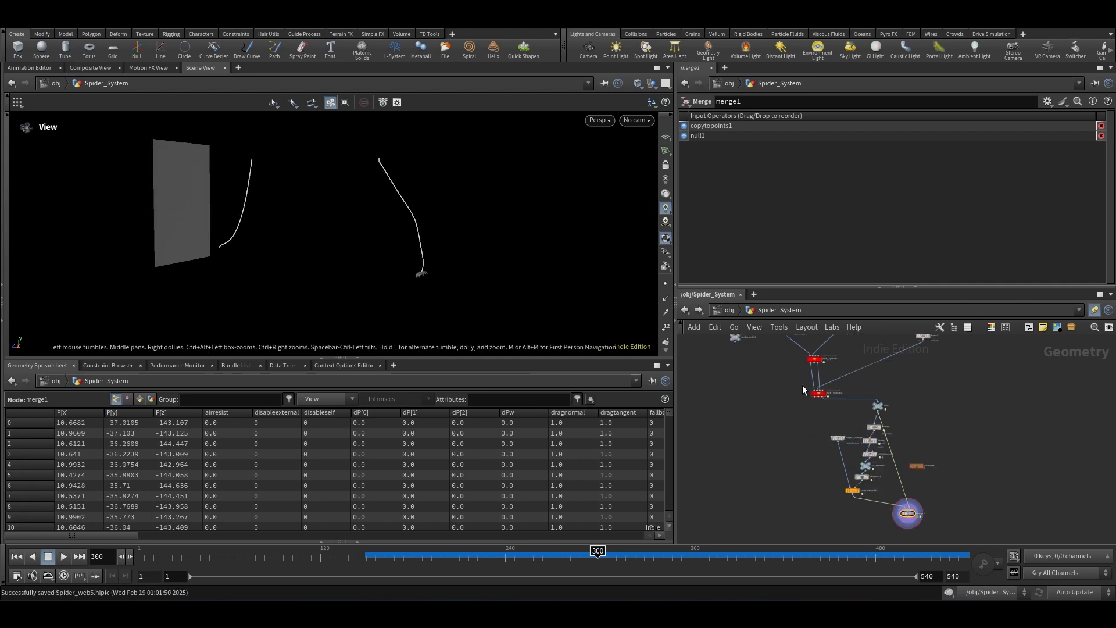
pyautogui.click(557, 550)
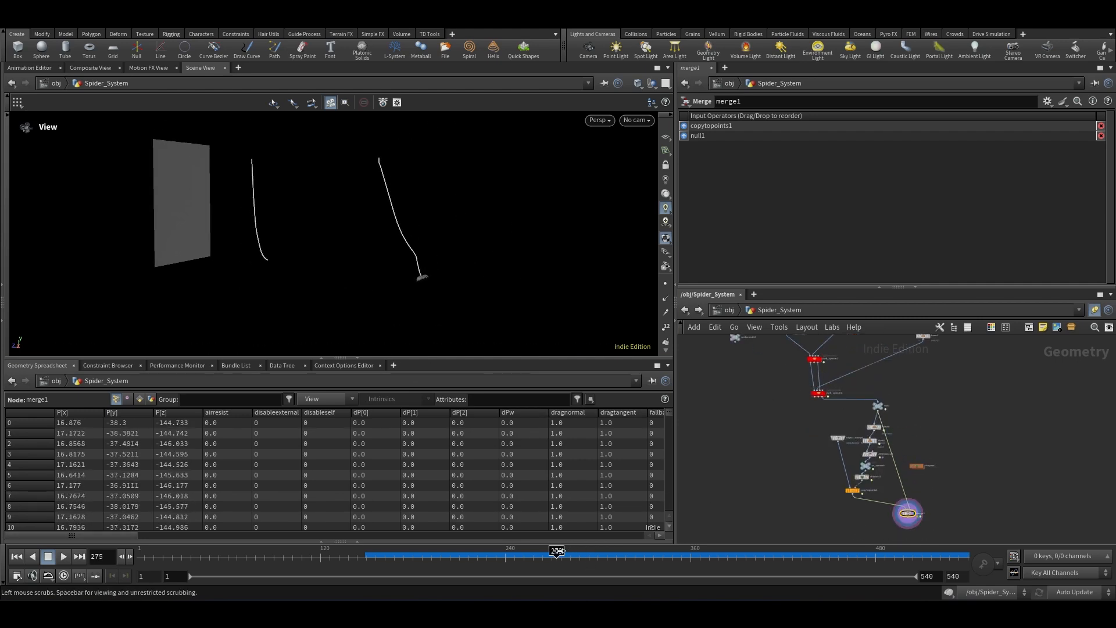
pyautogui.moveTo(557, 550)
pyautogui.mouseDown()
pyautogui.moveTo(399, 551)
pyautogui.moveTo(572, 537)
pyautogui.moveTo(553, 541)
pyautogui.mouseUp()
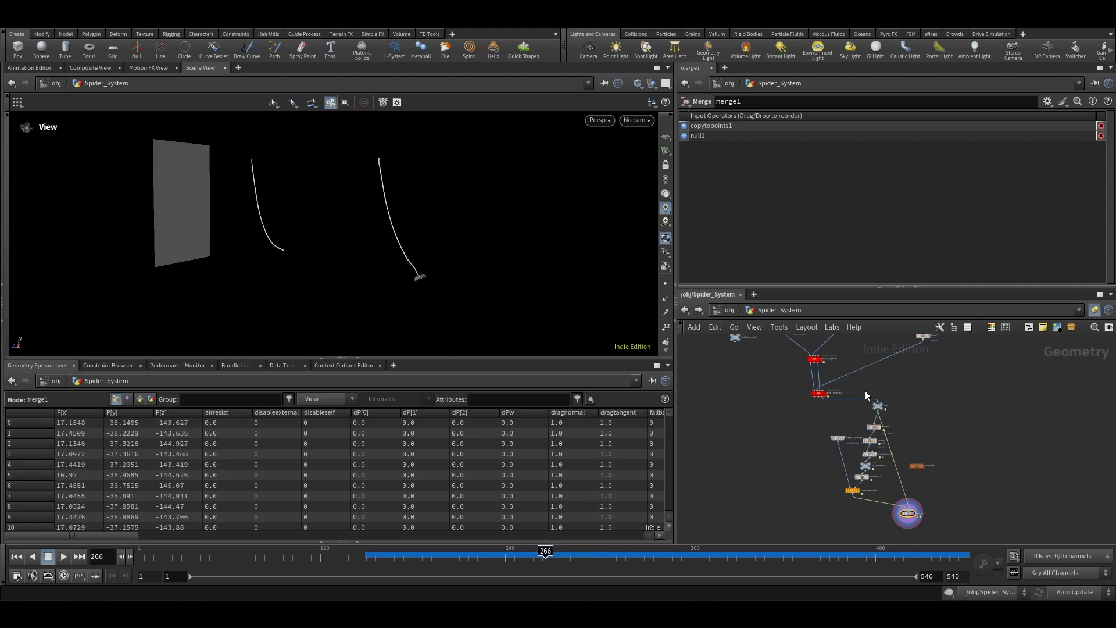
# Step: Select web_system1 and switch the update mode to Manual
pyautogui.scroll(3, 864, 391)
pyautogui.click(800, 398)
pyautogui.click(1079, 591)
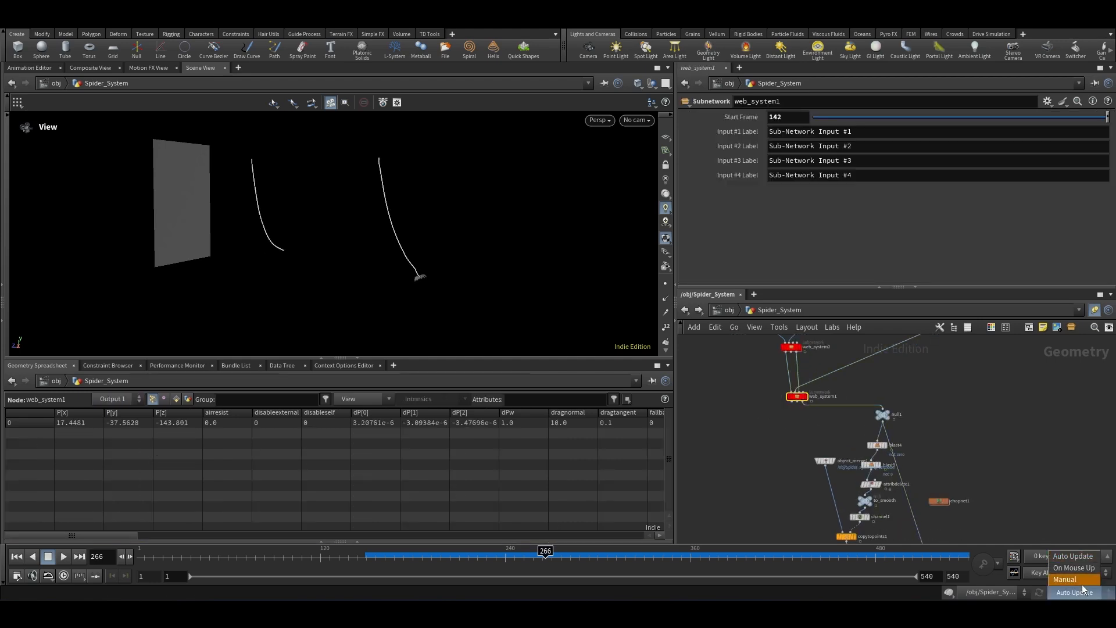
pyautogui.click(1082, 583)
# Step: Duplicate the web_system1 subnetwork to create a second web system
pyautogui.keyDown('alt'); pyautogui.moveTo(796, 396); pyautogui.dragTo(770, 461); pyautogui.keyUp('alt')
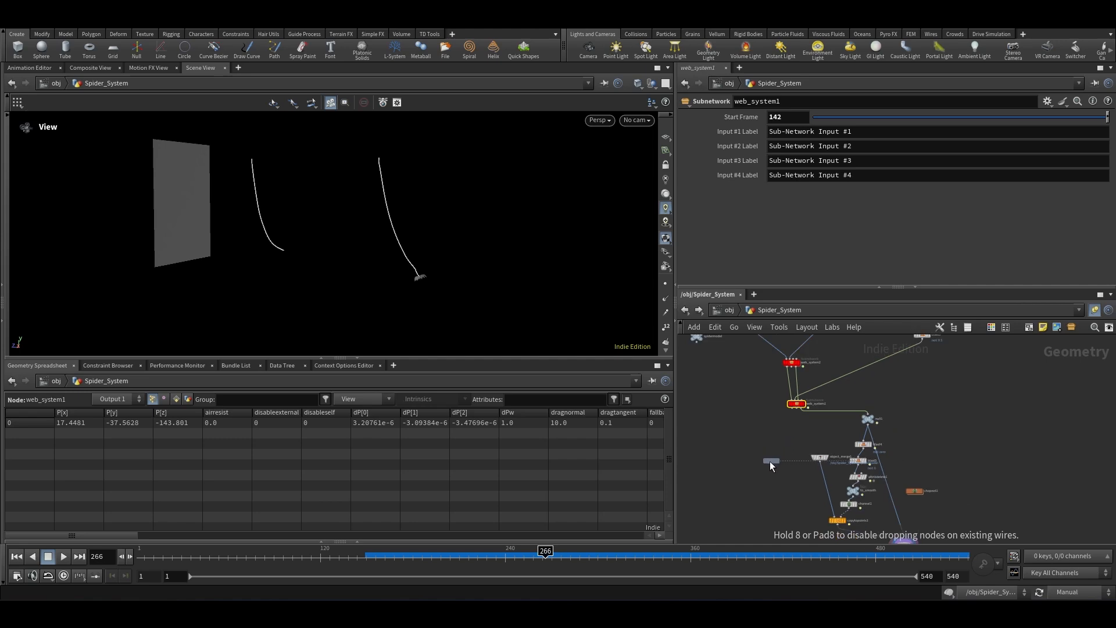
pyautogui.scroll(2, 797, 433)
pyautogui.moveTo(763, 414); pyautogui.dragTo(794, 389)
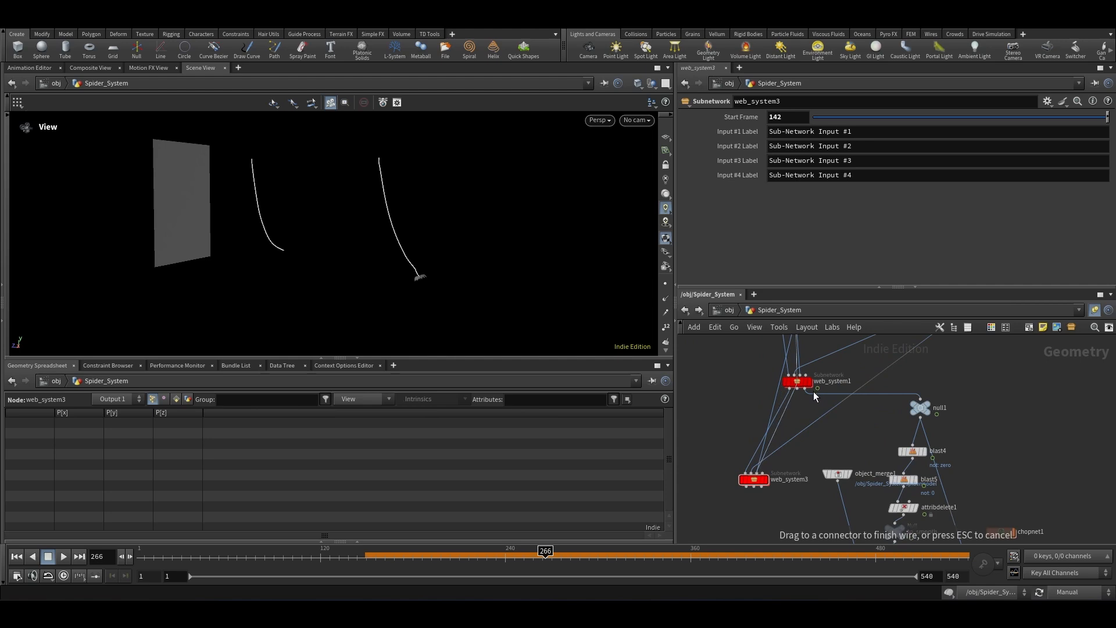
pyautogui.scroll(-3, 848, 425)
pyautogui.scroll(3, 847, 422)
pyautogui.moveTo(848, 422); pyautogui.dragTo(805, 450, button='middle')
# Step: Duplicate the box2 and blast3 node pair as a second anchor box
pyautogui.moveTo(895, 426); pyautogui.dragTo(821, 348)
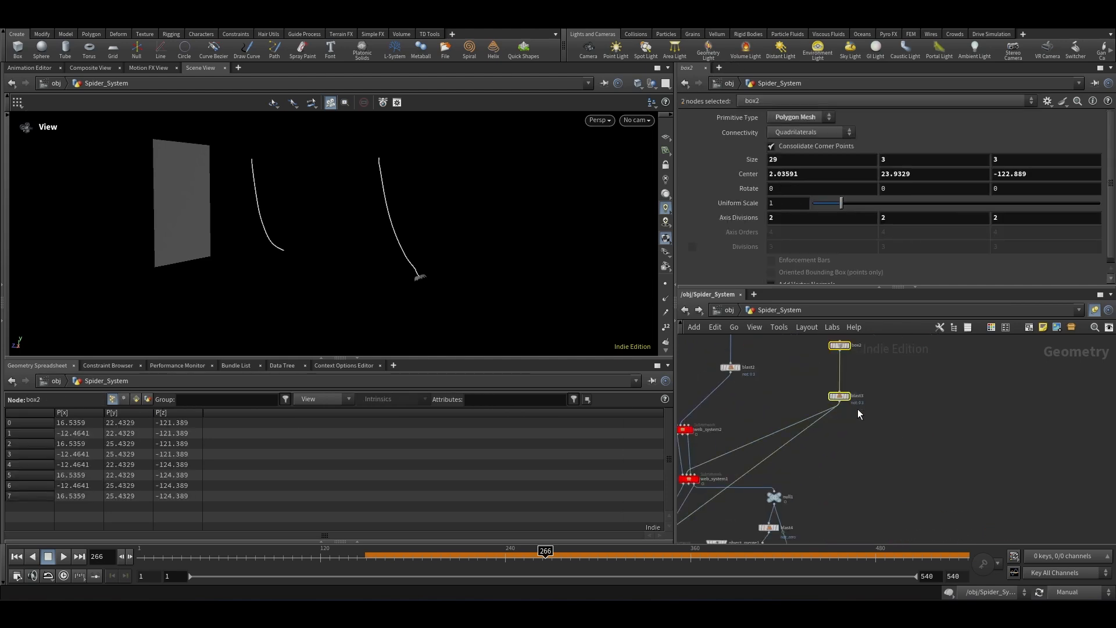
pyautogui.keyDown('alt'); pyautogui.moveTo(844, 401); pyautogui.dragTo(904, 440); pyautogui.keyUp('alt')
pyautogui.click(899, 385)
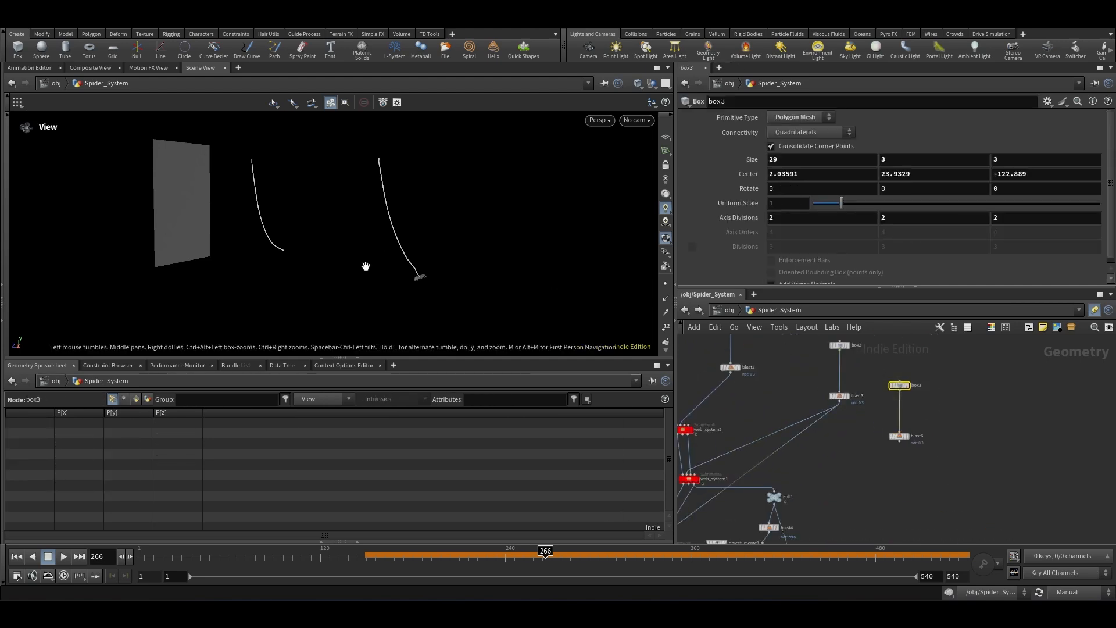
pyautogui.scroll(-3, 366, 266)
# Step: Switch the update mode back to Auto Update
pyautogui.click(1099, 597)
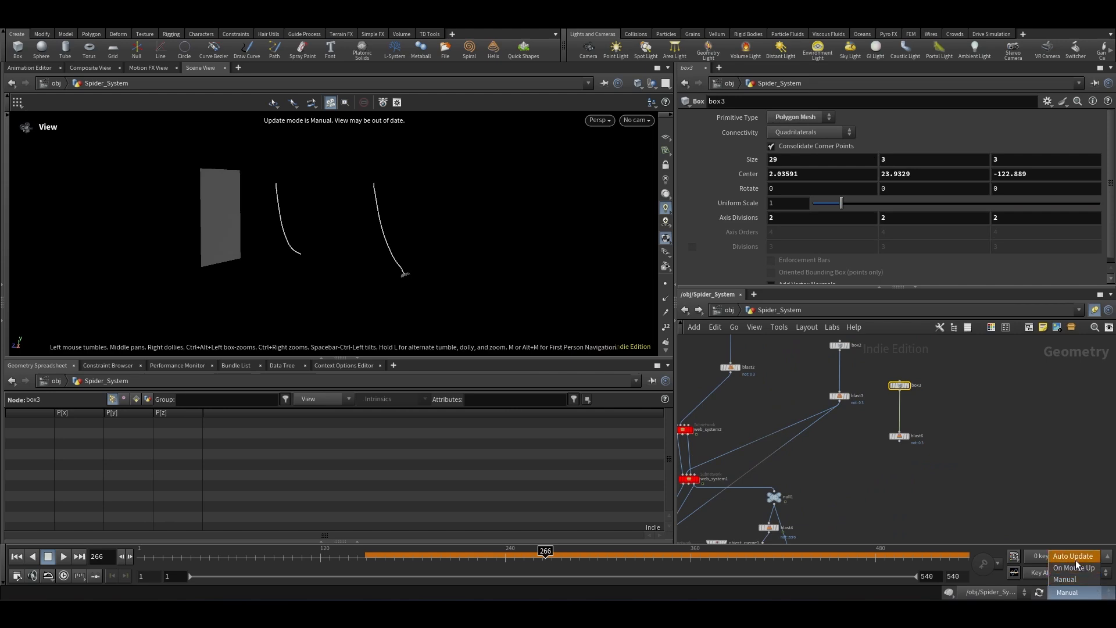
pyautogui.click(1075, 559)
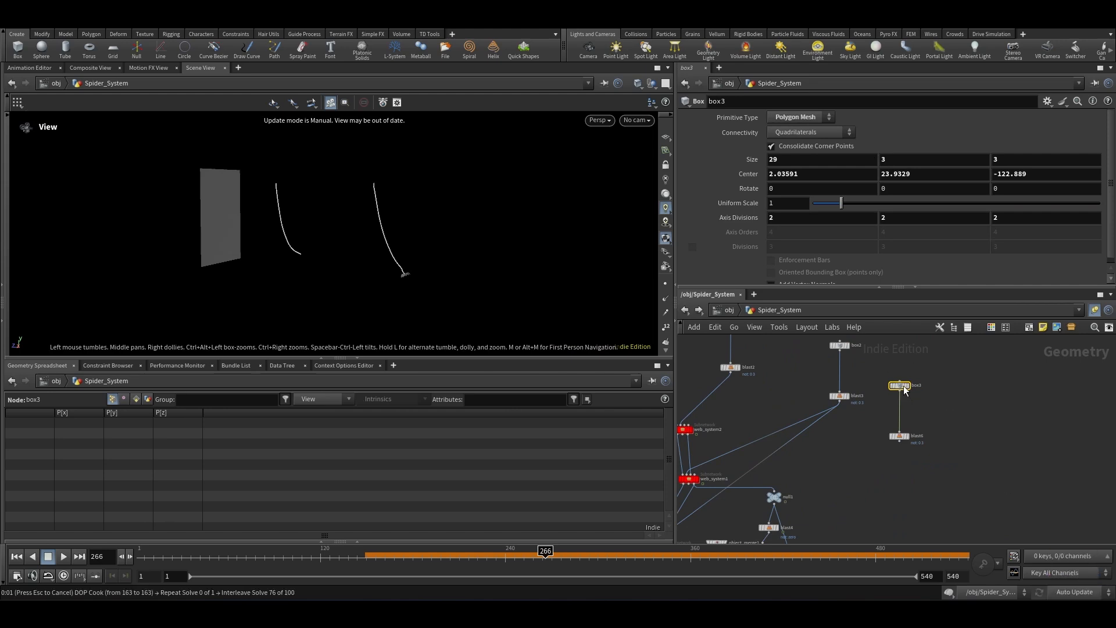
pyautogui.scroll(3, 906, 386)
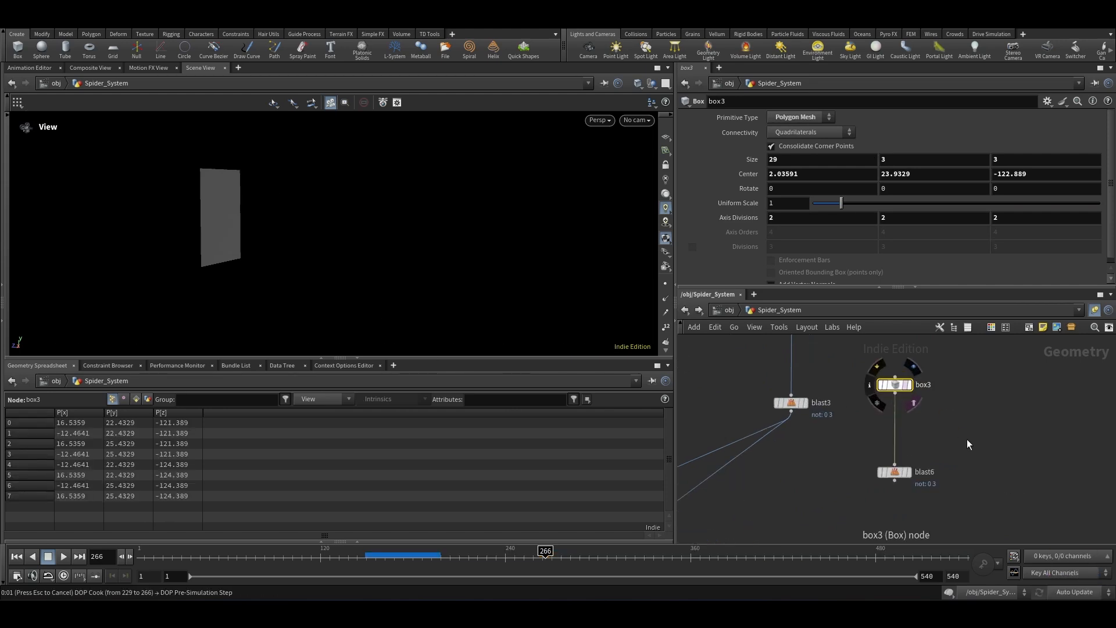
pyautogui.scroll(-4, 944, 376)
pyautogui.scroll(3, 855, 421)
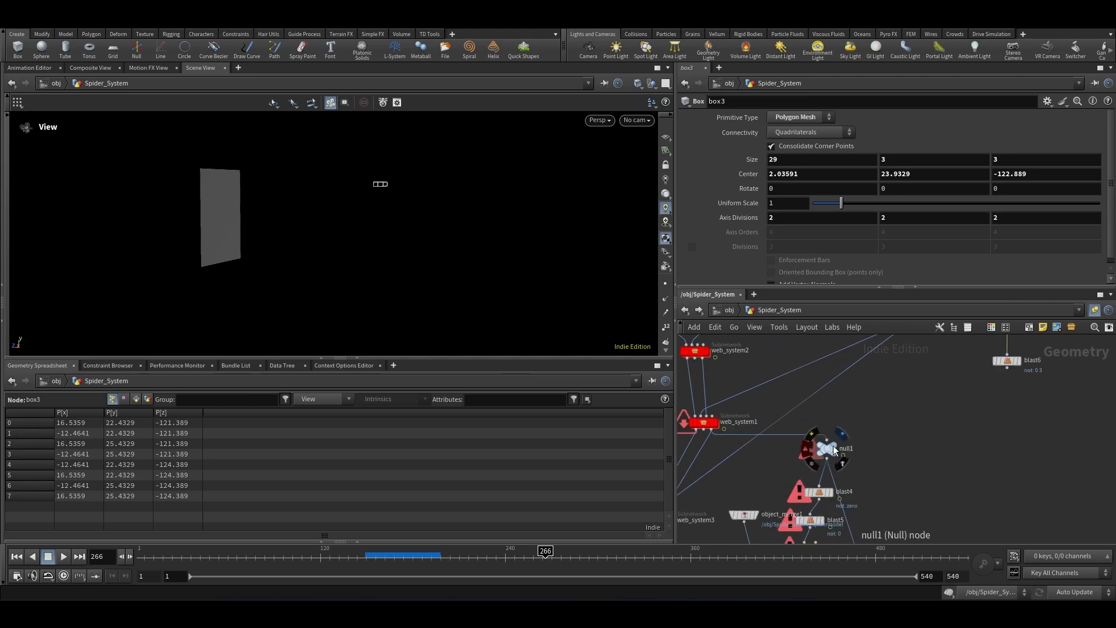
# Step: Move the duplicated box along Z to a center Z of about -212.8 with the handle
pyautogui.click(832, 445)
pyautogui.click(825, 449)
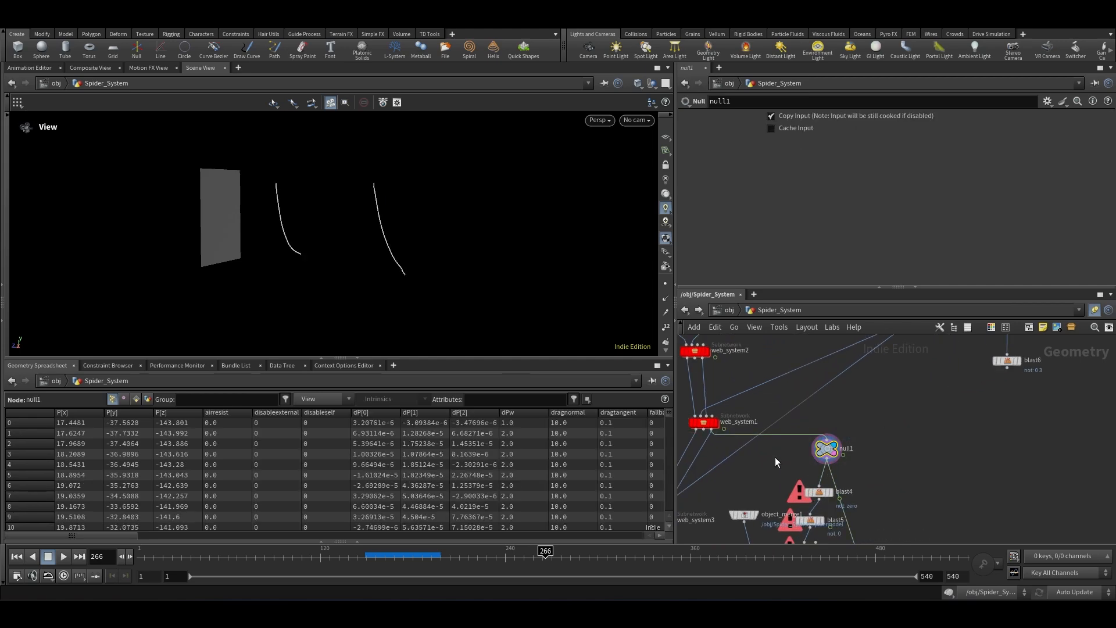
pyautogui.scroll(-2, 968, 448)
pyautogui.moveTo(1040, 355); pyautogui.dragTo(947, 429, button='middle')
pyautogui.click(900, 411)
pyautogui.scroll(-3, 346, 262)
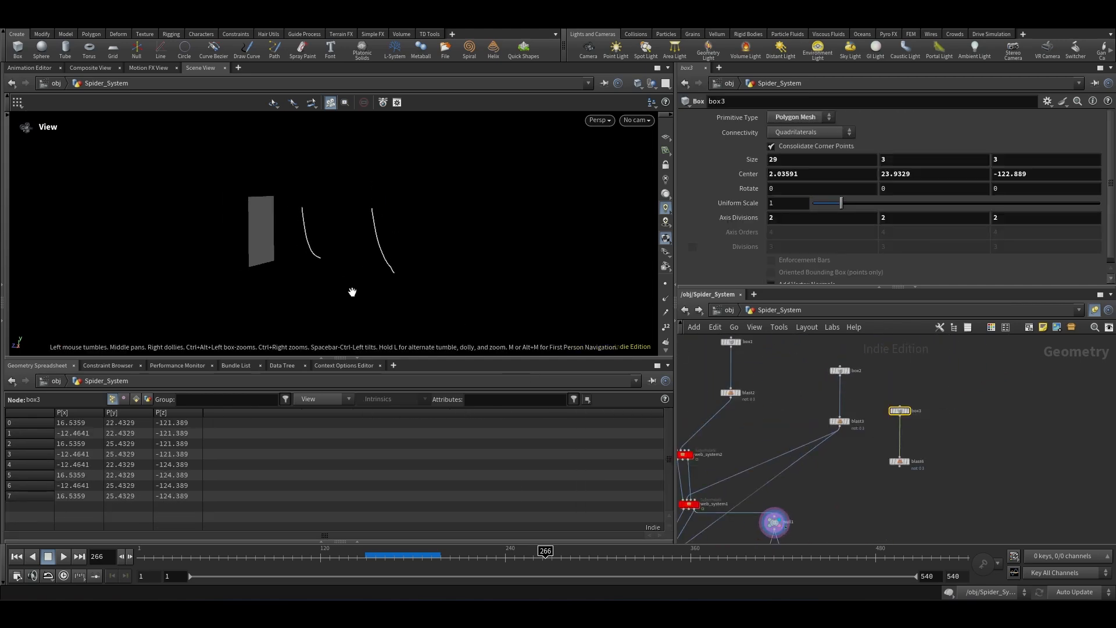
pyautogui.scroll(3, 897, 416)
pyautogui.scroll(3, 359, 239)
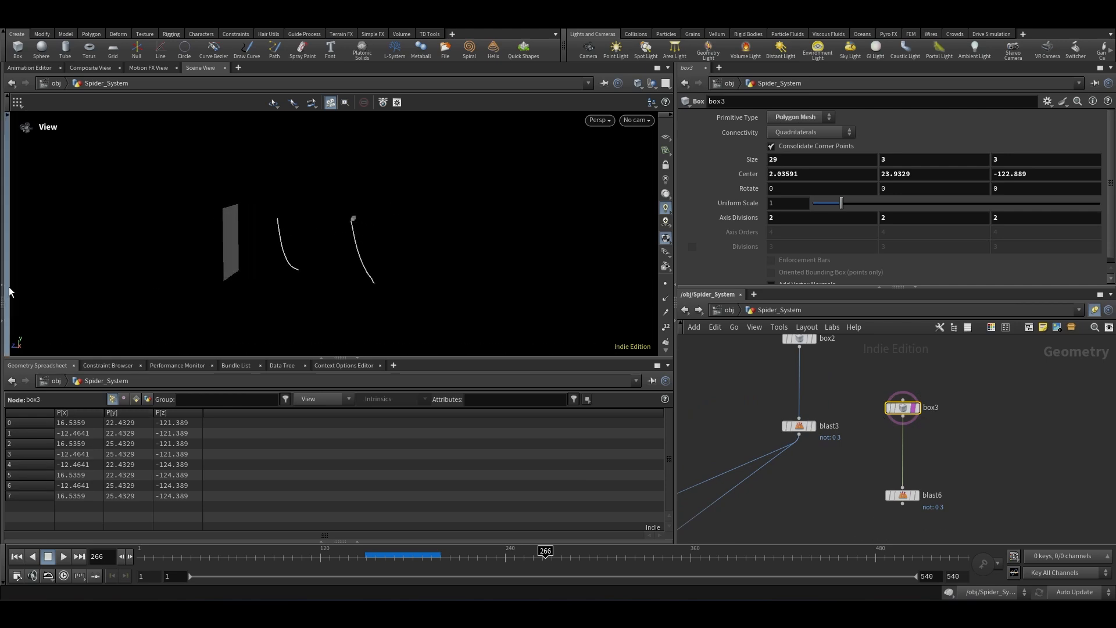
pyautogui.press('Return')
pyautogui.moveTo(329, 220); pyautogui.dragTo(417, 229)
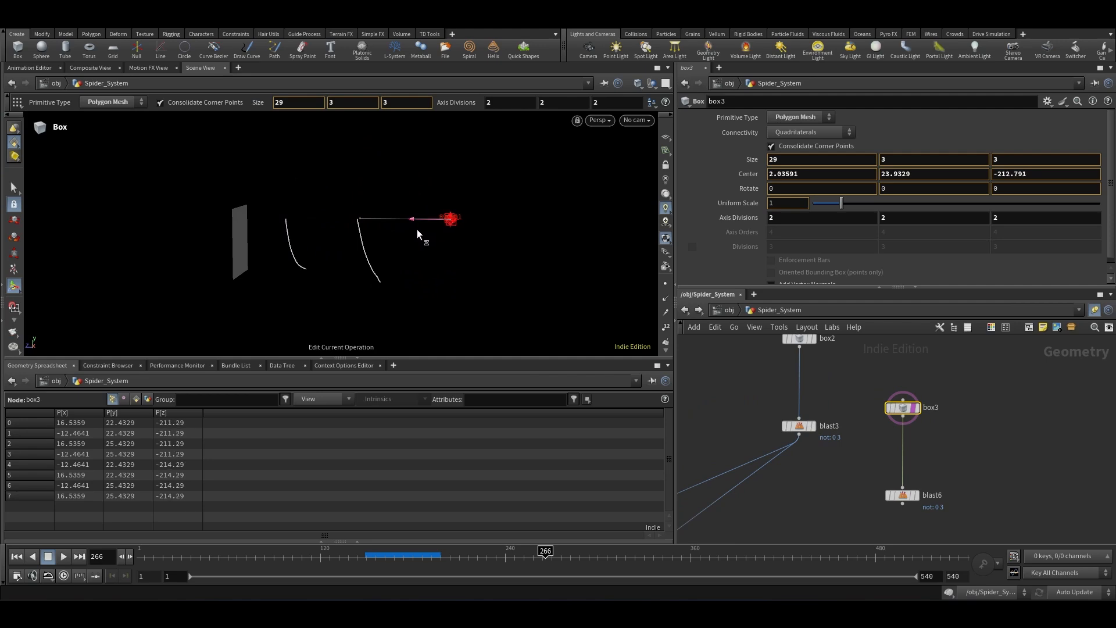
pyautogui.press('Escape')
pyautogui.press('Return')
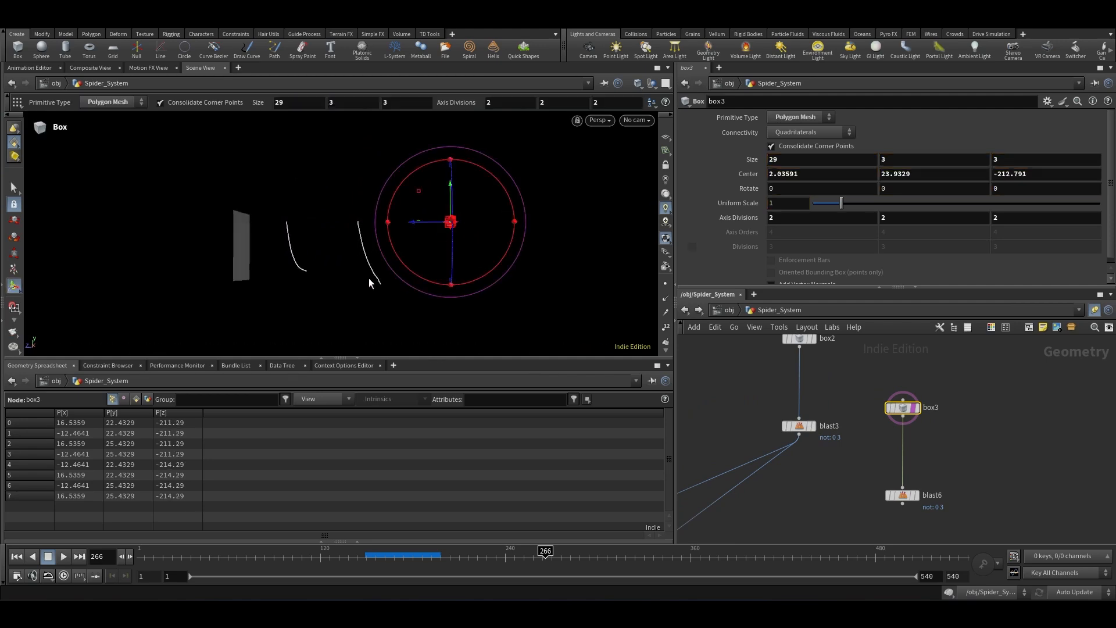
# Step: Set the second web subnetwork's Start Frame to 266
pyautogui.scroll(-4, 983, 390)
pyautogui.scroll(4, 950, 459)
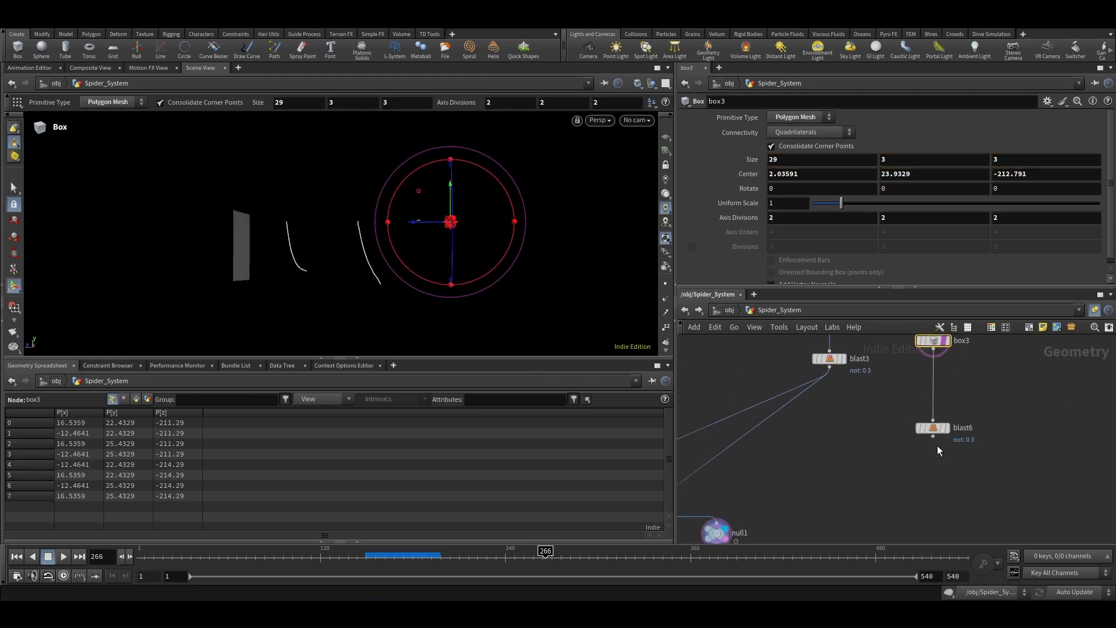
pyautogui.click(933, 436)
pyautogui.scroll(-4, 937, 372)
pyautogui.scroll(4, 759, 462)
pyautogui.click(775, 459)
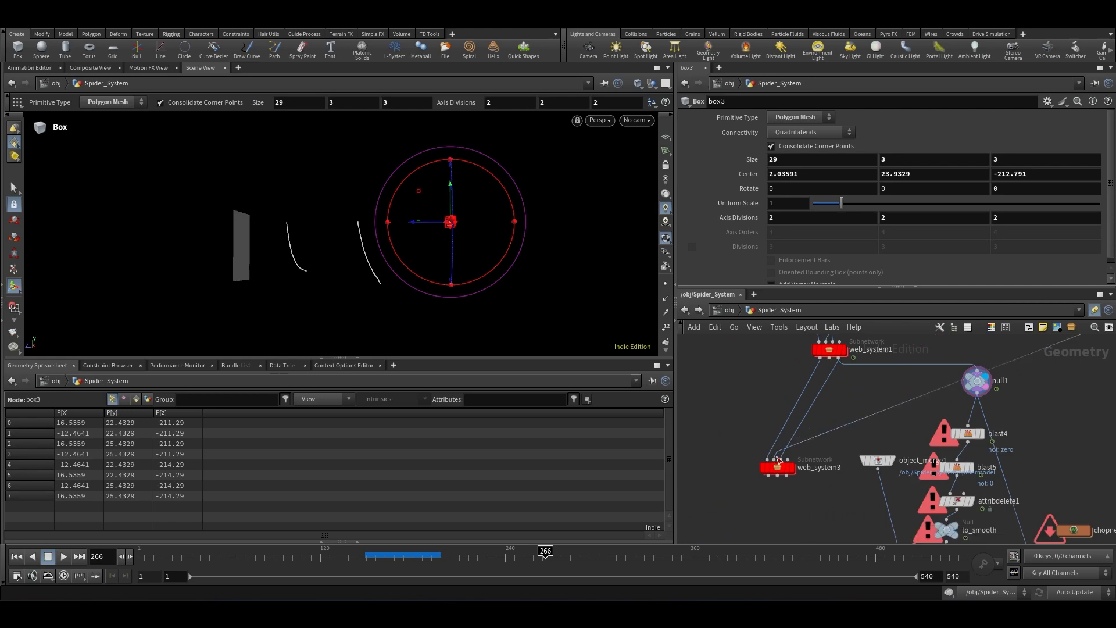
pyautogui.moveTo(713, 463); pyautogui.dragTo(713, 463)
pyautogui.write('266')
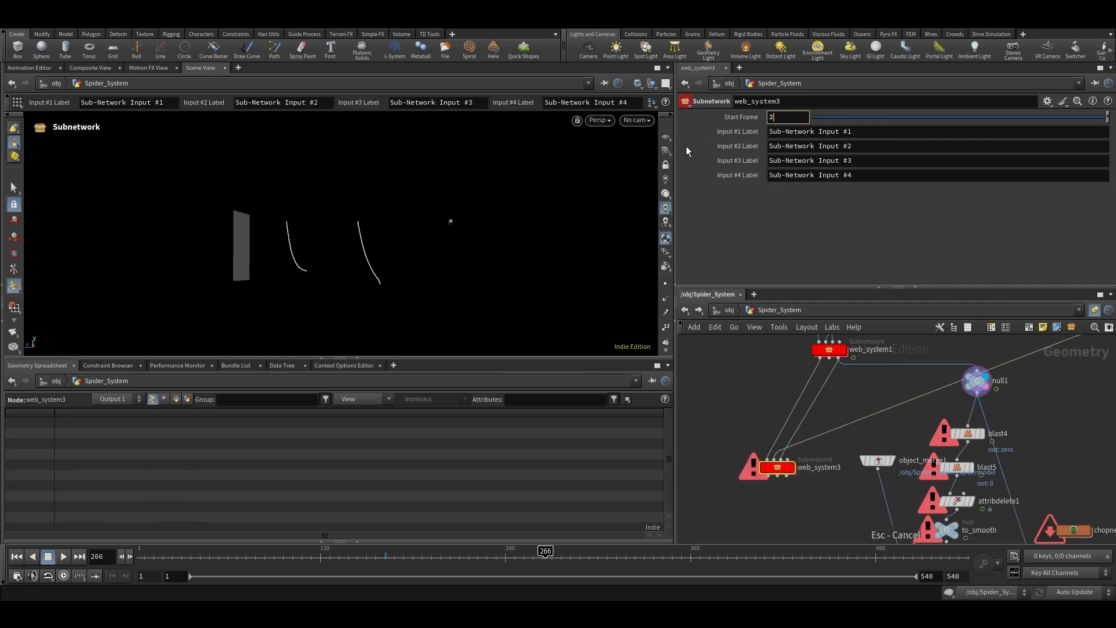
pyautogui.press('Return')
# Step: Select null1 and play the simulation from the first frame
pyautogui.scroll(-2, 793, 355)
pyautogui.scroll(-2, 793, 354)
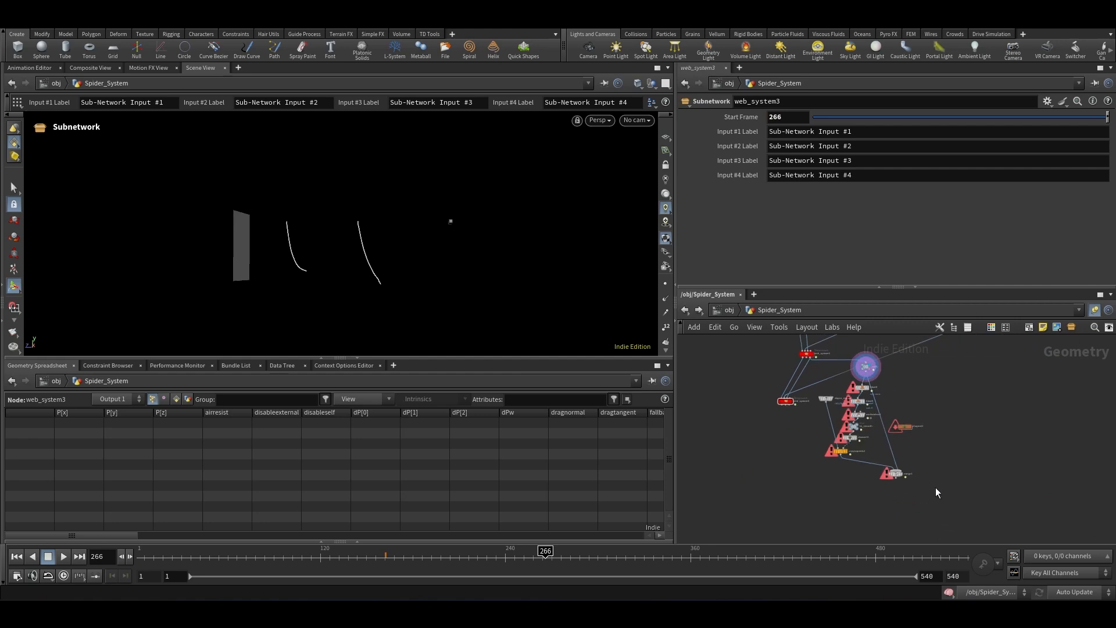
pyautogui.moveTo(925, 498); pyautogui.dragTo(866, 473)
pyautogui.click(796, 445)
pyautogui.scroll(3, 783, 375)
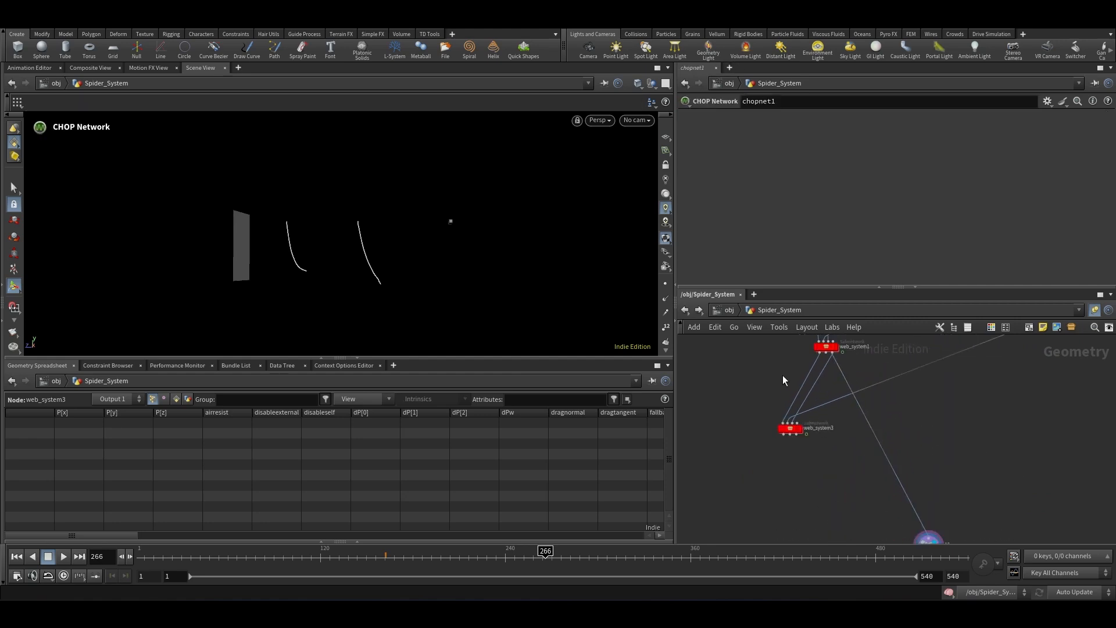
pyautogui.scroll(1, 866, 431)
pyautogui.moveTo(875, 434); pyautogui.dragTo(785, 436)
pyautogui.scroll(-4, 833, 424)
pyautogui.moveTo(895, 485); pyautogui.dragTo(856, 440, button='middle')
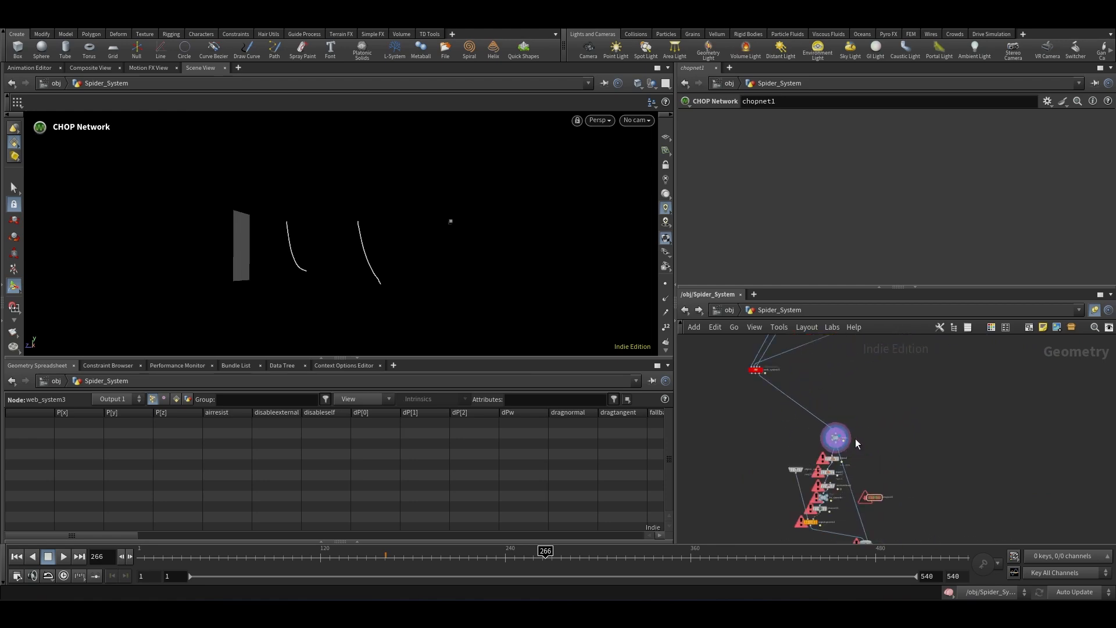
pyautogui.scroll(4, 856, 427)
pyautogui.click(812, 448)
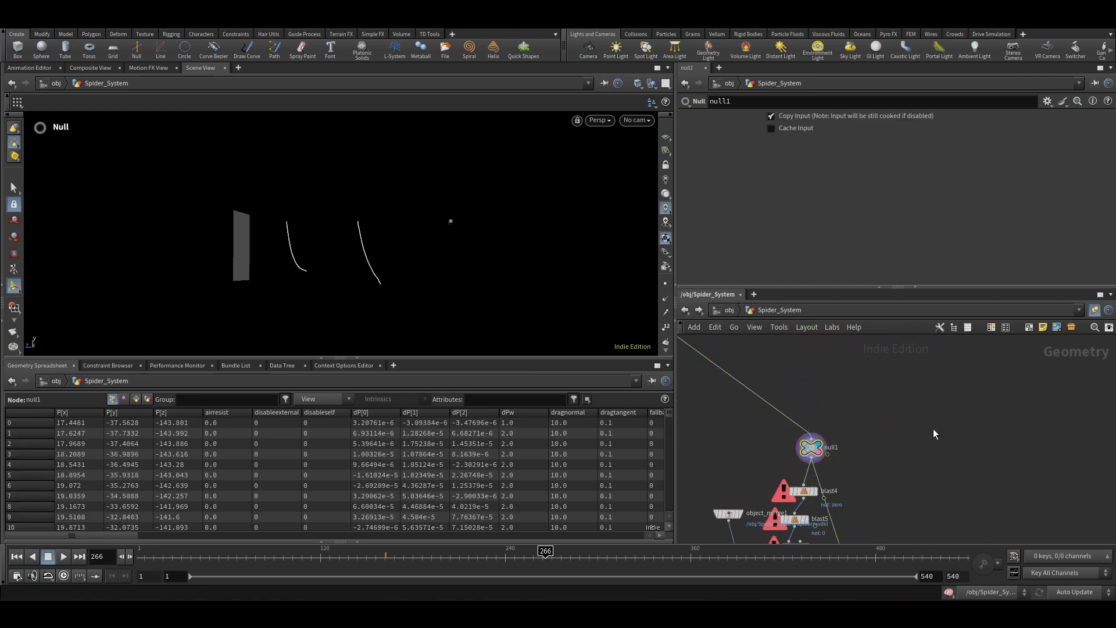
pyautogui.click(18, 558)
pyautogui.click(62, 558)
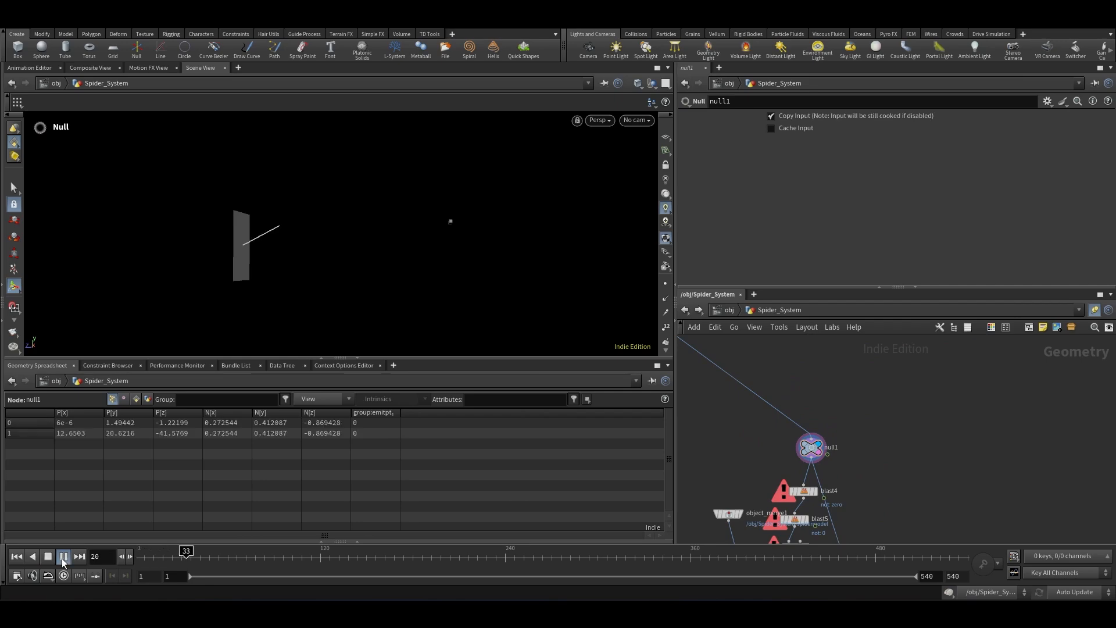
# Step: Play and scrub through the simulation to review how the web strands move
pyautogui.click(62, 558)
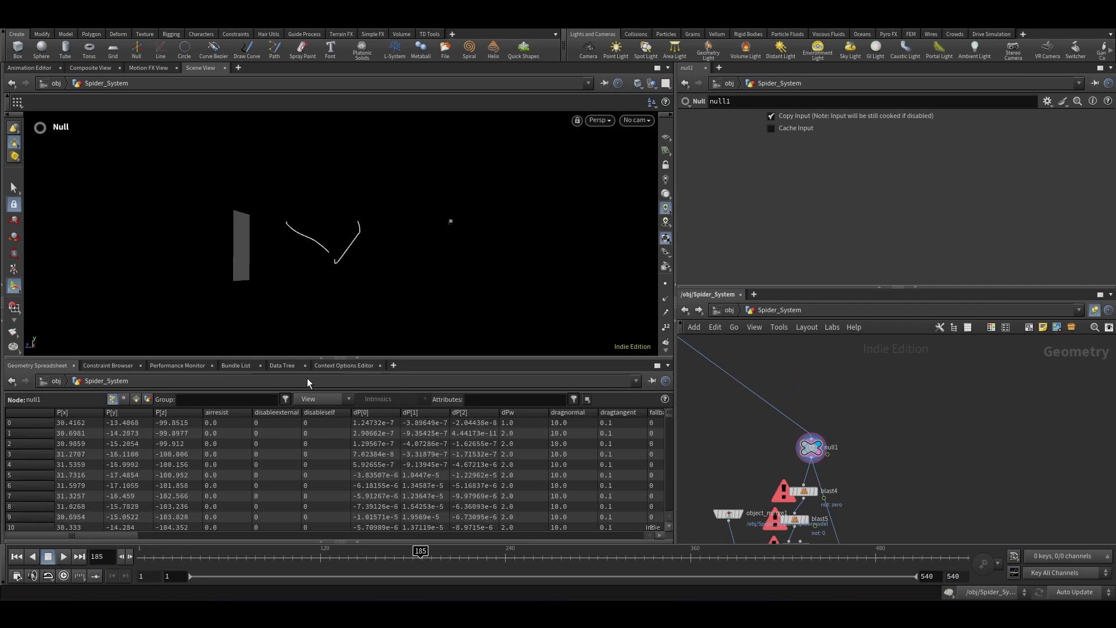
pyautogui.click(354, 360)
pyautogui.scroll(5, 314, 383)
pyautogui.moveTo(184, 559); pyautogui.dragTo(172, 562)
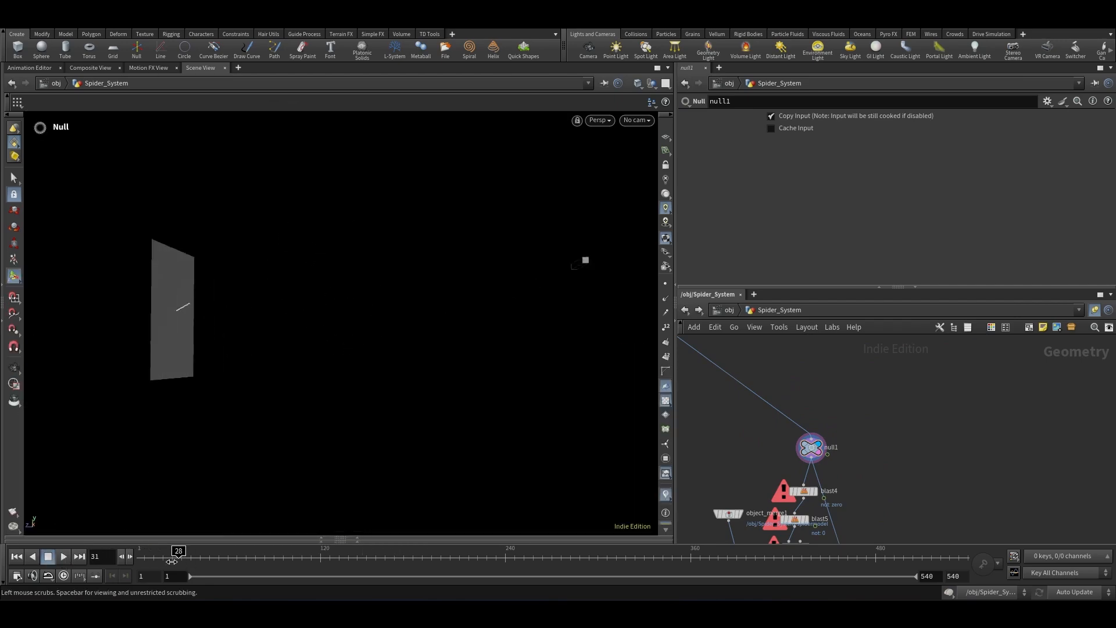
pyautogui.click(61, 557)
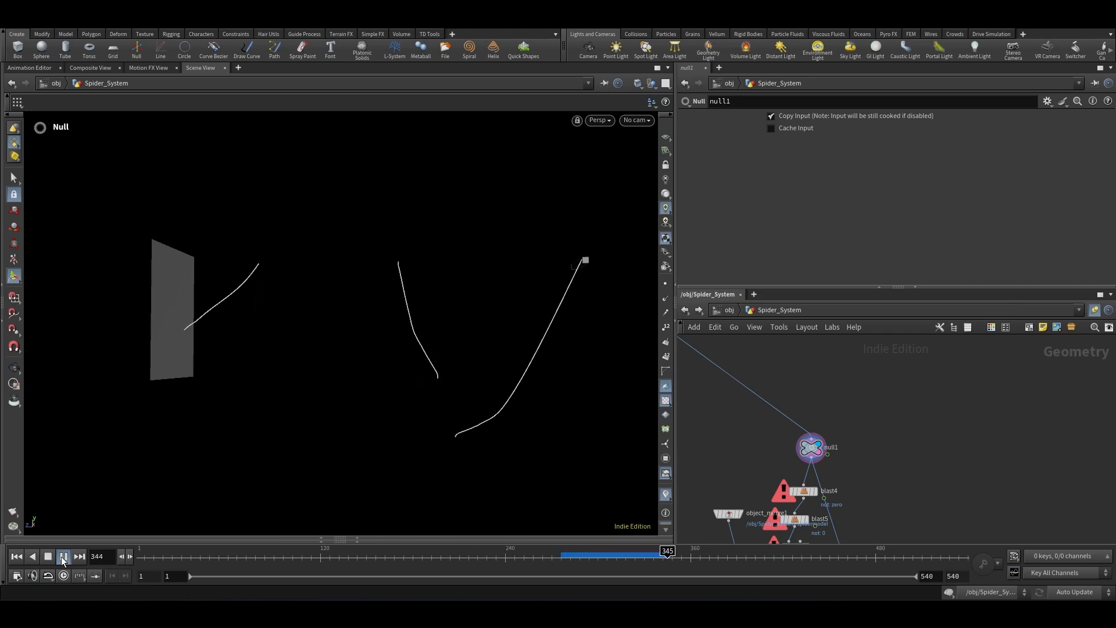
pyautogui.click(62, 557)
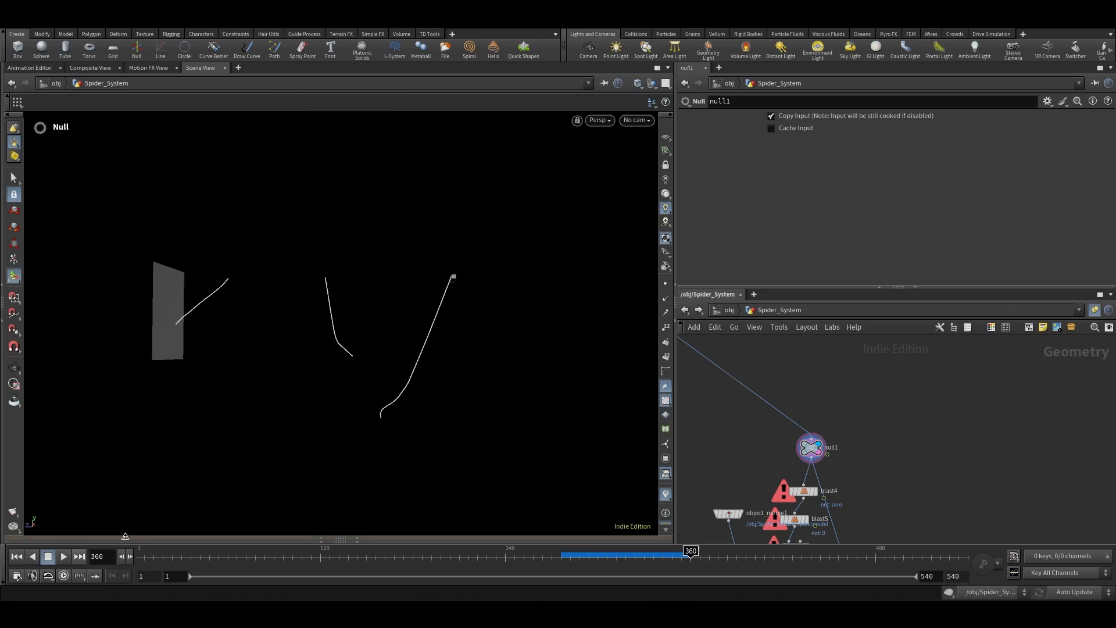
pyautogui.click(65, 556)
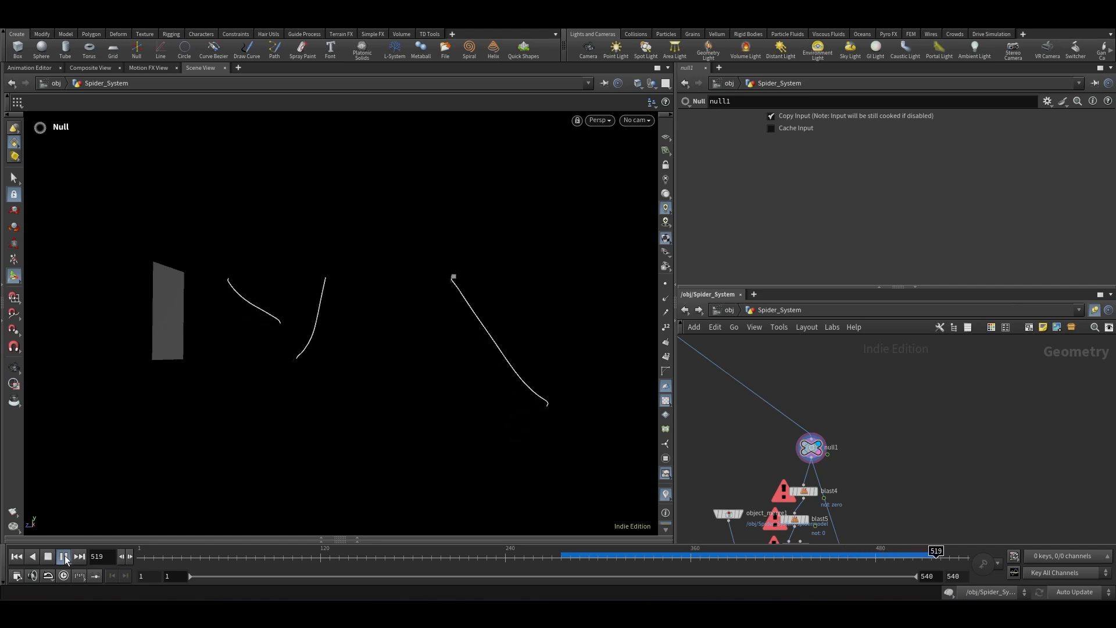
pyautogui.click(64, 555)
pyautogui.moveTo(290, 557); pyautogui.dragTo(383, 558)
pyautogui.scroll(-5, 813, 392)
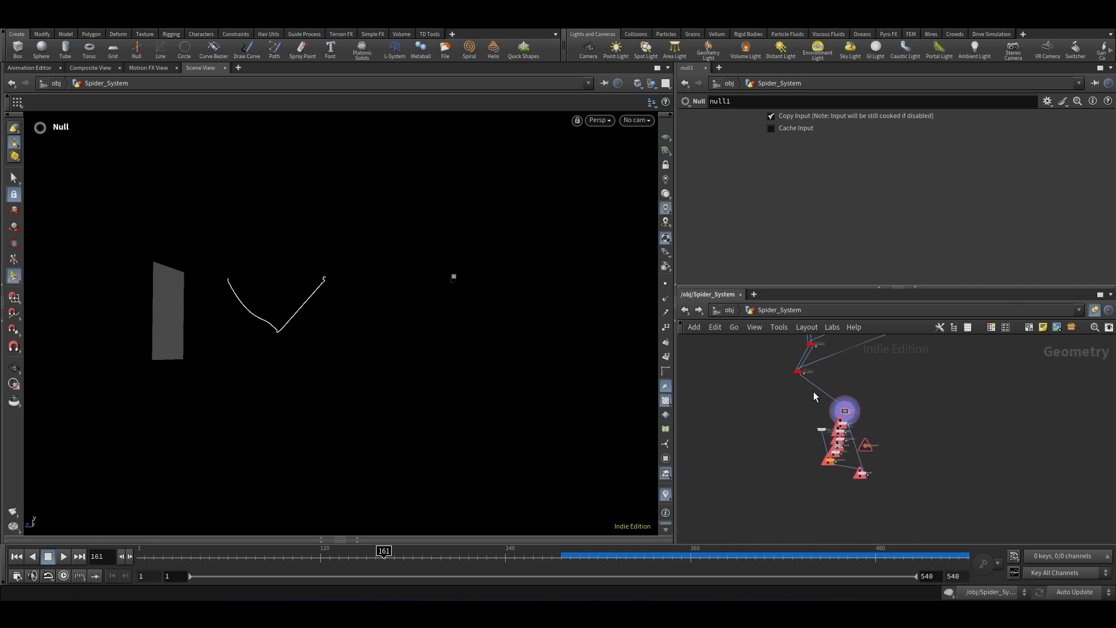
pyautogui.scroll(5, 866, 482)
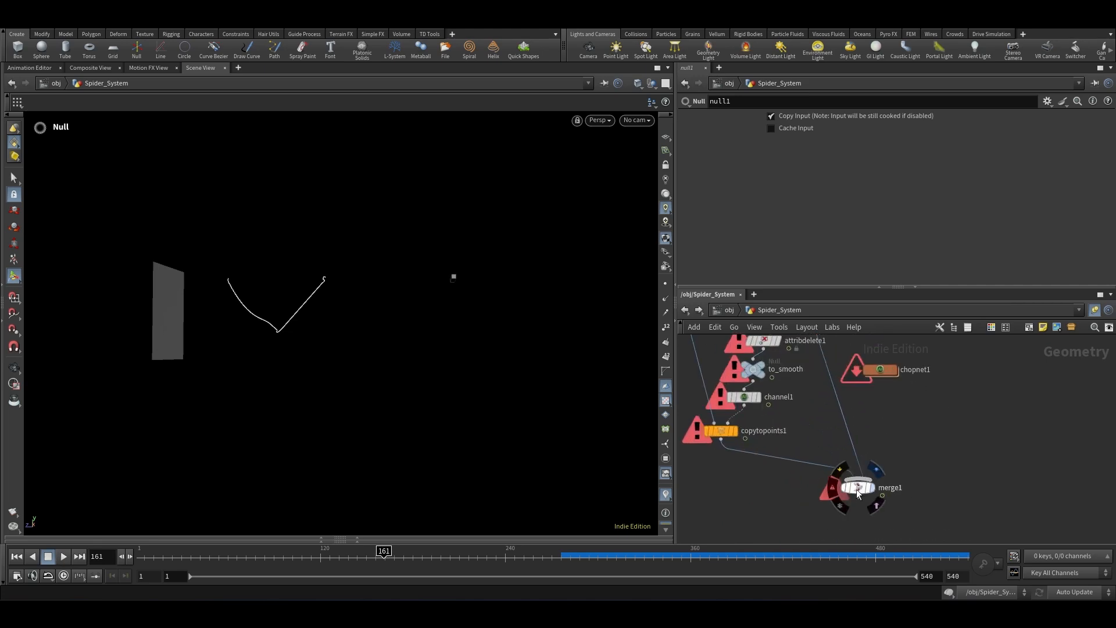
# Step: Select merge1 and play the simulation to review both web systems together in the viewport
pyautogui.click(875, 471)
pyautogui.keyDown('alt'); pyautogui.moveTo(292, 288); pyautogui.dragTo(319, 354, button='right'); pyautogui.keyUp('alt')
pyautogui.moveTo(319, 354); pyautogui.dragTo(288, 486, button='middle')
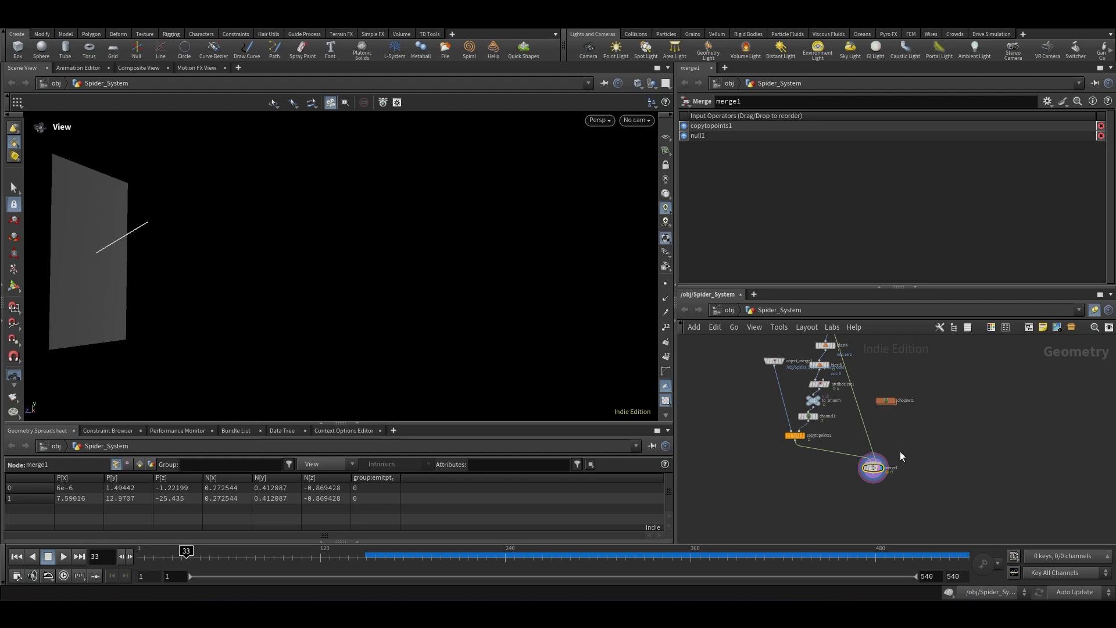
pyautogui.click(63, 557)
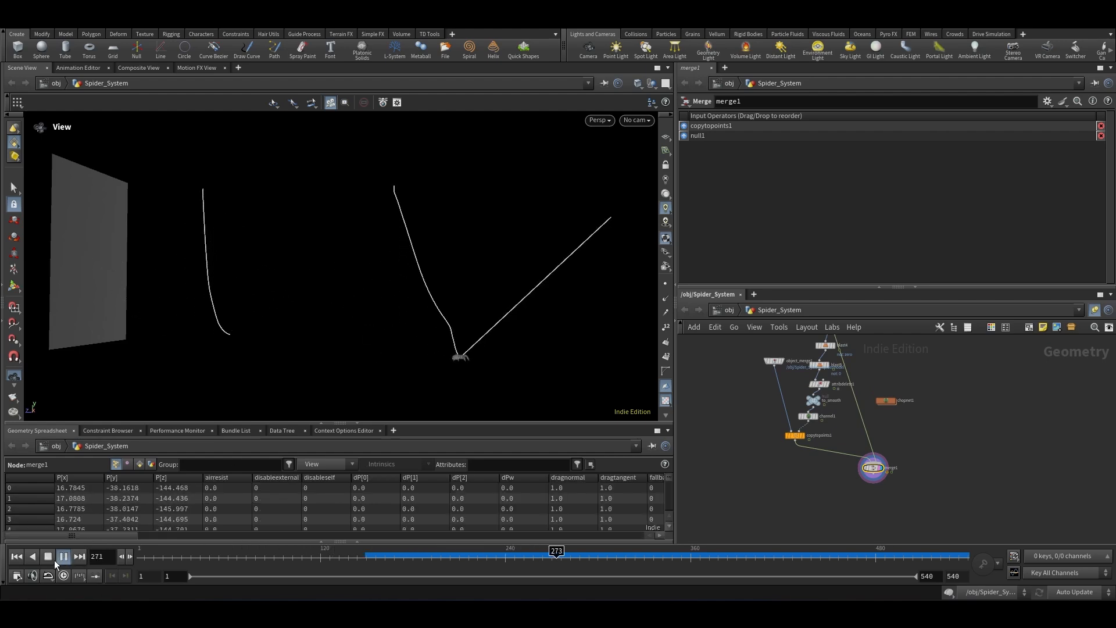
pyautogui.click(50, 562)
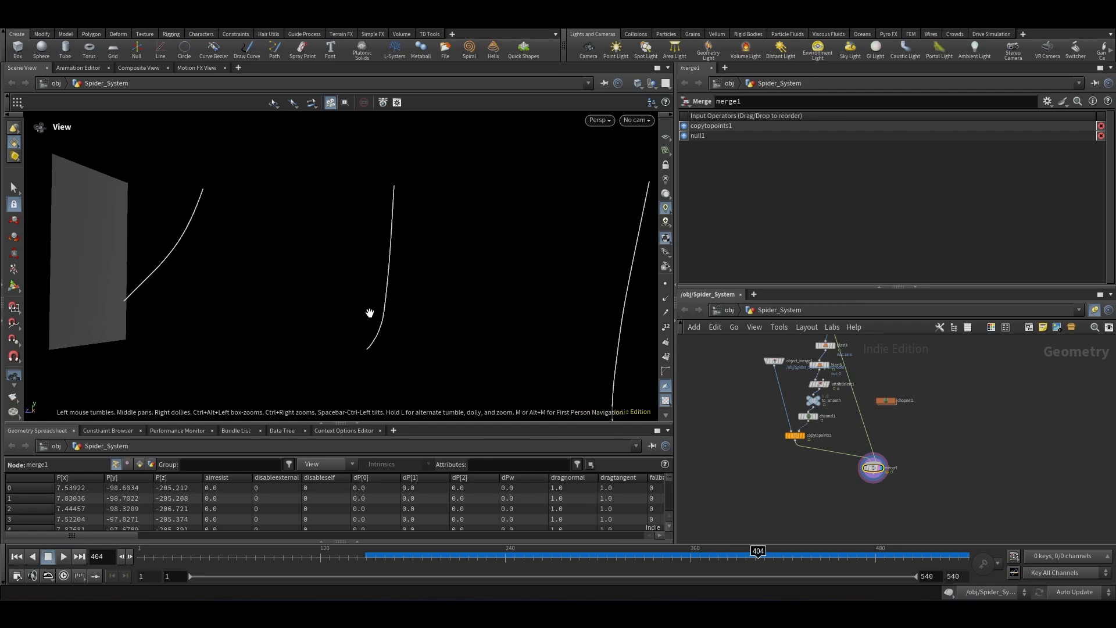
pyautogui.scroll(-5, 364, 219)
pyautogui.moveTo(309, 230); pyautogui.dragTo(423, 350)
pyautogui.moveTo(472, 380); pyautogui.dragTo(489, 374)
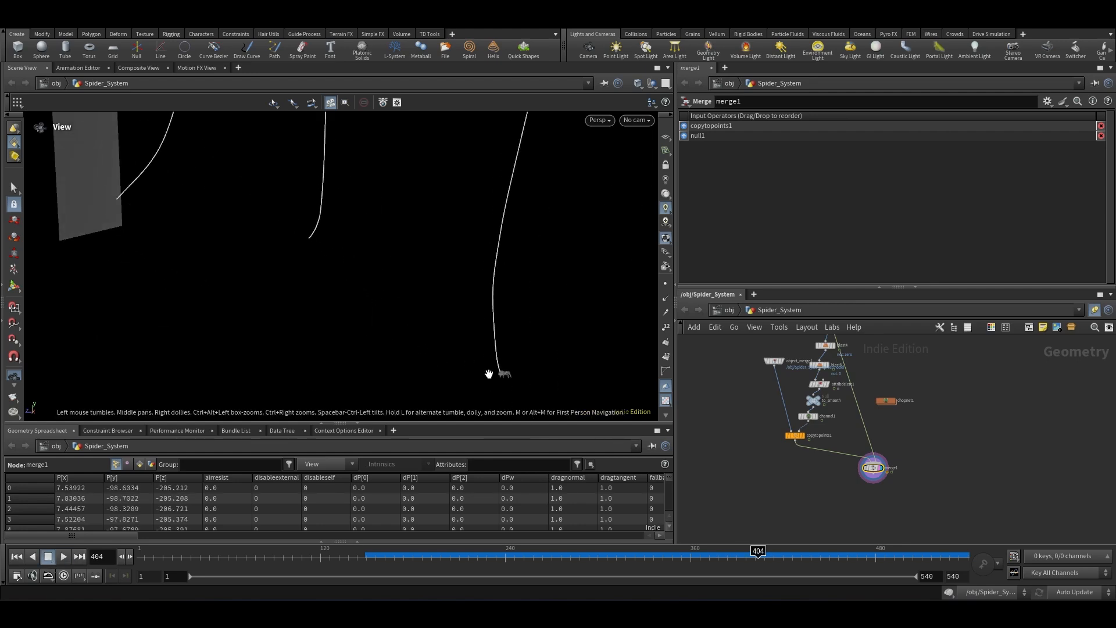
pyautogui.scroll(-2, 464, 342)
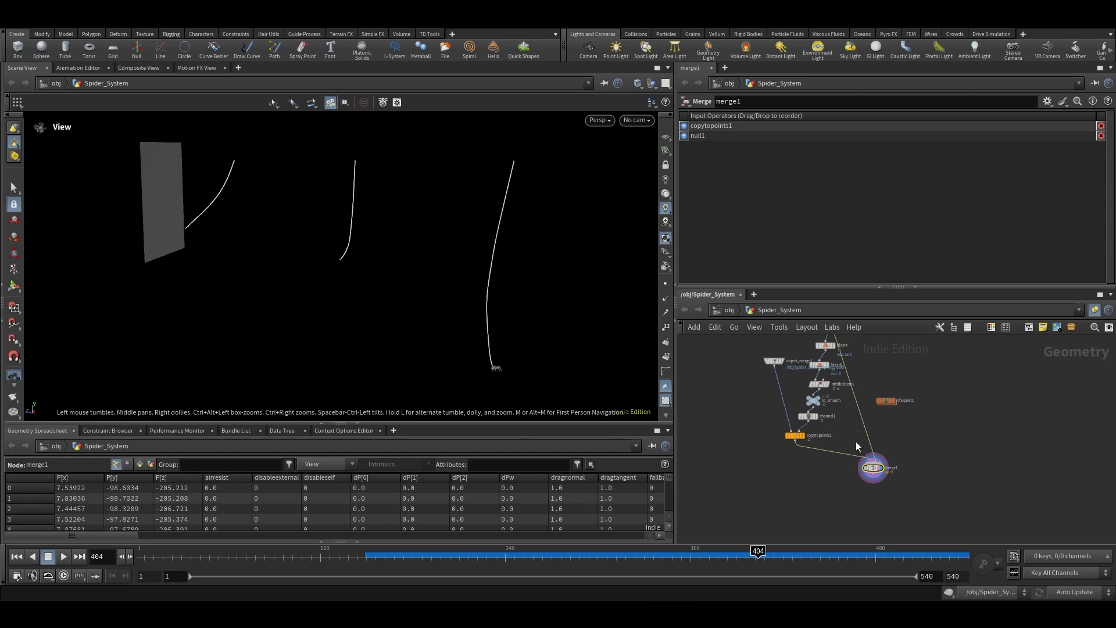
# Step: Switch the update mode to Manual and enter the web_system3 subnetwork
pyautogui.scroll(3, 844, 360)
pyautogui.moveTo(844, 360); pyautogui.dragTo(816, 435, button='middle')
pyautogui.scroll(-6, 848, 393)
pyautogui.scroll(4, 835, 423)
pyautogui.scroll(4, 844, 456)
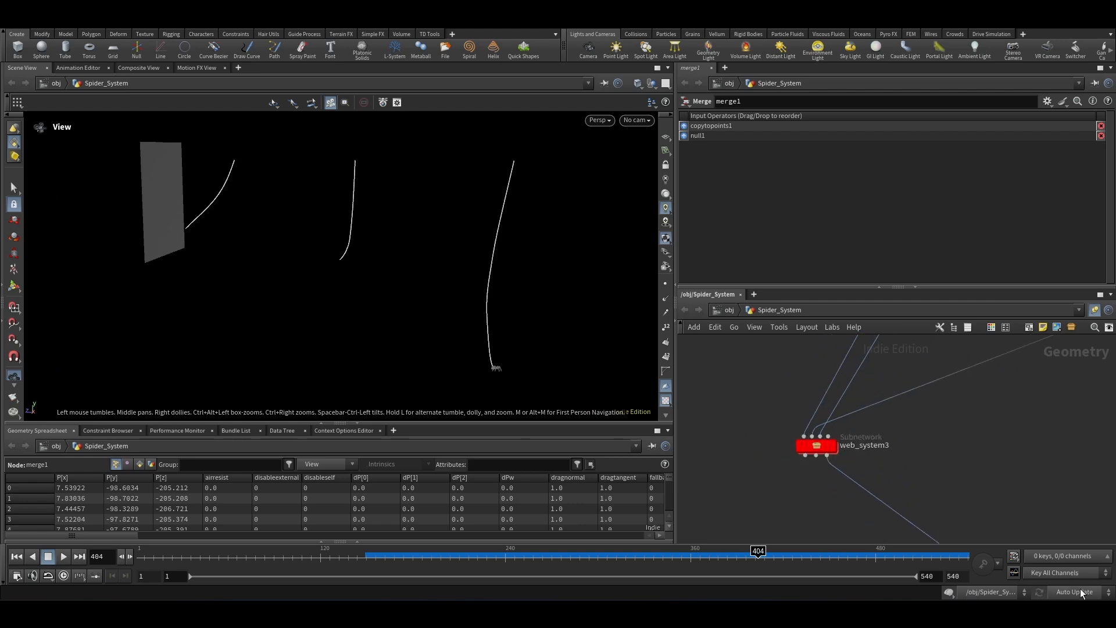
pyautogui.click(1080, 591)
pyautogui.click(1076, 559)
pyautogui.doubleClick(817, 445)
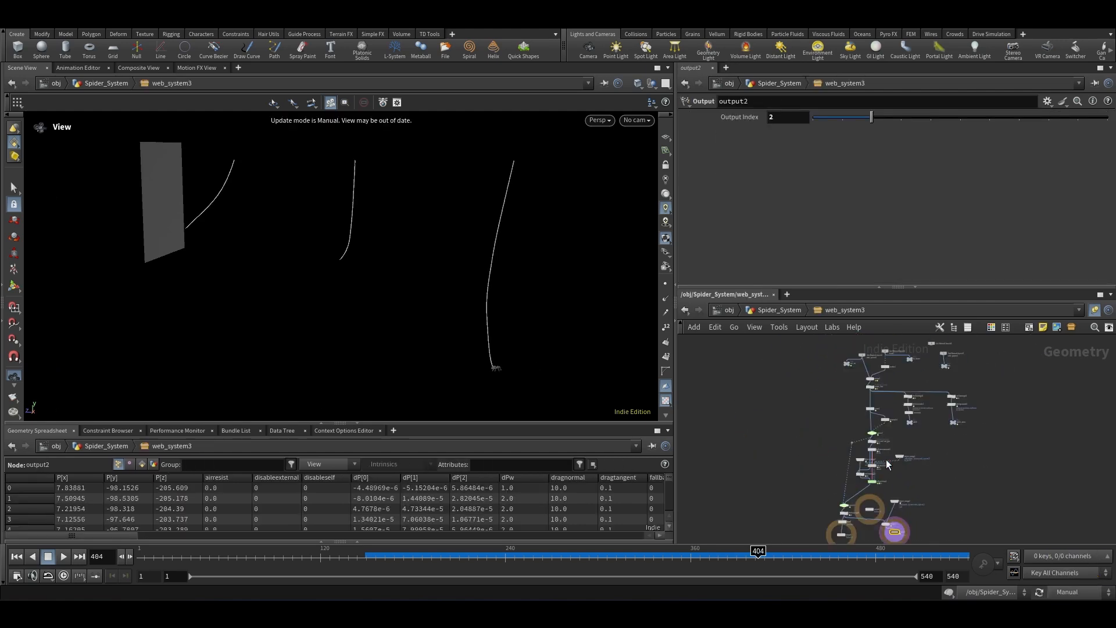
# Step: Dive into the Vellum solver's forces network and add a Vellum Constraint Properties node
pyautogui.scroll(6, 887, 464)
pyautogui.doubleClick(877, 450)
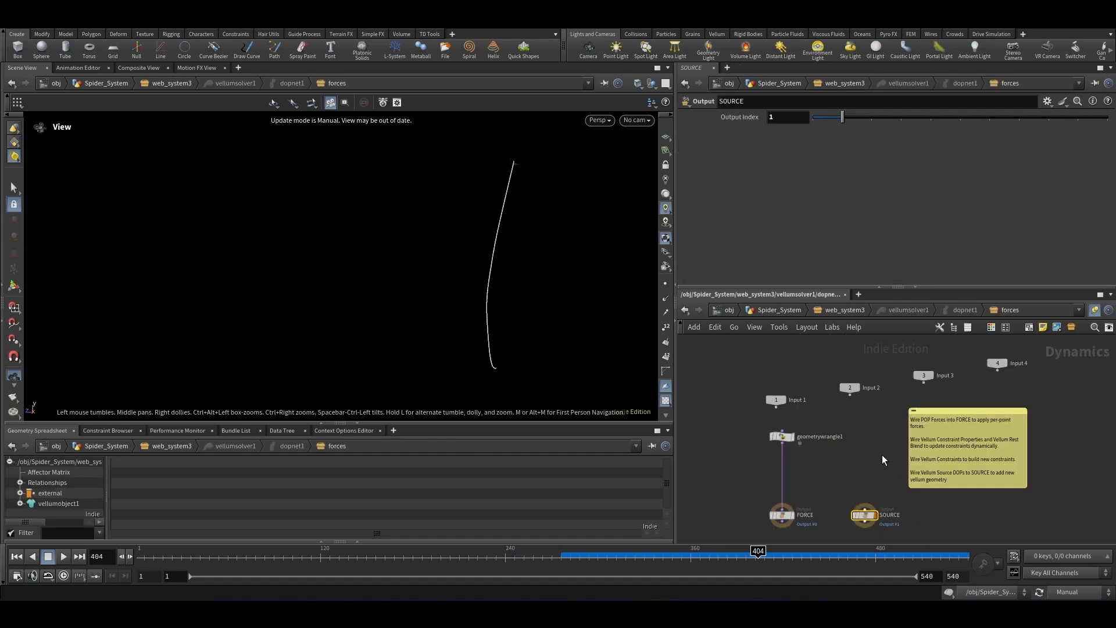
pyautogui.click(786, 436)
pyautogui.moveTo(786, 437); pyautogui.dragTo(786, 446)
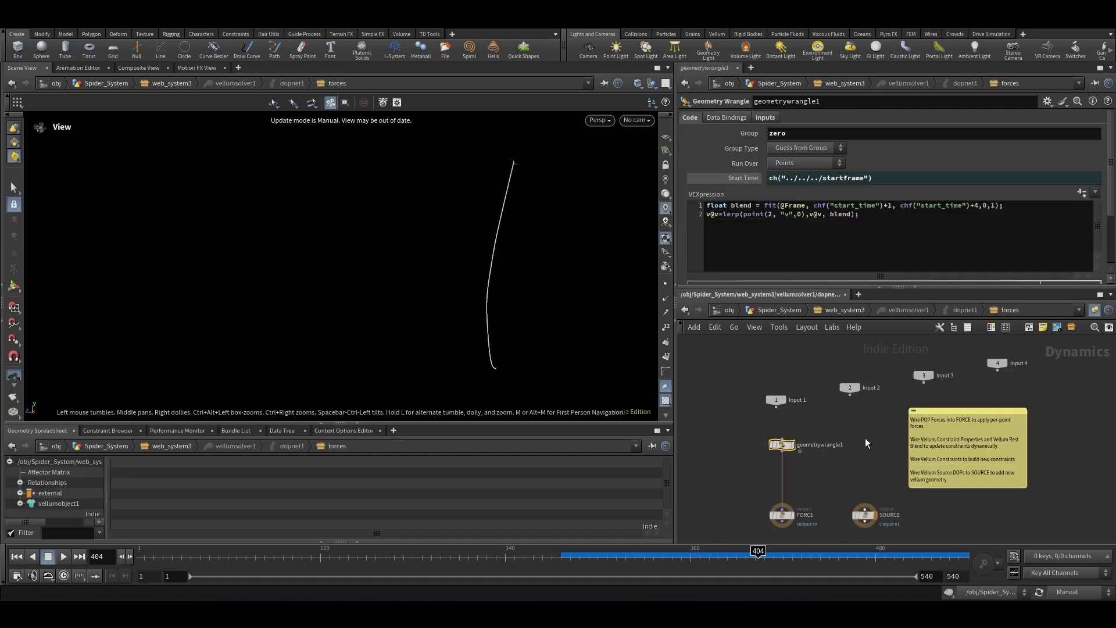
pyautogui.press('Tab')
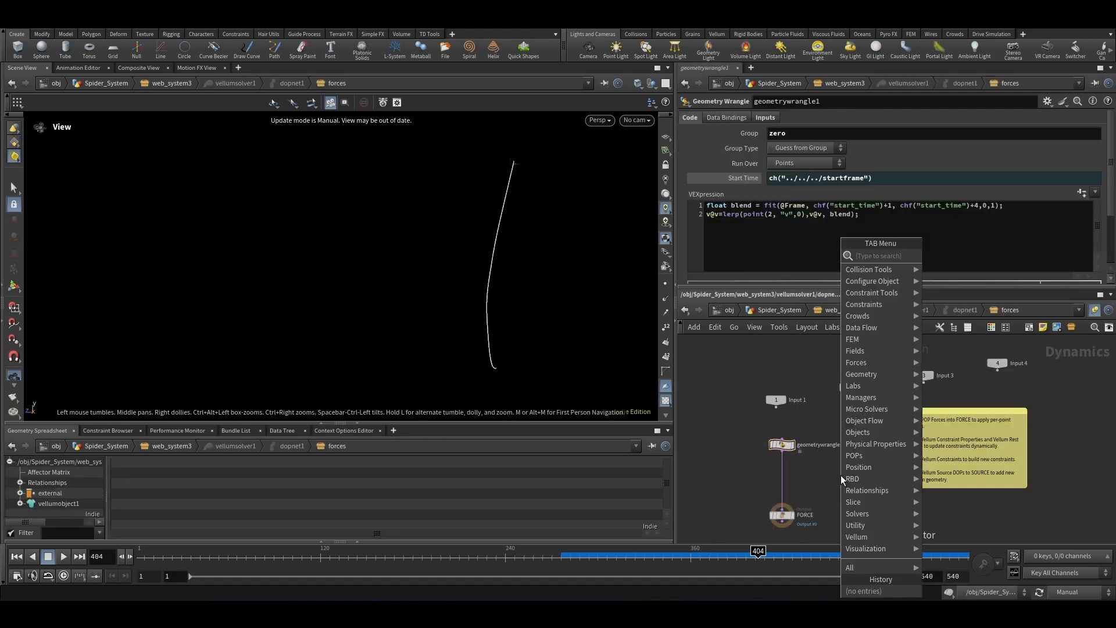
pyautogui.write('constra')
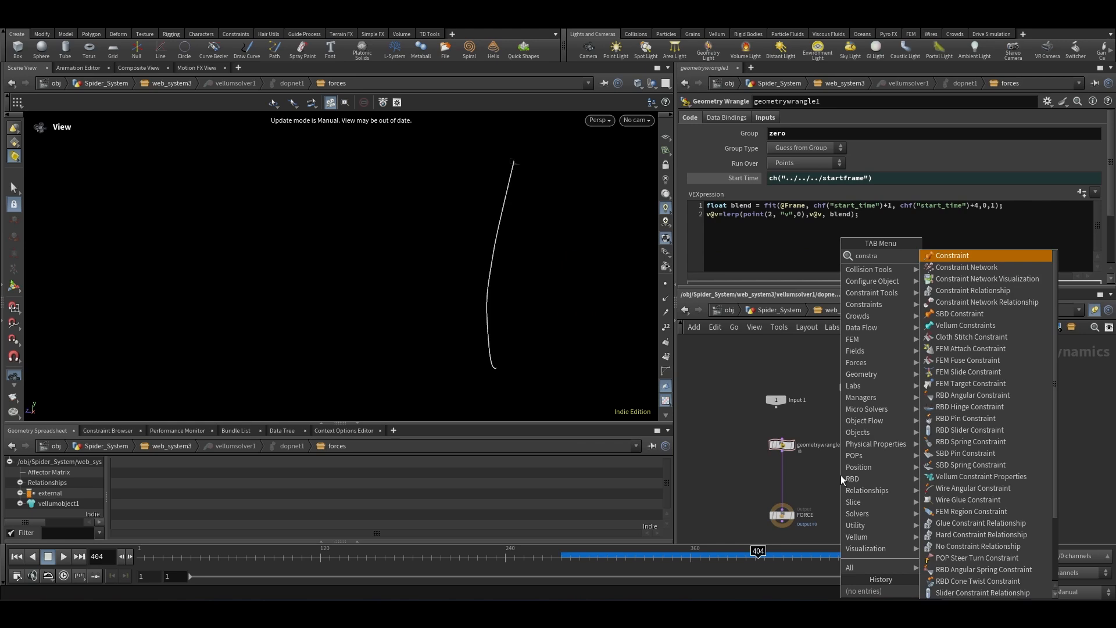
pyautogui.write('int pr')
pyautogui.press('Return')
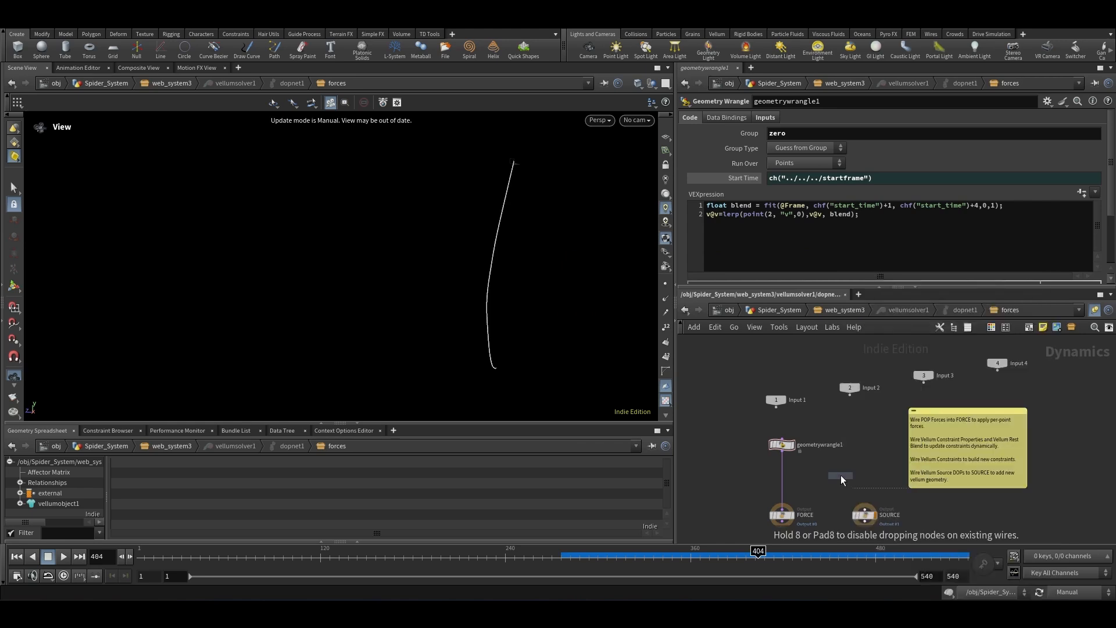
# Step: Place the Vellum Constraint Properties node above geometrywrangle1 and wire it into the force chain
pyautogui.scroll(3, 790, 425)
pyautogui.click(780, 416)
pyautogui.moveTo(781, 426); pyautogui.dragTo(800, 364)
pyautogui.click(775, 448)
pyautogui.scroll(-2, 843, 449)
pyautogui.moveTo(808, 436); pyautogui.dragTo(805, 414)
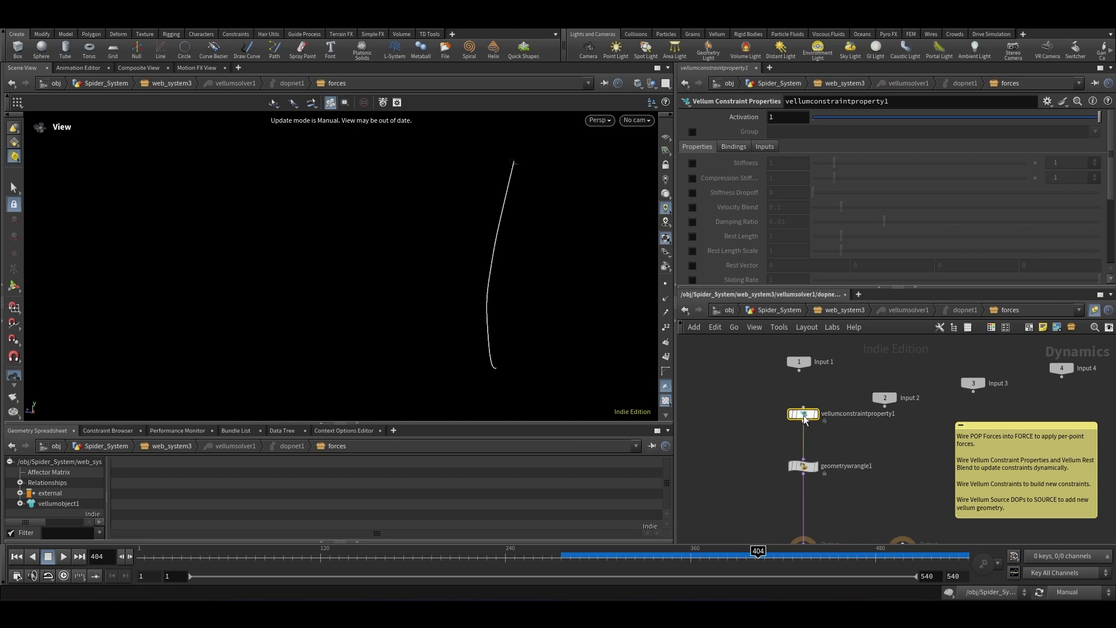
# Step: Inspect the stretch output group name in web_system3's Vellum Constraints node
pyautogui.scroll(-4, 814, 472)
pyautogui.scroll(2, 835, 348)
pyautogui.click(836, 309)
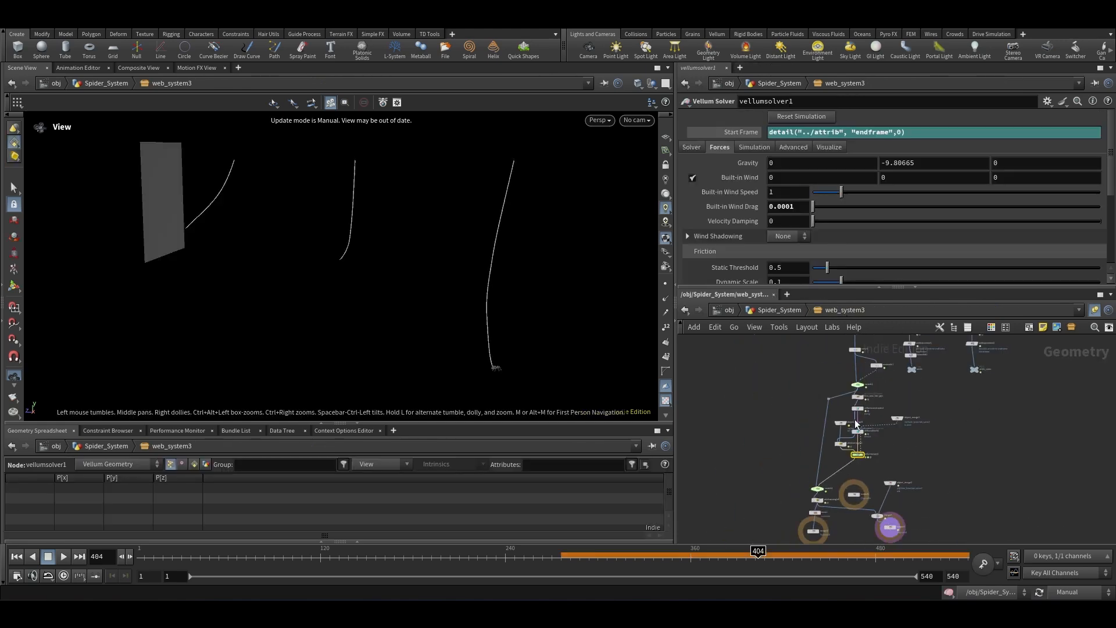
pyautogui.scroll(-7, 762, 206)
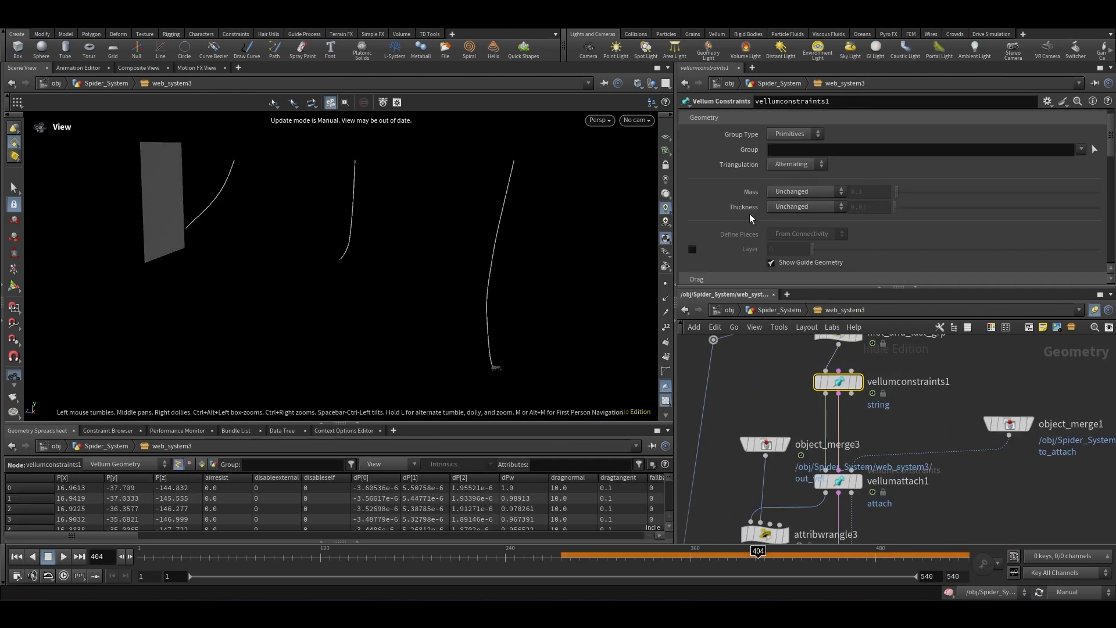
pyautogui.scroll(7, 736, 224)
pyautogui.scroll(-4, 748, 223)
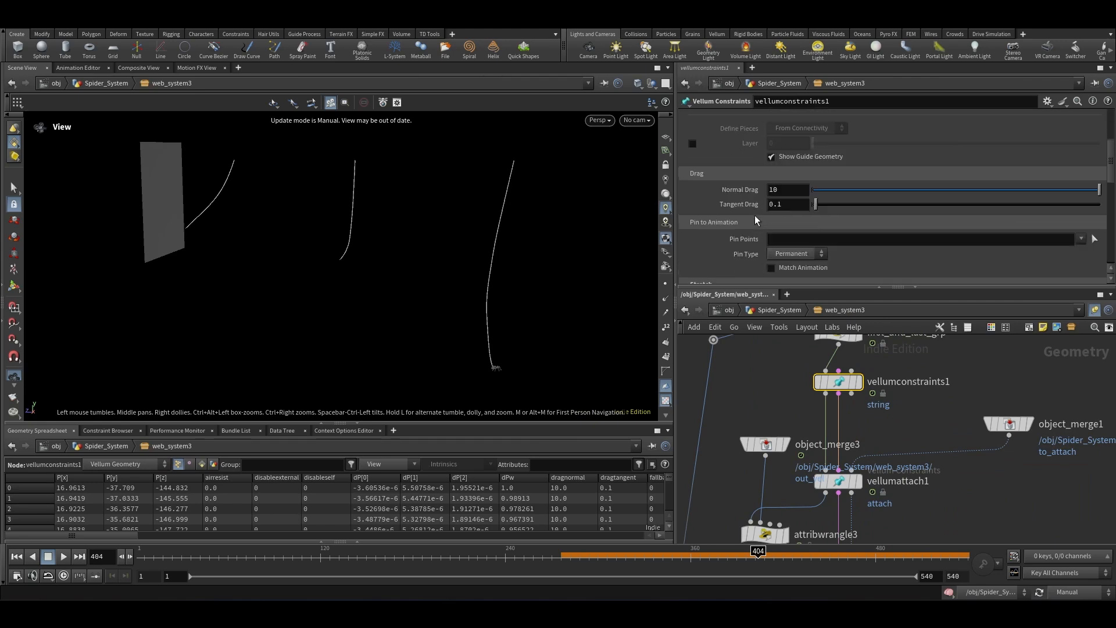
pyautogui.click(692, 237)
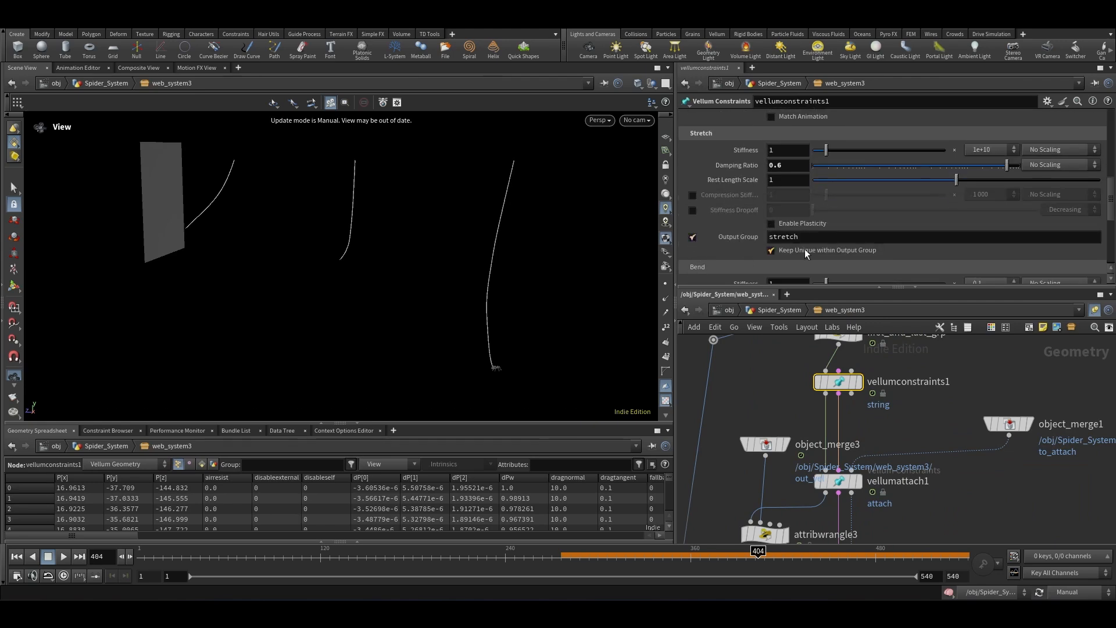
pyautogui.doubleClick(815, 237)
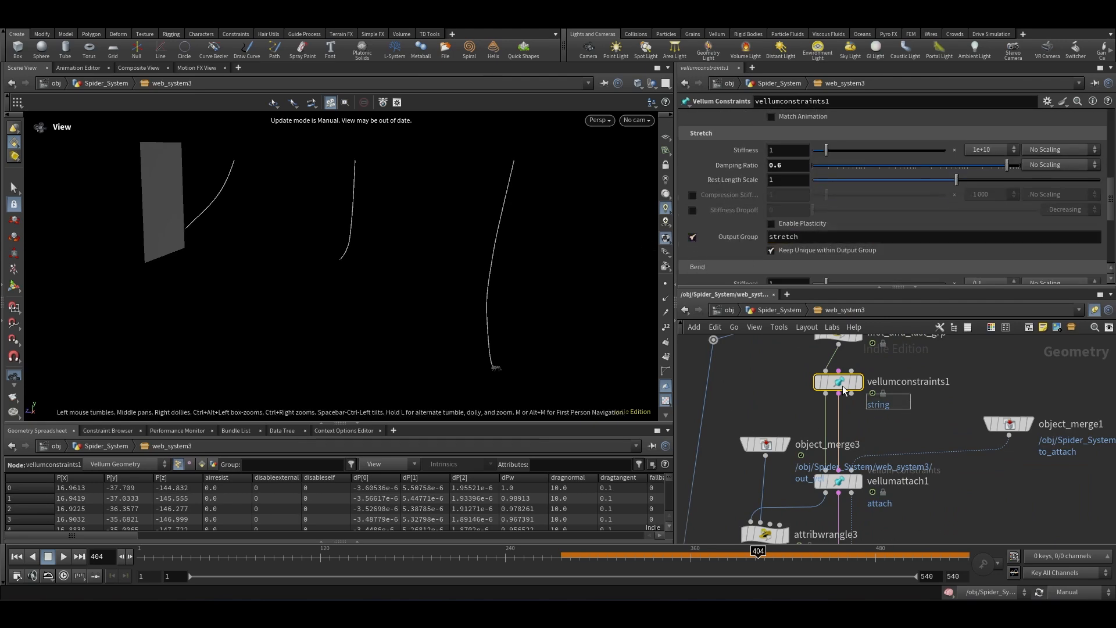
pyautogui.scroll(-5, 825, 370)
pyautogui.scroll(6, 824, 455)
# Step: Return to the forces network and restrict the Vellum Constraint Properties node to the stretch group
pyautogui.doubleClick(843, 455)
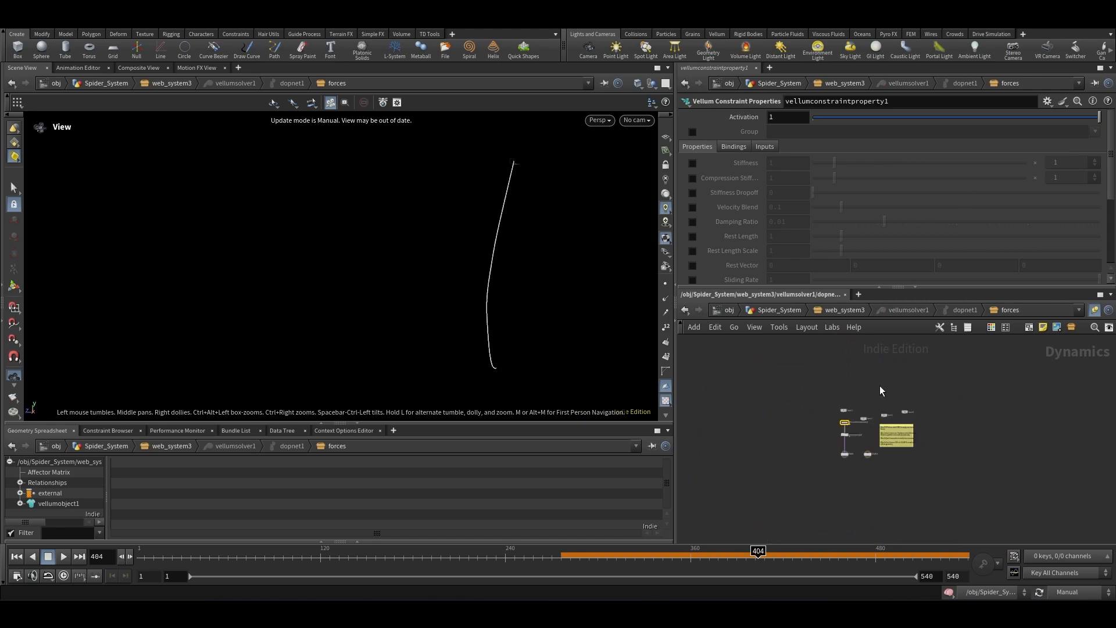
pyautogui.click(705, 132)
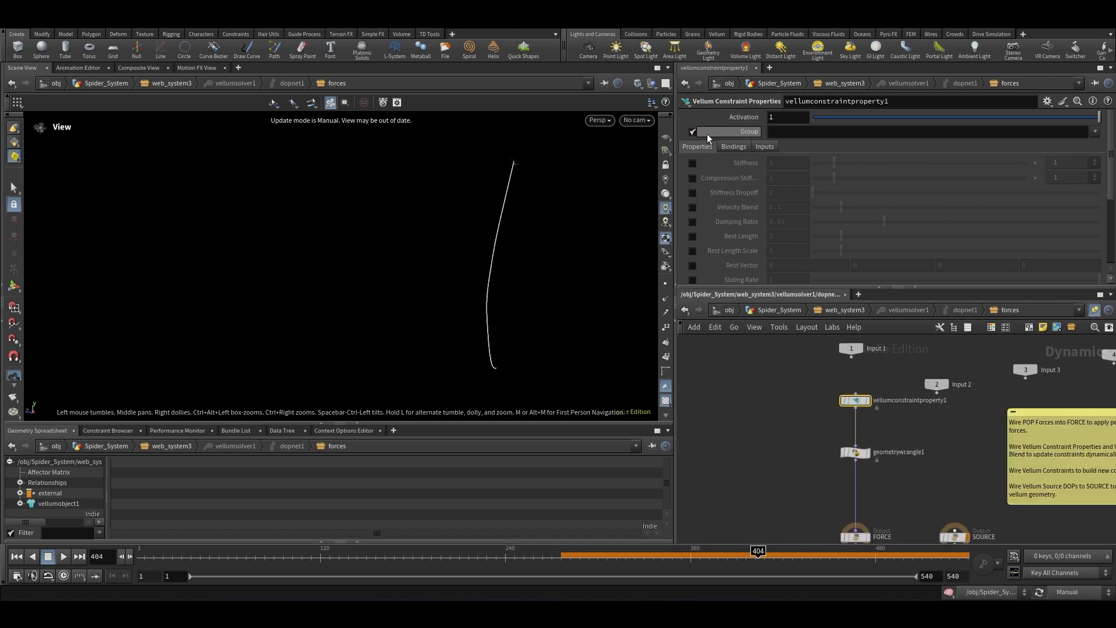
pyautogui.click(791, 133)
pyautogui.write('stretch')
pyautogui.press('Return')
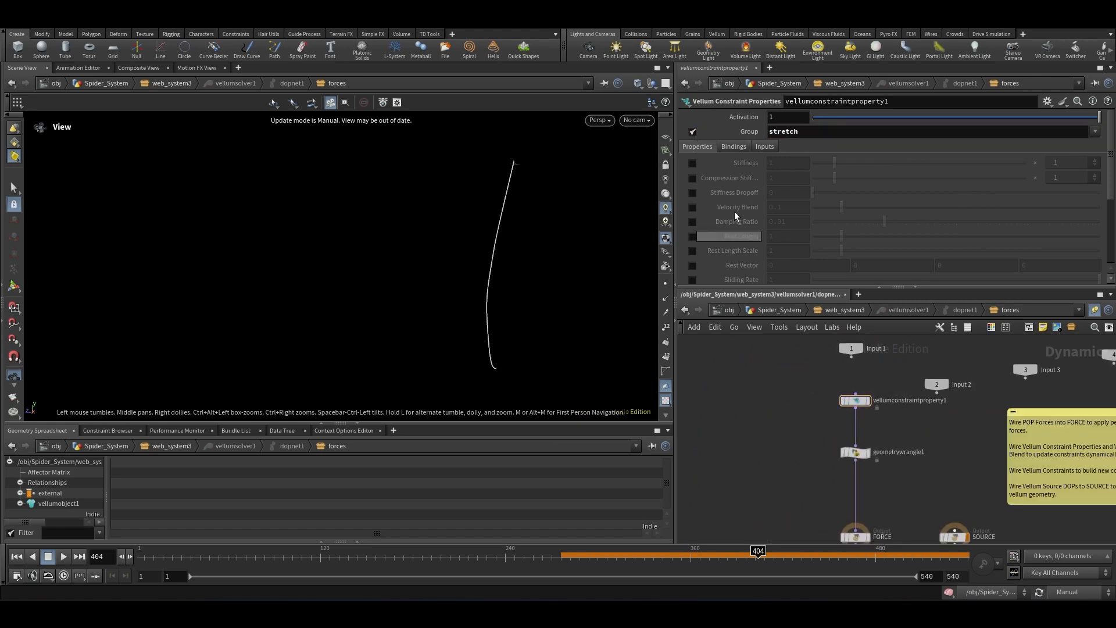
pyautogui.scroll(-2, 727, 233)
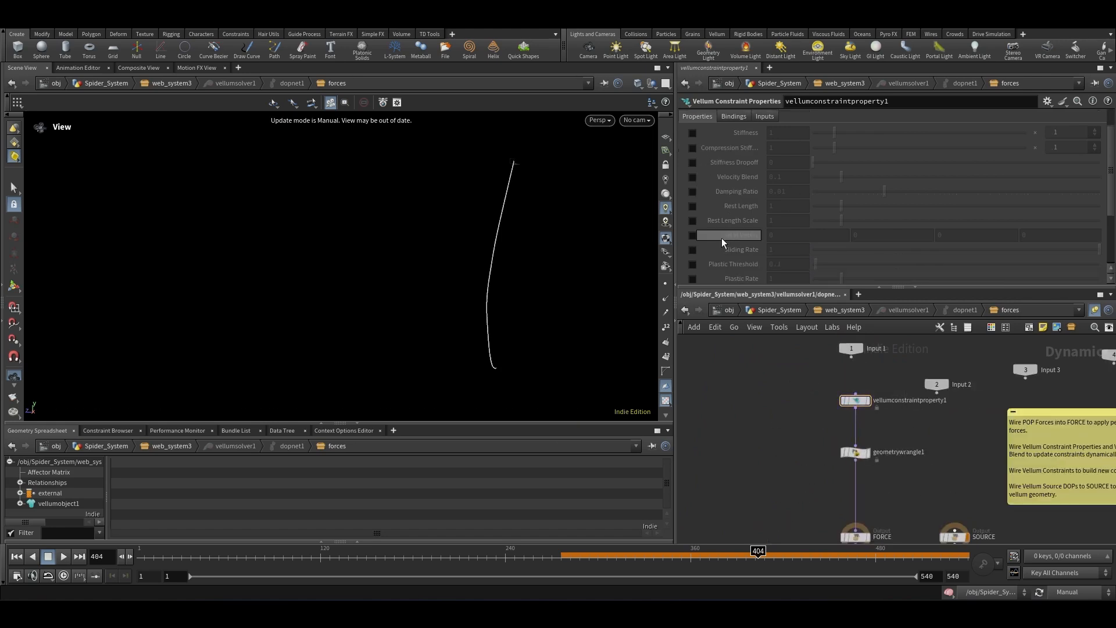
pyautogui.click(692, 222)
pyautogui.click(772, 220)
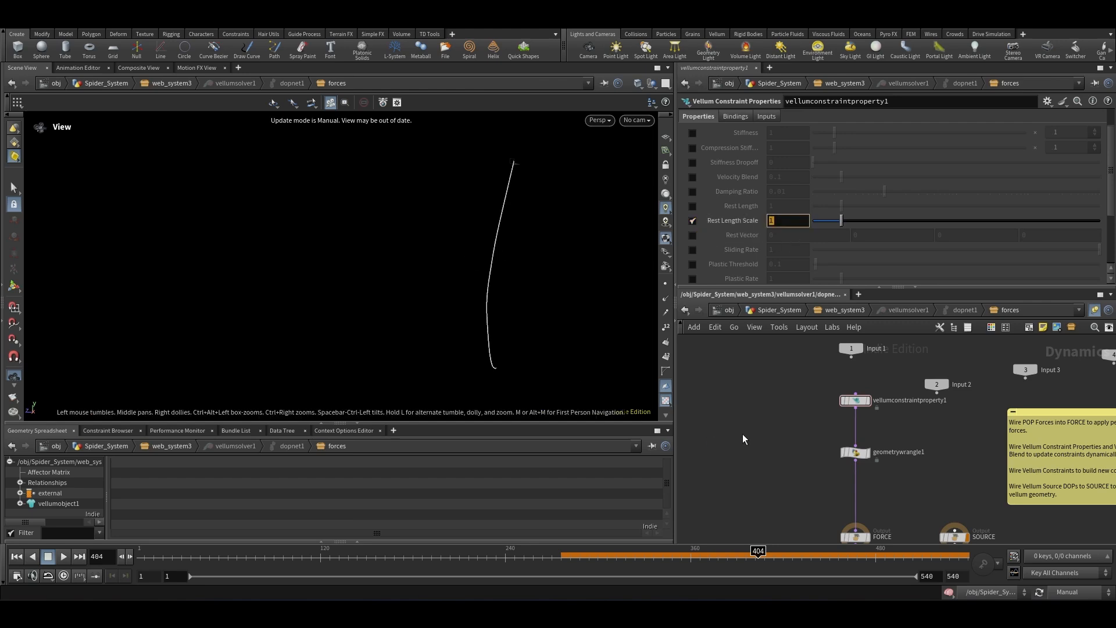
pyautogui.write('fit(@Frame,')
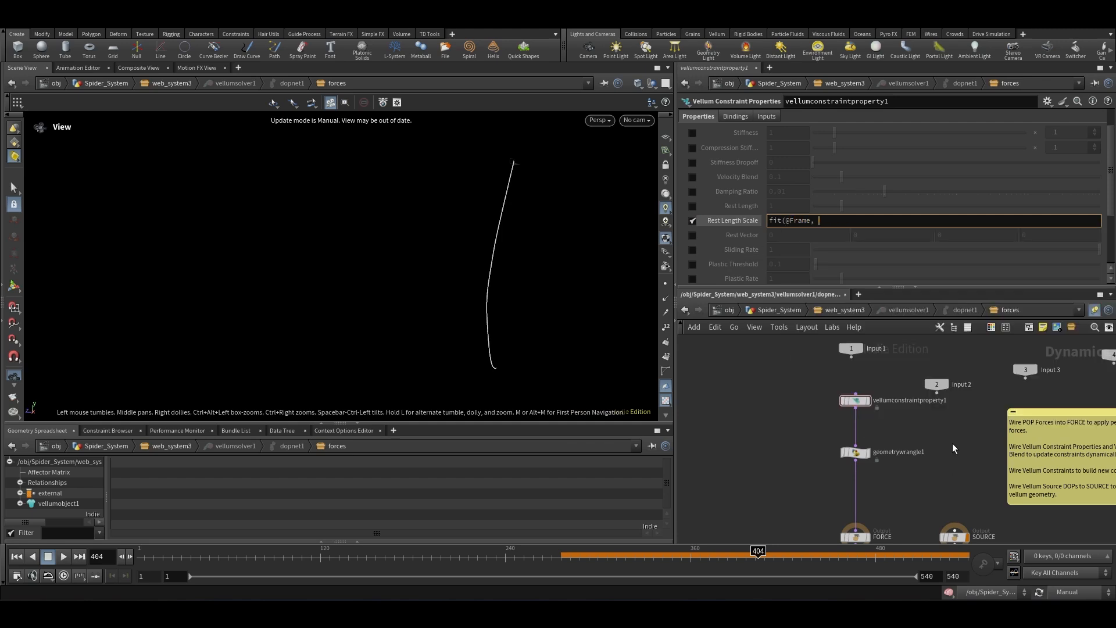
pyautogui.click(855, 453)
pyautogui.press('Return')
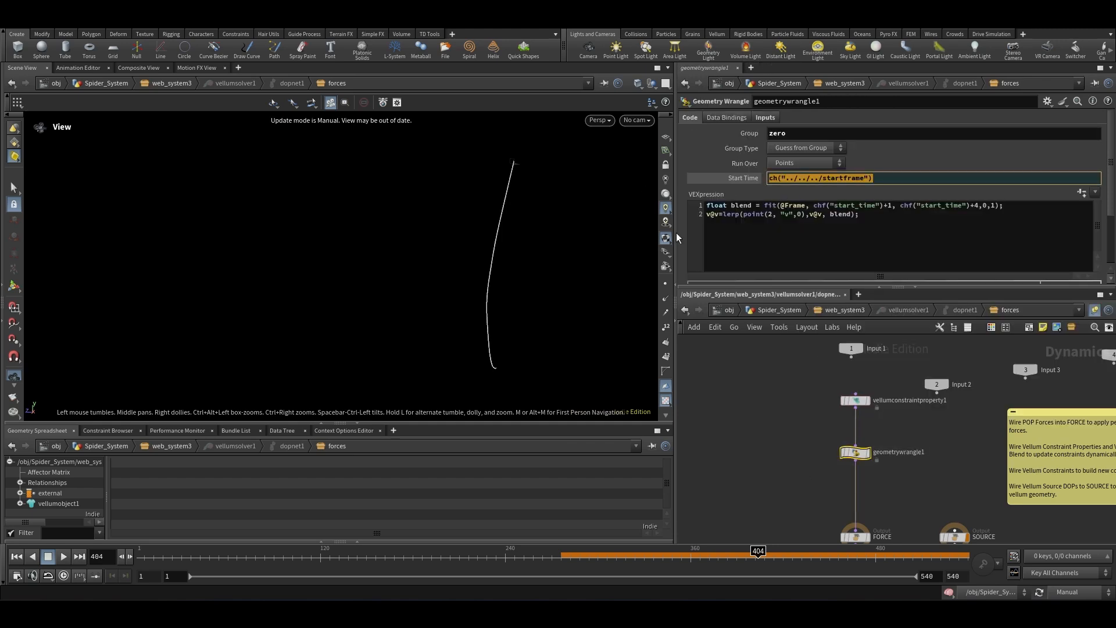
pyautogui.moveTo(900, 420); pyautogui.dragTo(872, 432)
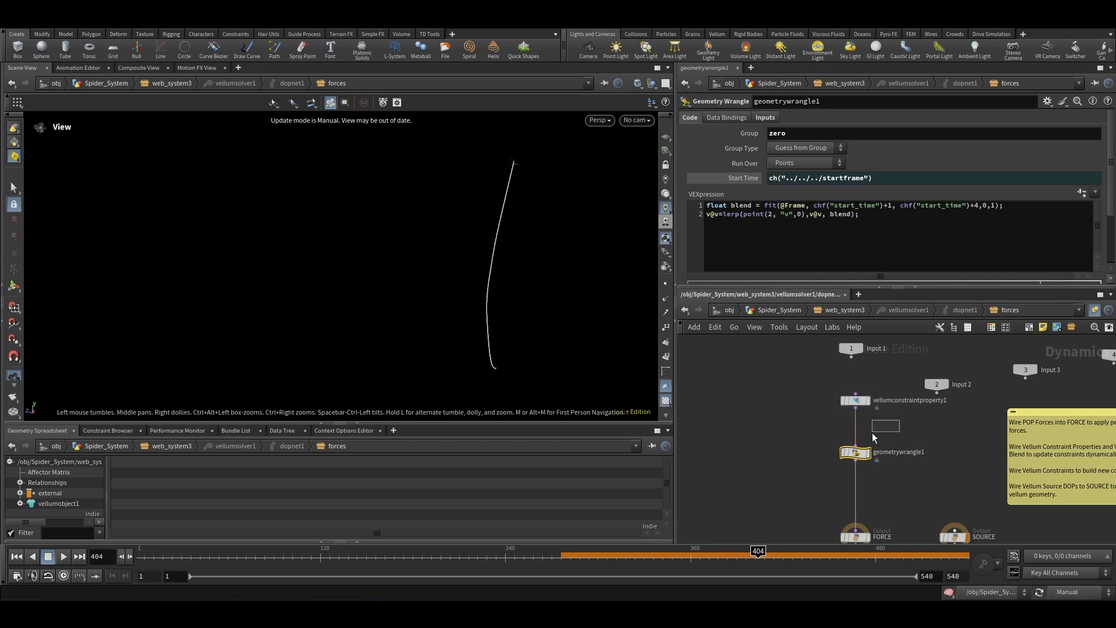
pyautogui.moveTo(804, 482); pyautogui.dragTo(804, 481)
pyautogui.click(855, 400)
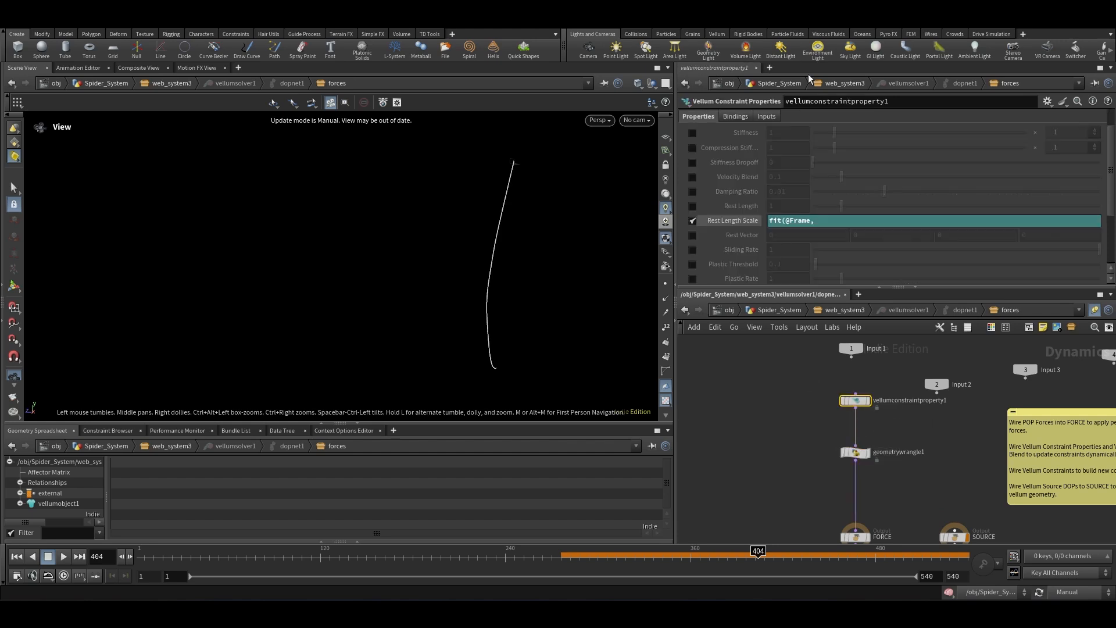
pyautogui.click(827, 219)
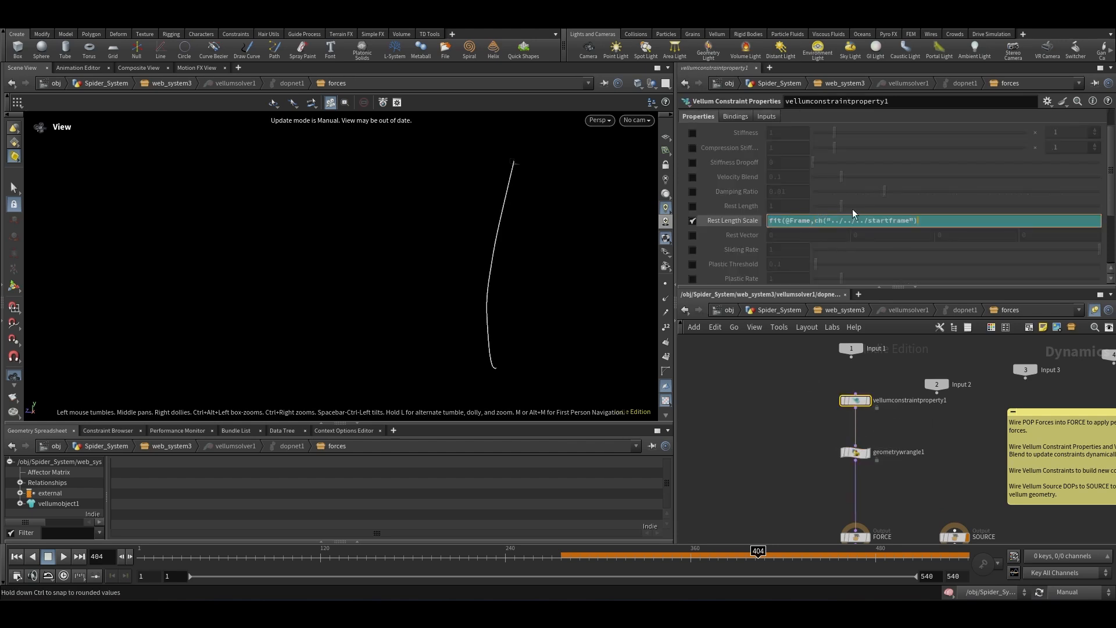
pyautogui.write('+1')
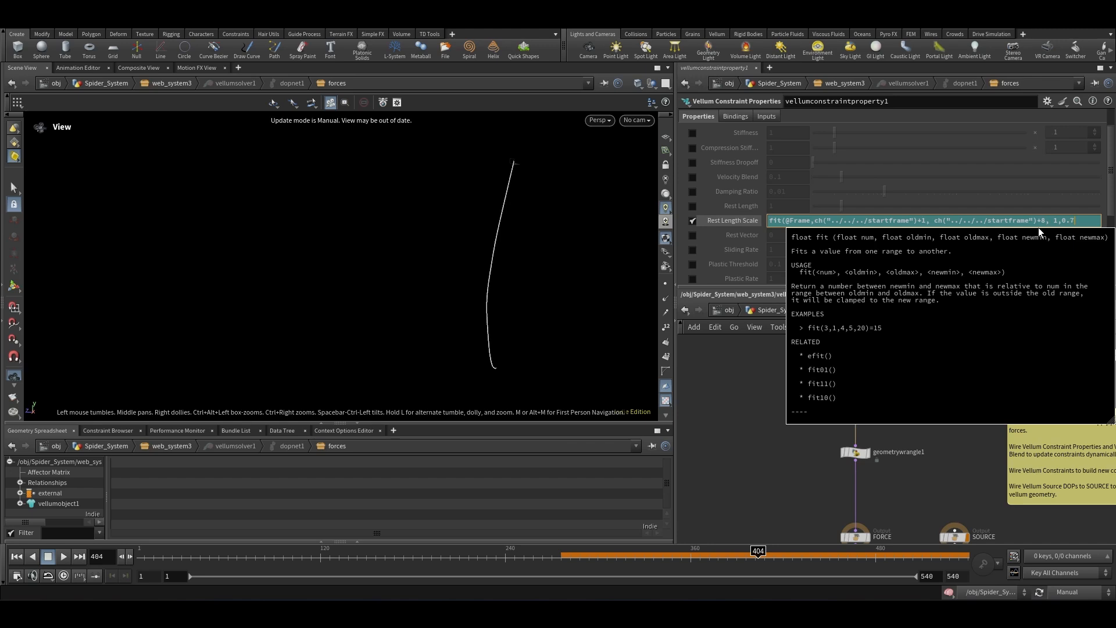
pyautogui.write('7)')
pyautogui.press('Return')
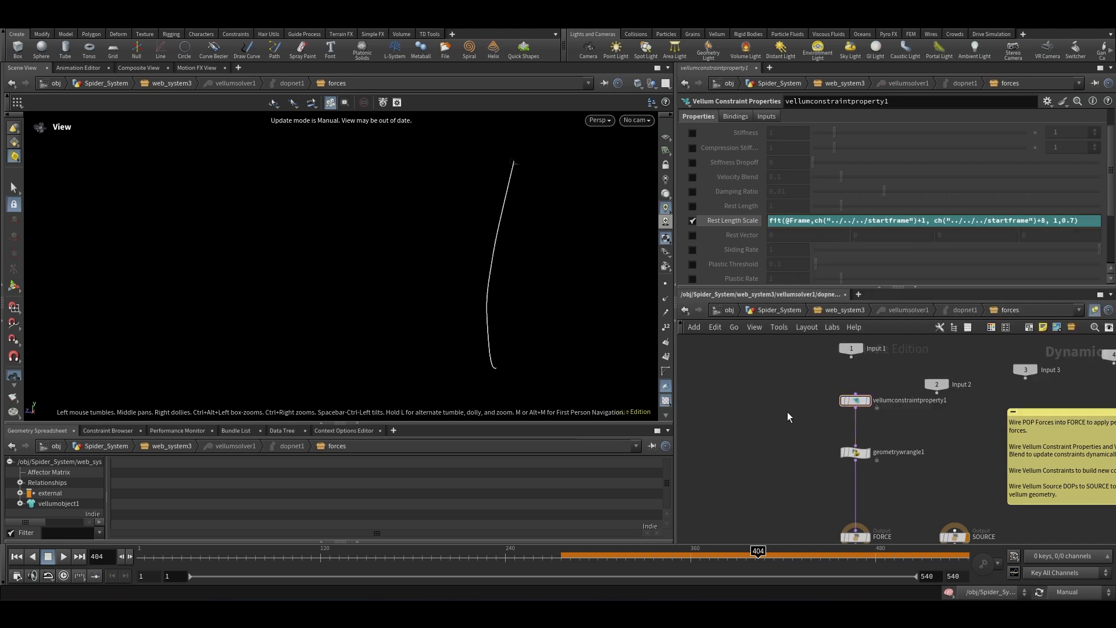
# Step: Return to the Spider_System network and save the scene file
pyautogui.click(775, 309)
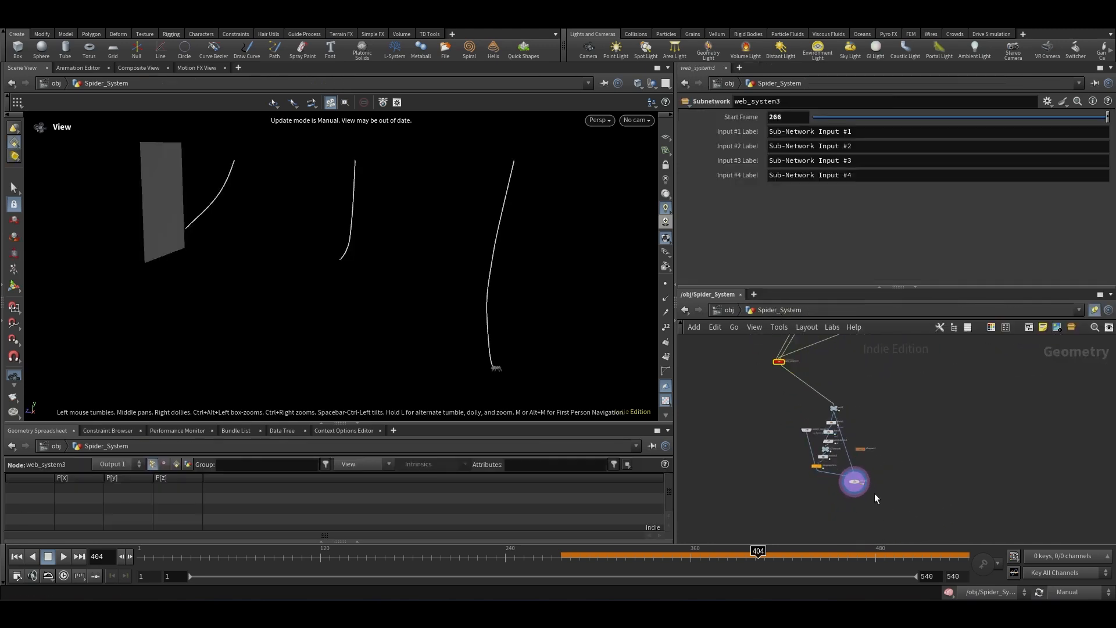
pyautogui.scroll(3, 874, 493)
pyautogui.moveTo(892, 448); pyautogui.dragTo(806, 500)
pyautogui.hotkey('ctrl', 's')
# Step: Go back into web_system3's forces network and copy the Vellum Constraint Properties node
pyautogui.scroll(-4, 899, 489)
pyautogui.scroll(6, 820, 375)
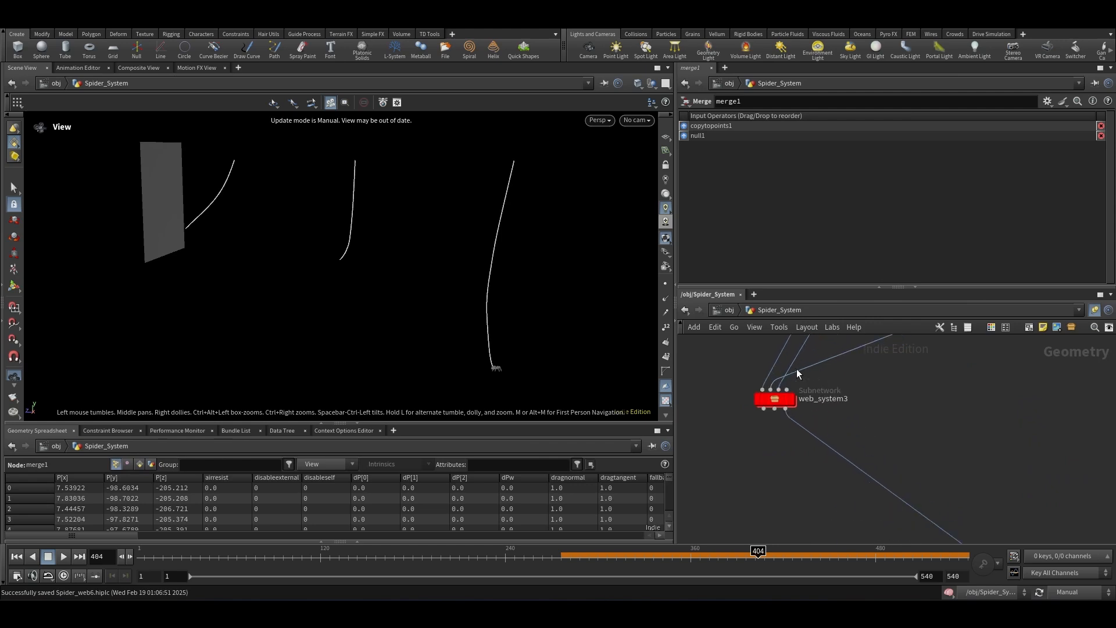
pyautogui.scroll(-4, 855, 483)
pyautogui.click(1057, 591)
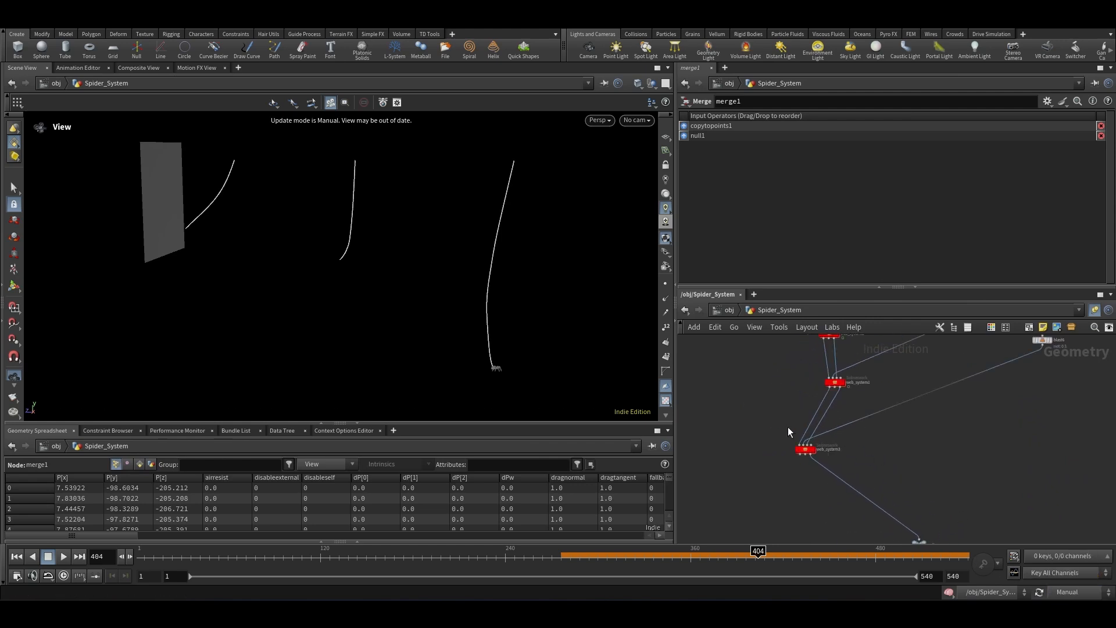
pyautogui.scroll(3, 788, 432)
pyautogui.doubleClick(822, 468)
pyautogui.doubleClick(831, 445)
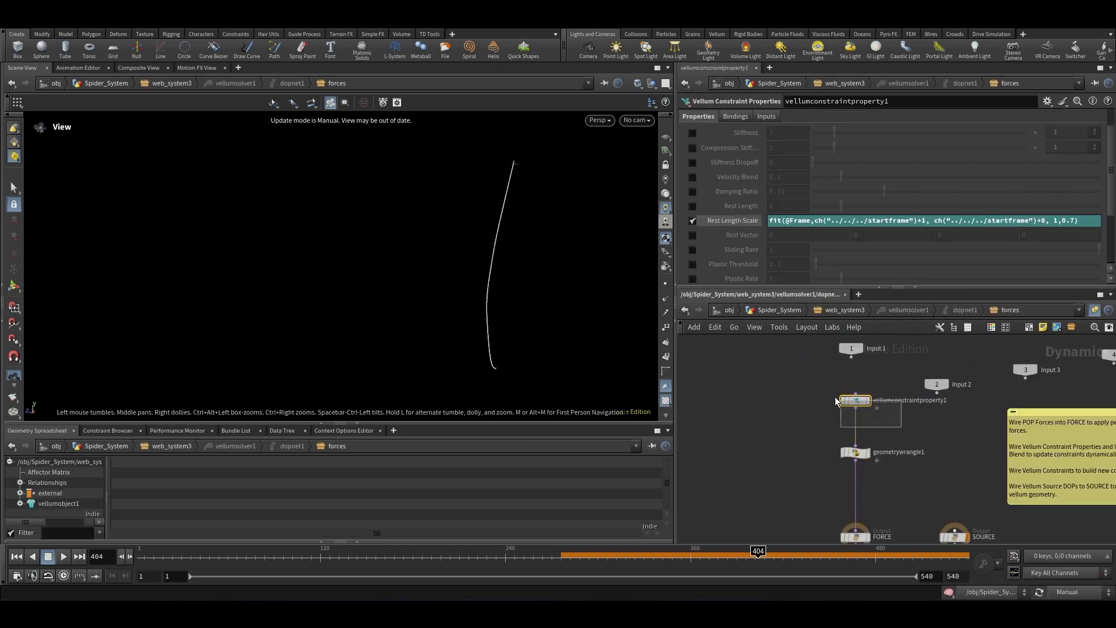
# Step: Paste the Vellum Constraint Properties node into web_system1's forces network above geometrywrangle1
pyautogui.click(783, 312)
pyautogui.scroll(-4, 843, 416)
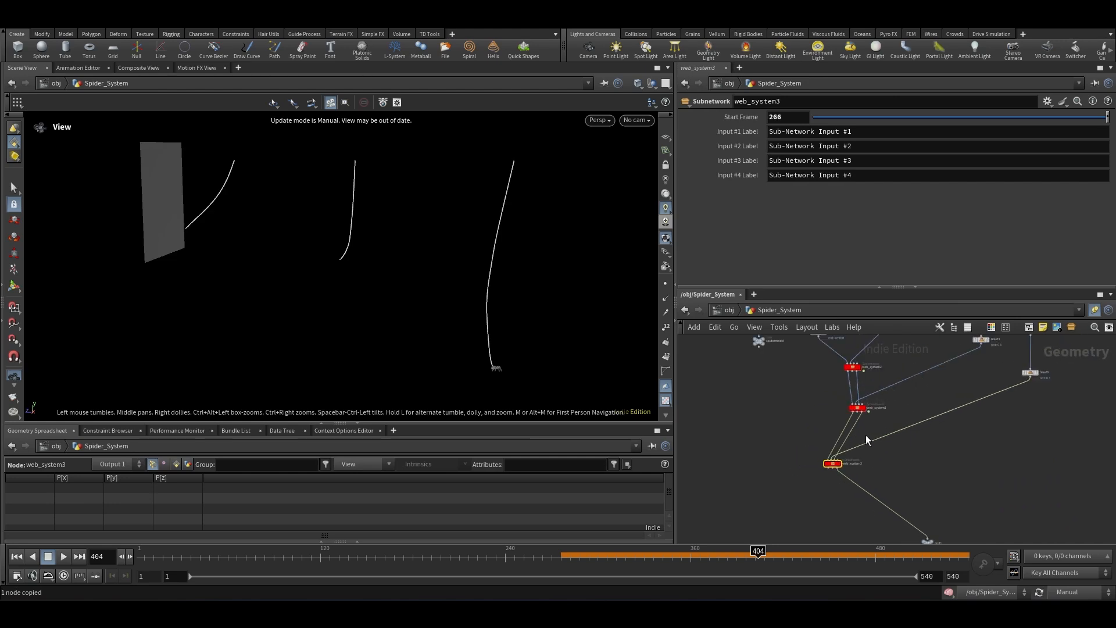
pyautogui.scroll(3, 857, 401)
pyautogui.doubleClick(856, 411)
pyautogui.scroll(4, 906, 444)
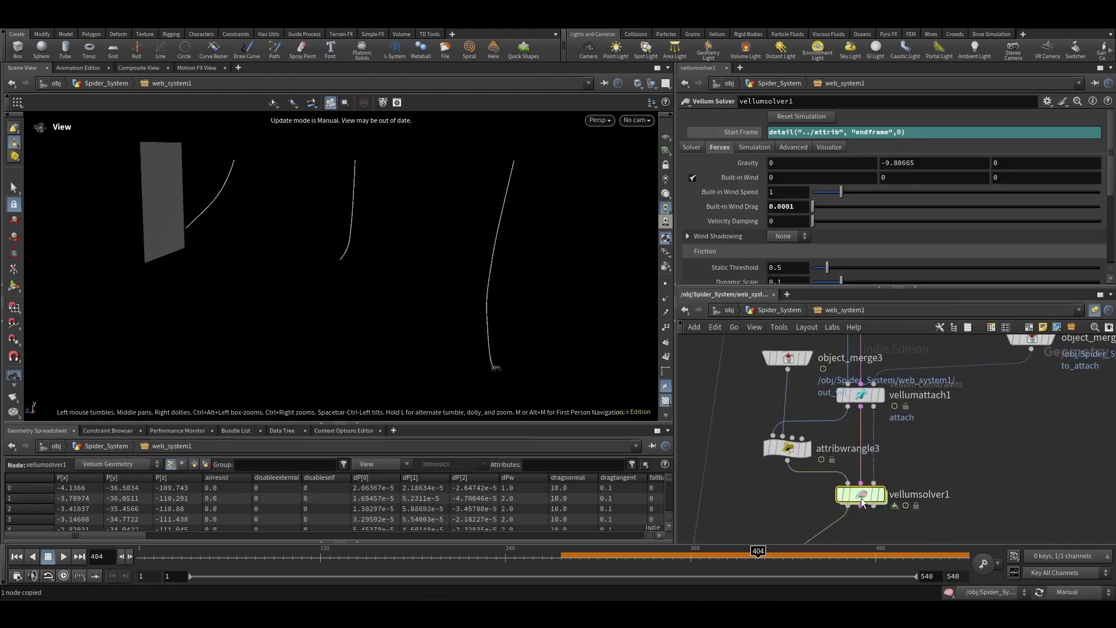
pyautogui.doubleClick(841, 456)
pyautogui.hotkey('ctrl', 'v')
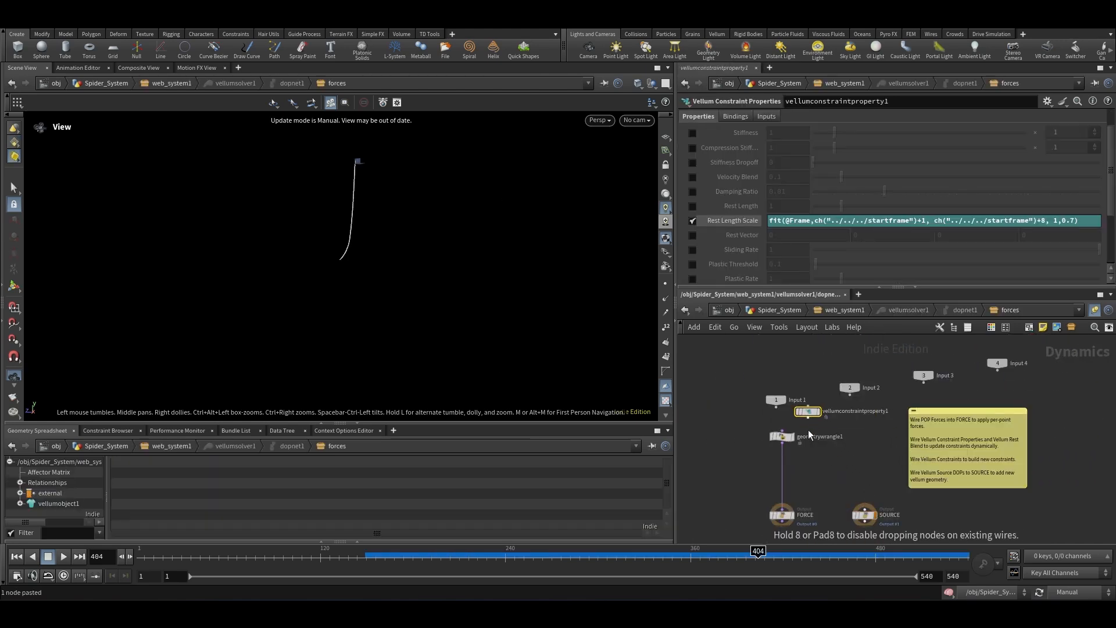
pyautogui.scroll(3, 811, 428)
pyautogui.click(814, 423)
# Step: Paste the Vellum Constraint Properties node into web_system2's forces network above geometrywrangle1
pyautogui.click(779, 309)
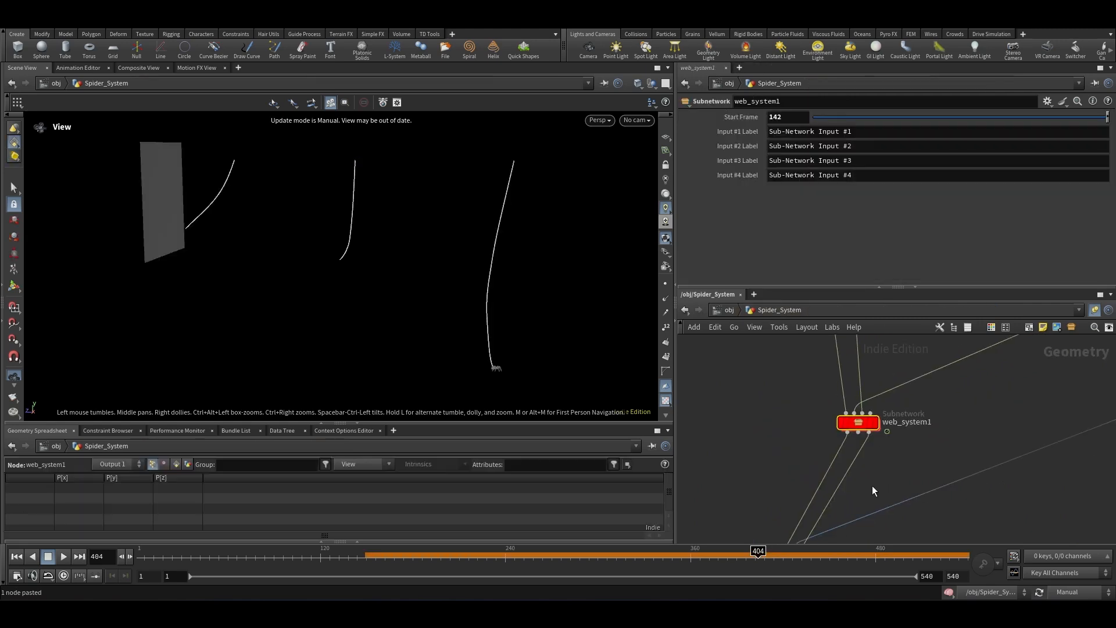
pyautogui.scroll(3, 865, 436)
pyautogui.doubleClick(881, 450)
pyautogui.scroll(4, 877, 476)
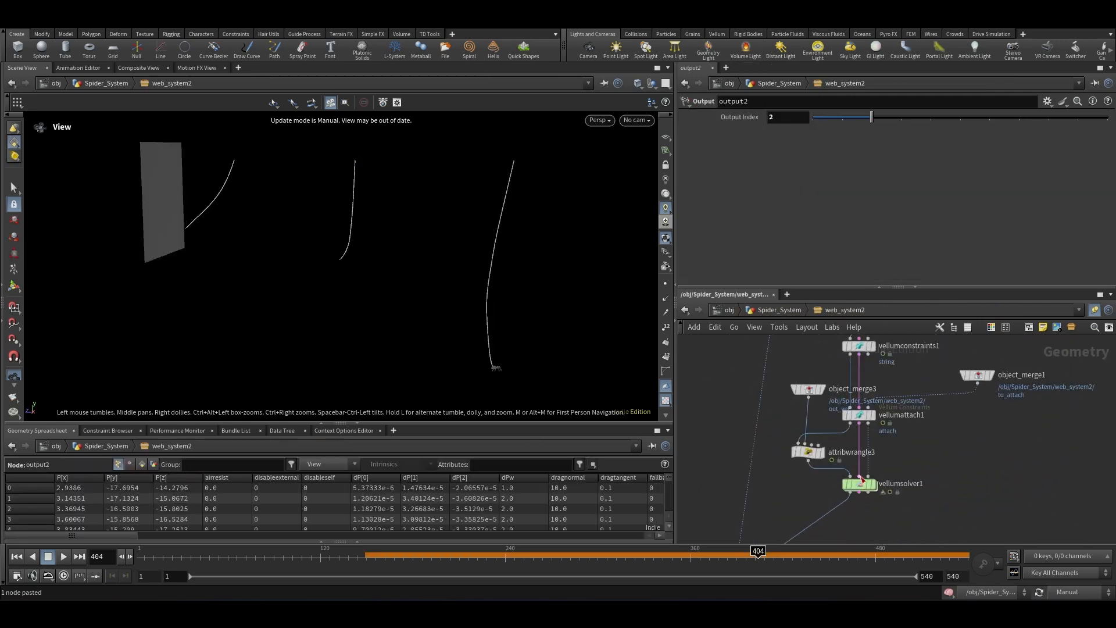
pyautogui.doubleClick(859, 485)
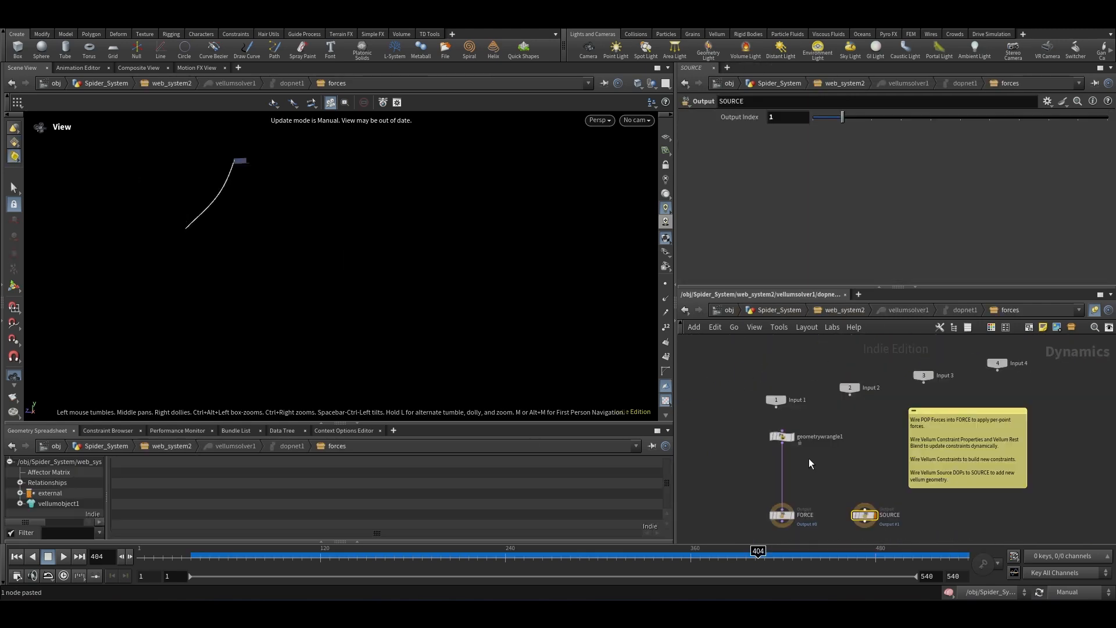
pyautogui.click(849, 414)
pyautogui.click(849, 420)
pyautogui.click(781, 431)
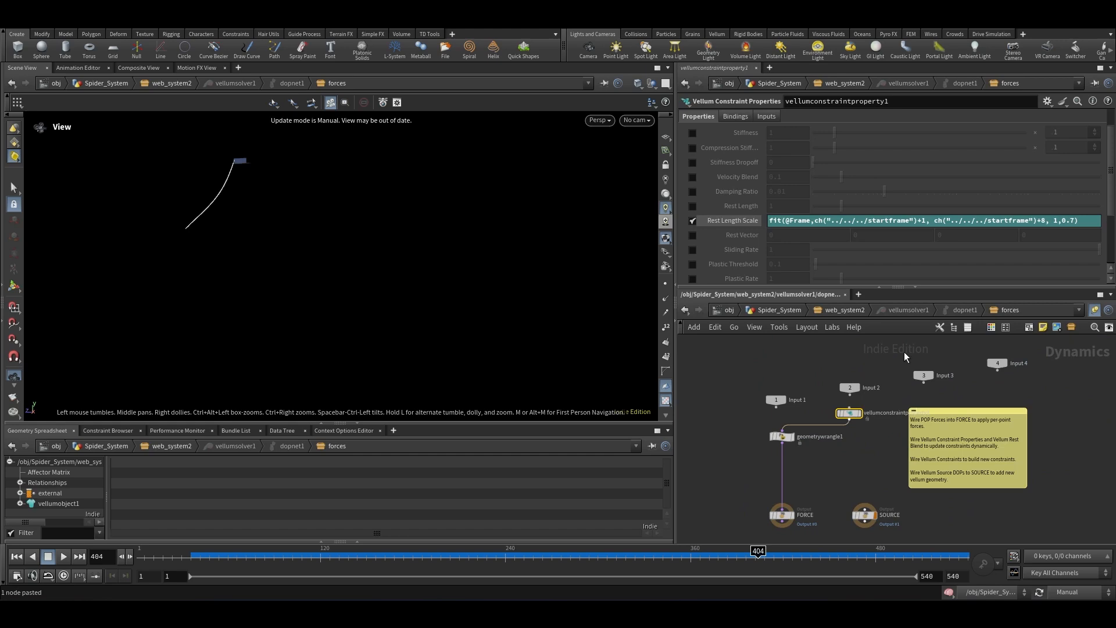
# Step: Return to Spider_System, rewind to the first frame and switch the update mode to Auto Update
pyautogui.click(773, 311)
pyautogui.click(842, 489)
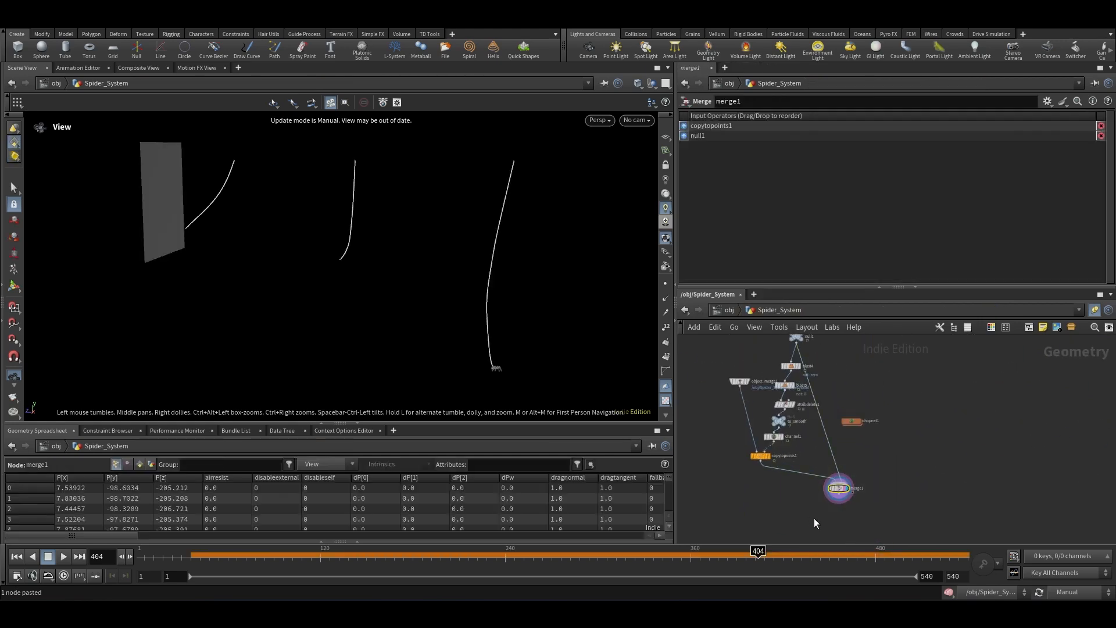
pyautogui.click(16, 561)
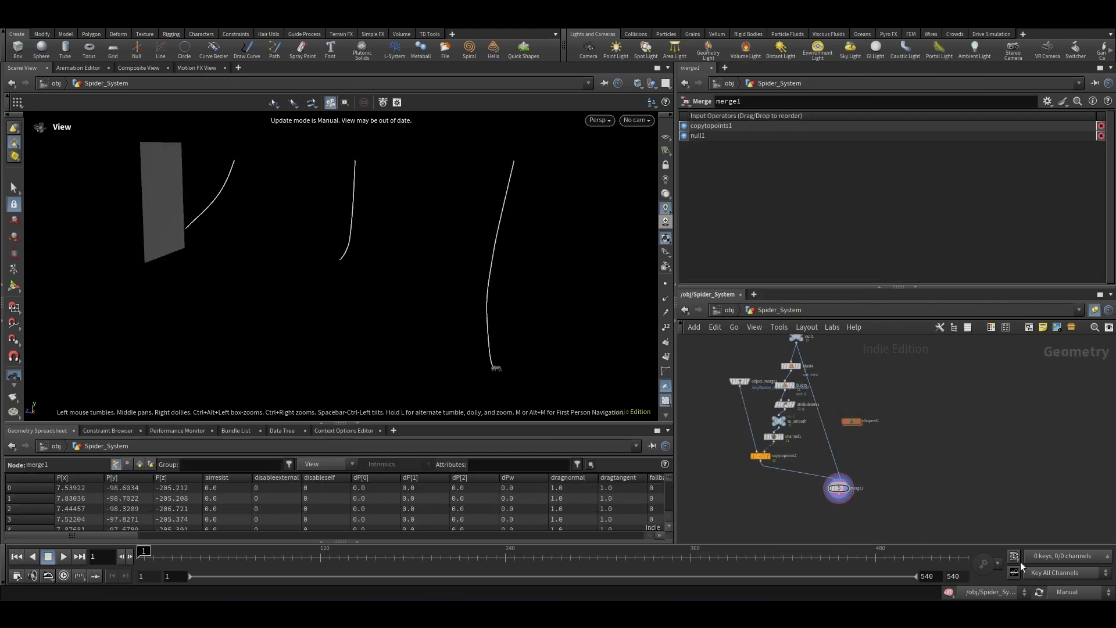
pyautogui.click(1088, 589)
pyautogui.click(1073, 561)
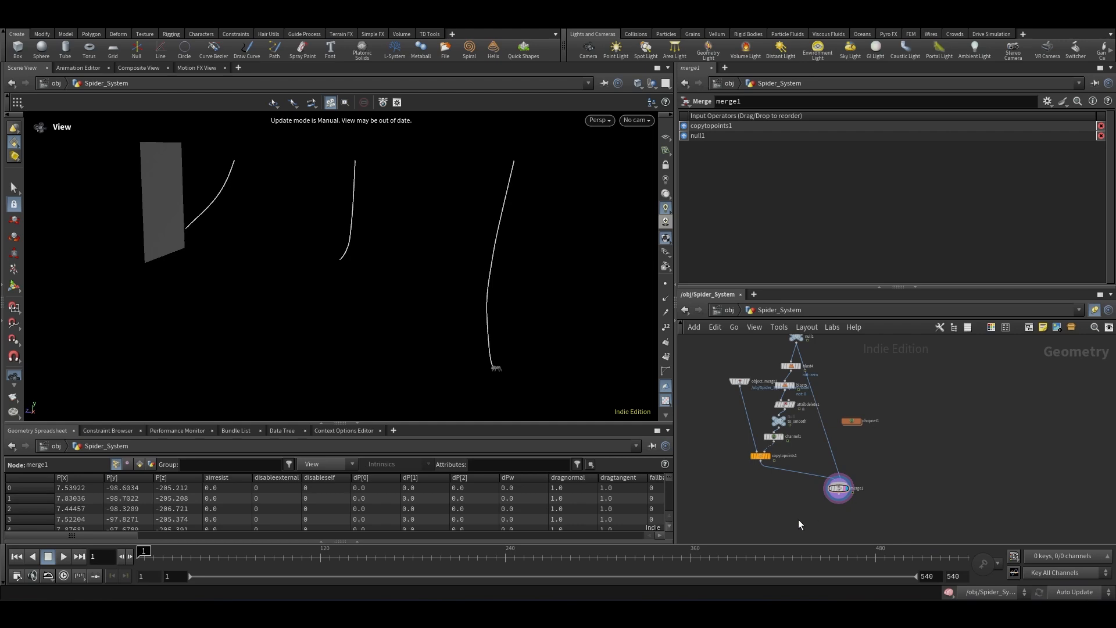
# Step: Play and scrub through the timeline to review the webs' simulation
pyautogui.click(63, 557)
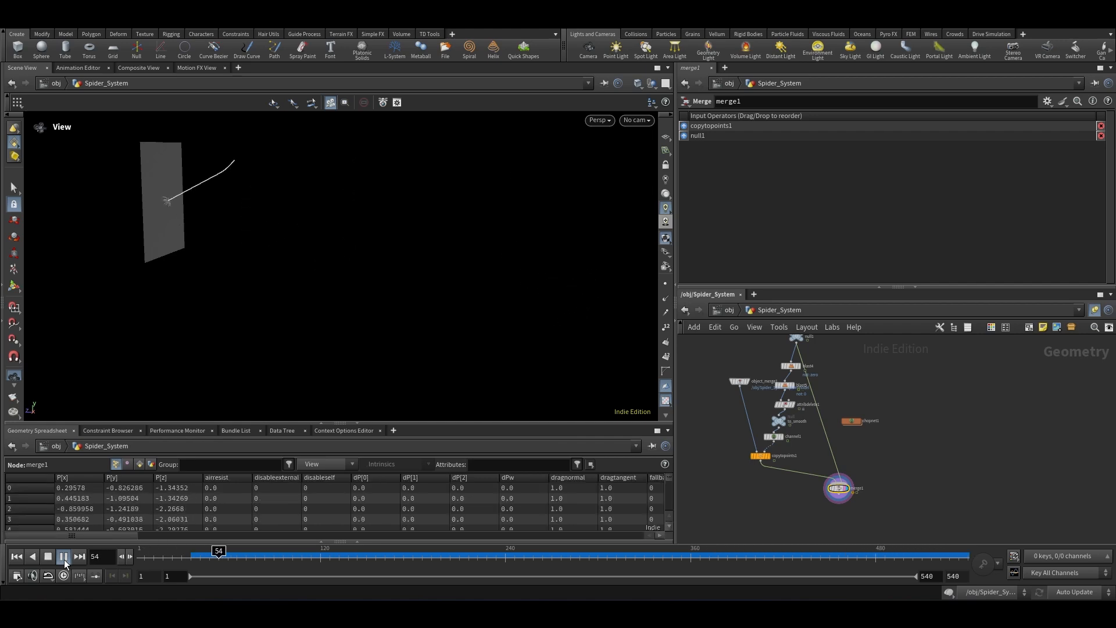
pyautogui.click(64, 559)
pyautogui.scroll(4, 181, 183)
pyautogui.moveTo(199, 232); pyautogui.dragTo(236, 309, button='middle')
pyautogui.scroll(2, 207, 304)
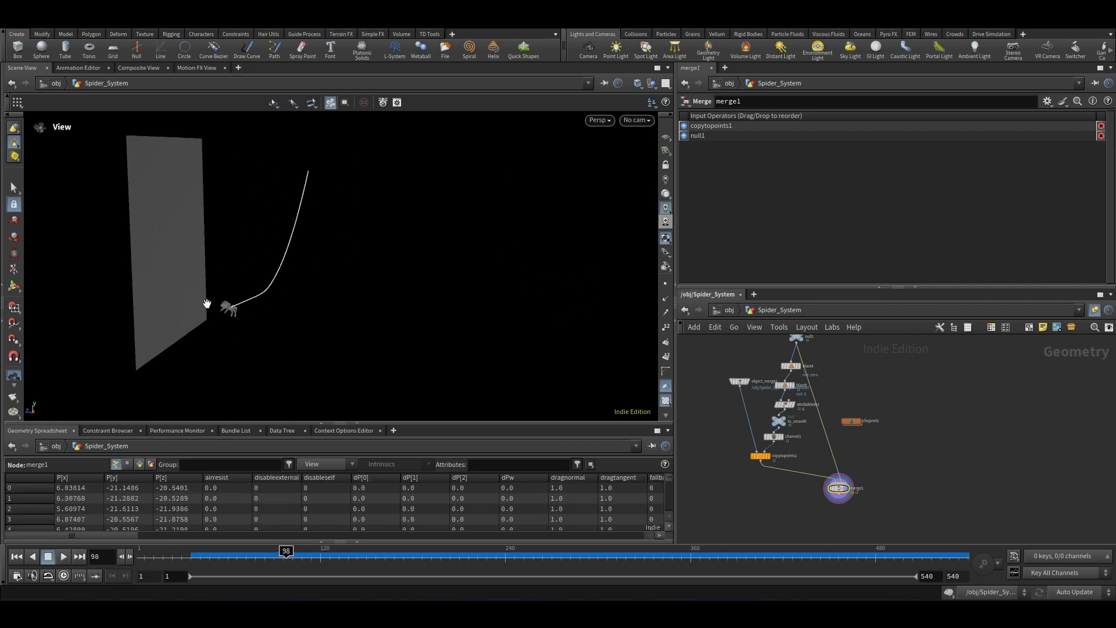
pyautogui.moveTo(207, 303); pyautogui.dragTo(221, 288)
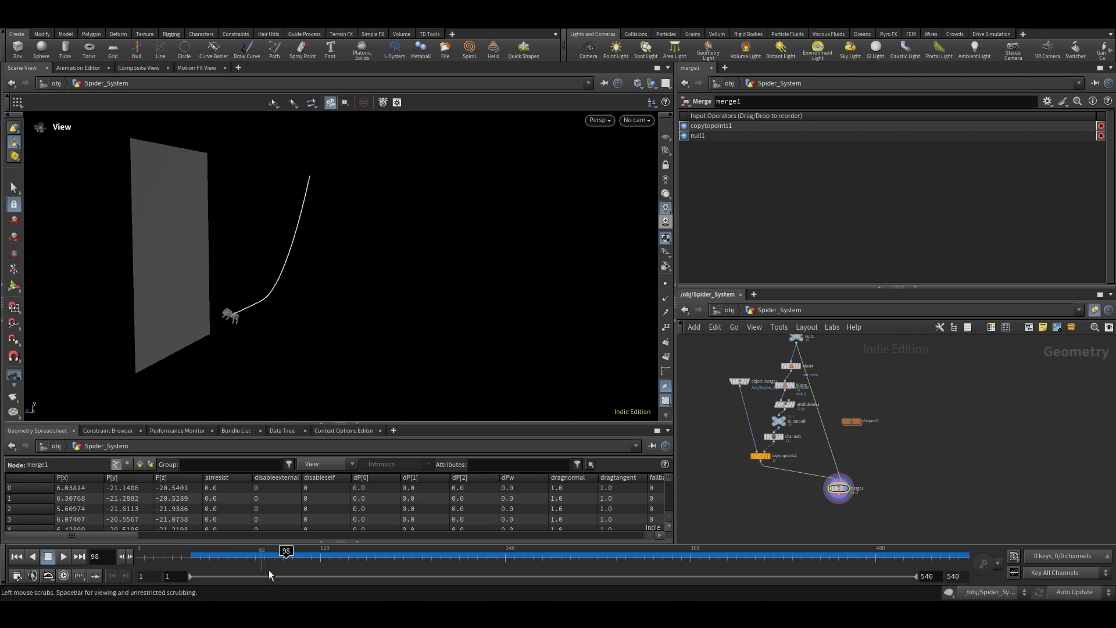
pyautogui.moveTo(285, 562); pyautogui.dragTo(621, 567)
pyautogui.moveTo(302, 280); pyautogui.dragTo(407, 293)
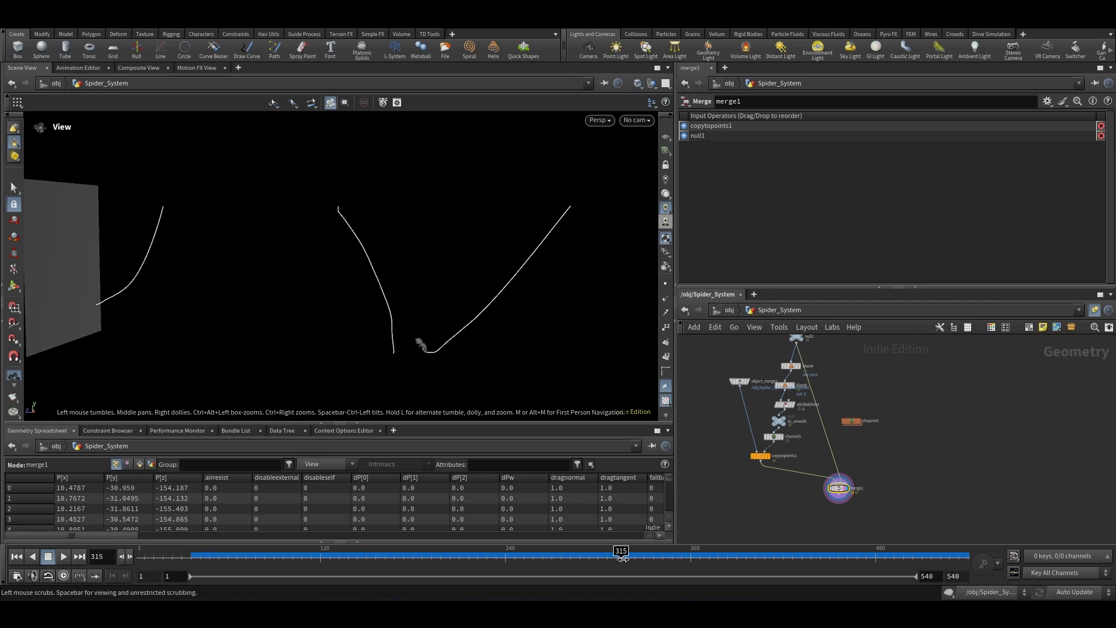
pyautogui.moveTo(621, 550); pyautogui.dragTo(469, 550)
pyautogui.moveTo(458, 536); pyautogui.dragTo(962, 564)
pyautogui.scroll(-5, 844, 449)
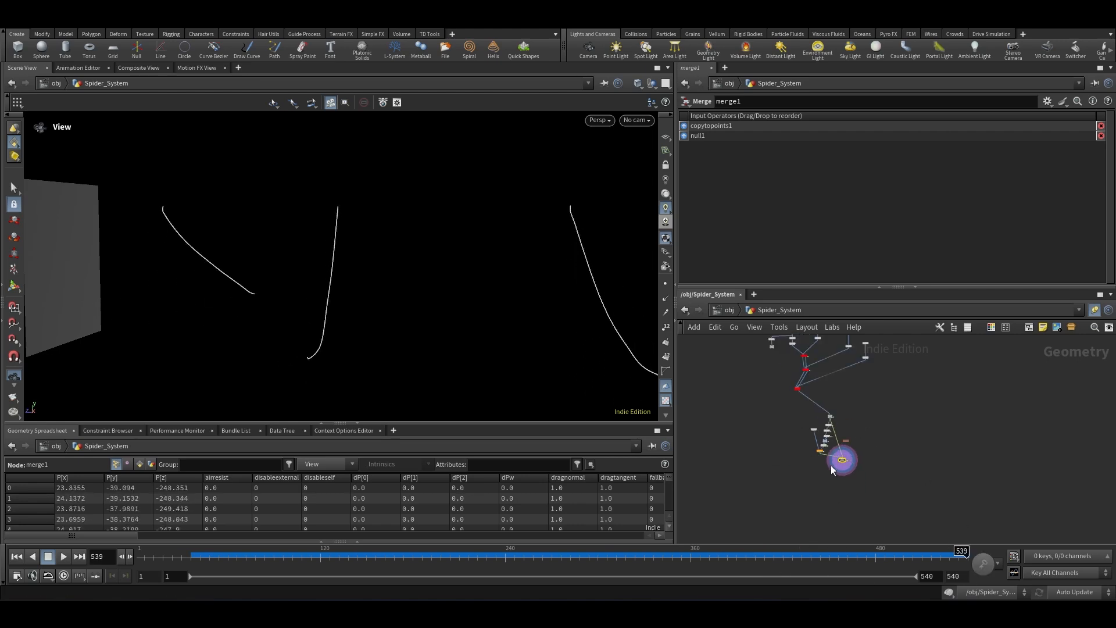
# Step: Select web_system3 in the network and save the scene again
pyautogui.scroll(5, 836, 447)
pyautogui.scroll(-4, 848, 453)
pyautogui.scroll(6, 816, 402)
pyautogui.moveTo(743, 442)
pyautogui.mouseDown()
pyautogui.moveTo(923, 494)
pyautogui.moveTo(765, 448)
pyautogui.mouseUp()
pyautogui.moveTo(753, 435); pyautogui.dragTo(951, 502)
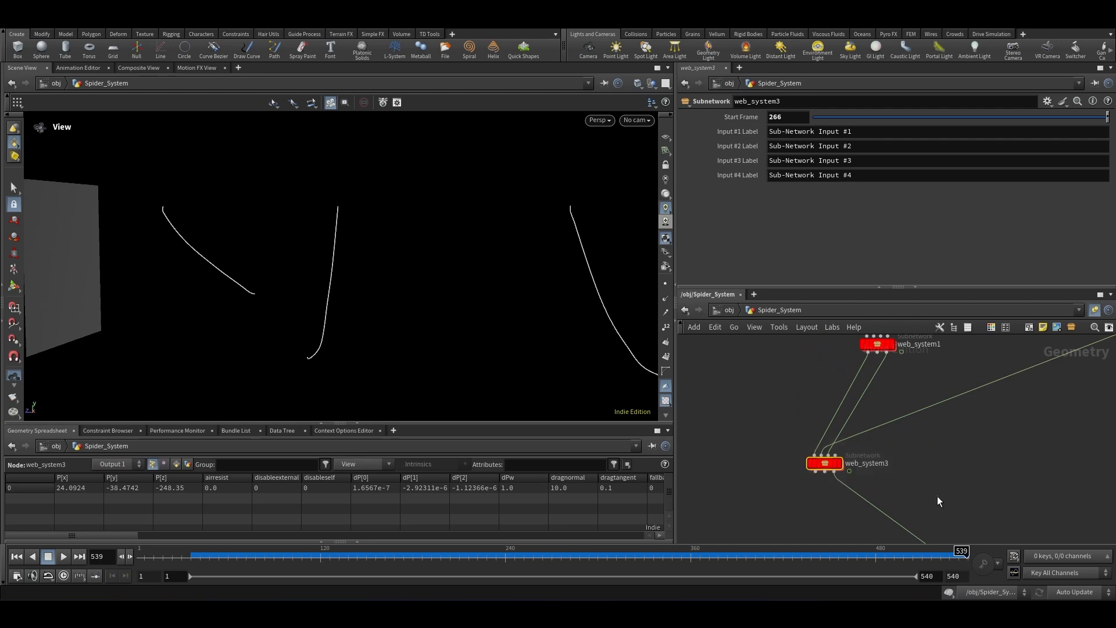
pyautogui.hotkey('ctrl', 's')
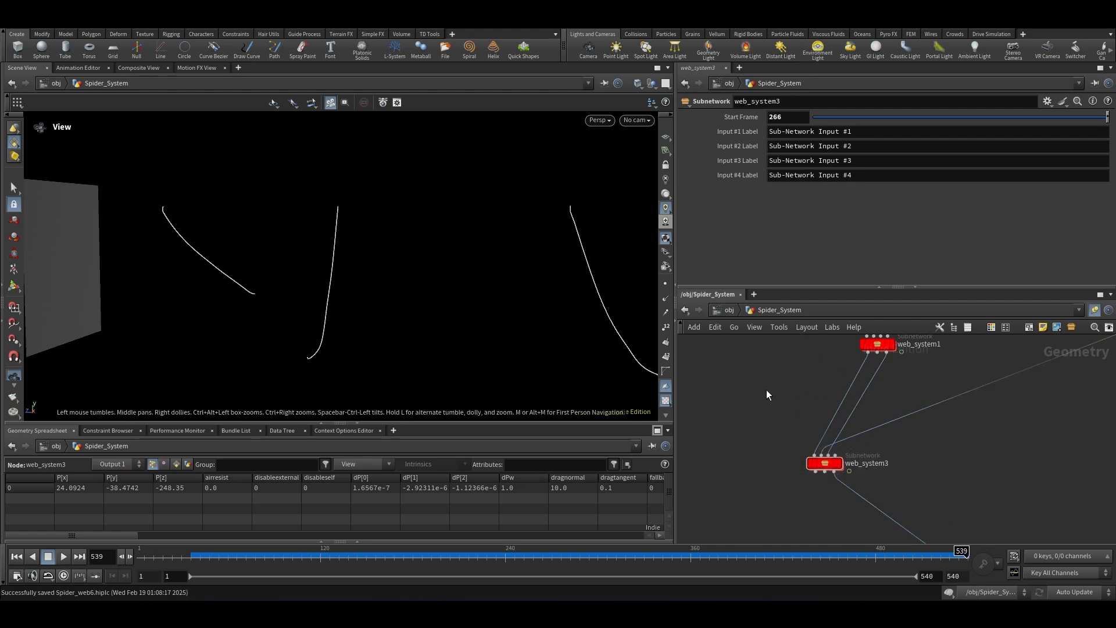
pyautogui.scroll(-5, 734, 392)
pyautogui.scroll(6, 759, 484)
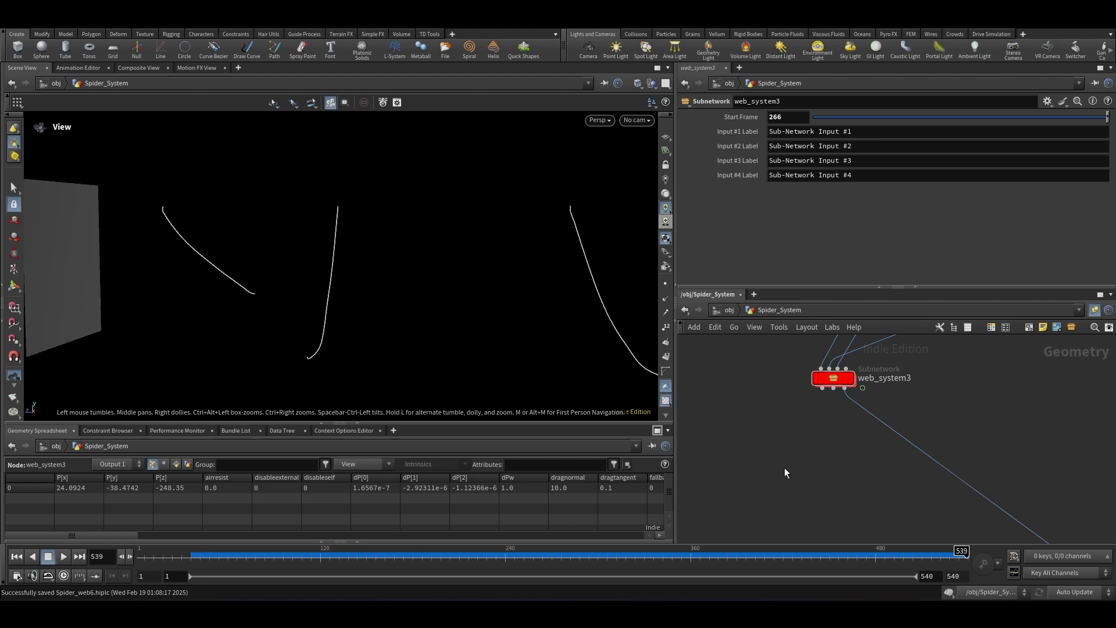
pyautogui.moveTo(821, 389); pyautogui.dragTo(800, 441)
pyautogui.scroll(2, 829, 406)
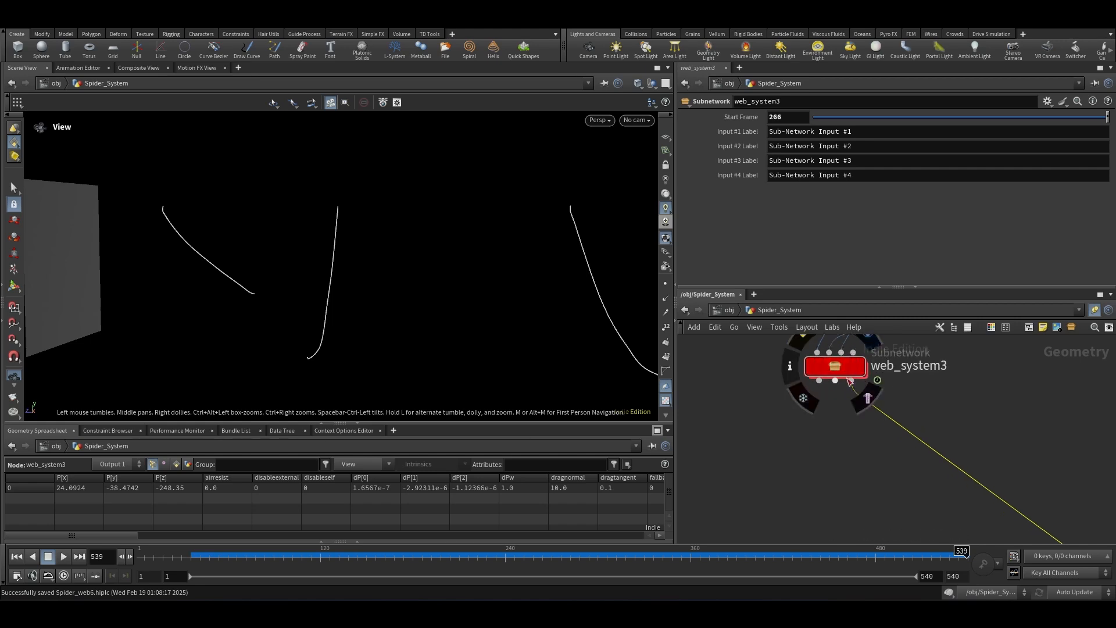
pyautogui.scroll(-2, 814, 407)
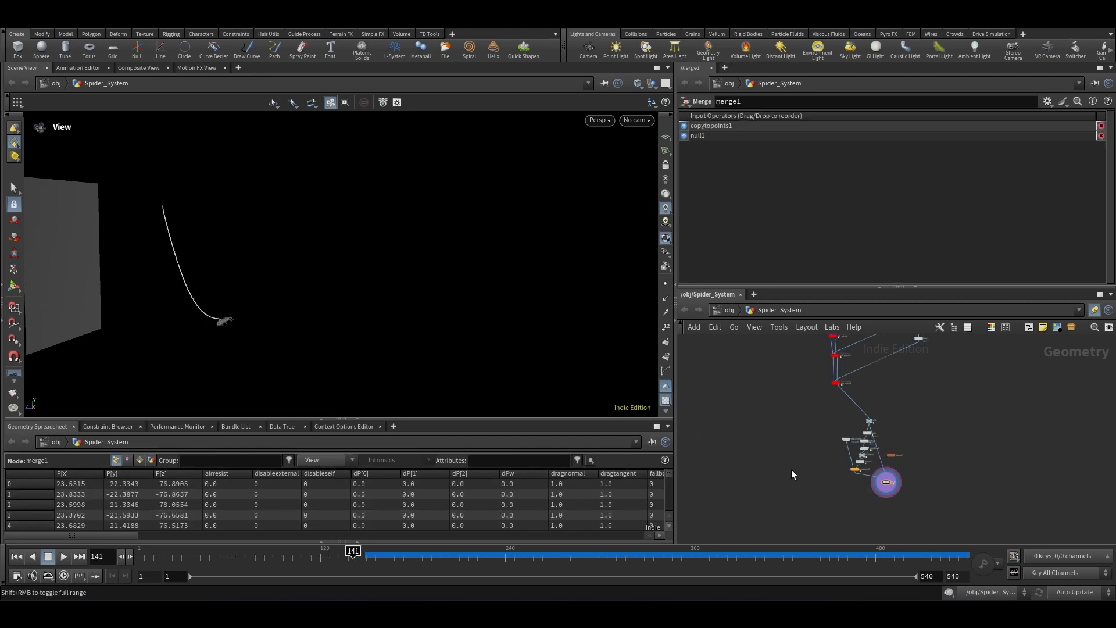
# Step: Zoom in on the spider model in the viewport to examine it
pyautogui.scroll(5, 232, 314)
pyautogui.scroll(5, 256, 310)
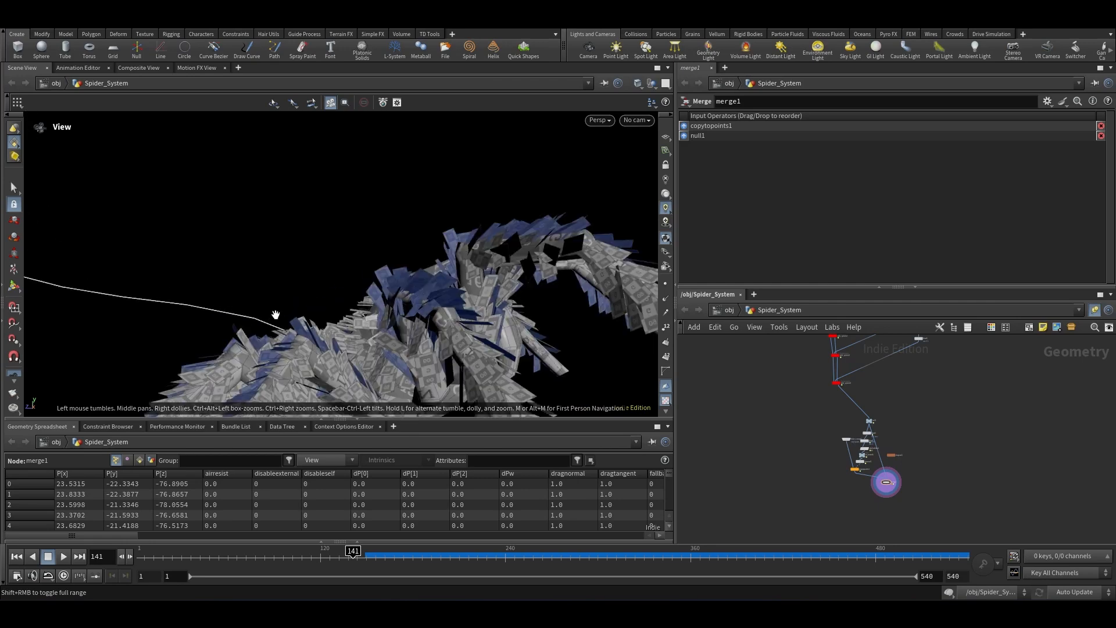
pyautogui.scroll(-3, 287, 319)
pyautogui.moveTo(302, 302); pyautogui.dragTo(288, 396)
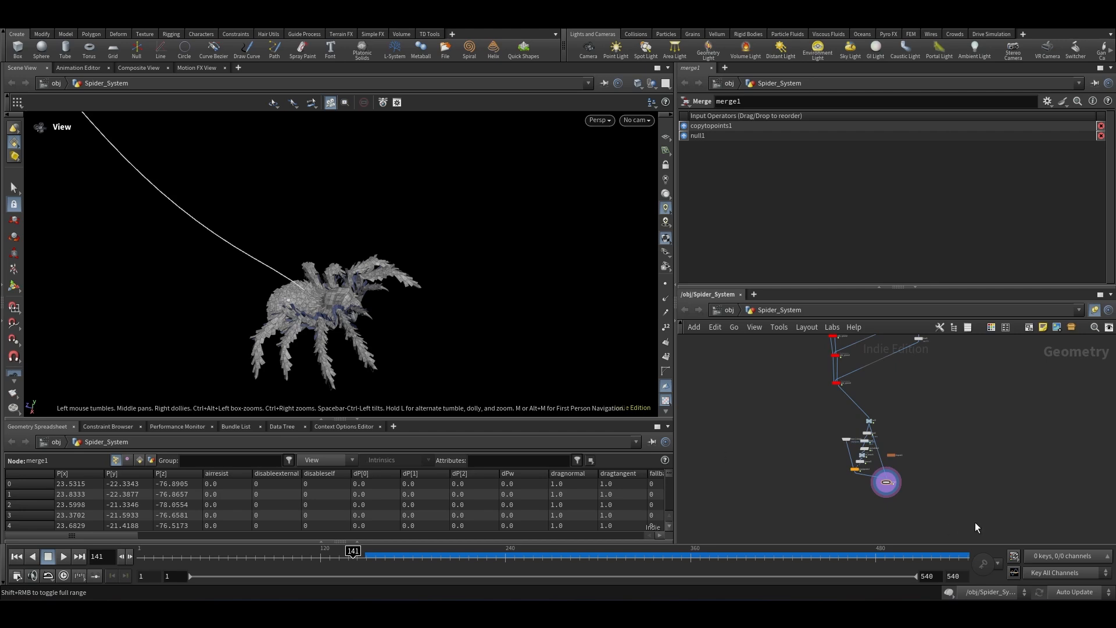
pyautogui.scroll(5, 297, 293)
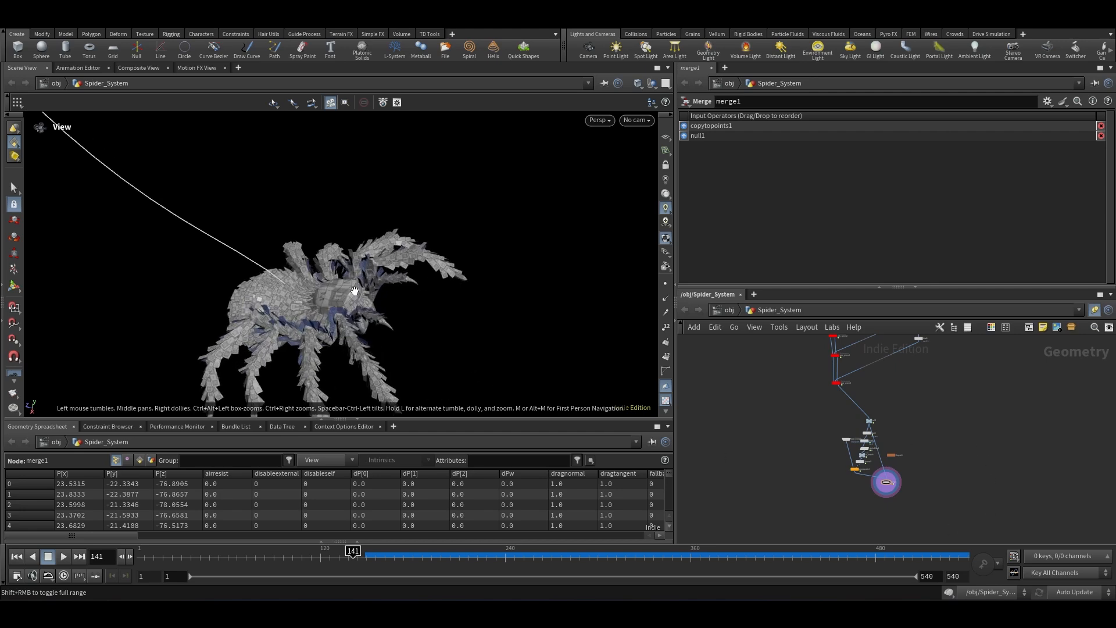
pyautogui.scroll(3, 355, 290)
pyautogui.scroll(5, 852, 473)
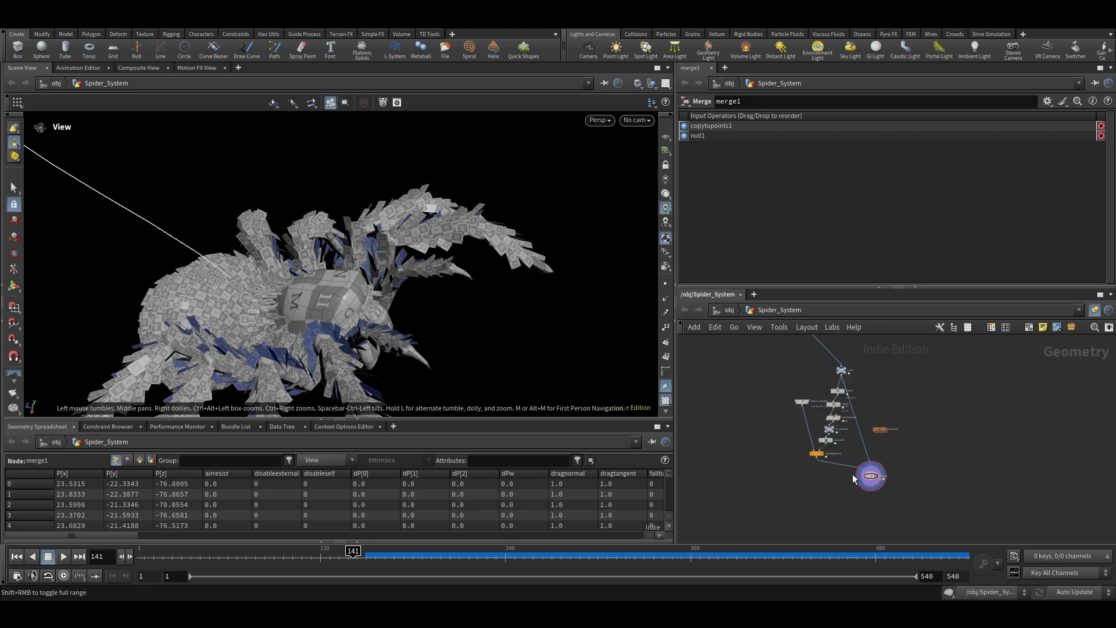
pyautogui.scroll(-3, 832, 490)
pyautogui.scroll(3, 759, 437)
pyautogui.scroll(-8, 854, 481)
pyautogui.scroll(8, 883, 423)
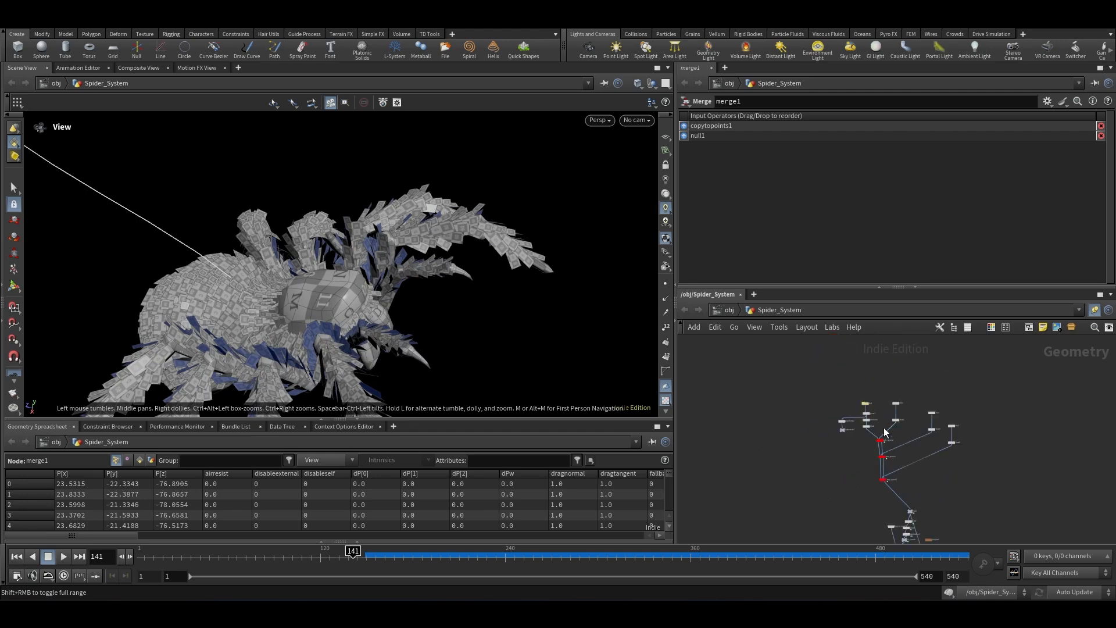
# Step: Insert an Attribute Wrangle node on the wire from object_merge1 into copytopoints1
pyautogui.click(815, 376)
pyautogui.scroll(-7, 865, 351)
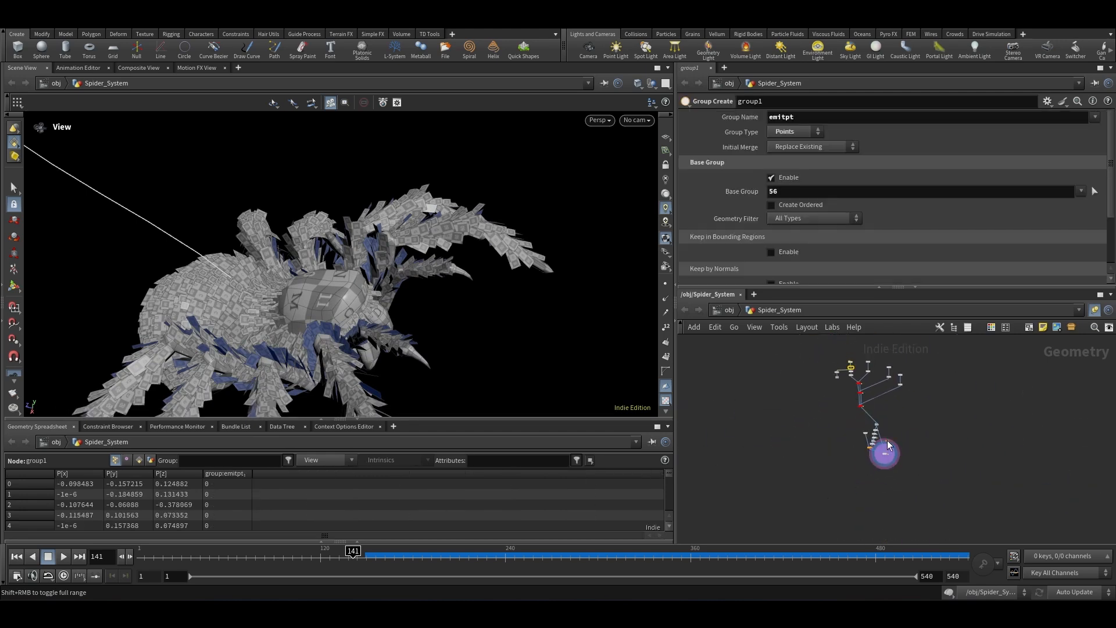
pyautogui.scroll(8, 851, 441)
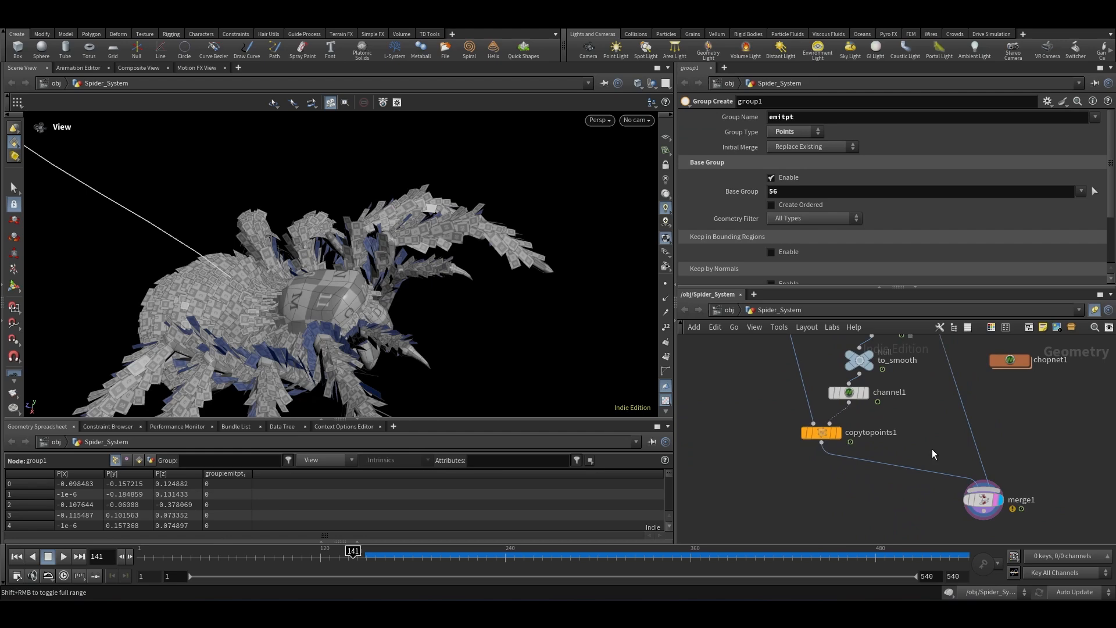
pyautogui.middleClick(804, 433)
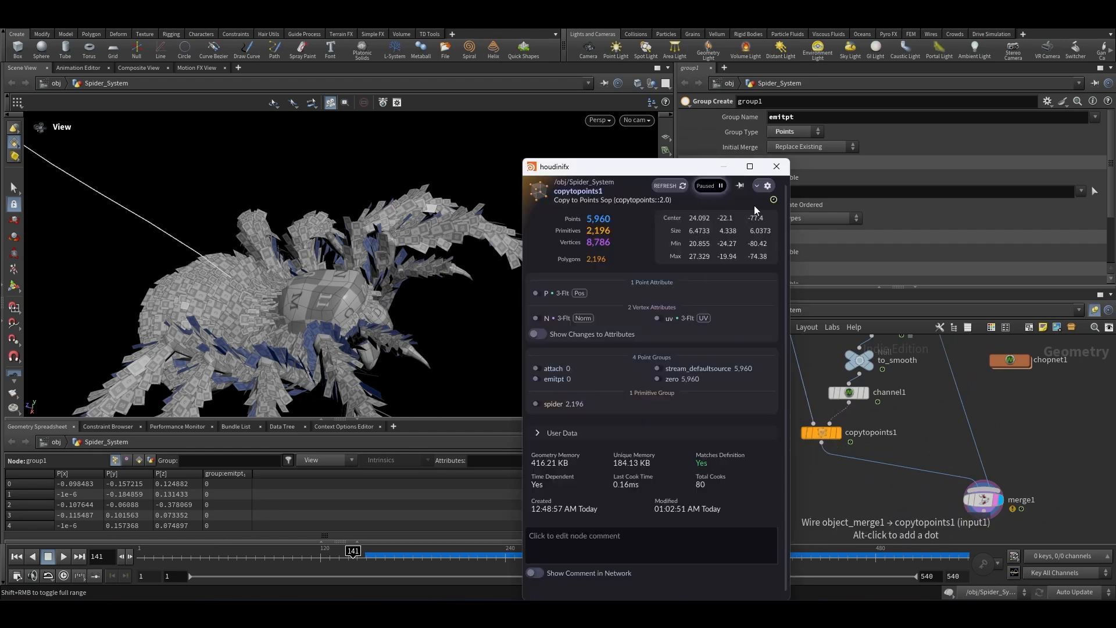
pyautogui.click(776, 167)
pyautogui.scroll(-3, 918, 501)
pyautogui.press('Tab')
pyautogui.write('a')
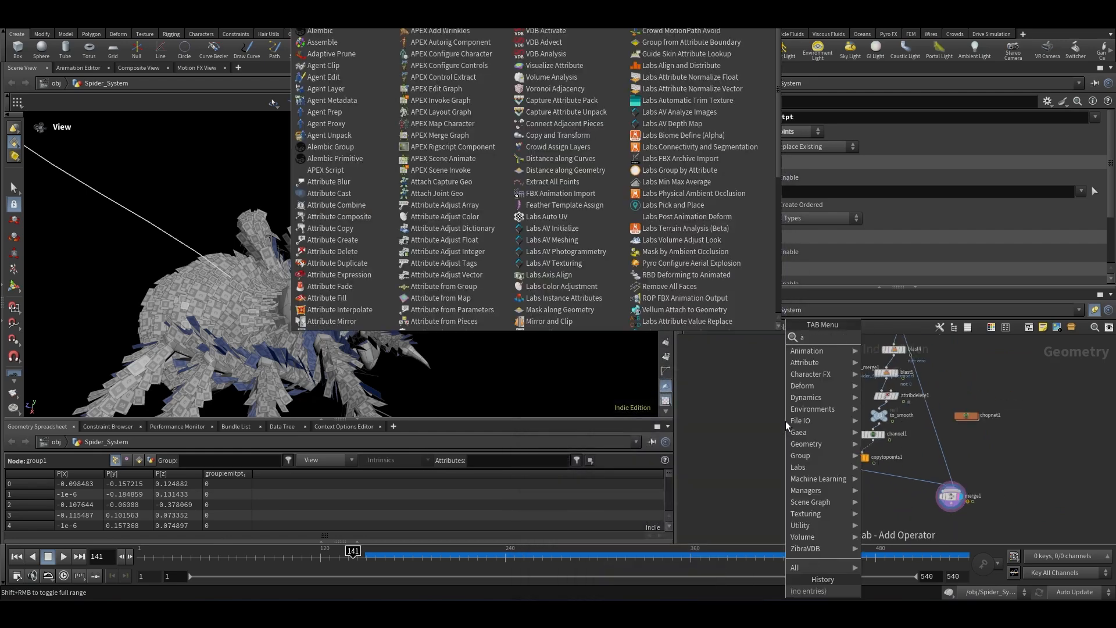
pyautogui.write('ttribw')
pyautogui.press('Return')
pyautogui.click(843, 401)
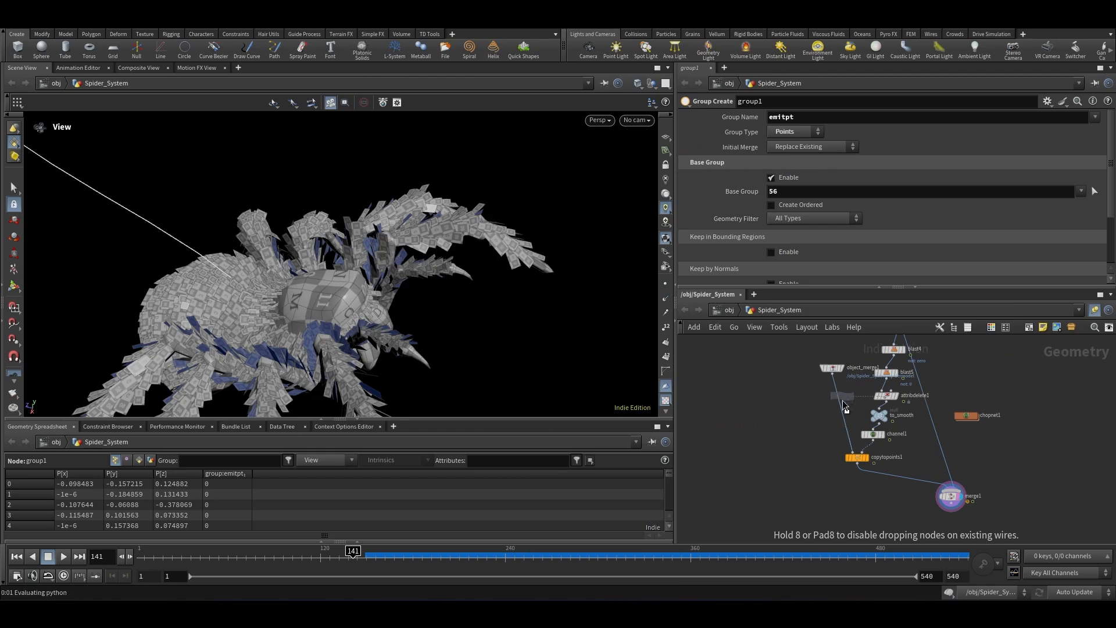
# Step: Write i@emit=1; in the wrangle's VEXpression and restrict it to the emitpt group
pyautogui.click(757, 204)
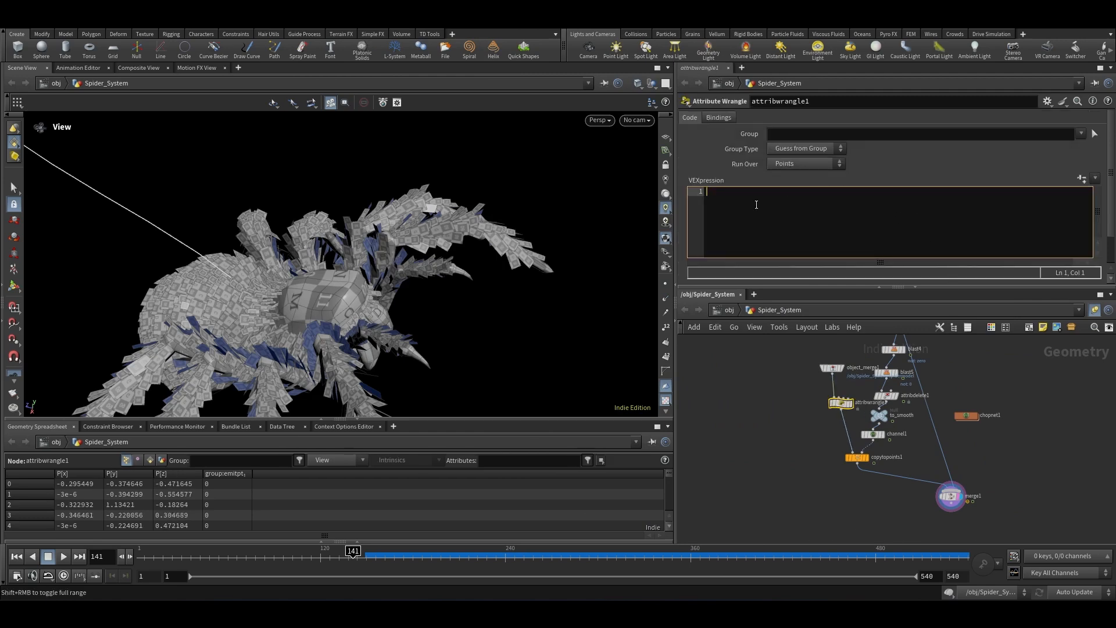
pyautogui.write('i@emit=1;')
pyautogui.click(791, 453)
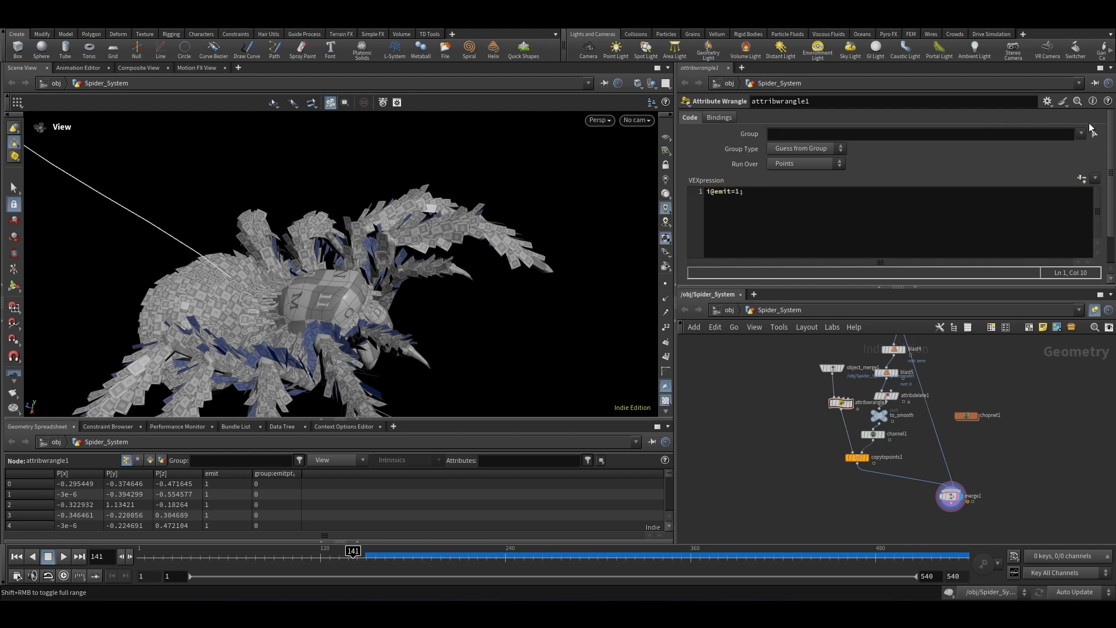
pyautogui.click(1082, 134)
pyautogui.click(1090, 167)
pyautogui.scroll(5, 883, 515)
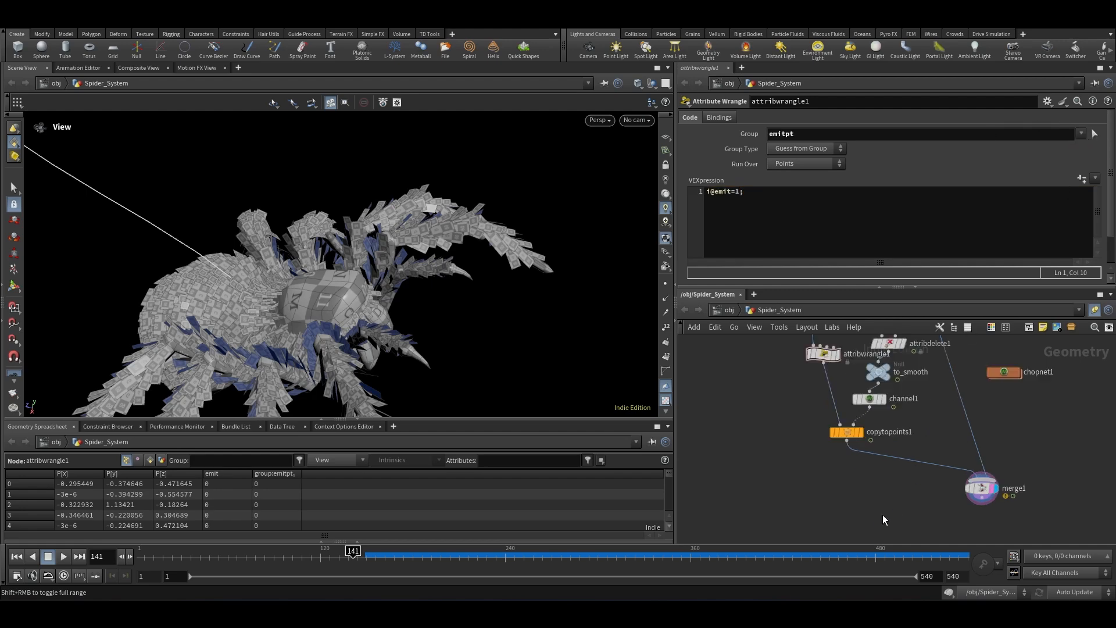
pyautogui.press('Tab')
pyautogui.press('Escape')
pyautogui.scroll(-3, 982, 462)
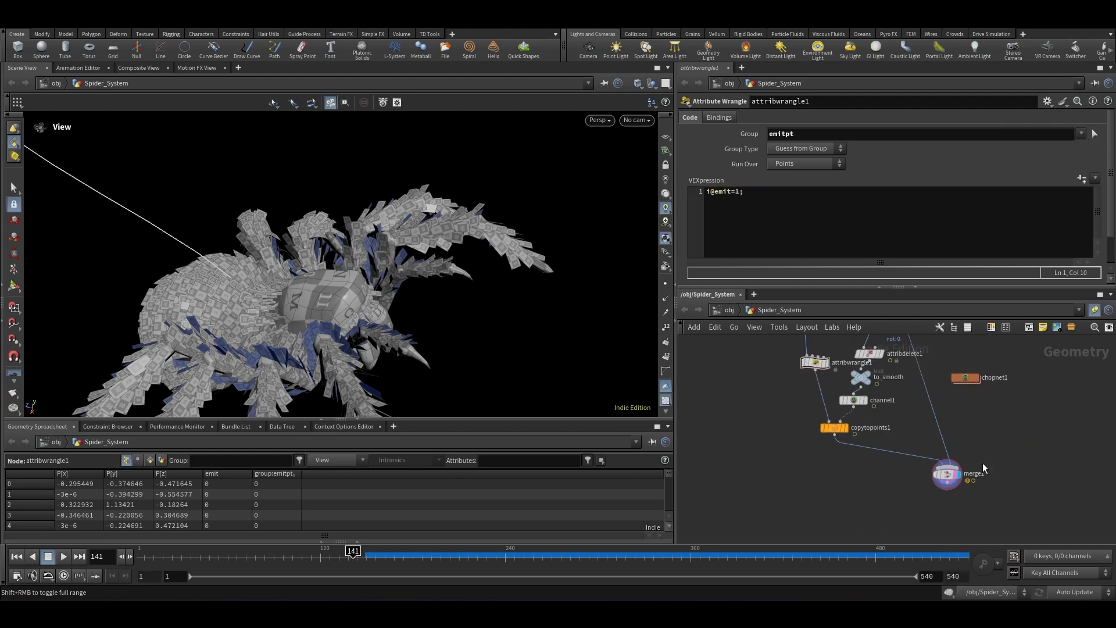
# Step: Move merge1 aside and add a Blast node fed by the copytopoints1 output
pyautogui.moveTo(958, 475); pyautogui.dragTo(945, 500)
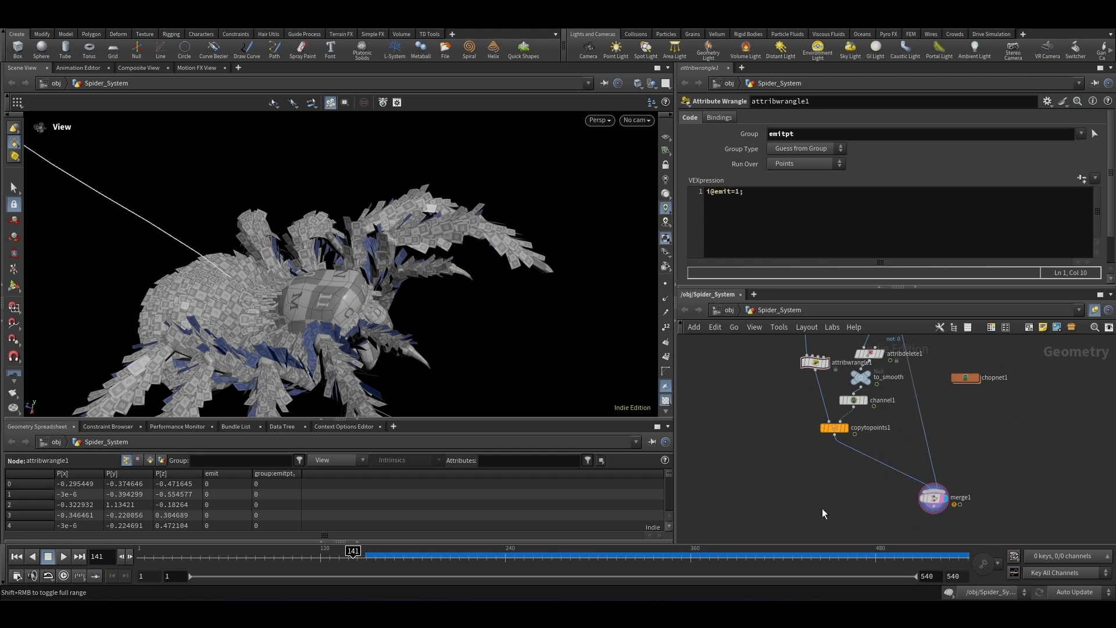
pyautogui.press('Tab')
pyautogui.write('blast')
pyautogui.press('Return')
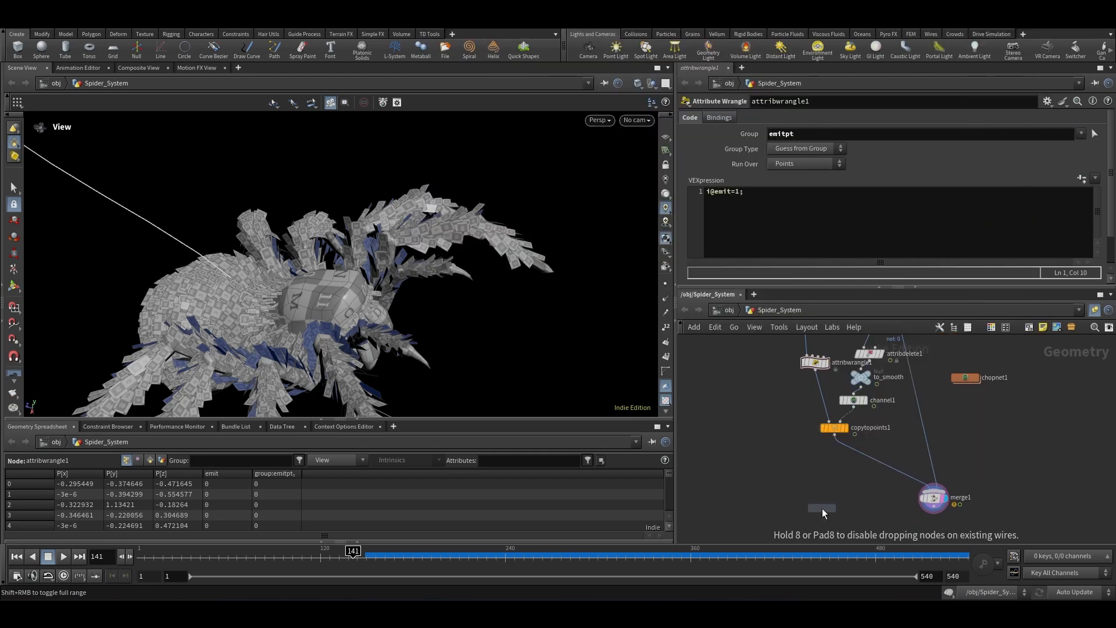
pyautogui.click(852, 484)
pyautogui.scroll(3, 855, 475)
pyautogui.moveTo(825, 416); pyautogui.dragTo(839, 494)
pyautogui.click(849, 490)
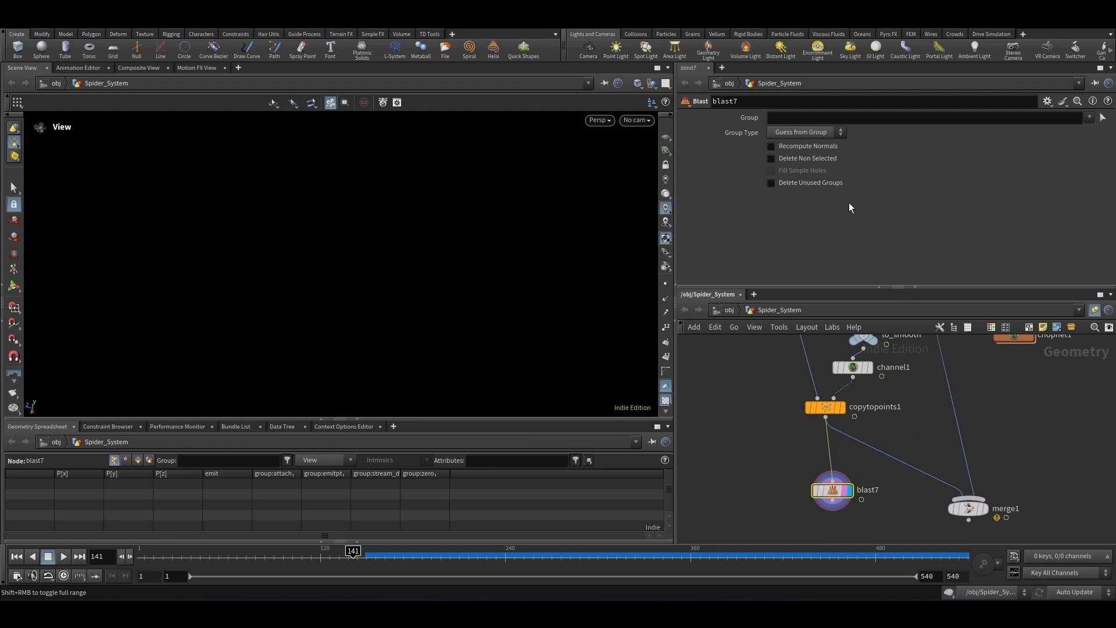
pyautogui.click(794, 155)
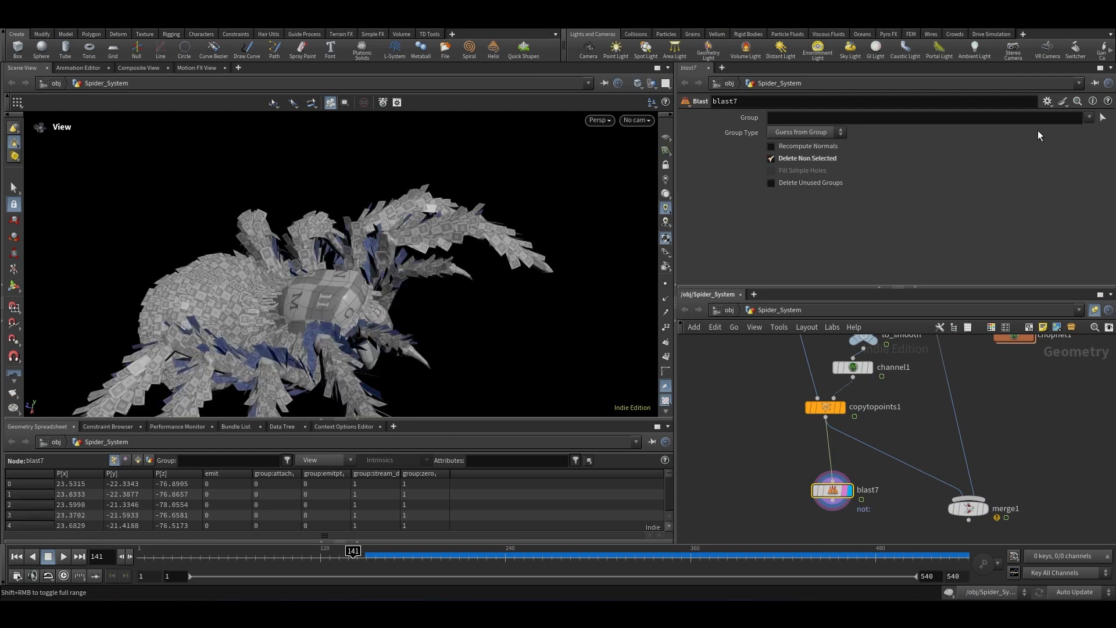
pyautogui.click(1090, 118)
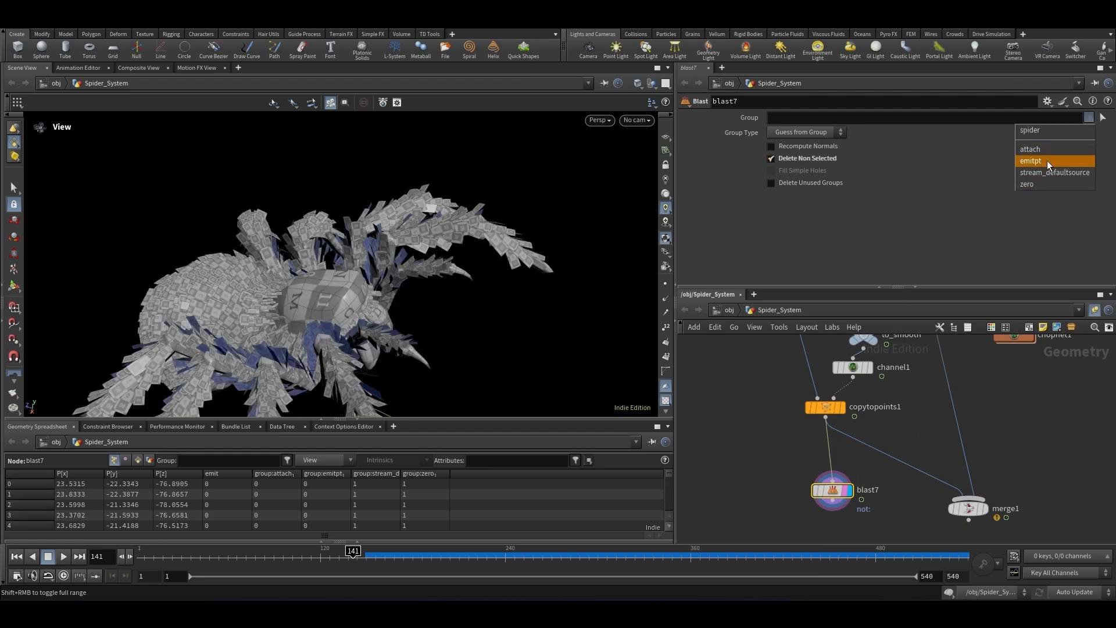
pyautogui.click(959, 203)
pyautogui.click(789, 160)
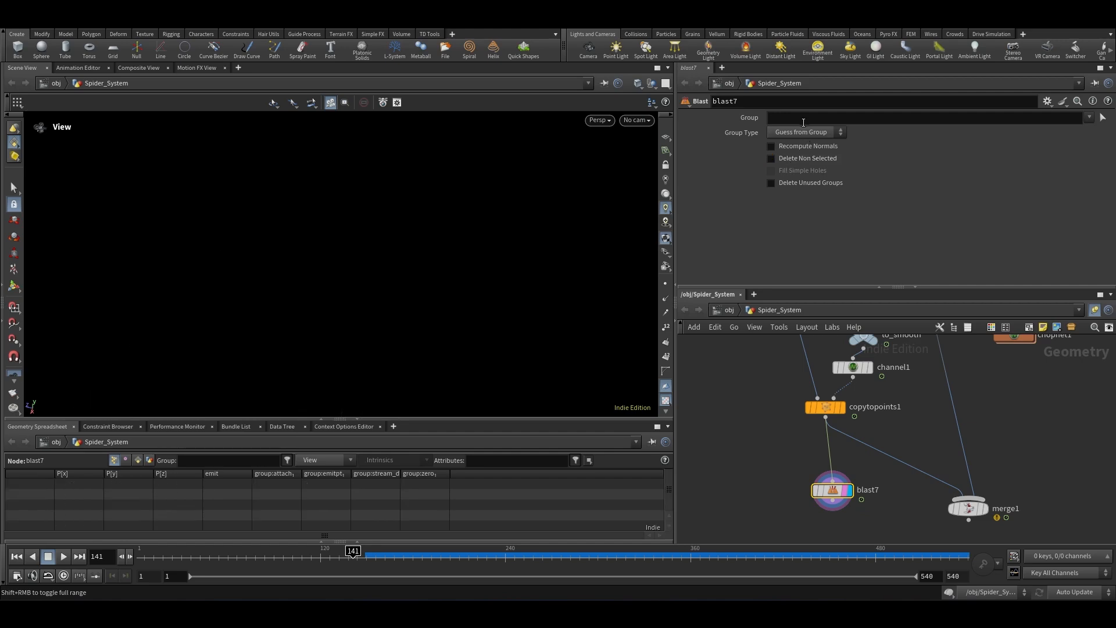
pyautogui.click(804, 118)
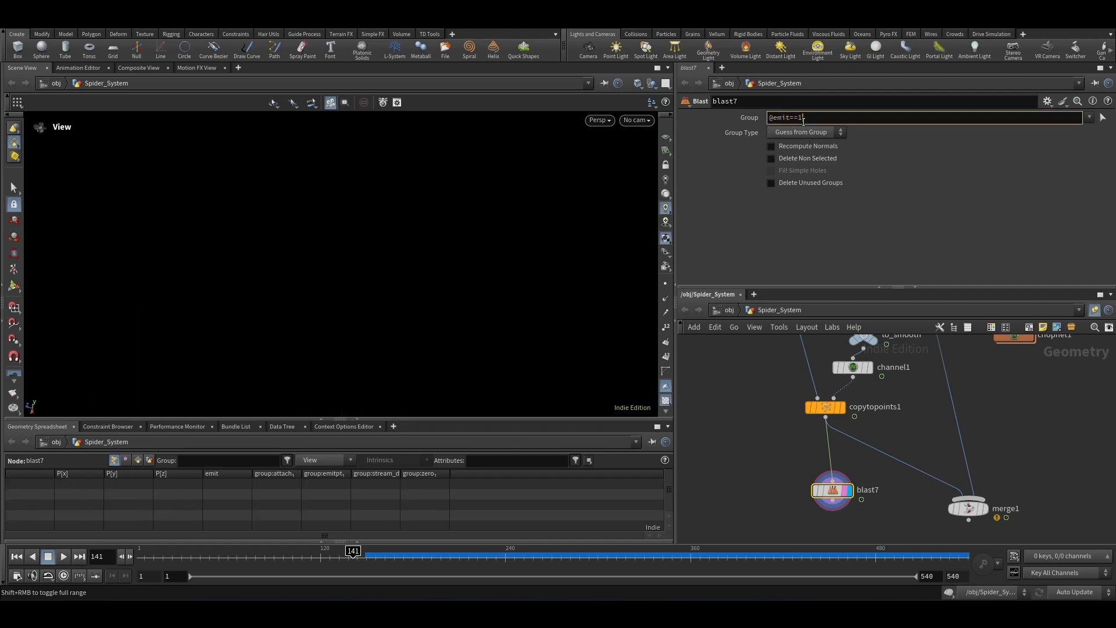
pyautogui.press('Return')
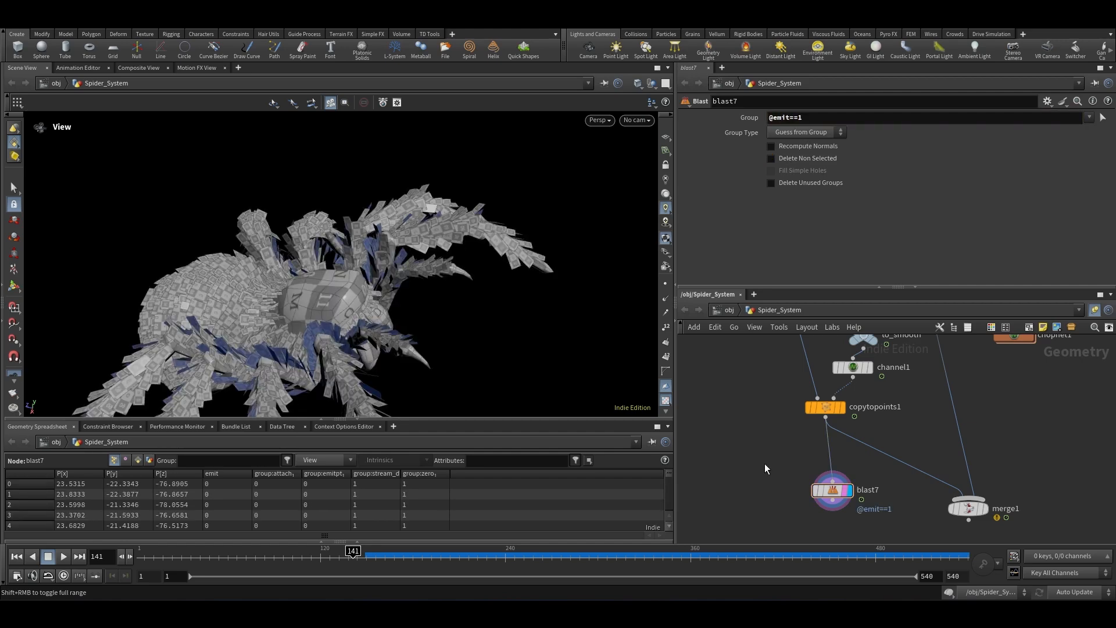
pyautogui.click(814, 157)
pyautogui.click(804, 132)
pyautogui.click(785, 178)
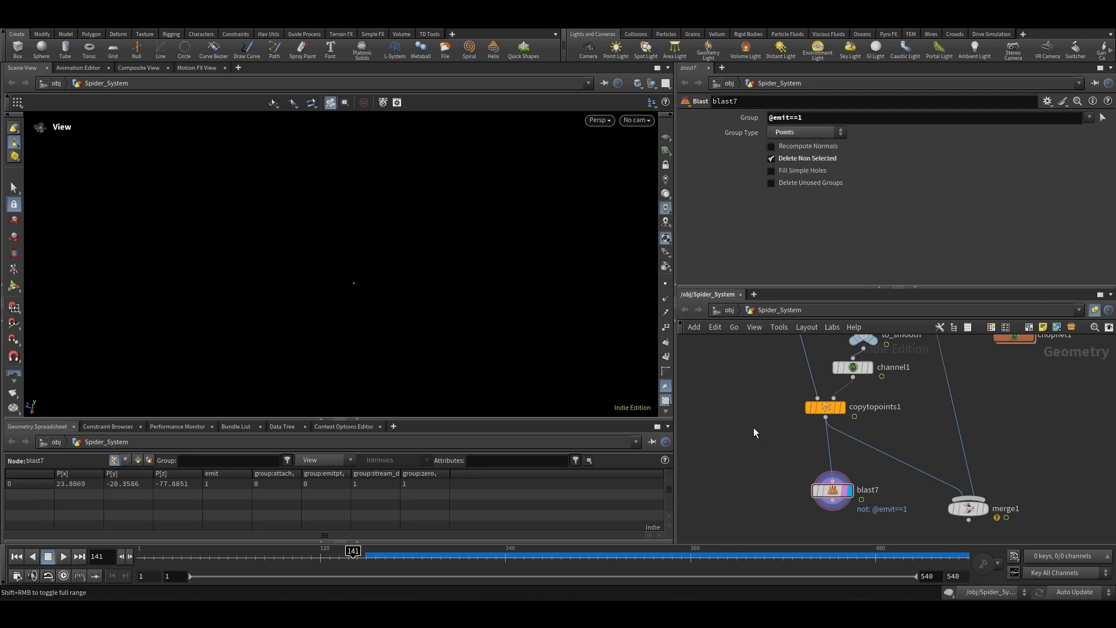
# Step: Rearrange the nodes and add a second Attribute Wrangle below the Blast node
pyautogui.moveTo(834, 490); pyautogui.dragTo(821, 469)
pyautogui.scroll(-3, 826, 452)
pyautogui.scroll(2, 827, 491)
pyautogui.moveTo(944, 485); pyautogui.dragTo(707, 451)
pyautogui.moveTo(826, 467); pyautogui.dragTo(831, 468)
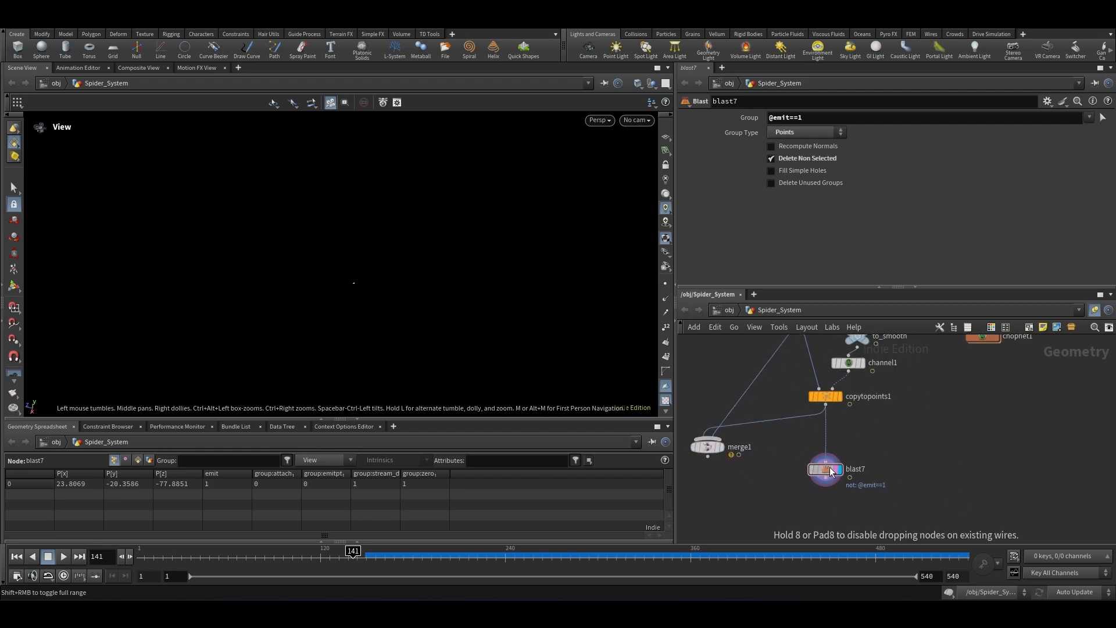
pyautogui.scroll(-2, 826, 482)
pyautogui.press('Tab')
pyautogui.write('at')
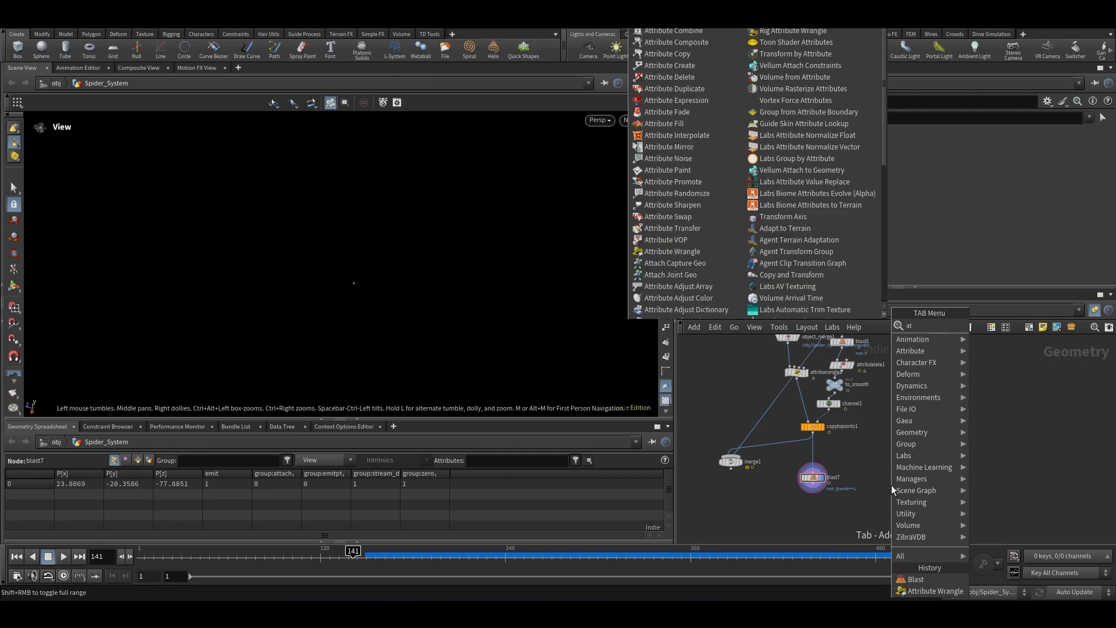
pyautogui.write('tw')
pyautogui.press('Return')
pyautogui.scroll(-4, 875, 420)
pyautogui.scroll(5, 852, 490)
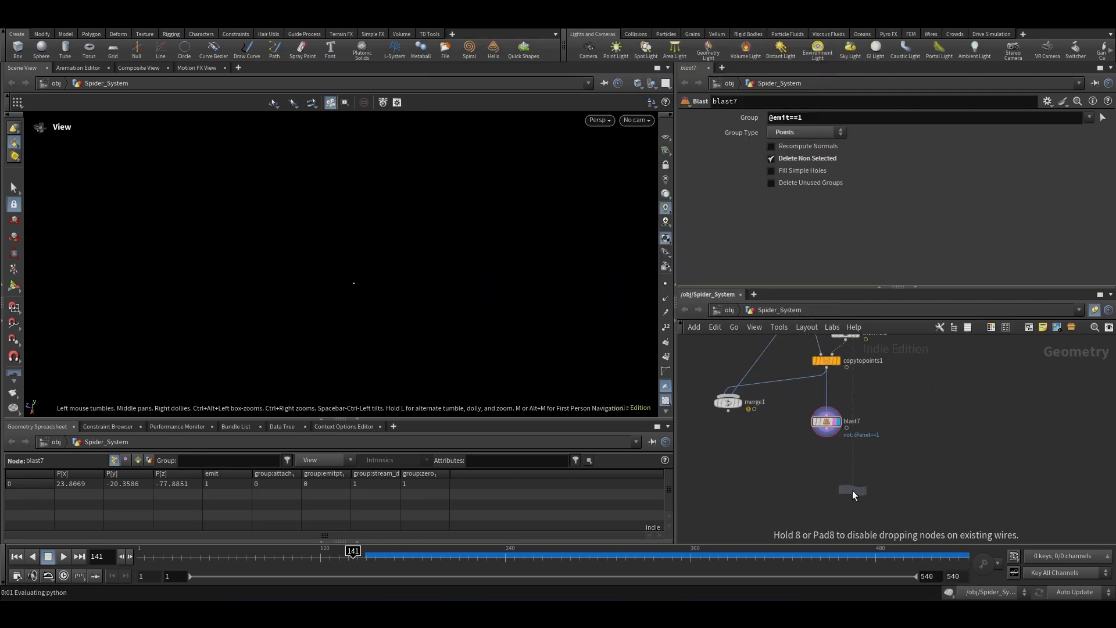
pyautogui.click(852, 490)
pyautogui.scroll(3, 852, 490)
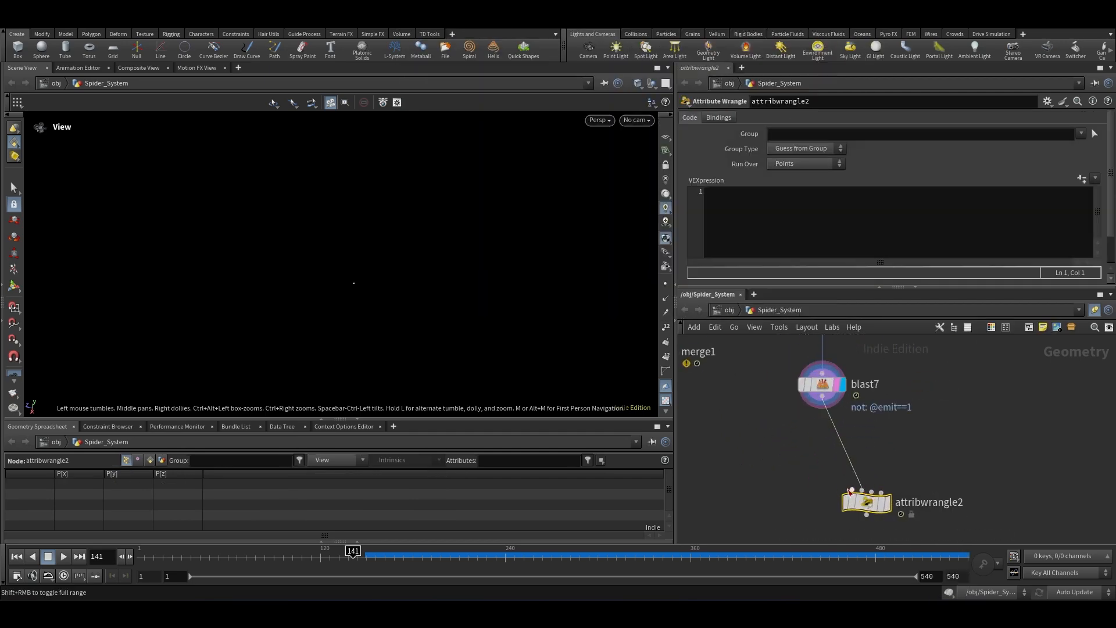
# Step: Wire the to_smooth node into the second wrangle's third input
pyautogui.moveTo(865, 503); pyautogui.dragTo(851, 505)
pyautogui.scroll(-7, 783, 500)
pyautogui.scroll(7, 814, 410)
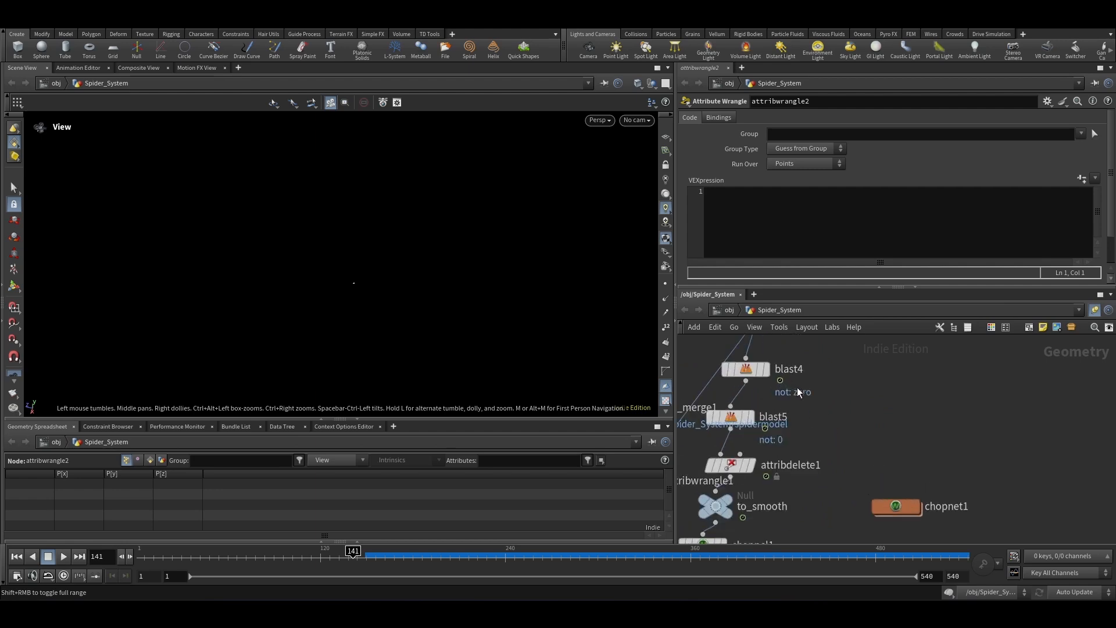
pyautogui.scroll(-2, 853, 368)
pyautogui.scroll(1, 789, 418)
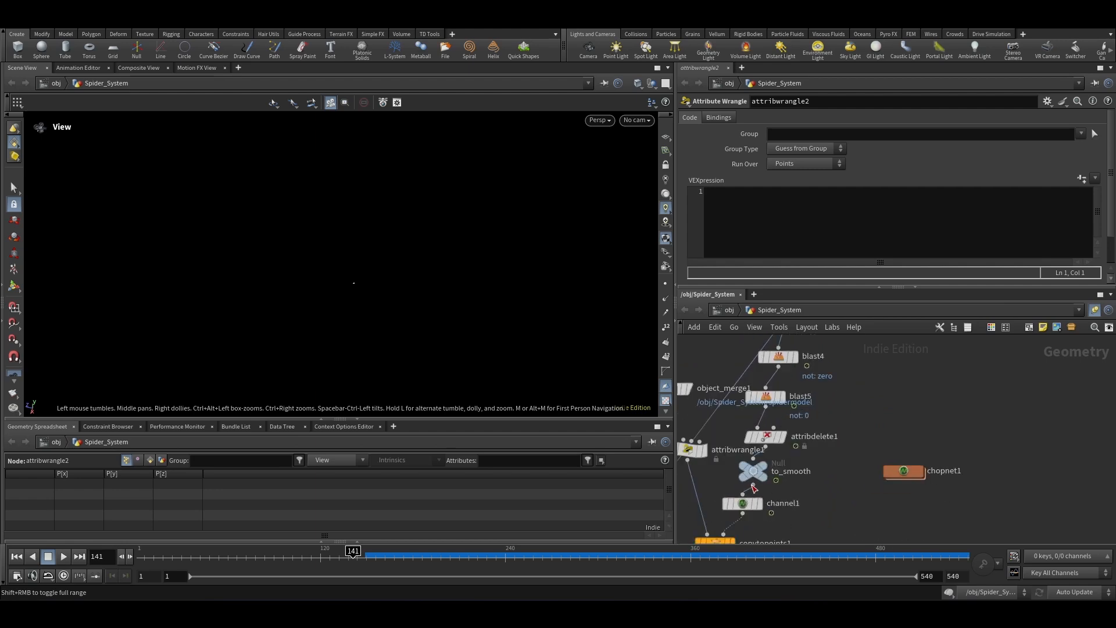
pyautogui.moveTo(751, 487); pyautogui.dragTo(820, 388)
pyautogui.scroll(-8, 821, 384)
pyautogui.scroll(8, 806, 448)
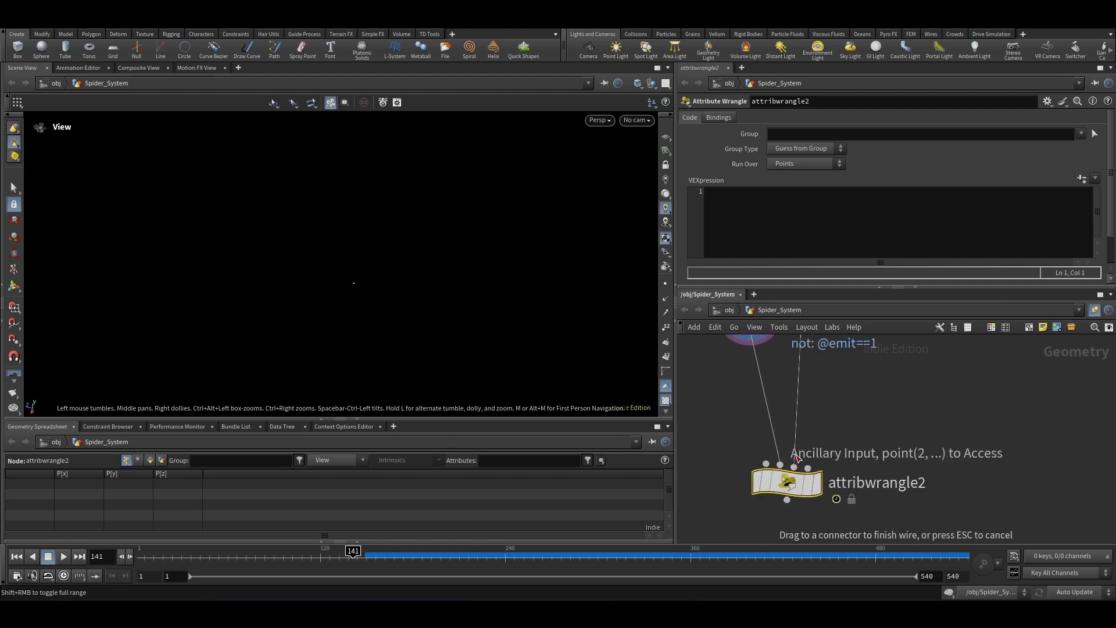
pyautogui.click(818, 485)
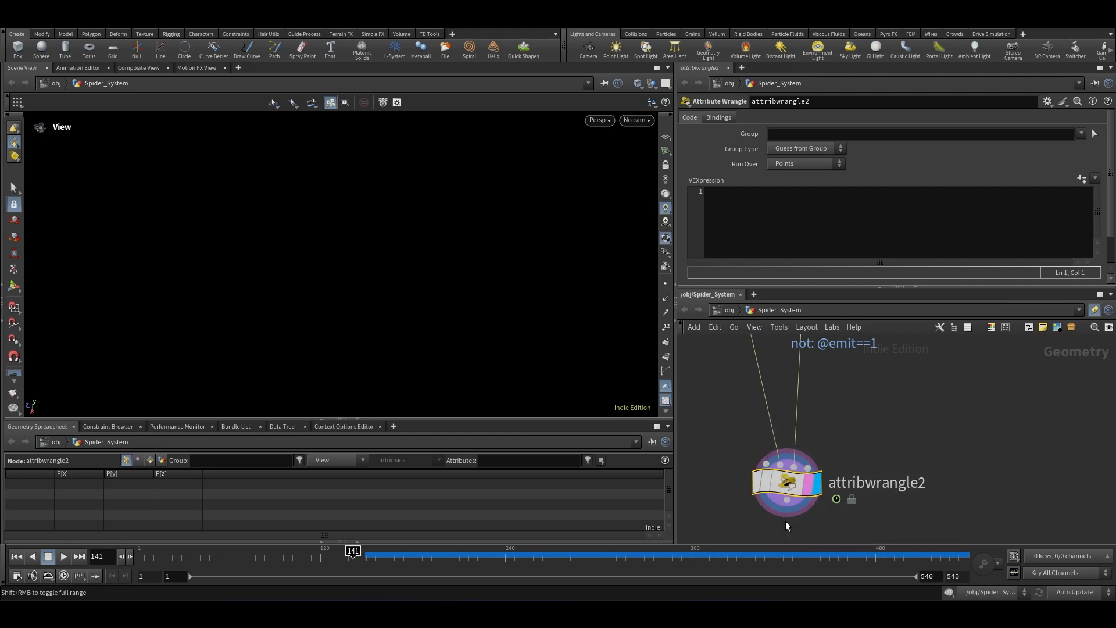
# Step: Write v@diff = point(1, "P",0)-point(2, "P",0); in the second wrangle's VEXpression
pyautogui.click(762, 240)
pyautogui.write('v@dif')
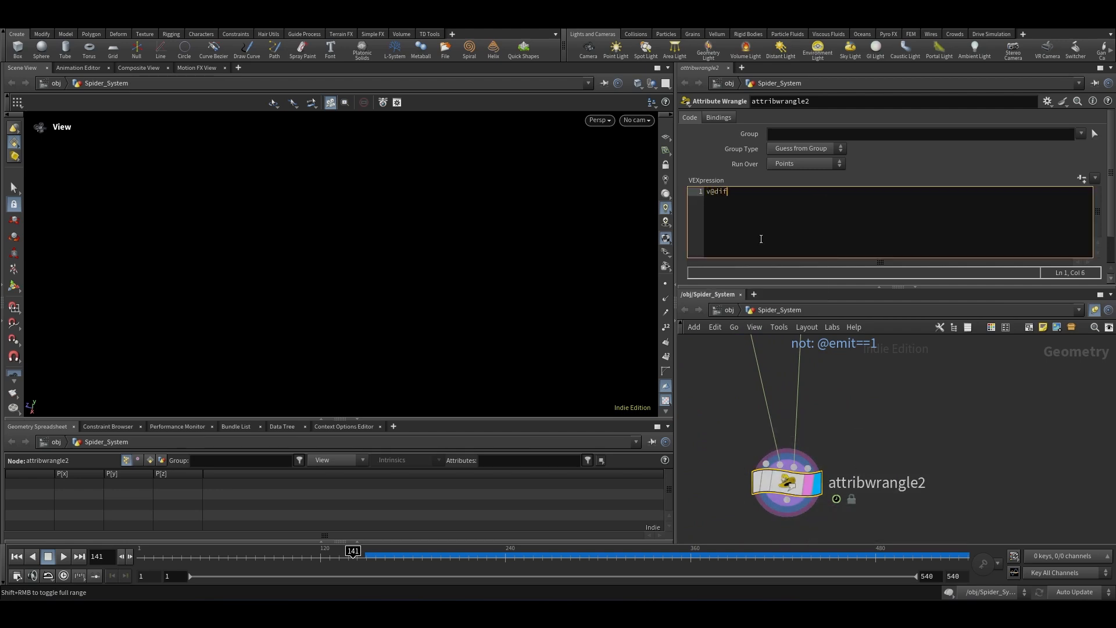
pyautogui.write('f = pop')
pyautogui.press('BackSpace')
pyautogui.press('BackSpace')
pyautogui.press('BackSpace')
pyautogui.write('o')
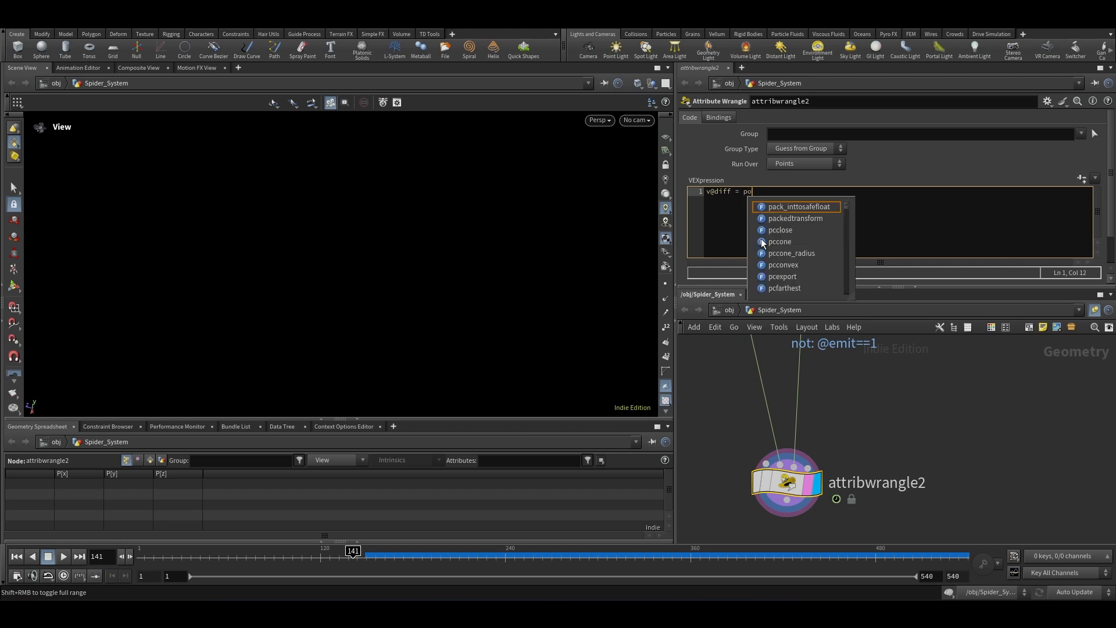
pyautogui.write('int(1, ')
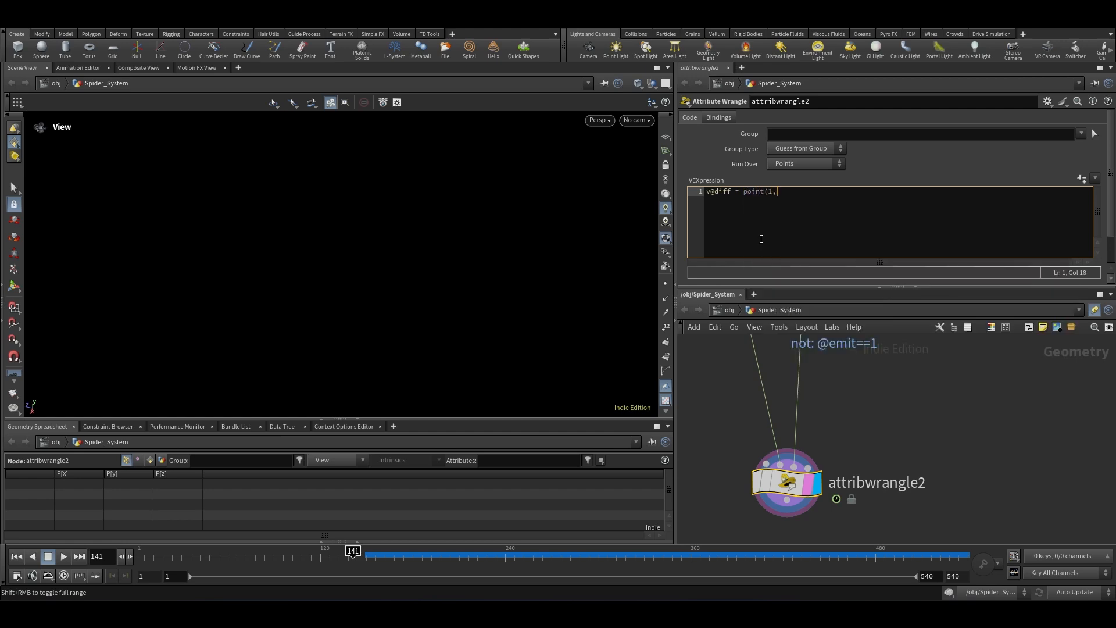
pyautogui.write('"P",0)-poi')
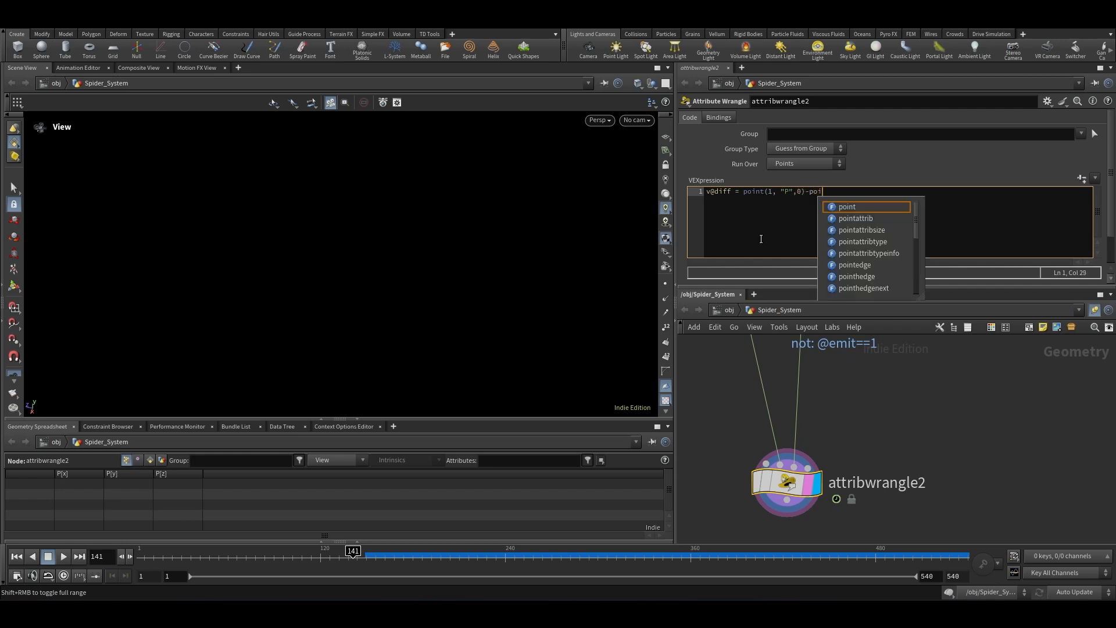
pyautogui.write('nt(2, "P"')
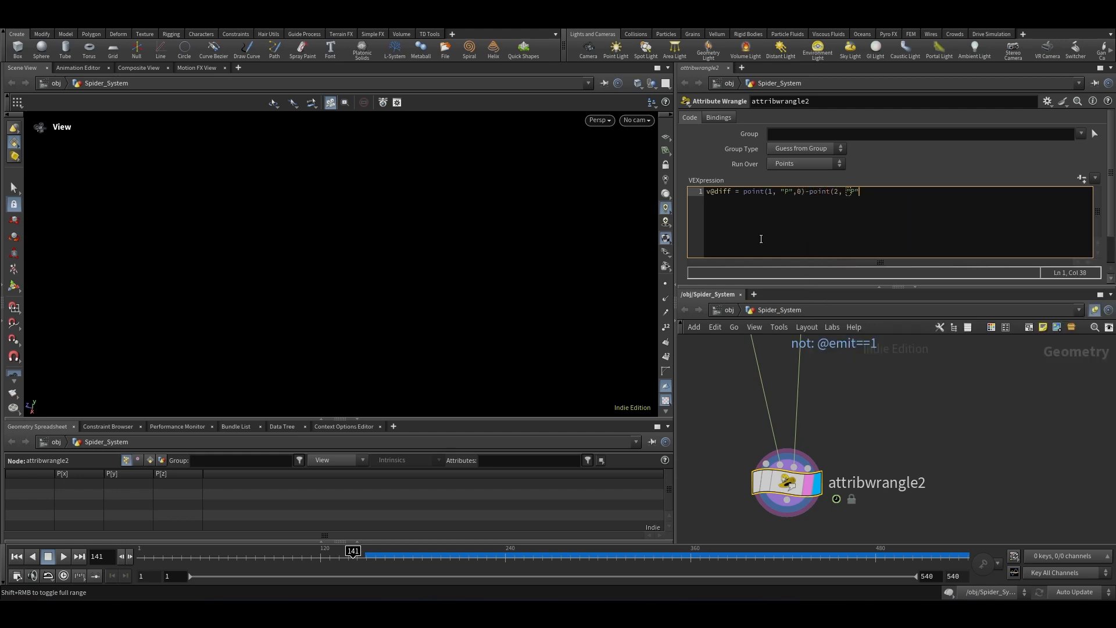
pyautogui.write(',0);')
pyautogui.scroll(-5, 897, 470)
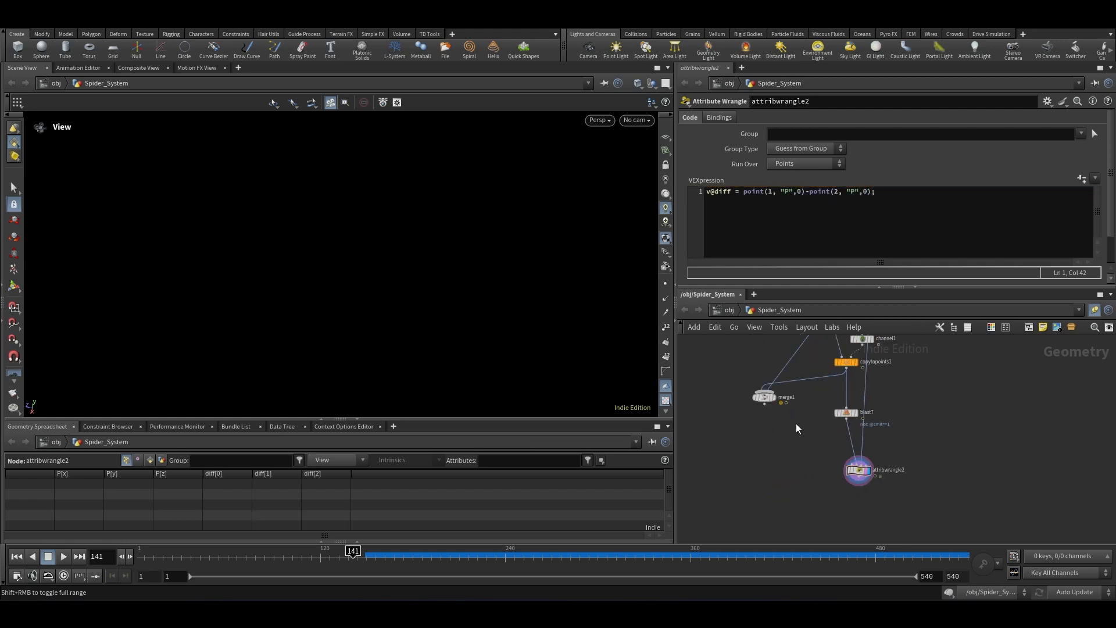
# Step: Connect copytopoints1 into the second wrangle's first input
pyautogui.moveTo(845, 361); pyautogui.dragTo(882, 506)
pyautogui.scroll(3, 808, 389)
pyautogui.scroll(-2, 872, 459)
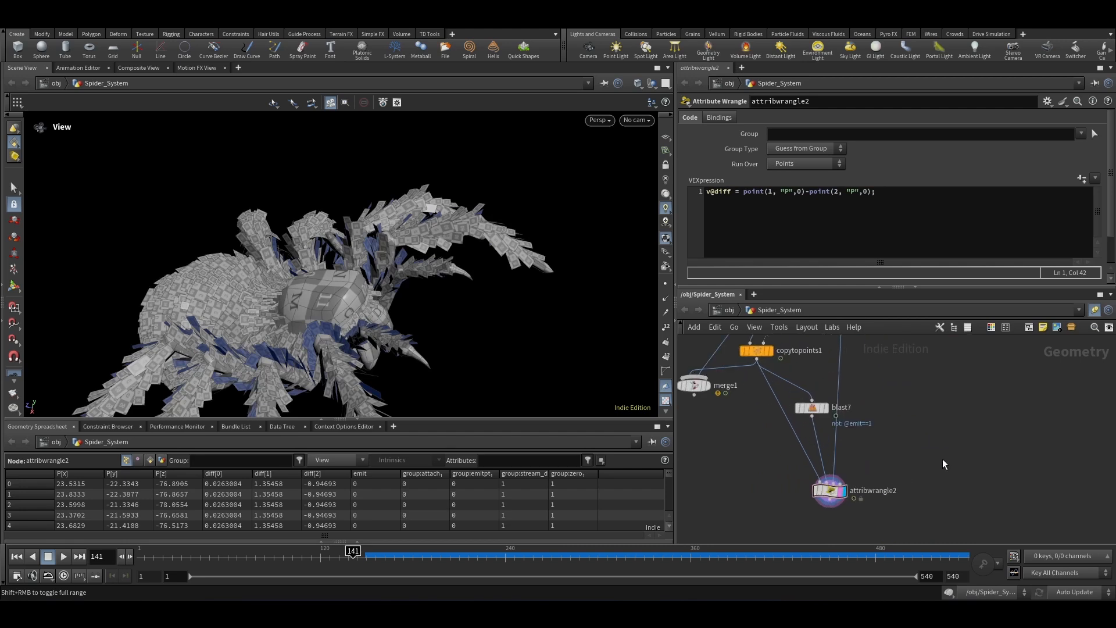
pyautogui.scroll(-3, 766, 480)
pyautogui.scroll(-3, 825, 457)
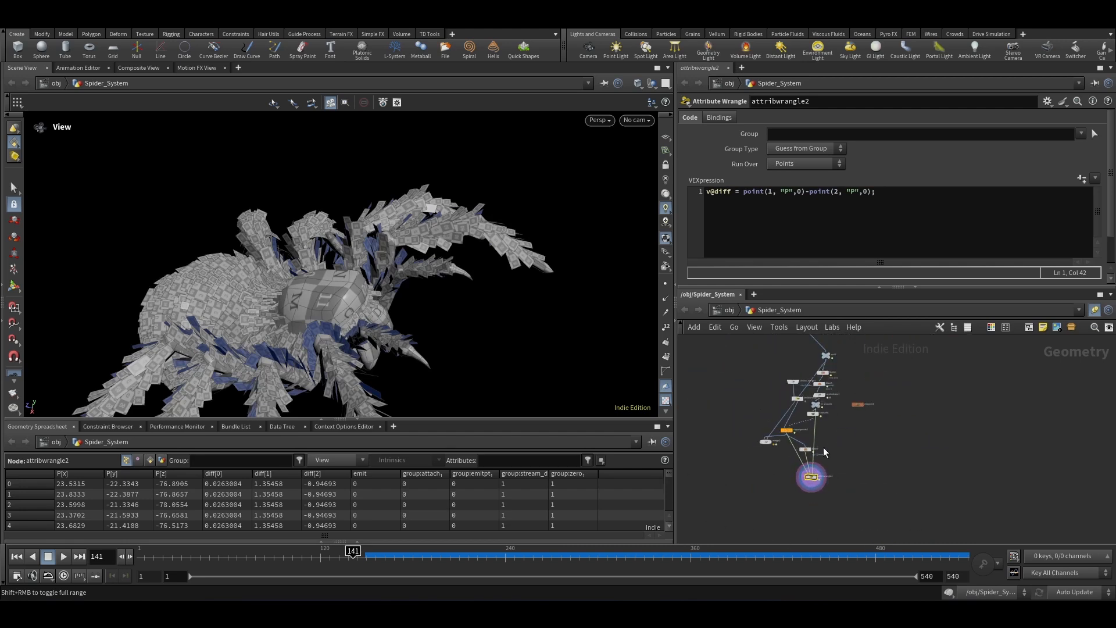
pyautogui.scroll(3, 822, 437)
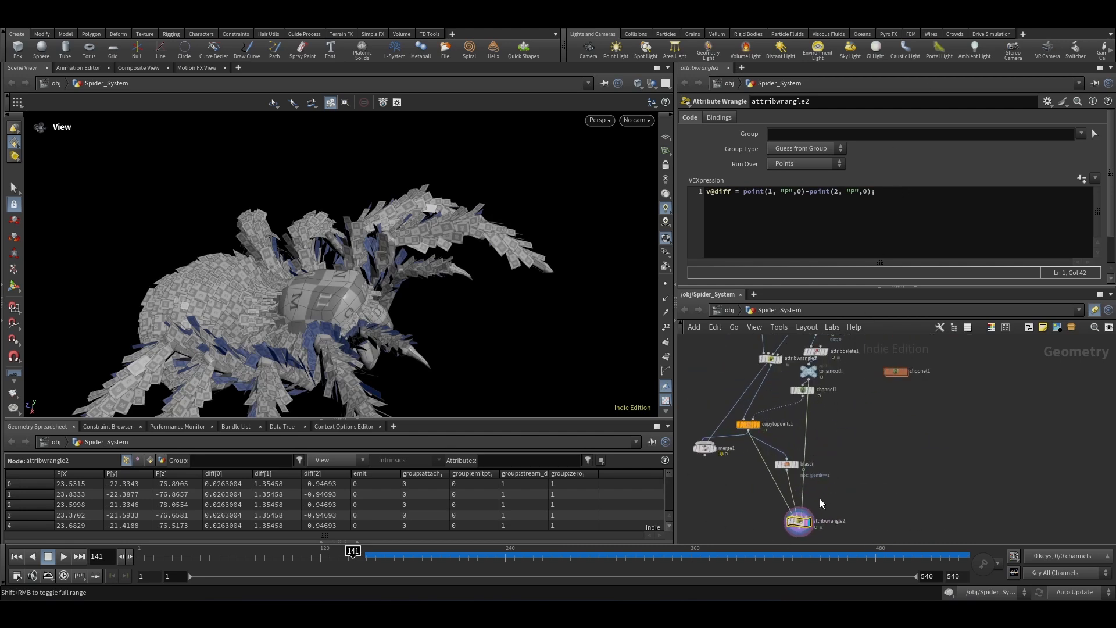
# Step: Add the line v@P-=v@diff; to the second wrangle's VEXpression to offset the points by the difference vector
pyautogui.scroll(-3, 837, 465)
pyautogui.scroll(3, 825, 354)
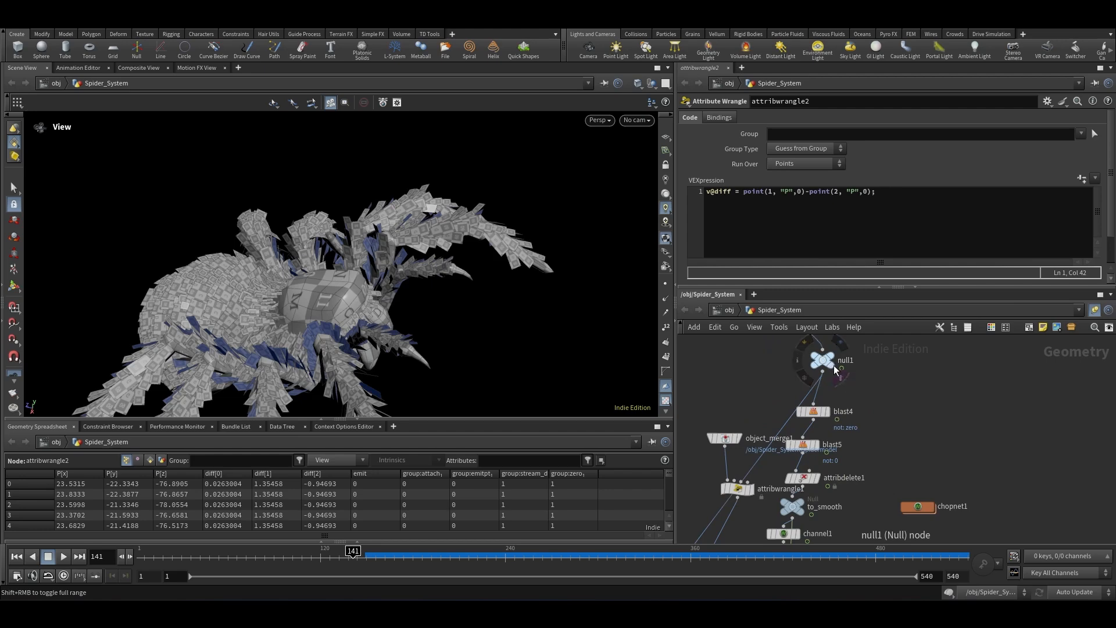
pyautogui.press('f')
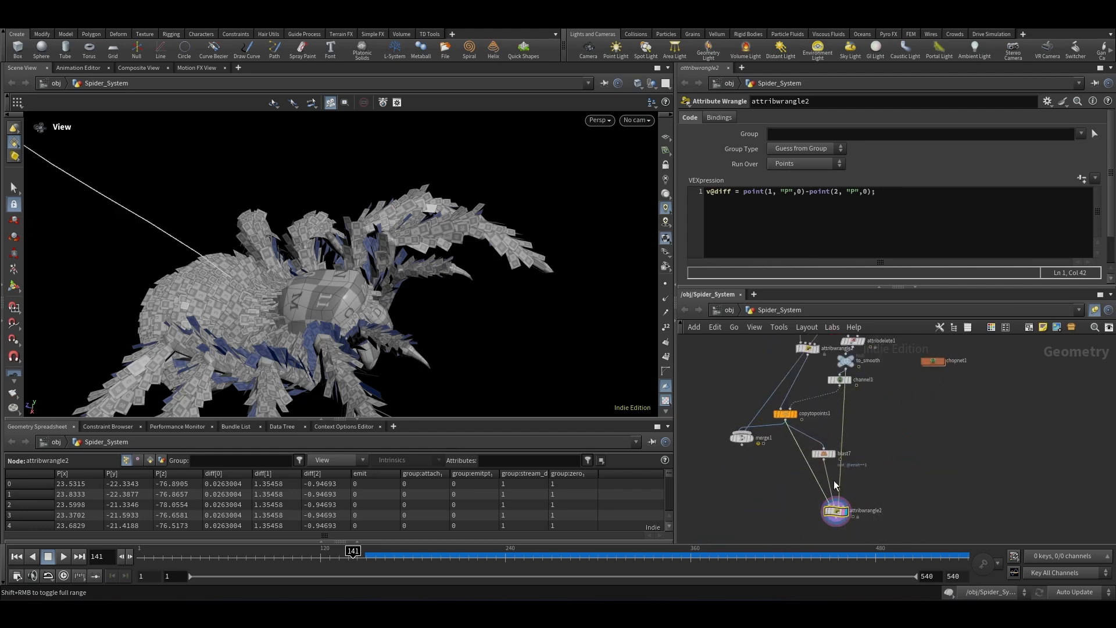
pyautogui.click(893, 195)
pyautogui.press('Return')
pyautogui.write('v@')
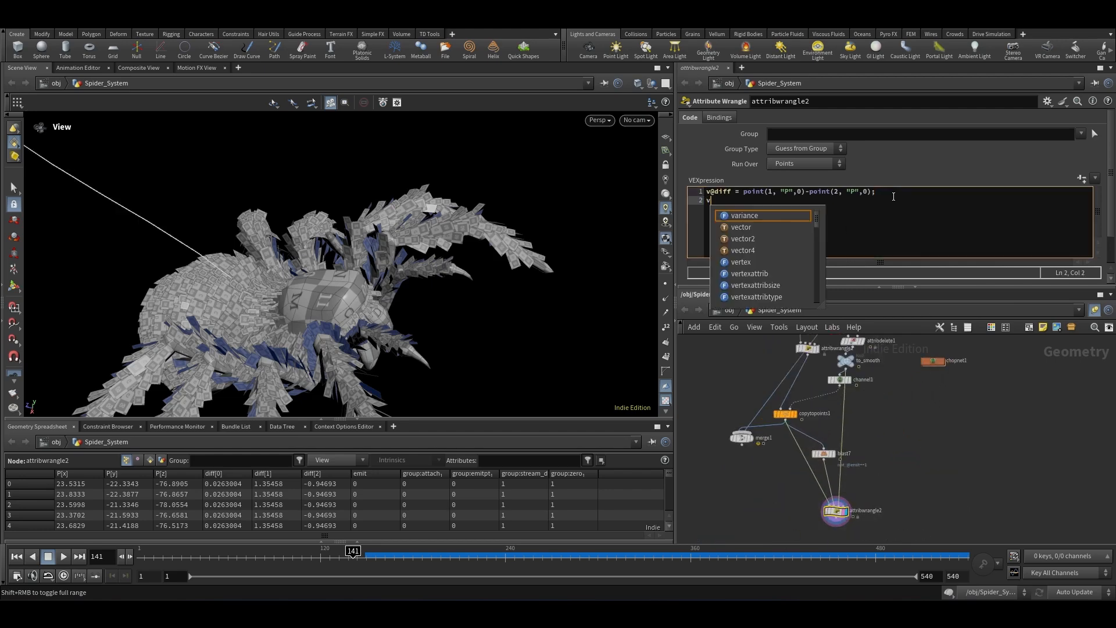
pyautogui.press('Escape')
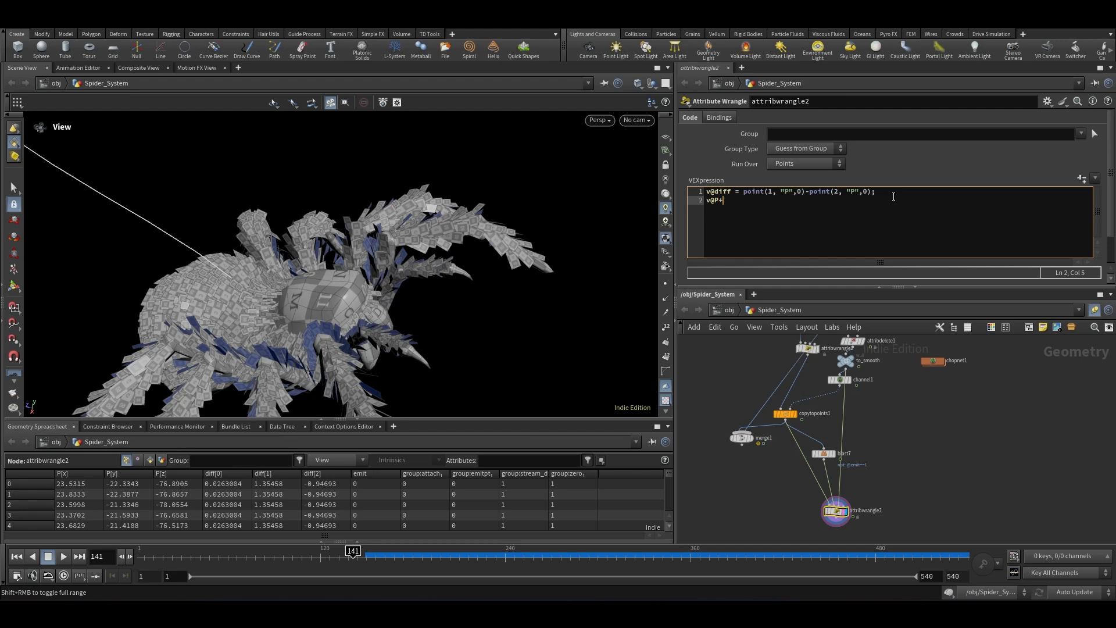
pyautogui.write('P+=v@diff;')
pyautogui.click(953, 455)
pyautogui.click(720, 201)
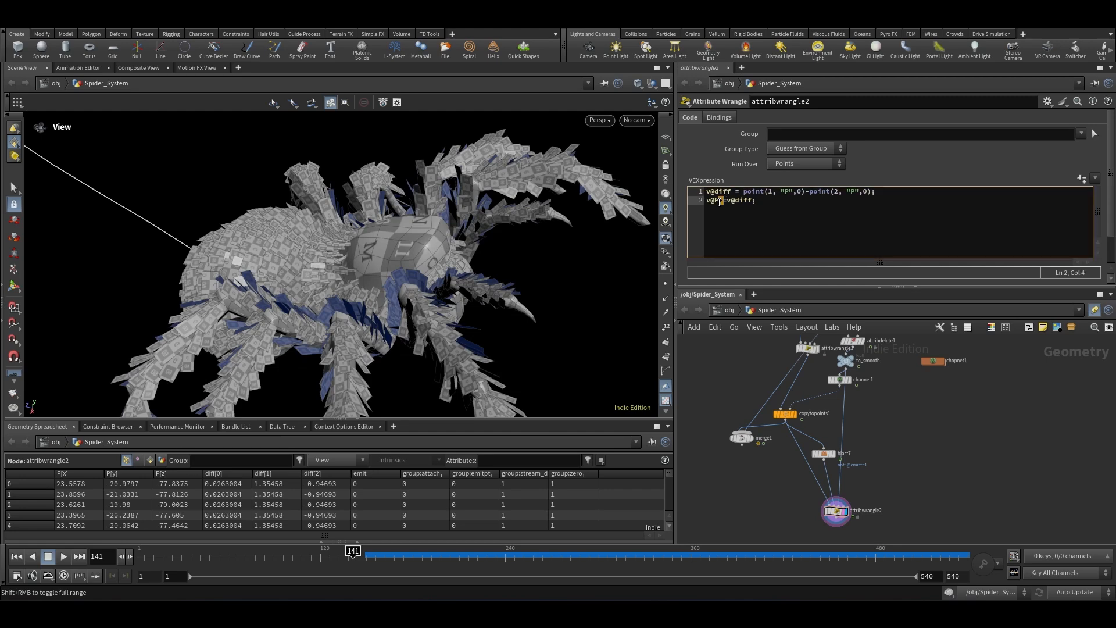
pyautogui.write('-')
pyautogui.click(917, 454)
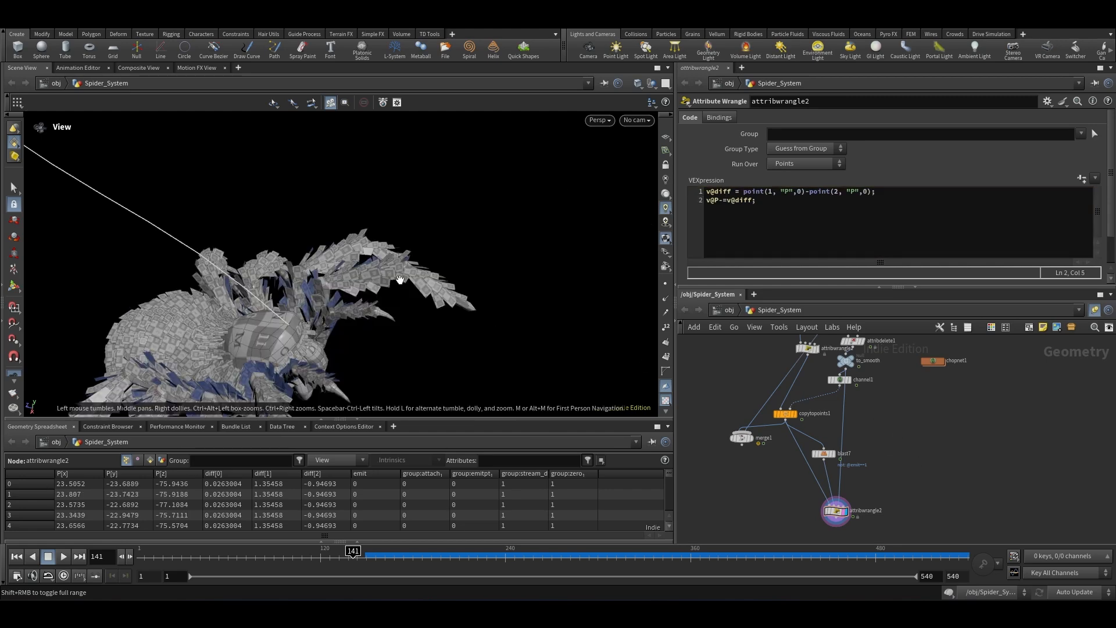
# Step: Inspect the f@mass*=20 line of the attribwrangle3 node inside web_system3
pyautogui.moveTo(315, 263); pyautogui.dragTo(285, 319)
pyautogui.moveTo(466, 285); pyautogui.dragTo(411, 272)
pyautogui.scroll(-10, 410, 272)
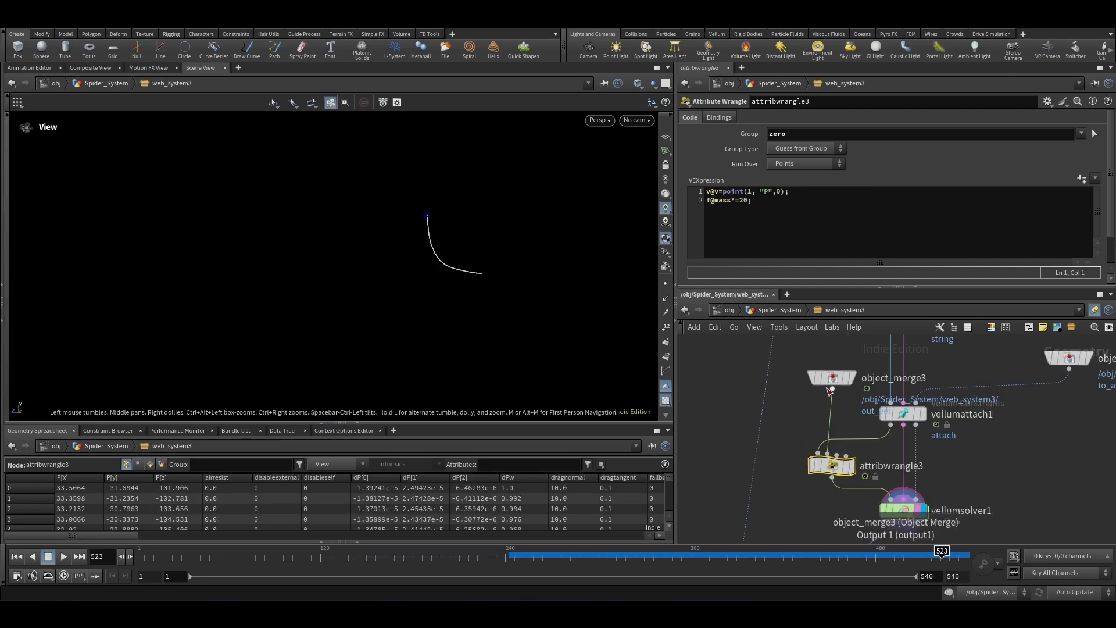
pyautogui.click(739, 200)
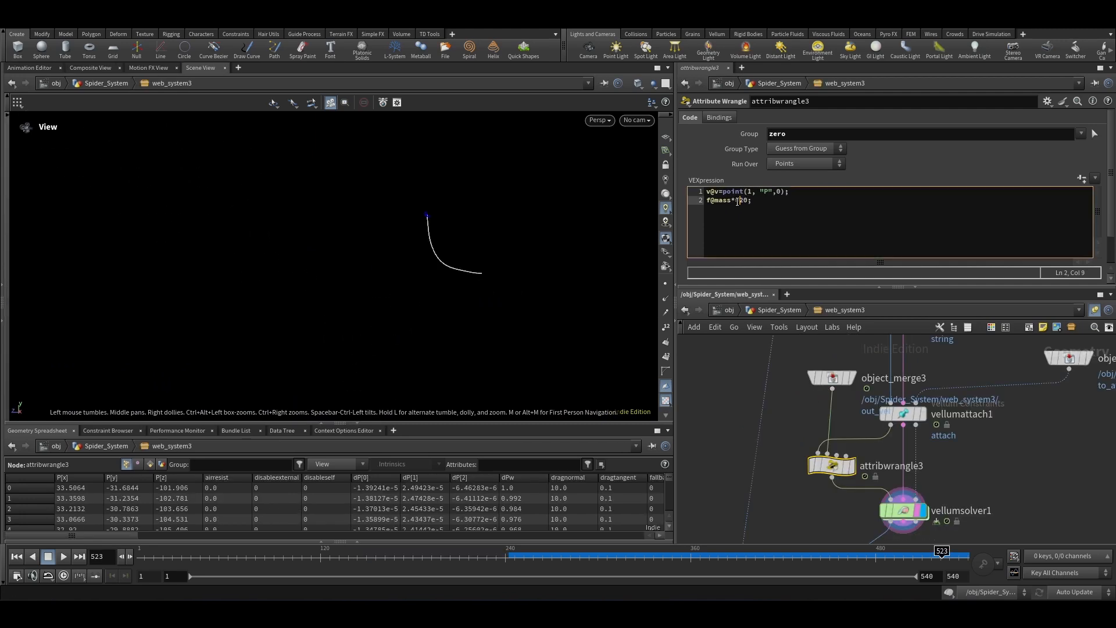
pyautogui.press('Delete')
pyautogui.write('=')
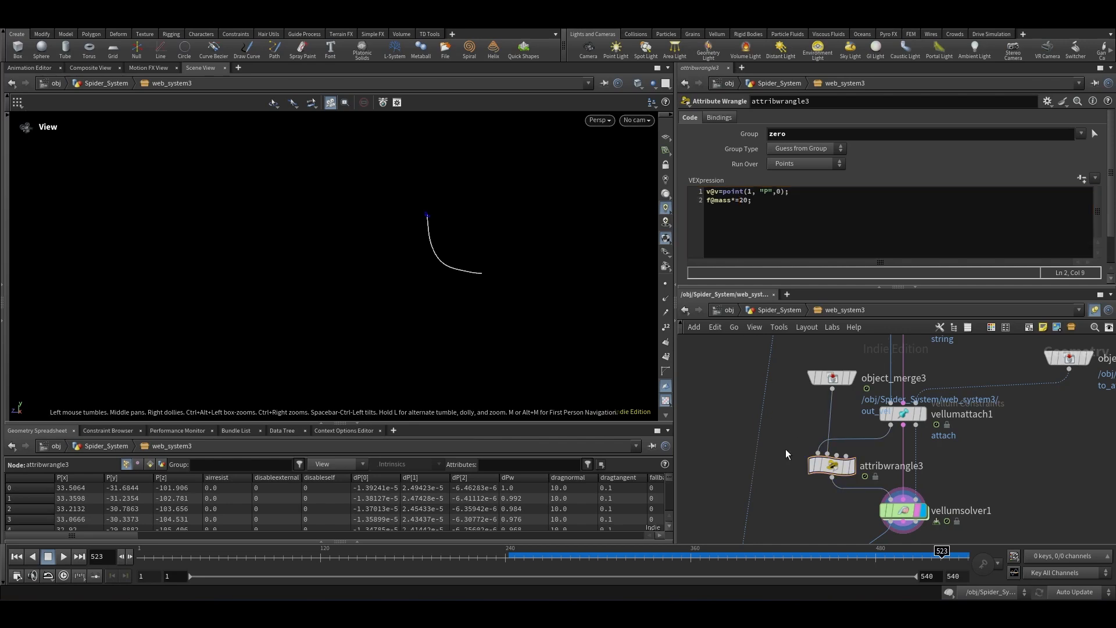
# Step: Open the stretch Damping Ratio of vellumconstraints1 for editing, then return to the Spider_System network
pyautogui.scroll(2, 786, 456)
pyautogui.scroll(-4, 801, 448)
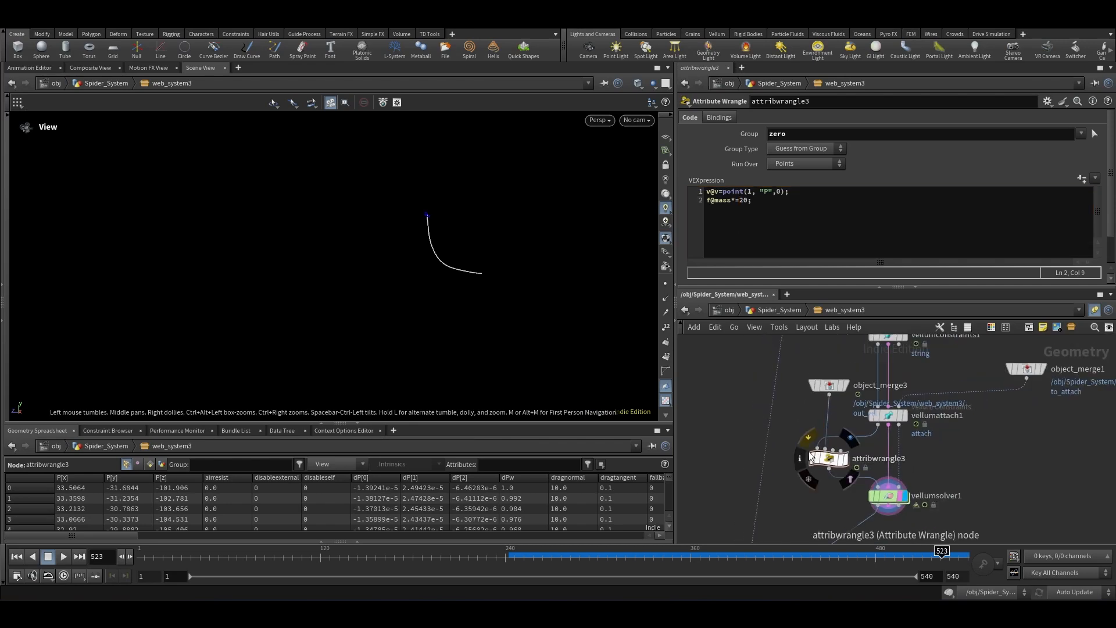
pyautogui.scroll(3, 933, 365)
pyautogui.click(811, 410)
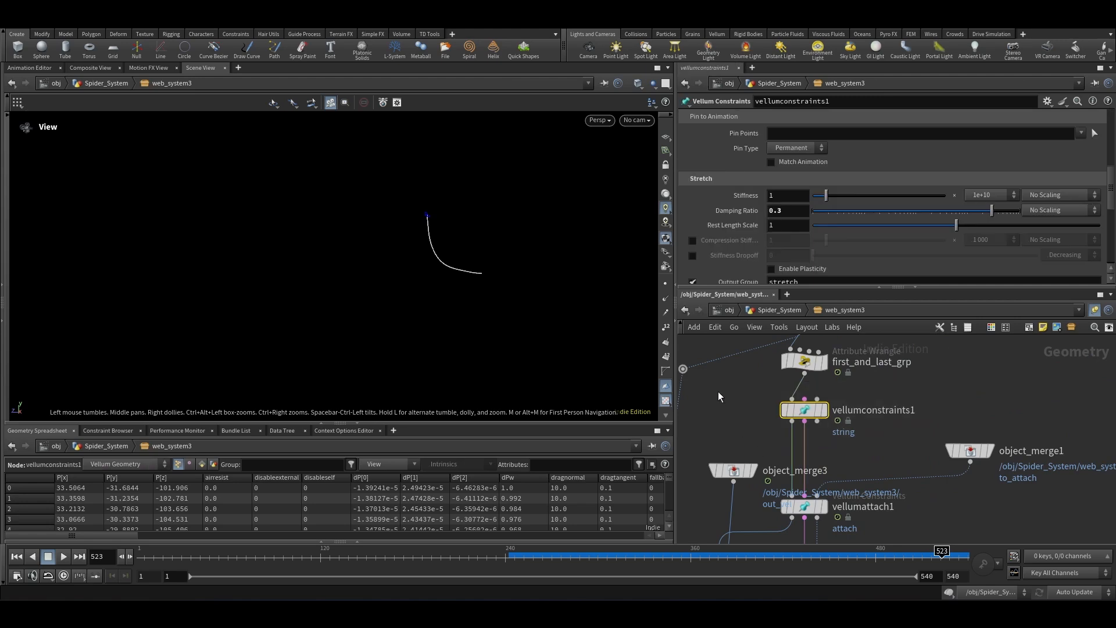
pyautogui.doubleClick(790, 214)
pyautogui.moveTo(797, 212); pyautogui.dragTo(735, 218)
pyautogui.click(955, 389)
pyautogui.click(791, 312)
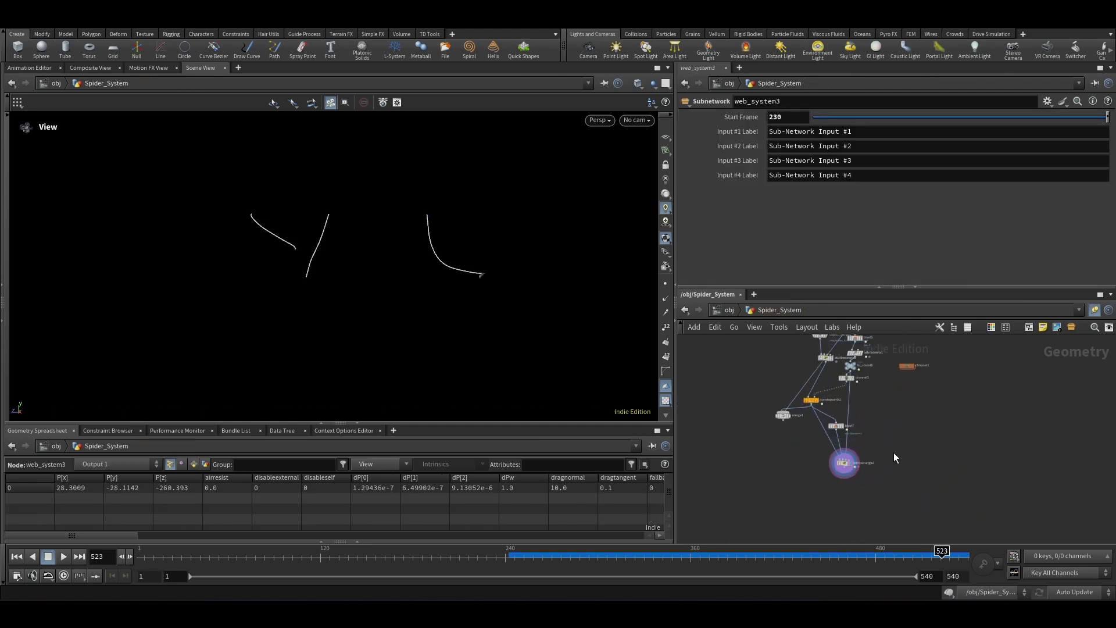
# Step: Select the second wrangle and play the simulation from the first frame
pyautogui.click(844, 464)
pyautogui.click(16, 557)
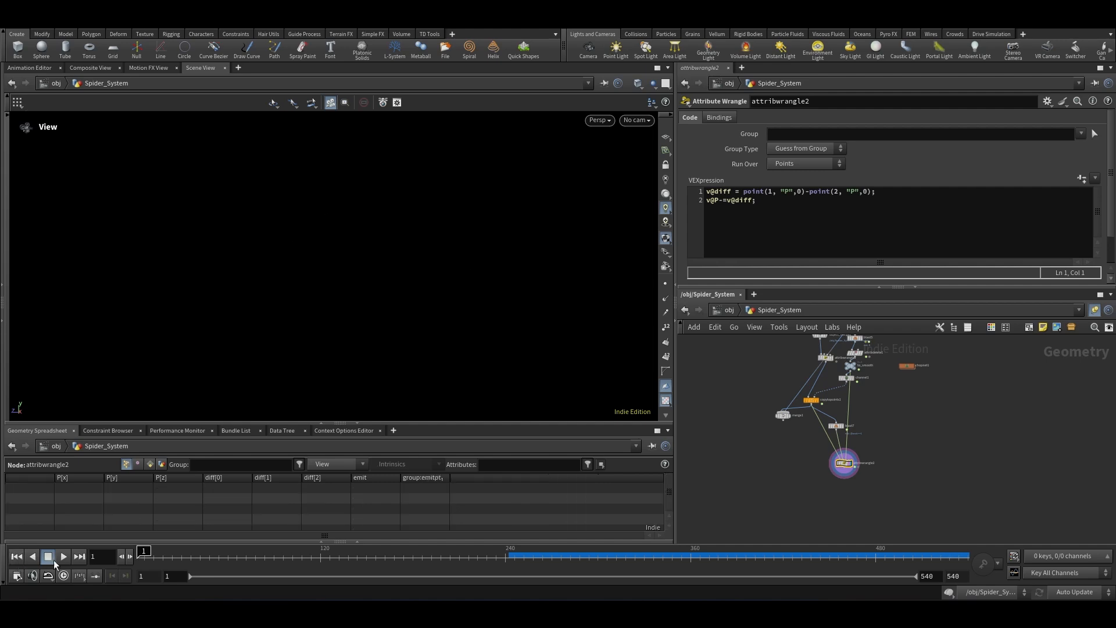
pyautogui.click(62, 557)
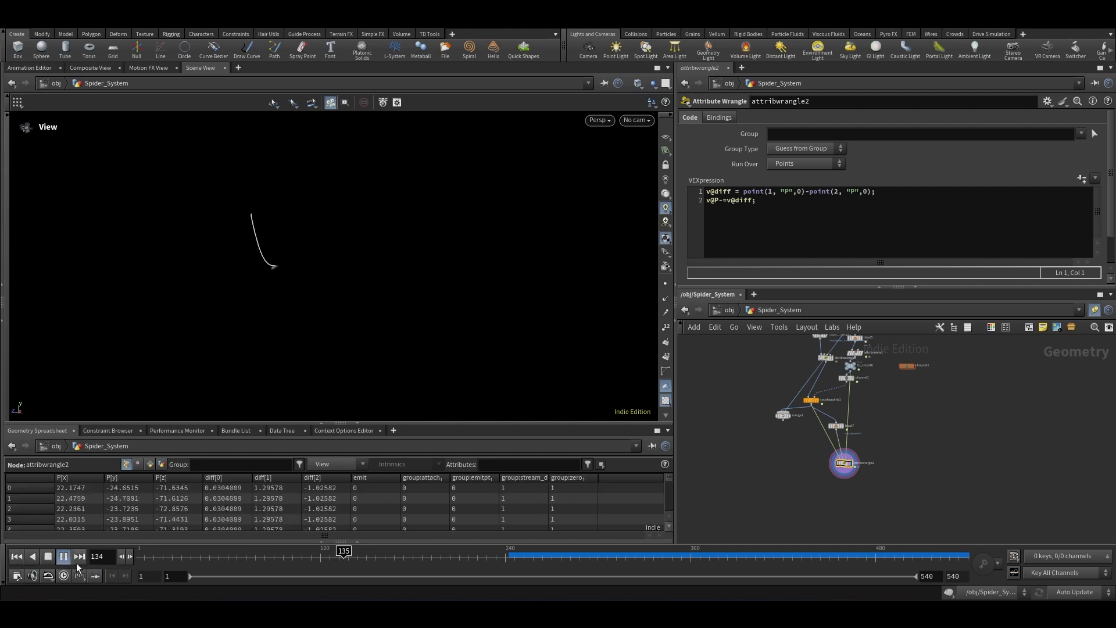